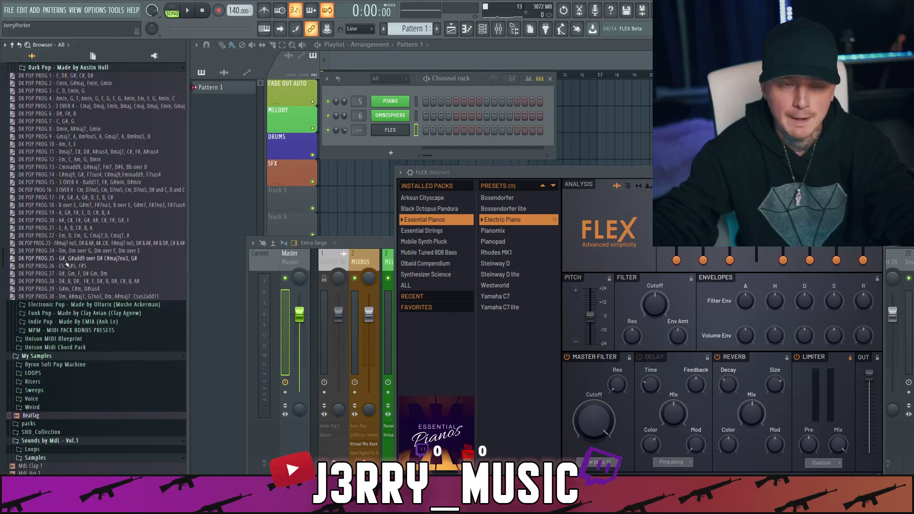
- Load a MIDI progression from the Dark Pop folder into the FLEX channel and view its notes in the piano roll
scroll(67, 264, up, 3)
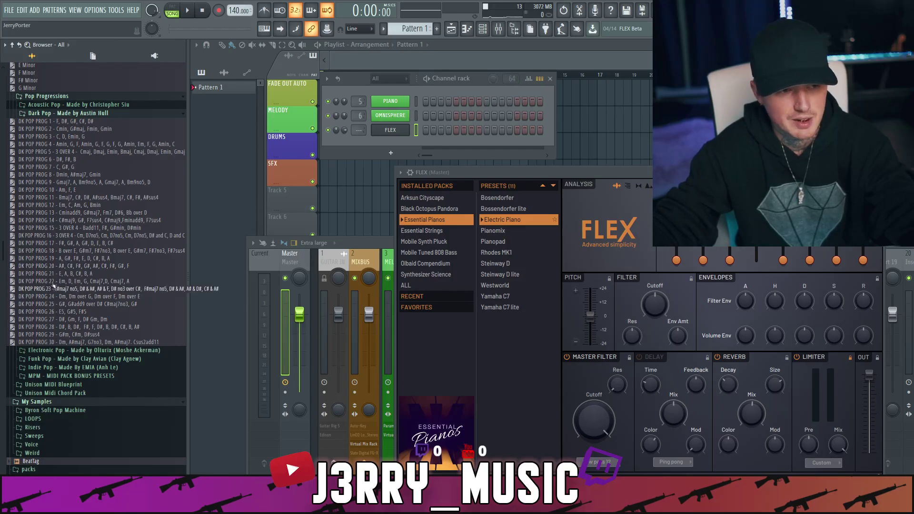
drag(228, 239, 208, 129)
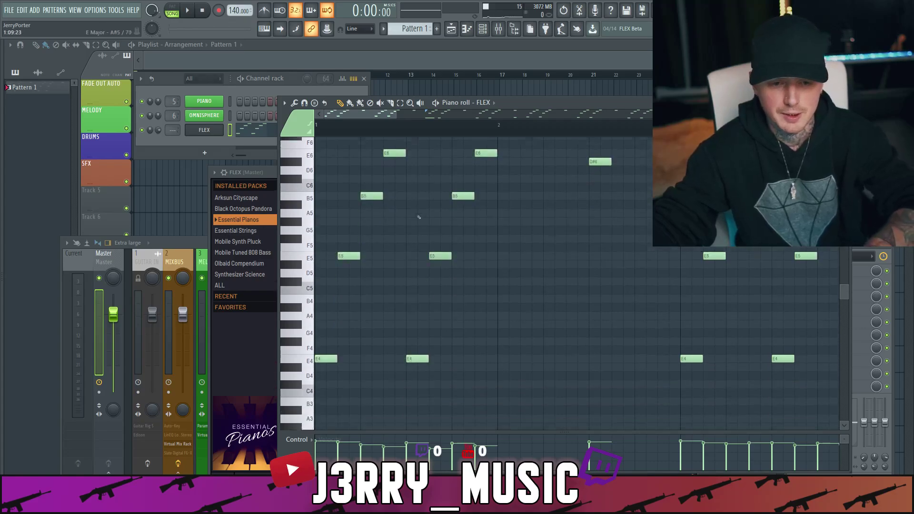
scroll(419, 218, down, 3)
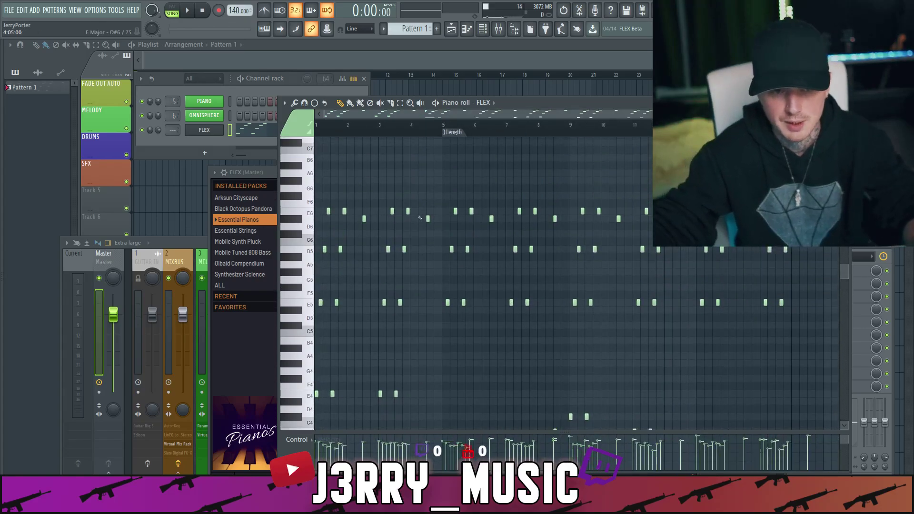
scroll(418, 217, up, 1)
- Replace the FLEX channel's notes with the DK POP PROG 24 MIDI progression from the Dark Pop folder
mouse_move(1, 275)
drag(57, 296, 300, 156)
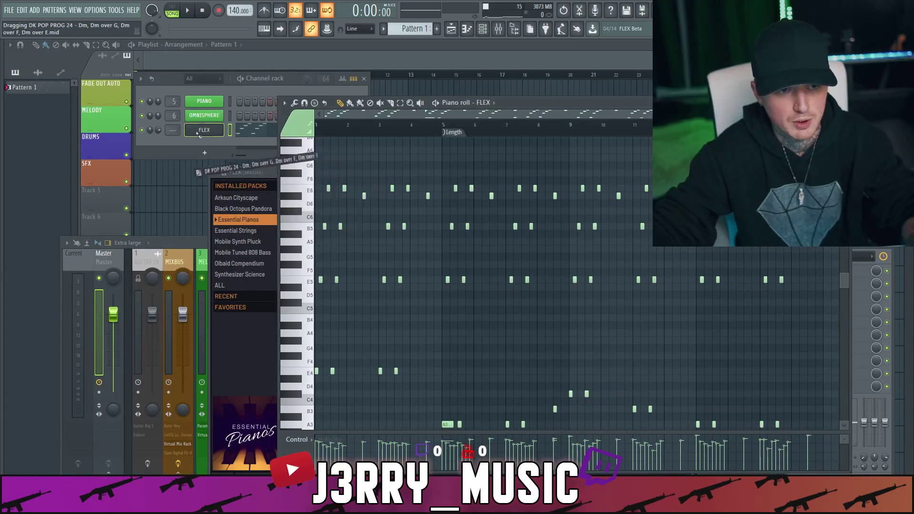
drag(198, 137, 200, 132)
scroll(421, 223, up, 1)
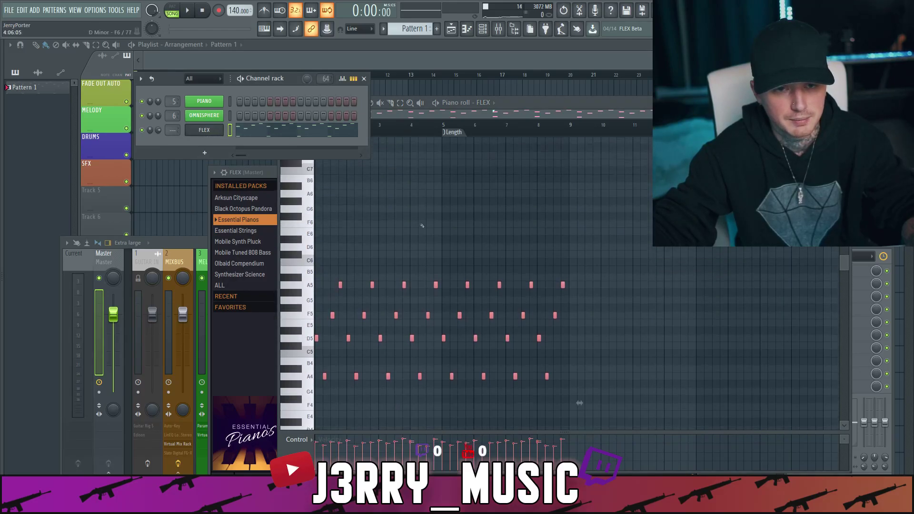
scroll(421, 222, down, 2)
- Route the FLEX channel to mixer track 7 and return to its piano roll
key(ctrl+l)
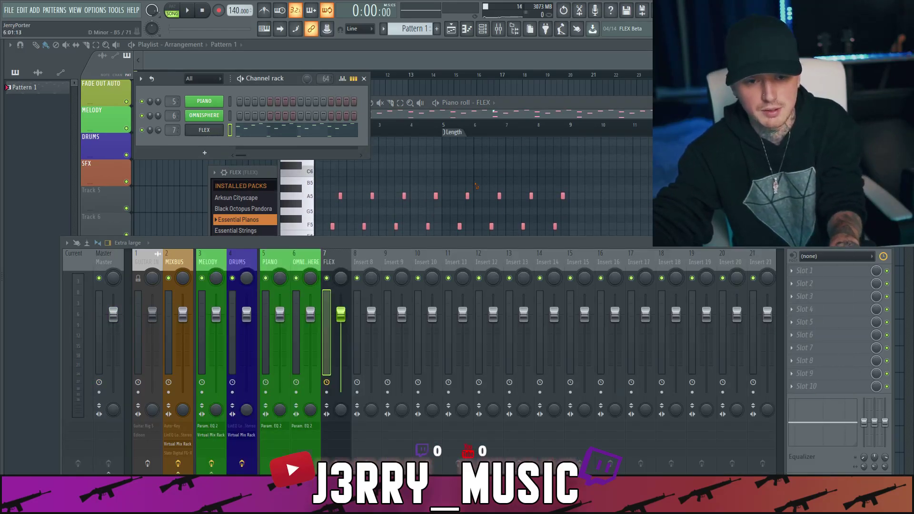
key(F7)
key(ctrl+a)
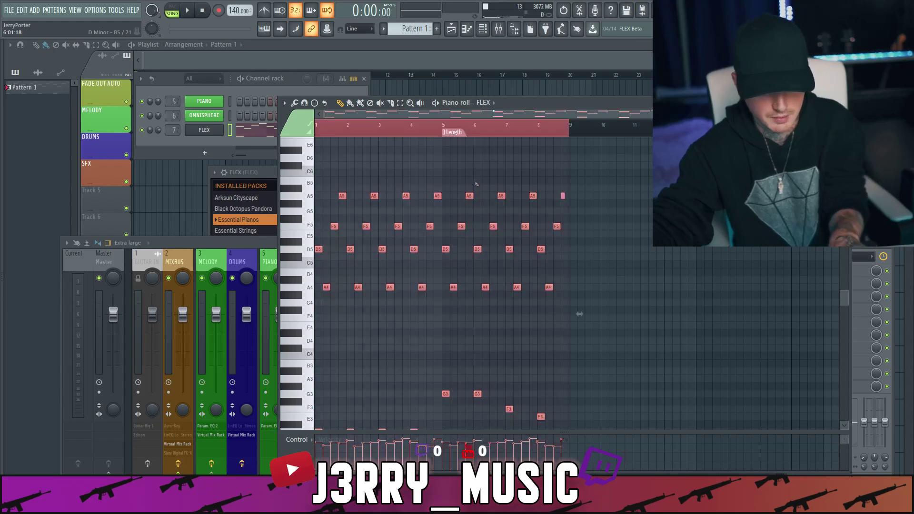
key(ctrl+d)
- Load the DK POP PROG 4 MIDI progression into the FLEX channel and look over its notes
key(alt+F8)
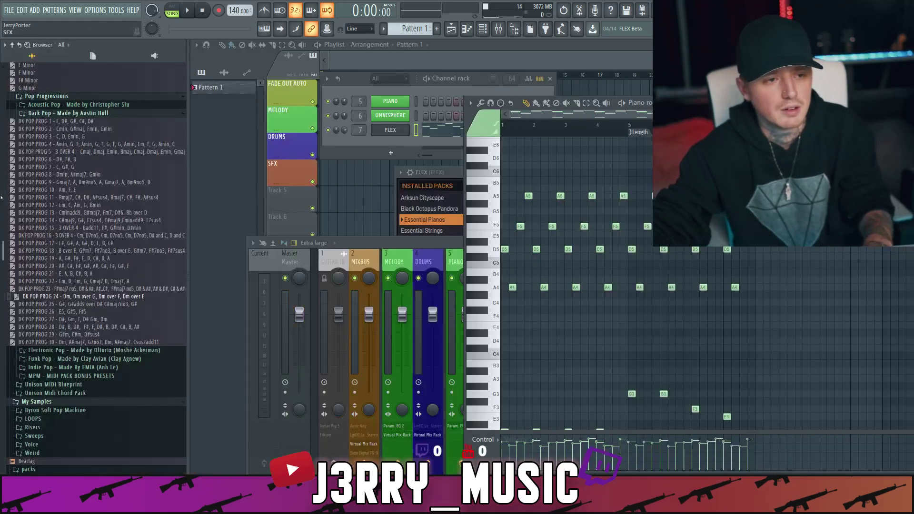
scroll(69, 205, up, 3)
drag(200, 197, 571, 214)
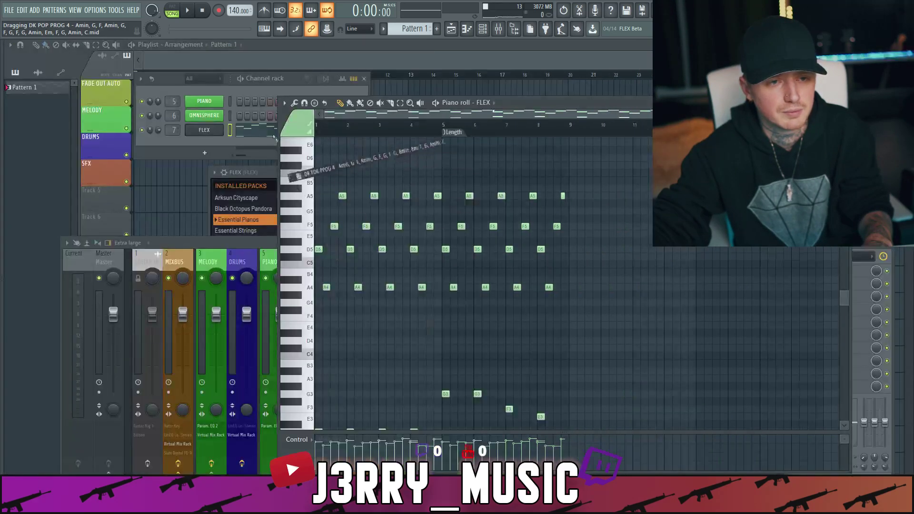
click(451, 233)
scroll(346, 219, up, 5)
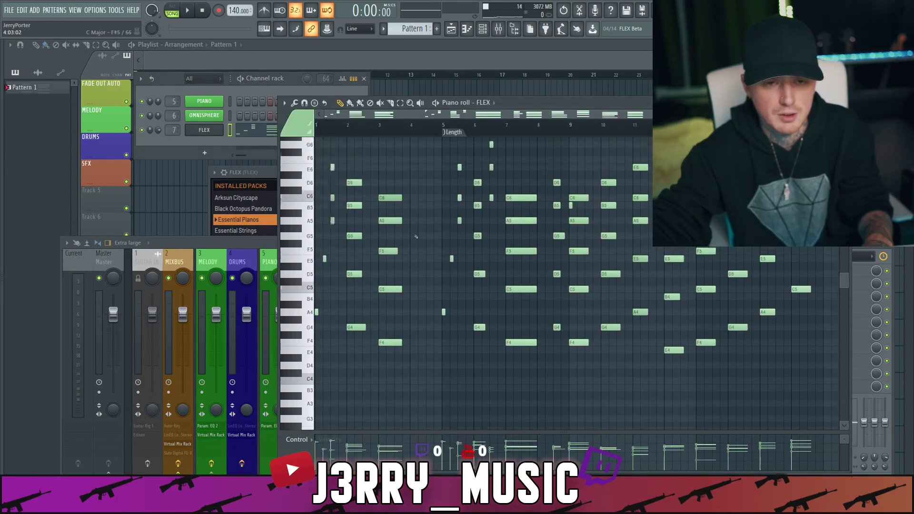
scroll(389, 241, down, 1)
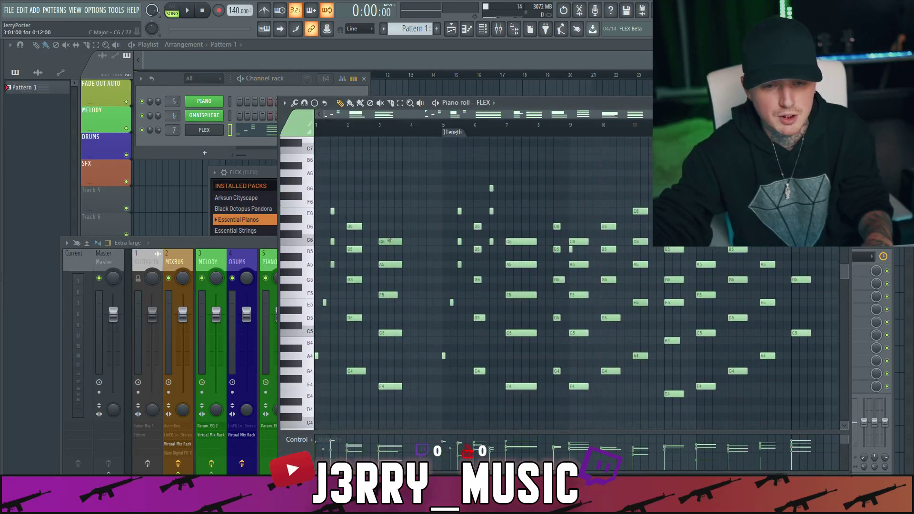
- Load the DK POP PROG 6 - D#, F#, B MIDI progression into the FLEX channel
mouse_move(2, 265)
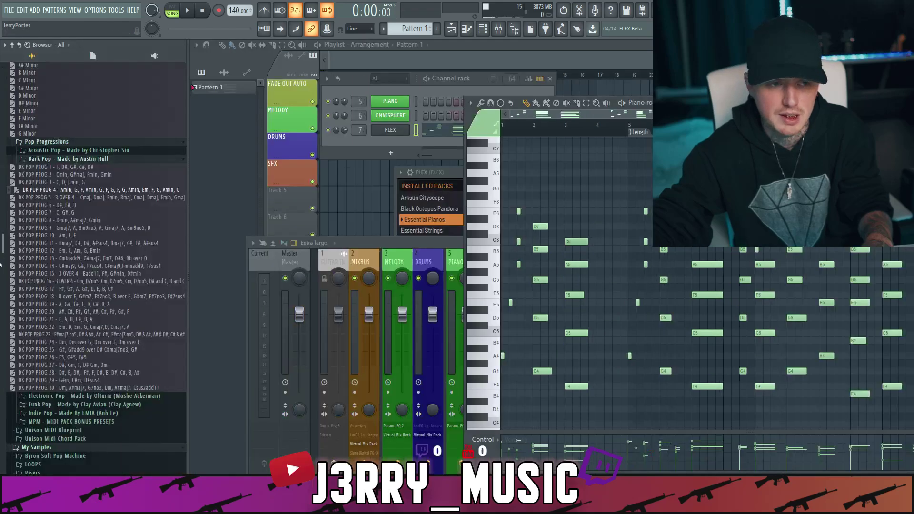
drag(45, 208, 338, 156)
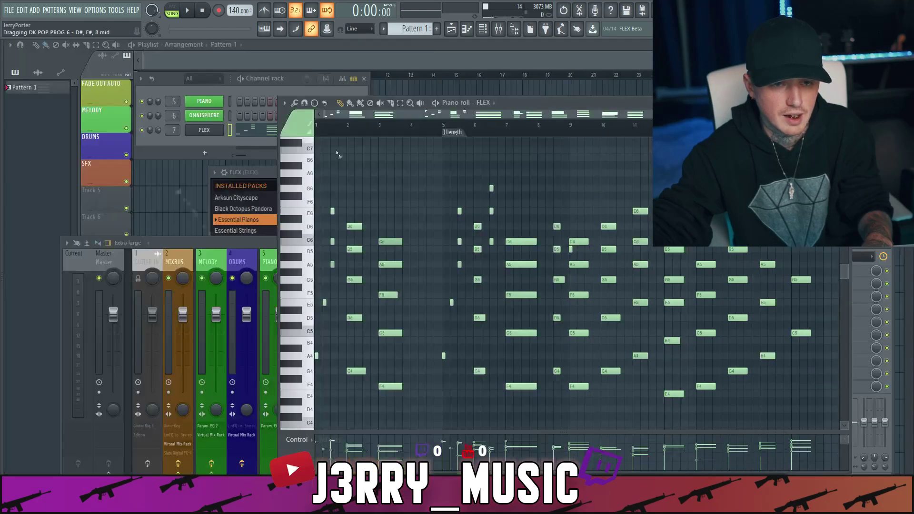
drag(217, 133, 214, 130)
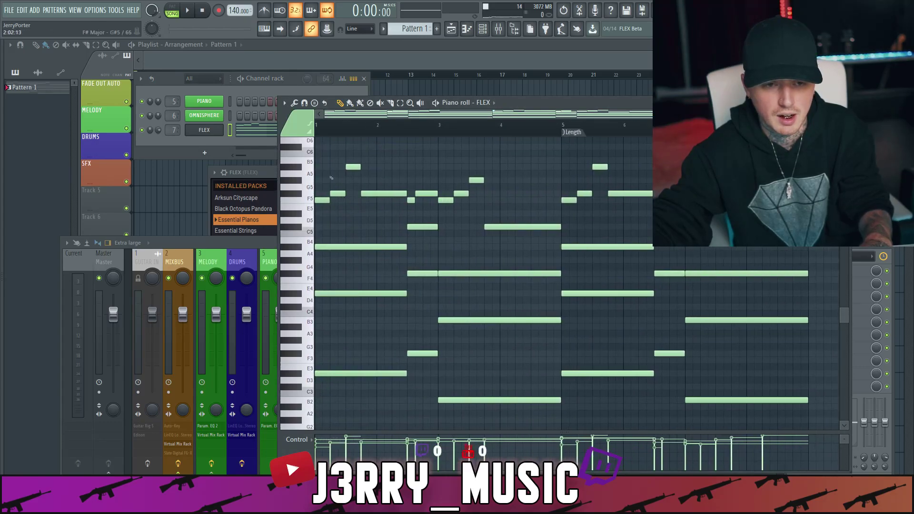
- Delete the melody notes above the chords in the FLEX piano roll, leaving only the chord notes
drag(350, 195, 676, 202)
key(Delete)
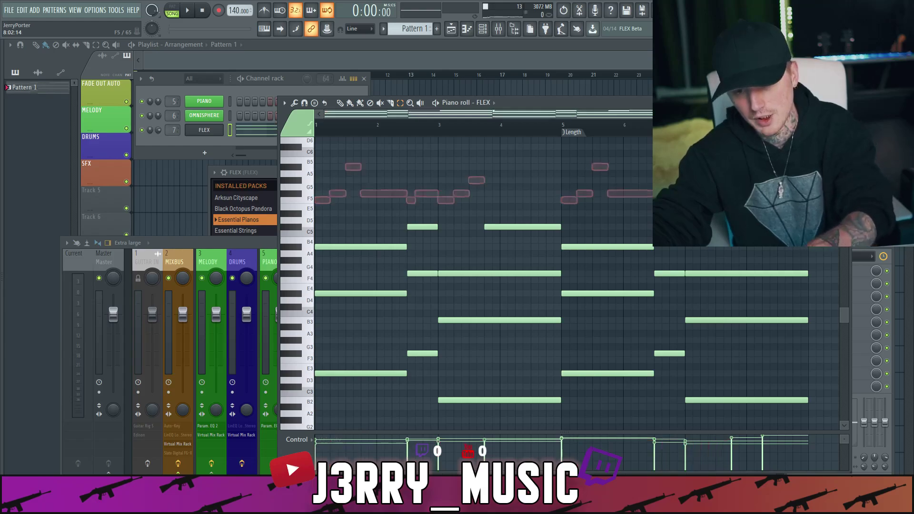
scroll(448, 229, up, 2)
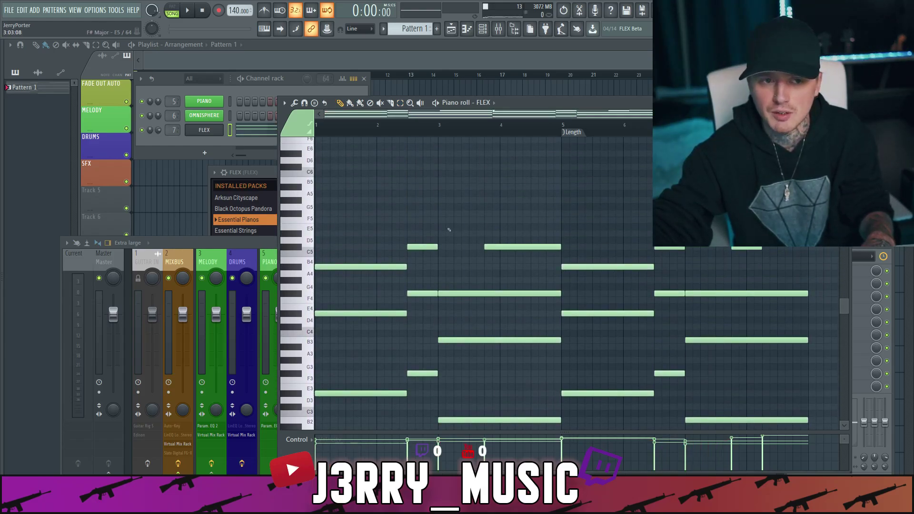
scroll(442, 232, down, 4)
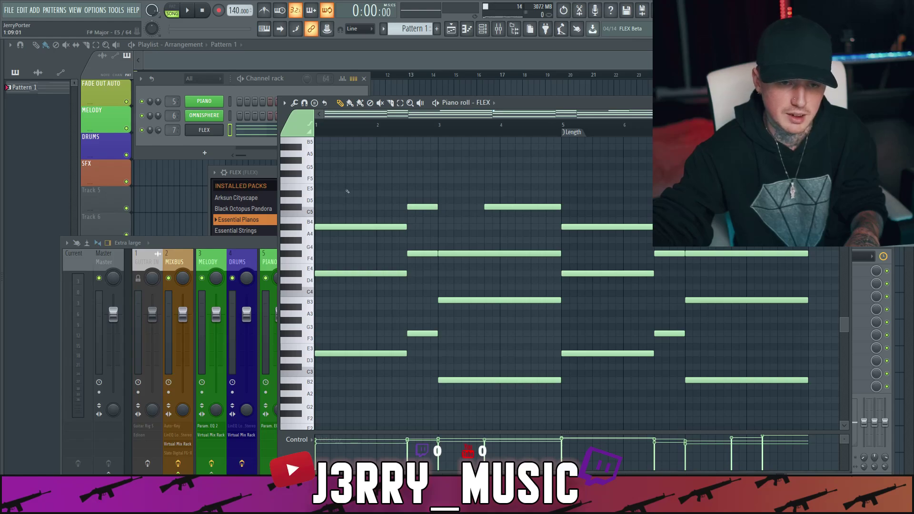
scroll(345, 191, up, 4)
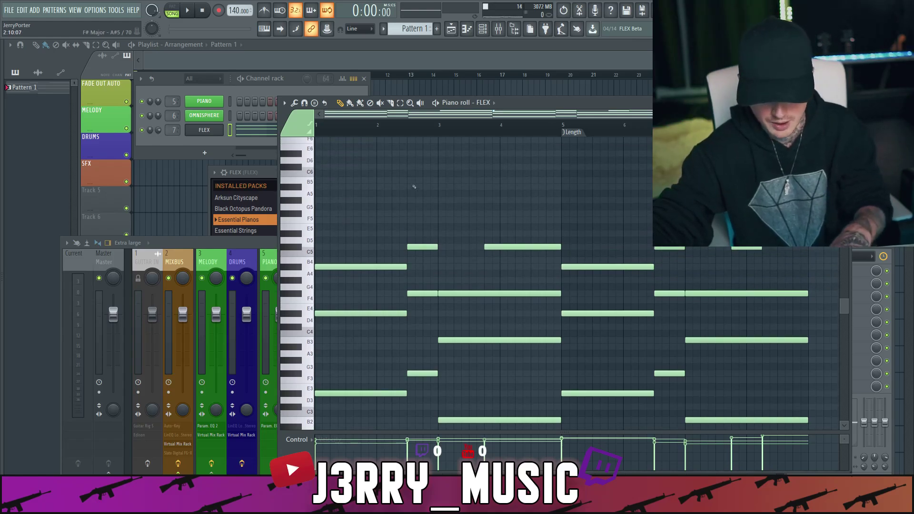
scroll(413, 205, down, 4)
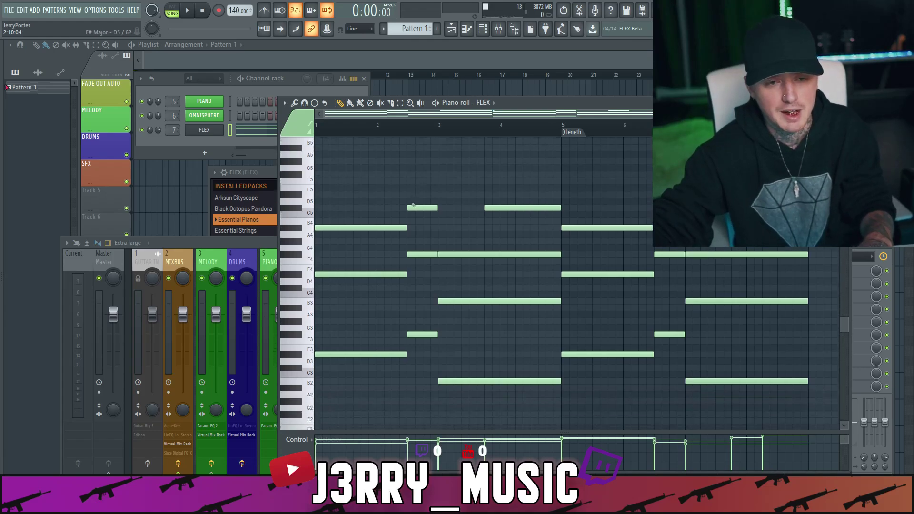
- Bring the FLEX plugin window in front of the mixer and return to the piano roll
mouse_move(2, 236)
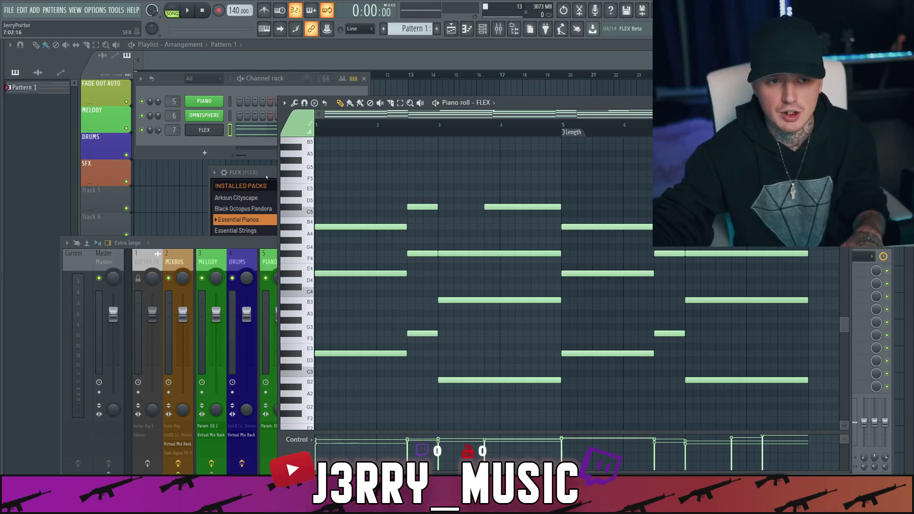
click(267, 172)
click(564, 103)
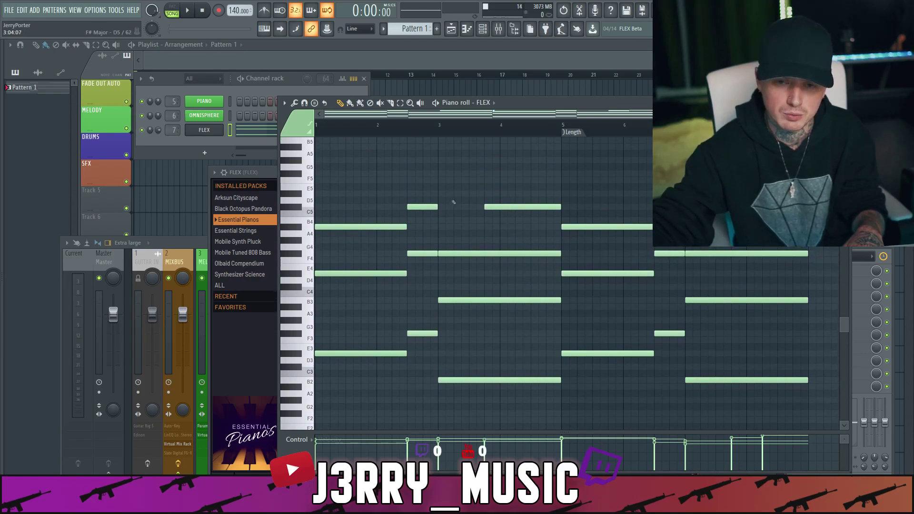
scroll(461, 197, down, 1)
- Look through the MIDI folders in the browser, from the minor scales to the Unison Midi Chord Pack
key(alt+F8)
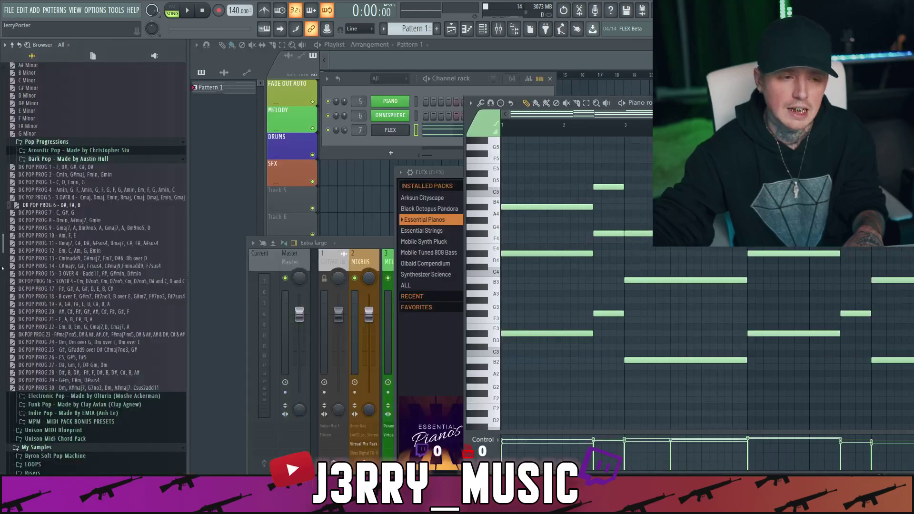
scroll(43, 288, up, 7)
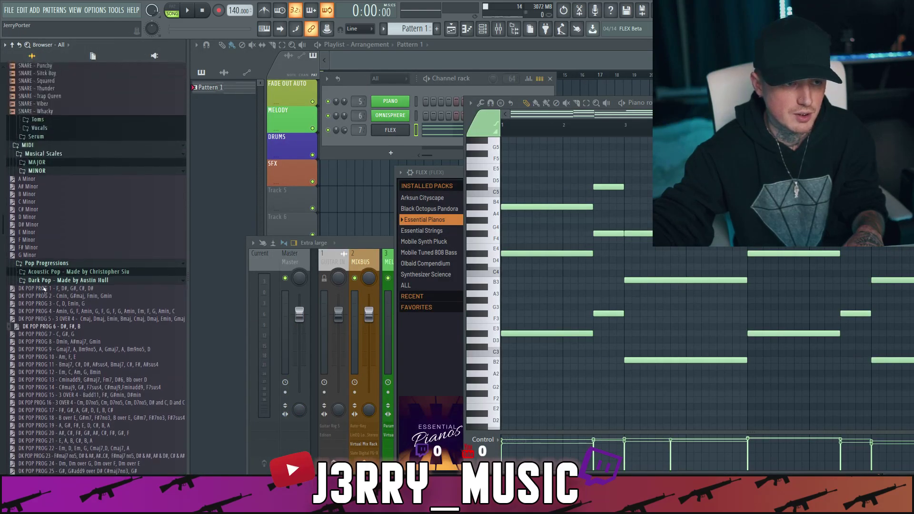
scroll(45, 287, up, 2)
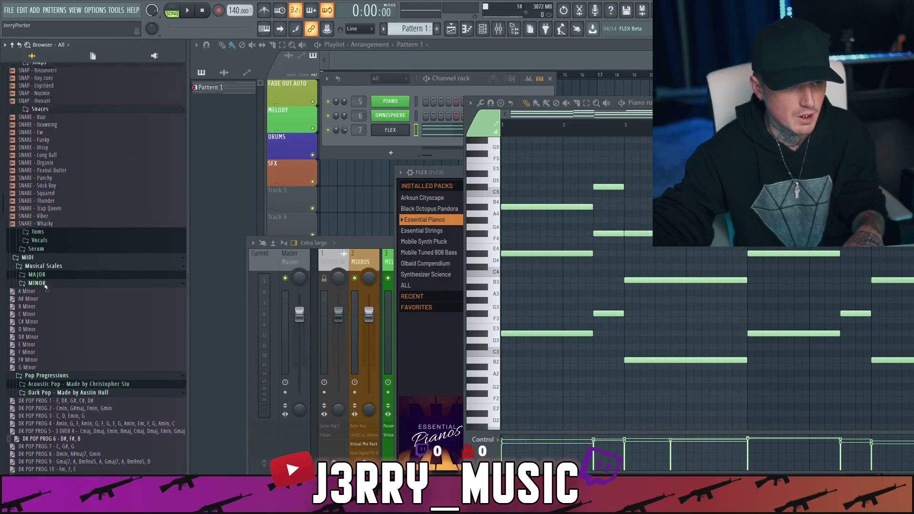
scroll(60, 262, down, 9)
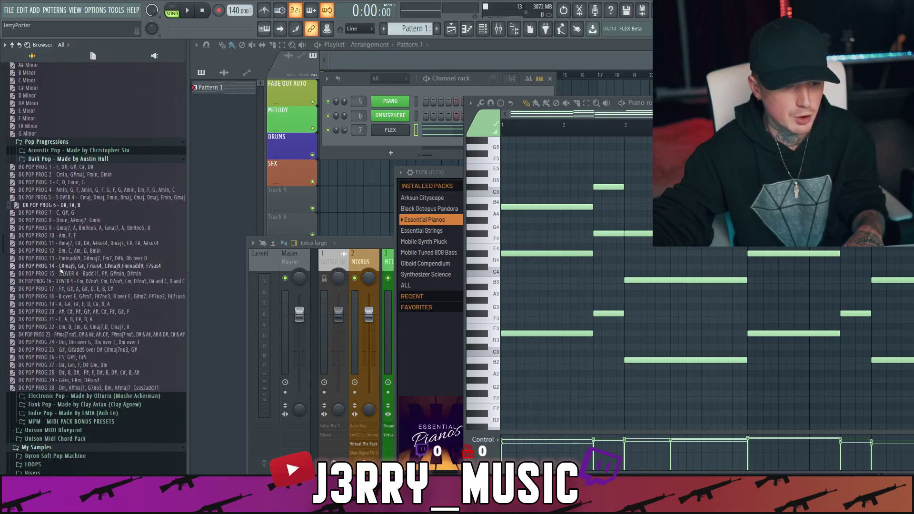
scroll(99, 370, down, 1)
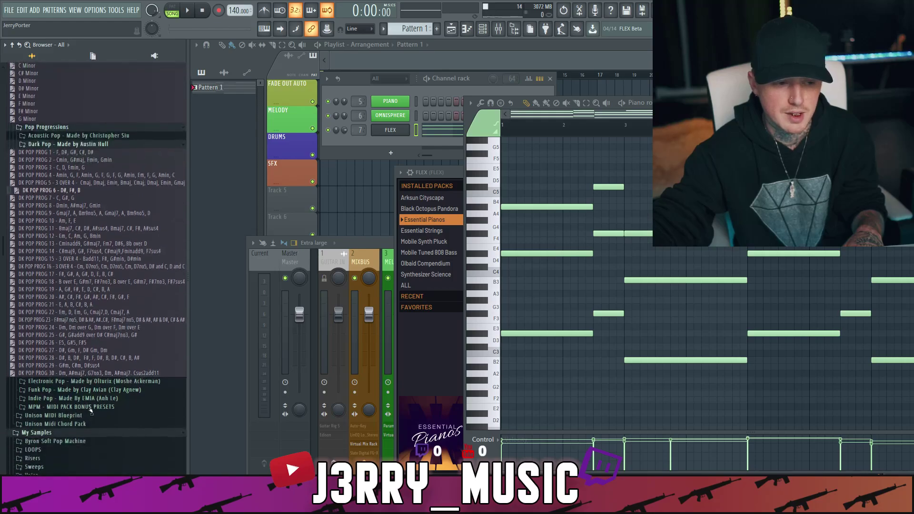
click(90, 423)
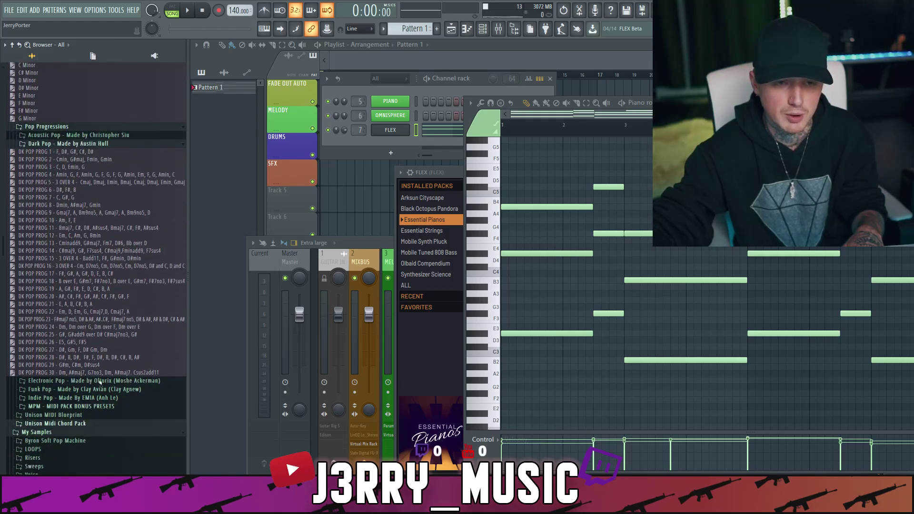
key(alt+F8)
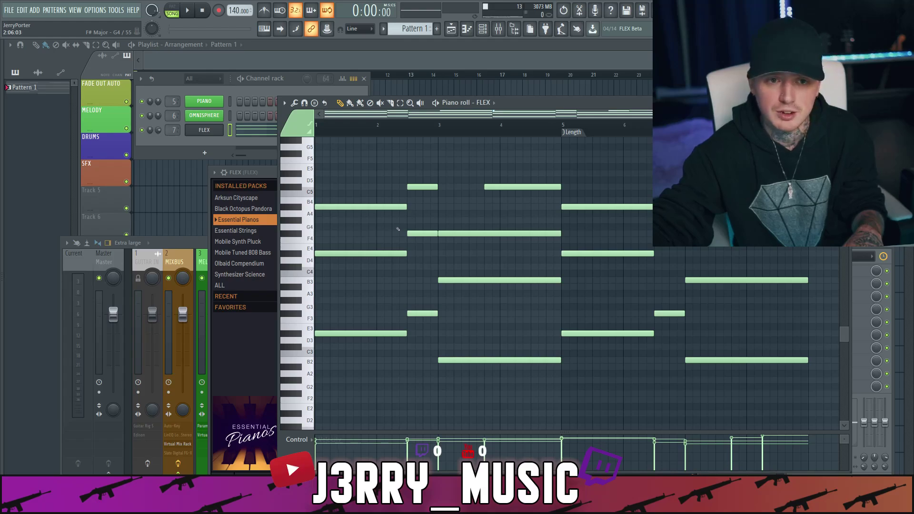
- Play the chord progression on its own in pattern mode
scroll(397, 229, up, 3)
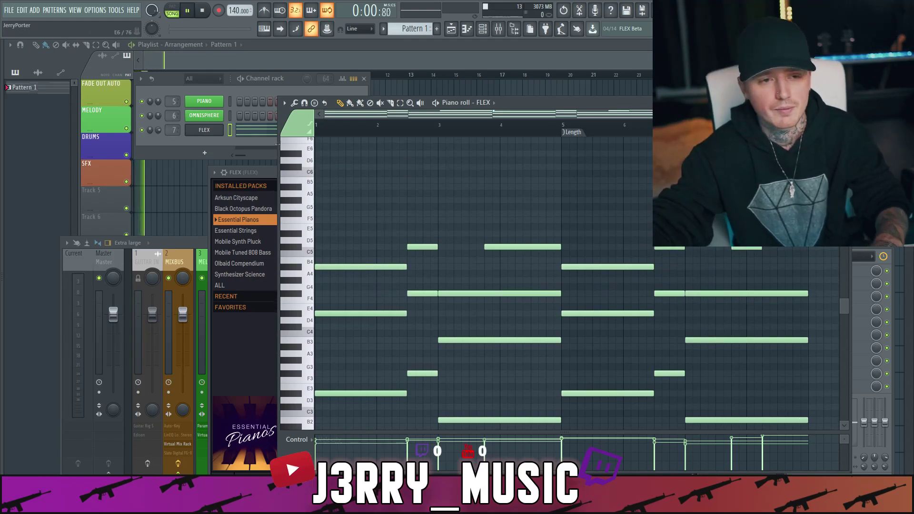
key(space)
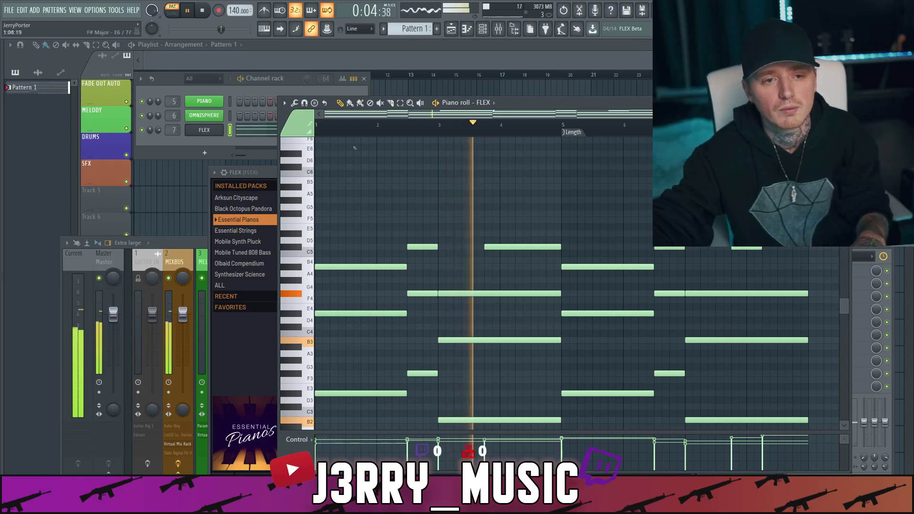
scroll(380, 165, down, 2)
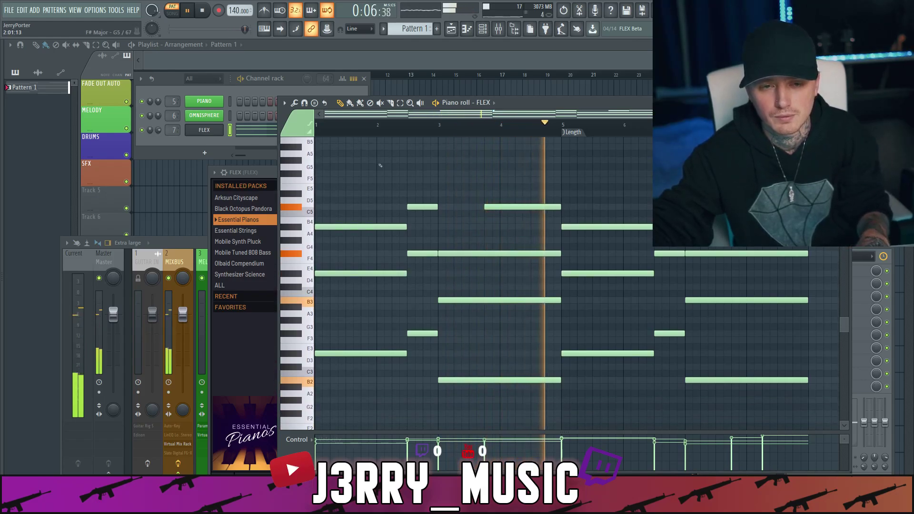
scroll(380, 165, up, 1)
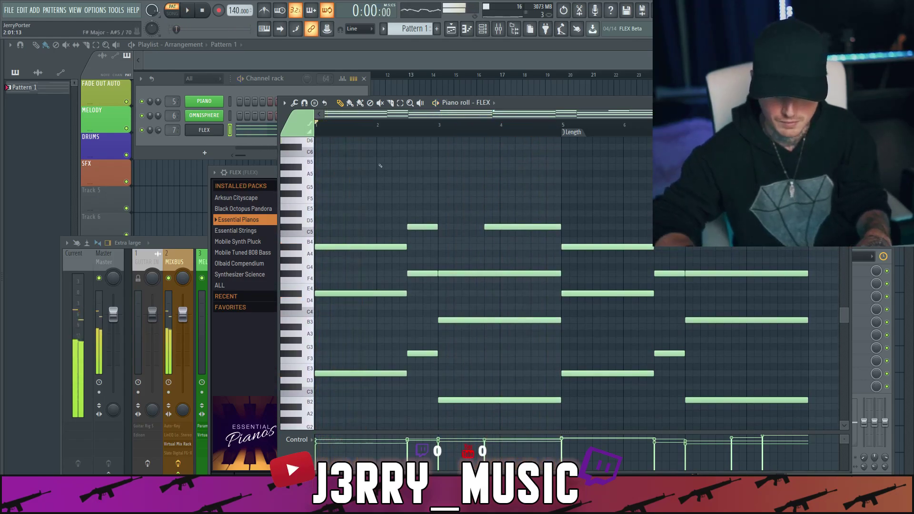
- Transpose all the chord notes up one octave and listen to them
key(ctrl+Up)
scroll(433, 233, up, 5)
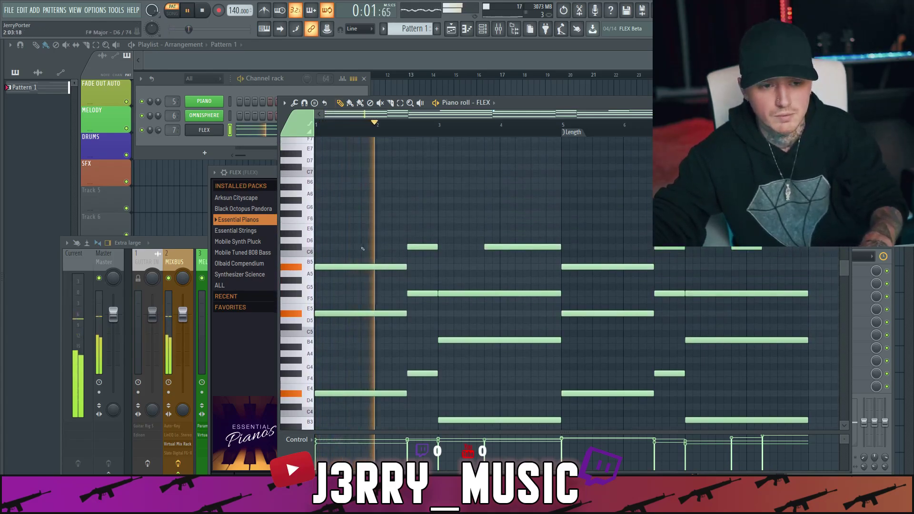
key(space)
- Add an F#6 melody note above the first chord, starting at step 5 of bar 1, and play it back
click(333, 213)
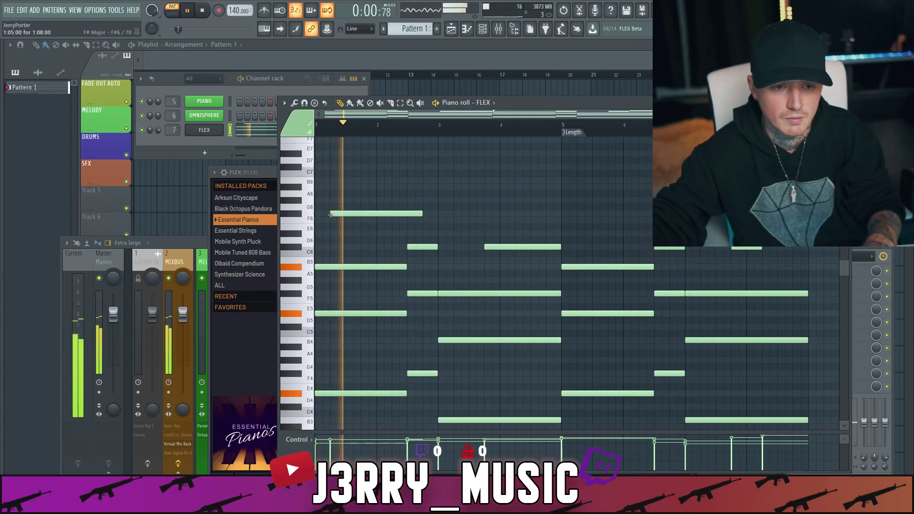
key(space)
key(space)
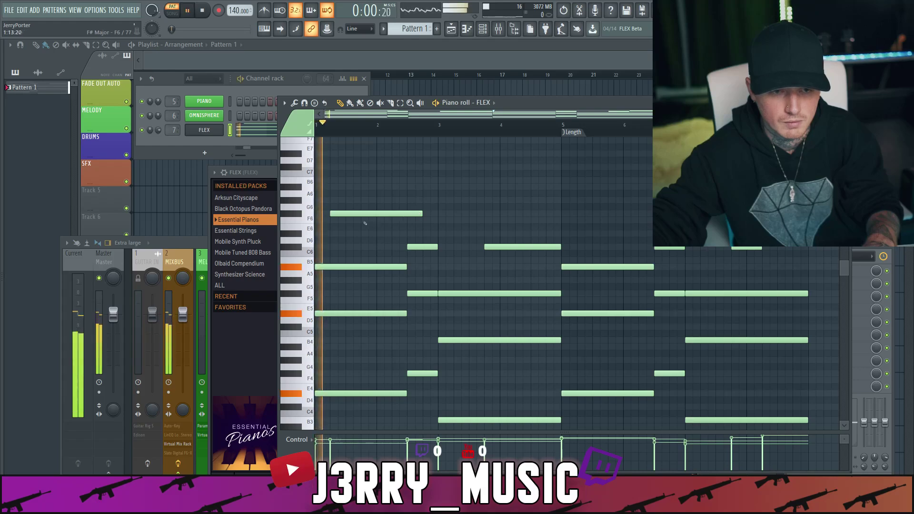
- Add an F6 note at bar 1 step 13 and a D#6 note at bar 2, then make the melody notes legato
click(364, 219)
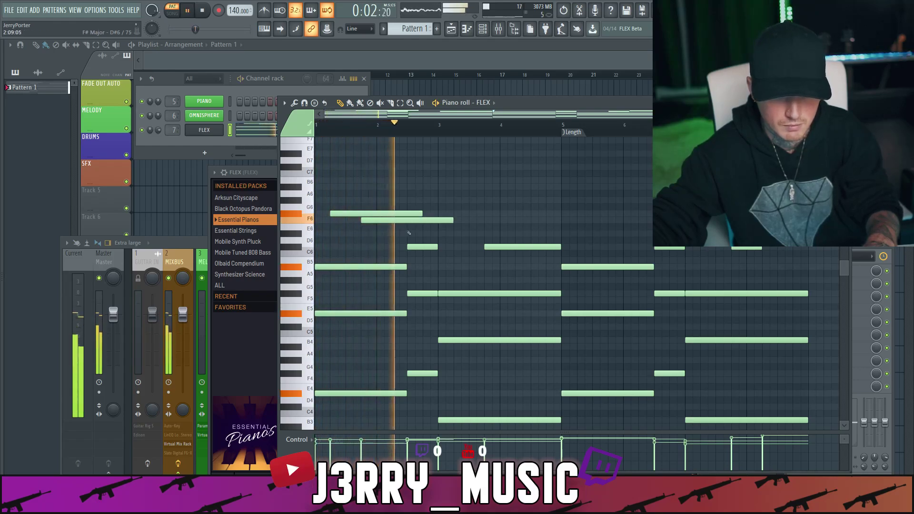
click(378, 233)
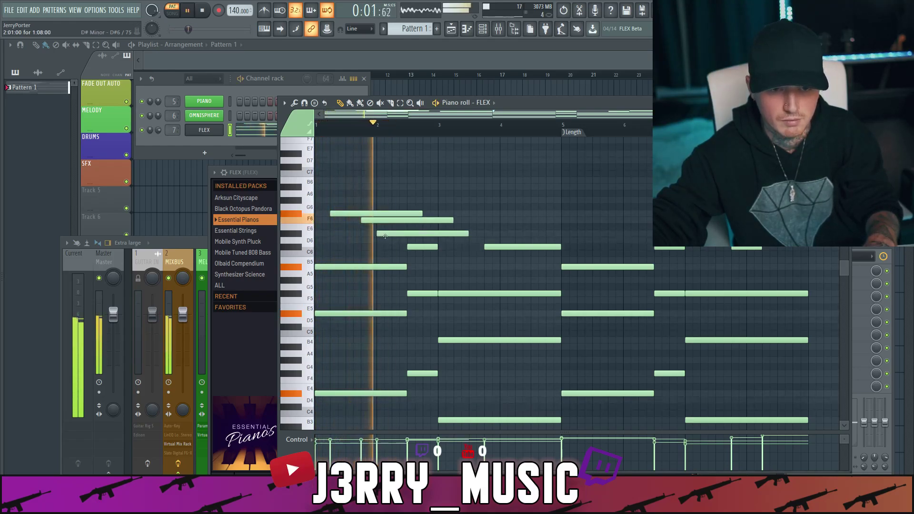
drag(380, 241, 396, 212)
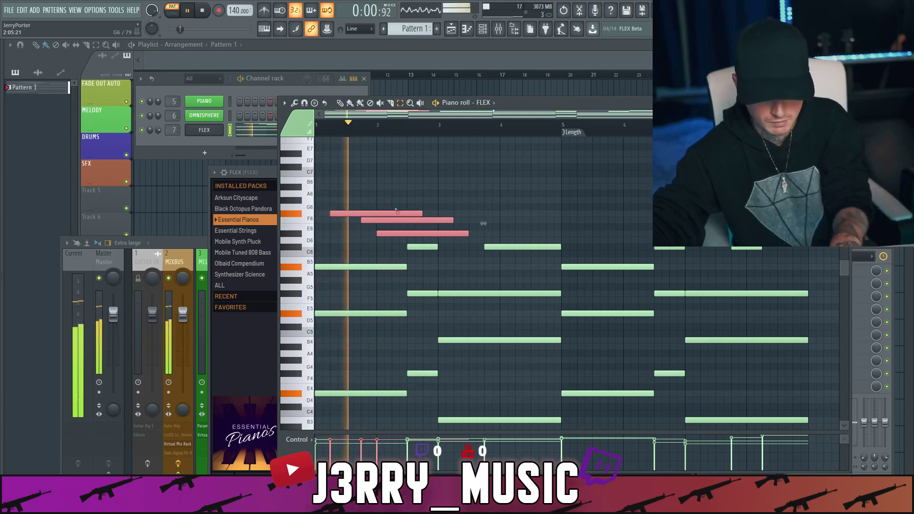
key(ctrl+l)
key(ctrl+d)
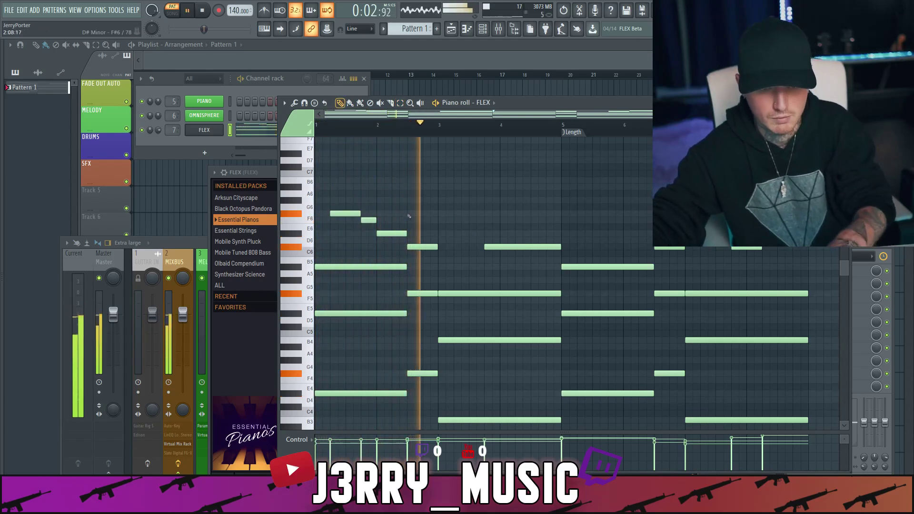
- Add an A#5 melody note at the start of bar 3 and shorten it to 12 steps while listening
key(space)
click(438, 258)
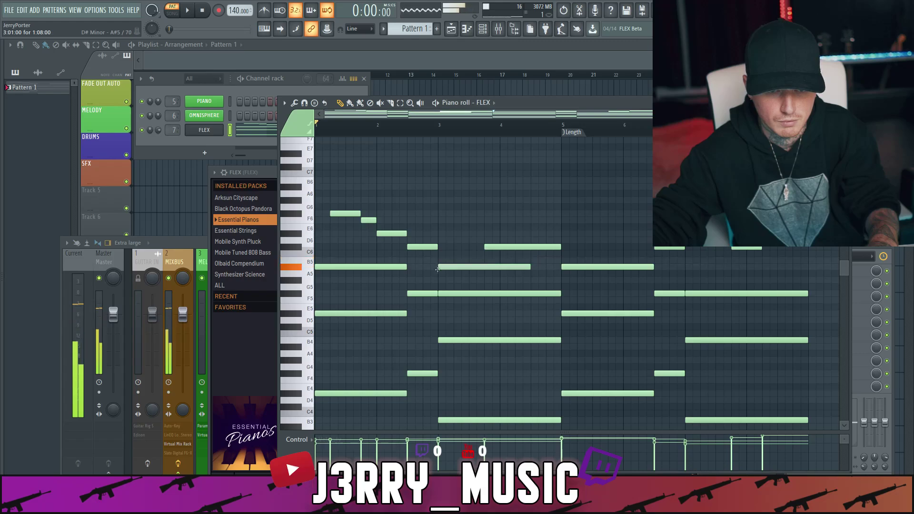
key(space)
drag(530, 266, 485, 265)
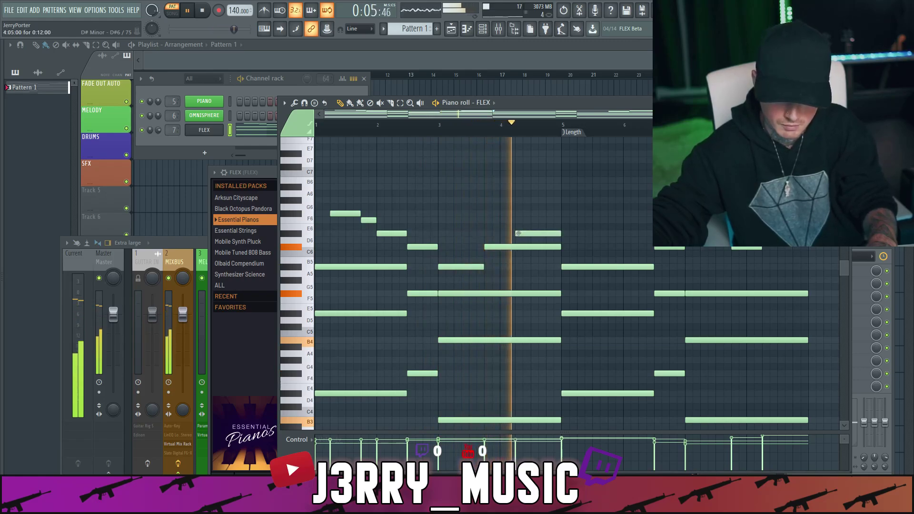
- Add D#6 at bar 4 step 5 and F#6 at step 13, make them legato with the preceding C#6, and play back
click(524, 234)
click(548, 213)
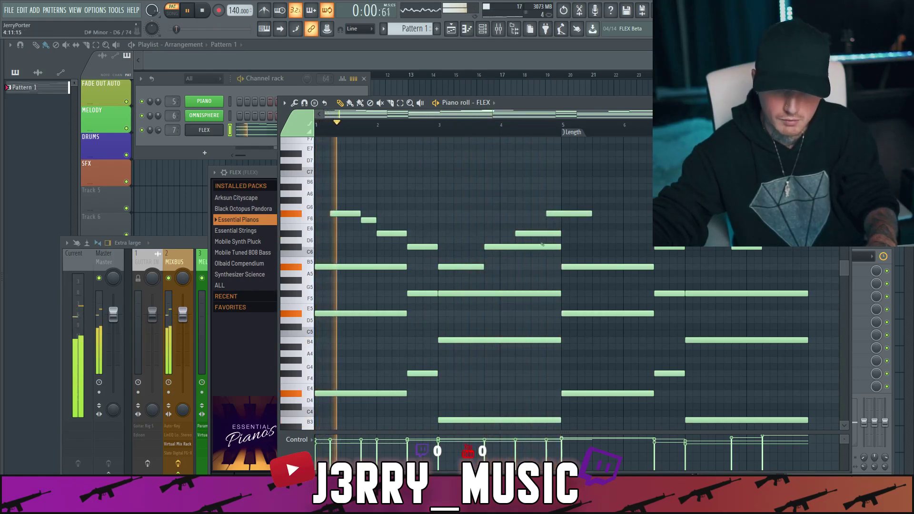
drag(523, 258, 555, 193)
key(ctrl+l)
key(ctrl+d)
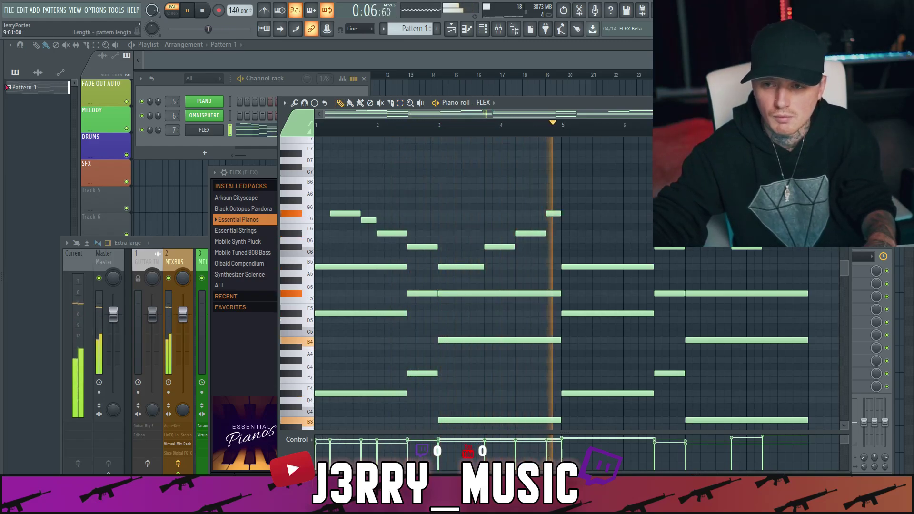
key(space)
key(space)
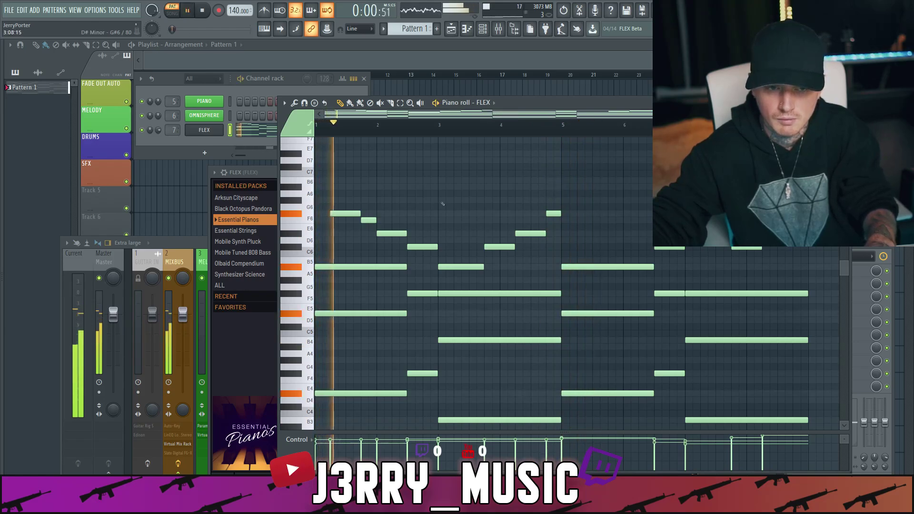
- Duplicate the melody notes of bars 1 to 4 so that the copy starts at bar 5
drag(316, 124, 564, 136)
drag(354, 198, 562, 261)
click(565, 125)
key(ctrl+b)
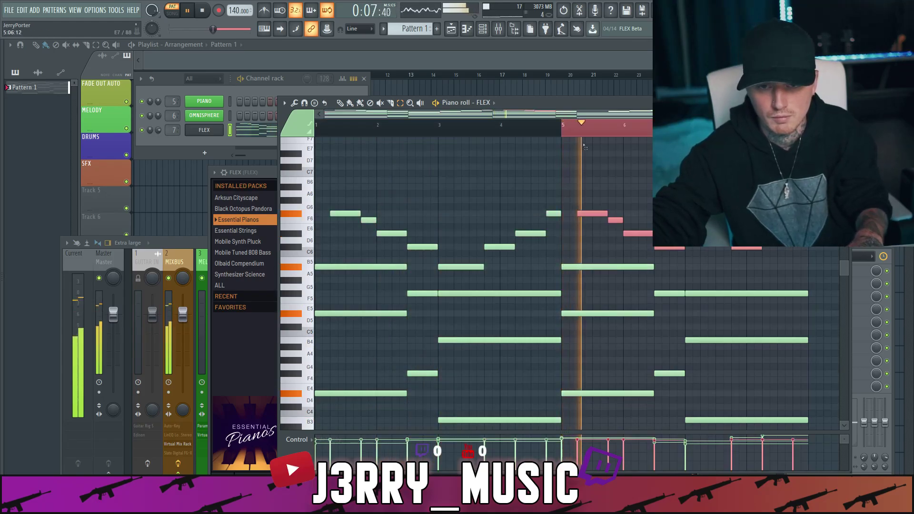
key(ctrl+d)
key(space)
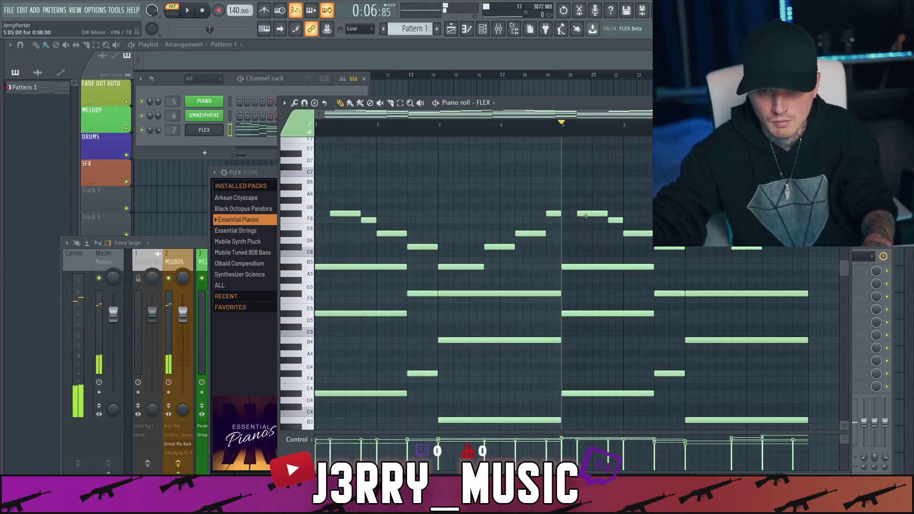
- In the copied melody, raise the F6 in bar 5 to G#6 and the D#6 at bar 6 to F6
key(space)
key(space)
click(614, 215)
key(space)
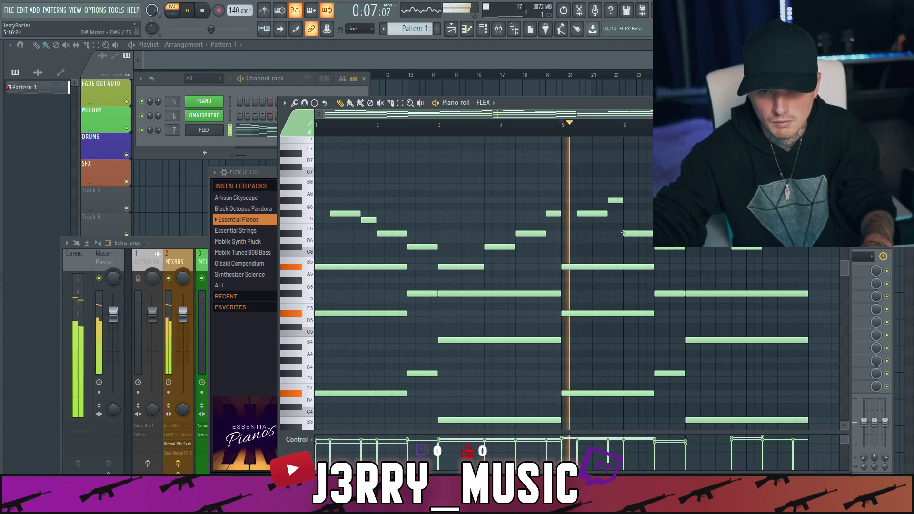
drag(635, 233, 634, 220)
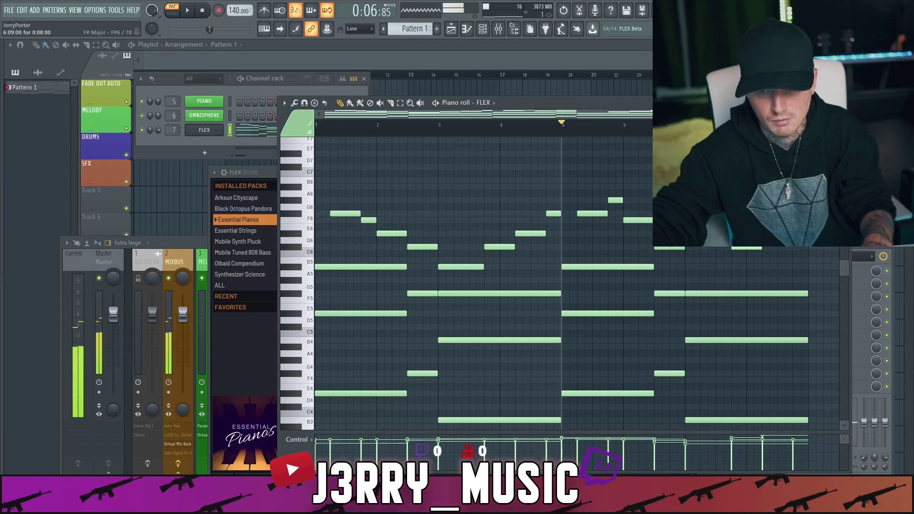
- Finish the copied melody with F#6 at bar 6 step 9, D#6 at bar 7 for 12 steps and B5 at bar 8 step 5
click(665, 248)
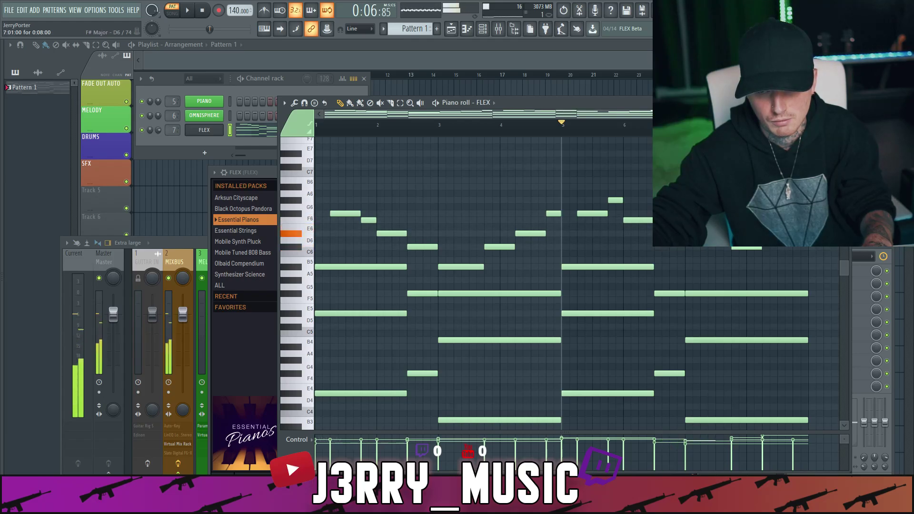
key(space)
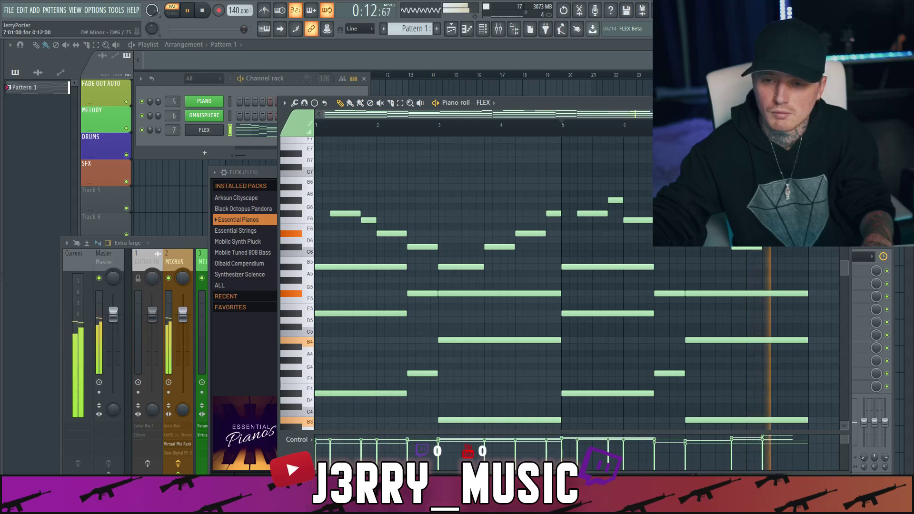
key(space)
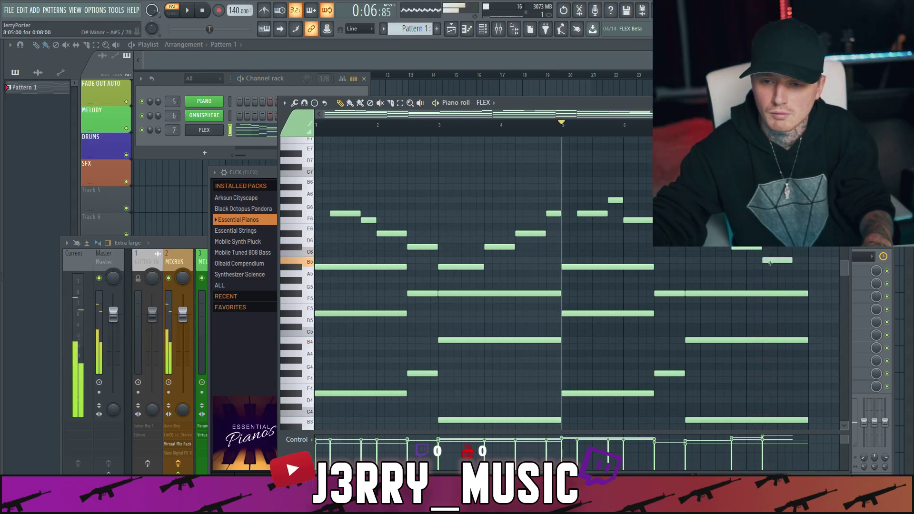
key(space)
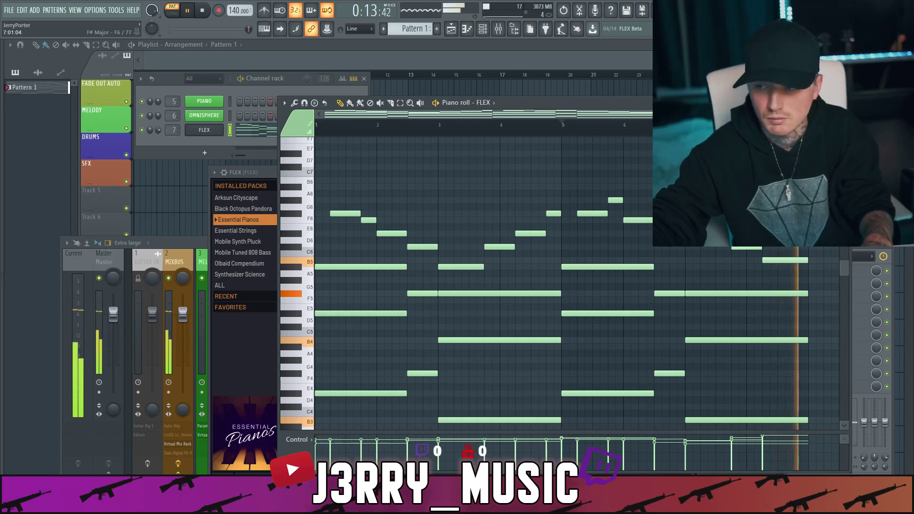
- Raise the tempo to 155 BPM while the pattern plays, then stop playback
scroll(483, 283, down, 3)
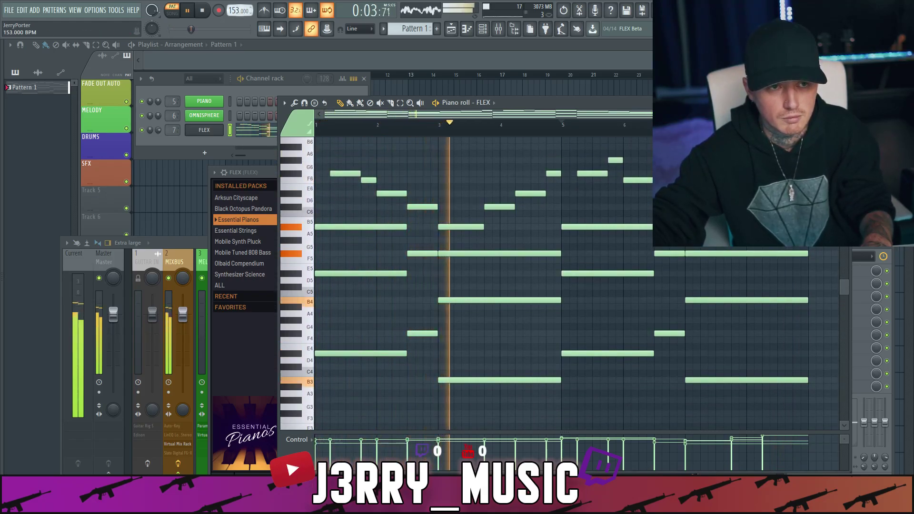
scroll(475, 157, up, 4)
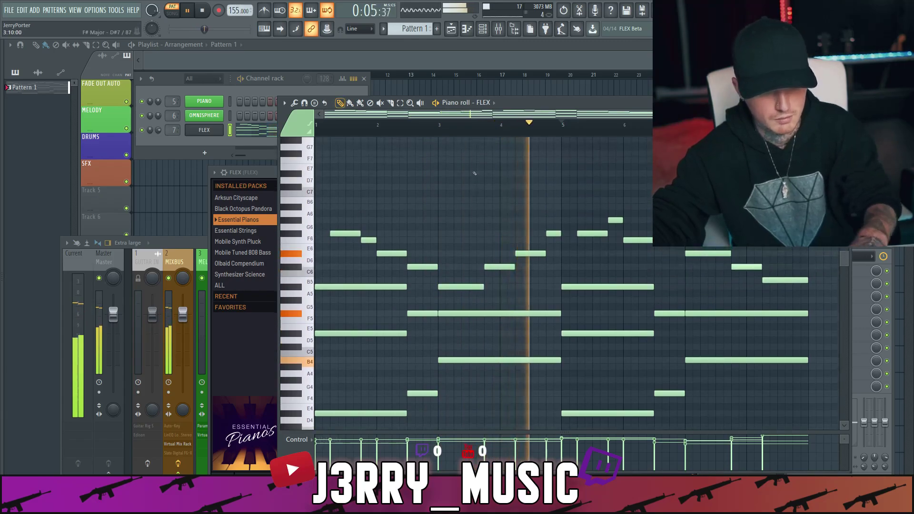
key(space)
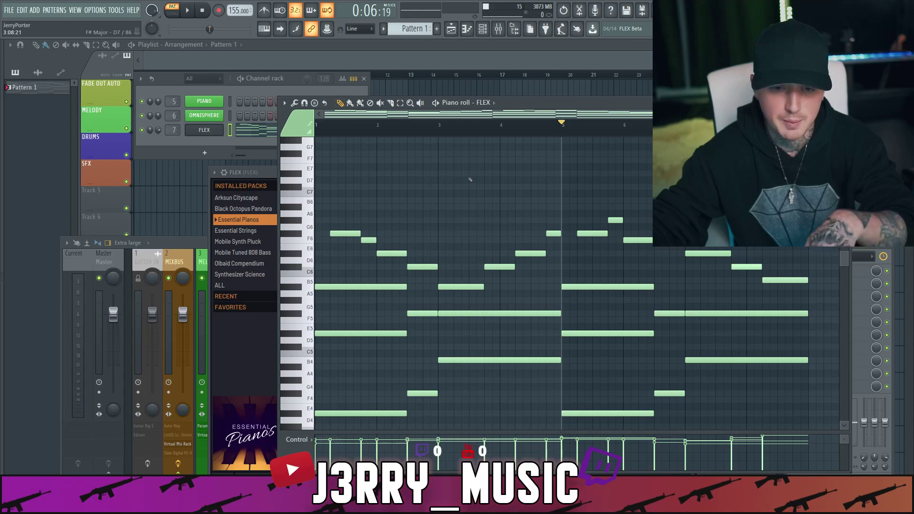
- Strum all the chord notes below the melody with a start time of 0:04, preserving the note ends
scroll(470, 179, up, 1)
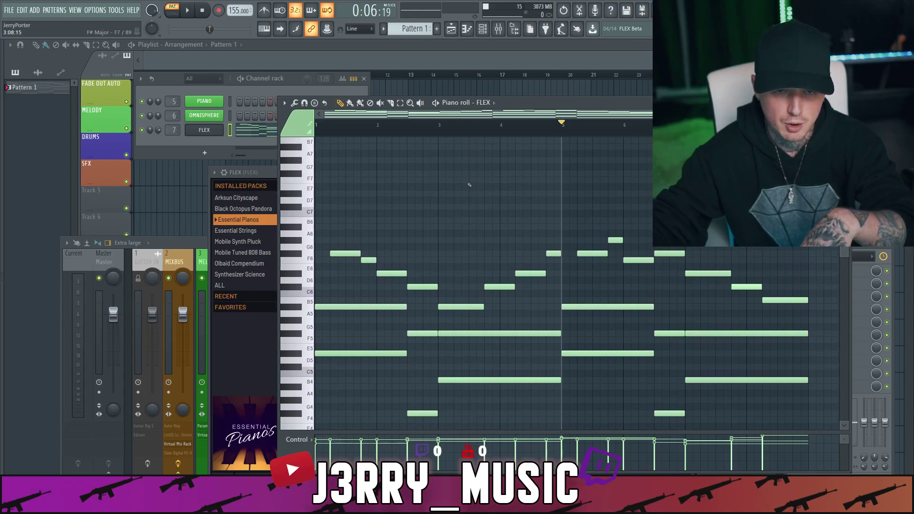
scroll(469, 185, down, 7)
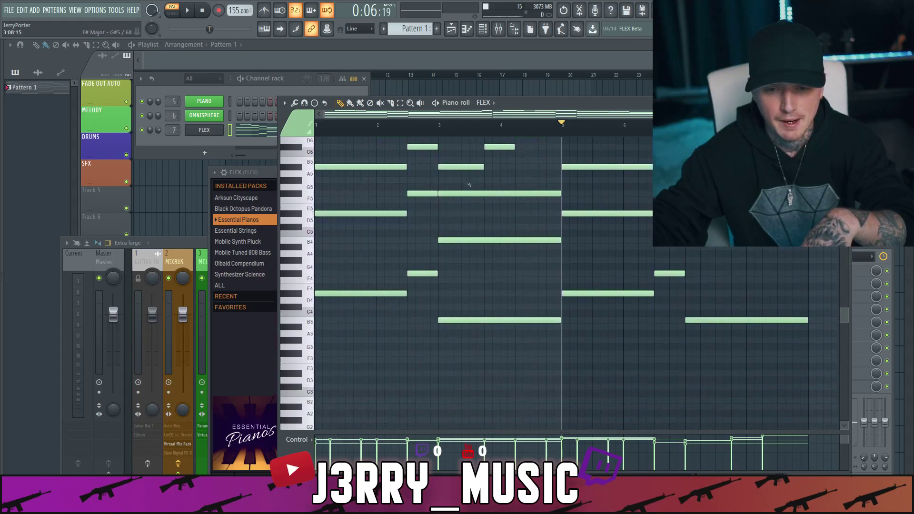
scroll(469, 185, up, 4)
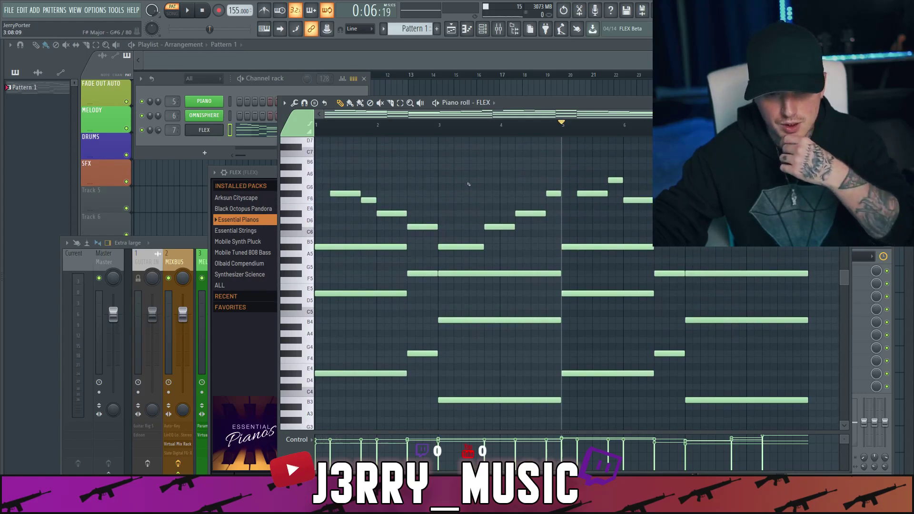
scroll(454, 203, down, 1)
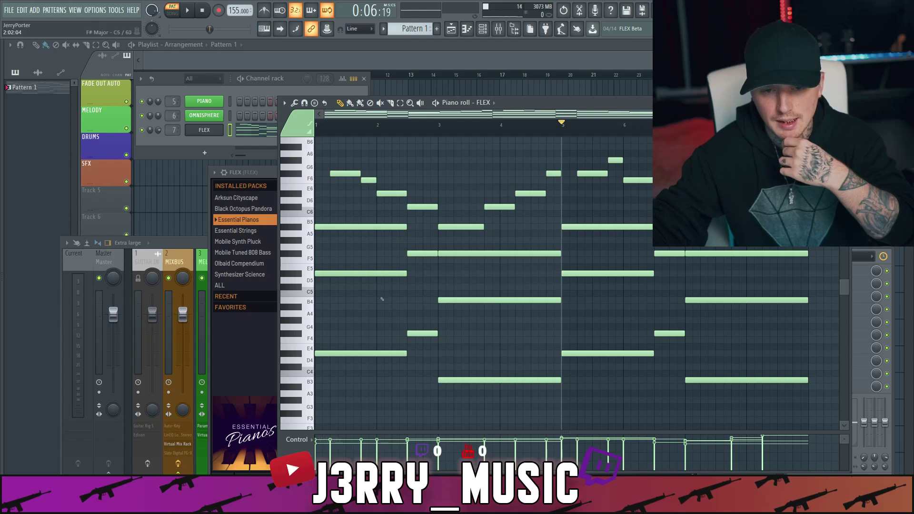
drag(363, 412, 787, 237)
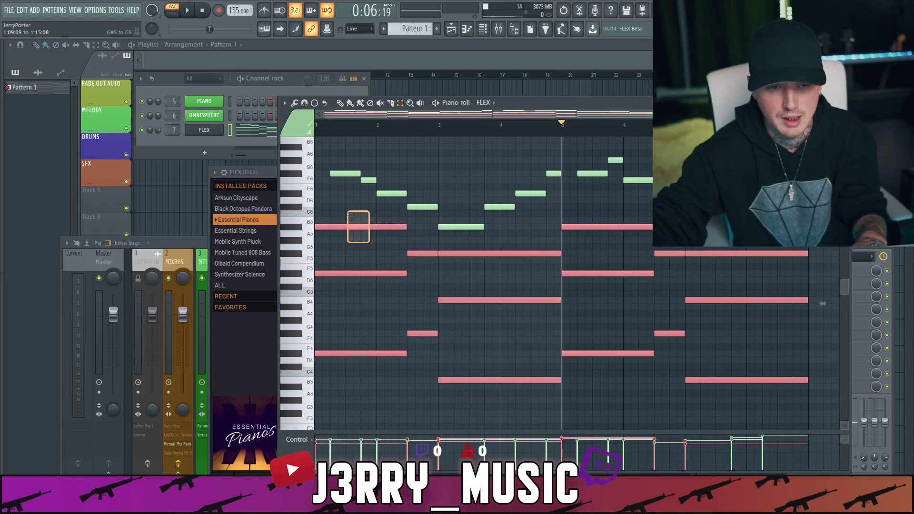
key(alt+s)
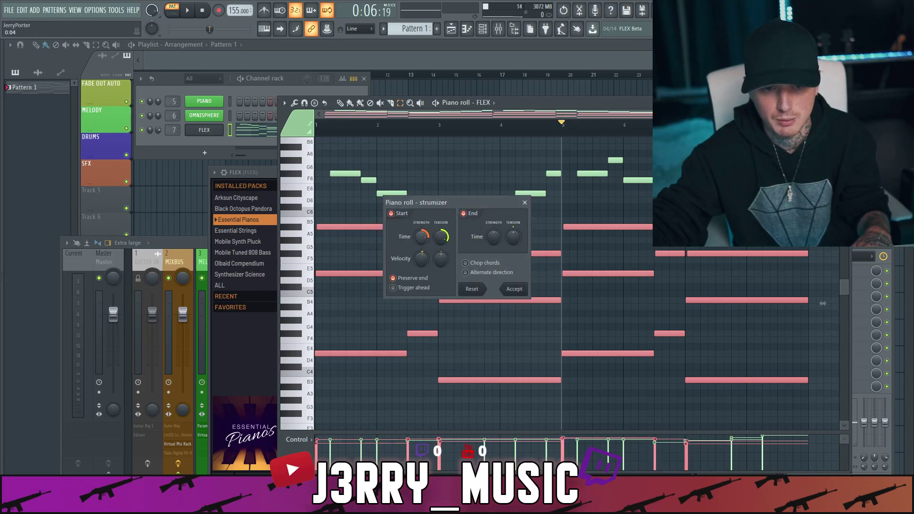
click(512, 290)
- Clear the time selection over bars 1 and 2 and play the strummed chords with the melody
drag(438, 128, 306, 134)
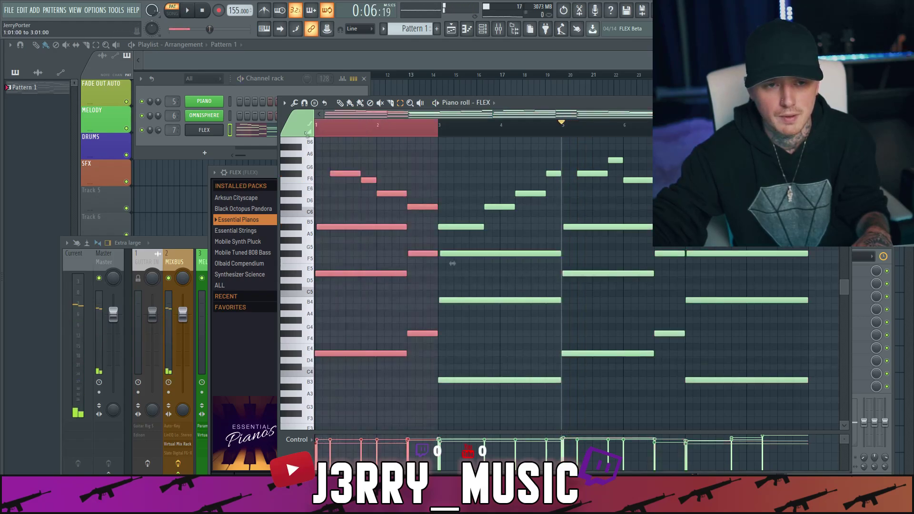
click(340, 127)
key(space)
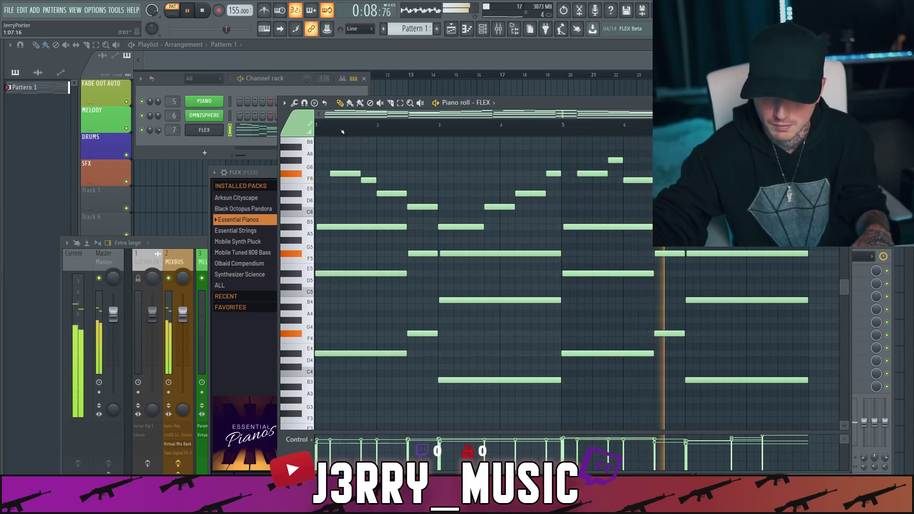
- Try a short D#6 note at bar 1 step 9 below the opening melody notes and play it back
key(space)
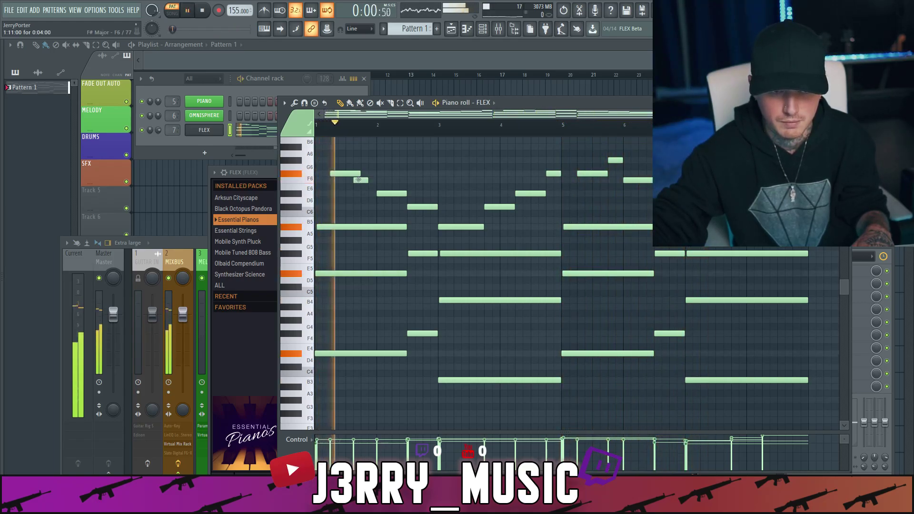
key(space)
key(space)
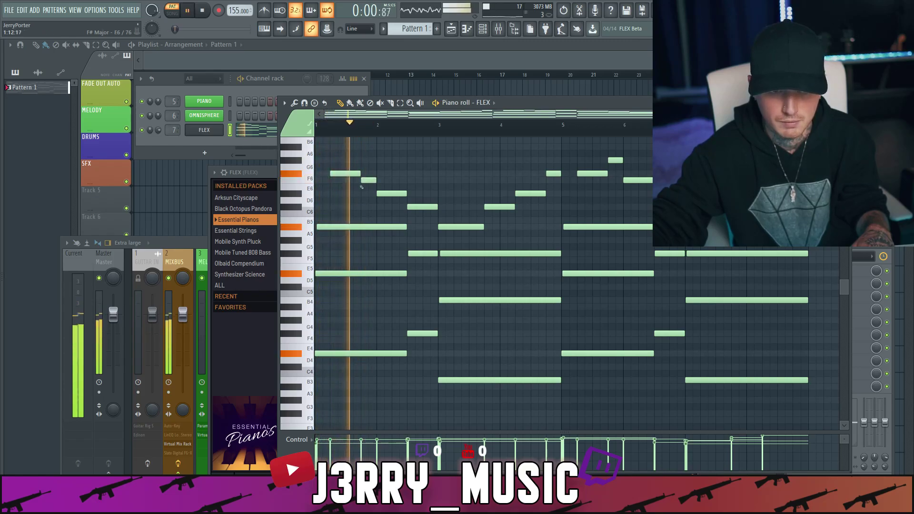
drag(366, 194, 354, 194)
key(space)
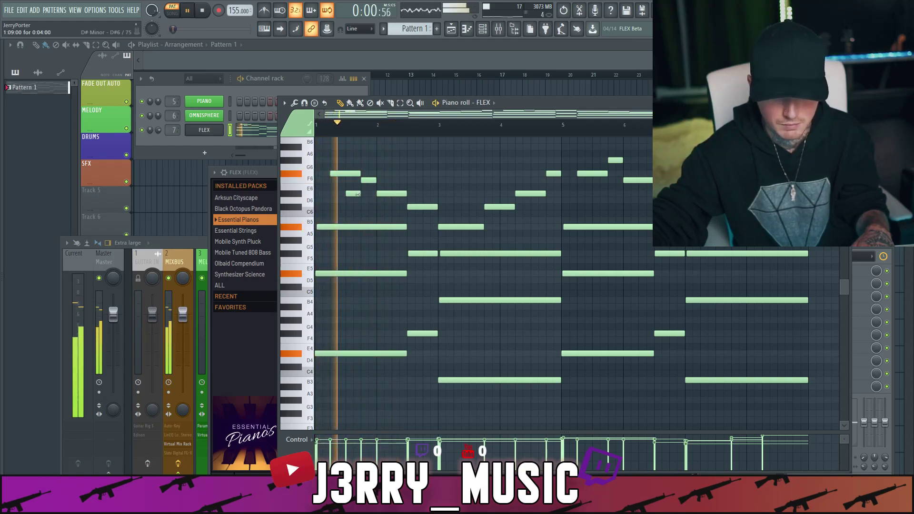
- Move the short extra note up to D#7 at bar 1 step 5, lengthen it to 12 steps and play it
key(space)
mouse_move(356, 193)
mouse_down()
mouse_move(356, 158)
mouse_move(355, 179)
mouse_up()
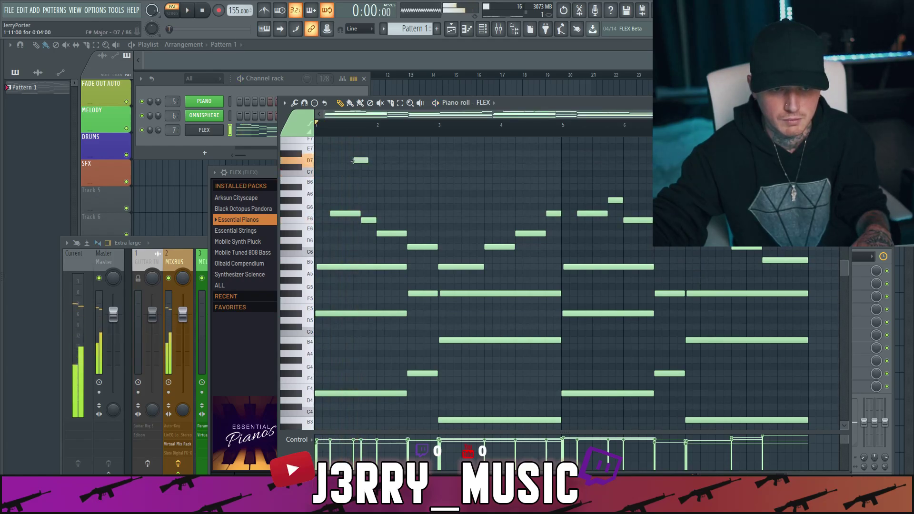
scroll(355, 155, up, 2)
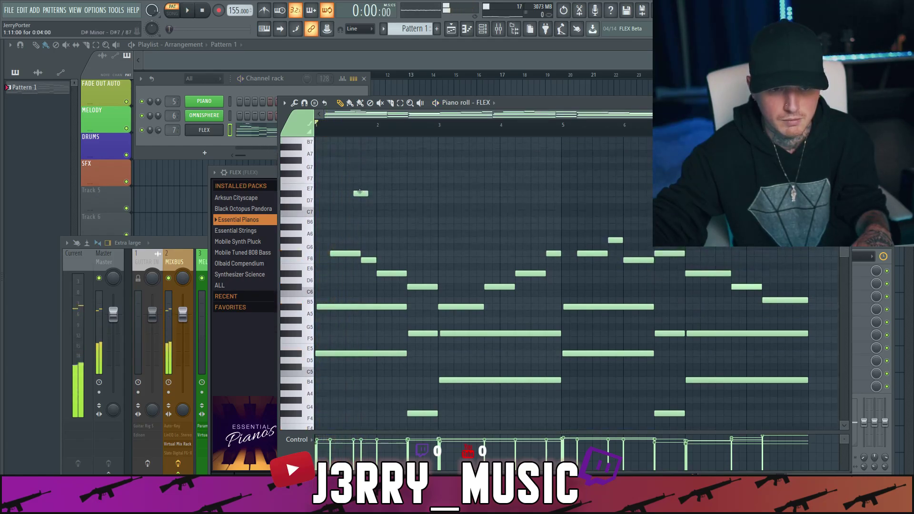
key(space)
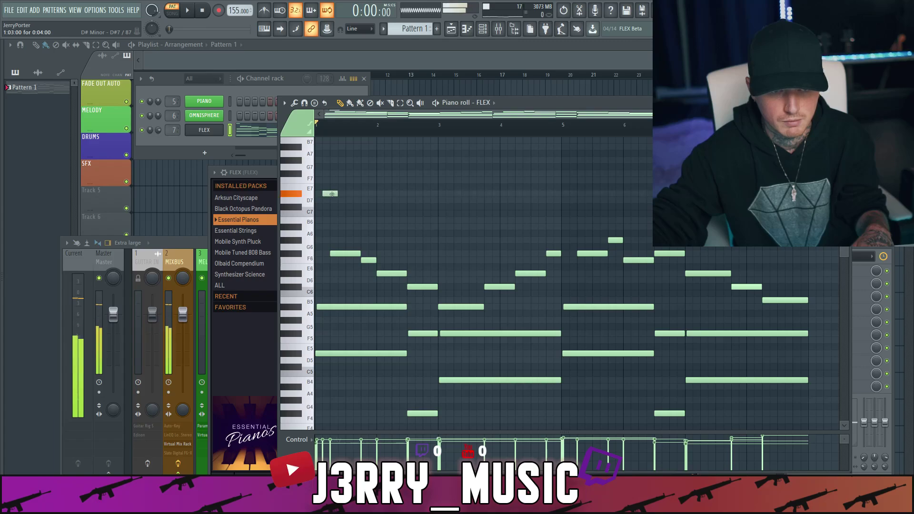
key(space)
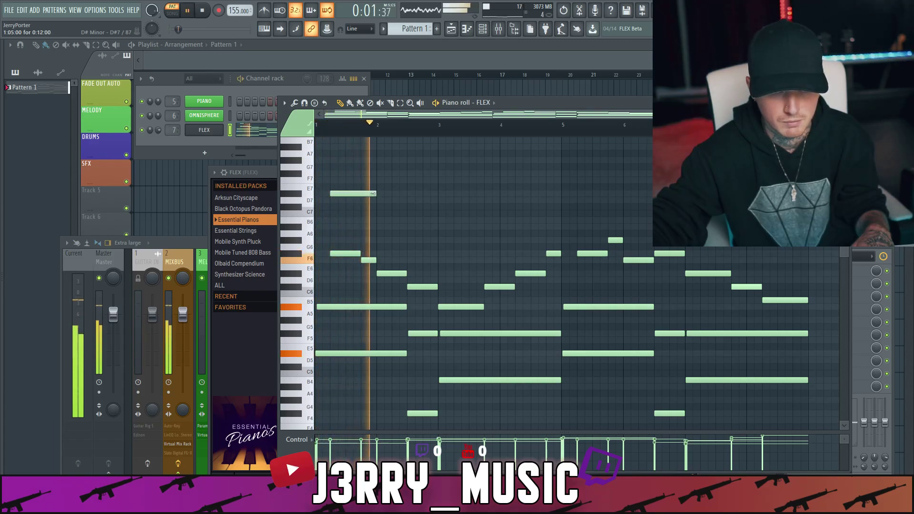
- Shorten the D#7 note to 8 steps and follow it with four-step C#7 and C7 notes at bar 1 step 13 and bar 2
key(space)
drag(344, 194, 376, 194)
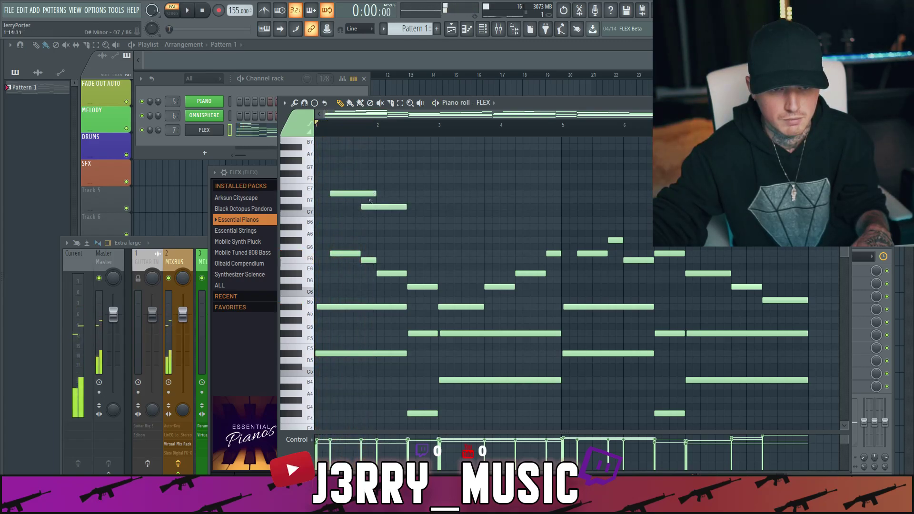
key(space)
key(ctrl+z)
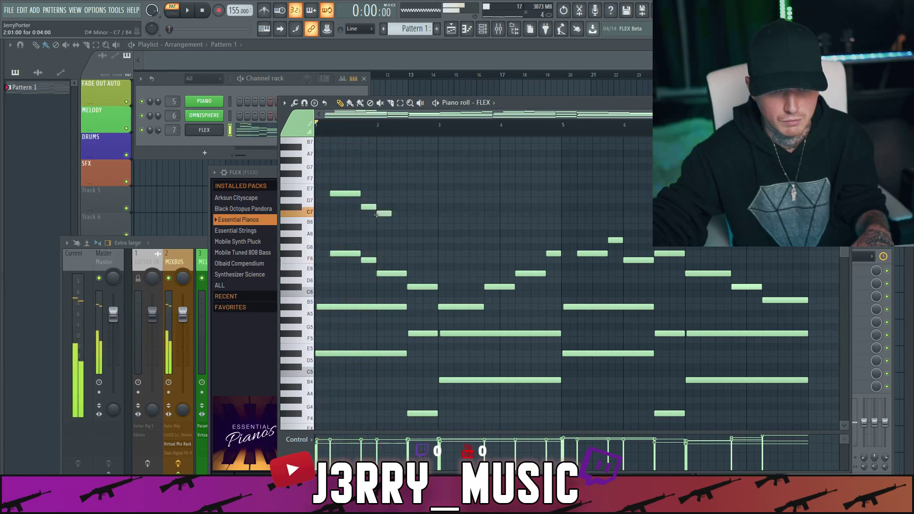
- Lower the bar 2 note to A#6 and continue the counter-melody through bar 4 with B6, A#6, G#6, A#6 and G#6
key(space)
key(space)
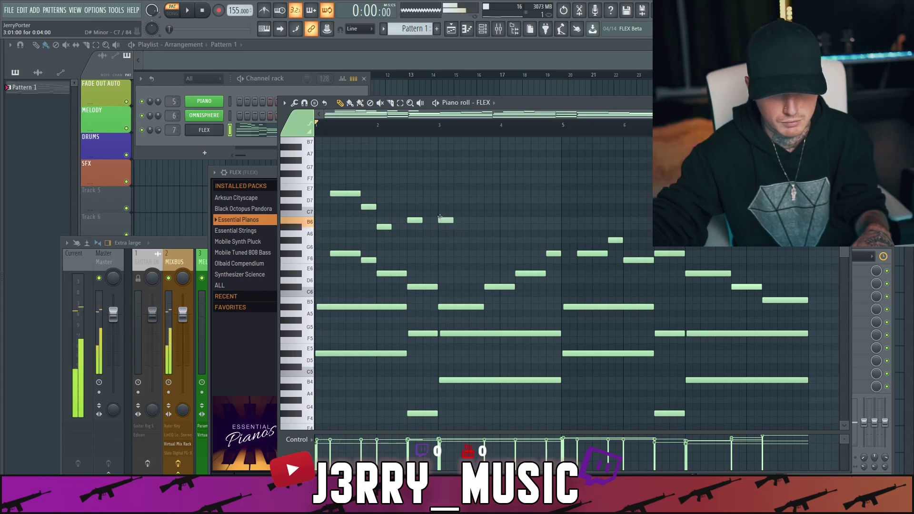
drag(453, 227, 483, 227)
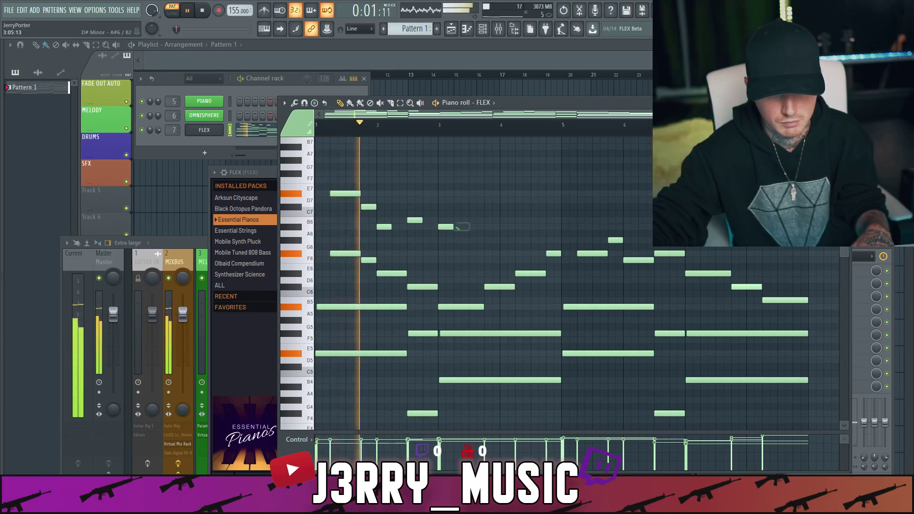
mouse_move(422, 220)
mouse_down()
mouse_move(437, 220)
mouse_move(405, 227)
mouse_up()
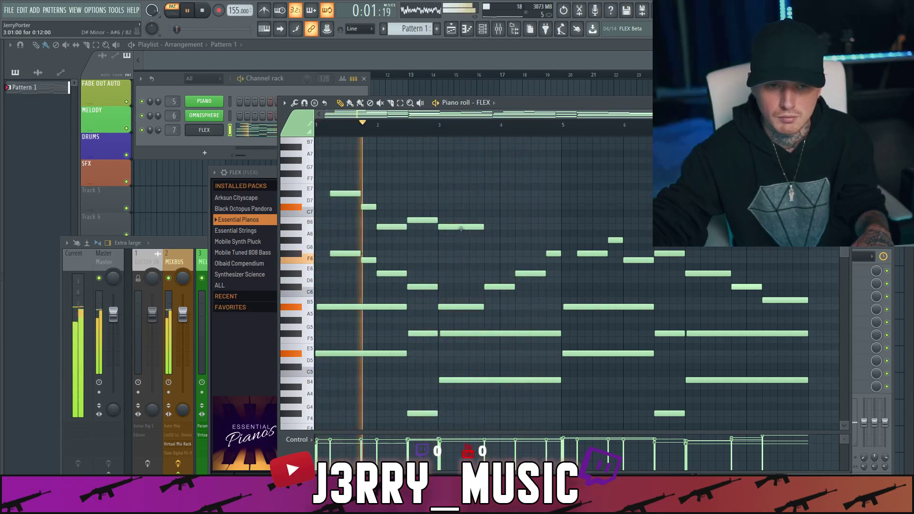
click(486, 240)
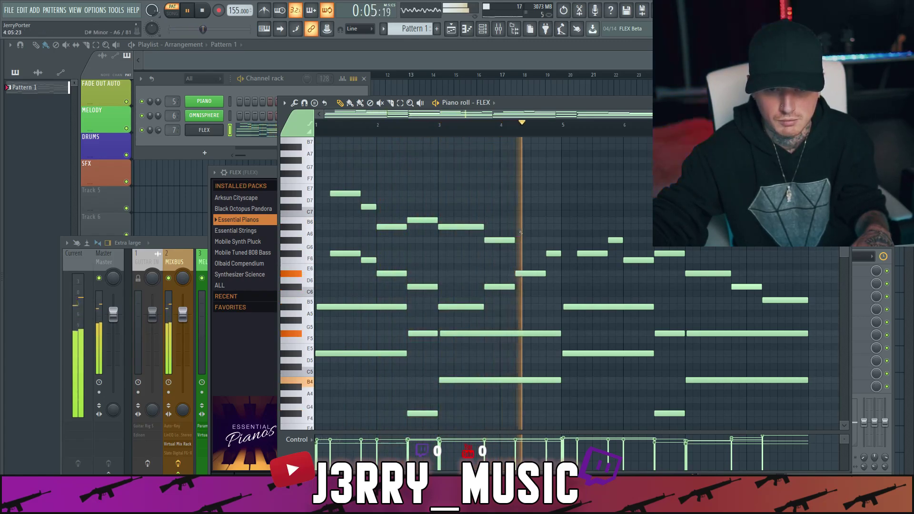
click(547, 240)
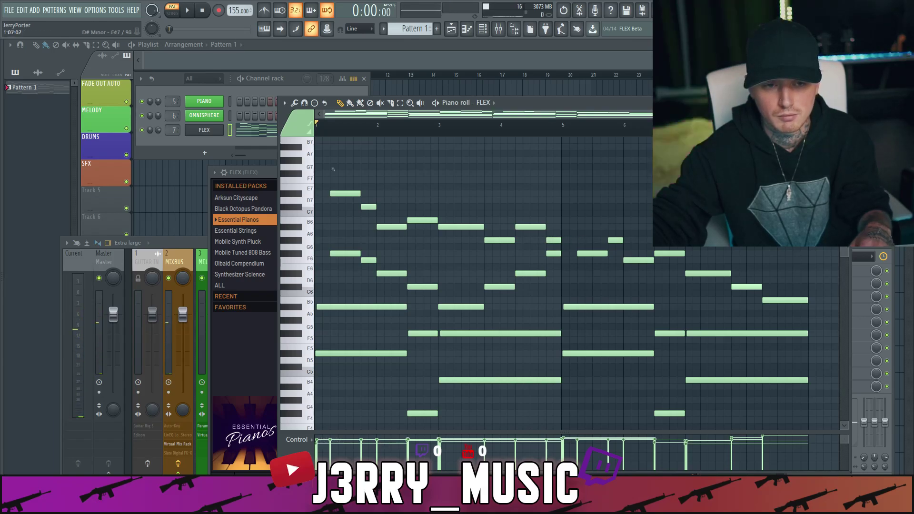
- Duplicate the four-bar counter-melody so the copy starts at bar 5, and play it from there
drag(372, 137, 523, 147)
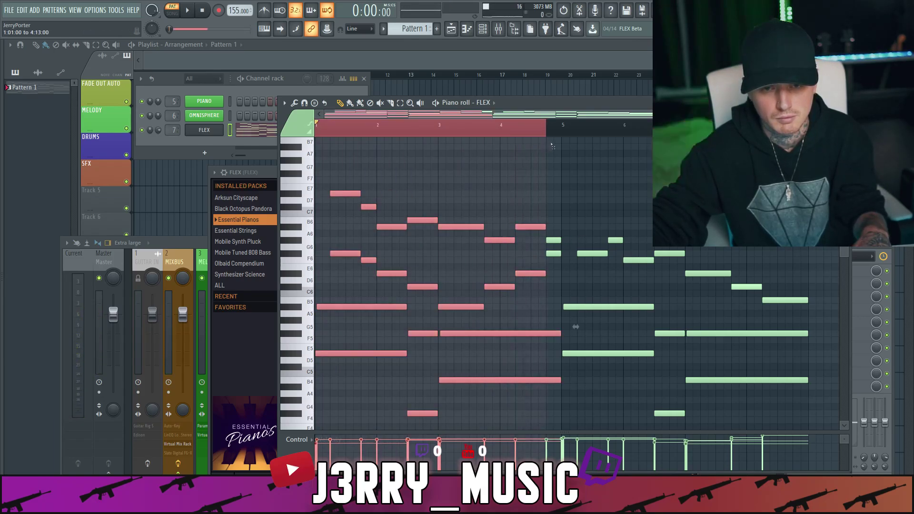
drag(340, 178, 562, 241)
key(ctrl+b)
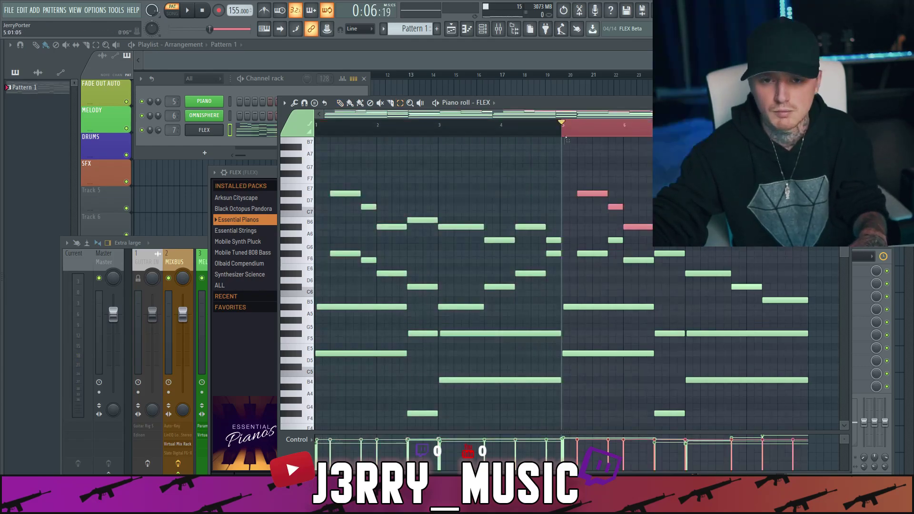
key(space)
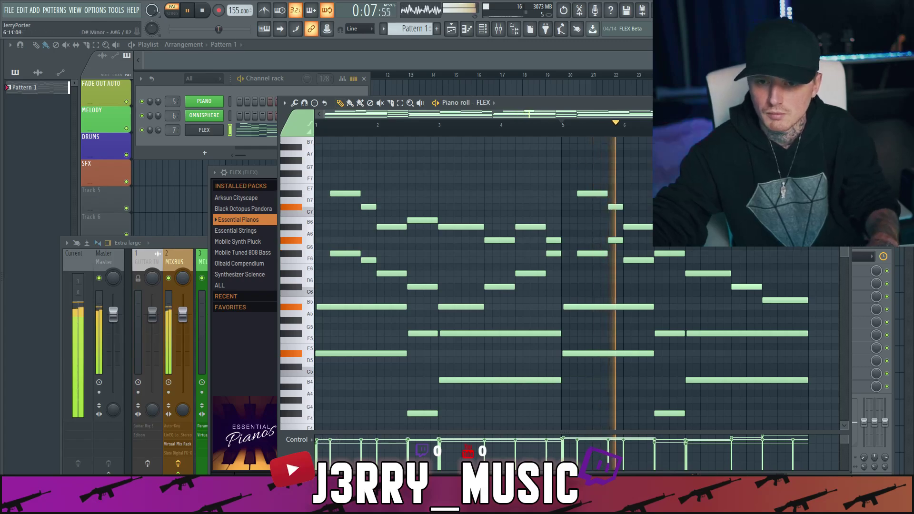
- Raise the two copied counter-melody notes in bar 6 to F7 and D#7 and play the result from bar 5
key(space)
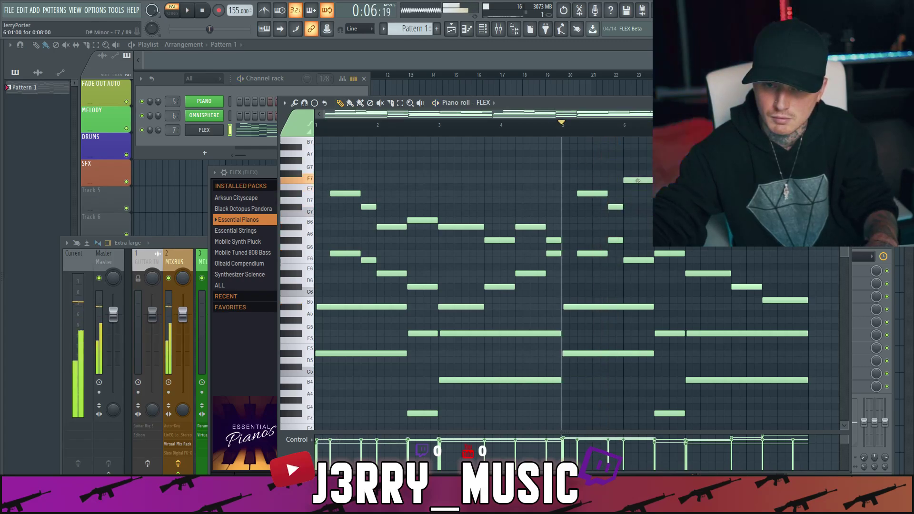
drag(638, 187, 638, 181)
key(space)
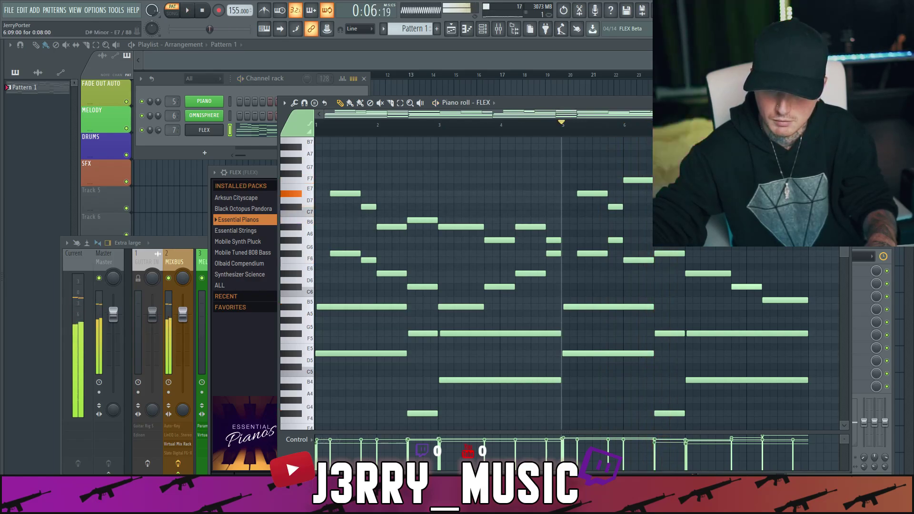
key(space)
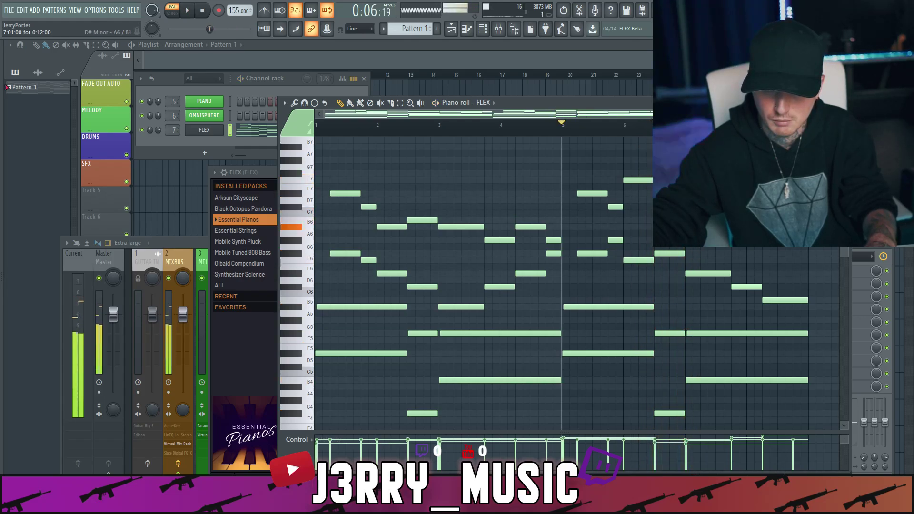
key(space)
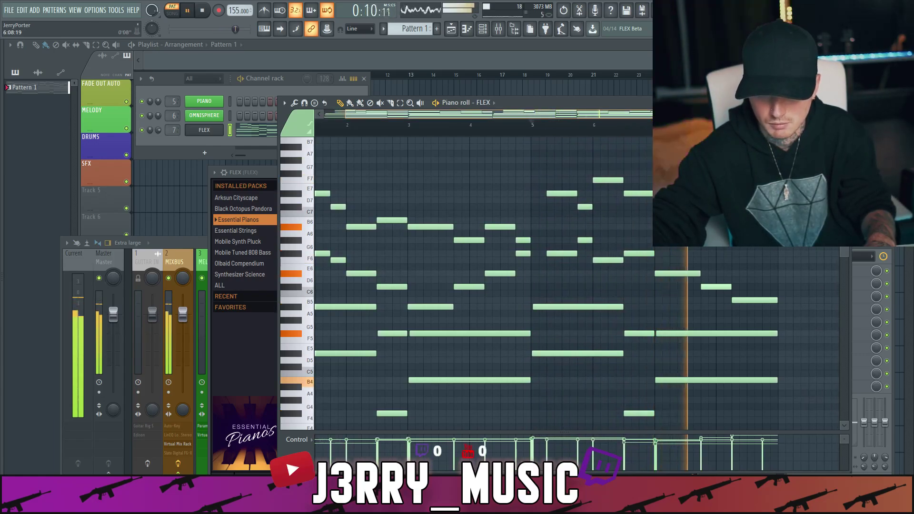
- Select the upper counter-melody notes across all eight bars and lower their velocities
drag(331, 172, 819, 247)
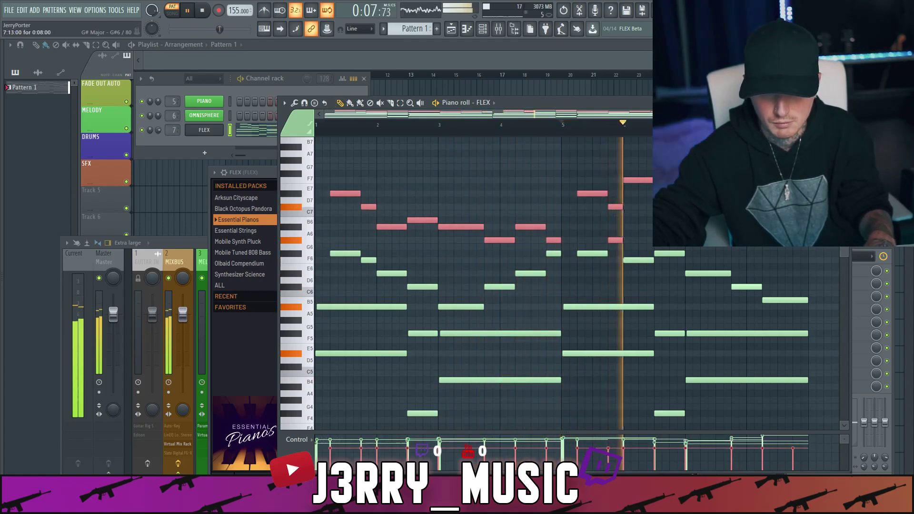
key(ctrl+d)
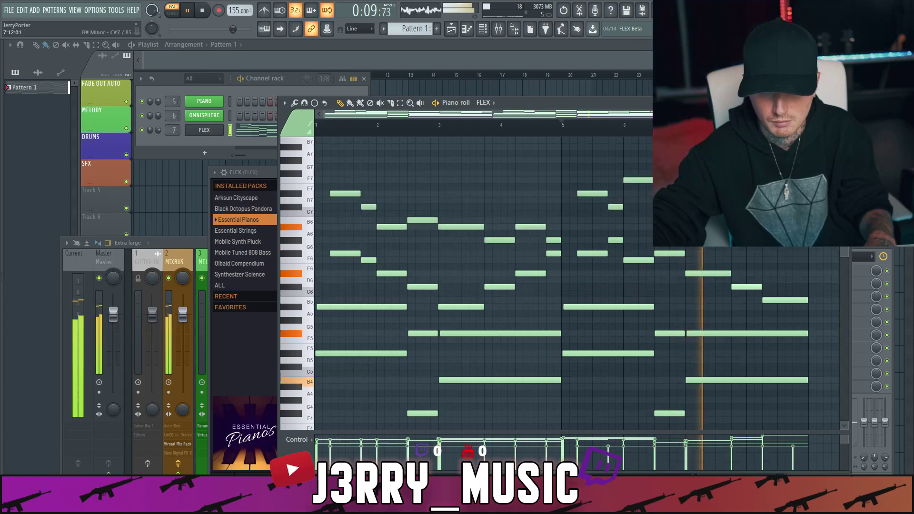
drag(590, 246, 618, 243)
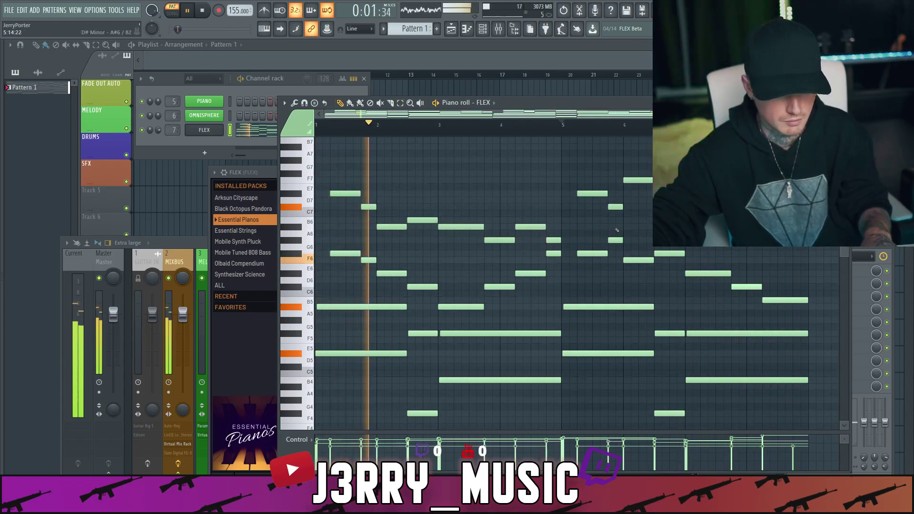
- Randomize the velocity levels of all notes in the pattern, close the piano roll and stop playback
key(ctrl+a)
key(alt+r)
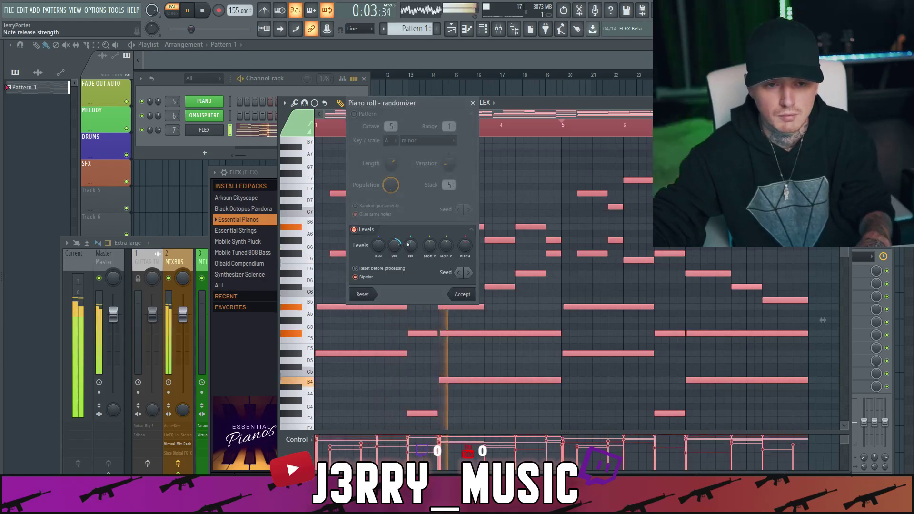
click(455, 298)
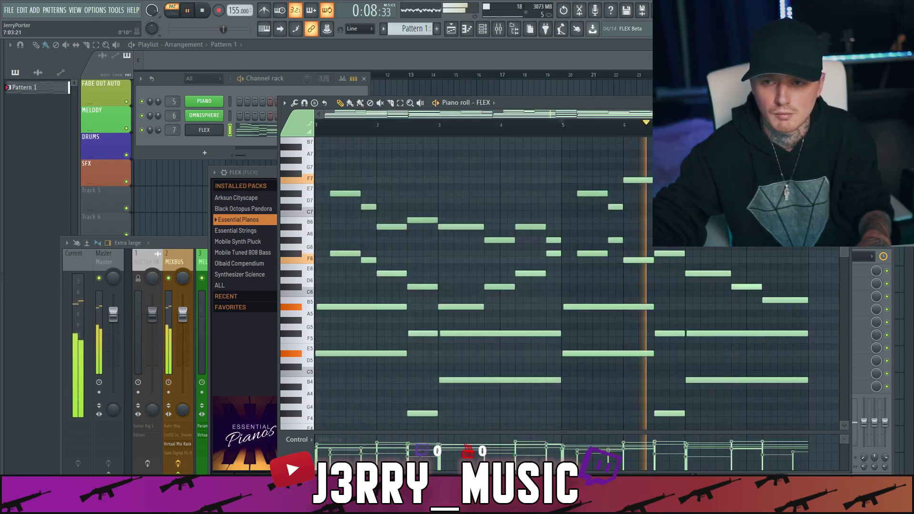
key(F7)
key(space)
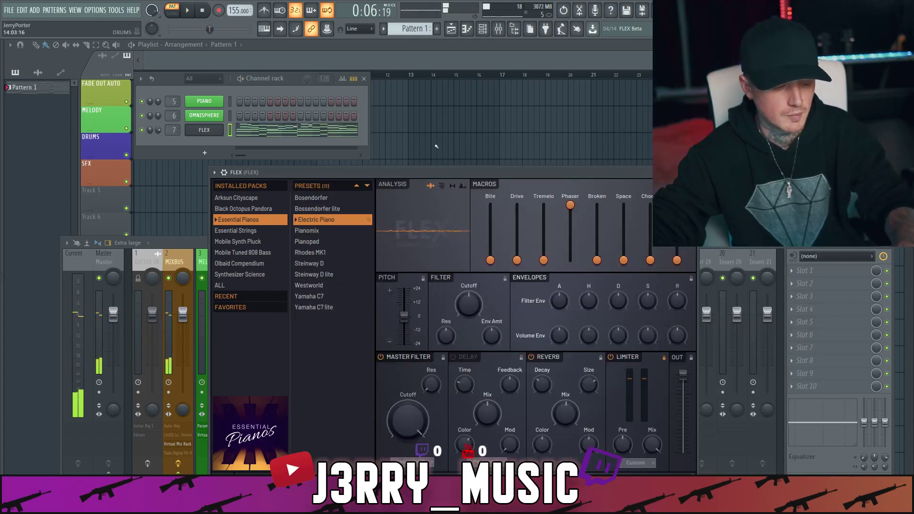
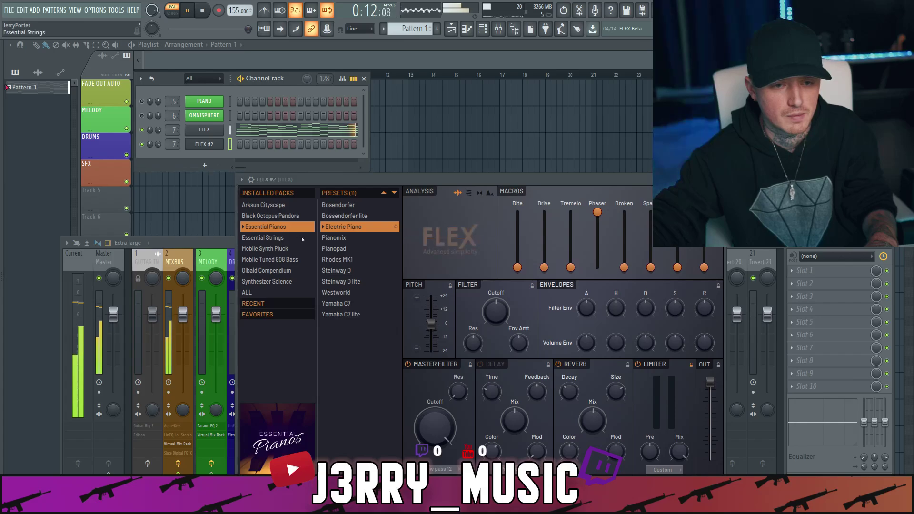
- Audition the Pianomix and Steinway D lite presets in FLEX #2, and load All Strings Pizzicato from the Essential Strings pack
click(329, 238)
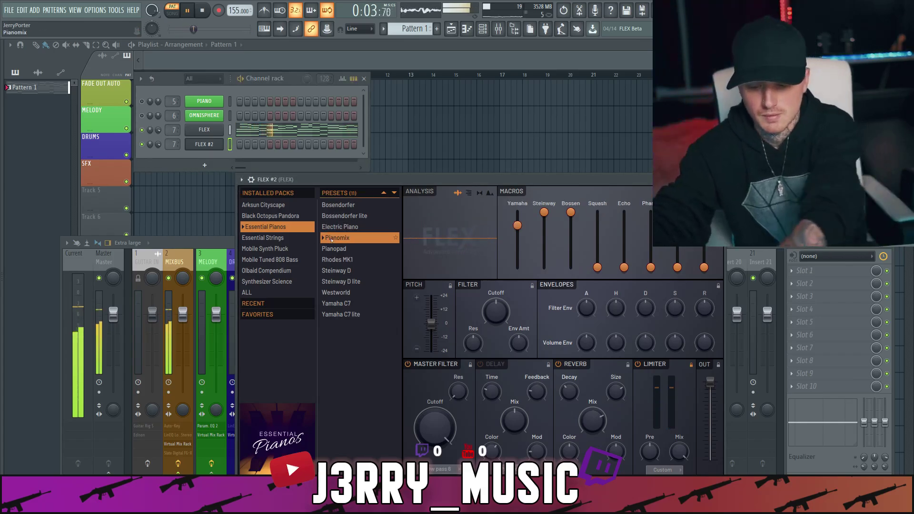
click(348, 280)
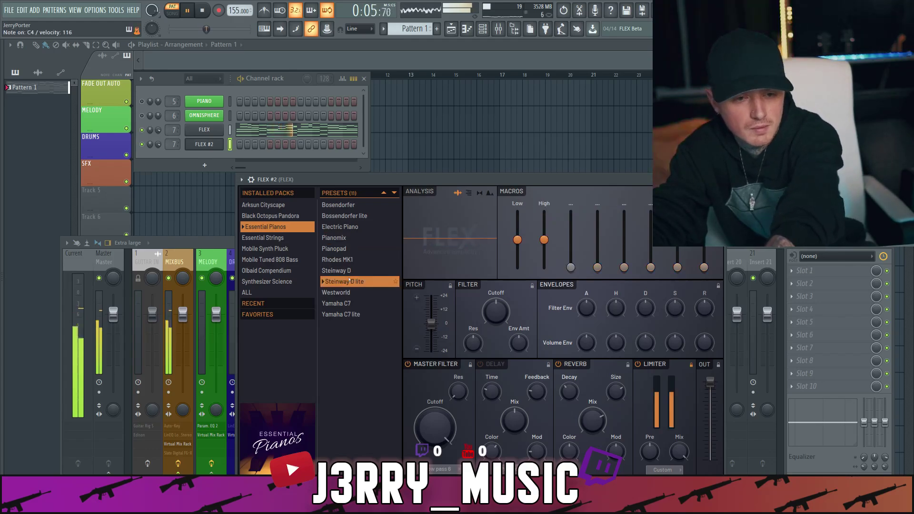
click(301, 241)
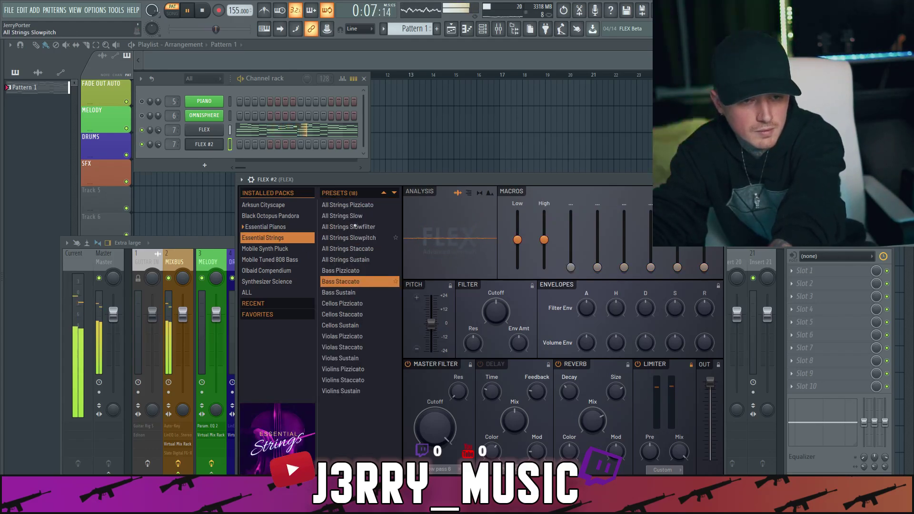
click(358, 208)
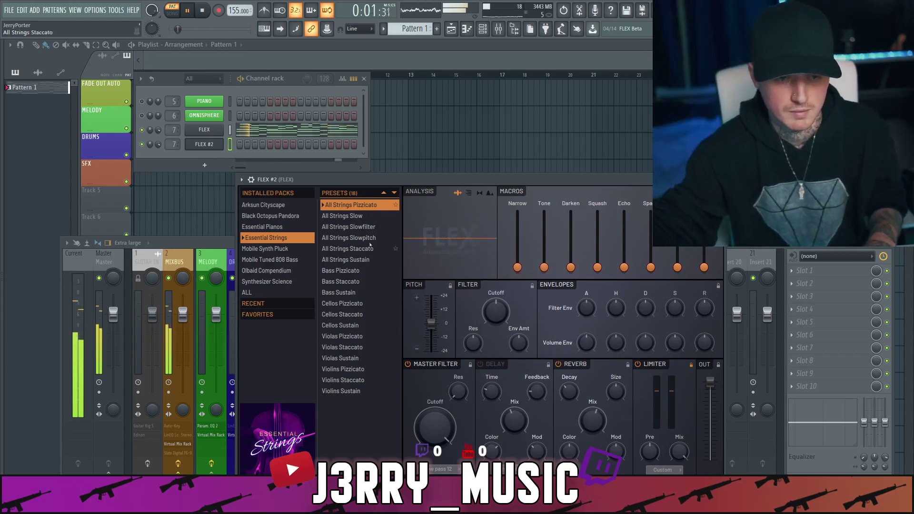
- Open the piano roll for FLEX #2 and place a four-step F#6 note at bar 1 step 5
right_click(259, 130)
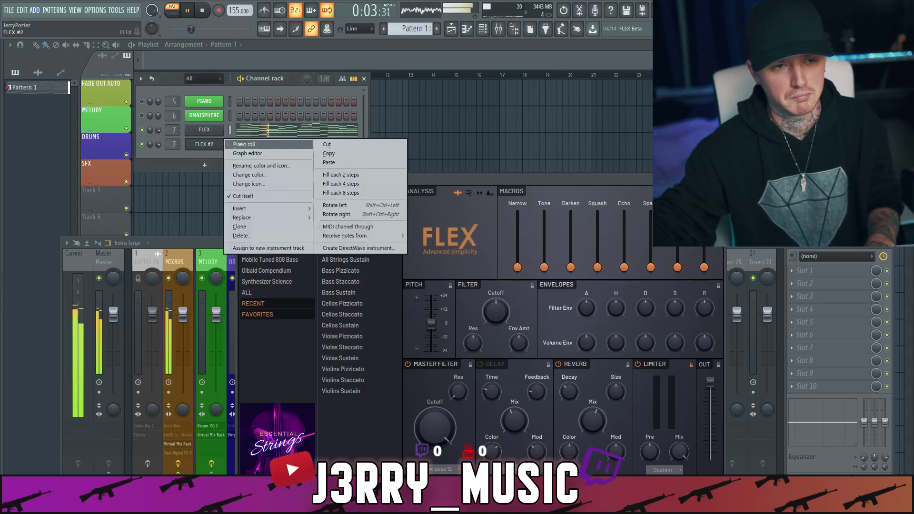
click(266, 146)
scroll(335, 224, down, 2)
click(330, 213)
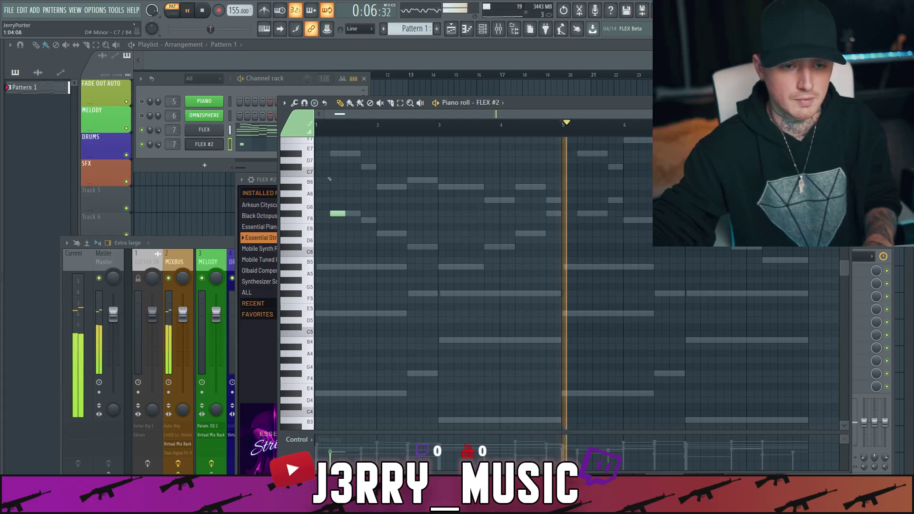
click(202, 10)
key(space)
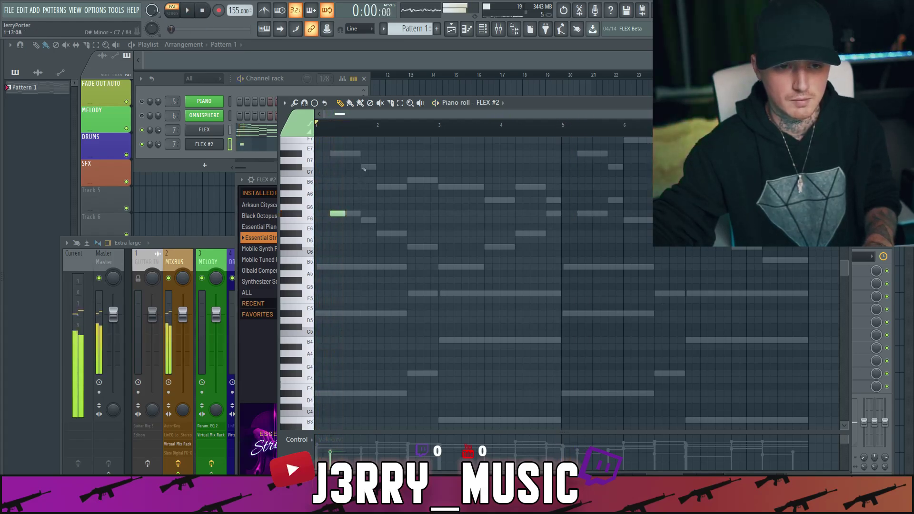
- Add four-step notes C#7 at bar 1 step 13, A#6 and B6 in bar 2, and A#6 and G#6 in bar 3
click(368, 167)
click(384, 187)
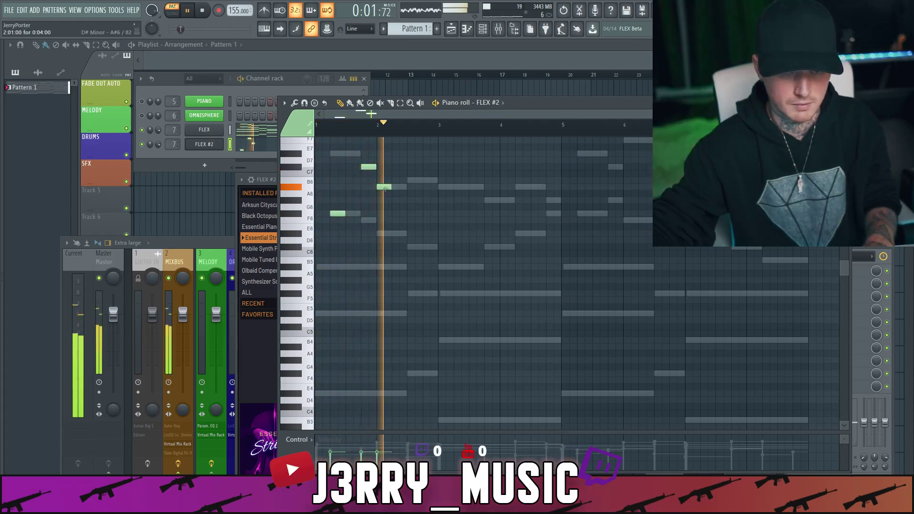
click(414, 180)
click(445, 187)
click(476, 199)
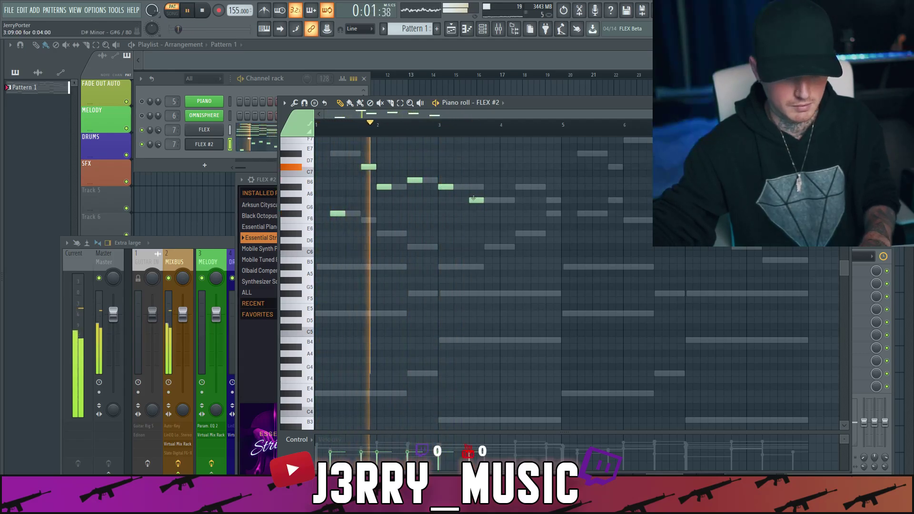
- Apply quick legato to all the string notes so each extends to the next, and clear the selection
key(ctrl+a)
key(ctrl+l)
key(ctrl+d)
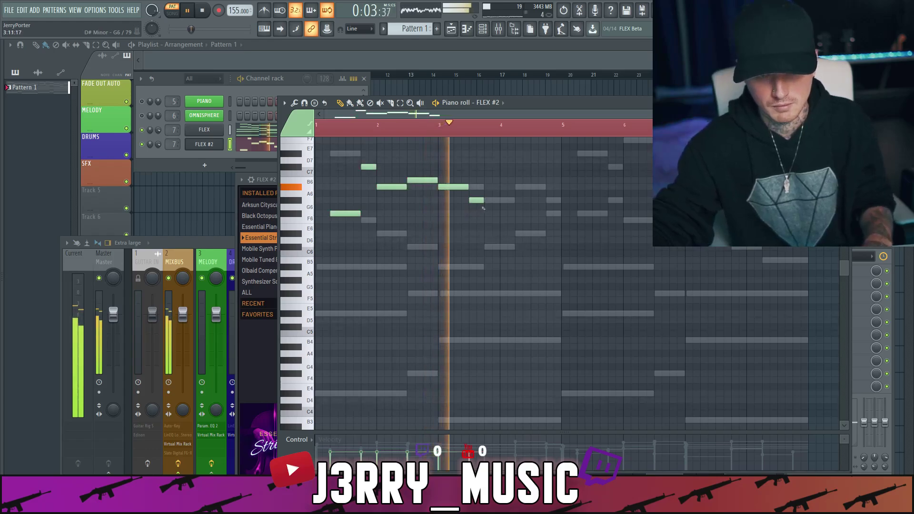
- Add an 8-step A#6 and a four-step G#6 in bar 4, and lengthen the bar 3 G#6 to 12 steps
click(520, 186)
click(548, 200)
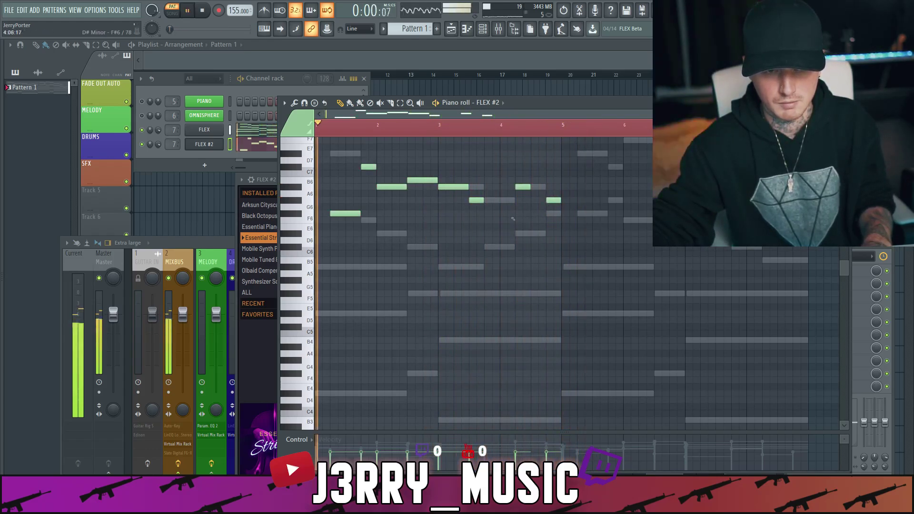
drag(528, 187, 546, 187)
drag(483, 200, 514, 201)
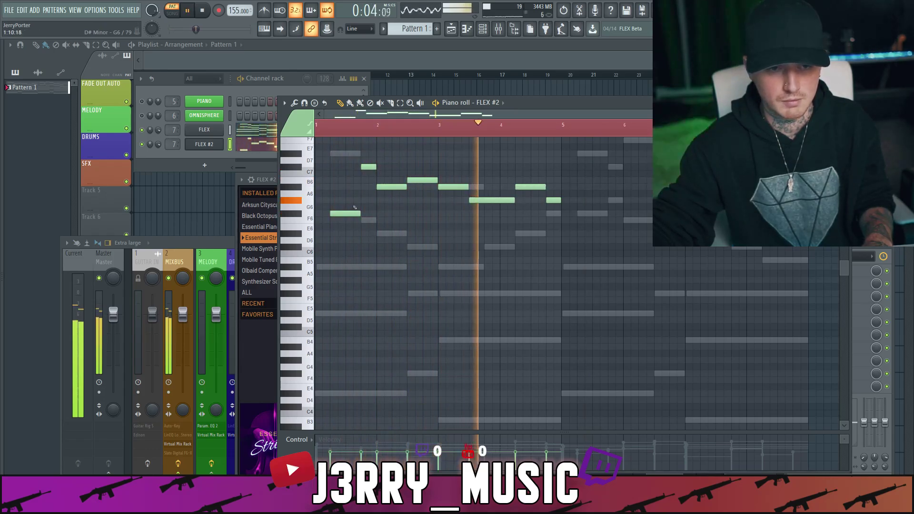
click(567, 213)
key(space)
key(ctrl+z)
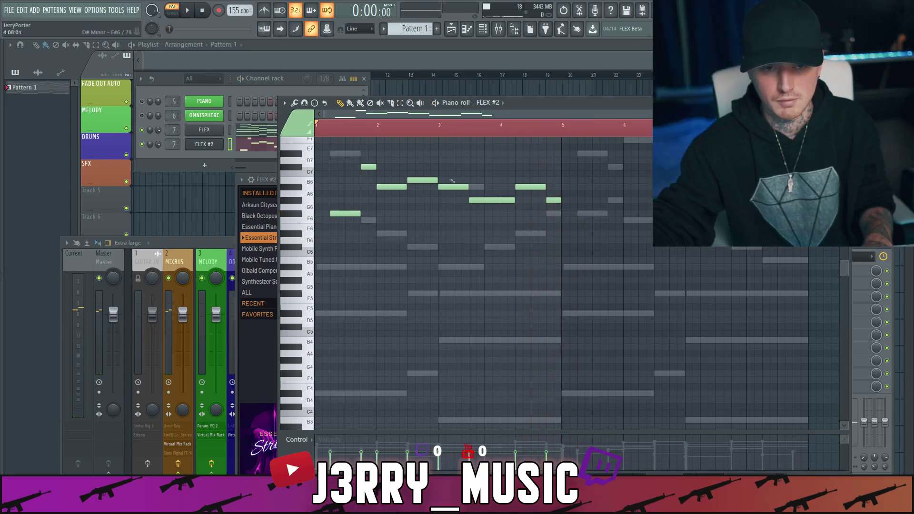
- Duplicate the four-bar string melody so it repeats from bar 5, and start playing the pattern
drag(314, 131, 560, 137)
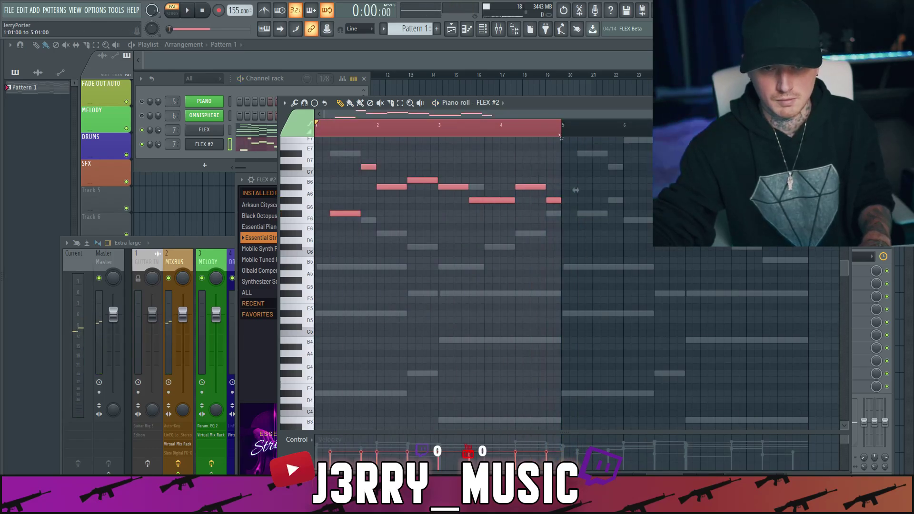
key(ctrl+b)
key(space)
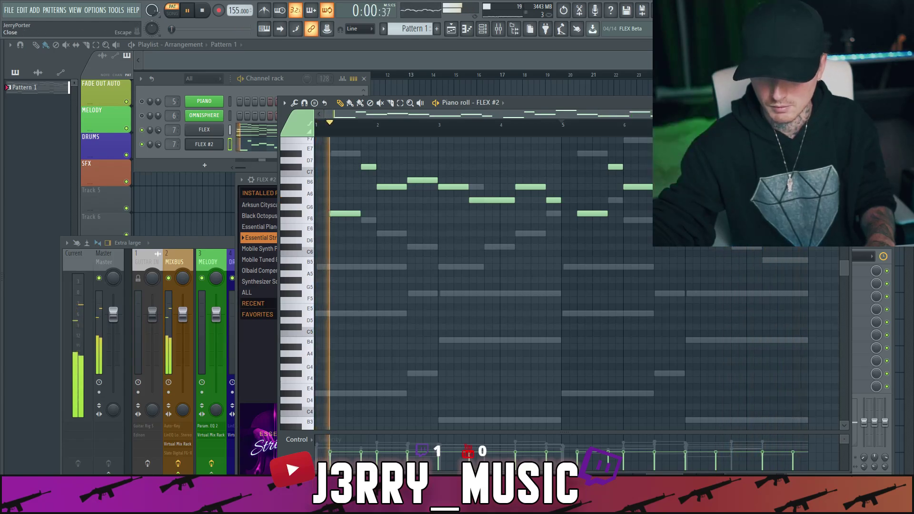
- Close the piano roll, solo the FLEX #2 channel, and raise its Tone, Echo and Space macros
key(F7)
right_click(141, 144)
click(154, 150)
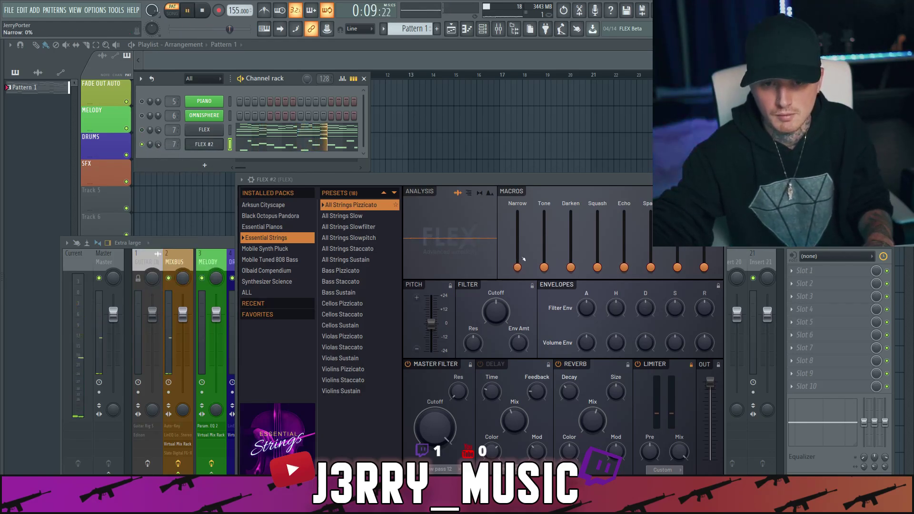
drag(542, 268, 544, 245)
drag(624, 260, 650, 236)
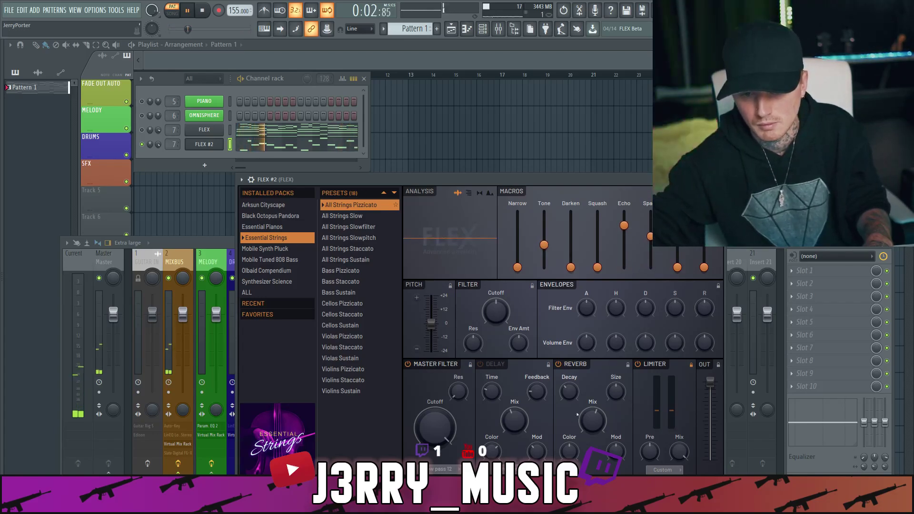
- Turn on the delay in FLEX #2, switch its limiter from Custom to Limiter, and set the limiter pre volume to about 74%
drag(513, 420, 513, 419)
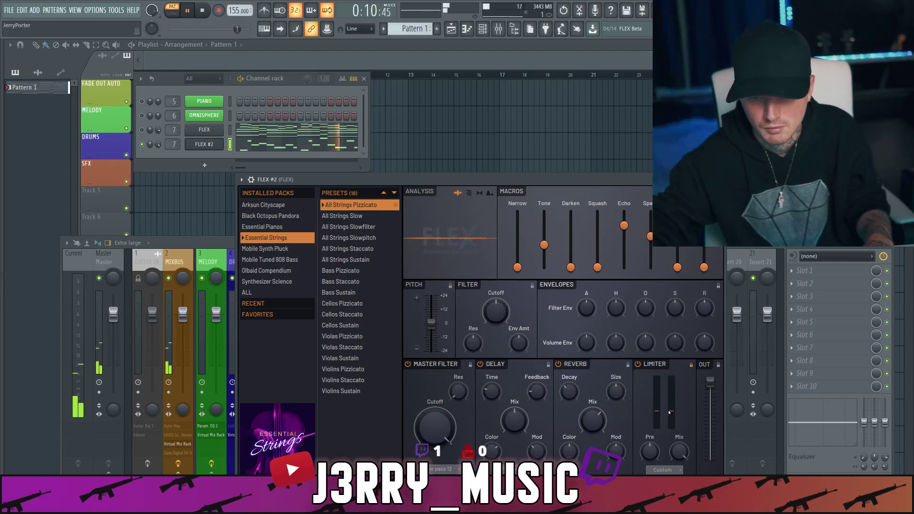
scroll(665, 470, down, 2)
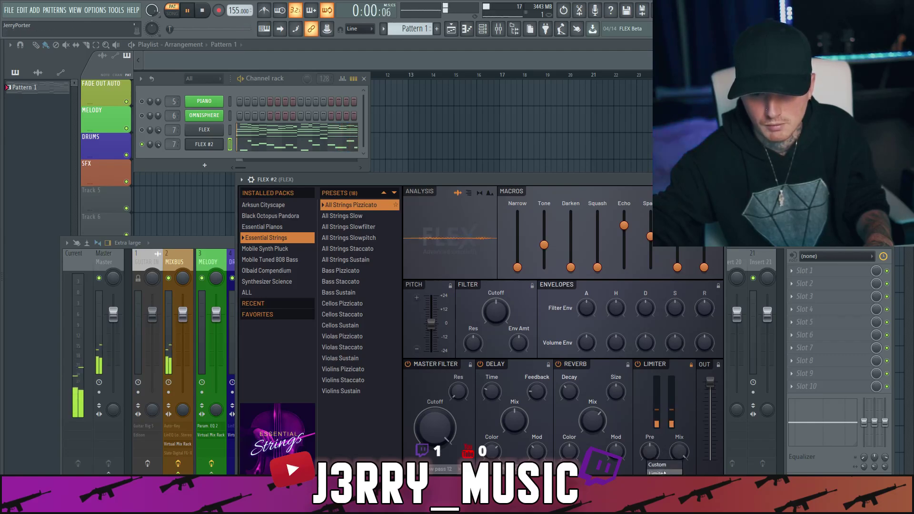
drag(647, 454, 647, 444)
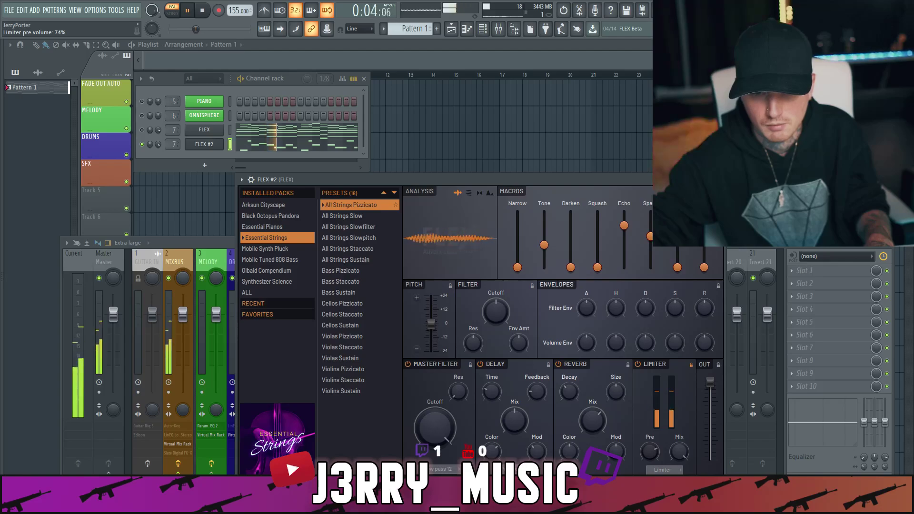
key(Escape)
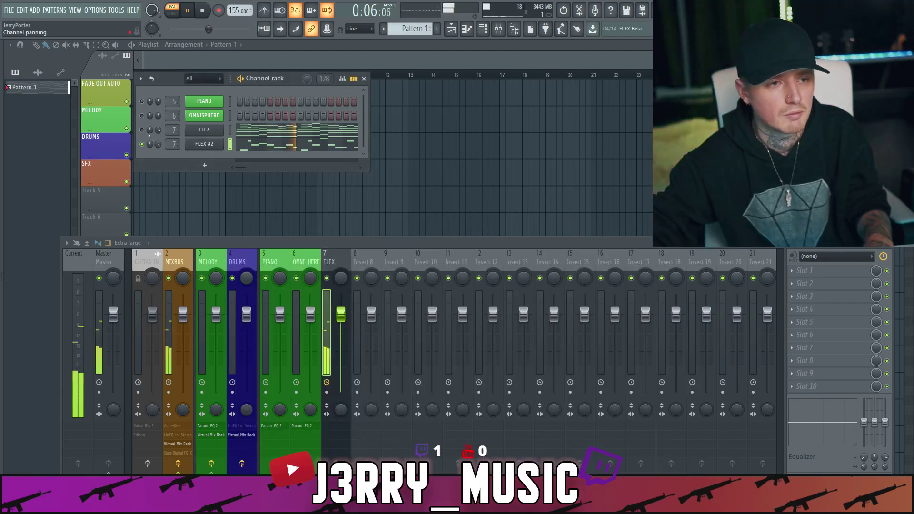
- Unmute the FLEX channel and clone FLEX #2 to make another FLEX instrument channel
click(141, 130)
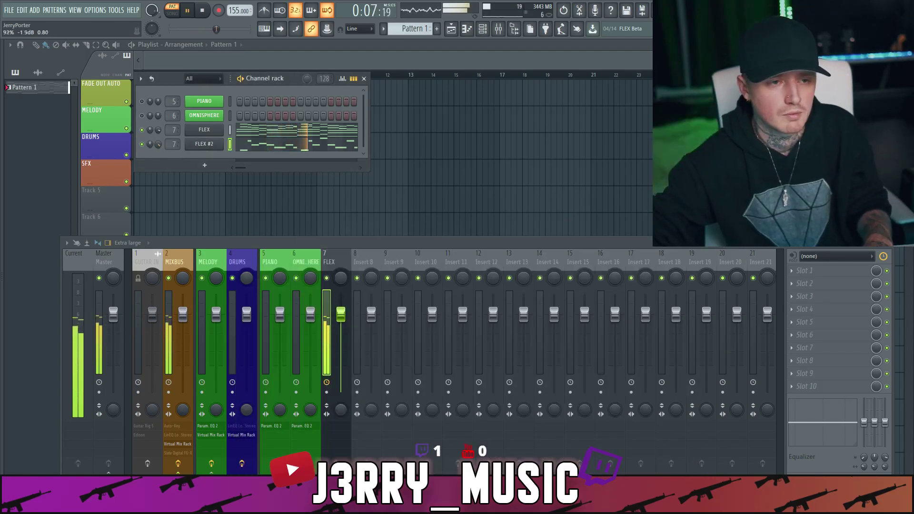
right_click(217, 129)
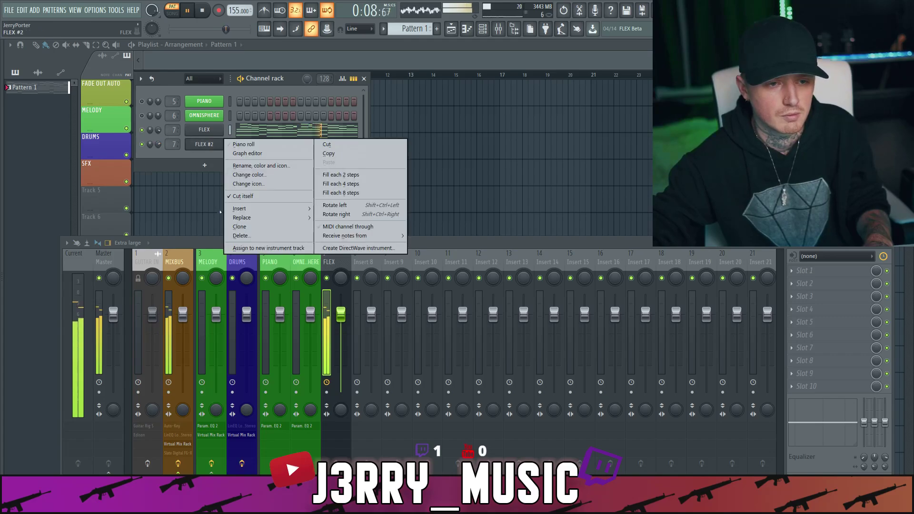
click(248, 223)
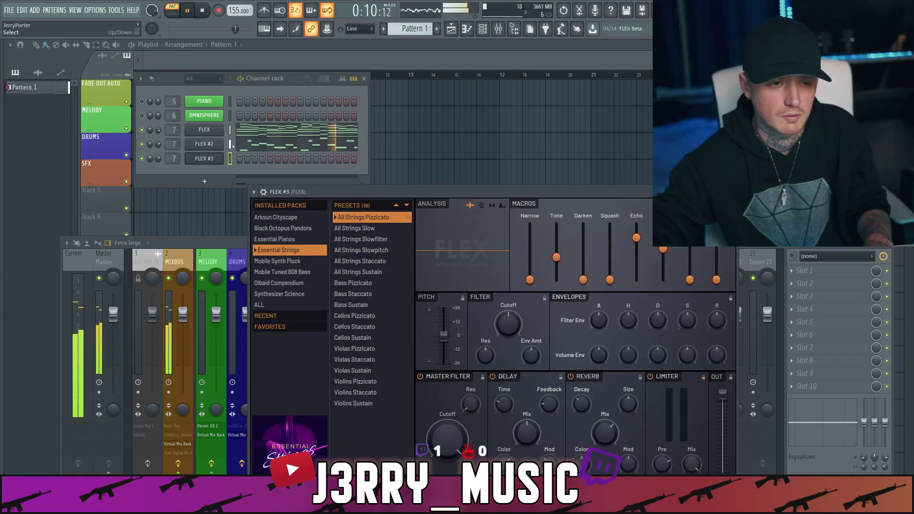
- Load the Digiwave Keys 1 preset from the Black Octopus Pandora pack in FLEX #3, and stop playback
click(314, 239)
click(314, 228)
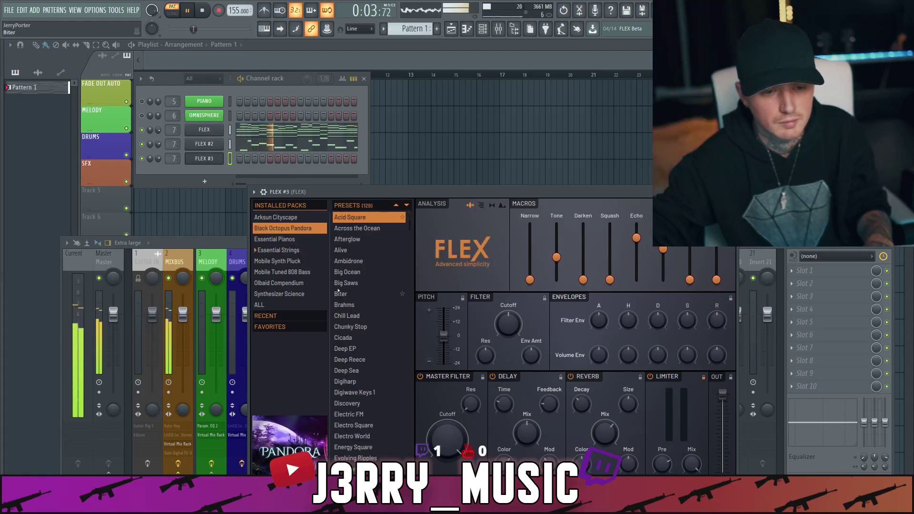
scroll(363, 362, down, 1)
click(363, 361)
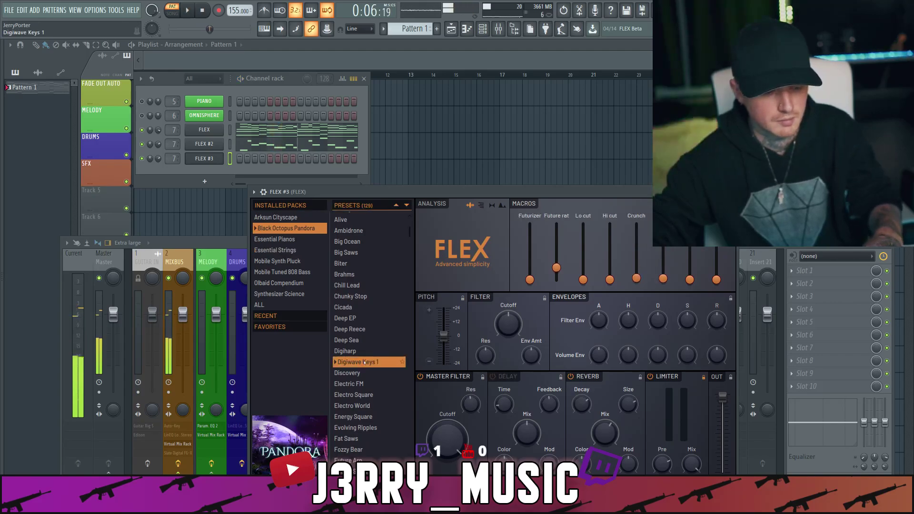
key(space)
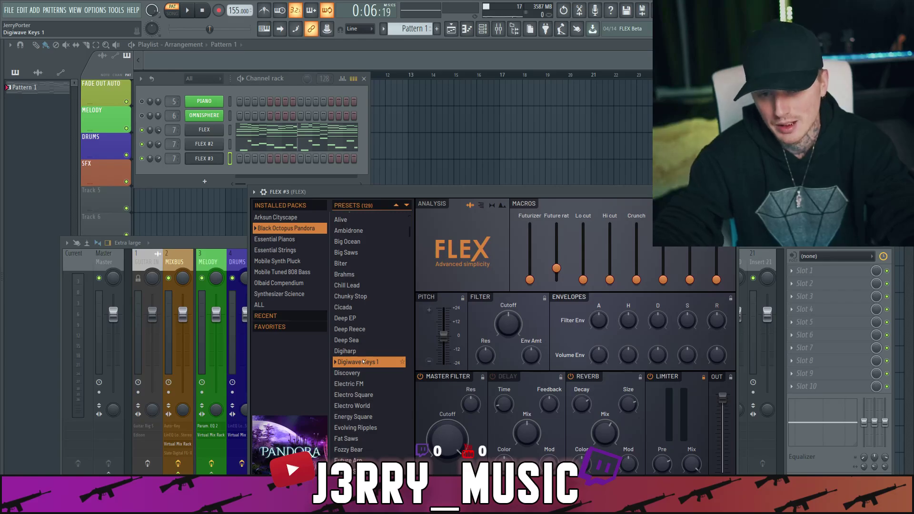
- Reposition the FLEX #3 window, try the sound over the pattern, and set the FLEX #3 channel volume to 50%
drag(491, 193, 517, 155)
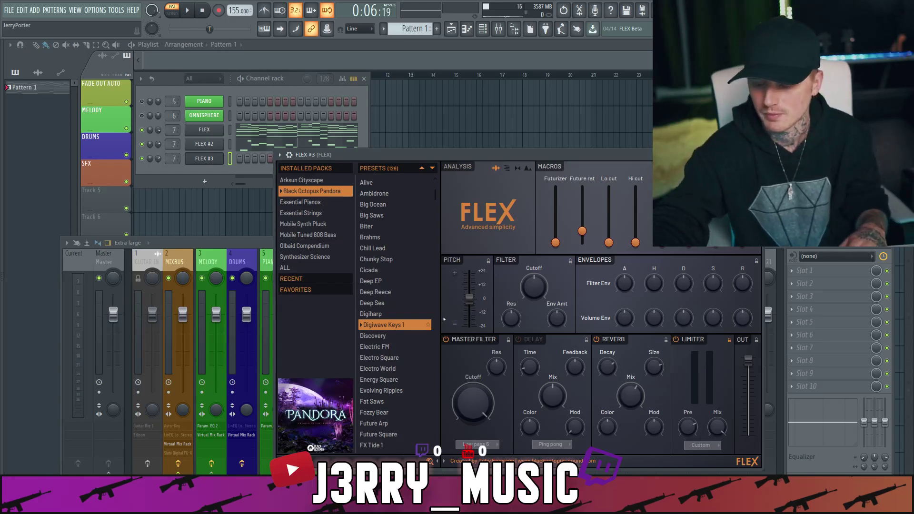
key(space)
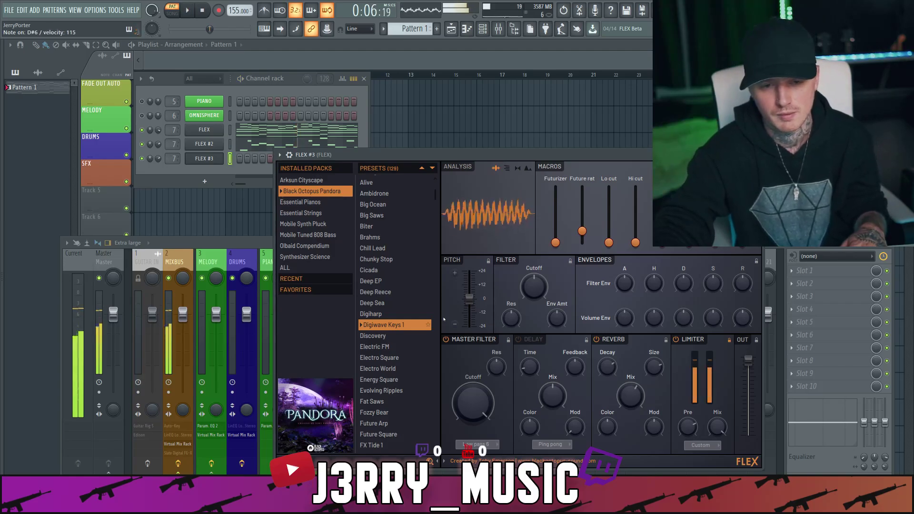
key(space)
key(space)
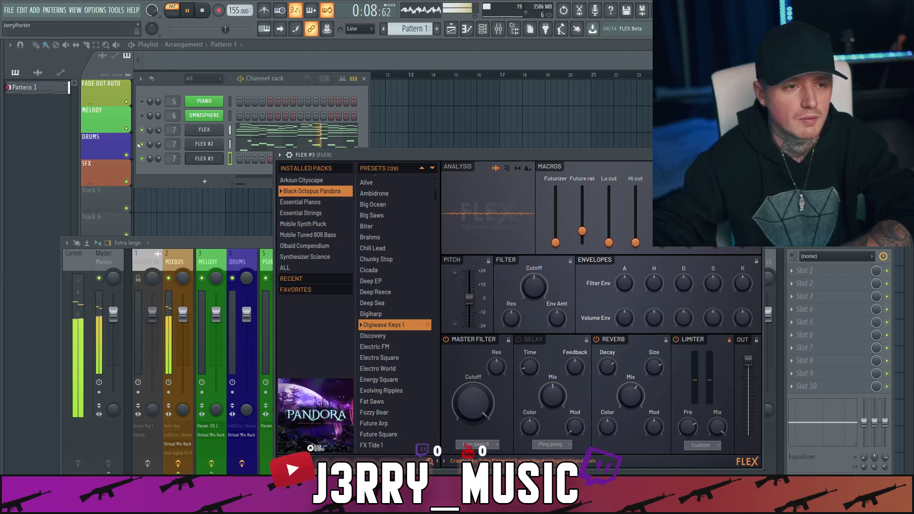
click(156, 159)
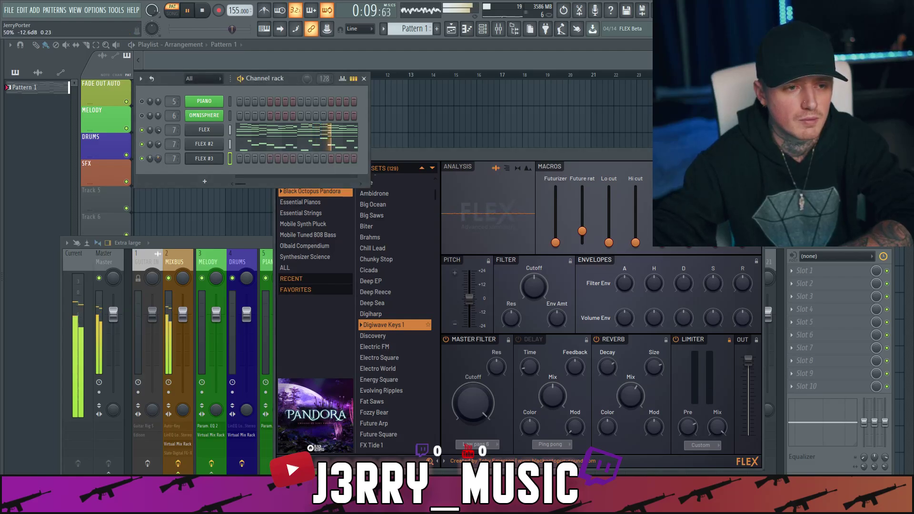
- Audition Black Octopus Pandora presets in FLEX #3 over the pattern, from Discovery through Future Arp, and then Gravity
click(391, 335)
key(Down)
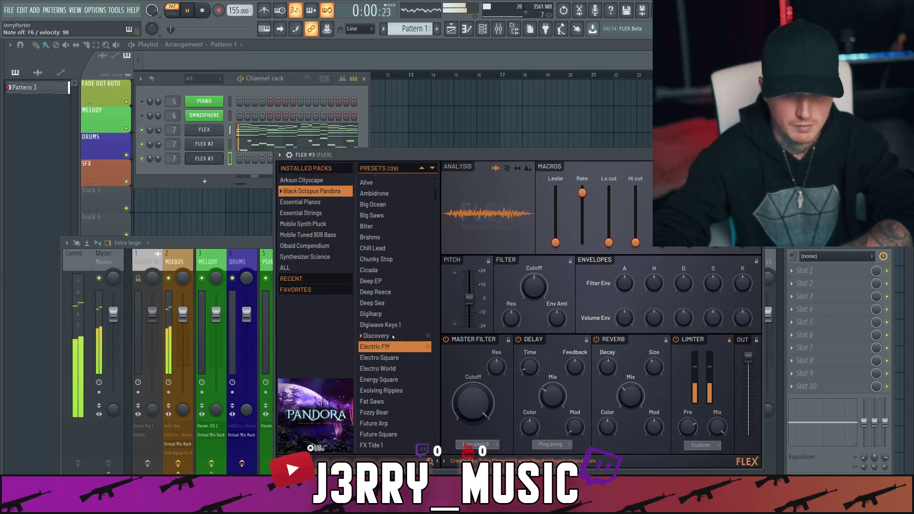
key(Down)
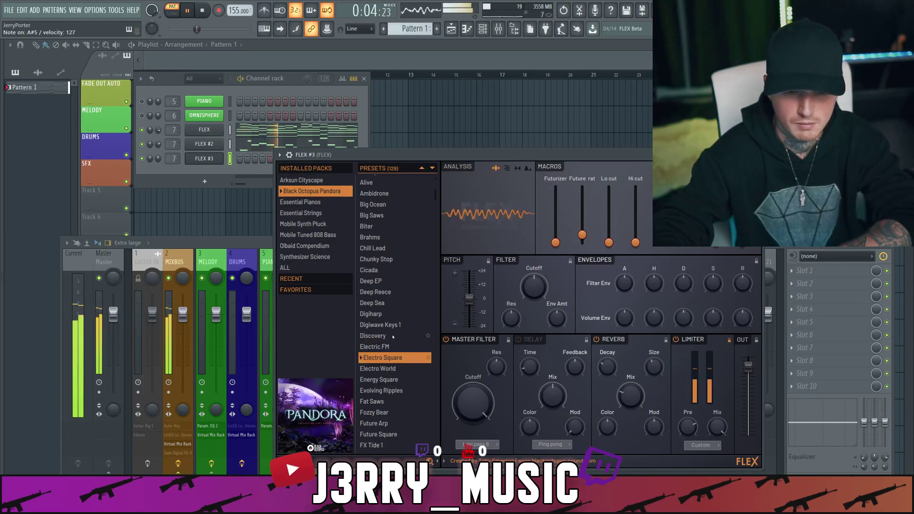
key(Down)
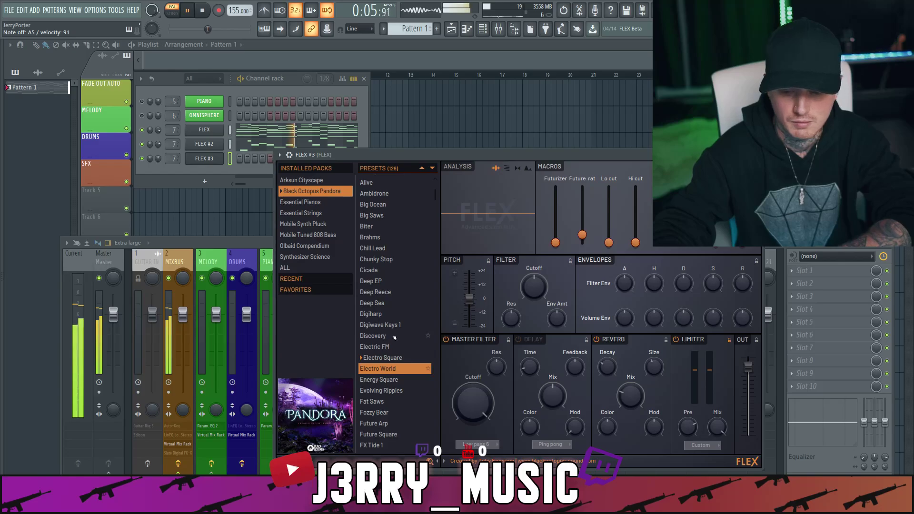
key(Down)
key(Down)
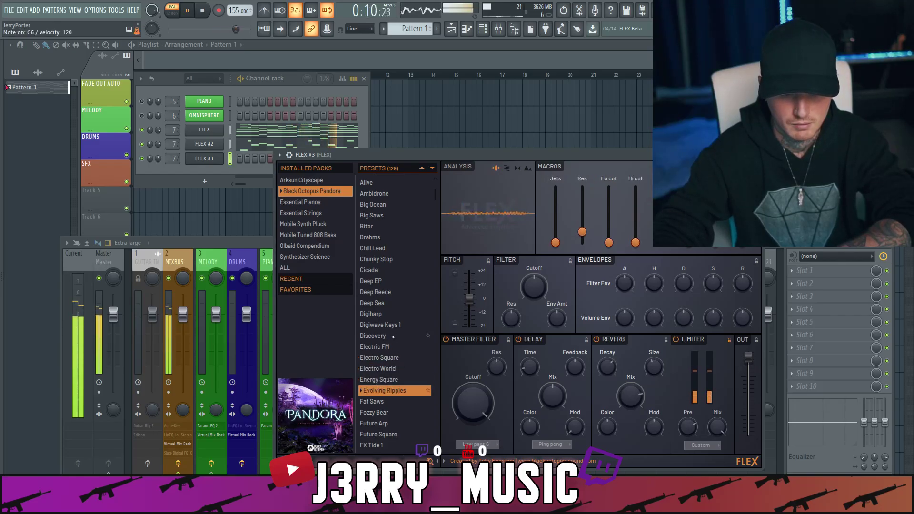
key(Down)
key(Down)
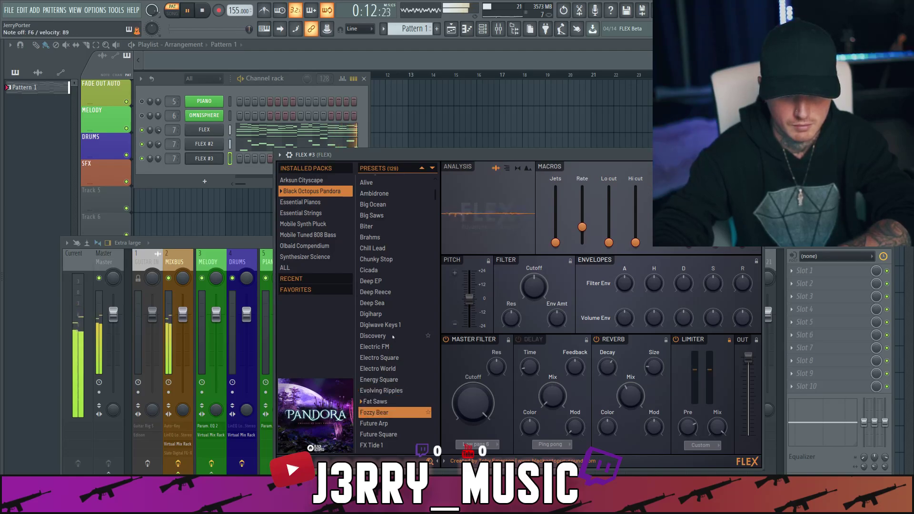
key(Down)
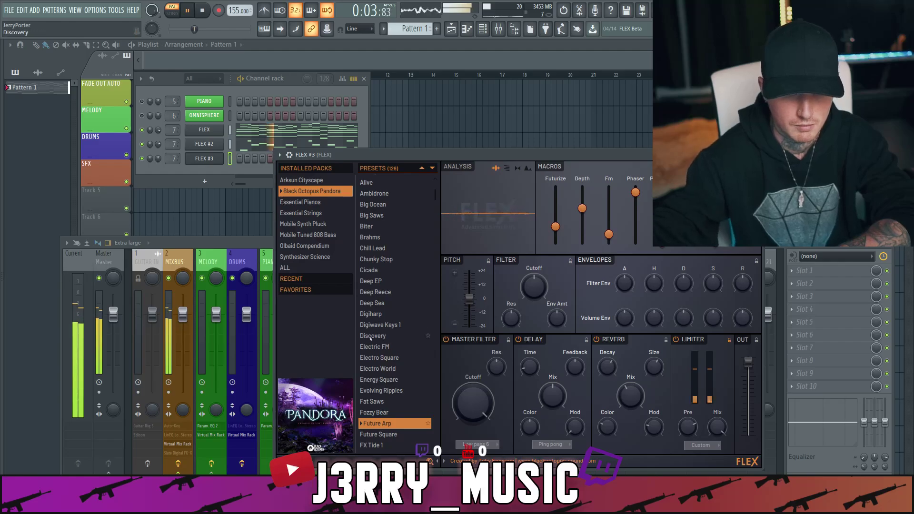
scroll(376, 347, down, 3)
click(384, 403)
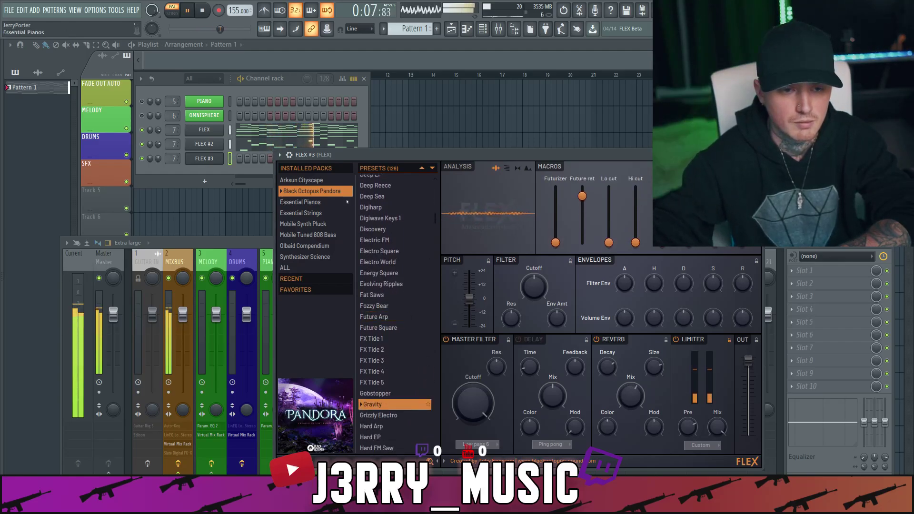
- Audition Arksun Cityscape presets in FLEX #3, starting with Computer Tape, then going from Jam Strut through Purity Cube
click(306, 180)
click(382, 206)
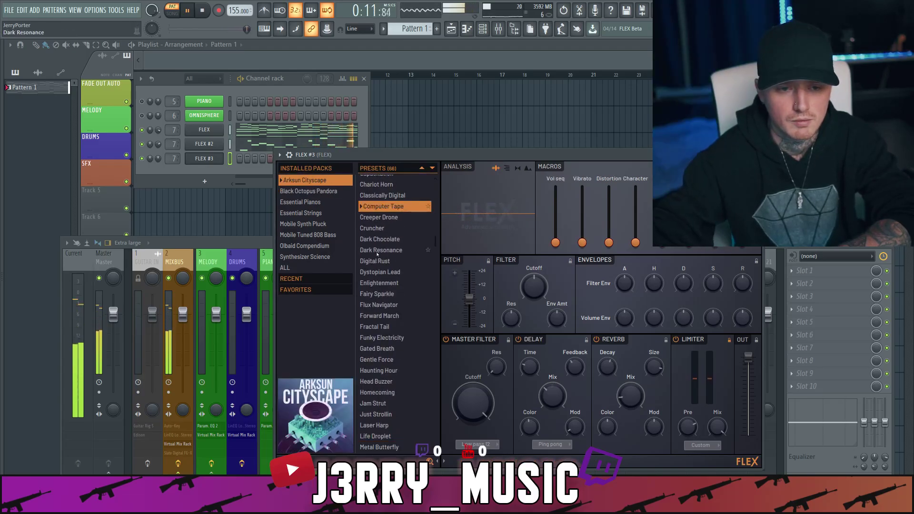
scroll(381, 266, down, 4)
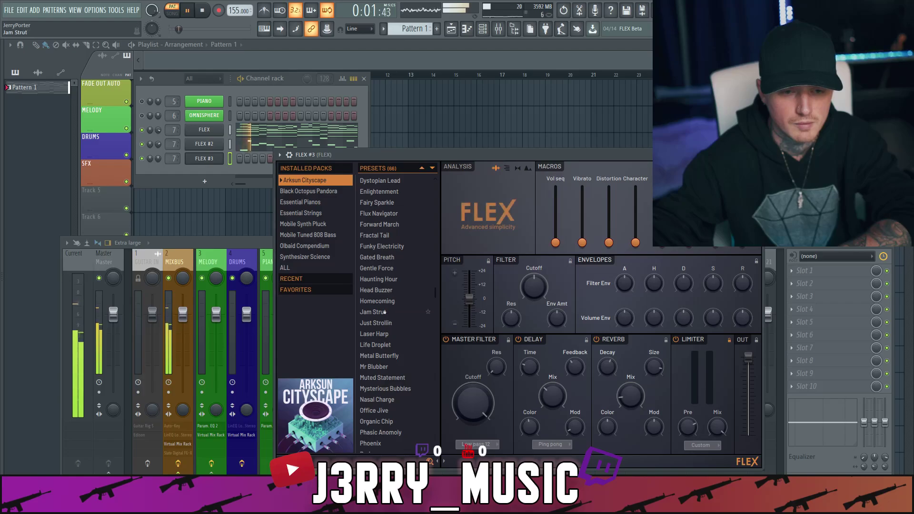
click(384, 311)
key(Down)
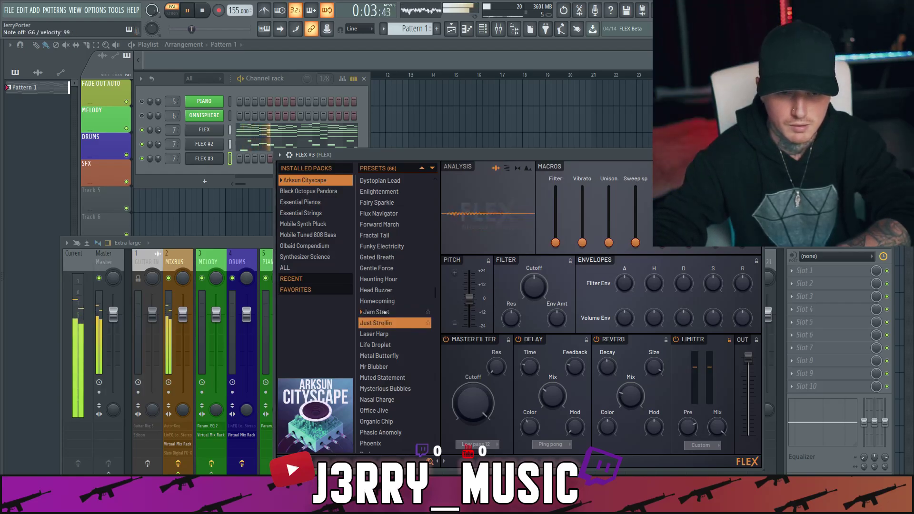
key(Down)
key(Down)
key(Down)
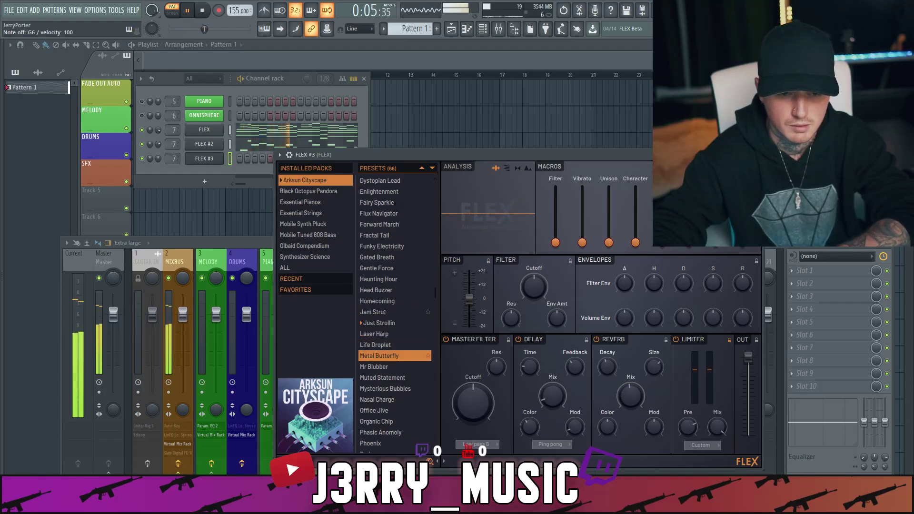
key(Down)
key(Down)
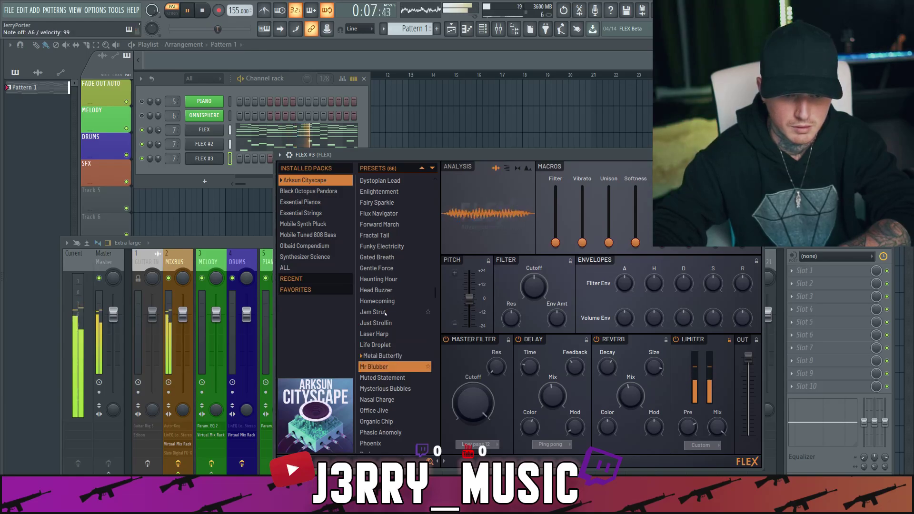
key(Down)
key(Down)
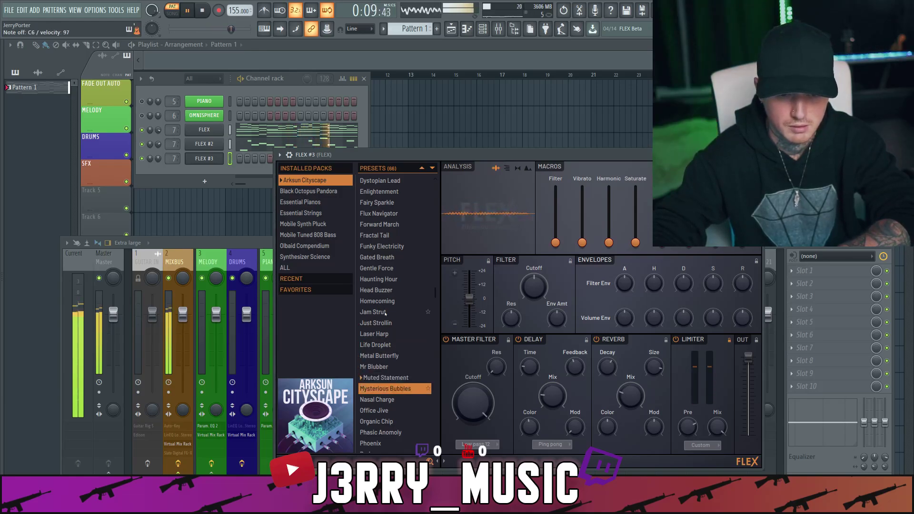
key(Down)
key(Down)
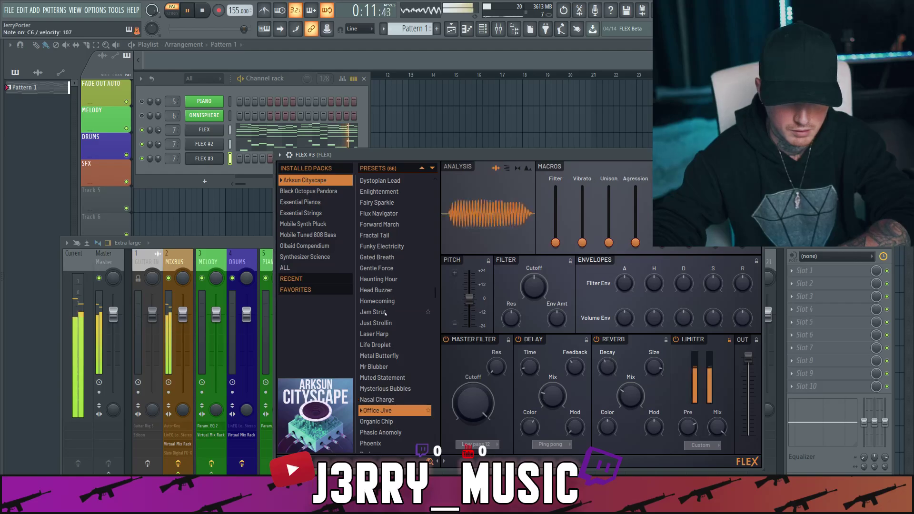
key(Down)
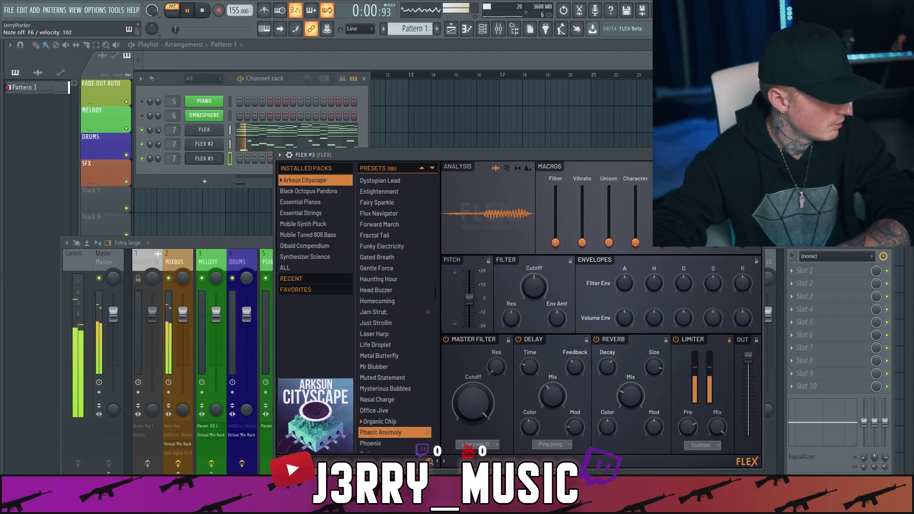
key(Down)
key(Down)
key(Down)
key(Down)
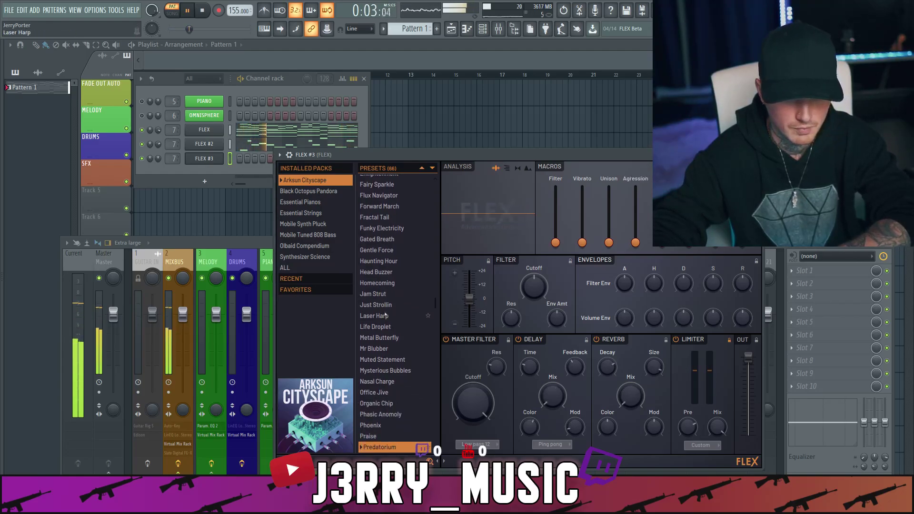
key(Down)
key(Down)
key(Down)
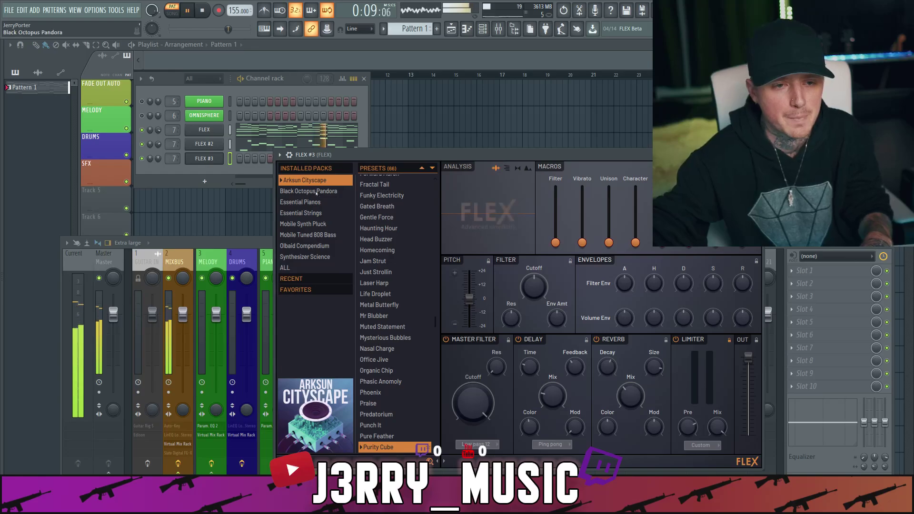
- Switch FLEX #3 back to the Black Octopus Pandora pack and copy the FLEX channel's notes into FLEX #3
click(314, 193)
key(space)
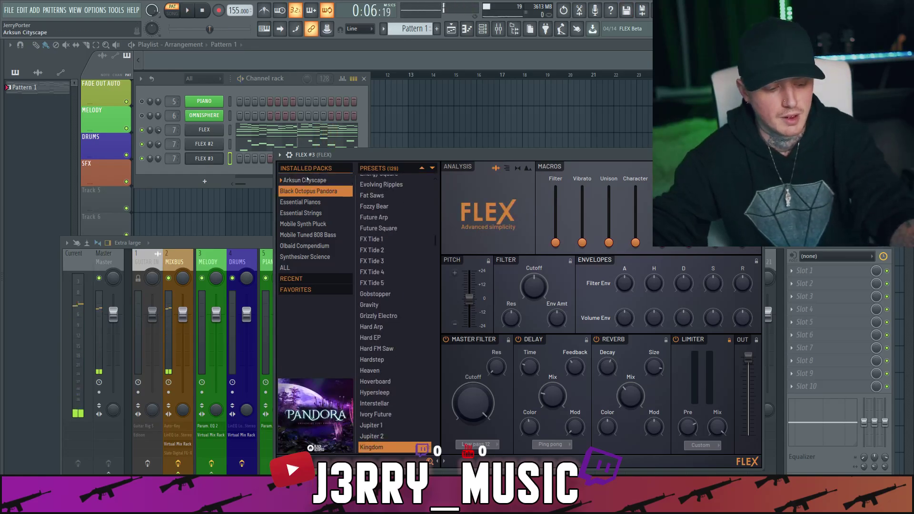
click(228, 131)
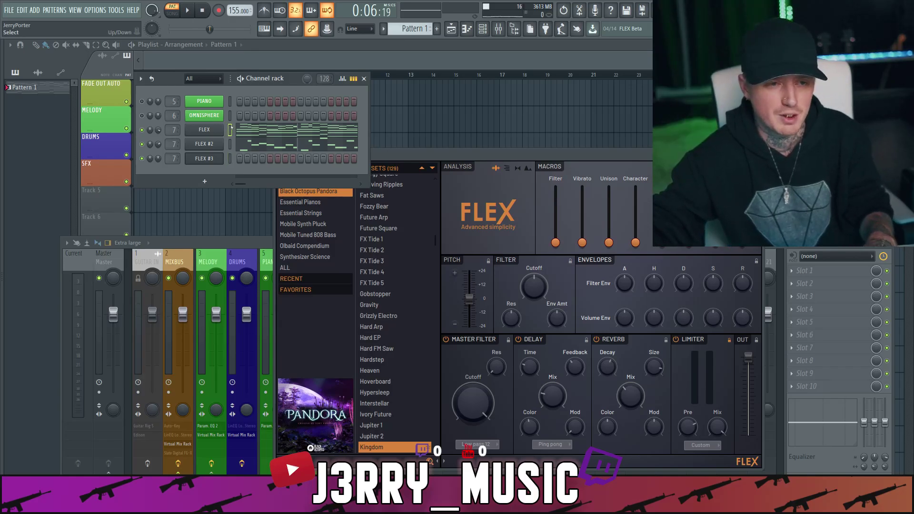
click(230, 159)
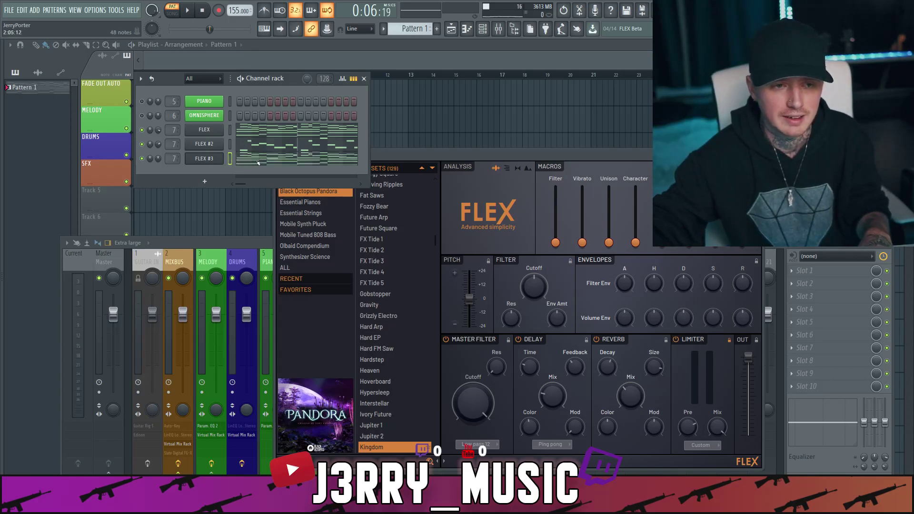
key(ctrl+v)
- Delete the upper melody notes from the FLEX #3 piano roll, keeping only the sustained chord notes, and close the piano roll
click(285, 158)
scroll(341, 214, down, 3)
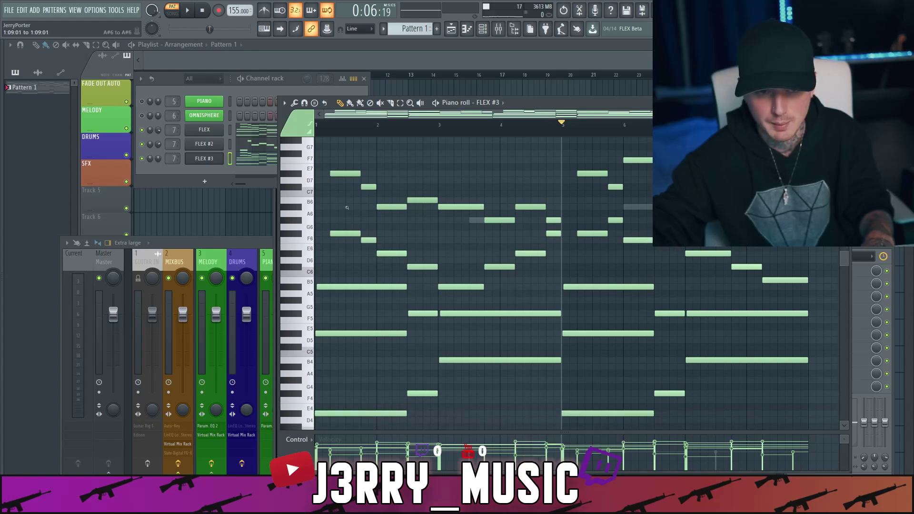
drag(336, 144, 793, 267)
key(Delete)
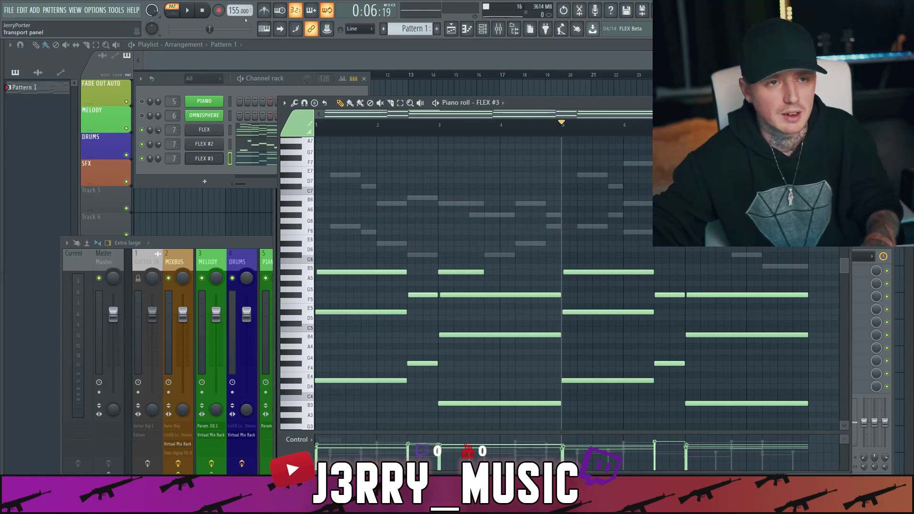
click(202, 10)
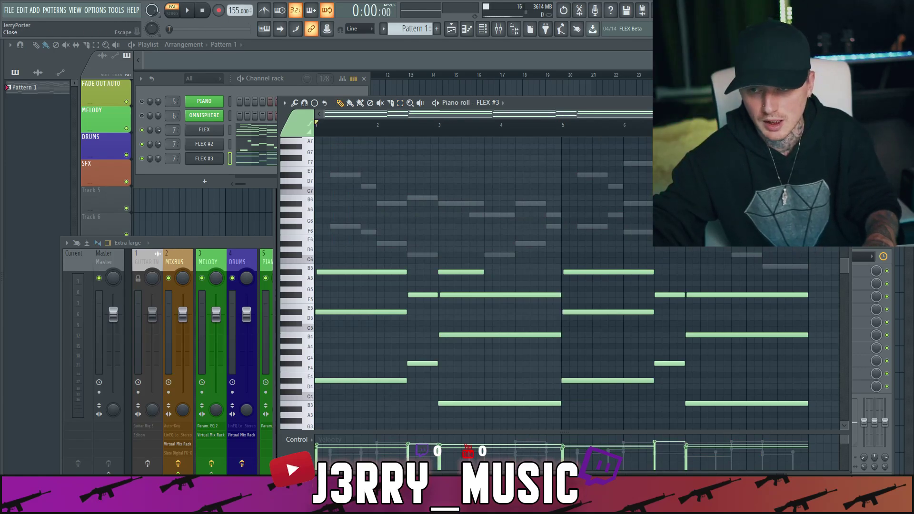
click(846, 102)
- Solo FLEX #3 and audition the Hard Arp and Gobstopper presets over the chord notes
right_click(143, 157)
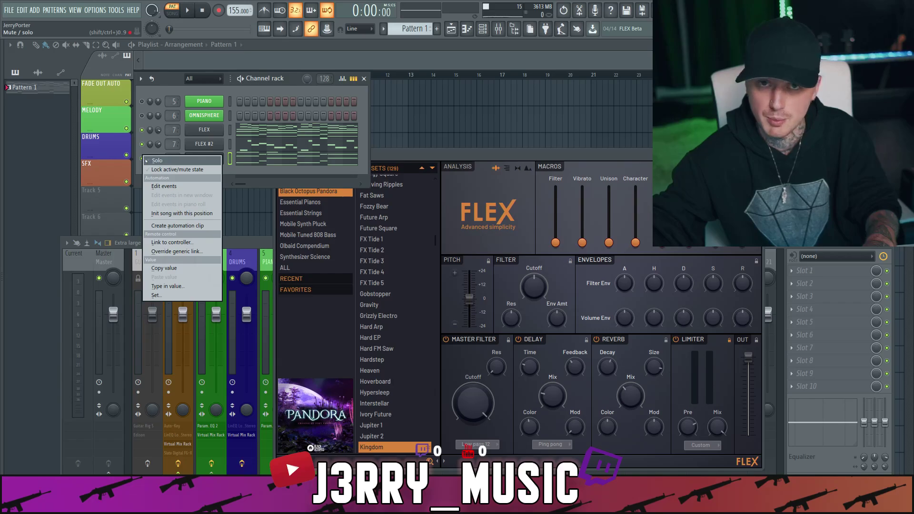
key(Escape)
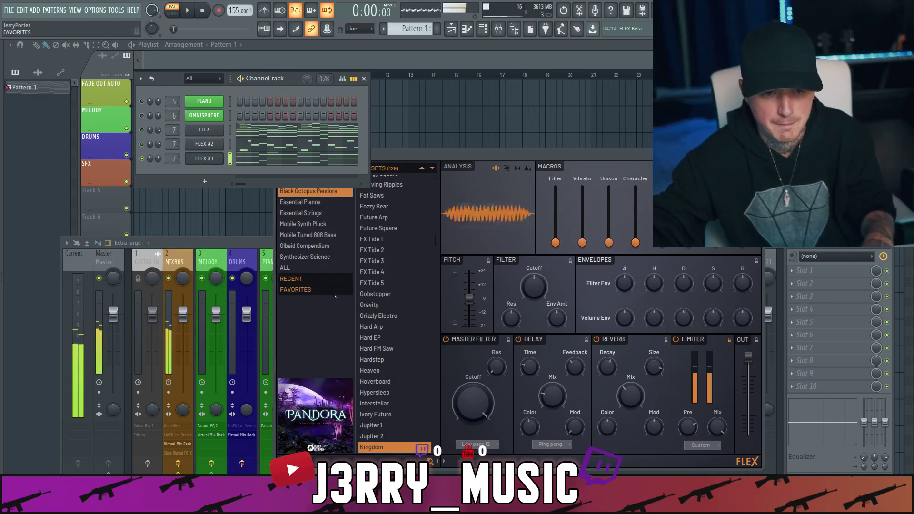
scroll(384, 324, down, 1)
click(376, 314)
key(space)
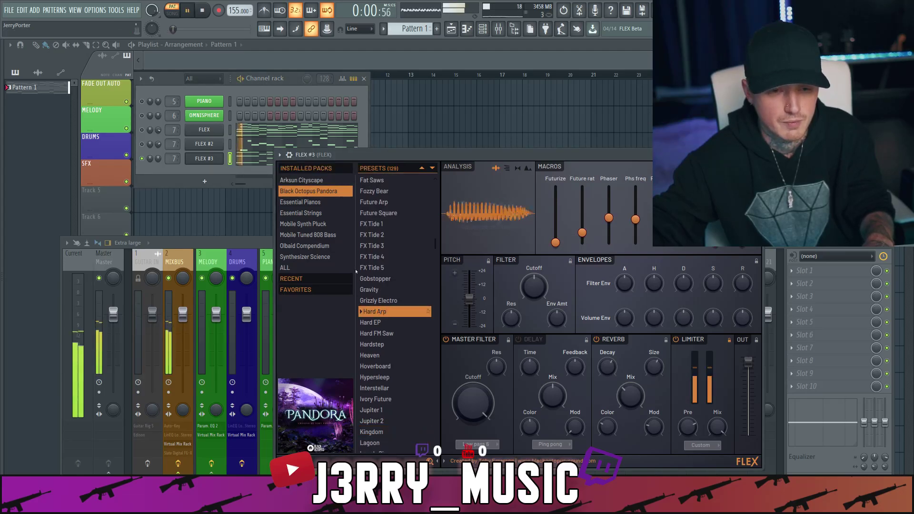
click(376, 278)
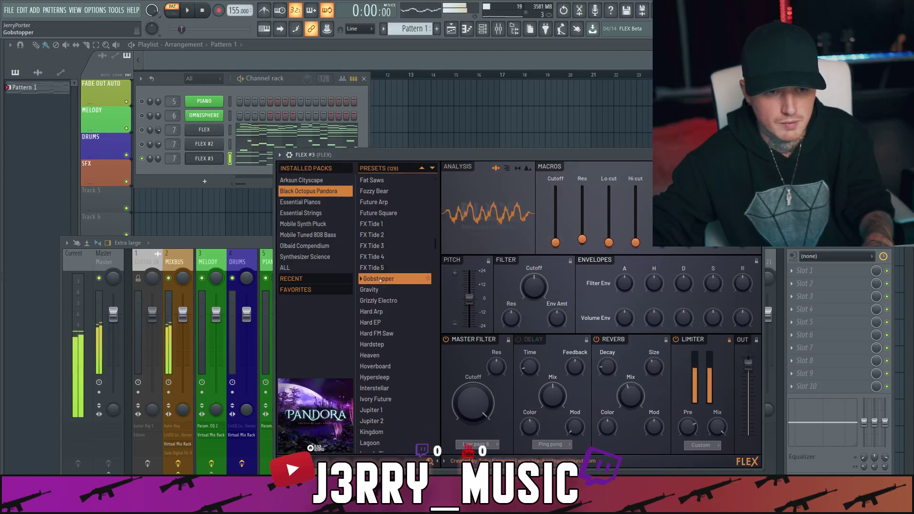
- Try the Major Electro and Mars presets in FLEX #3, and load Mallet 2
scroll(380, 281, down, 11)
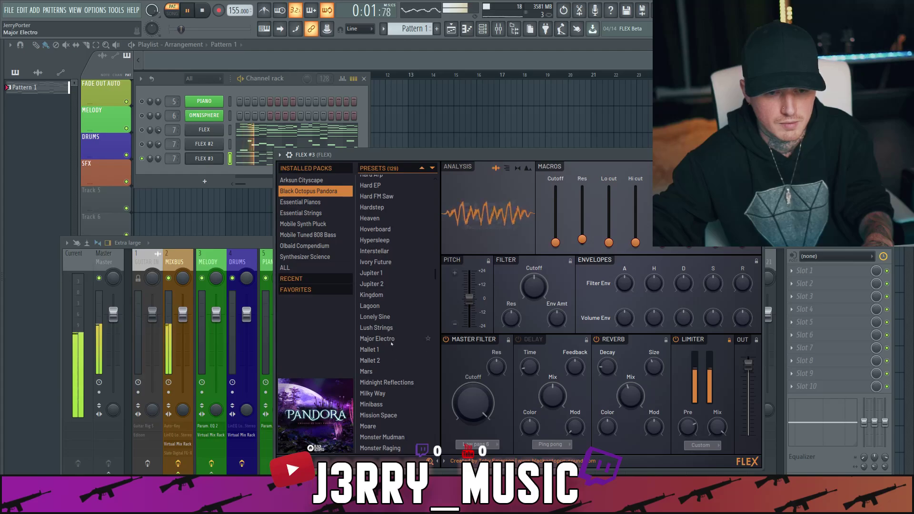
click(391, 339)
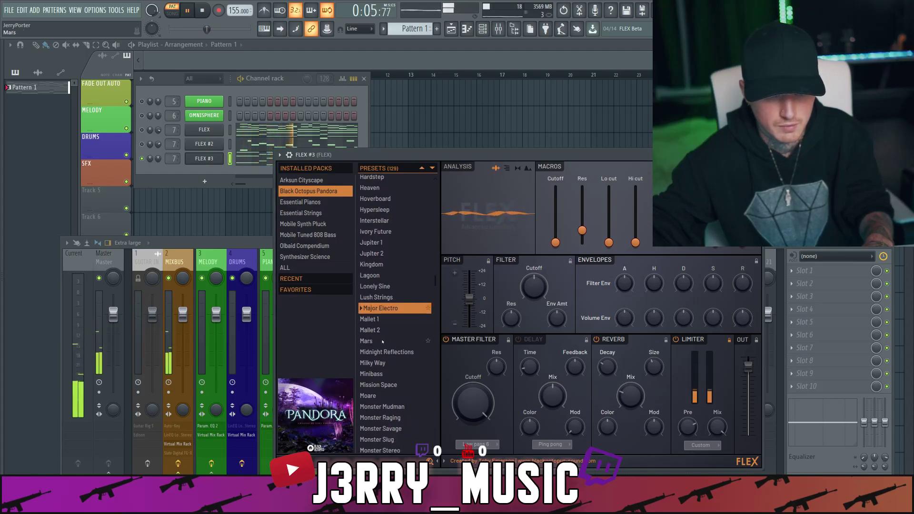
click(383, 340)
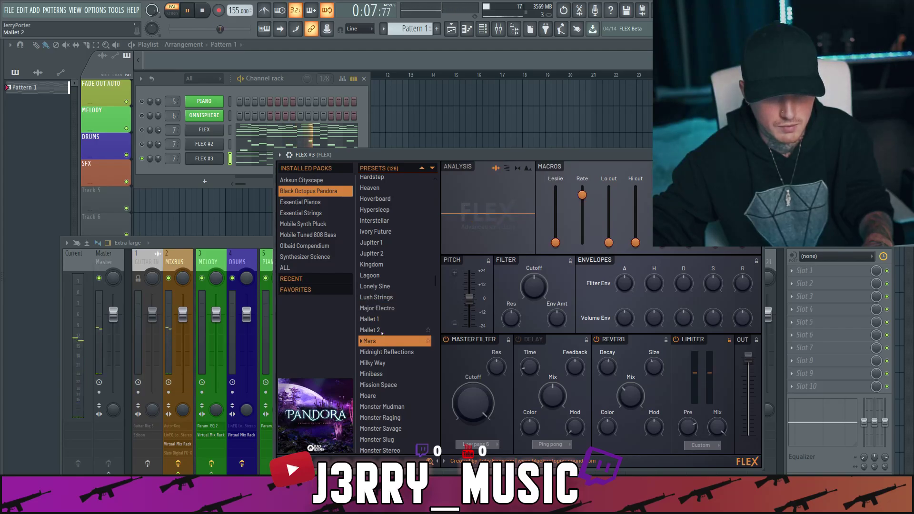
click(380, 330)
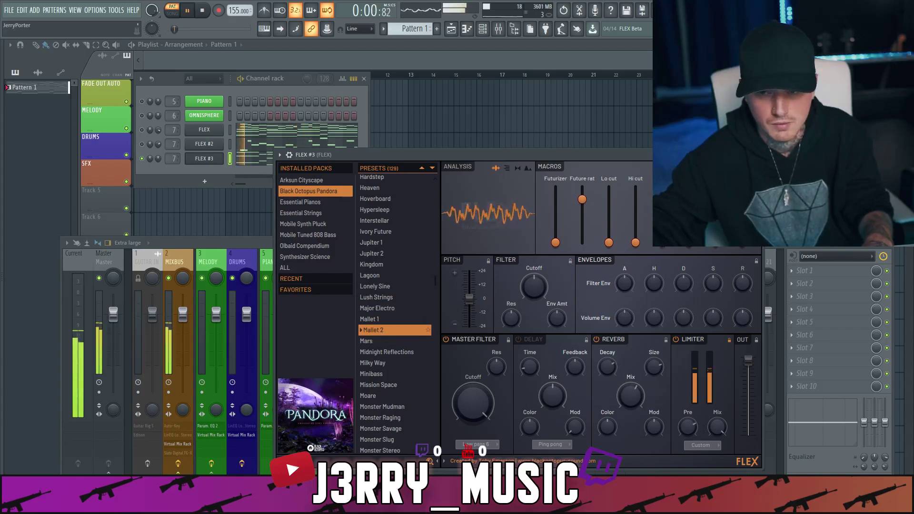
drag(609, 235, 609, 232)
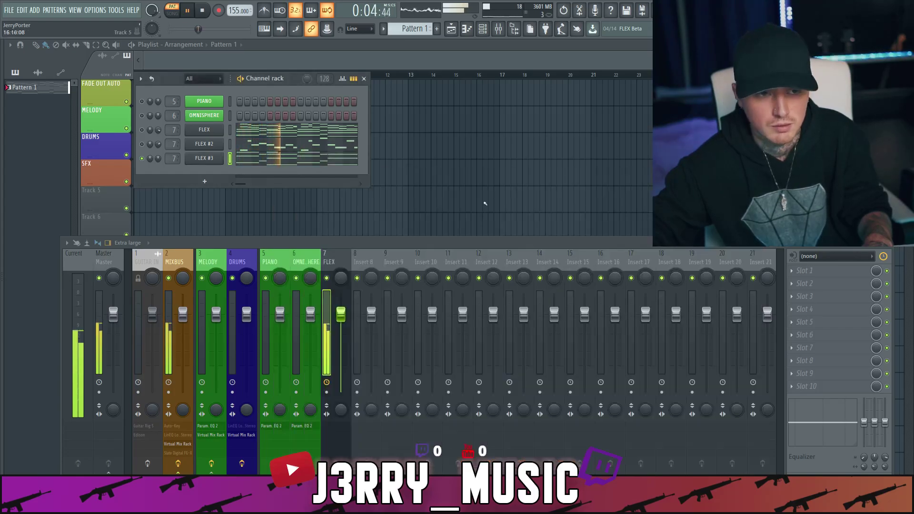
- Move the FLEX #3 channel between FLEX and FLEX #2 in the channel rack and lower its volume slightly
click(192, 155)
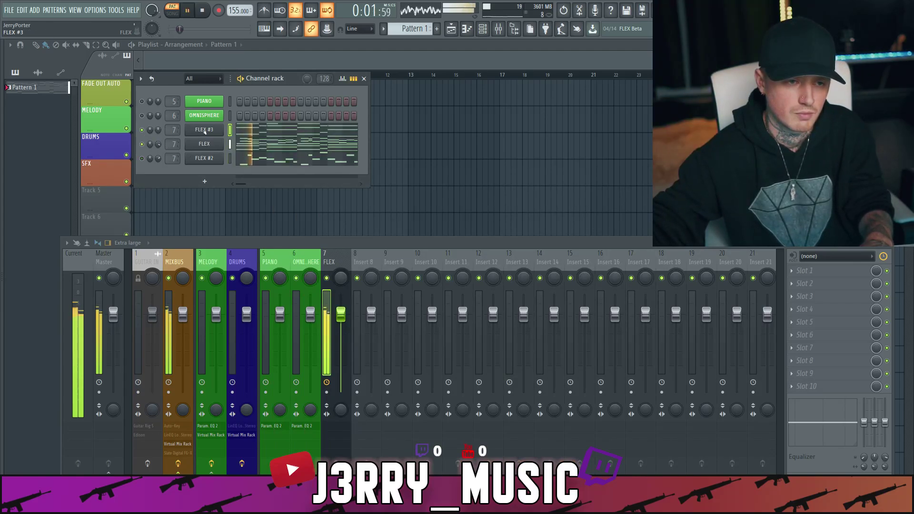
drag(192, 158, 192, 147)
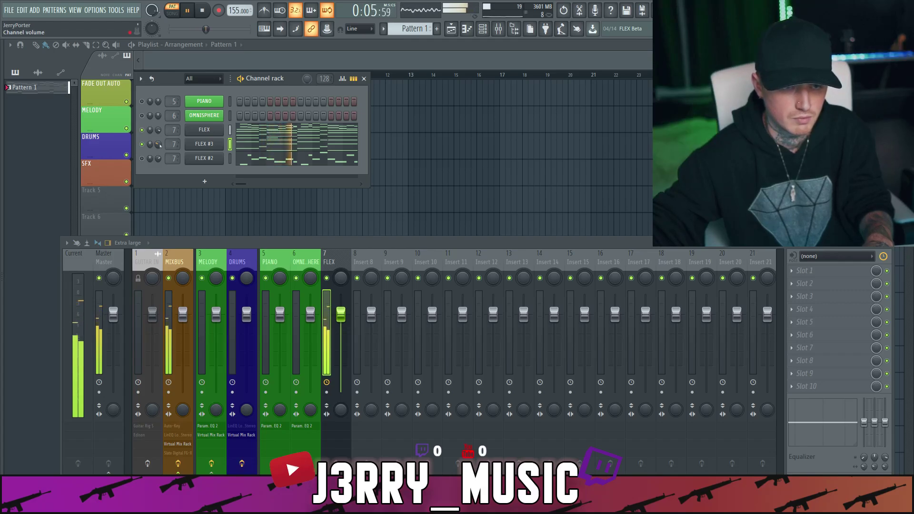
drag(158, 144, 158, 149)
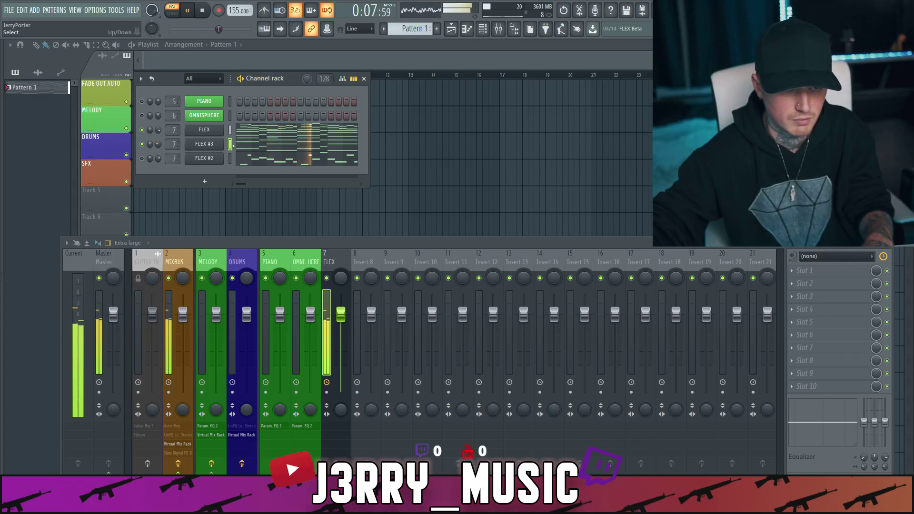
- Quantize all the chord notes in the FLEX #3 piano roll, clear the selection, and close the piano roll
click(250, 144)
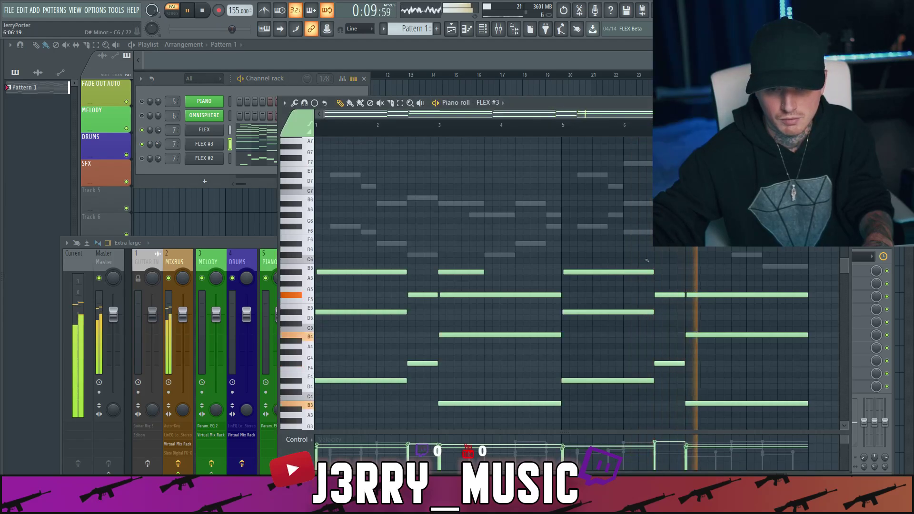
key(ctrl+a)
key(ctrl+q)
ctrl+click(638, 130)
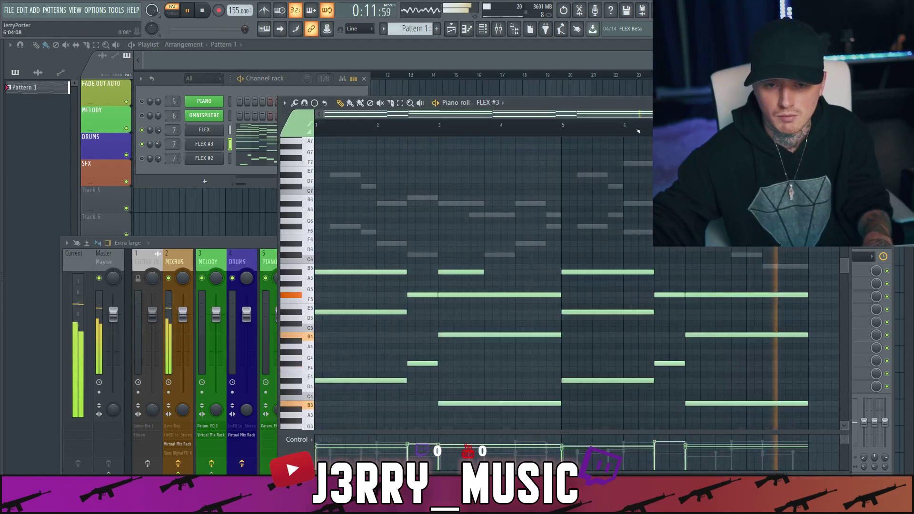
key(F7)
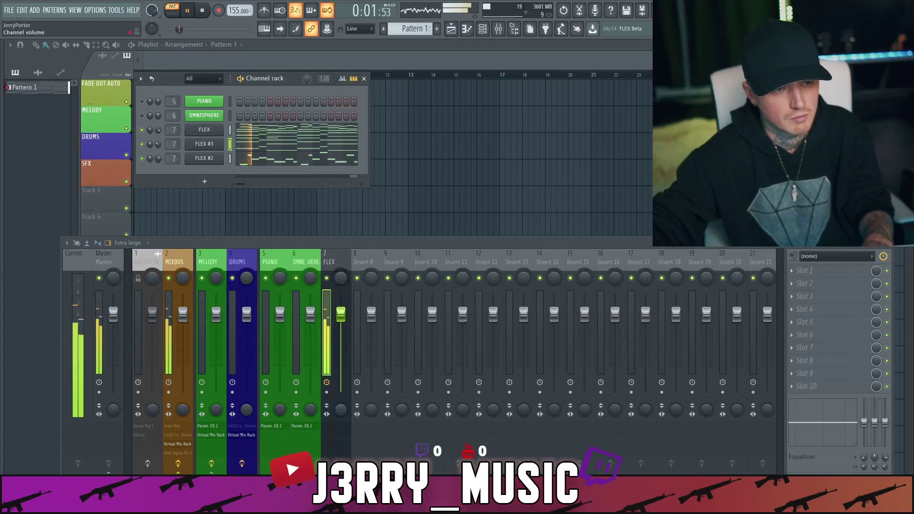
- Clone the FLEX #2 channel and show the Mobile Tuned 808 Bass pack in the new FLEX #4 while playing the pattern
right_click(220, 158)
mouse_move(256, 226)
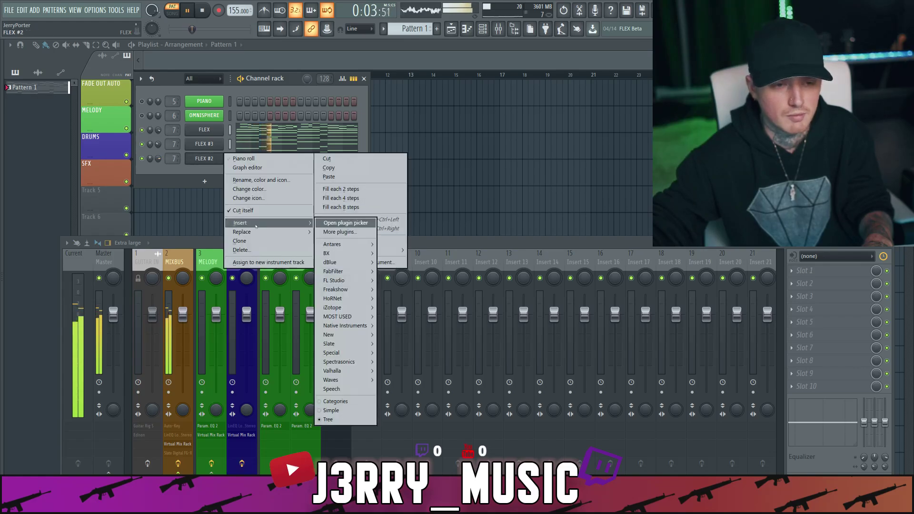
click(258, 240)
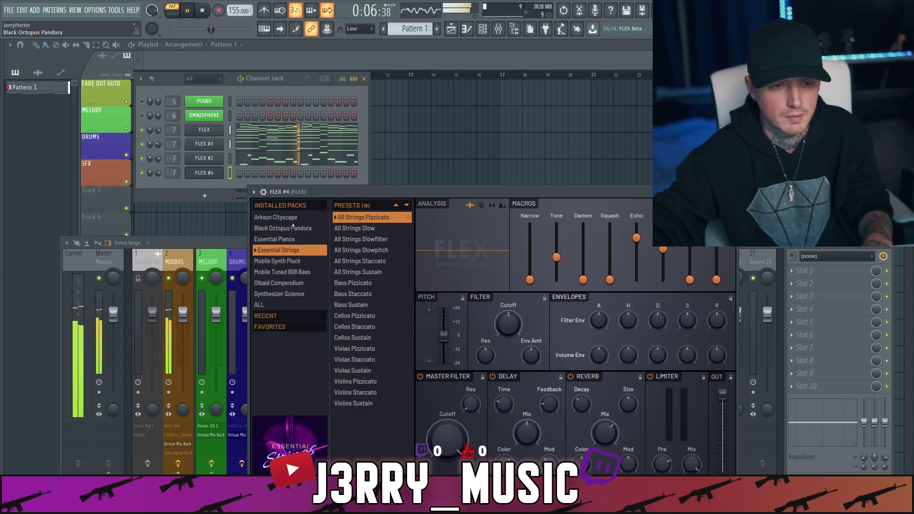
click(291, 271)
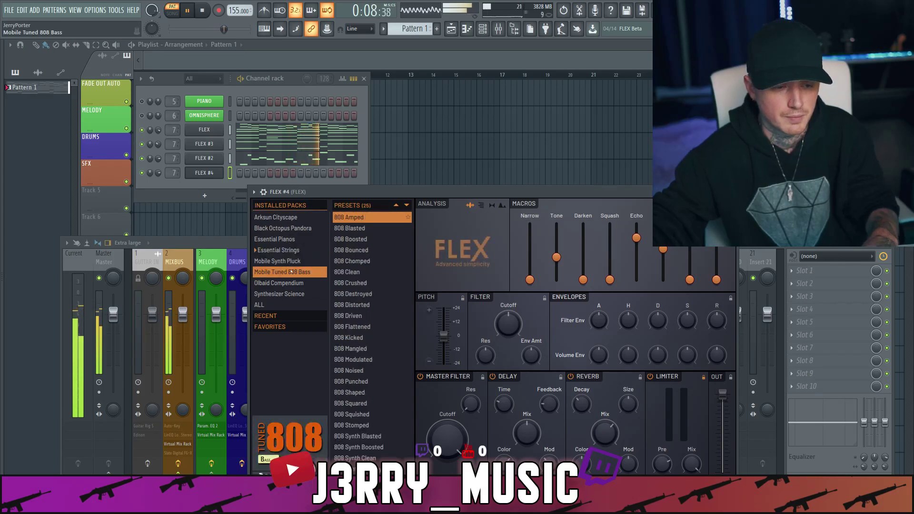
key(space)
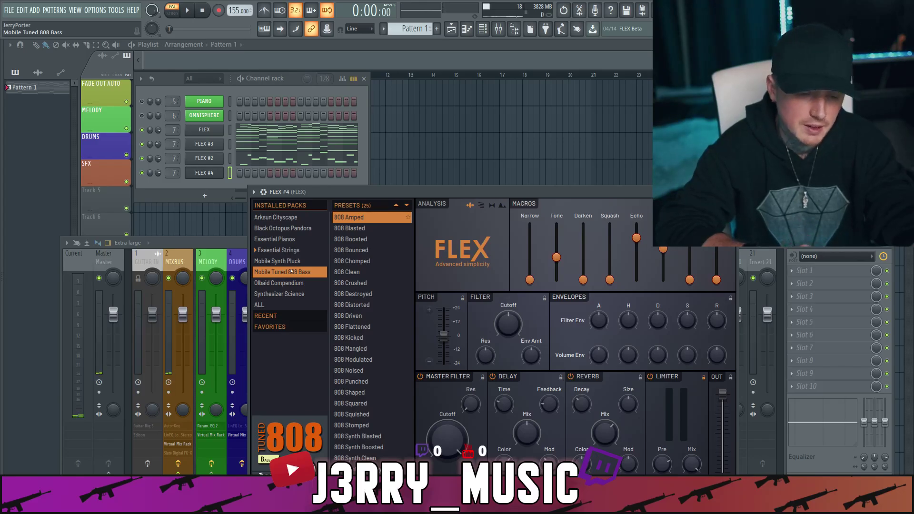
key(space)
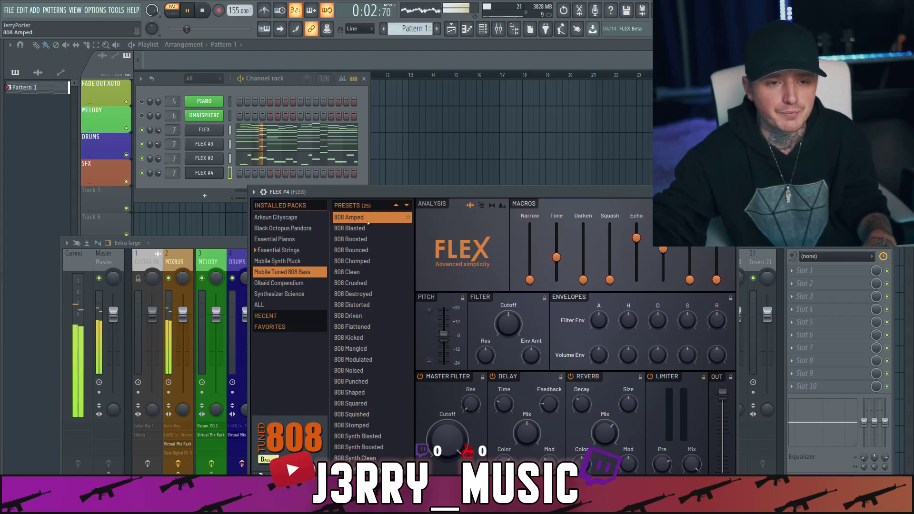
- Load the 808 Clean preset in FLEX #4 and copy the FLEX channel's notes into it
click(230, 130)
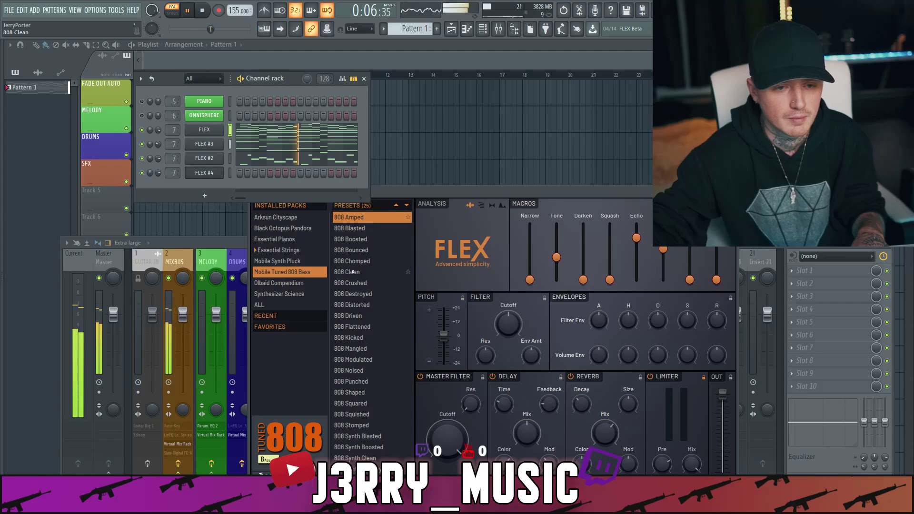
click(350, 272)
click(230, 129)
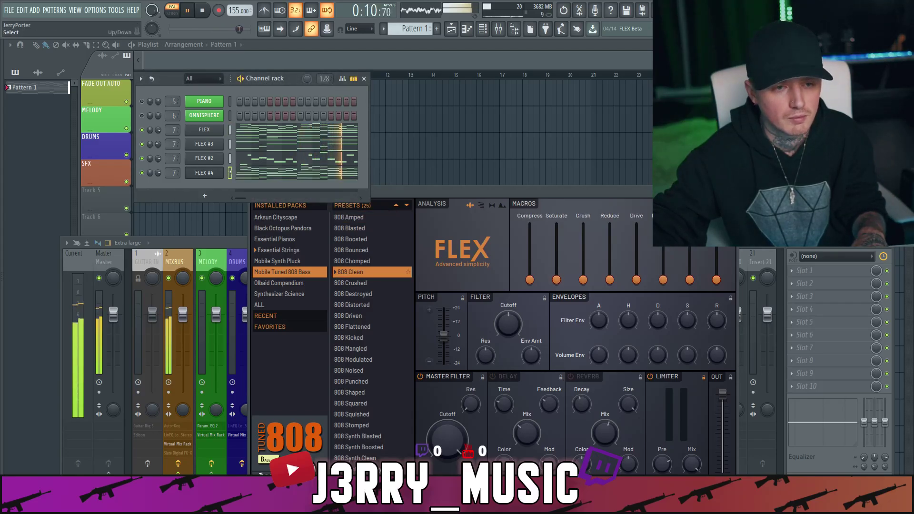
- Delete all notes above the lowest bass line in the FLEX #4 piano roll, with playback stopped
click(355, 175)
key(space)
drag(311, 156, 311, 342)
key(Delete)
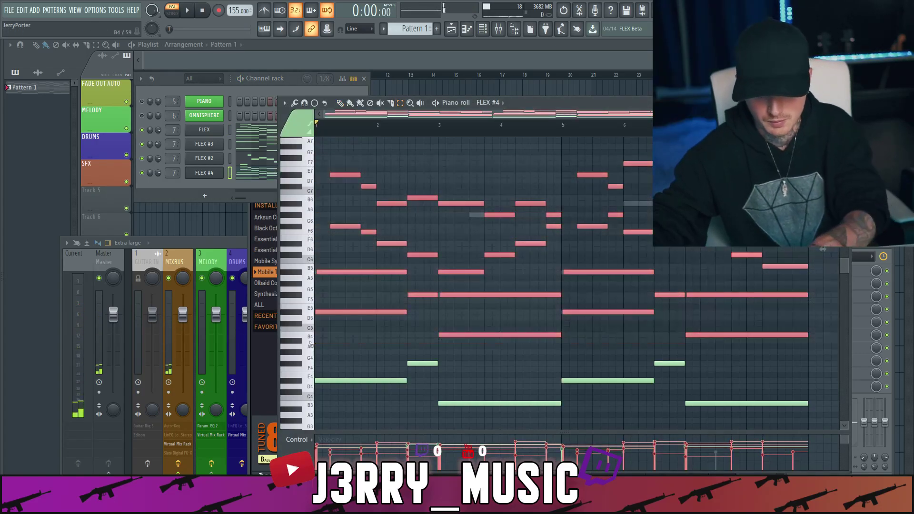
scroll(421, 309, down, 1)
- Raise the velocity of all FLEX #4 bass notes and preview them in the pattern
key(ctrl+a)
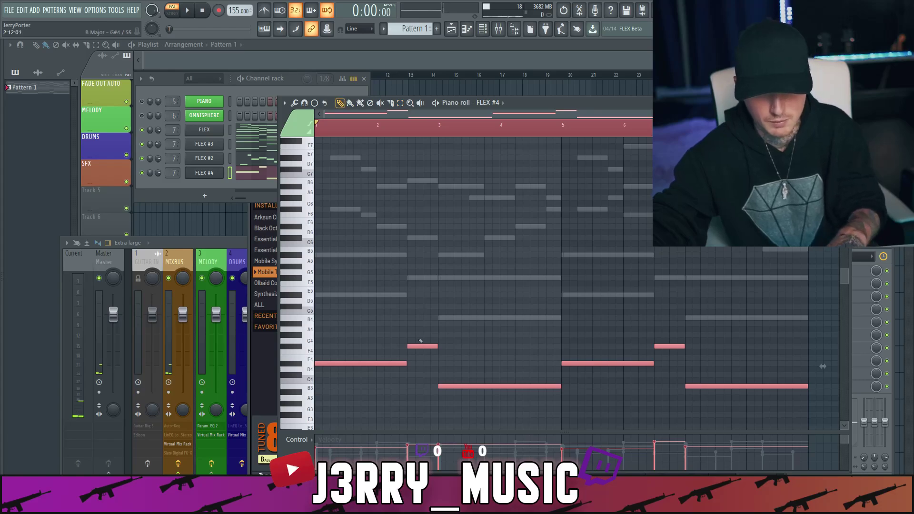
scroll(419, 346, up, 5)
key(space)
key(space)
- Try the FLEX #4 bass notes one octave higher during playback, move them back down an octave, and restart the pattern
key(ctrl+d)
key(ctrl+Up)
key(space)
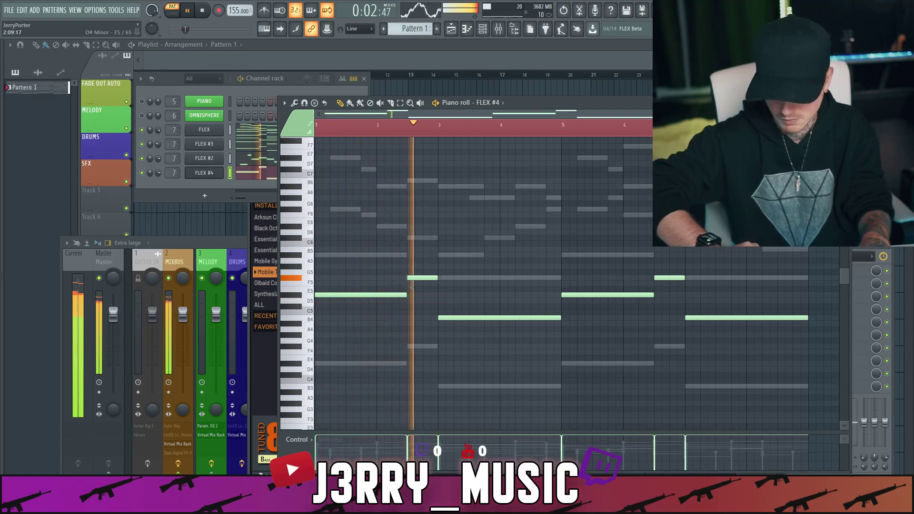
key(ctrl+Down)
key(space)
key(space)
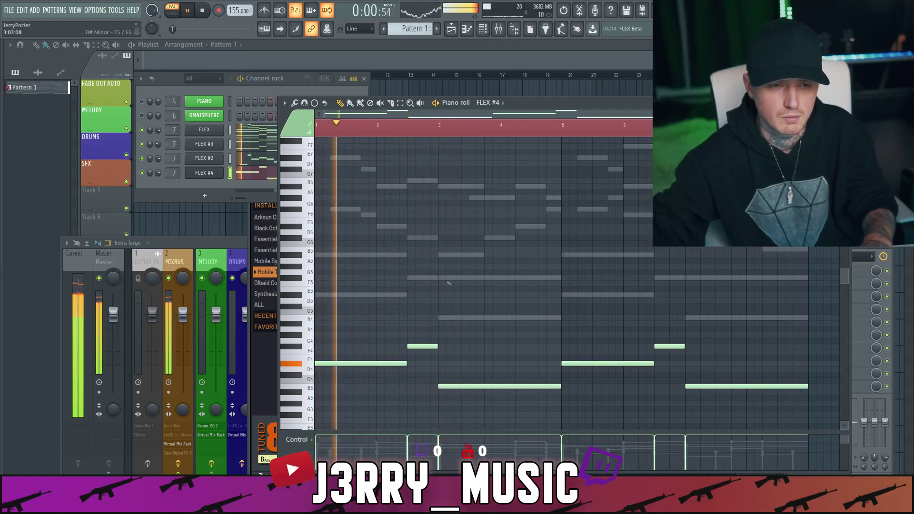
- Lower the FLEX #4 channel volume and clear the time selection in its piano roll
click(161, 173)
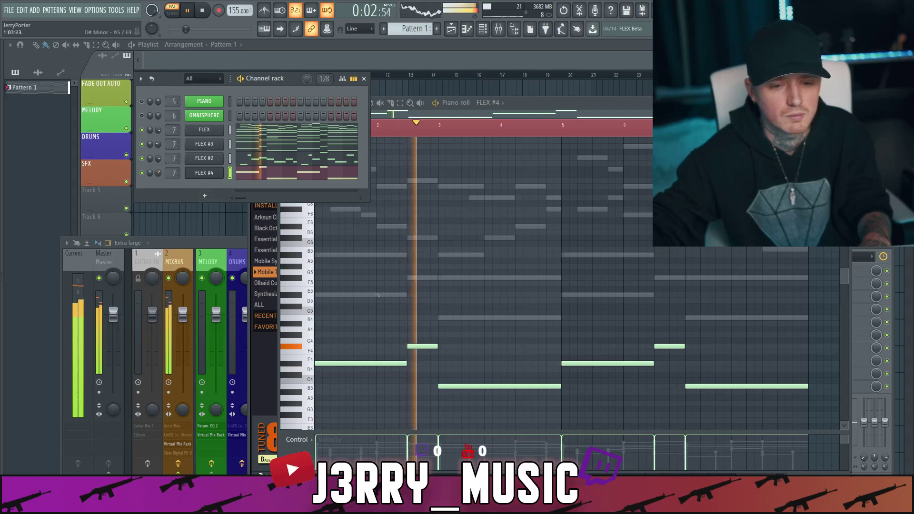
click(431, 346)
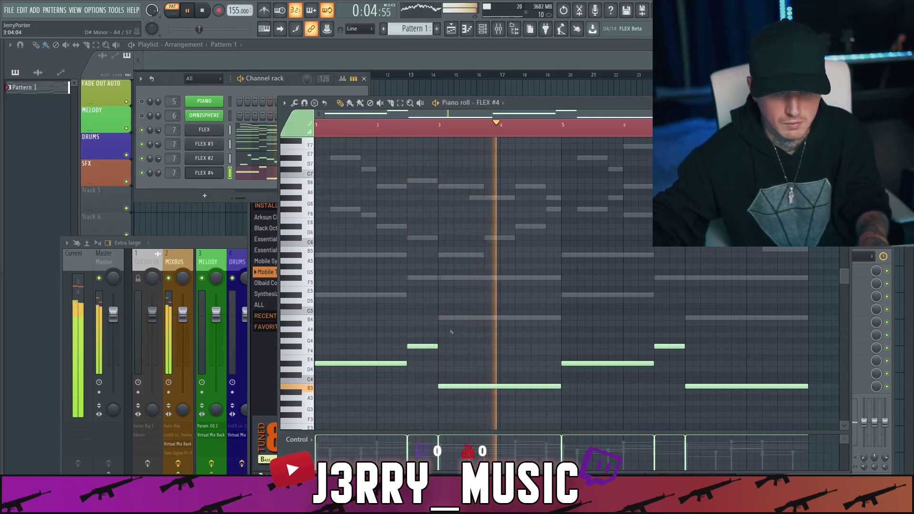
key(ctrl+a)
key(ctrl+d)
ctrl+click(579, 134)
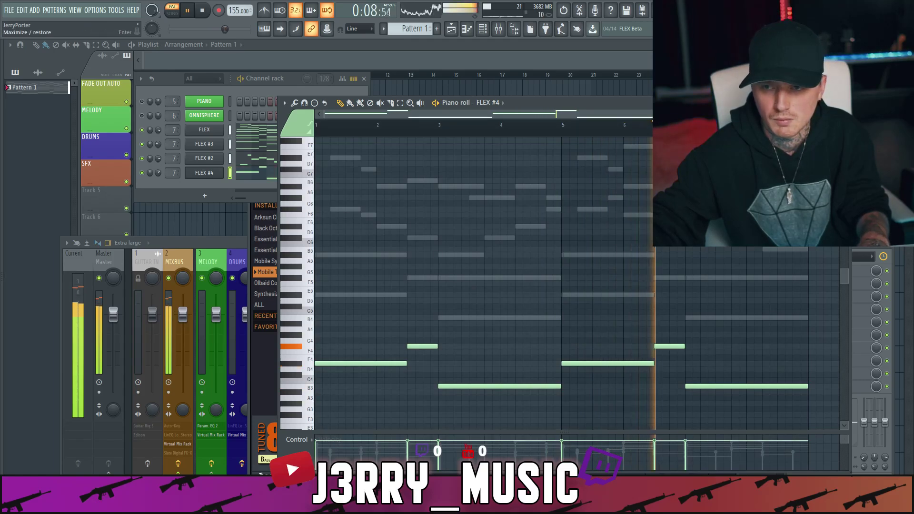
- Audition the FLEX #4 presets from 808 Amped through 808 Chomped against the pattern and return to 808 Clean
key(F7)
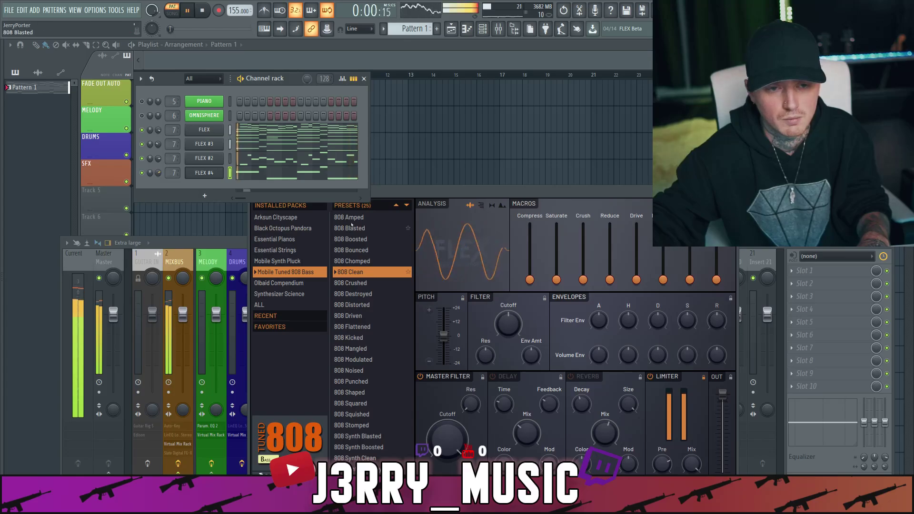
click(351, 217)
key(space)
click(353, 228)
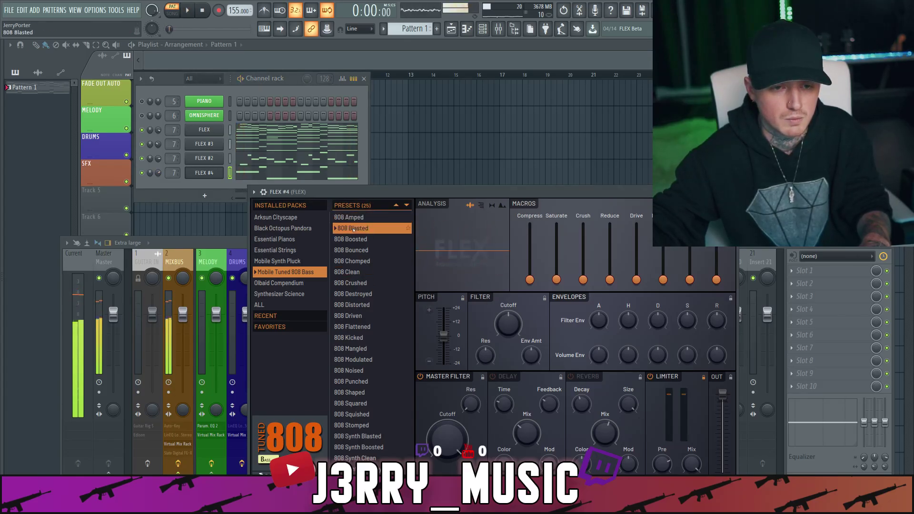
click(354, 240)
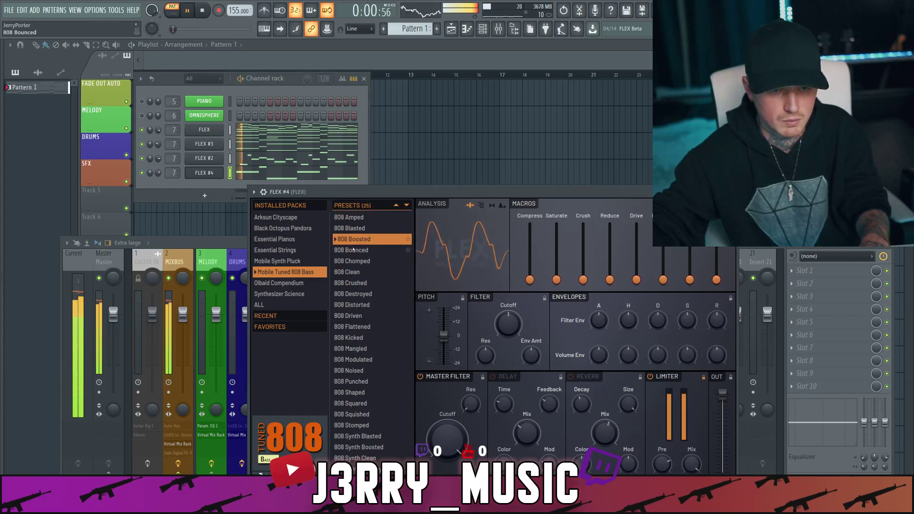
click(353, 250)
click(354, 261)
click(356, 272)
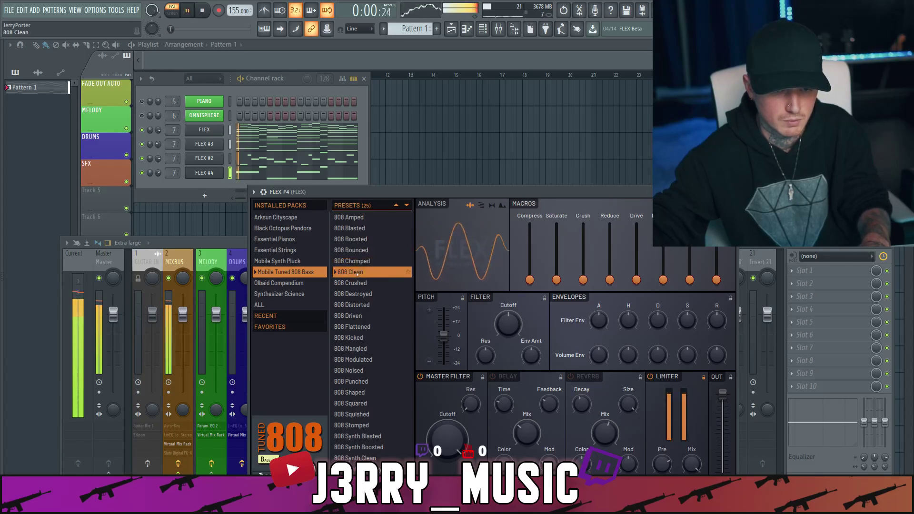
- Adjust the FLEX #4 limiter's Pre amount during playback, close the plugin and stop the pattern
click(150, 173)
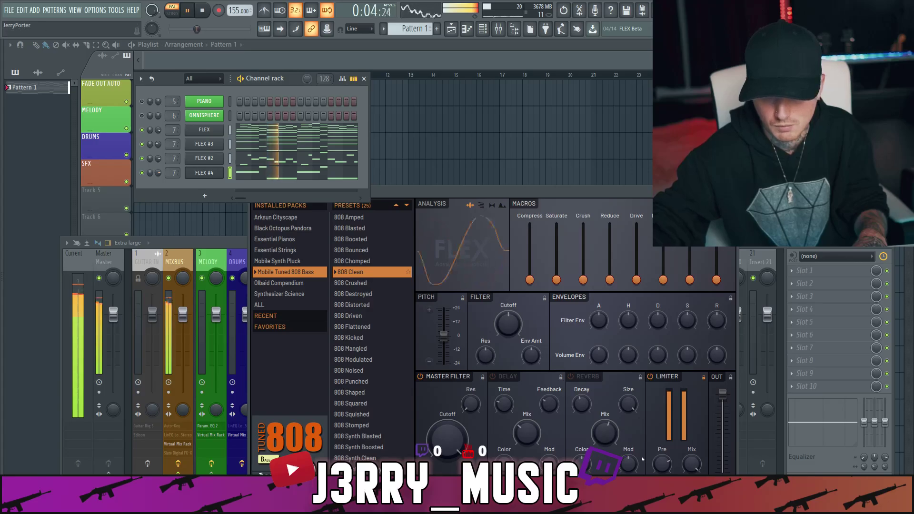
click(659, 462)
drag(662, 461, 661, 463)
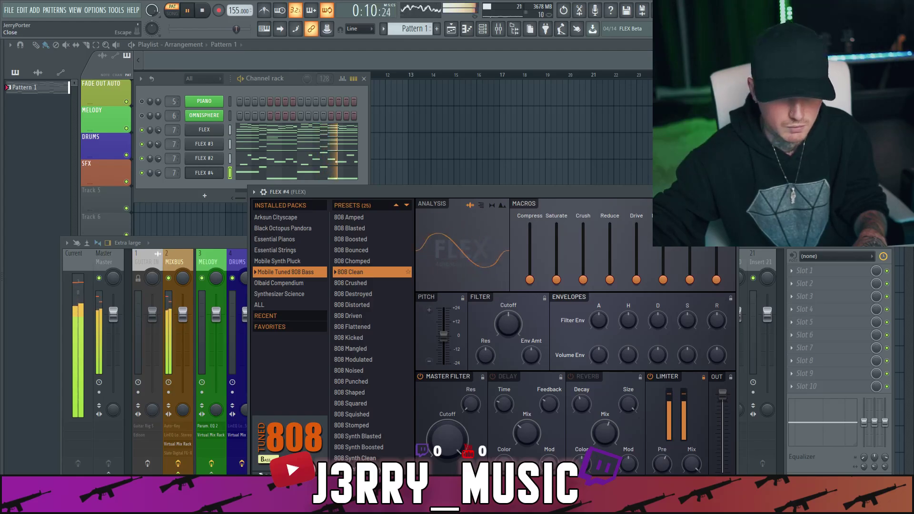
key(Escape)
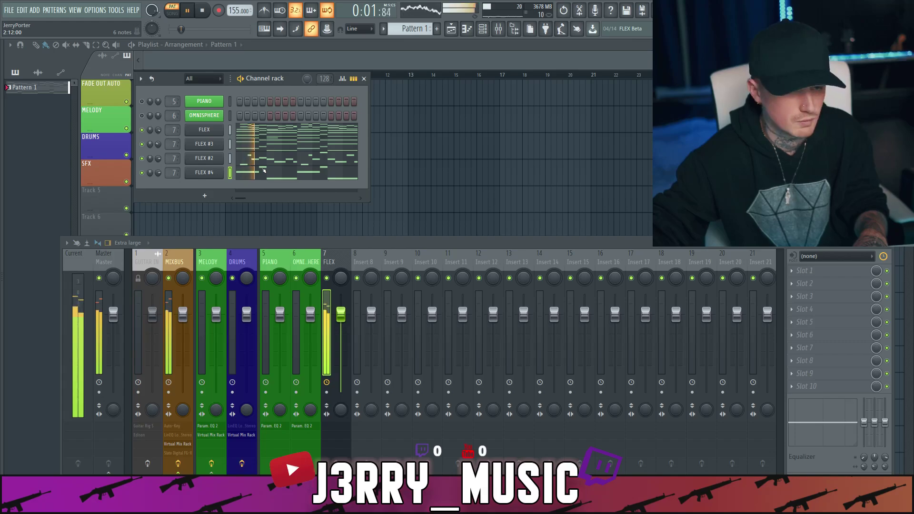
key(space)
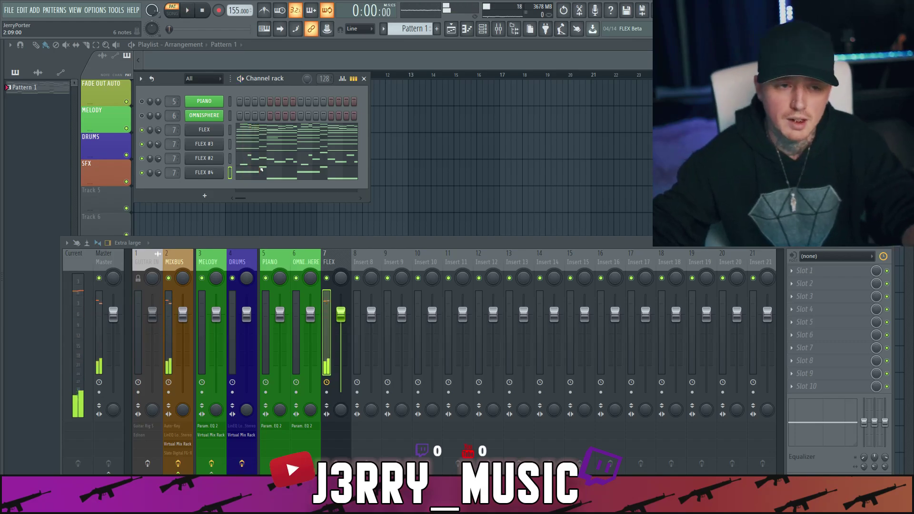
- Reopen FLEX #4 to examine its Mobile Tuned 808 Bass pack and 808 Clean preset, and close it
click(205, 172)
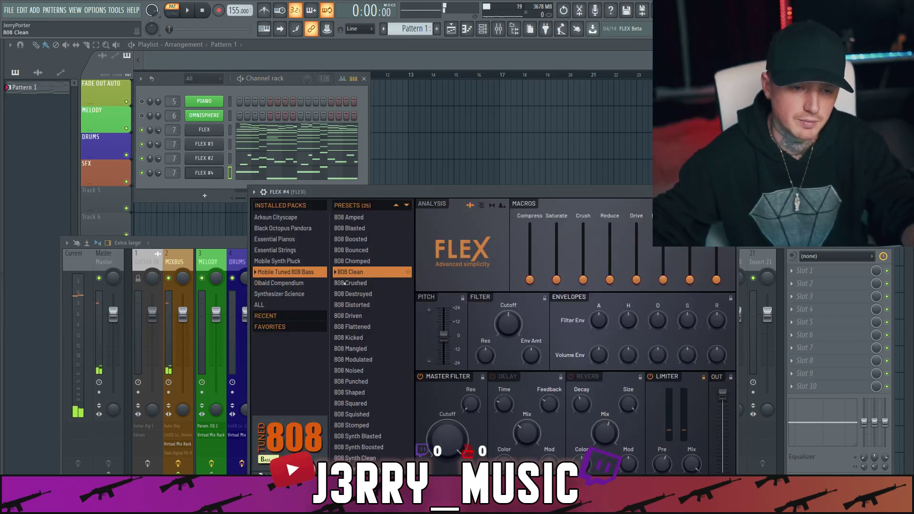
mouse_move(290, 435)
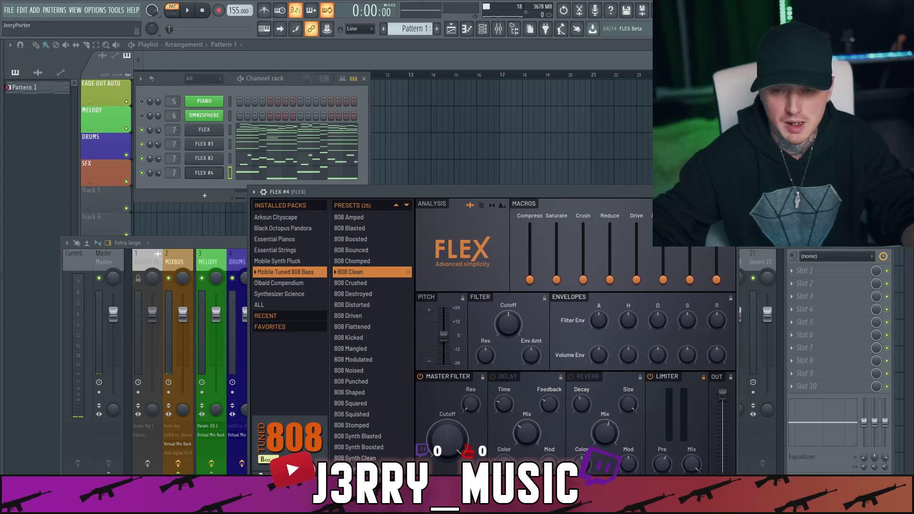
key(Escape)
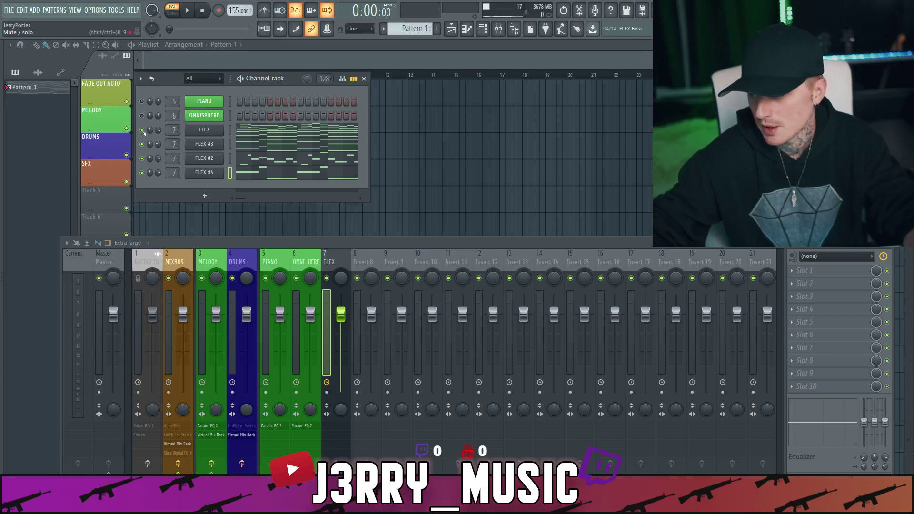
- Browse the drum samples while the pattern plays and add NM - Ghoul (HiHat) as a new channel, with playback stopped
key(space)
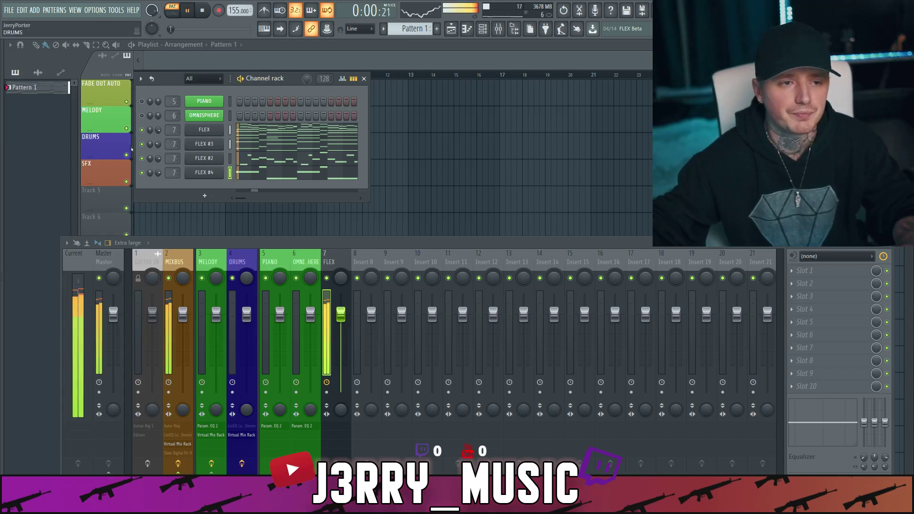
key(alt+F8)
scroll(34, 344, up, 15)
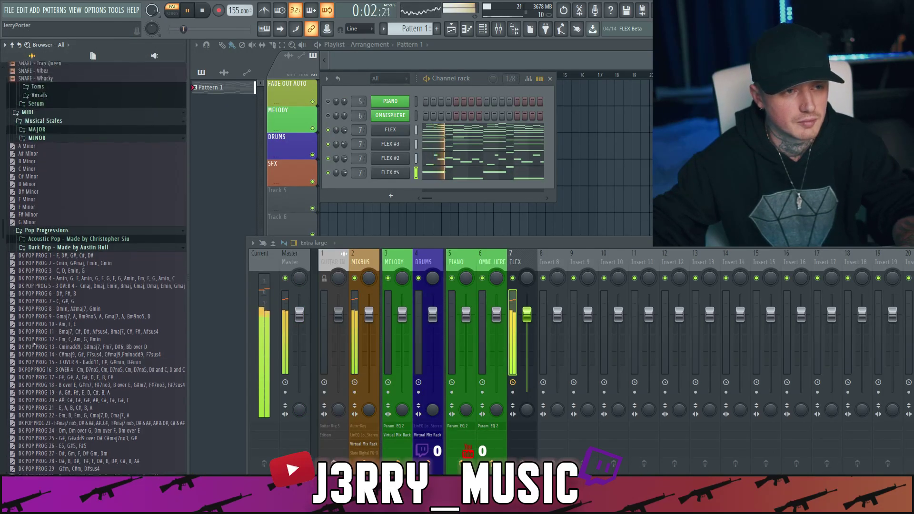
scroll(48, 309, down, 15)
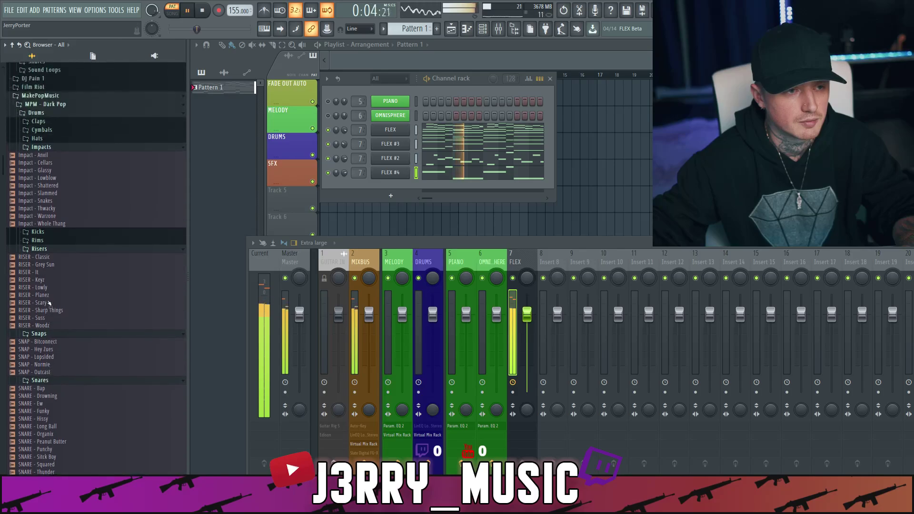
scroll(47, 304, down, 20)
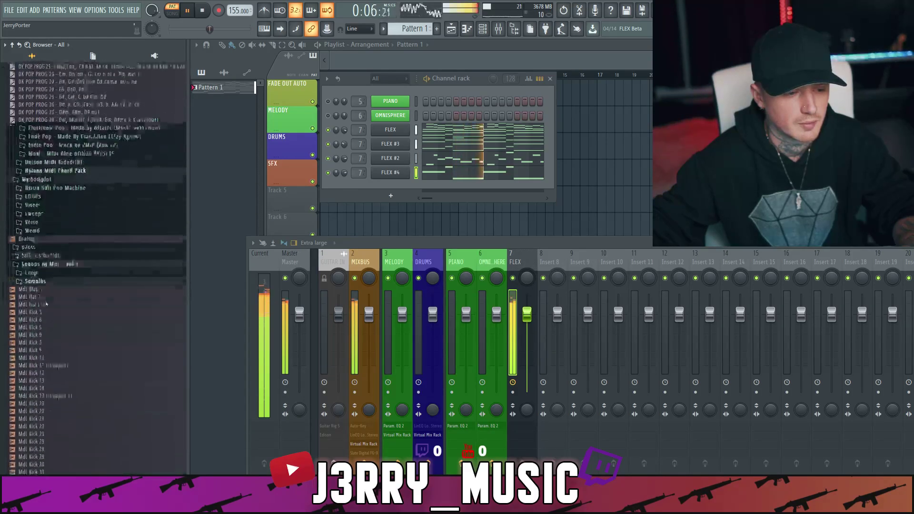
scroll(48, 305, down, 12)
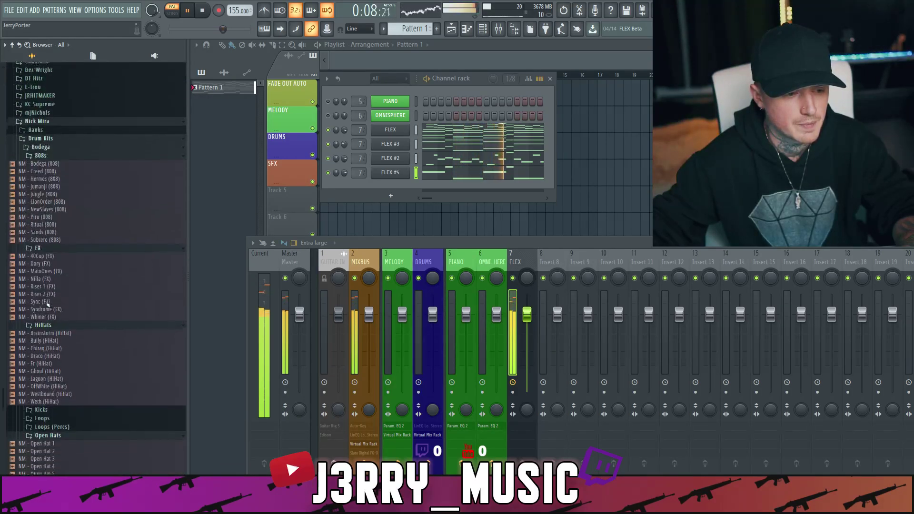
click(59, 252)
key(space)
drag(61, 256, 202, 187)
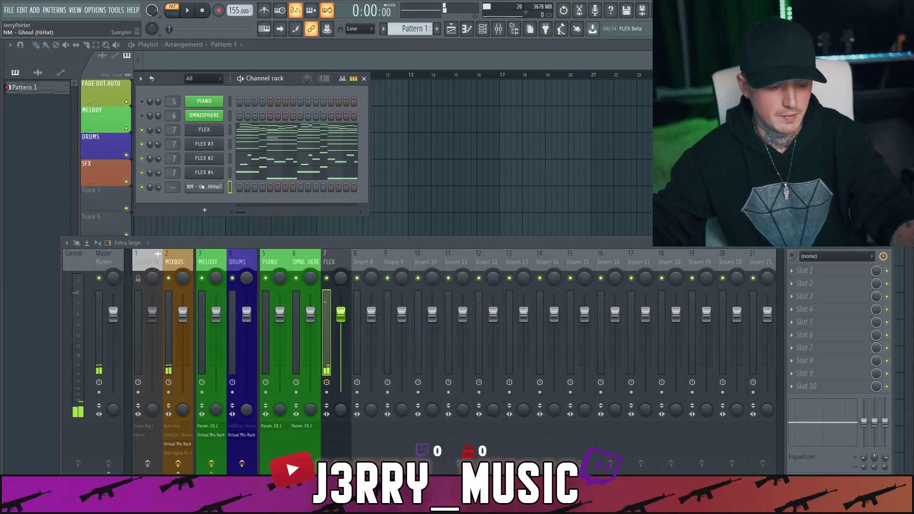
- Add NM - Comedor (Snare) as a new channel and fill the Ghoul hi-hat channel on every second step
mouse_move(2, 343)
scroll(29, 360, down, 4)
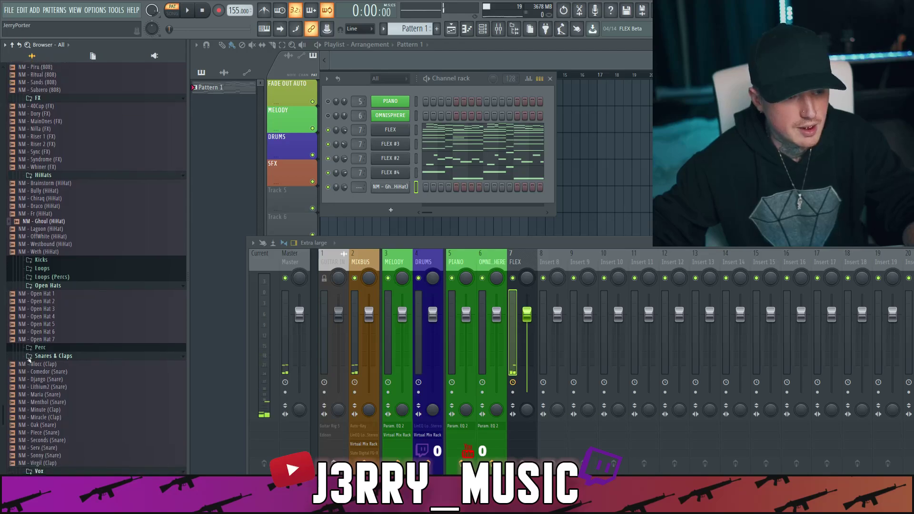
drag(61, 314, 219, 187)
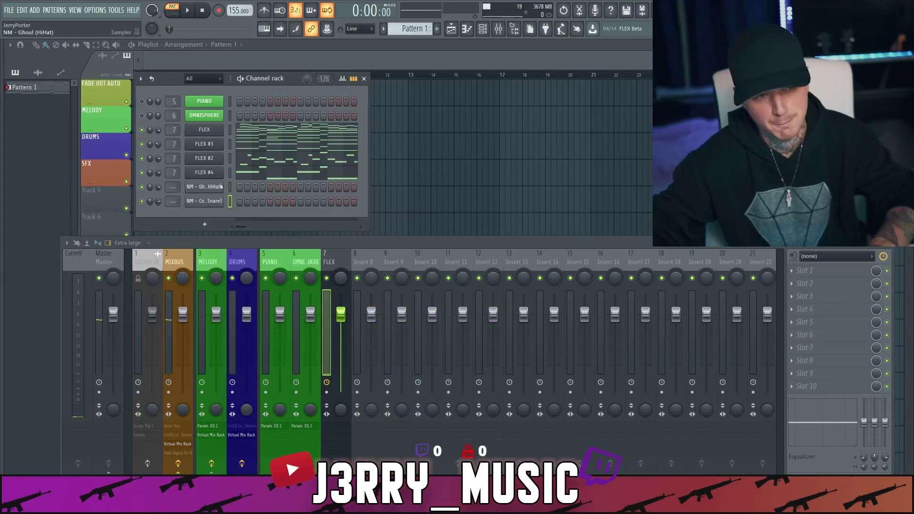
right_click(221, 187)
click(343, 217)
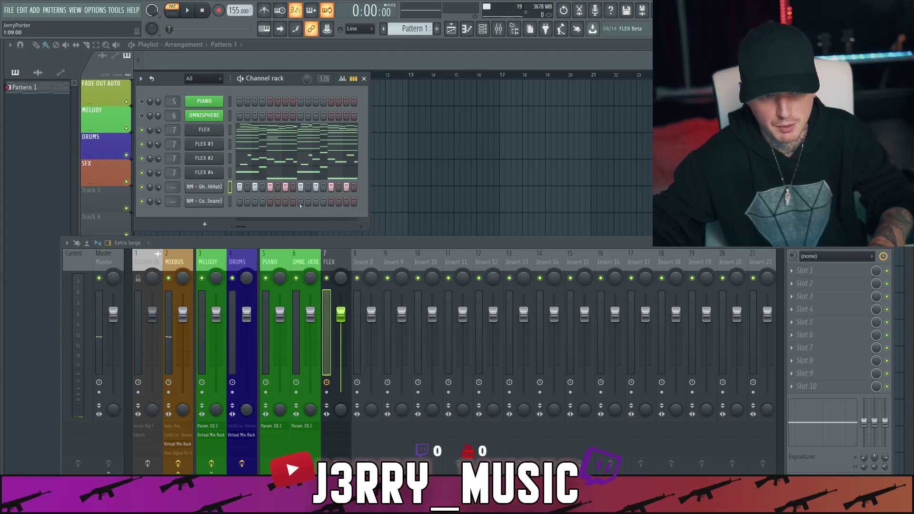
- Place C5 snare hits on the third beat of bars 1 and 2 in the Comedor snare's piano roll
right_click(234, 197)
click(238, 201)
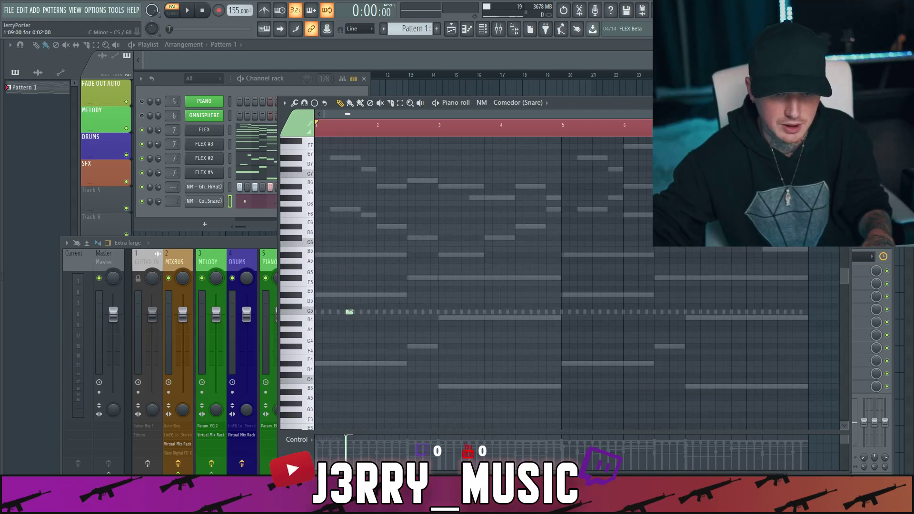
drag(349, 312, 364, 313)
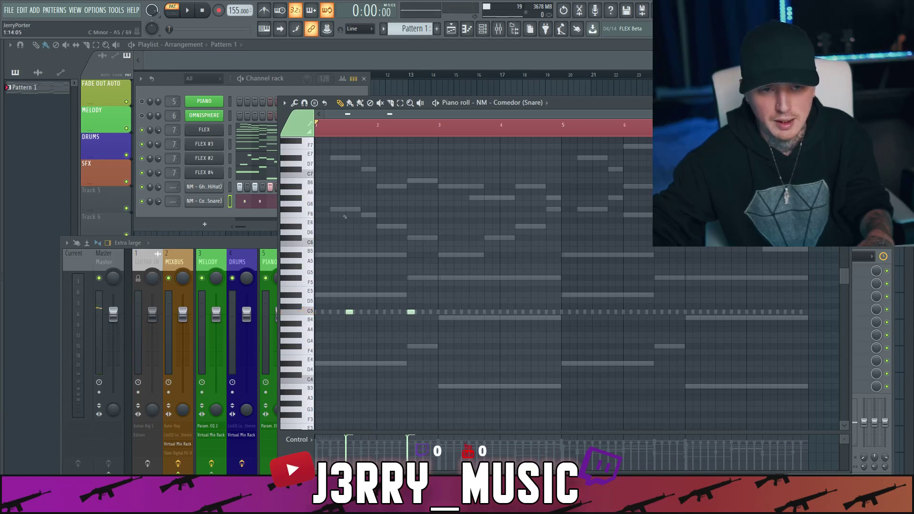
- Repeat the two-bar snare pattern three times to fill eight bars and clear the selection
drag(319, 137, 439, 141)
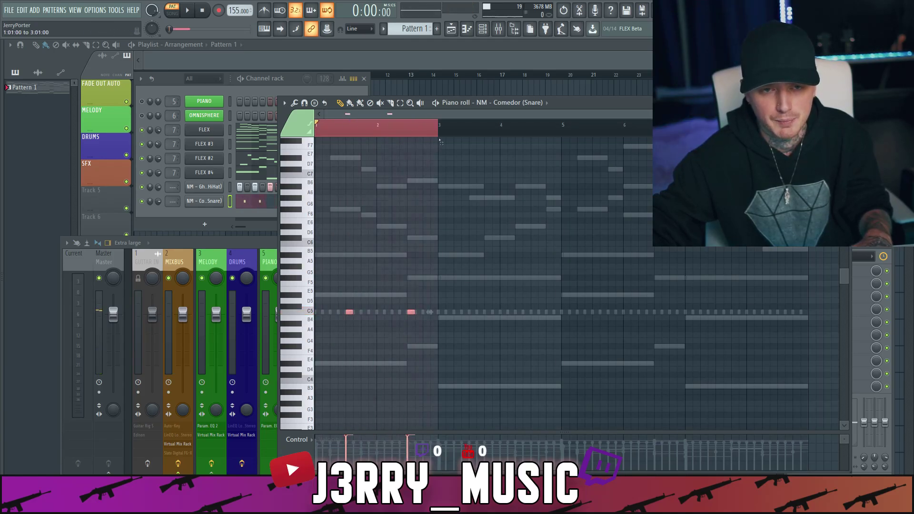
key(ctrl+b)
key(ctrl+b)
key(ctrl+b)
key(ctrl+d)
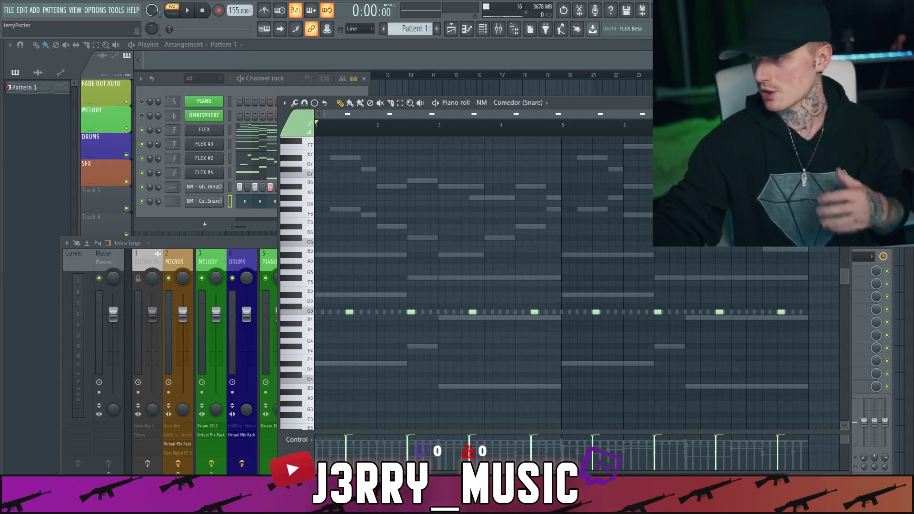
- Close the snare's piano roll, play the pattern, and adjust the hi-hat and snare channel volumes
key(F7)
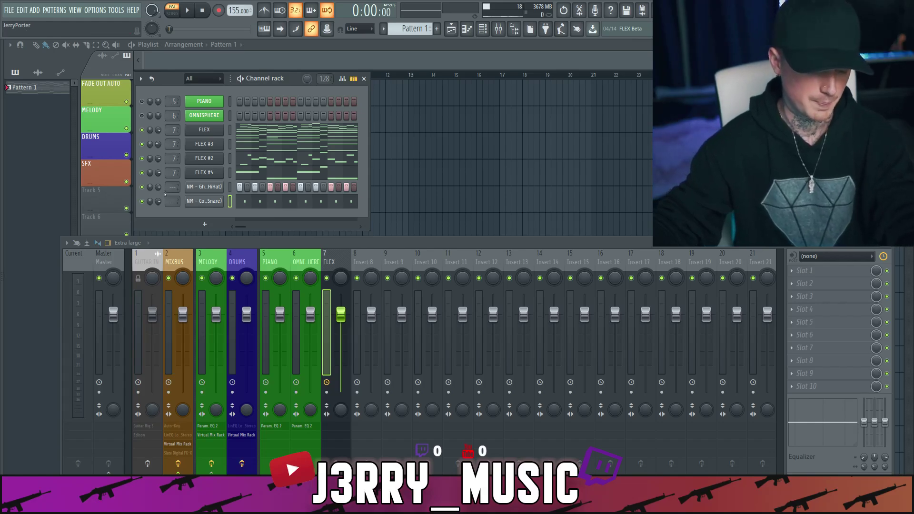
key(space)
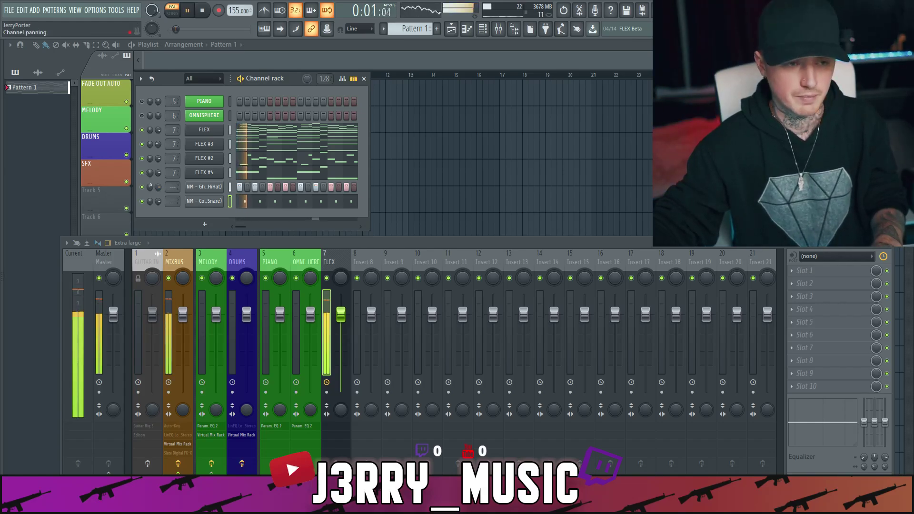
drag(159, 187, 161, 201)
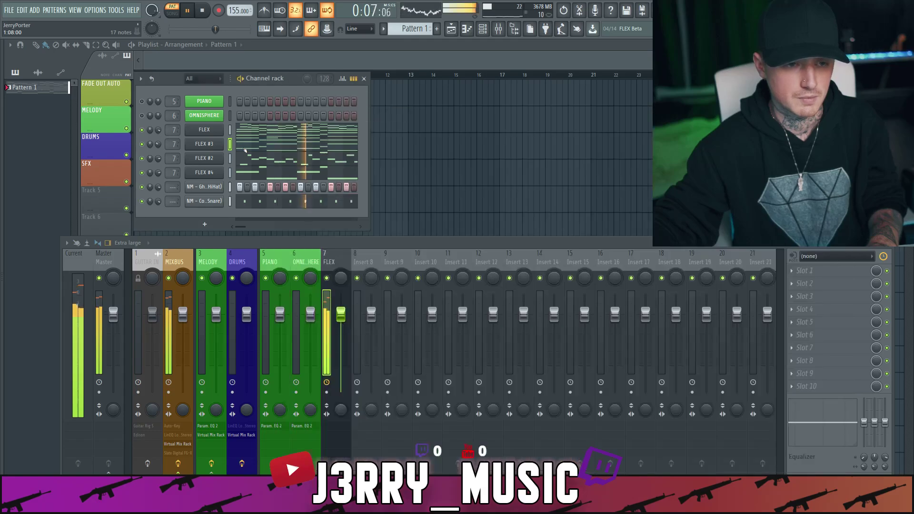
- Slice the first D#4 bass note of FLEX #4 at two points and the following B3 note at three points
click(242, 175)
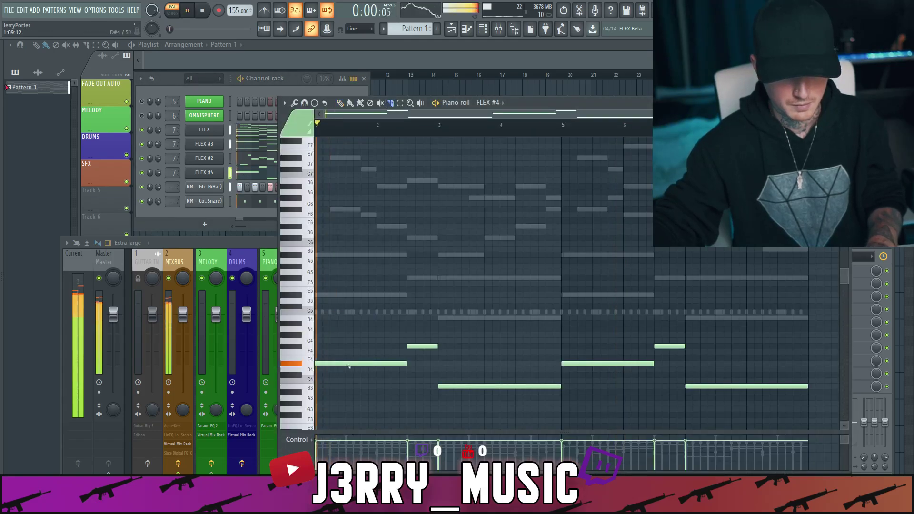
click(337, 364)
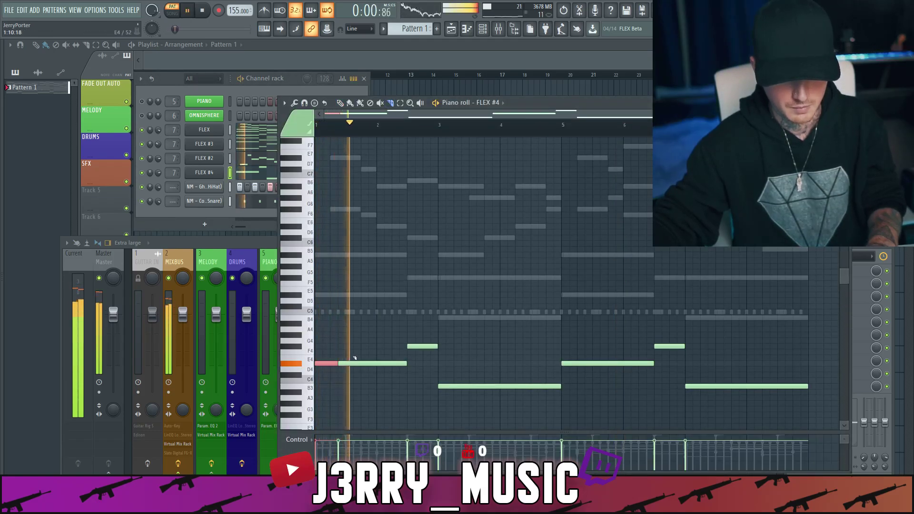
click(391, 364)
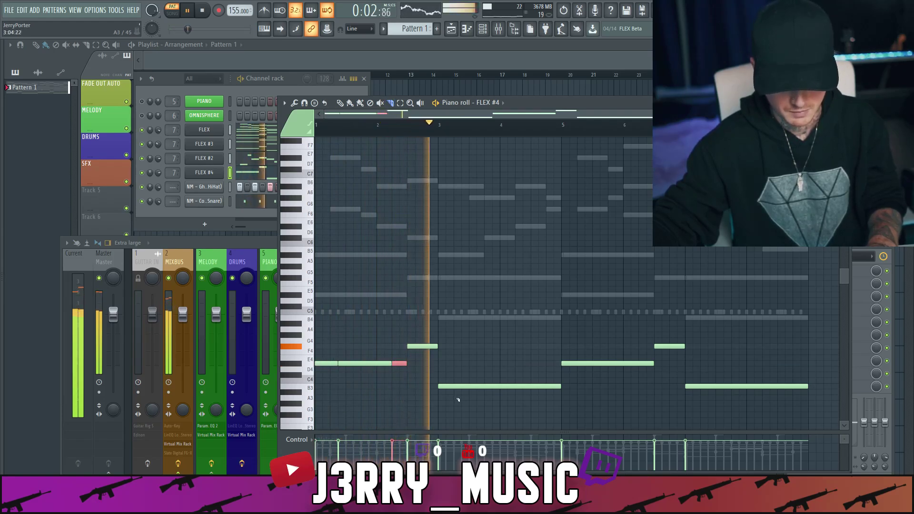
click(500, 387)
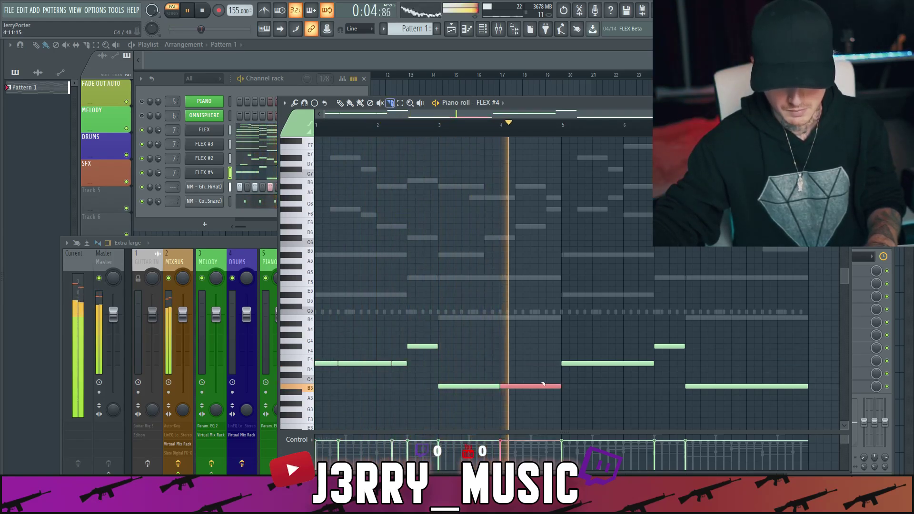
click(538, 386)
click(553, 386)
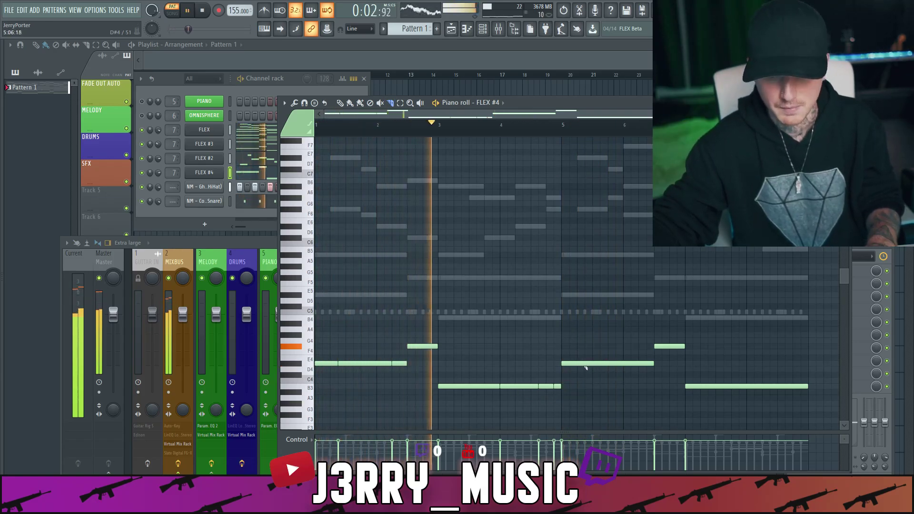
- Slice the second D#4 bass note and the last B3 note of FLEX #4 at two points each, then close the piano roll
click(584, 364)
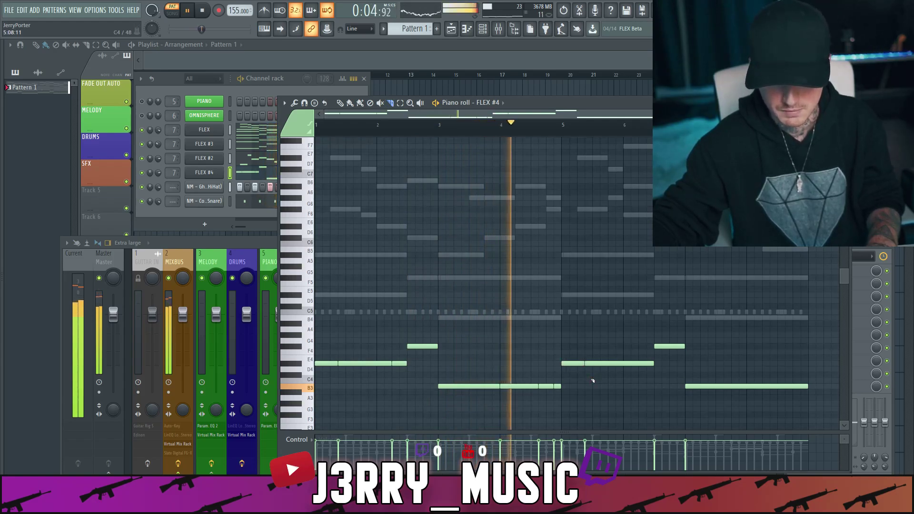
click(630, 365)
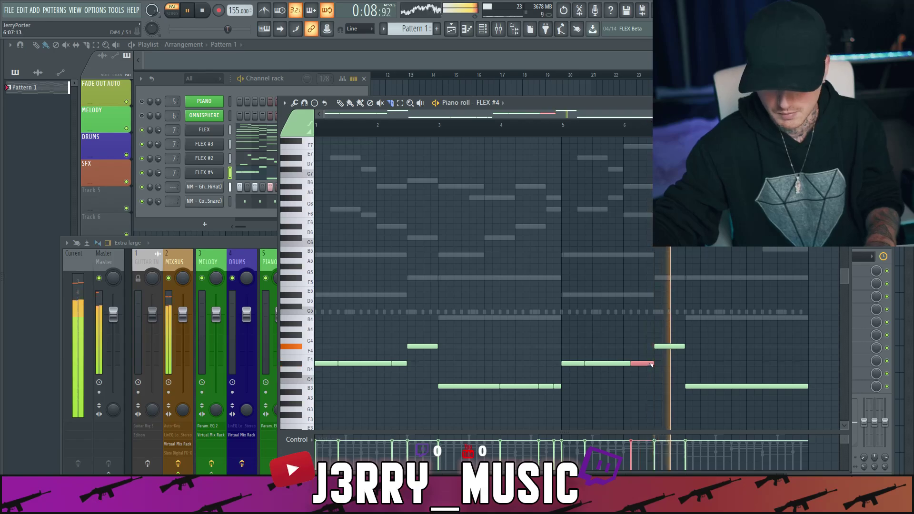
click(770, 386)
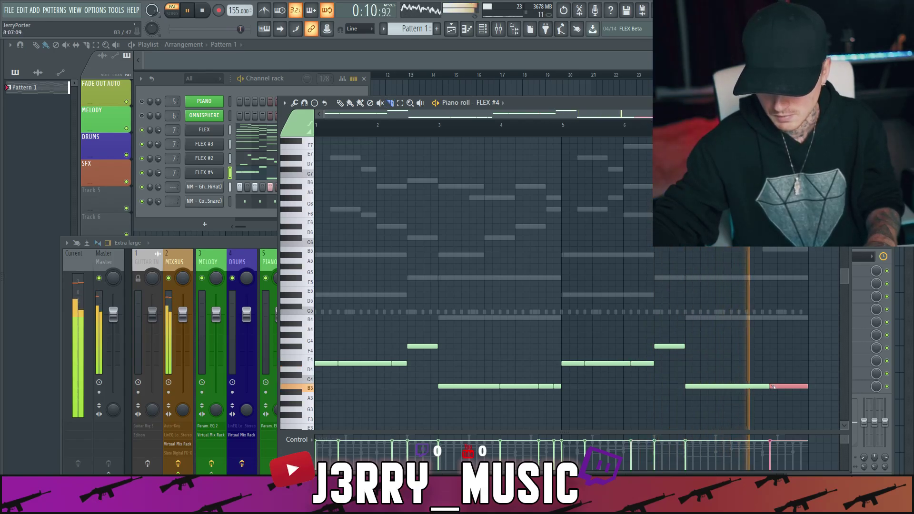
key(ctrl+z)
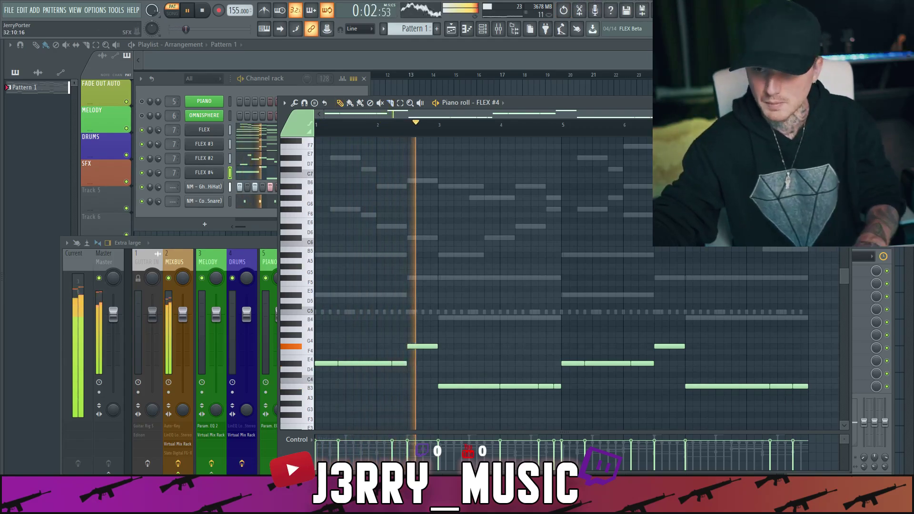
click(845, 103)
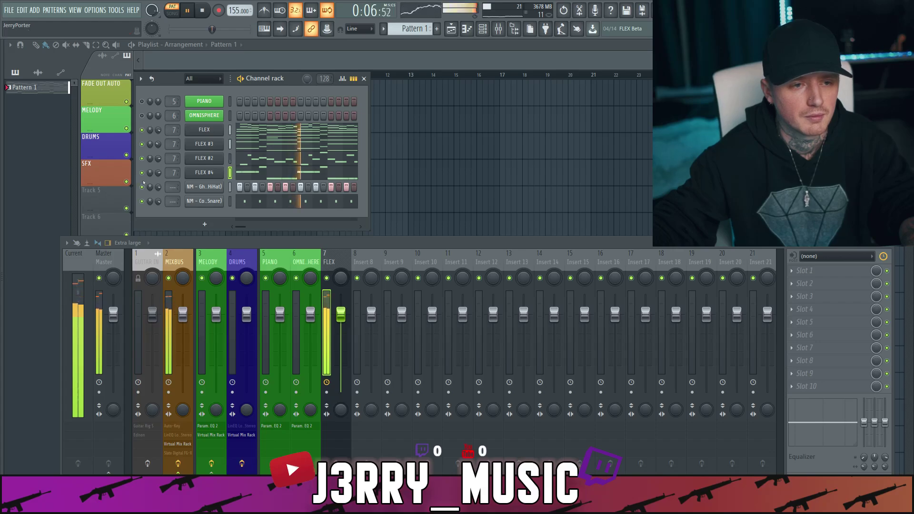
- Solo FLEX #4 and play the sliced bass line on its own
right_click(142, 175)
key(space)
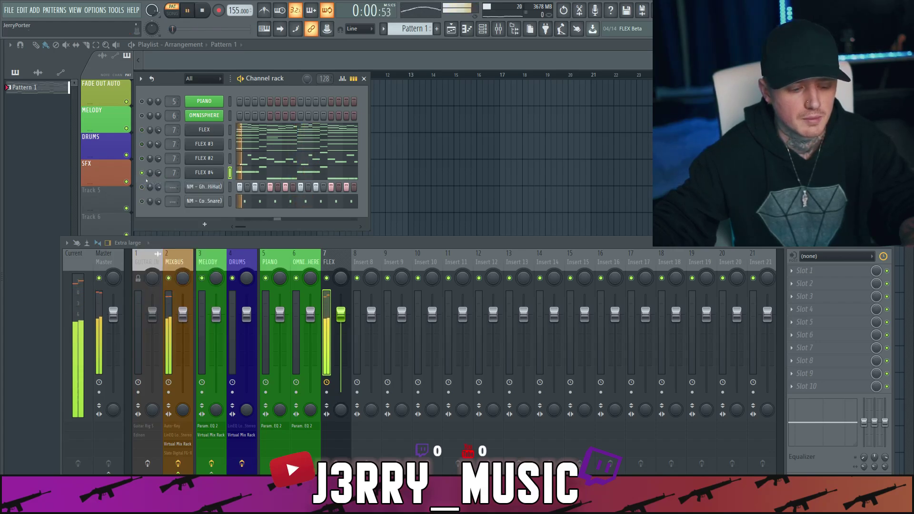
key(space)
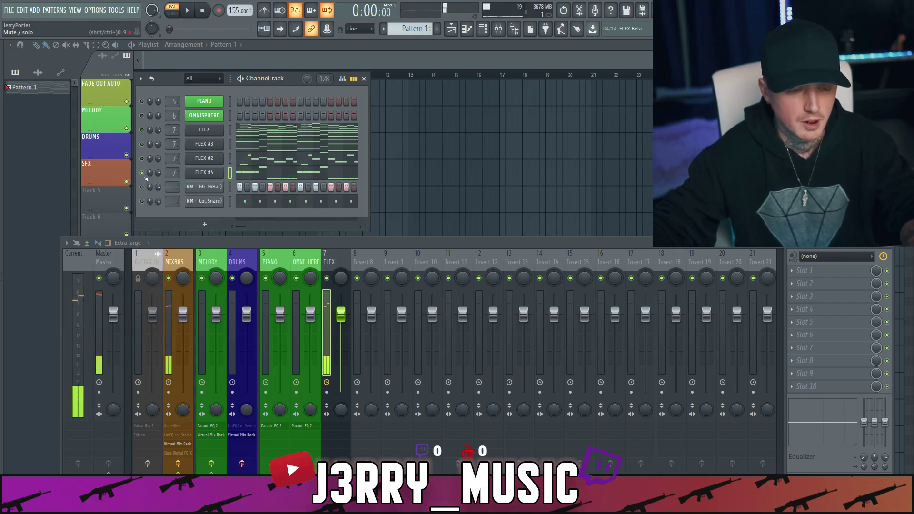
key(space)
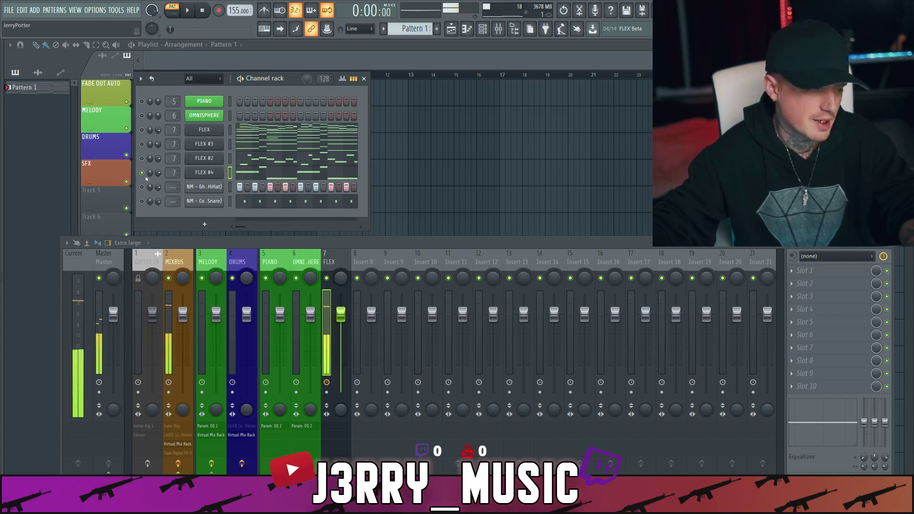
key(space)
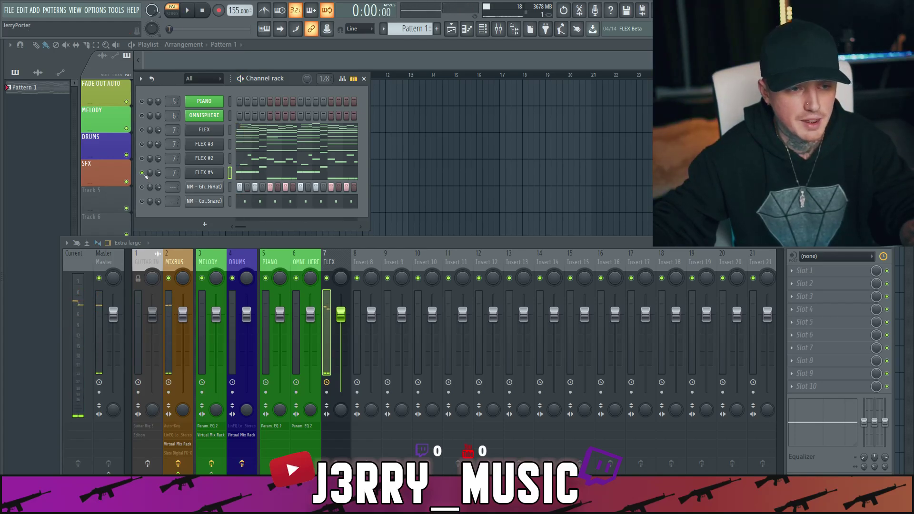
right_click(145, 176)
click(155, 176)
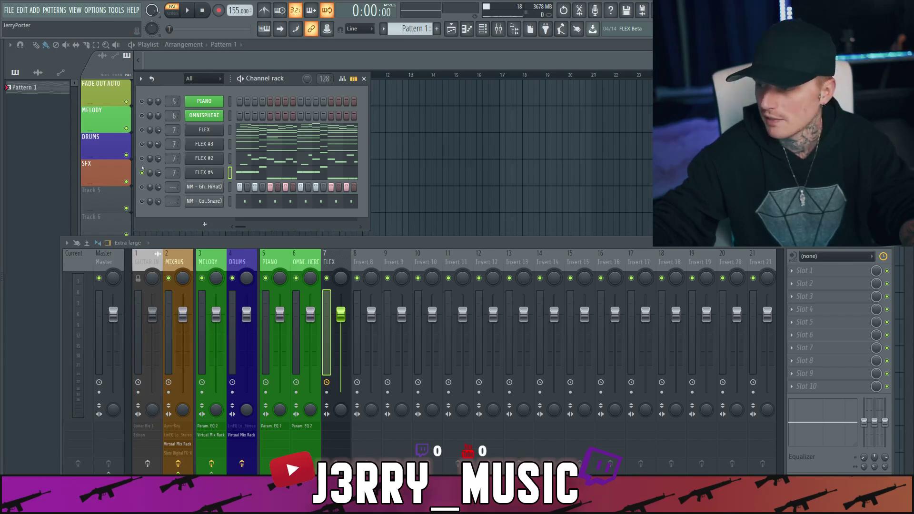
- Add the Spinz808 sample from the Spinz 808 folder as a new channel below FLEX #4
key(alt+F8)
scroll(36, 296, down, 5)
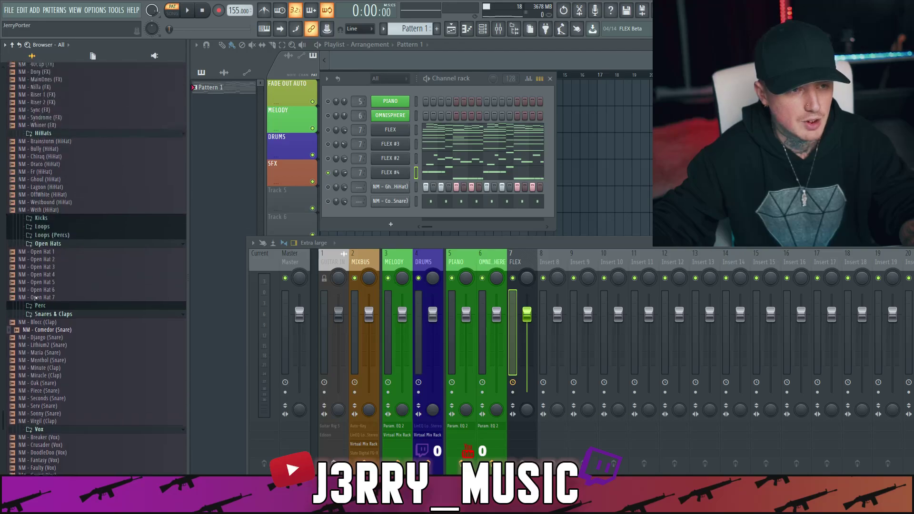
scroll(36, 296, up, 10)
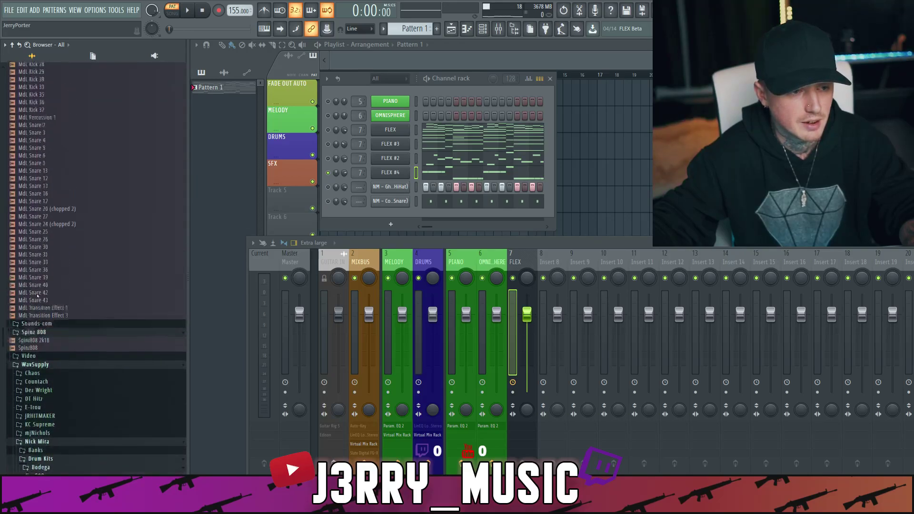
scroll(38, 301, down, 1)
drag(38, 306, 208, 181)
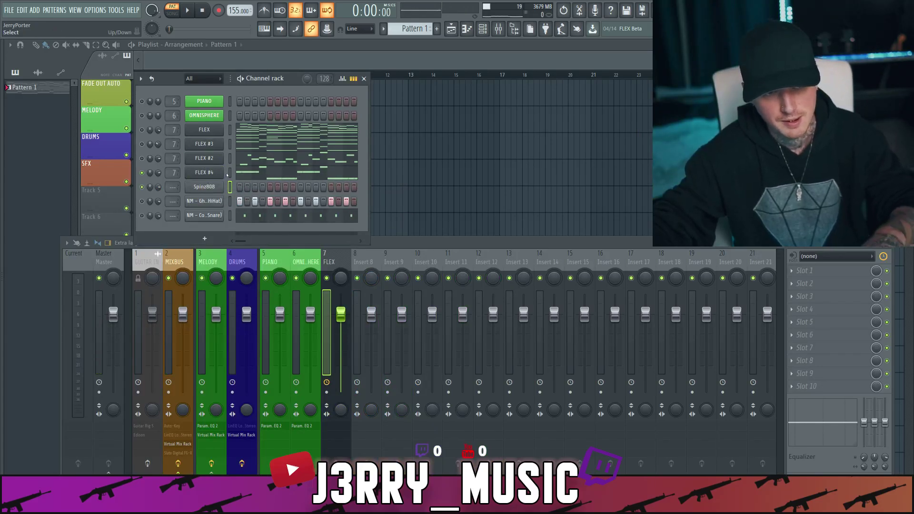
- Copy the FLEX #4 bass notes into the Spinz808 channel and check its sampler settings
click(230, 173)
key(ctrl+c)
click(230, 187)
key(ctrl+v)
click(207, 188)
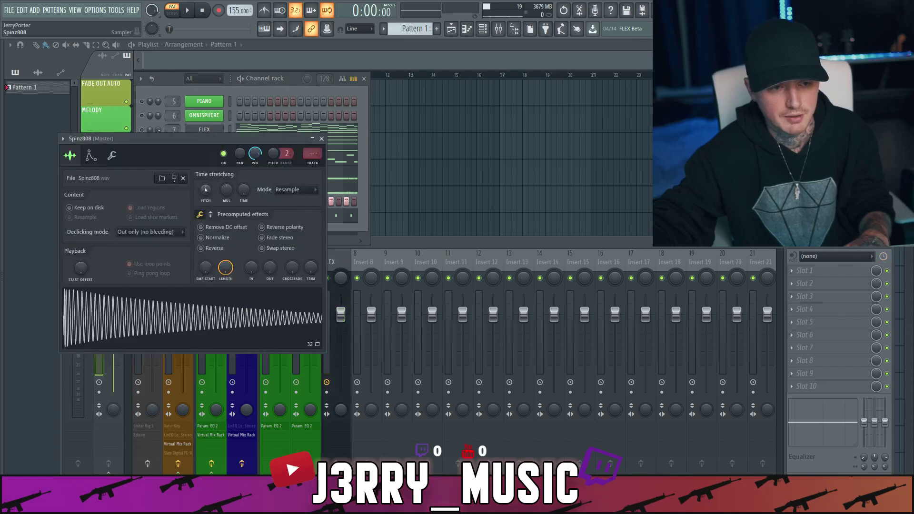
click(321, 139)
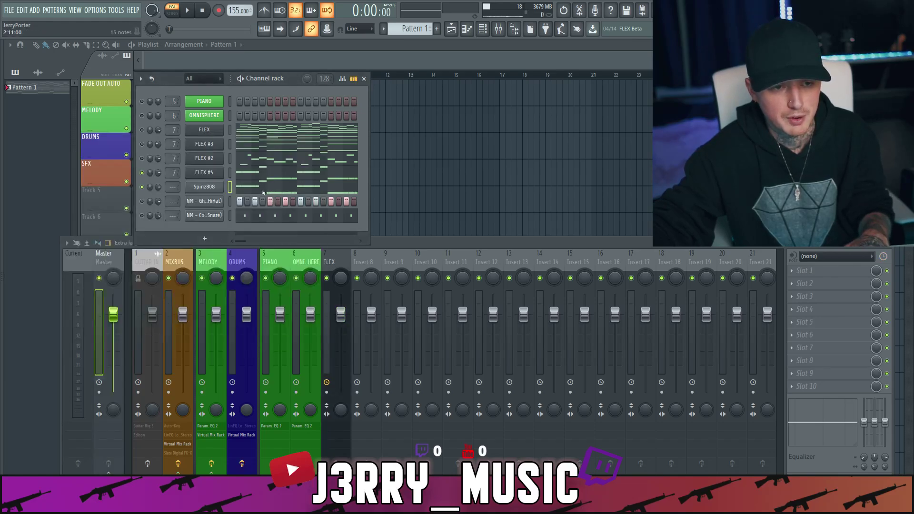
right_click(217, 190)
click(270, 249)
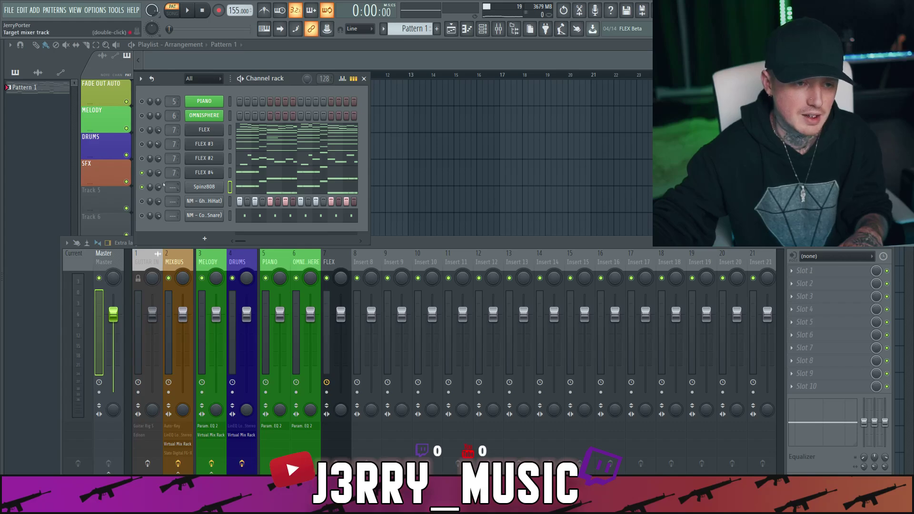
- Play Spinz808 solo, transpose all its notes down one octave to start on D#5, and close its piano roll
key(space)
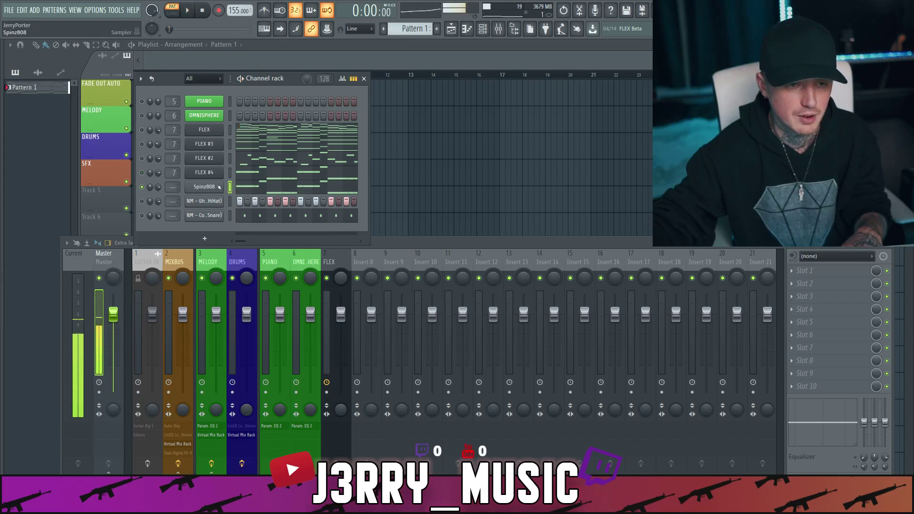
click(252, 186)
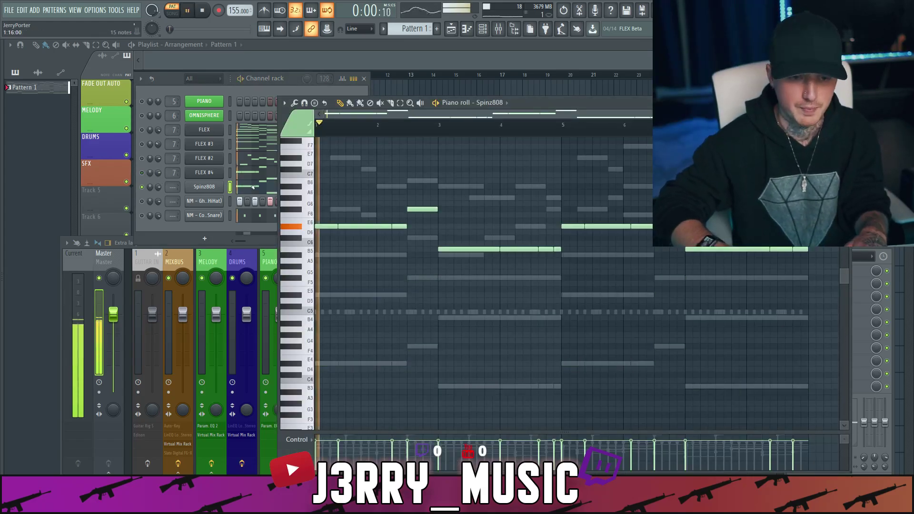
key(ctrl+a)
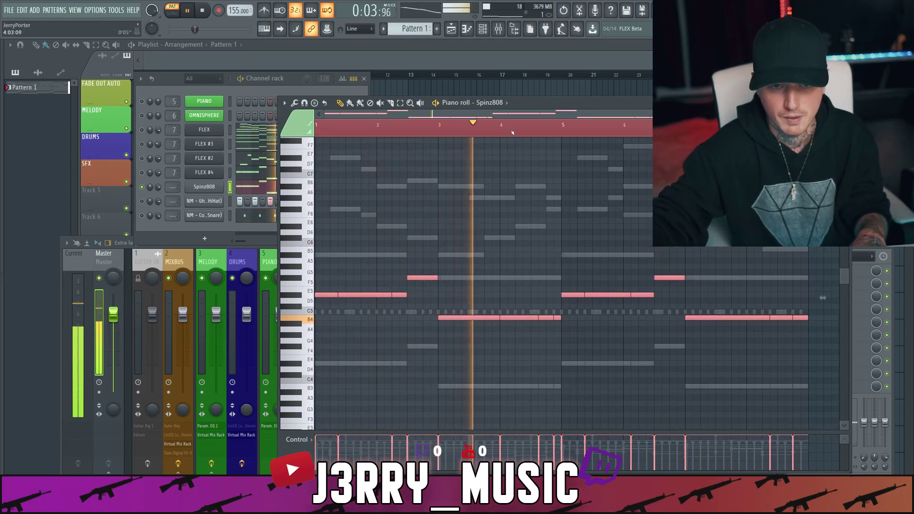
key(ctrl+d)
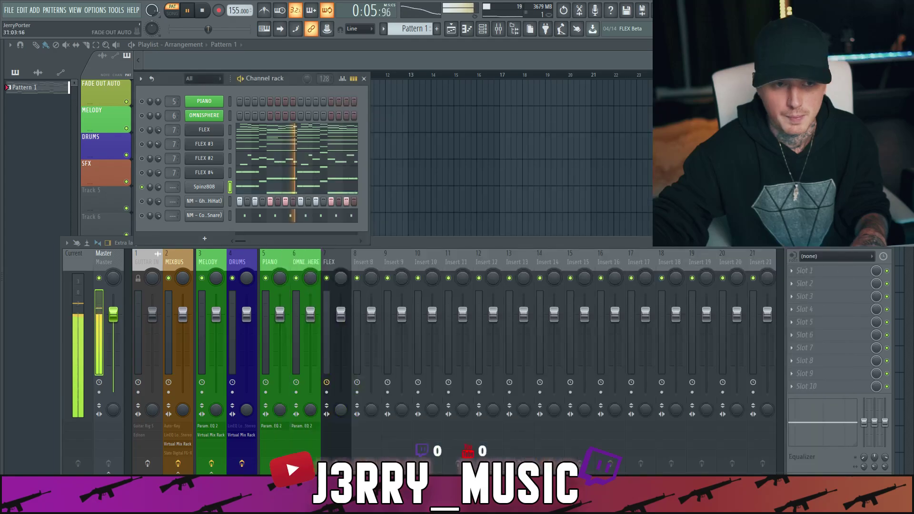
key(F7)
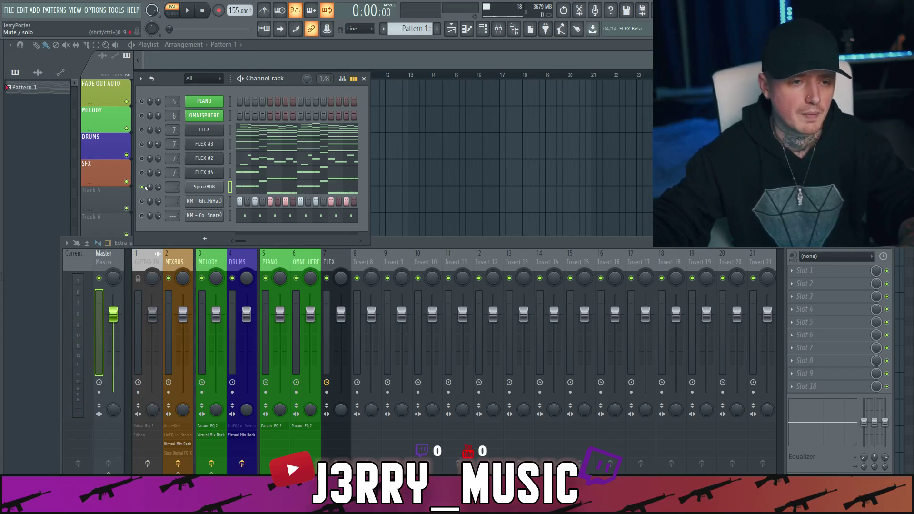
- Compare the FLEX #4 bass with Spinz808 by playing each one soloed
key(space)
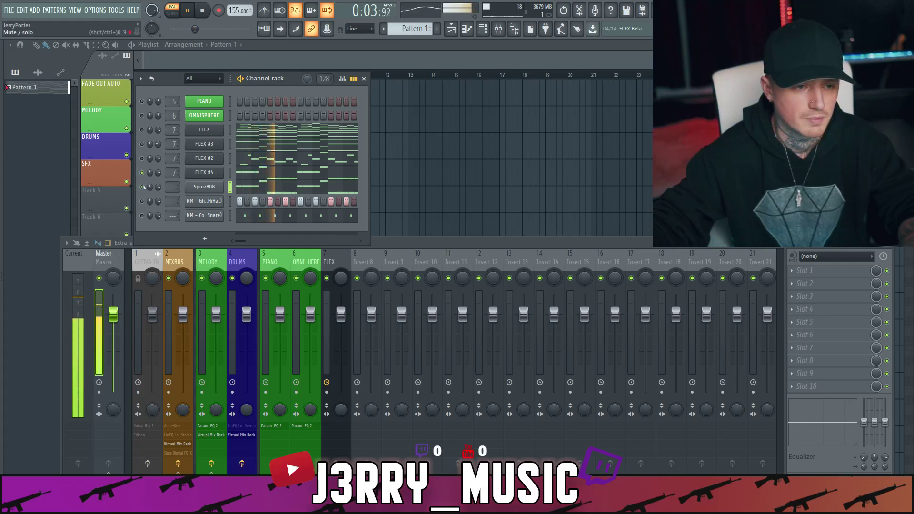
key(space)
key(space)
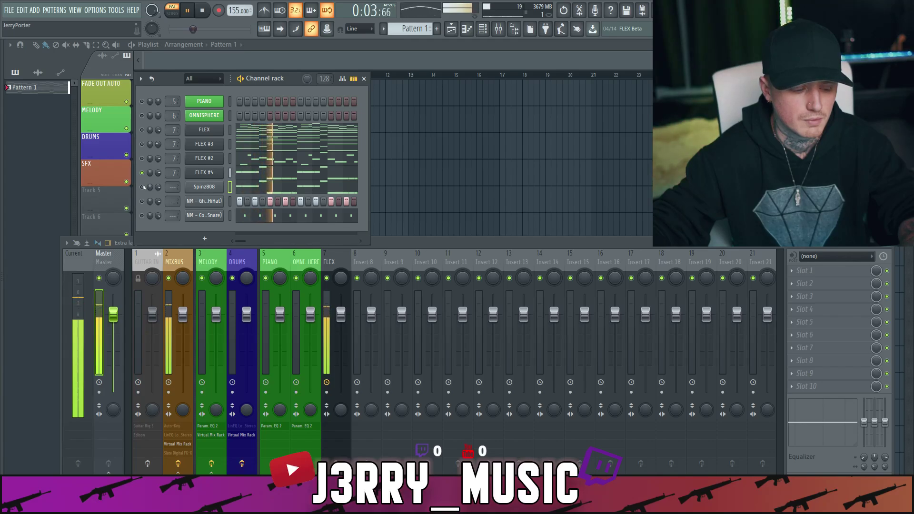
key(space)
key(space)
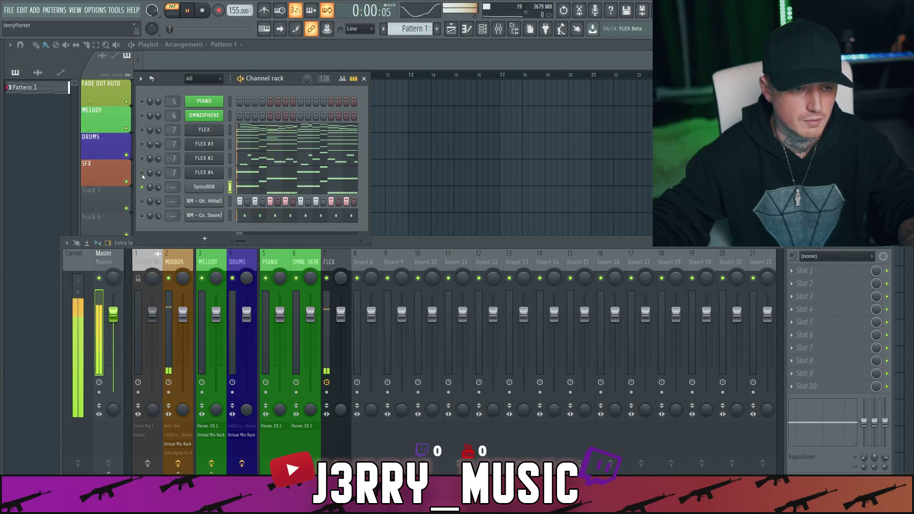
key(space)
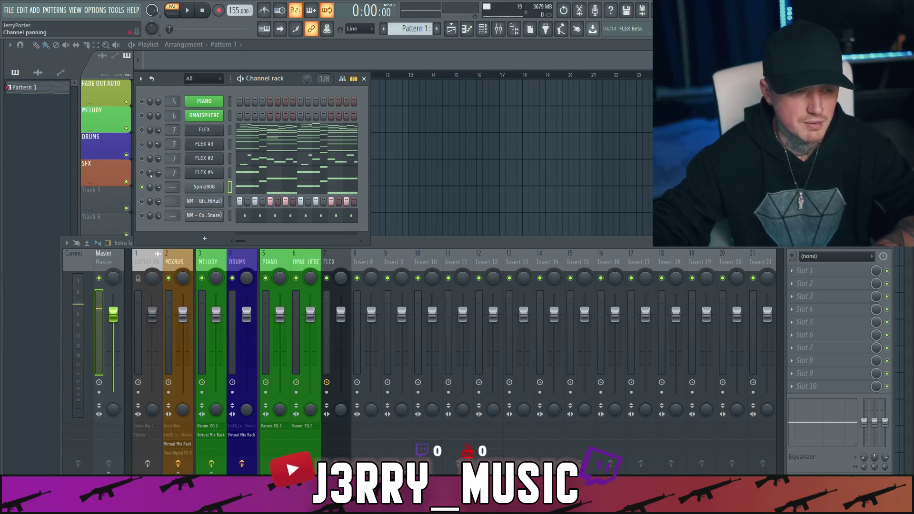
- Turn off the Spinz808 solo, mute only FLEX #4, and play the full pattern
right_click(141, 187)
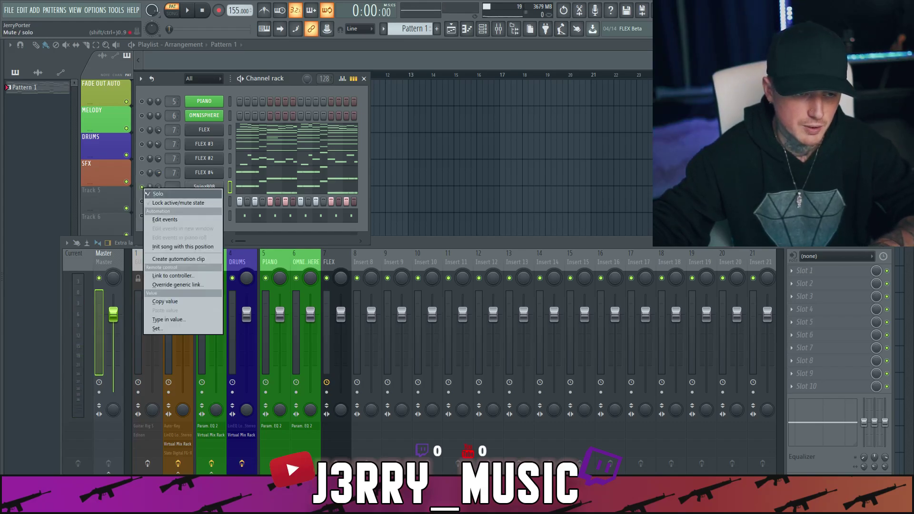
click(147, 193)
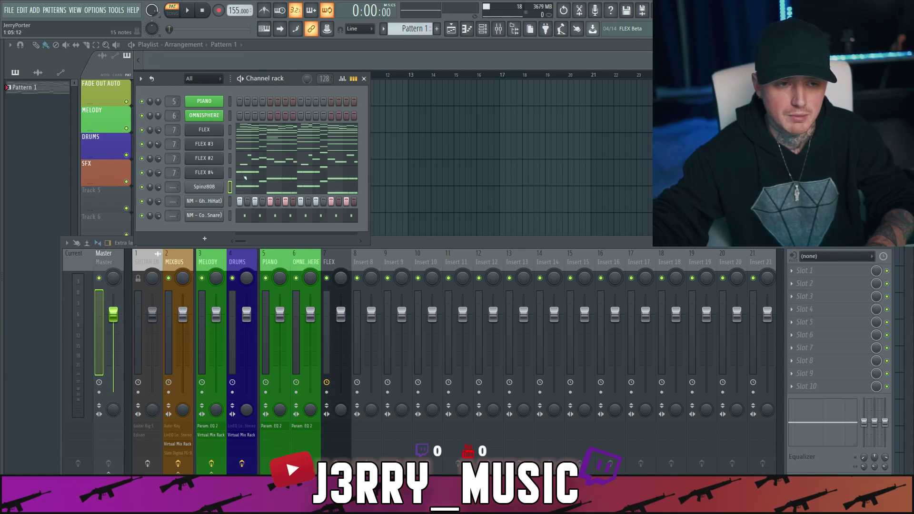
click(244, 178)
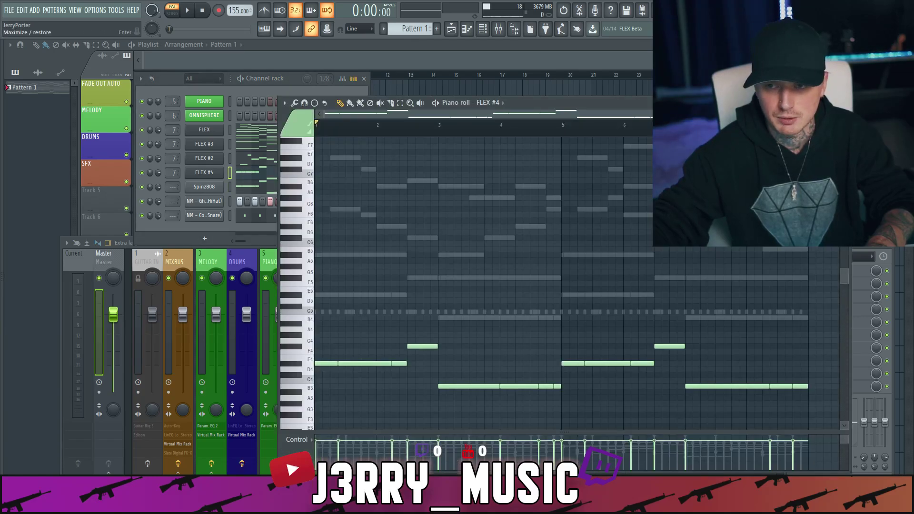
key(Escape)
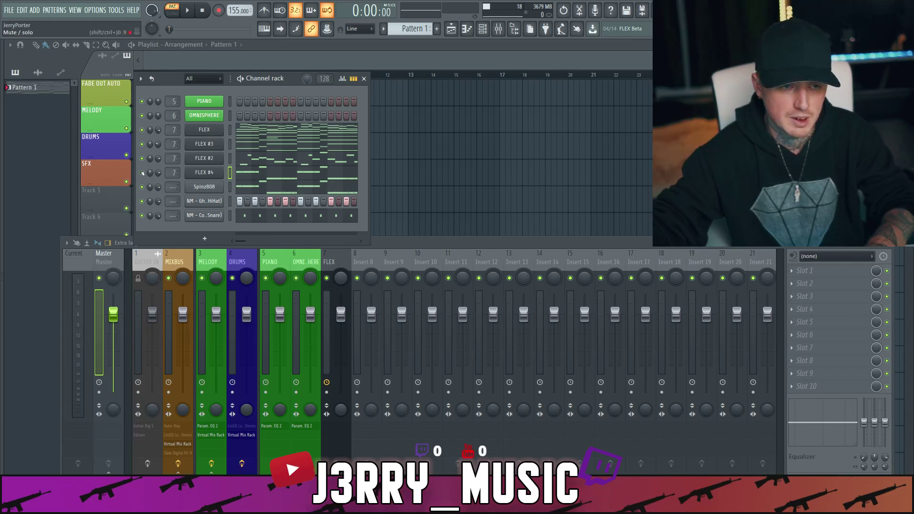
key(space)
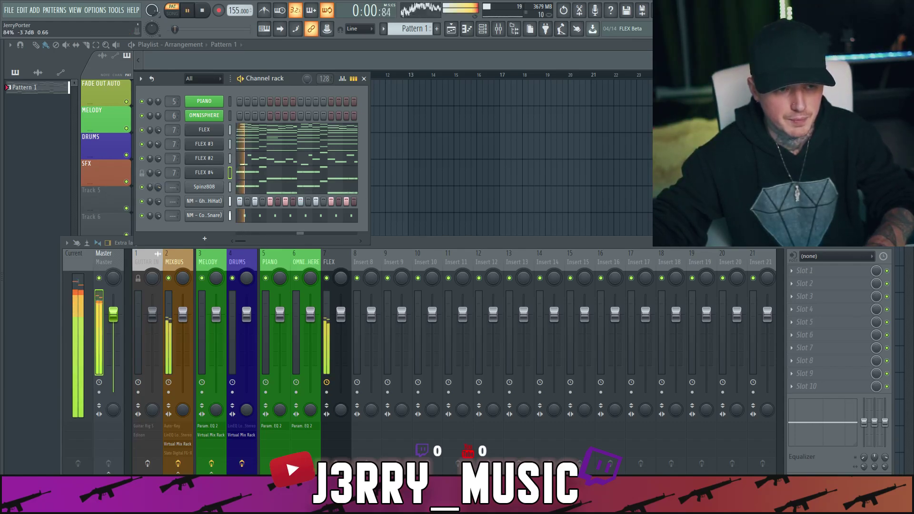
- Convert the Ghoul hi-hat's step pattern into piano roll notes and close its piano roll
right_click(187, 200)
click(203, 205)
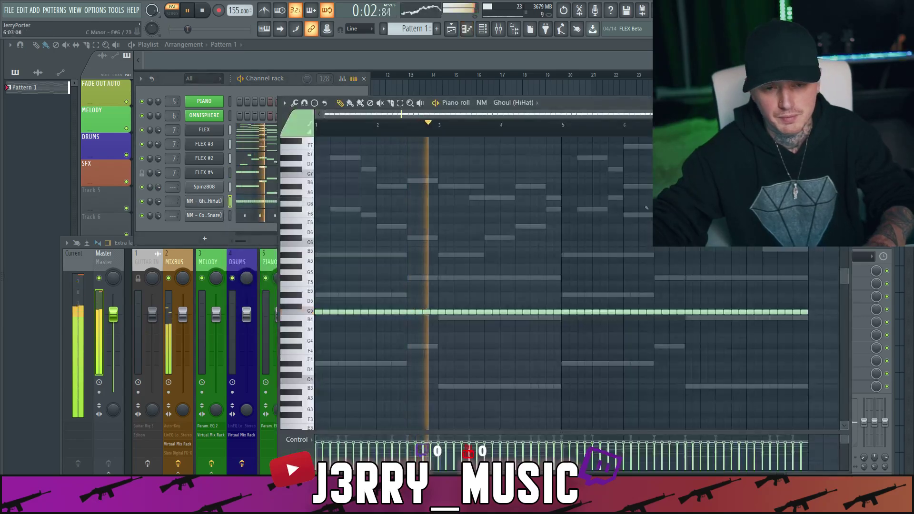
key(F7)
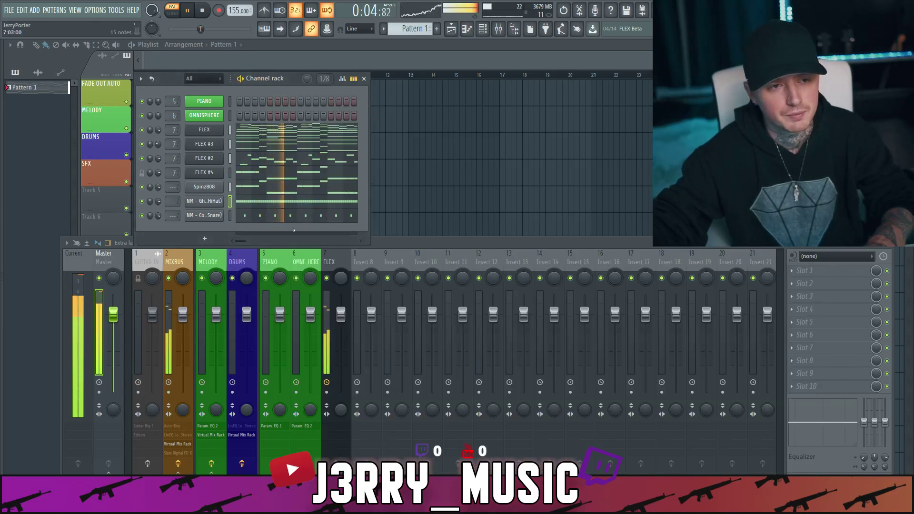
- Find the Dark Pop kit's Snares folder among the samples and preview Drowning, Punchy, Sitck Boy and other snares over the beat
key(alt+F8)
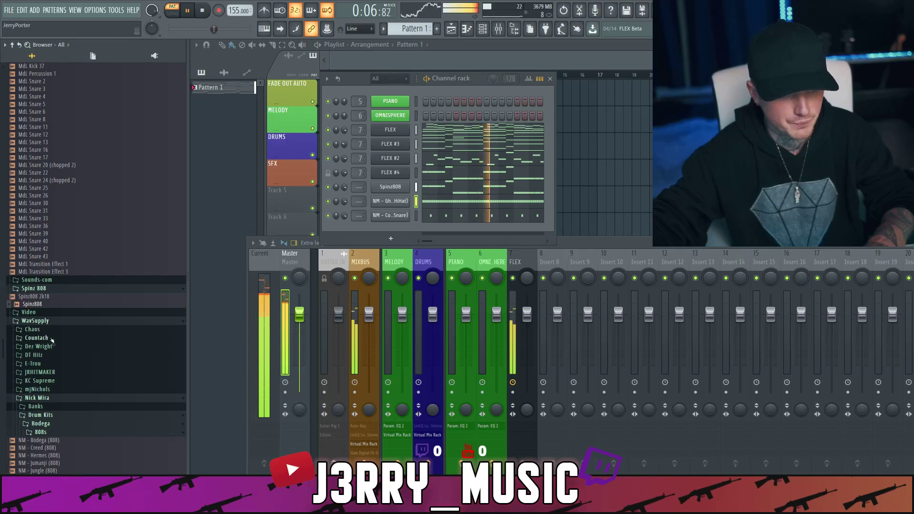
scroll(52, 340, down, 5)
scroll(54, 343, down, 6)
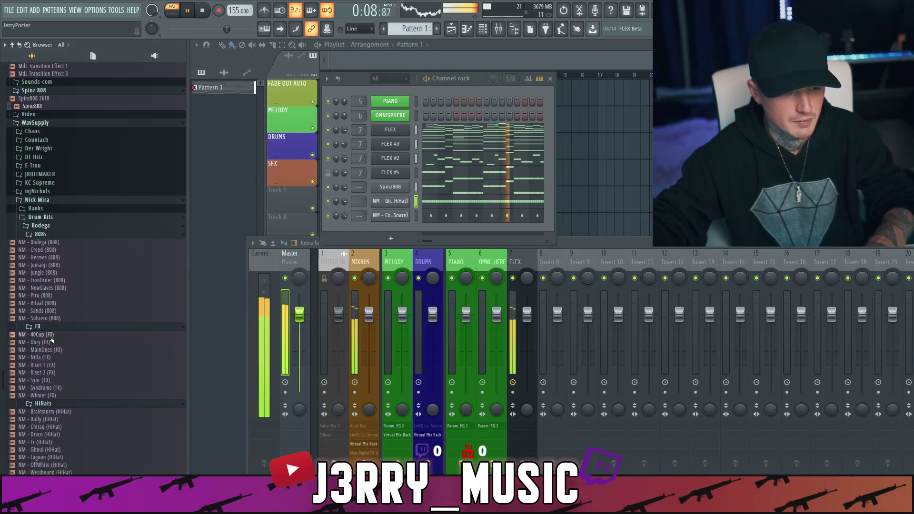
scroll(56, 351, up, 15)
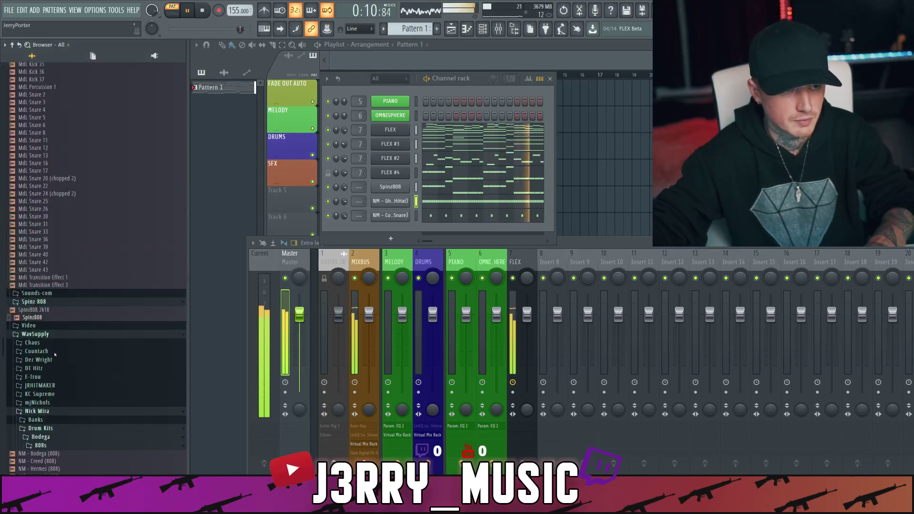
scroll(55, 355, up, 13)
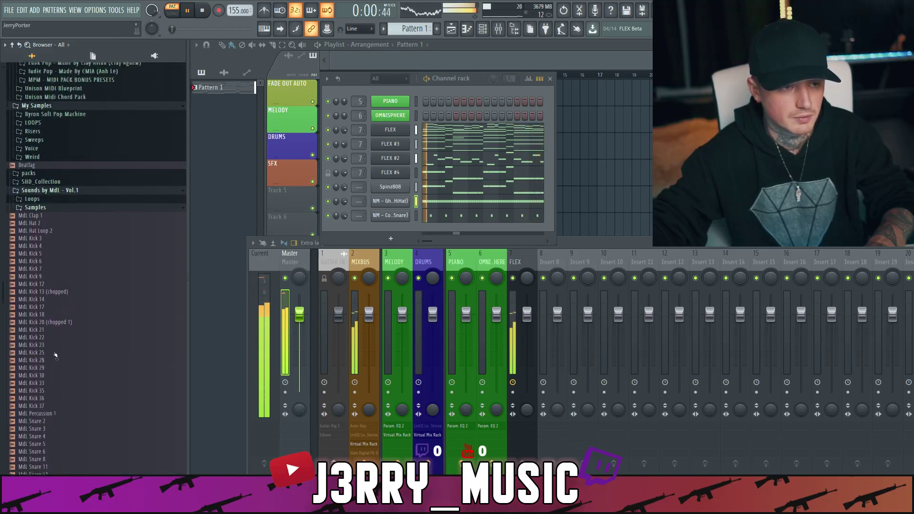
scroll(55, 355, up, 20)
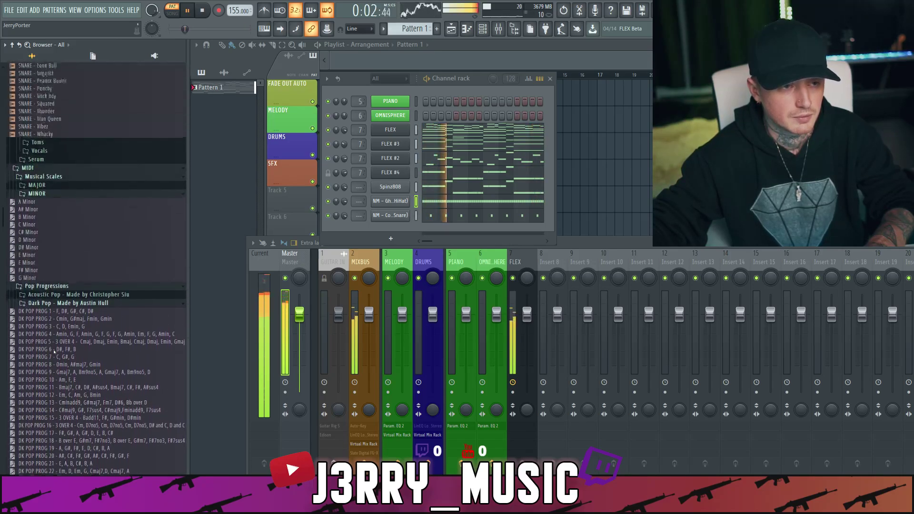
scroll(53, 351, up, 4)
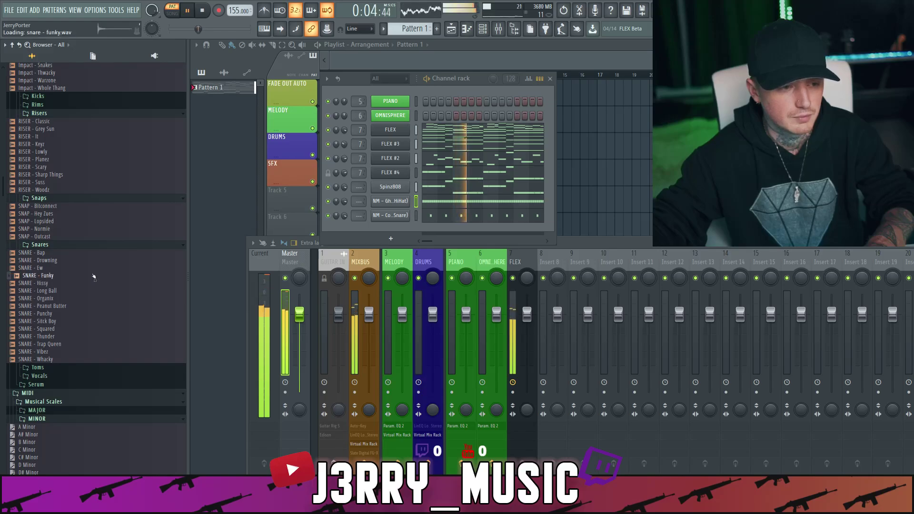
click(93, 263)
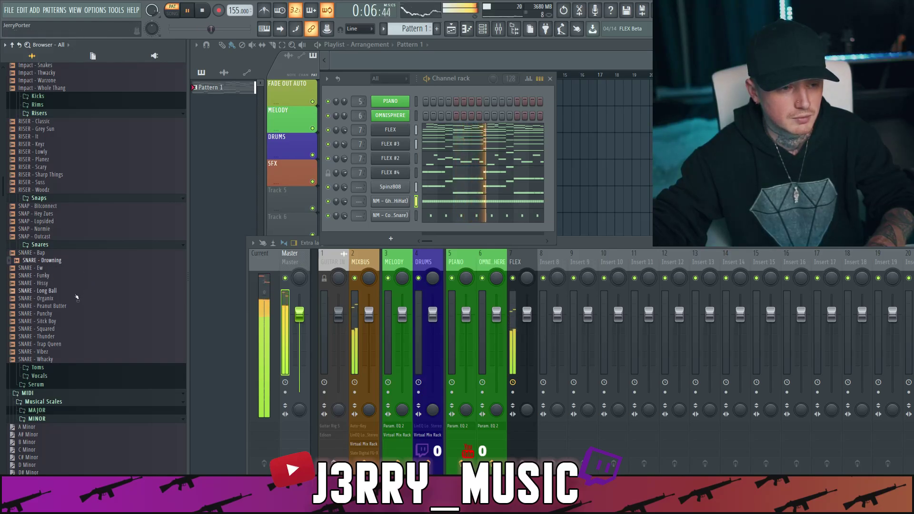
click(74, 308)
click(58, 321)
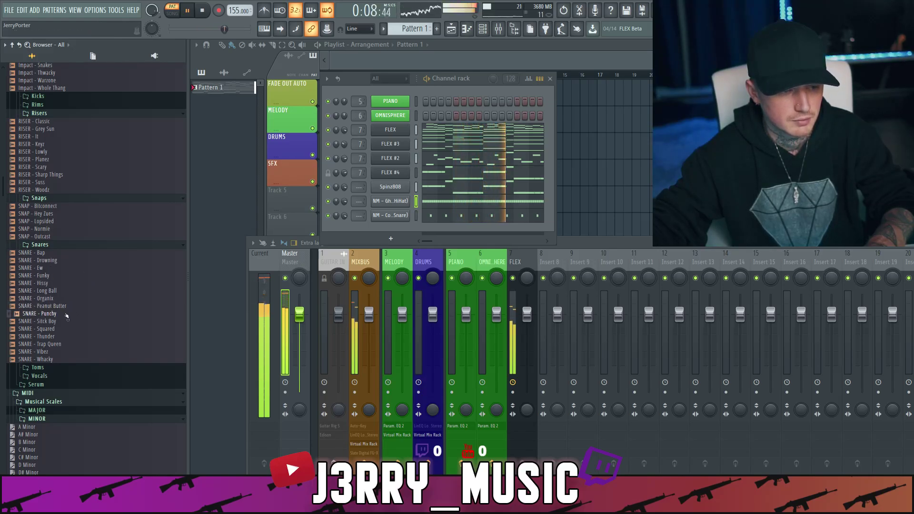
click(64, 322)
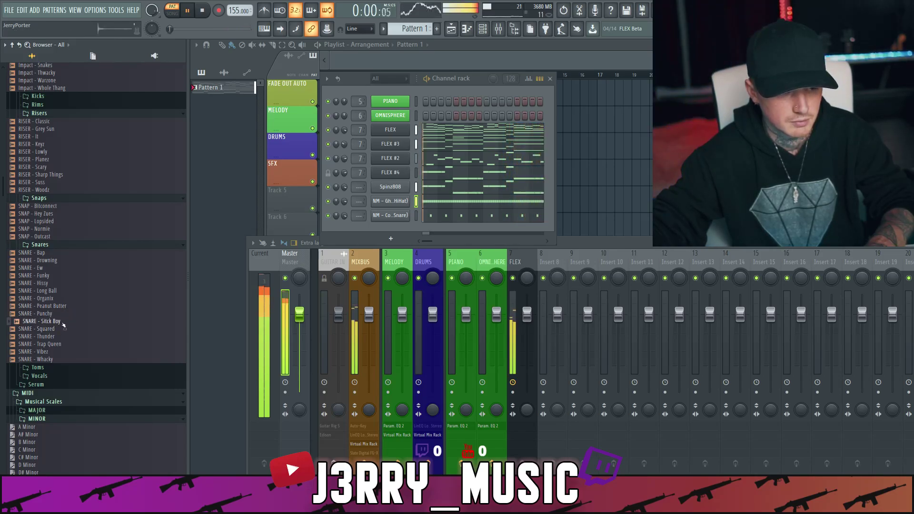
- Add SNARE - Sitck Boy as a new channel and lower its volume to about 56%
drag(64, 323, 260, 234)
key(space)
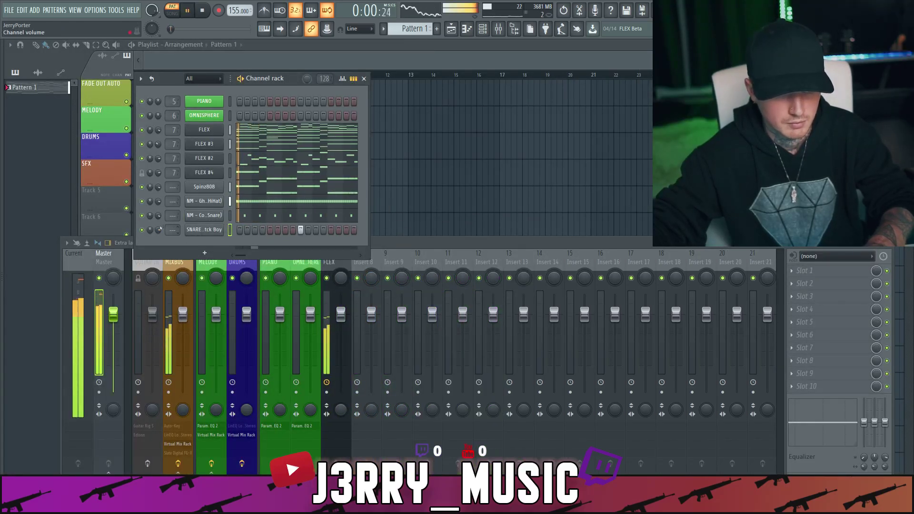
drag(158, 230, 159, 238)
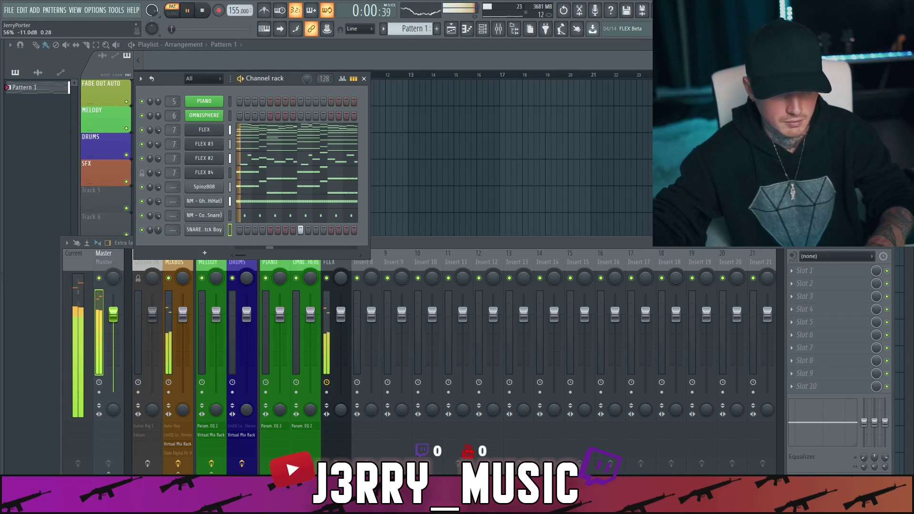
- Convert the Sitck Boy snare to piano roll notes and place C5 hits on beat 3 of bars 1 to 4
right_click(222, 230)
click(235, 230)
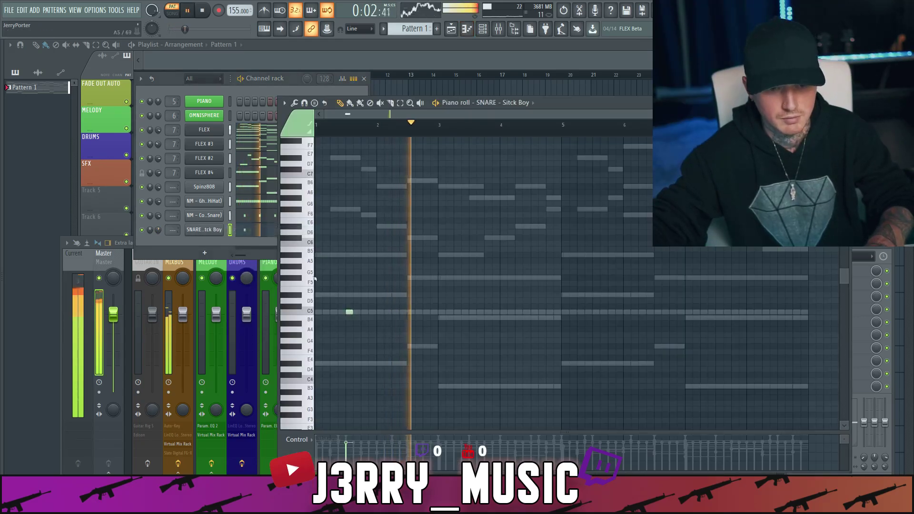
click(396, 312)
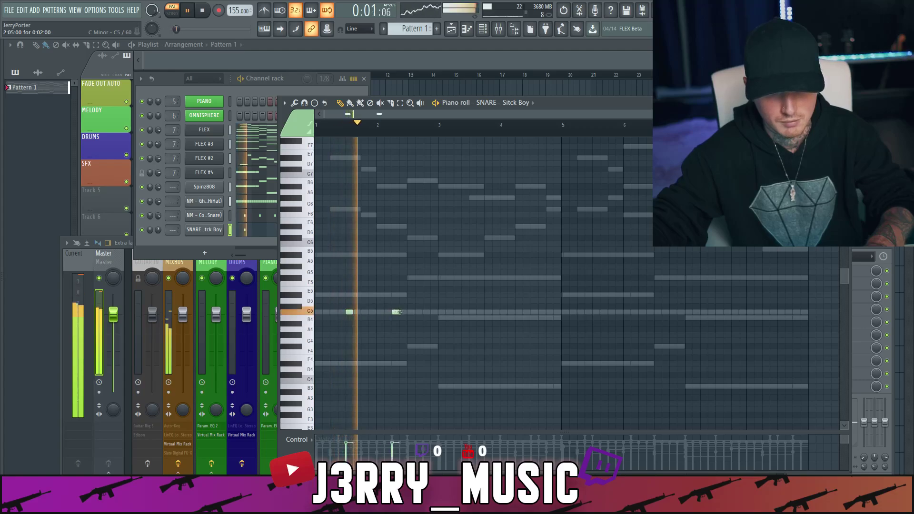
drag(397, 312, 412, 312)
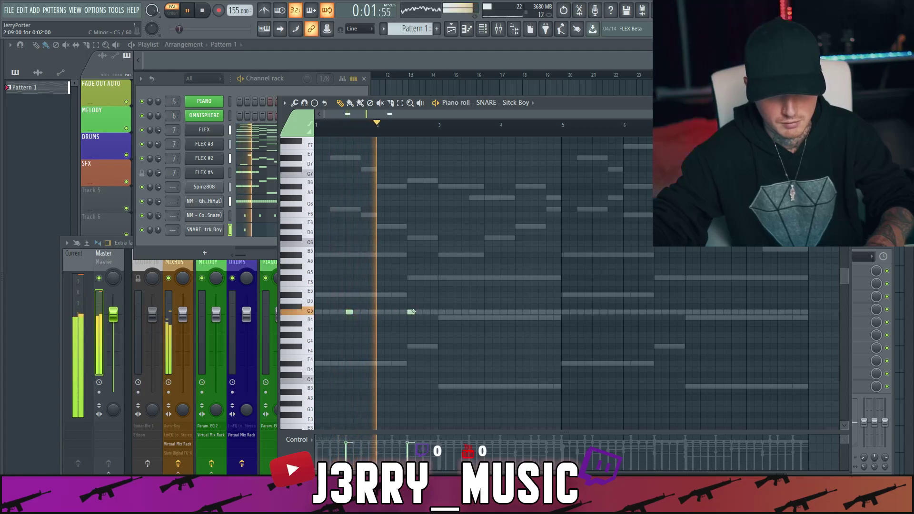
click(472, 312)
click(534, 311)
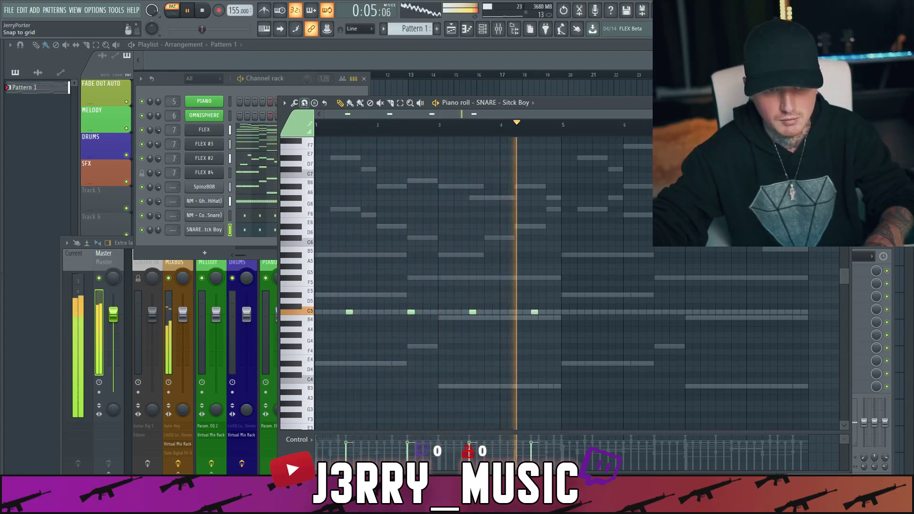
- Duplicate the four Sitck Boy snare notes into bars 5 to 8, restart playback, and close the piano roll
drag(315, 125, 559, 126)
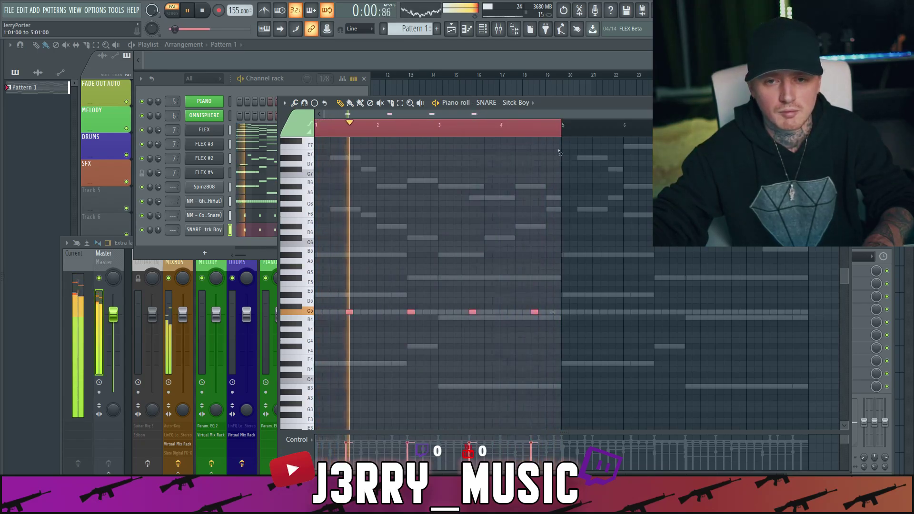
key(ctrl+b)
key(space)
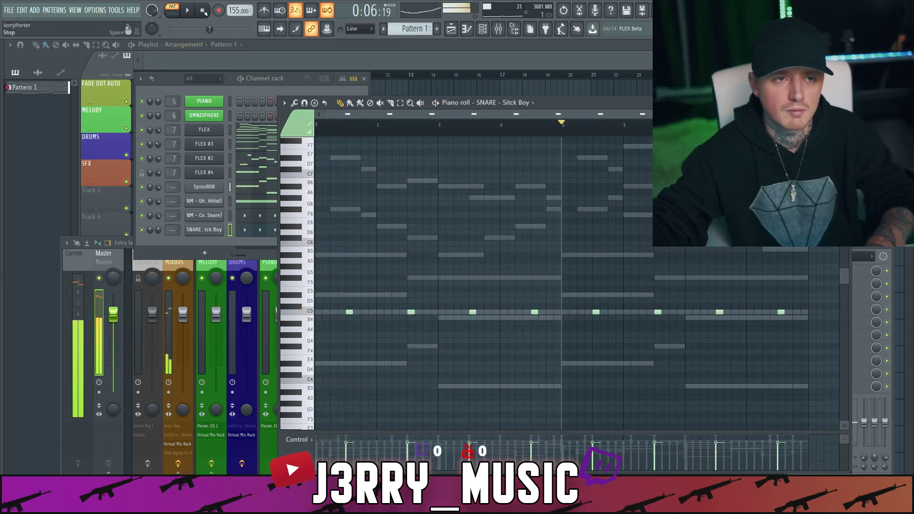
key(space)
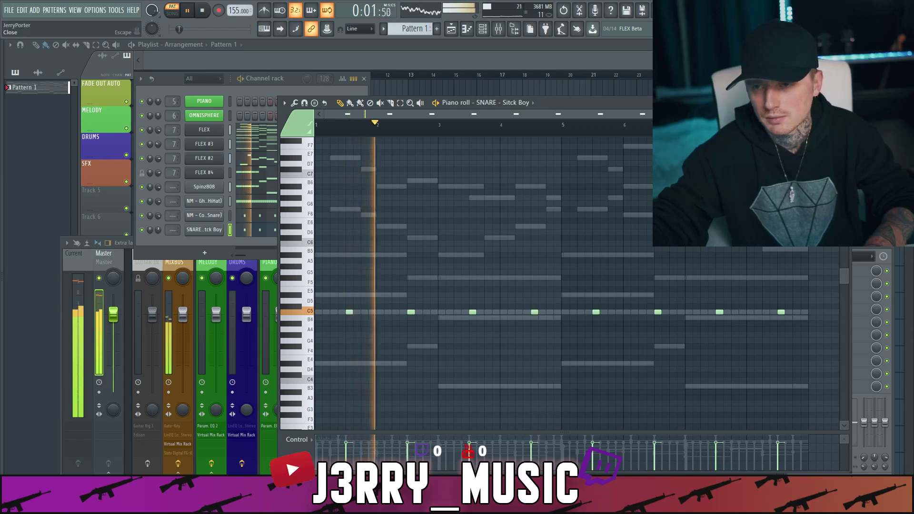
key(F7)
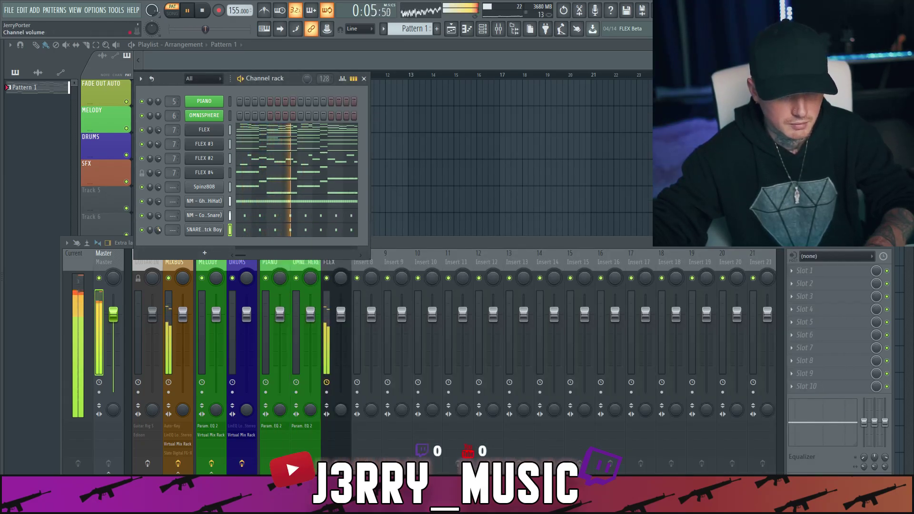
- Preview the Dark Pop snaps, add SNAP - Normie as a new channel, and widen the channel rack to show more steps
key(alt+F8)
scroll(36, 295, up, 2)
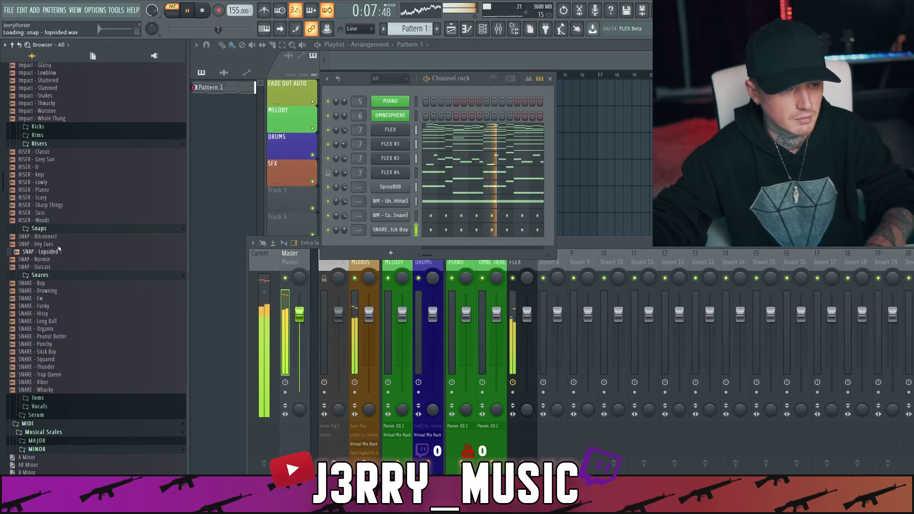
click(61, 237)
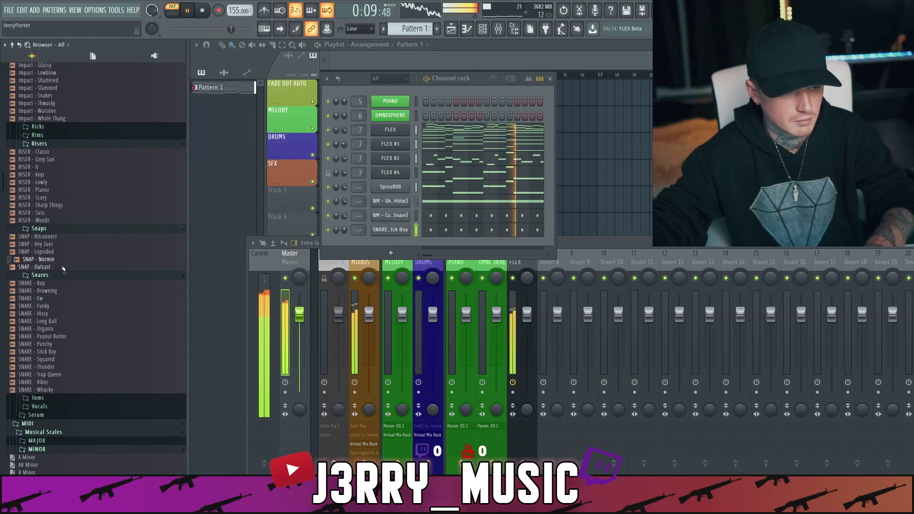
click(63, 260)
drag(63, 263, 793, 216)
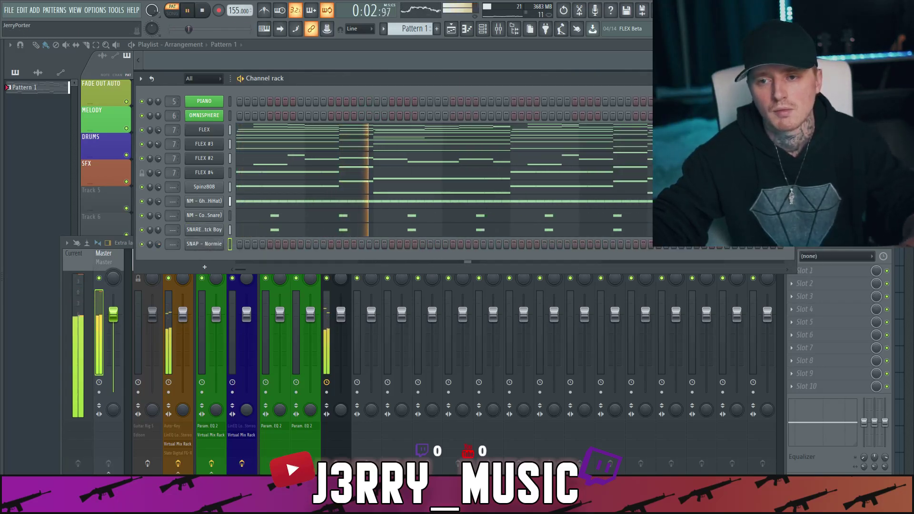
- Place a single C5 note for SNAP - Normie on the last beat of bar 8, and check its sampler settings
right_click(219, 243)
click(250, 244)
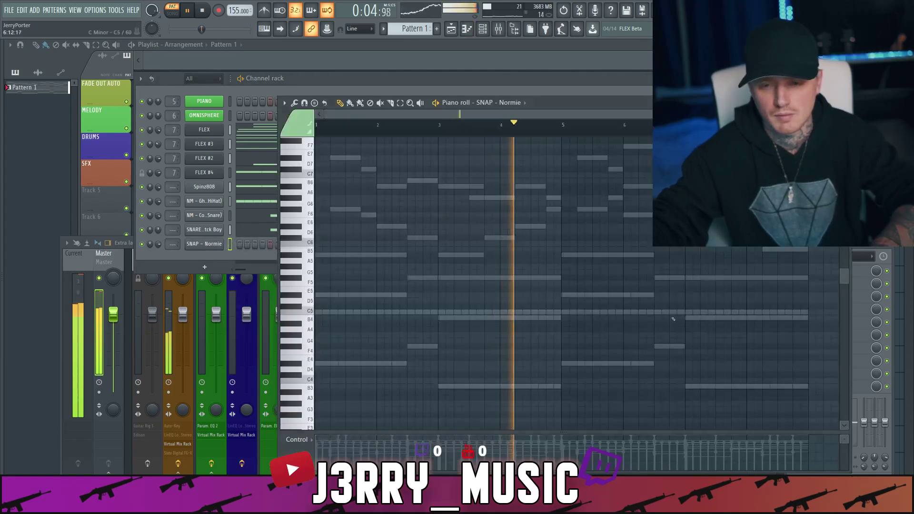
click(548, 312)
drag(547, 312, 752, 309)
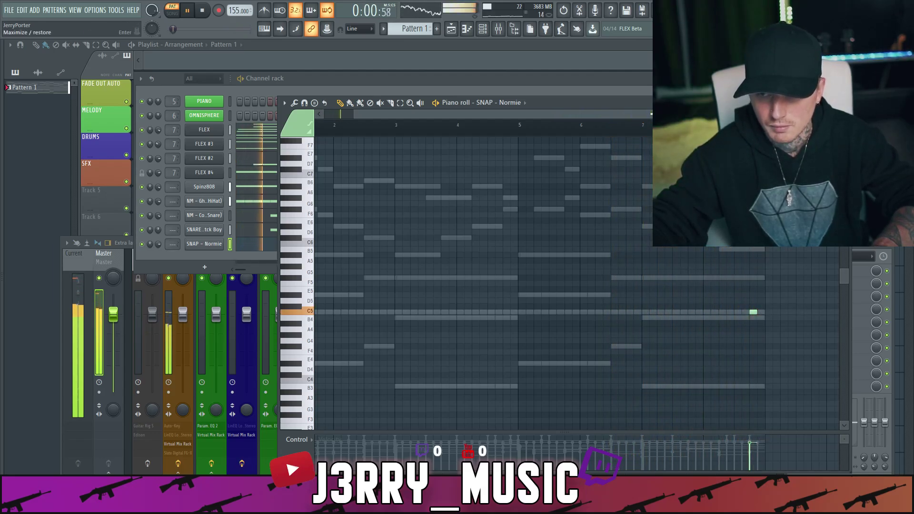
key(F7)
click(204, 243)
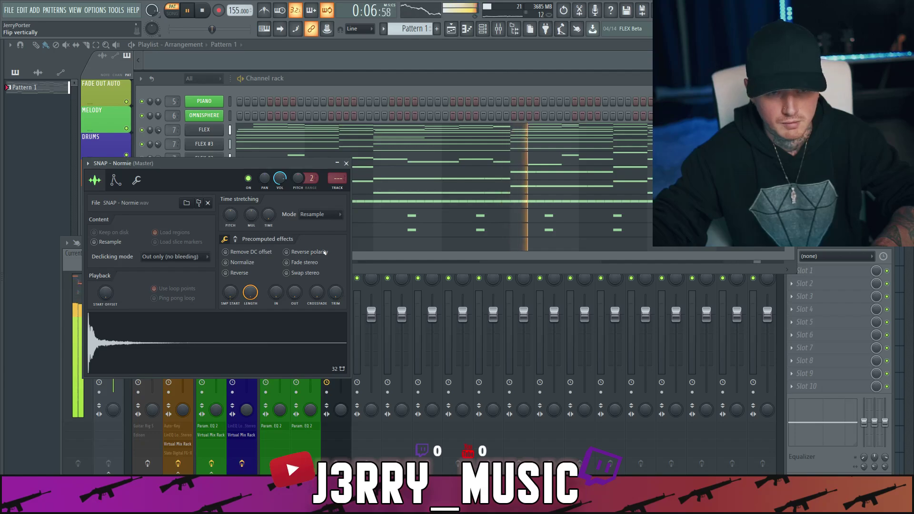
key(Escape)
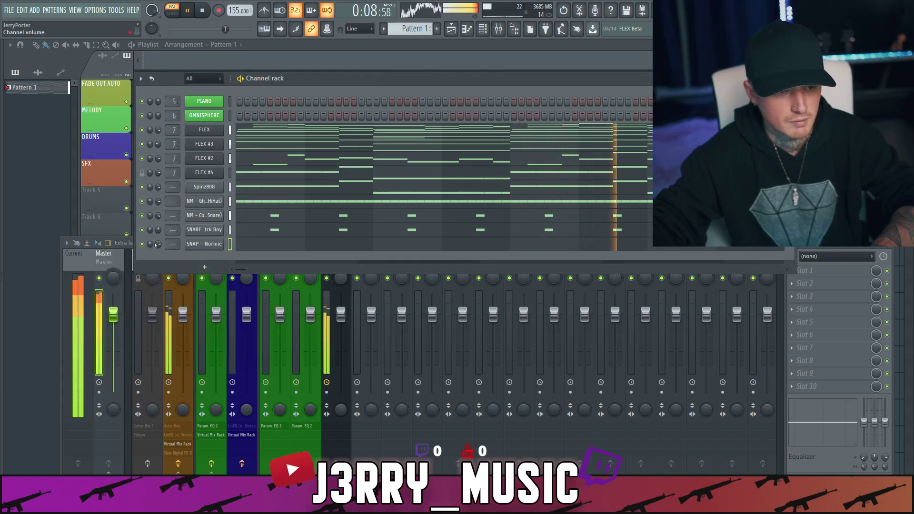
- Find [CC] Tamb in the Percs sample folder and add it as a new channel below SNAP - Normie
key(alt+F8)
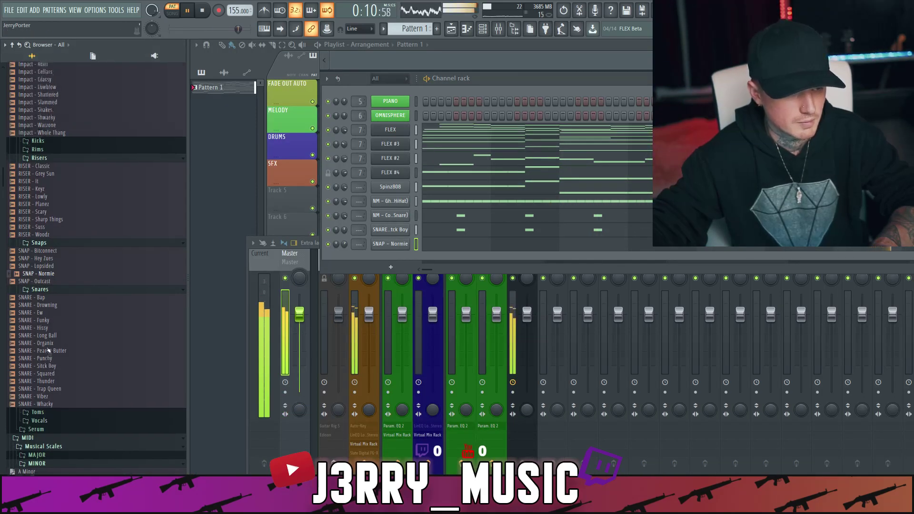
scroll(48, 350, up, 3)
scroll(56, 351, up, 9)
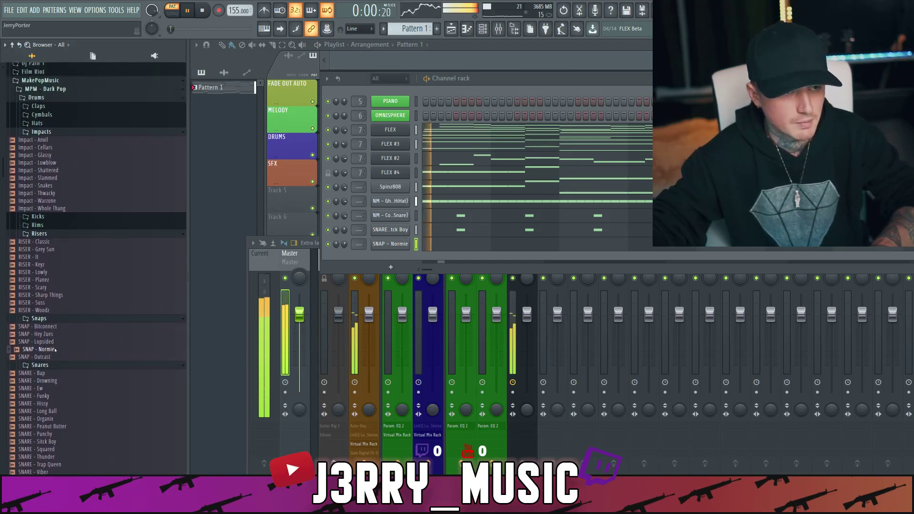
scroll(51, 345, up, 1)
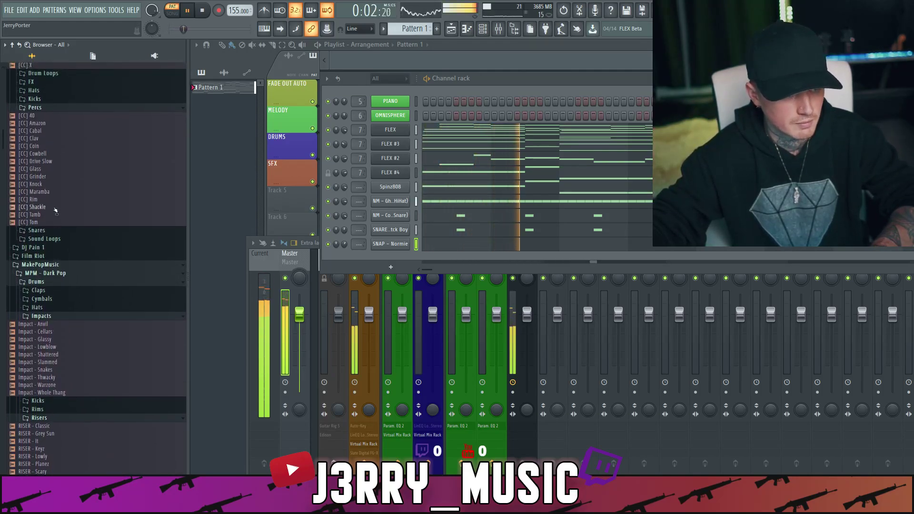
click(53, 215)
drag(52, 217, 205, 259)
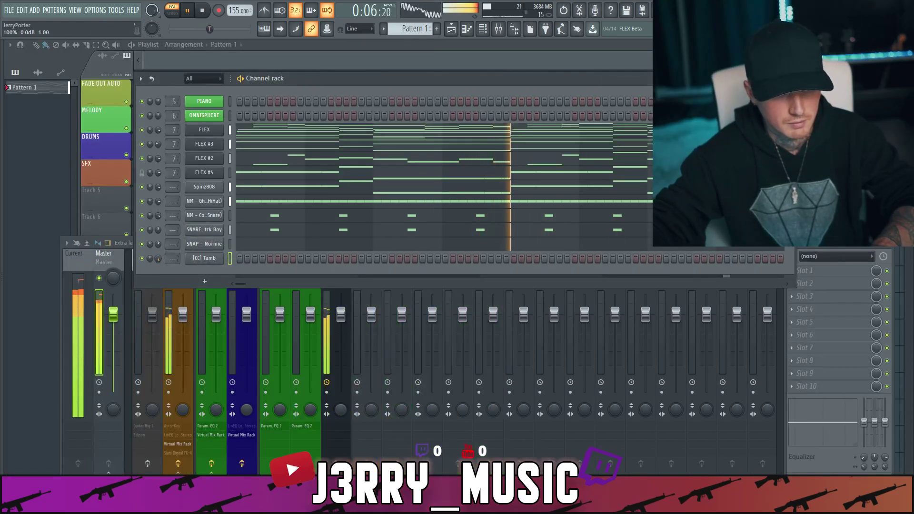
- Place [CC] Tamb hits on step 7 of bar 1 and steps 7 and 11 of bar 3 while playing the pattern
click(254, 258)
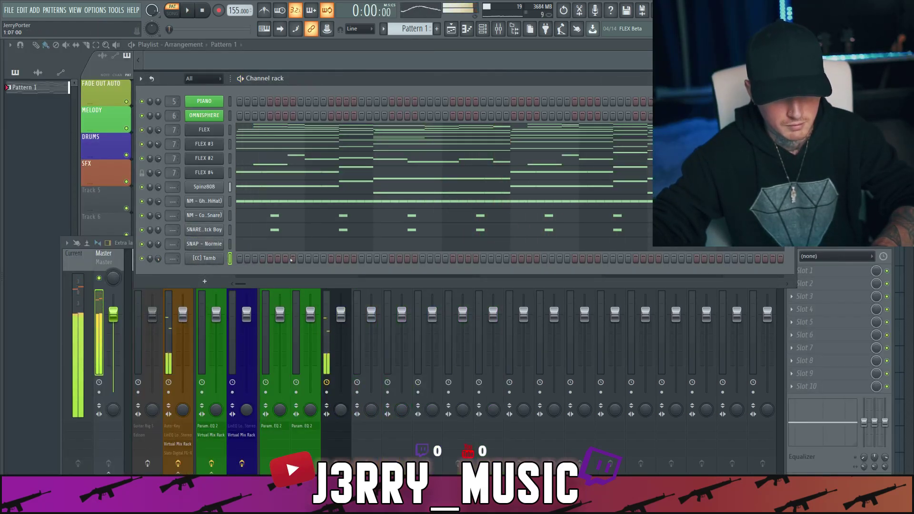
key(space)
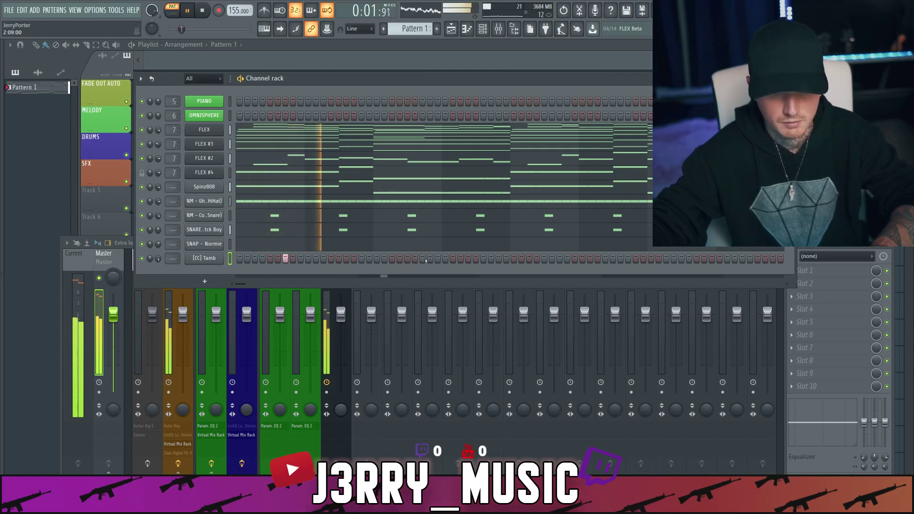
click(529, 259)
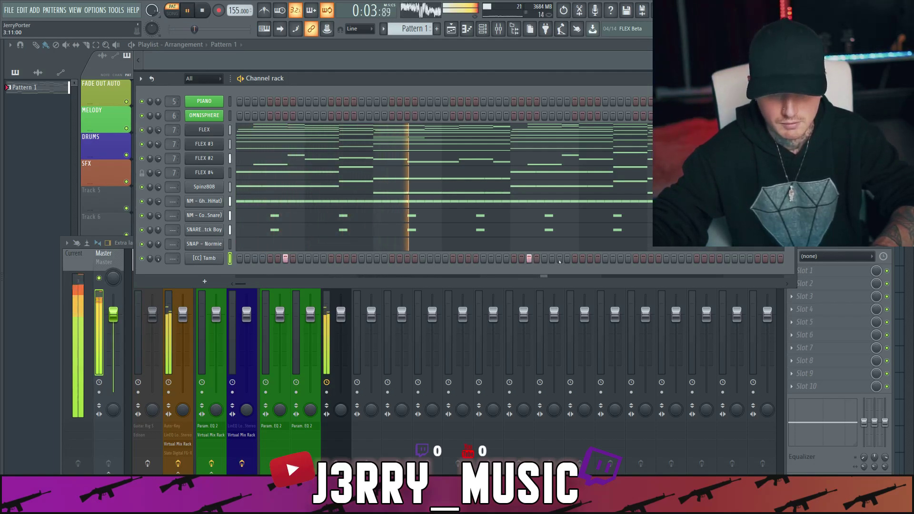
click(559, 258)
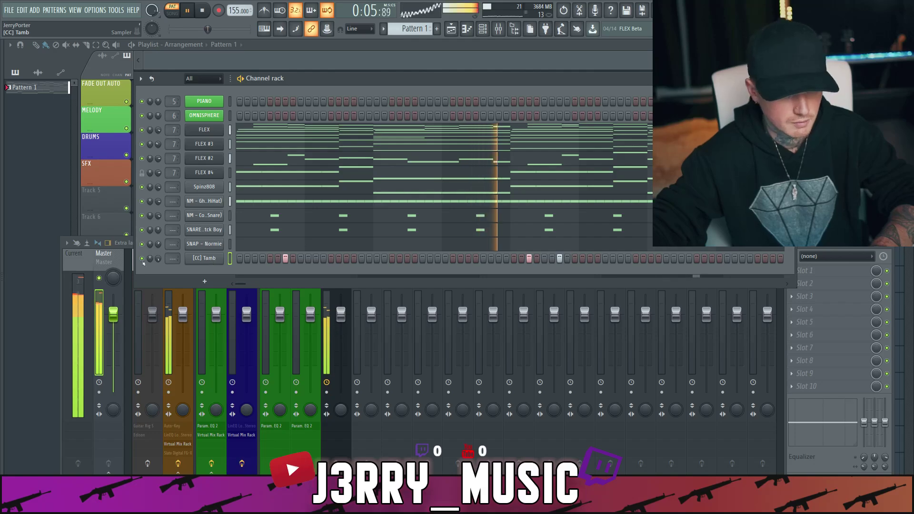
- Preview more percs, add [CC] Rim as a new channel, and place a hit on step 11 of bar 1
key(alt+F8)
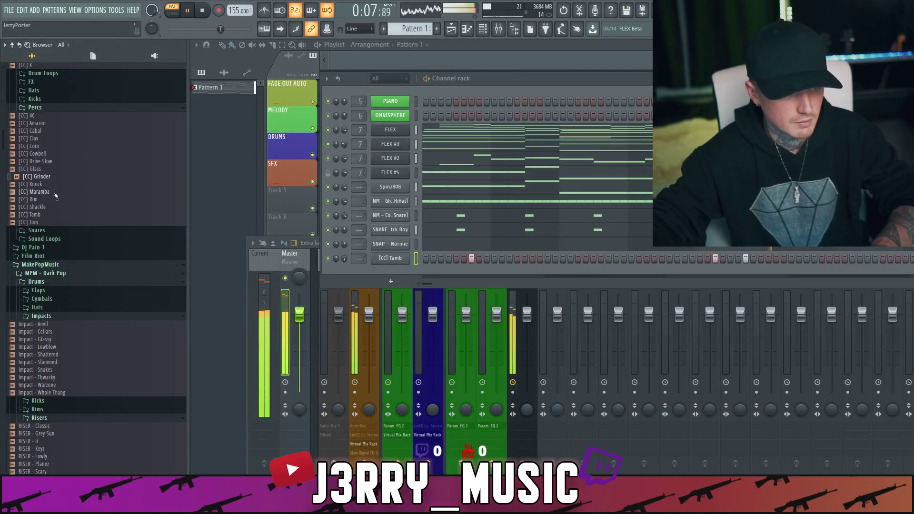
click(55, 199)
drag(279, 240, 205, 291)
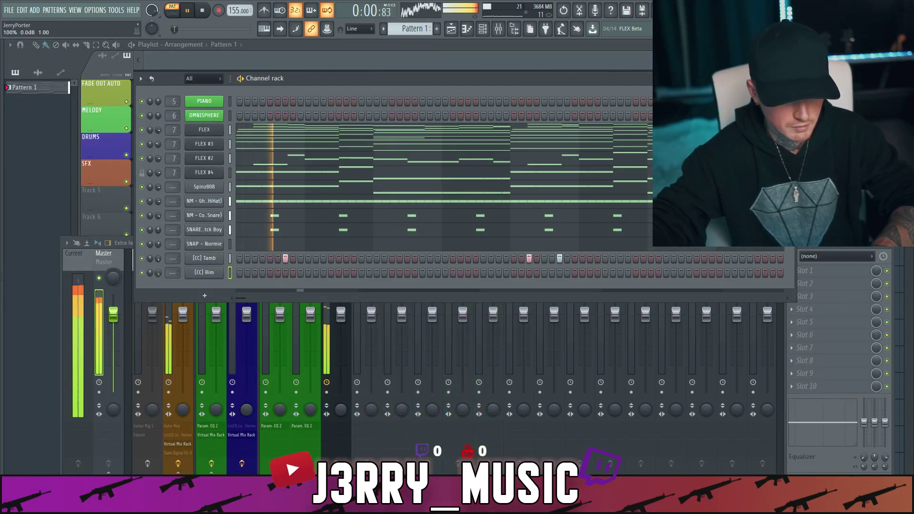
click(315, 273)
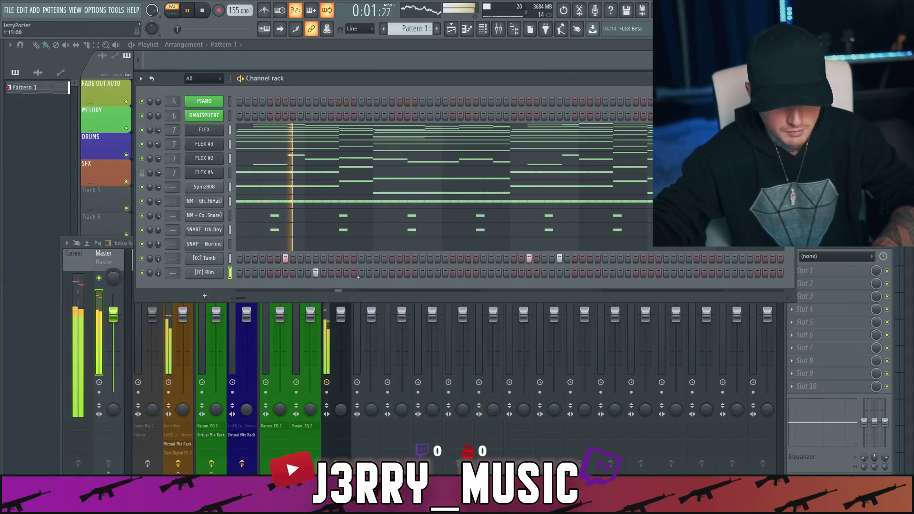
- Add two hits to the [CC] Rim channel, on steps 19 and 51 of the pattern
click(377, 272)
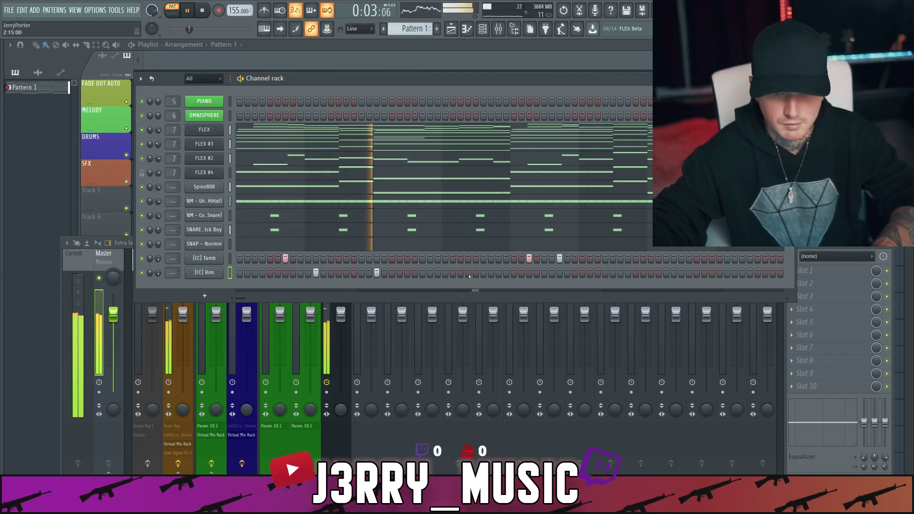
click(620, 272)
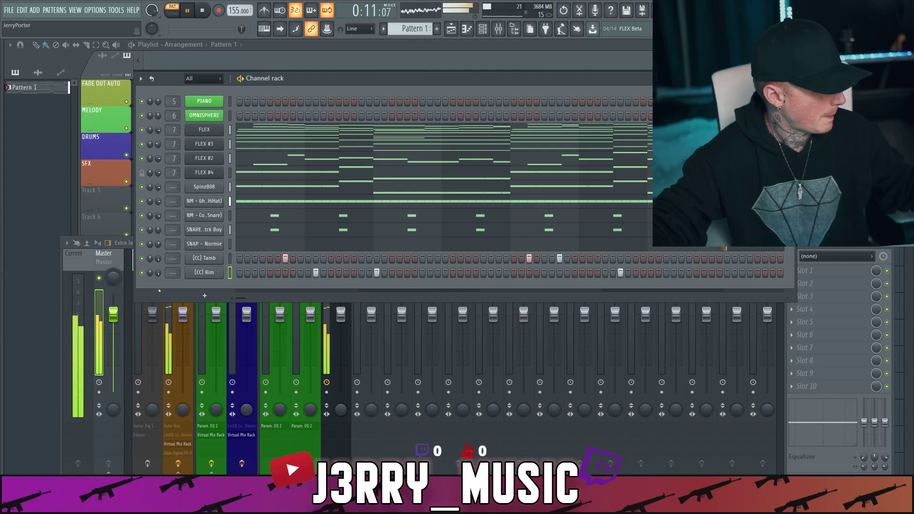
- Stop playback and preview kick samples from the NM Bodega drum kit, including Thoner, Uncharted, Vigilante, Heli and Endless
mouse_move(6, 320)
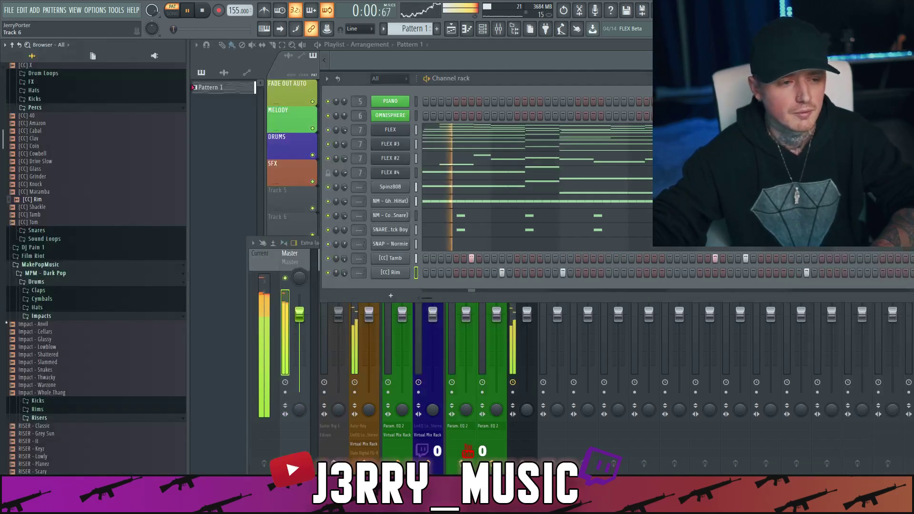
scroll(53, 337, down, 12)
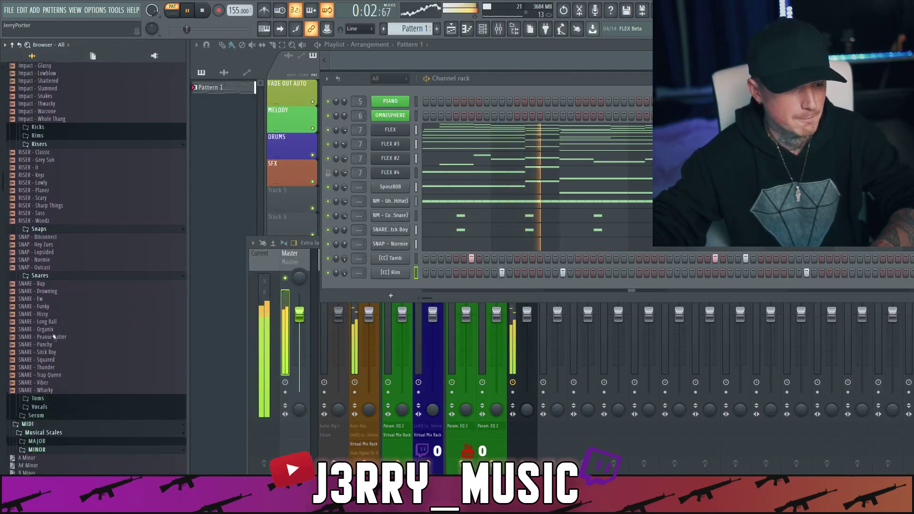
scroll(54, 337, down, 15)
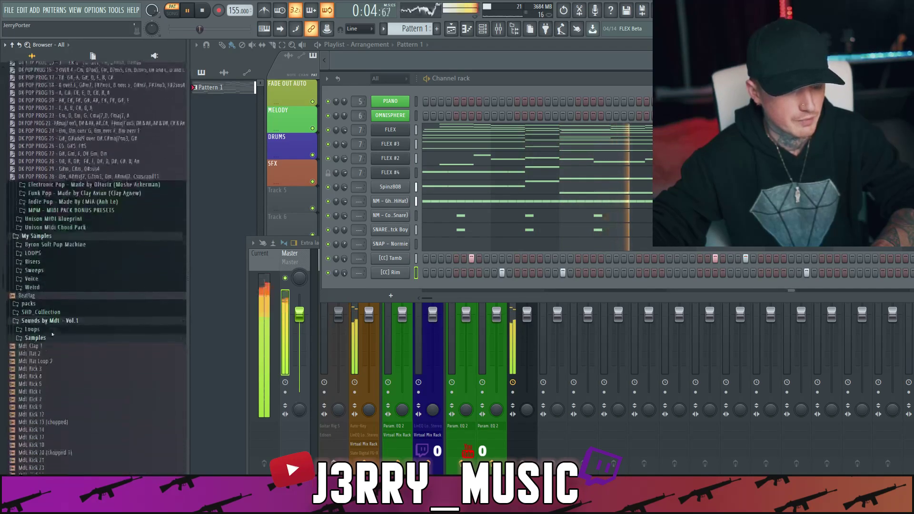
scroll(53, 335, down, 6)
scroll(59, 241, down, 15)
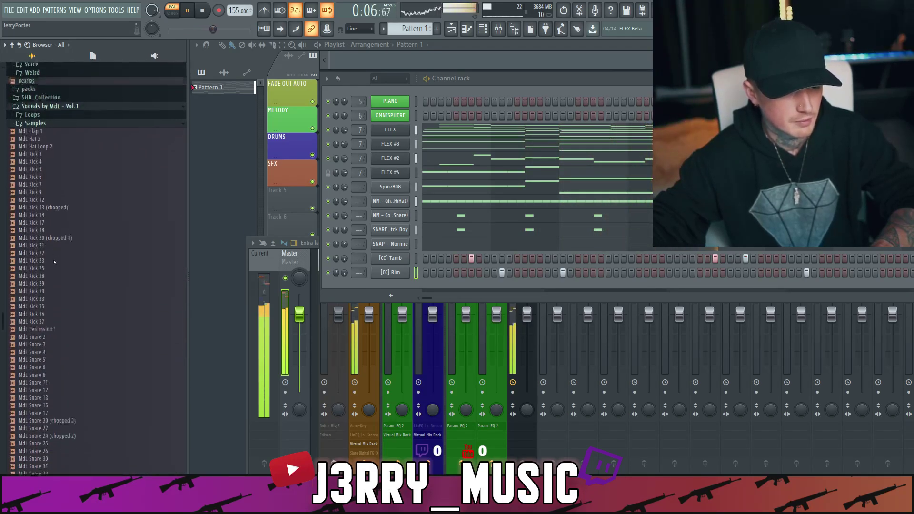
scroll(46, 280, down, 7)
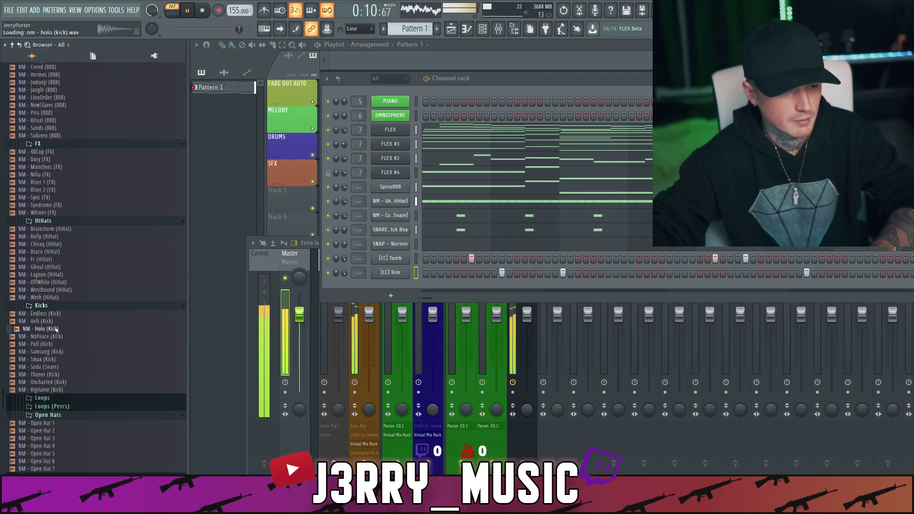
key(space)
click(50, 374)
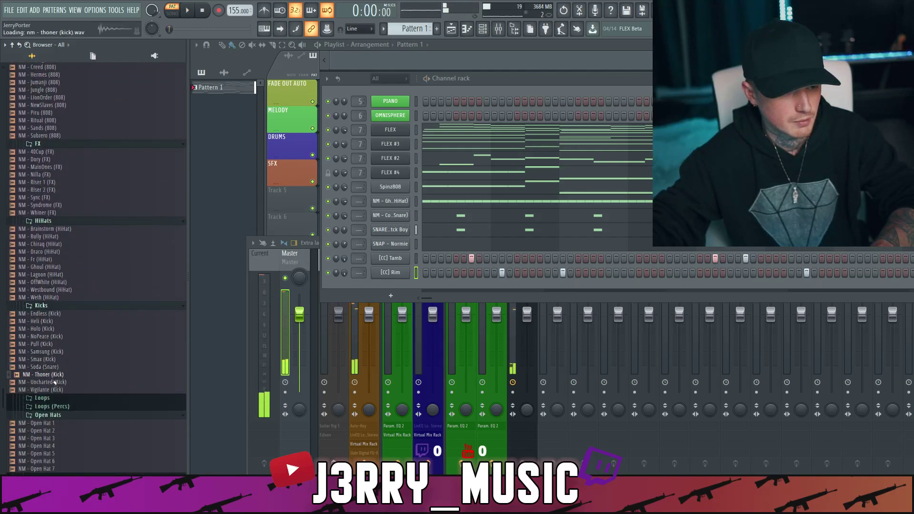
click(54, 381)
click(53, 389)
click(61, 321)
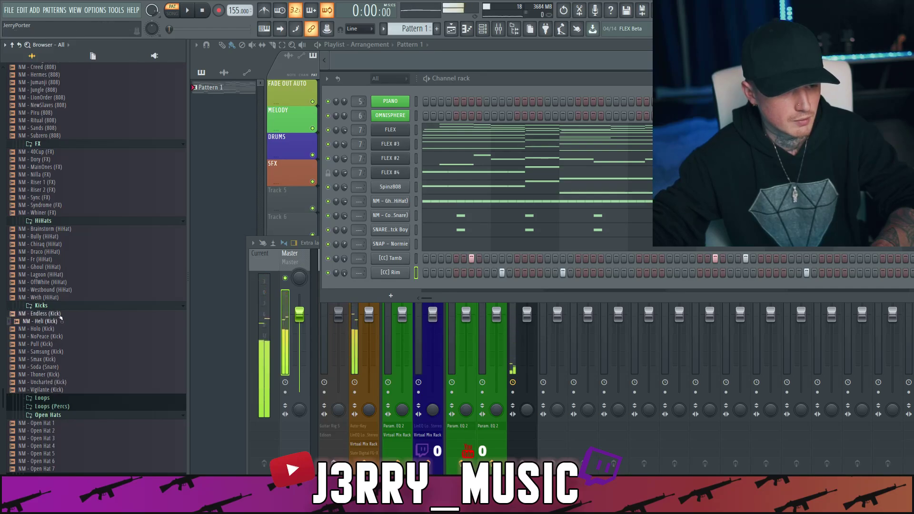
click(48, 314)
- Preview the Haywire kit's kicks and add nm - haley kick as a channel directly below Spinz808
scroll(53, 352, down, 8)
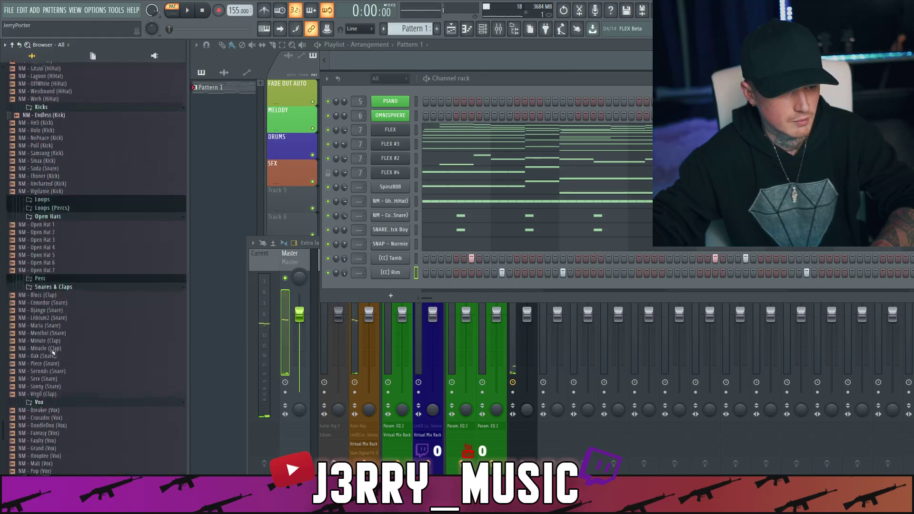
scroll(52, 355, down, 14)
click(52, 357)
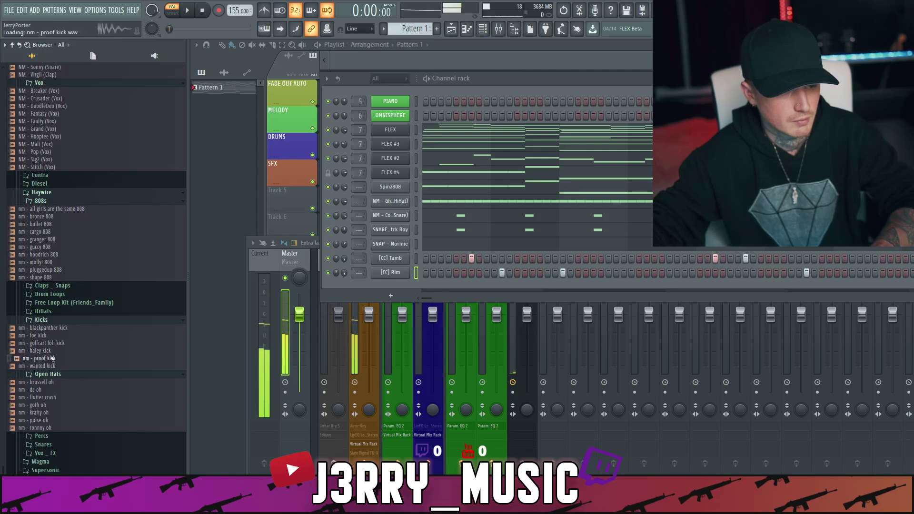
key(Up)
key(Up)
key(Up)
key(Up)
drag(48, 352, 221, 196)
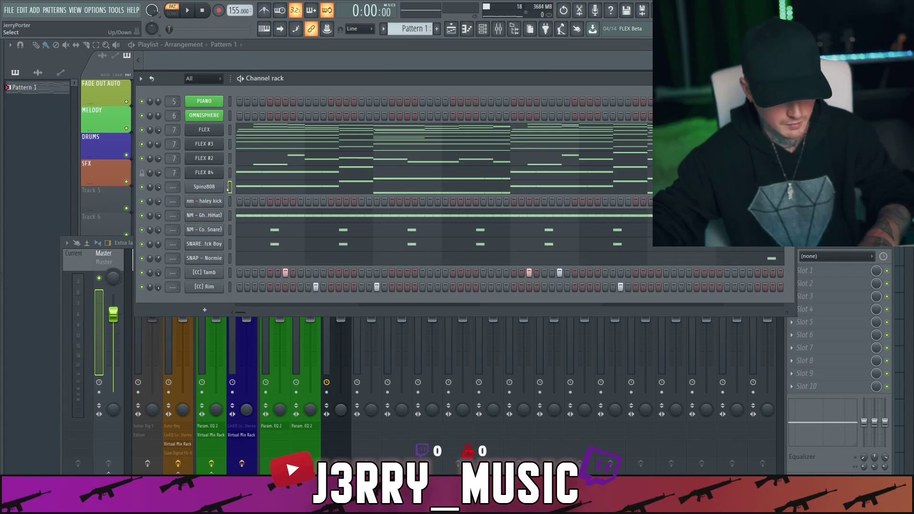
- Paste the copied Spinz808 notes into the nm - haley kick channel and limit them all to C5
key(ctrl+v)
click(258, 202)
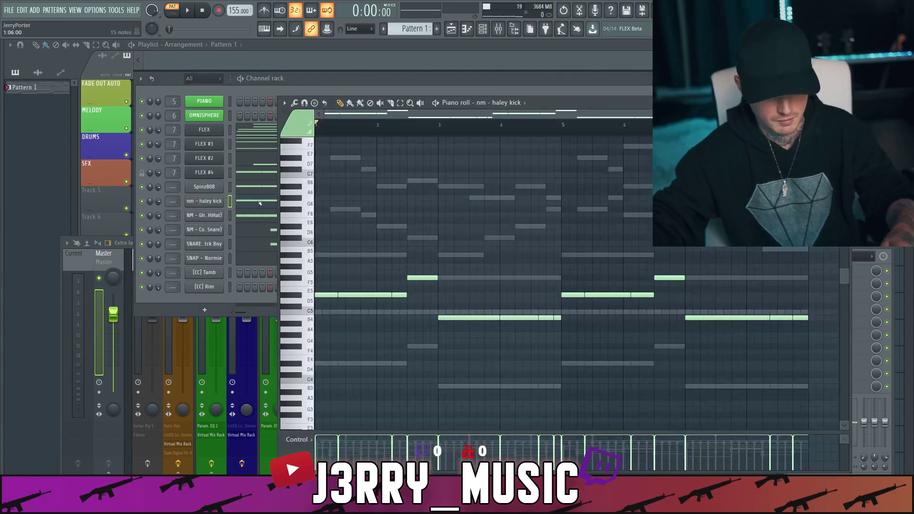
key(alt+k)
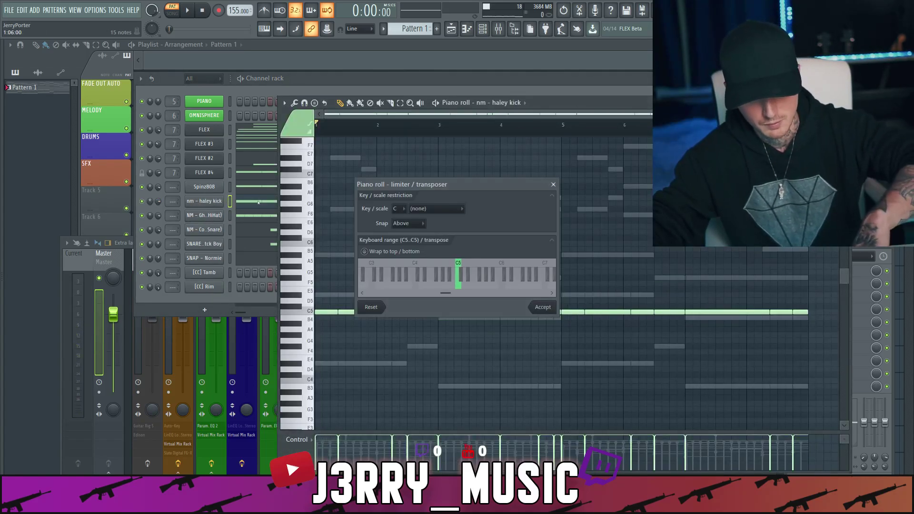
click(536, 307)
- Close the piano roll and play the pattern to hear the new kick in the beat
key(space)
key(F7)
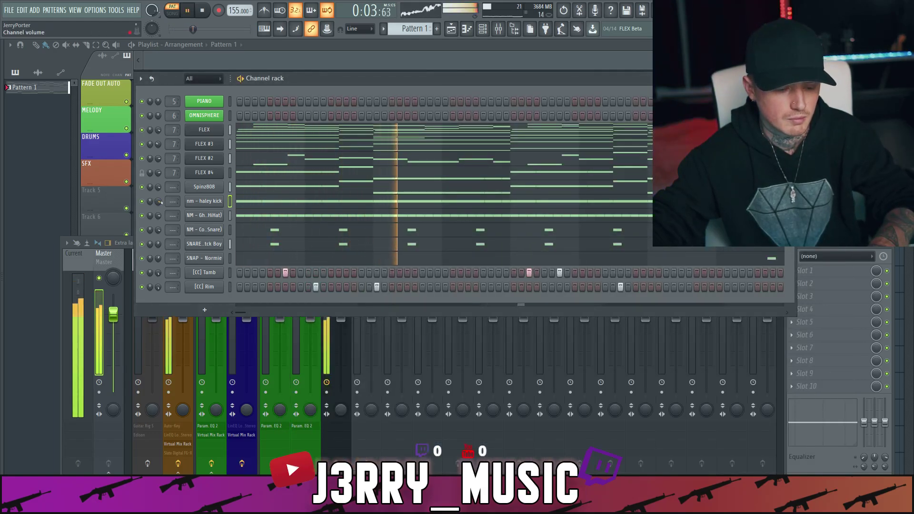
key(space)
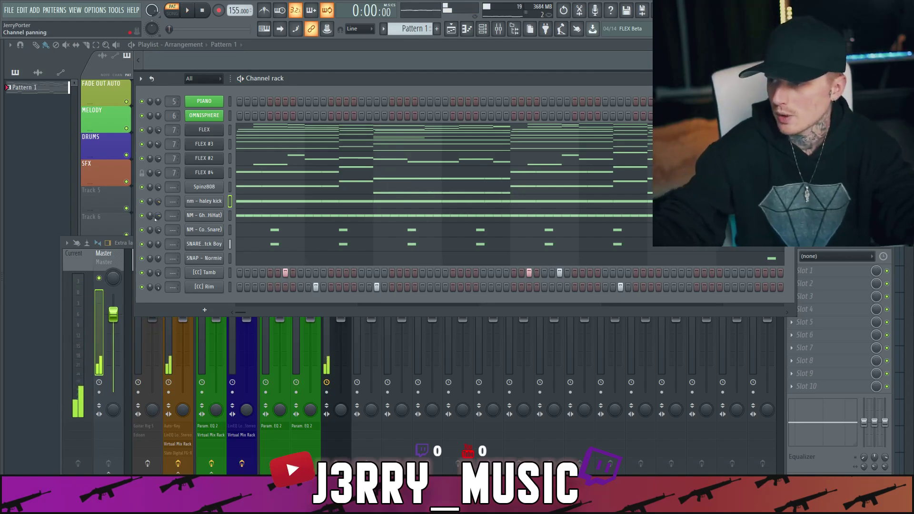
- Solo the Spinz808 channel and inspect its note pattern
right_click(149, 186)
key(Escape)
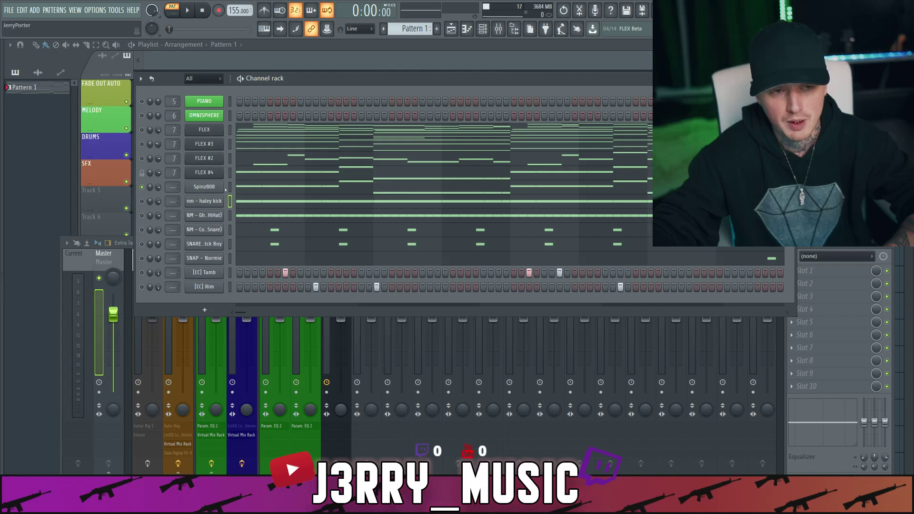
click(262, 189)
click(262, 190)
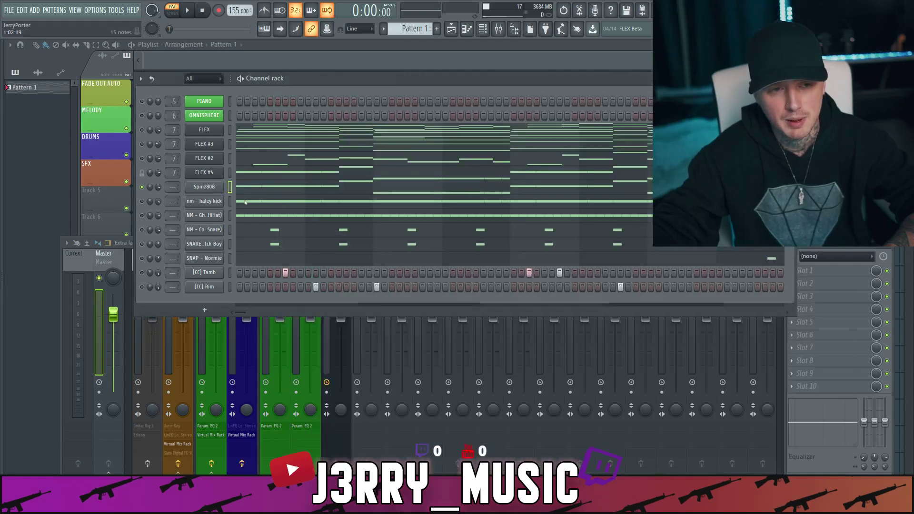
- Try transposing the nm - haley kick notes by +5 in the limiter, and set them back to C5
click(258, 202)
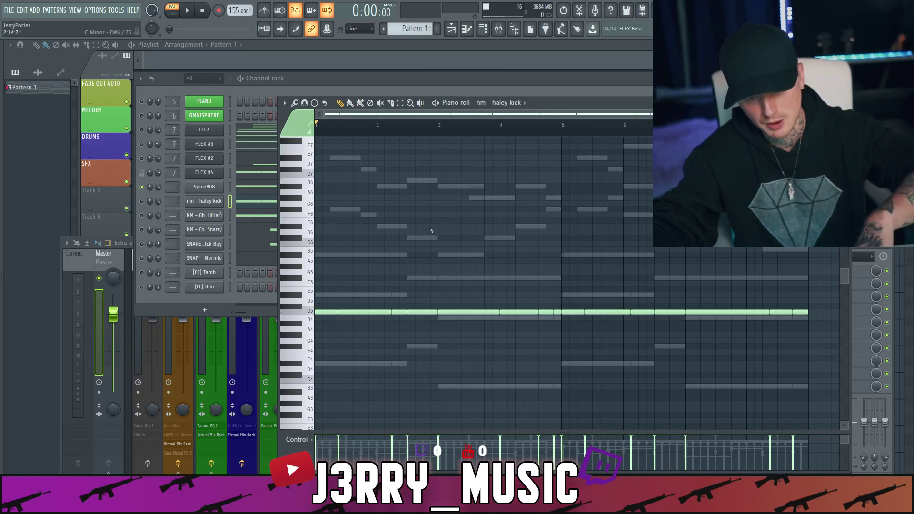
key(alt+k)
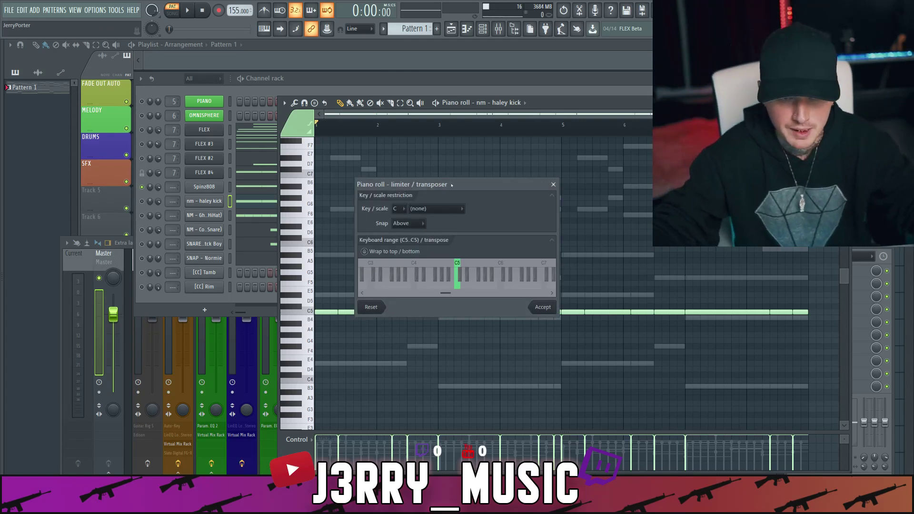
drag(451, 185, 476, 160)
click(489, 243)
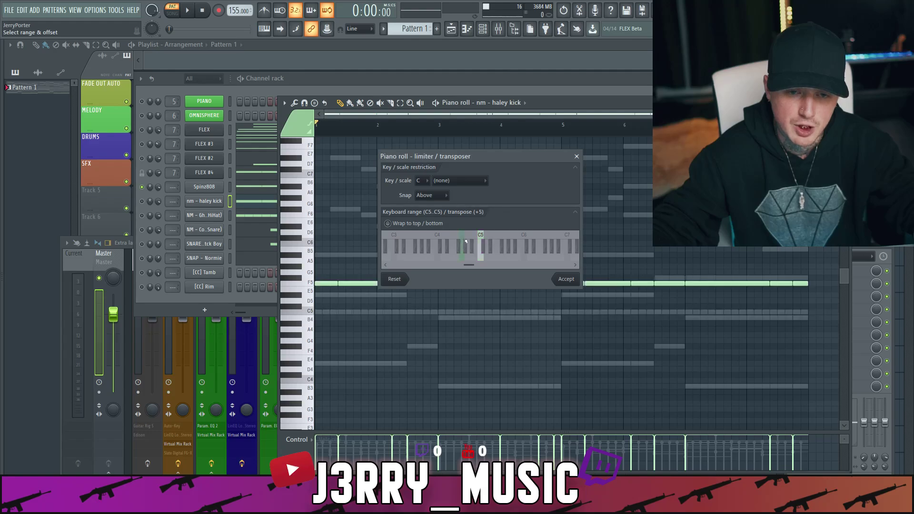
click(482, 238)
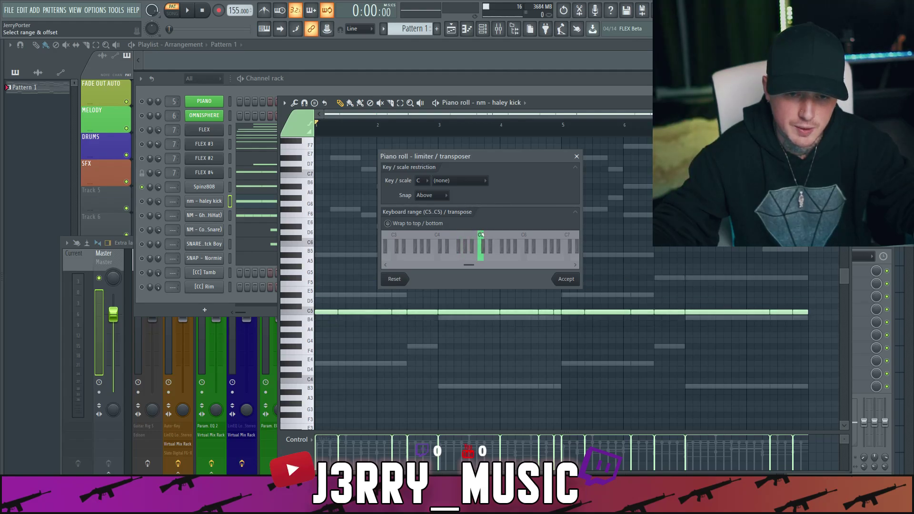
click(562, 279)
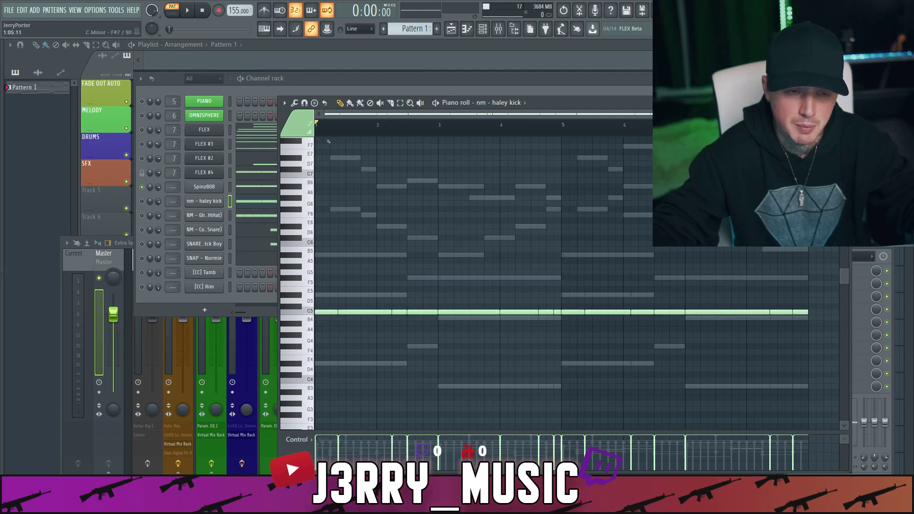
- Open the nm - haley kick notes in the piano roll and listen to the soloed Spinz808
click(258, 165)
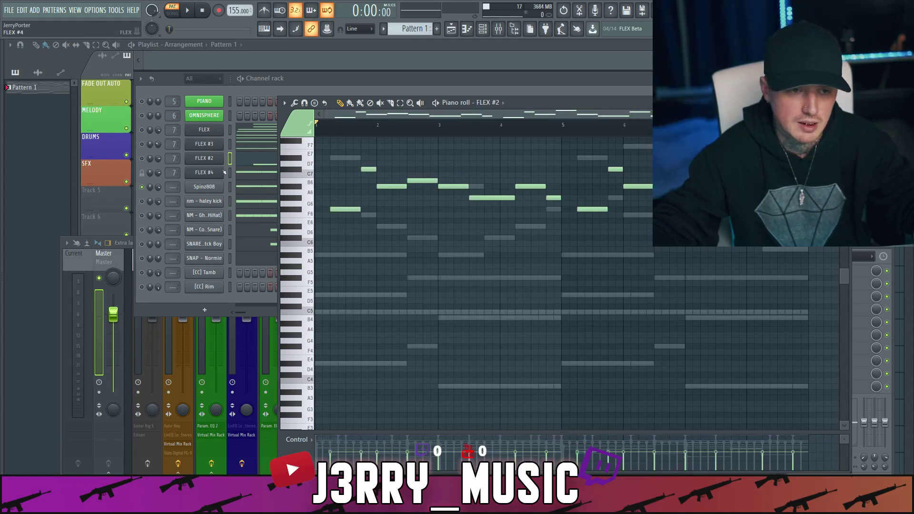
click(218, 201)
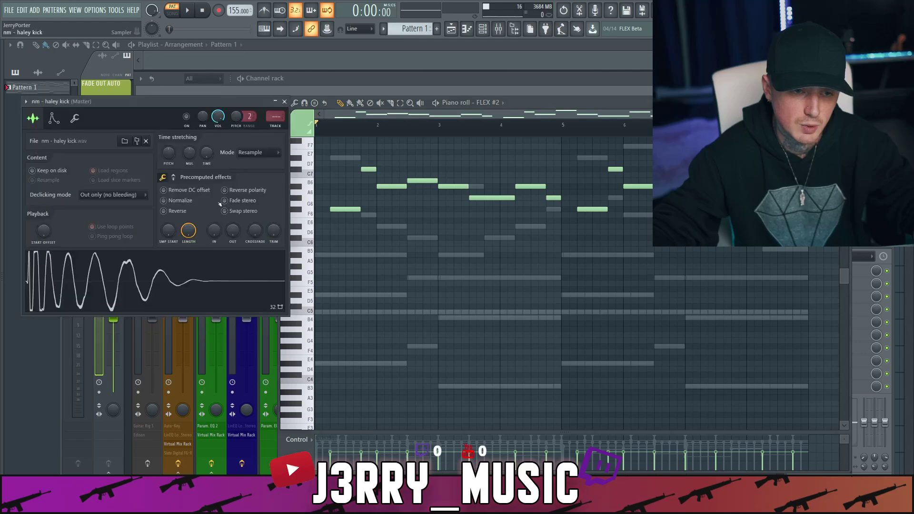
click(285, 102)
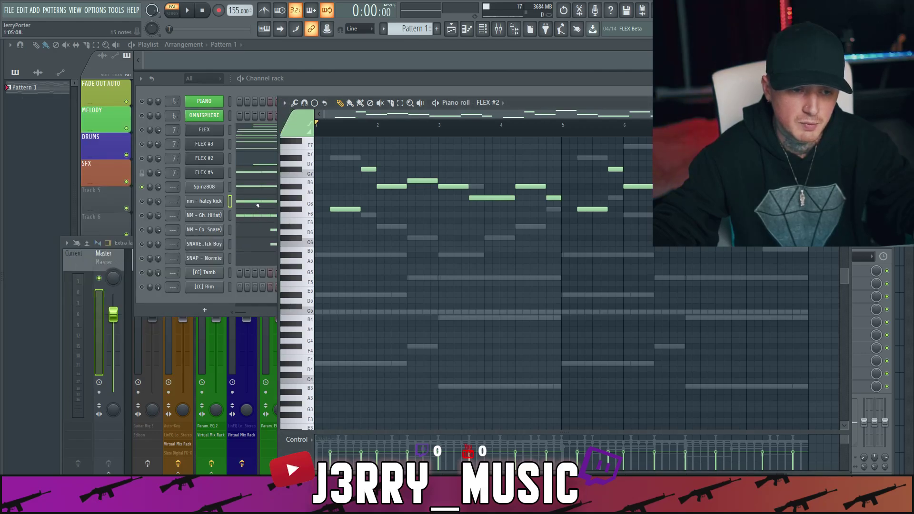
click(257, 202)
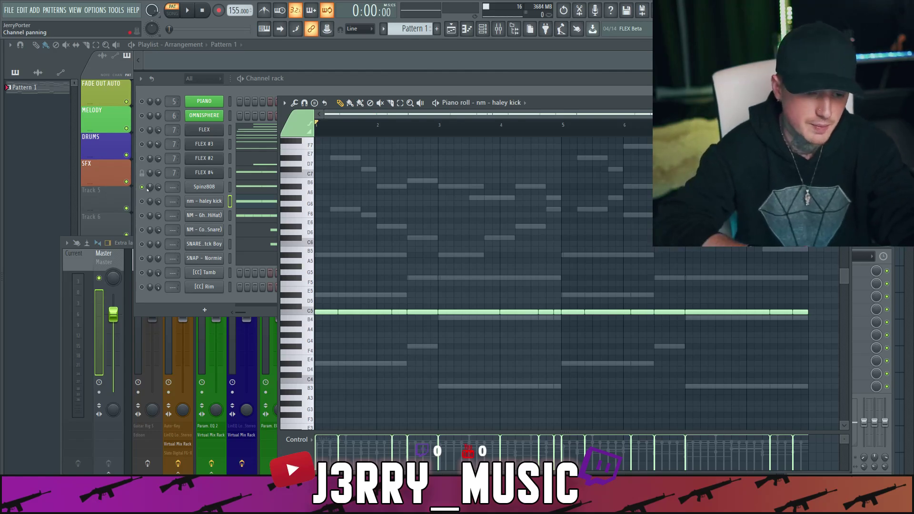
key(space)
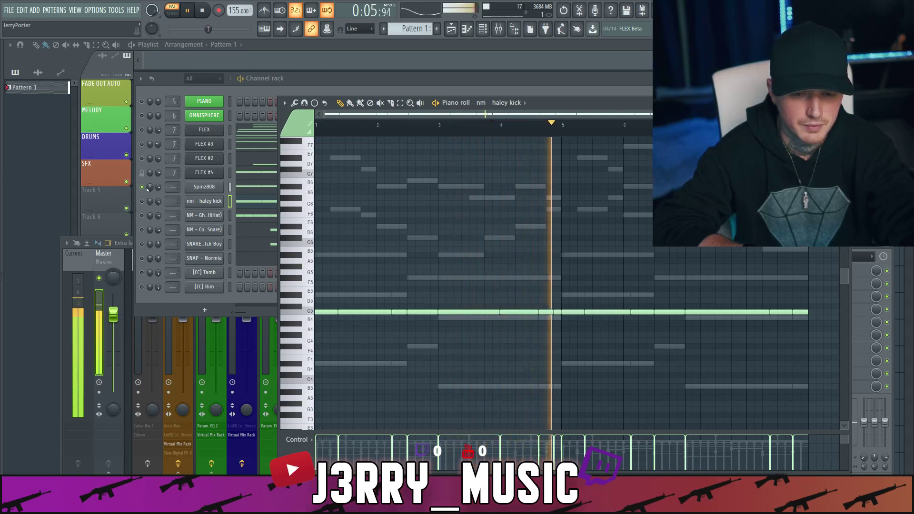
key(space)
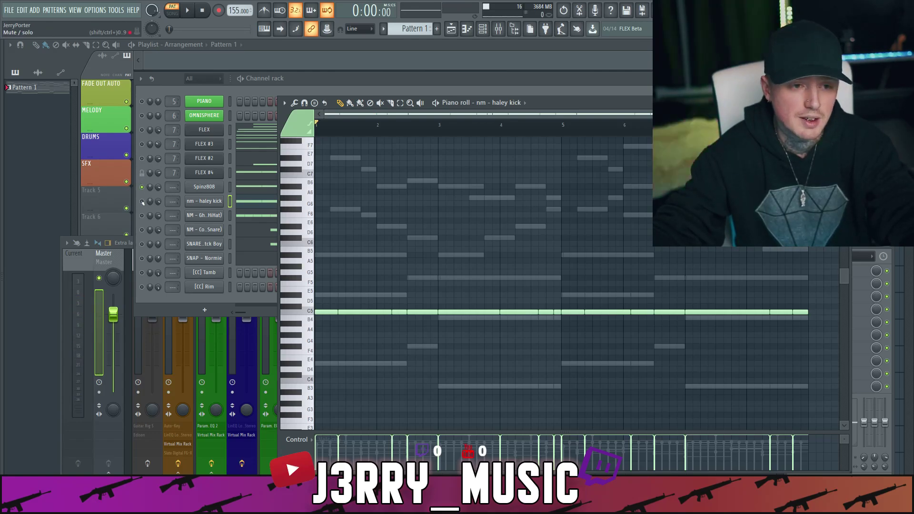
- Unmute the nm - haley kick channel and listen to it together with Spinz808
click(142, 202)
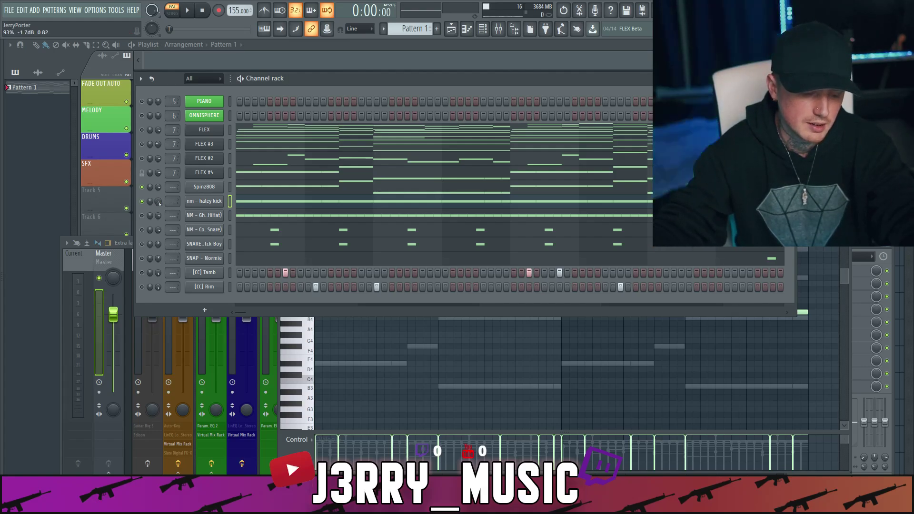
key(space)
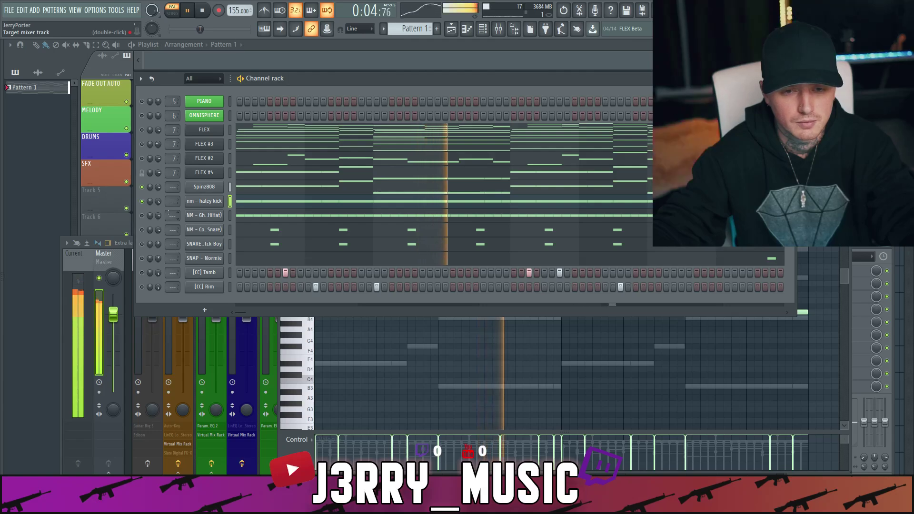
key(space)
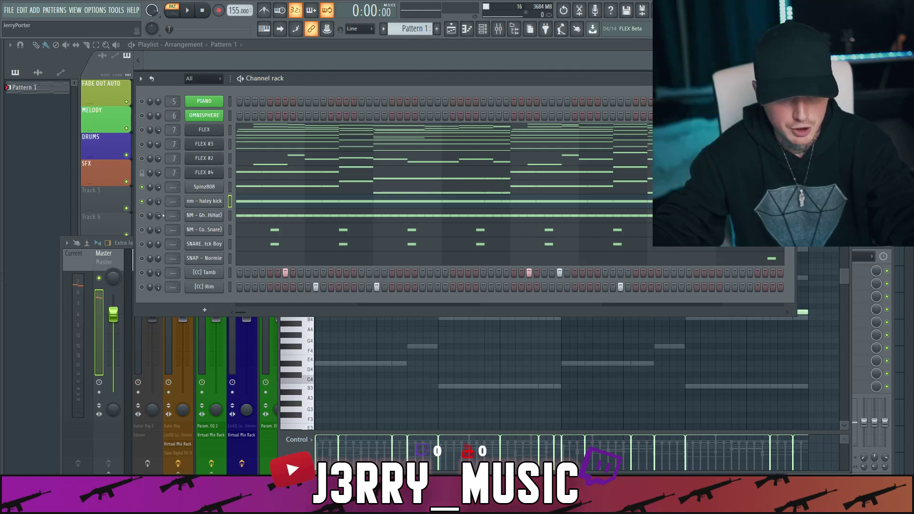
- Find the Bodega kit's hi-hats in the browser and preview the Chiraq and Ghoul samples
key(alt+F8)
scroll(11, 309, up, 5)
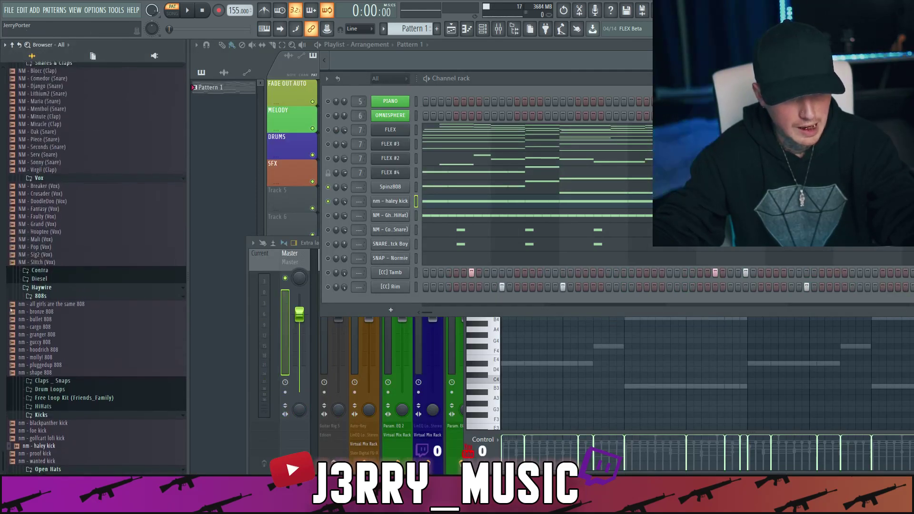
scroll(10, 309, up, 10)
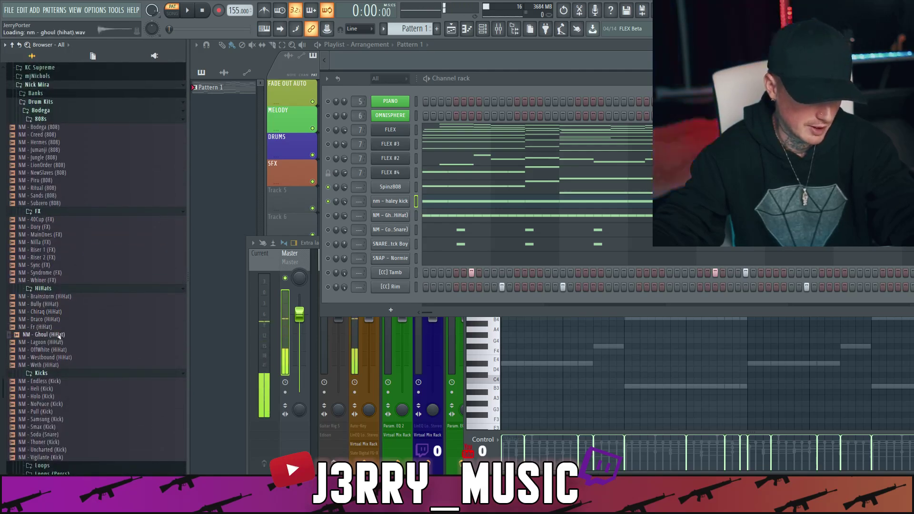
click(61, 312)
click(62, 335)
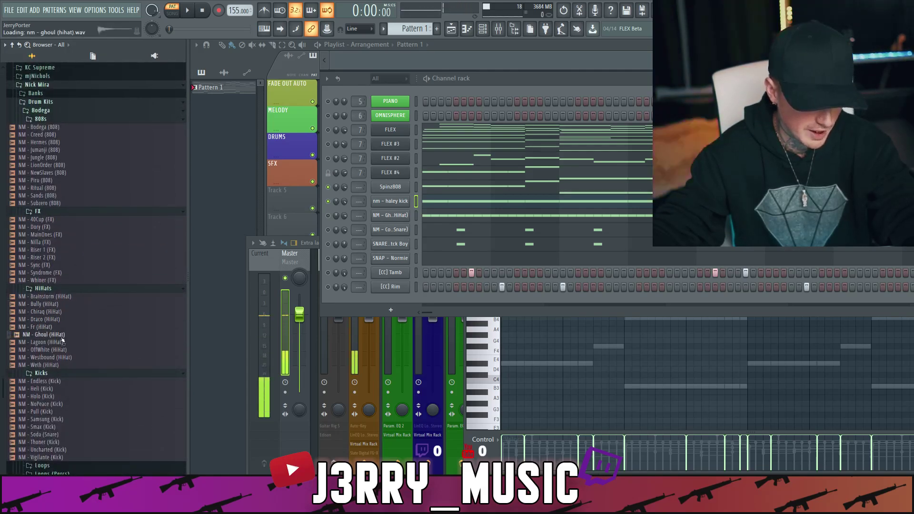
- Preview more Bodega hi-hats, add NM - Draco as a channel below the haley kick, and paste the copied notes into it
click(62, 341)
click(62, 334)
click(59, 327)
drag(59, 319, 215, 212)
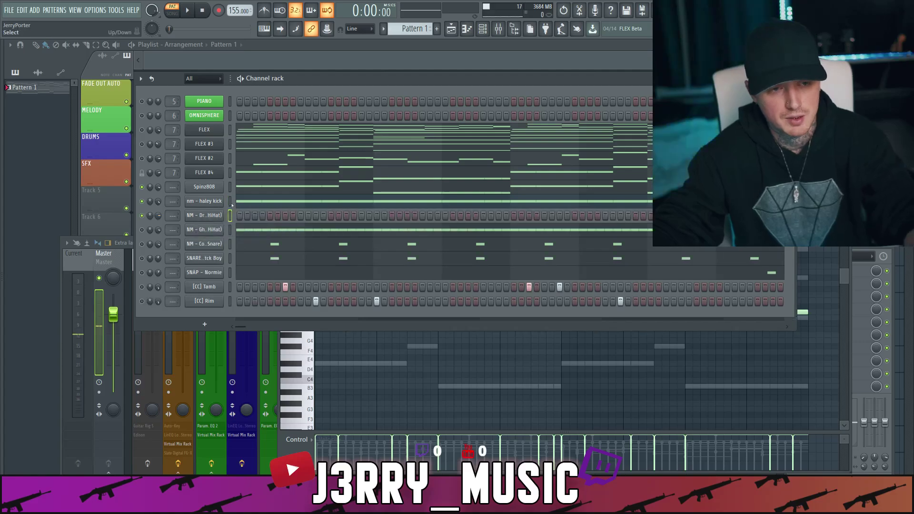
key(ctrl+v)
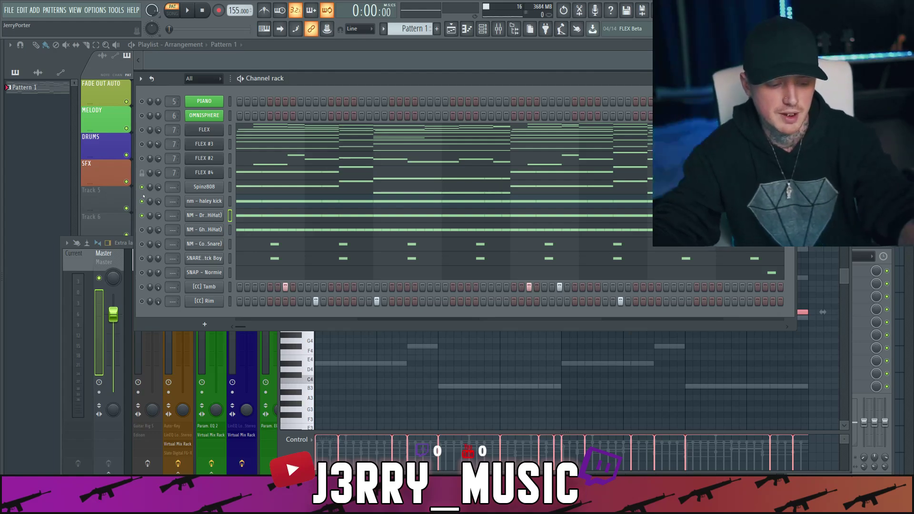
- Listen to the Draco hi-hat with the Spinz808 and haley kick, and reactivate the other muted channels
key(space)
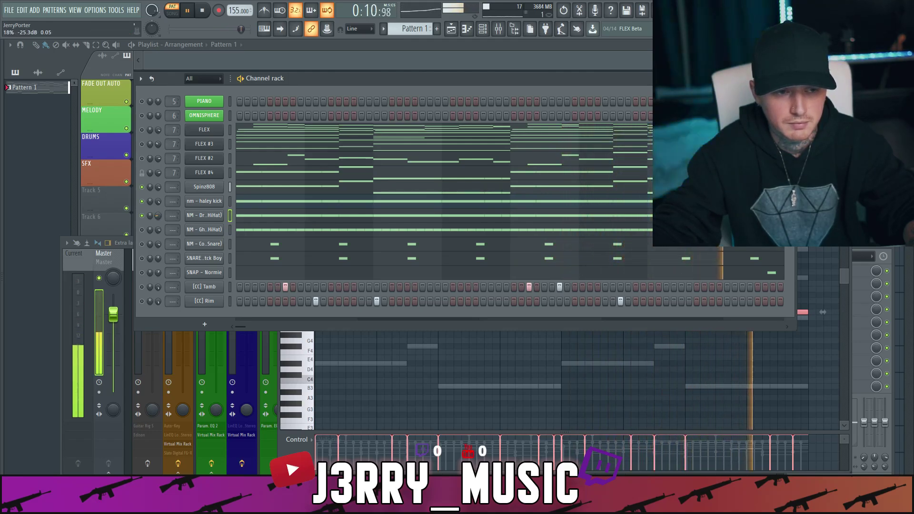
right_click(145, 233)
click(156, 237)
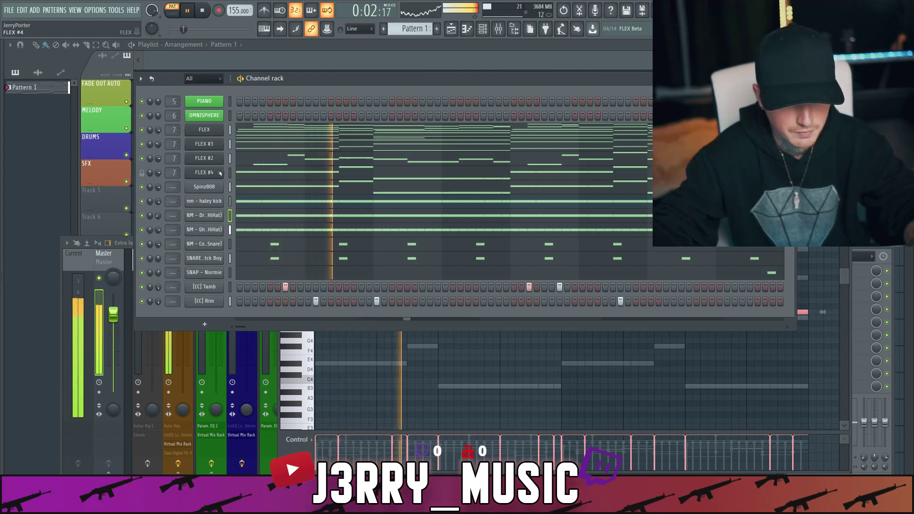
- Convert the [CC] Tamb and [CC] Rim step patterns to piano roll notes
right_click(224, 285)
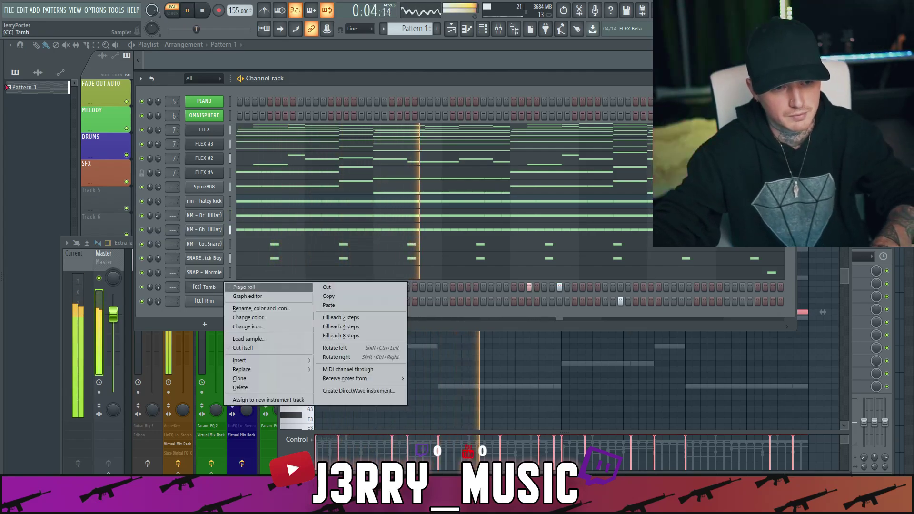
click(245, 287)
key(F7)
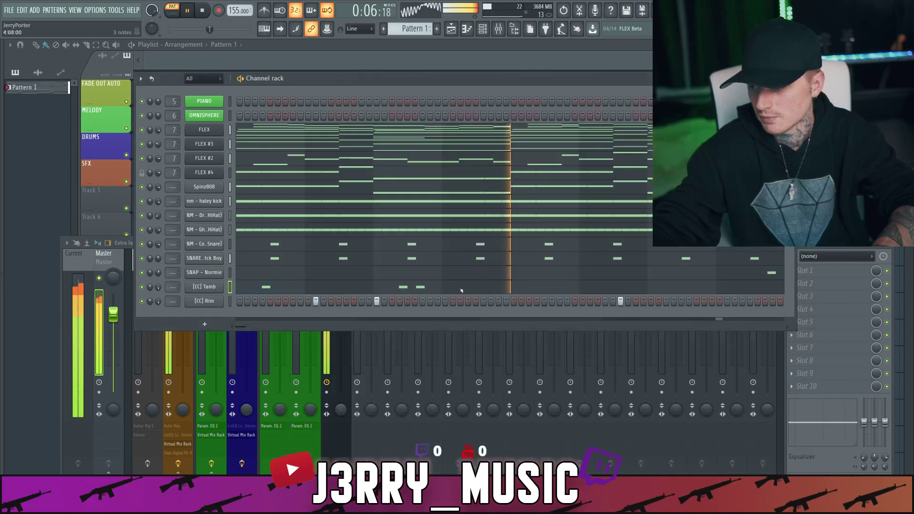
right_click(229, 300)
click(245, 300)
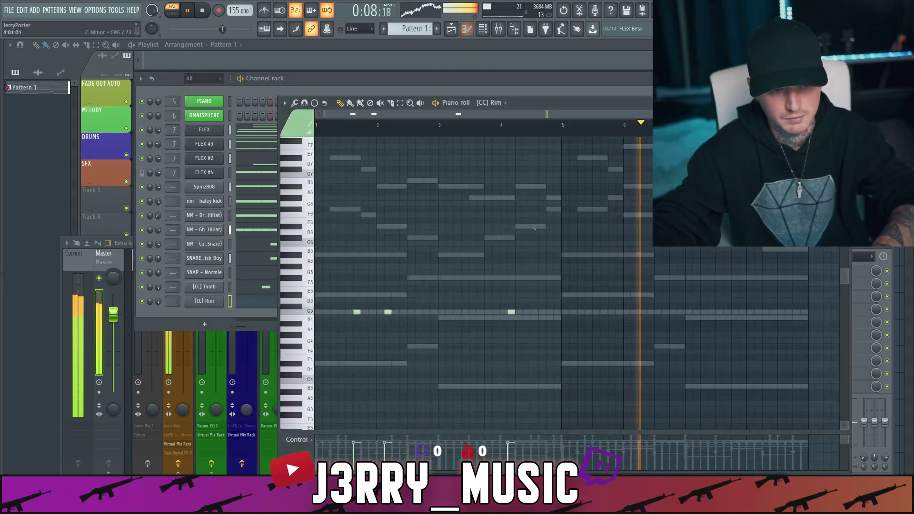
key(F7)
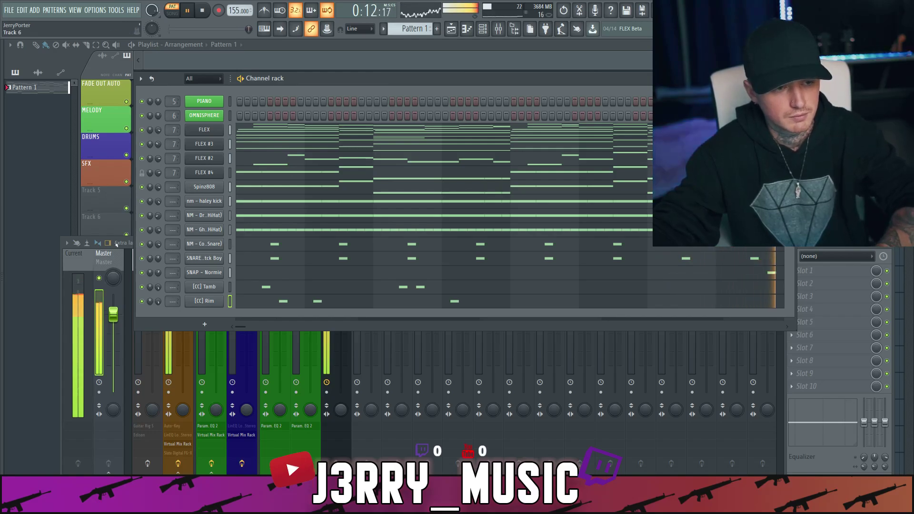
- Lower the Master track's volume in the mixer and return to the channel rack
drag(113, 312, 113, 336)
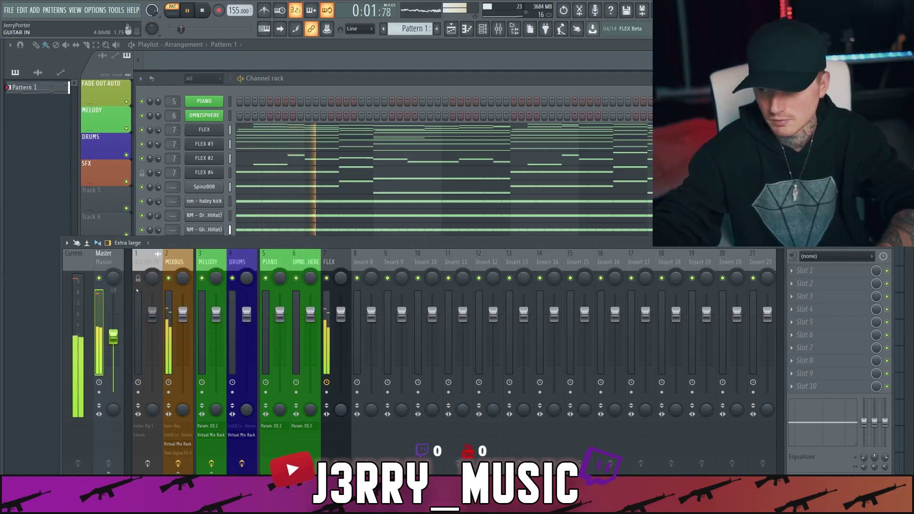
click(312, 79)
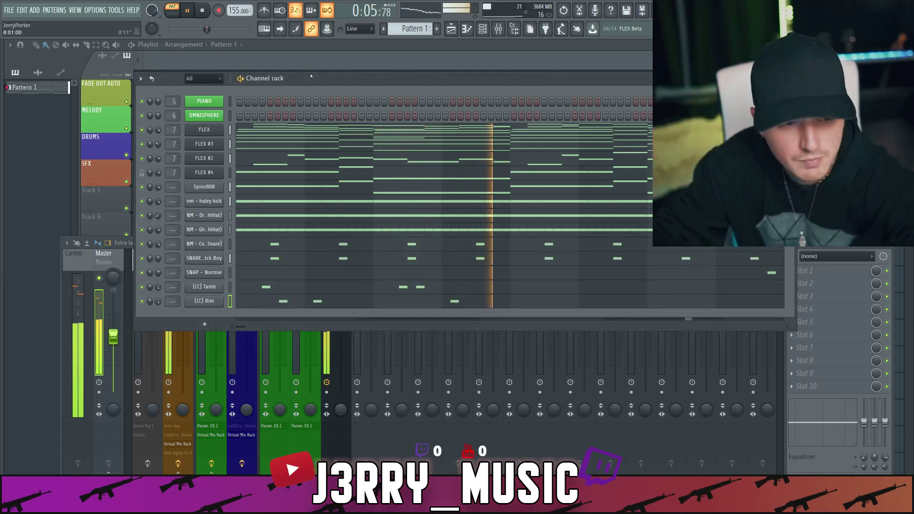
- Find the Bodega kit's open hats in the browser and add NM - Open Hat 2 as a channel below [CC] Rim
mouse_move(1, 208)
scroll(72, 336, down, 10)
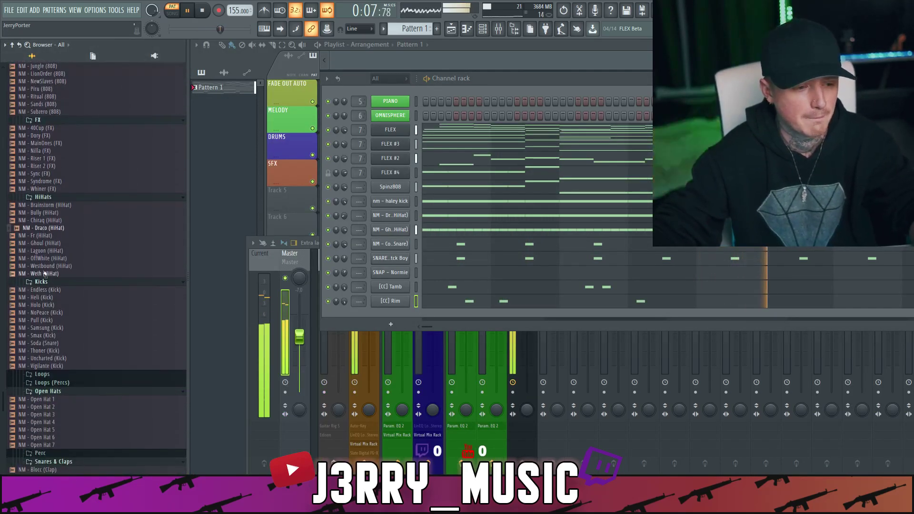
scroll(73, 336, down, 3)
click(71, 308)
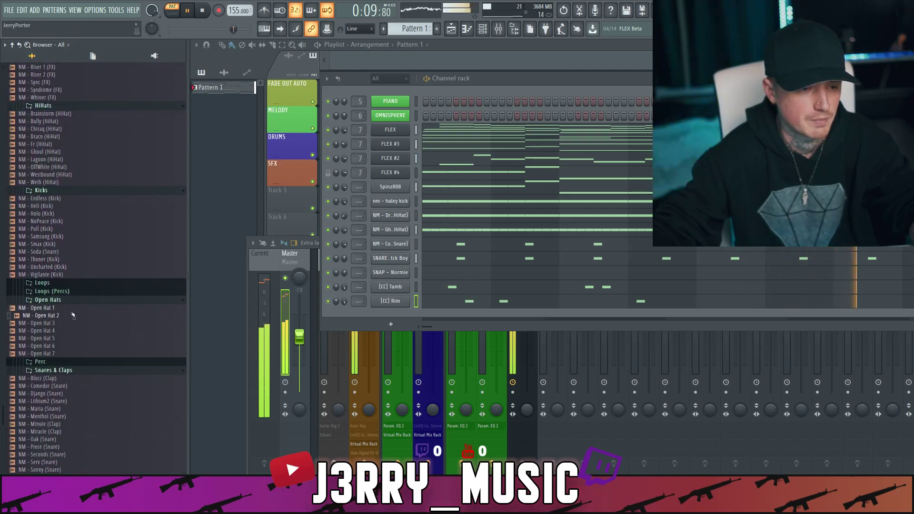
key(space)
click(69, 316)
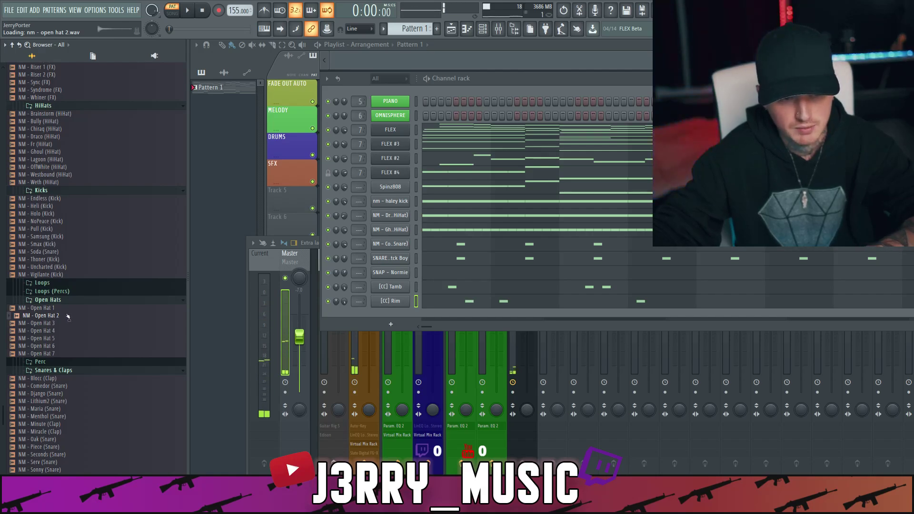
drag(68, 317, 247, 336)
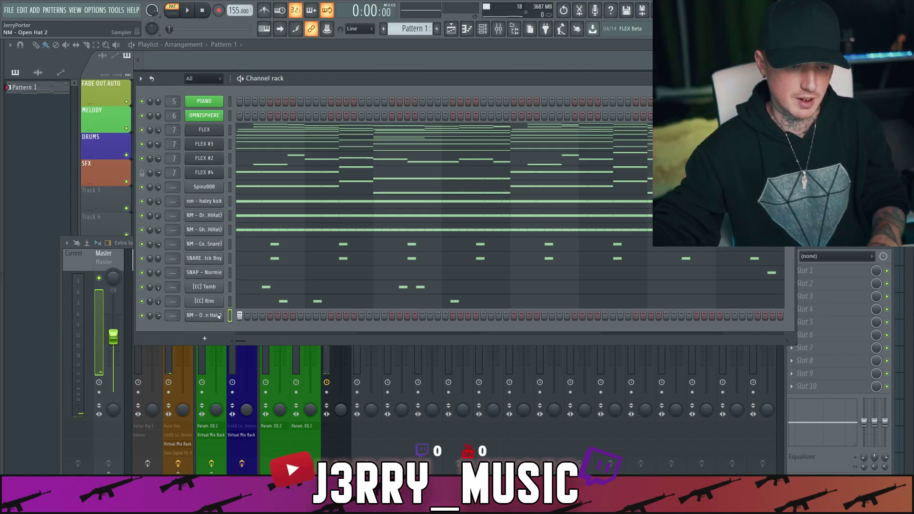
- Place C5 notes for NM - Open Hat 2 at the starts of bars 1 and 5, and slightly lower the channel's volume
click(204, 315)
click(309, 126)
right_click(222, 311)
click(240, 315)
click(318, 311)
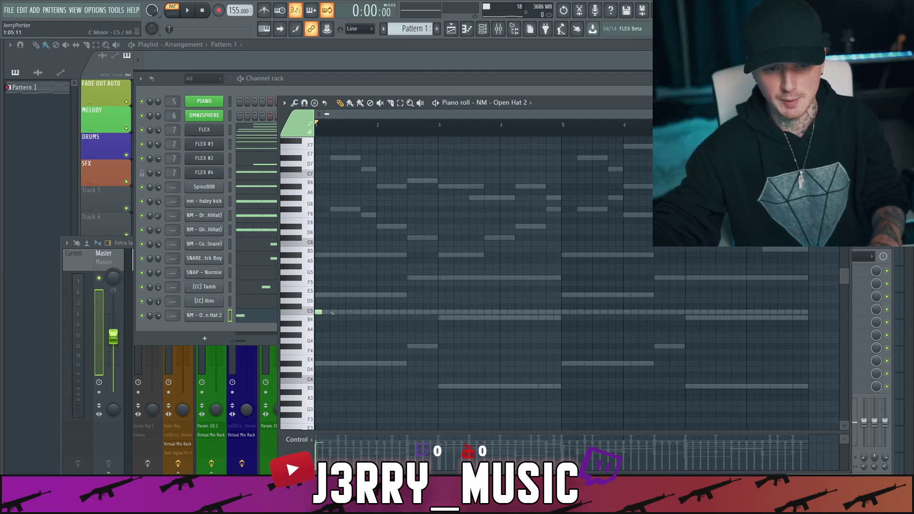
click(560, 313)
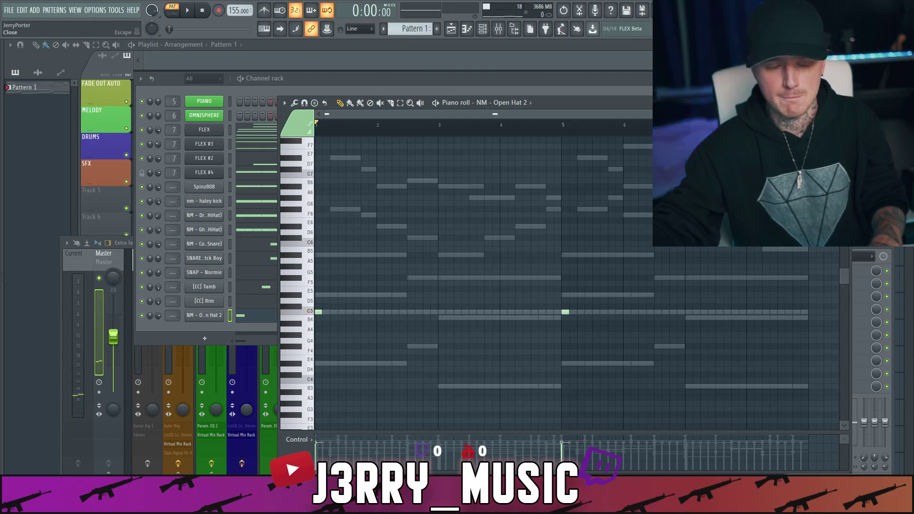
click(273, 298)
drag(159, 315, 162, 319)
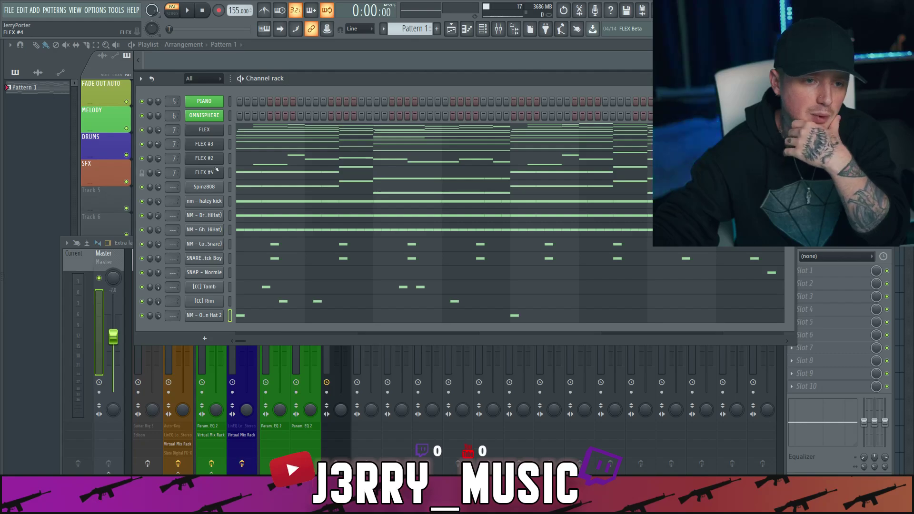
- Examine the FLEX #4 channel's 808 Clean preset in the Mobile Tuned 808 Bass pack
click(216, 173)
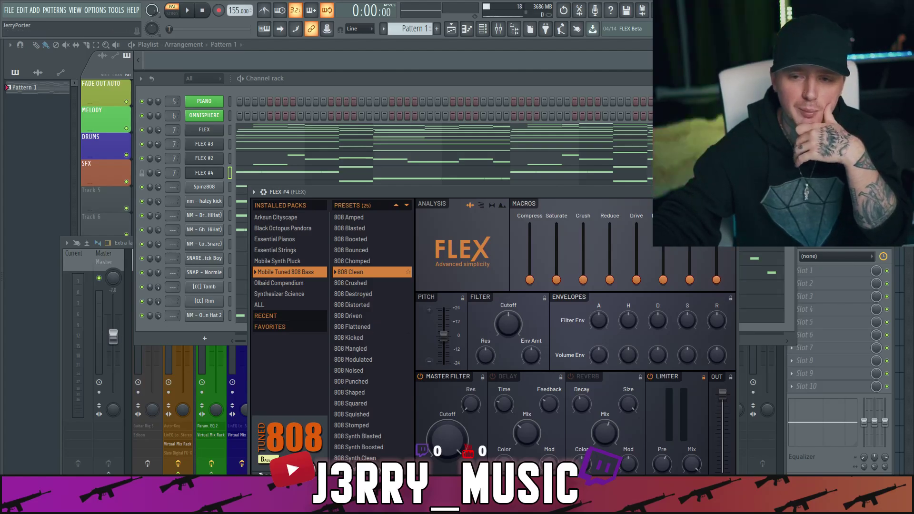
key(Escape)
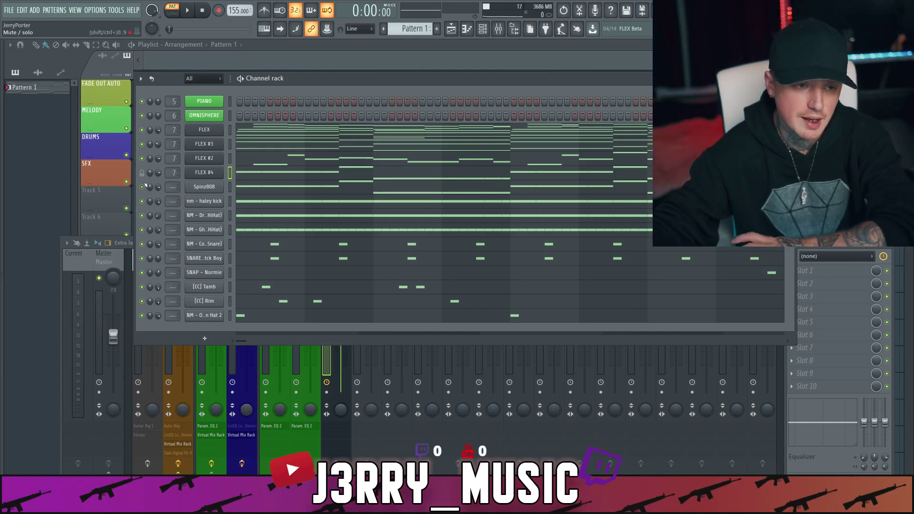
click(205, 172)
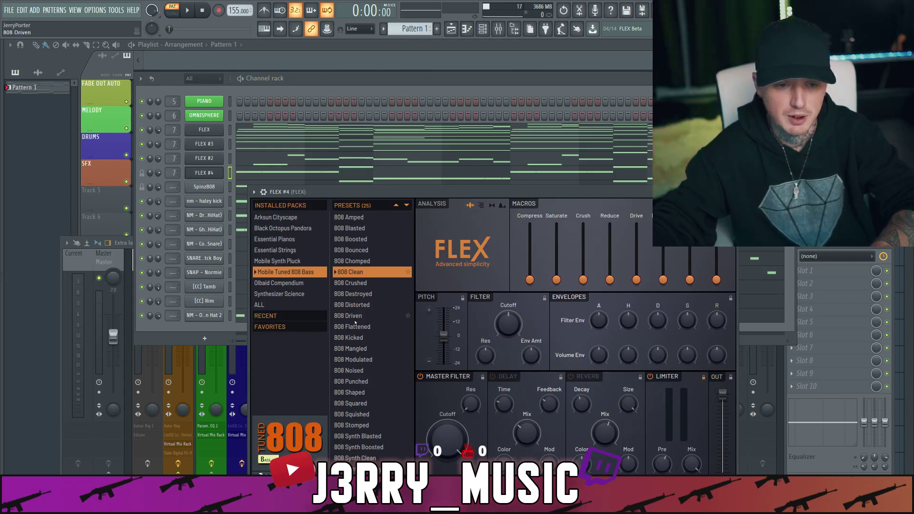
drag(446, 217, 425, 179)
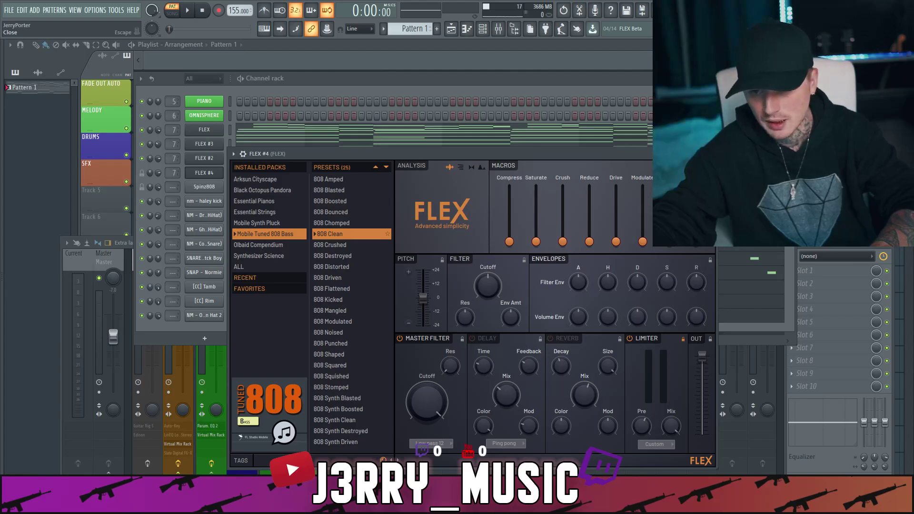
click(709, 153)
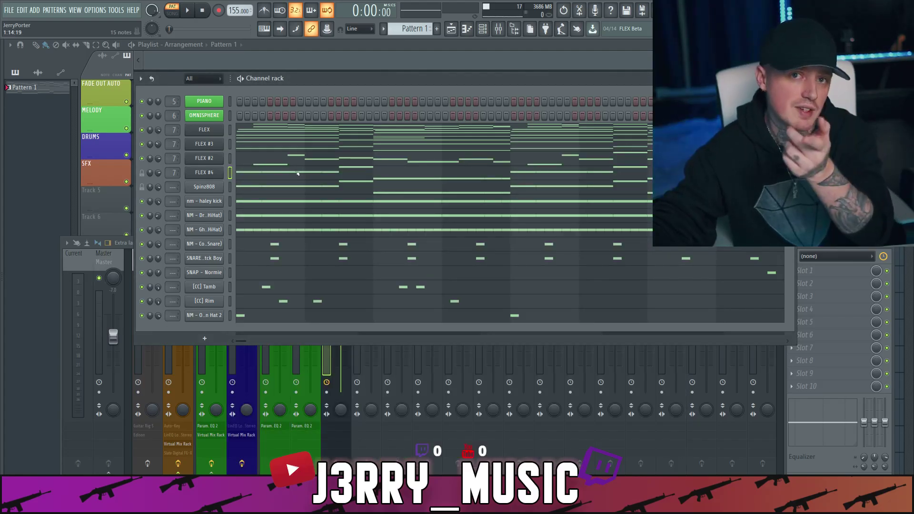
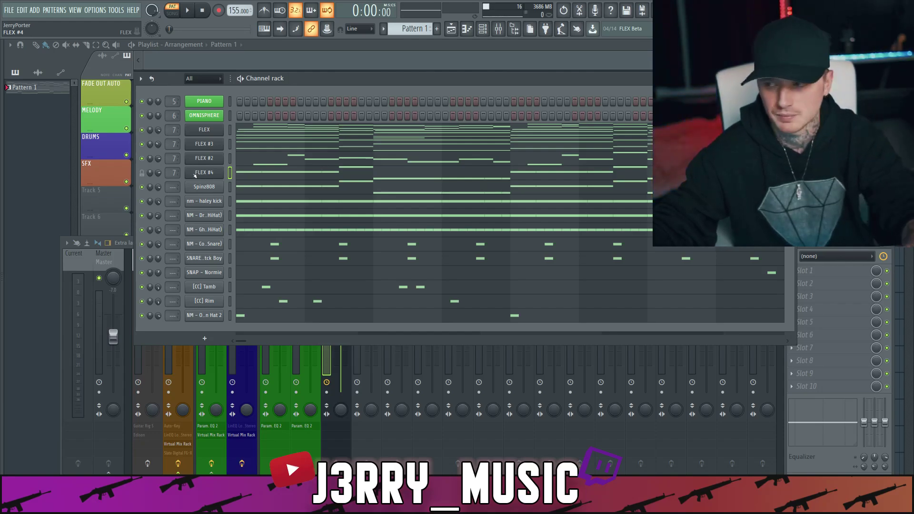
- Play the pattern, add another FLEX instrument channel below FLEX, and open its Arksun Cityscape preset pack
key(space)
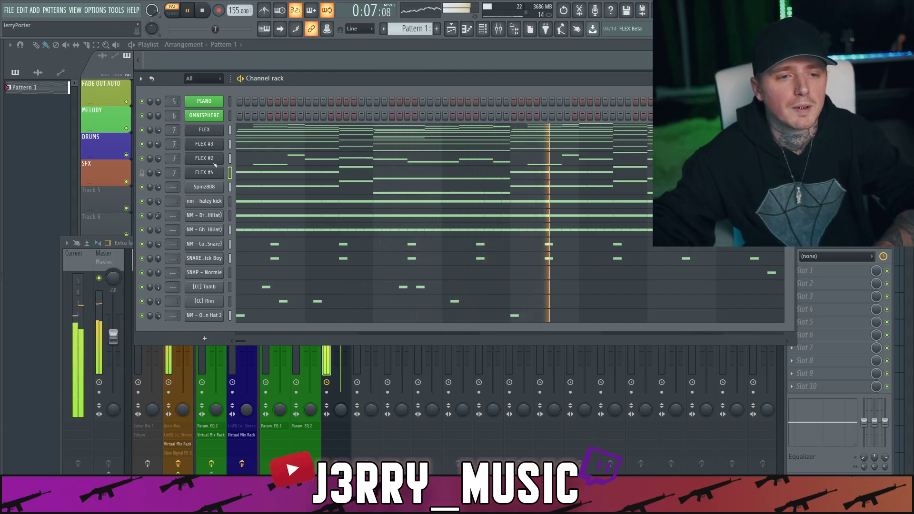
right_click(220, 129)
click(240, 212)
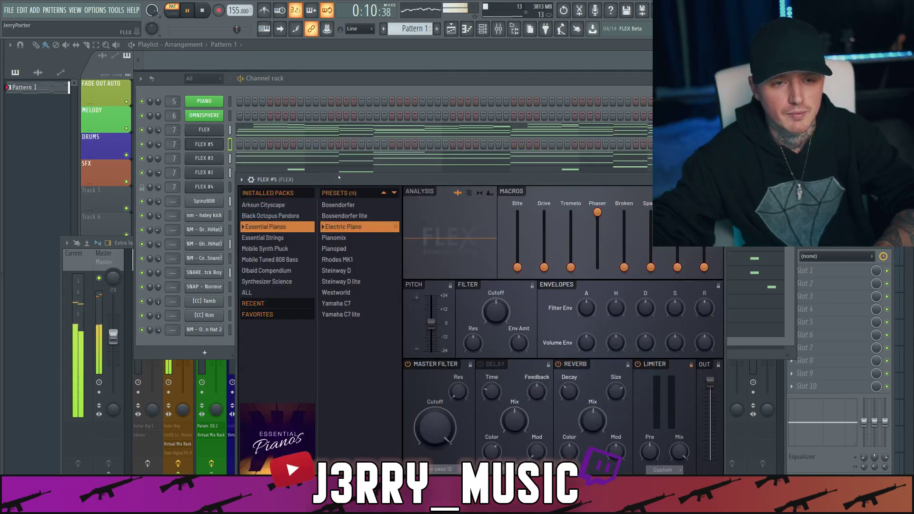
drag(338, 177, 345, 146)
click(308, 173)
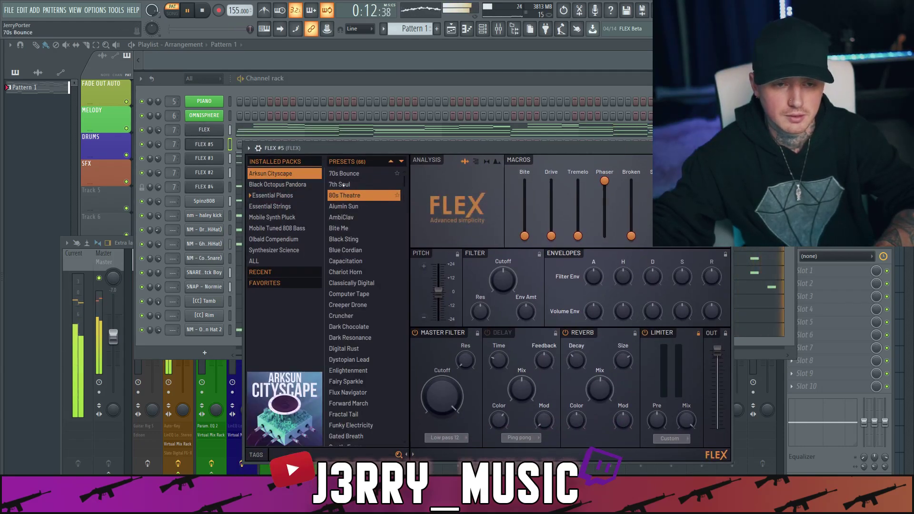
- Audition the Arksun Cityscape presets from Blue Cordian onward and load Computer Tape in FLEX #5
click(345, 250)
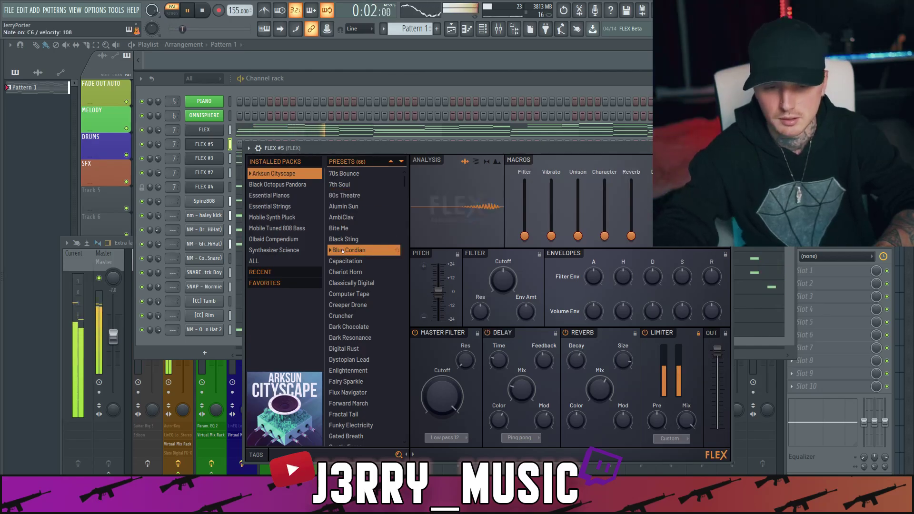
key(Down)
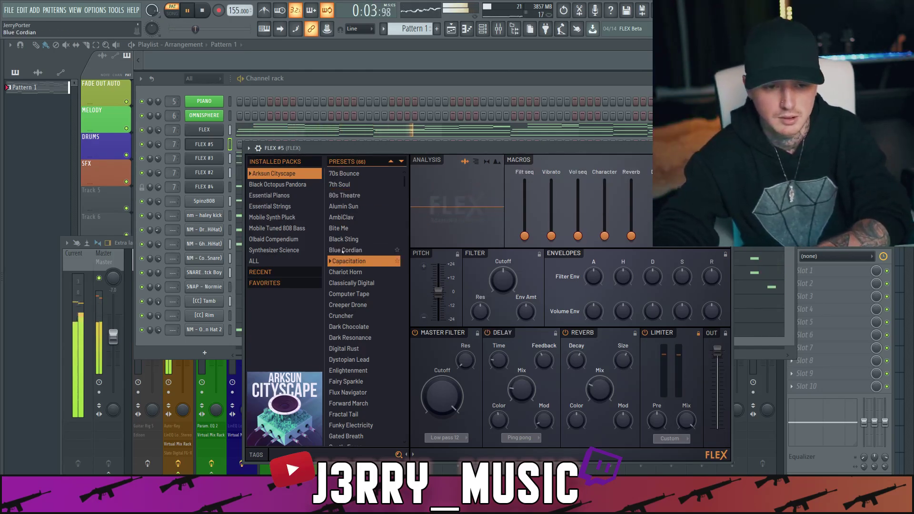
key(Down)
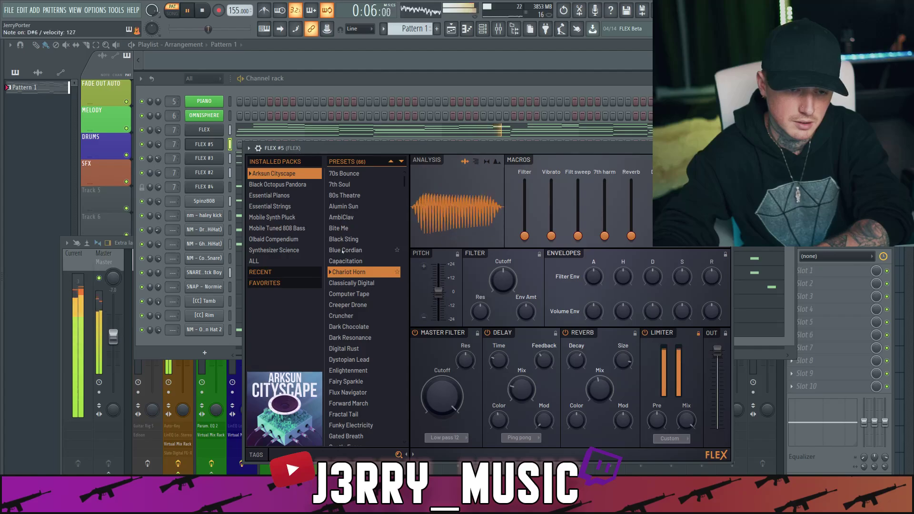
key(Down)
key(Down)
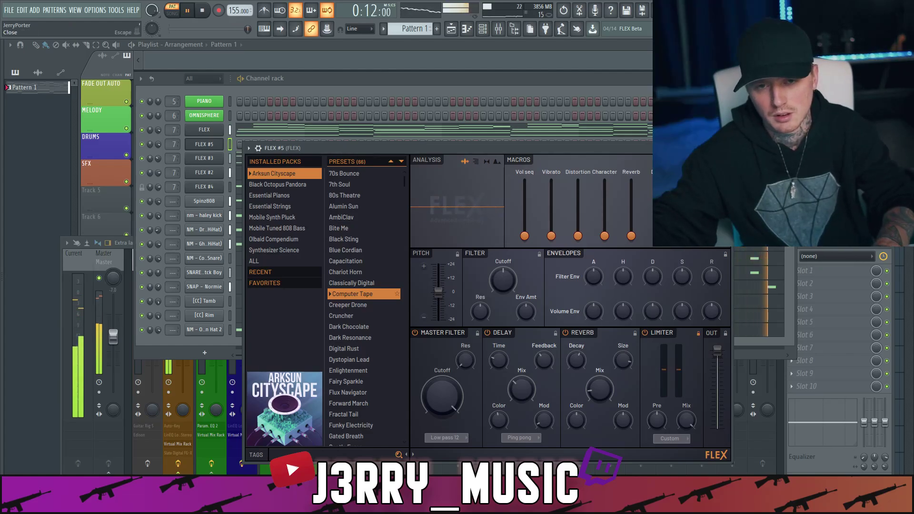
click(727, 148)
- Move the FLEX #5 channel above FLEX and open it in the piano roll
key(alt+Up)
right_click(225, 131)
click(247, 136)
scroll(314, 197, up, 2)
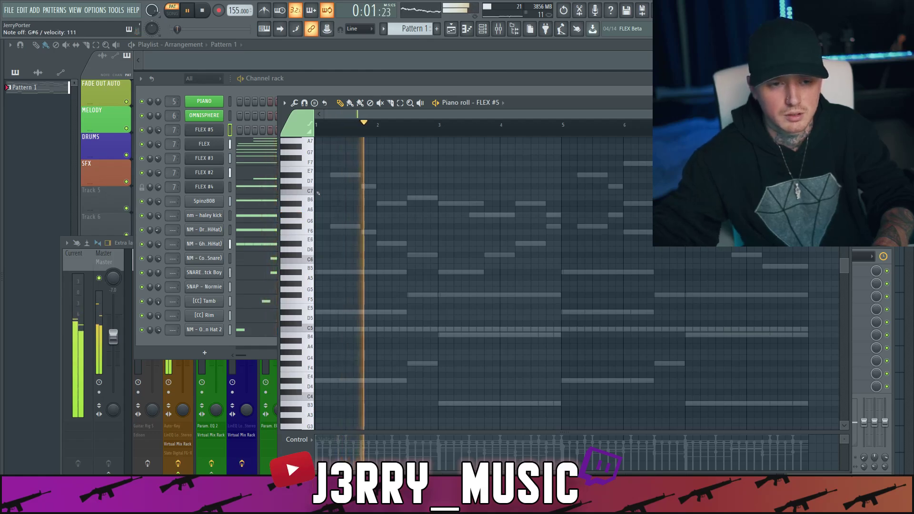
- Draw a one-bar FLEX #5 note starting halfway through bar 1, over the matching ghost note, and check it in playback
key(space)
click(318, 271)
key(space)
drag(320, 272, 378, 272)
key(space)
key(space)
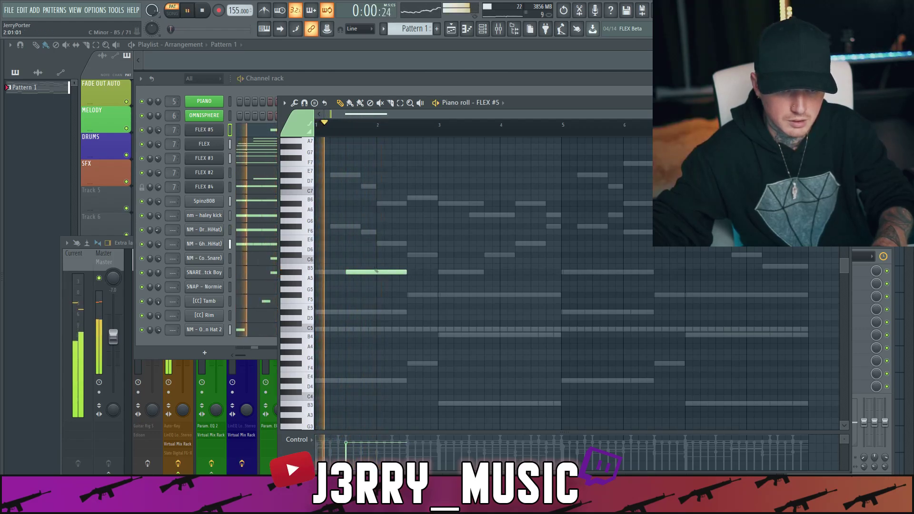
- Continue the FLEX #5 melody with a half-bar note from mid-bar 2 and one-bar notes in bars 3 and 4, checking in playback
click(407, 295)
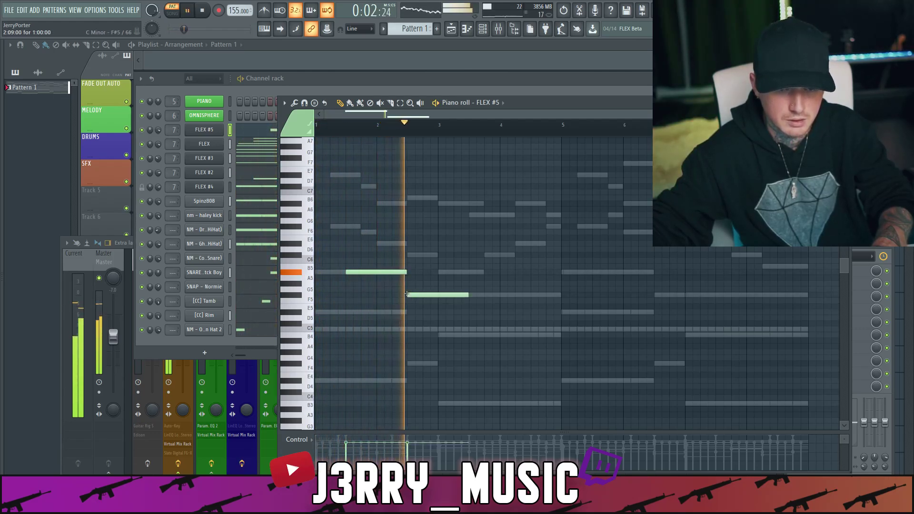
click(441, 329)
key(space)
drag(449, 330, 438, 296)
key(space)
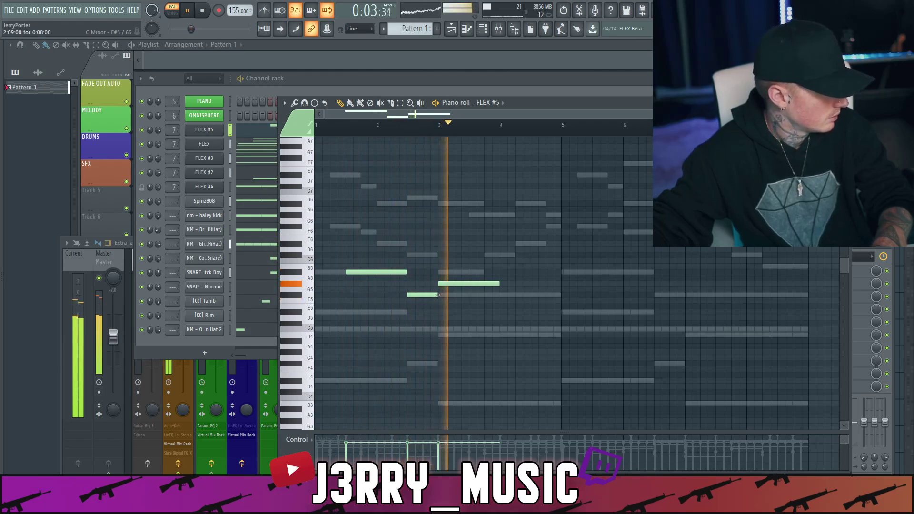
key(space)
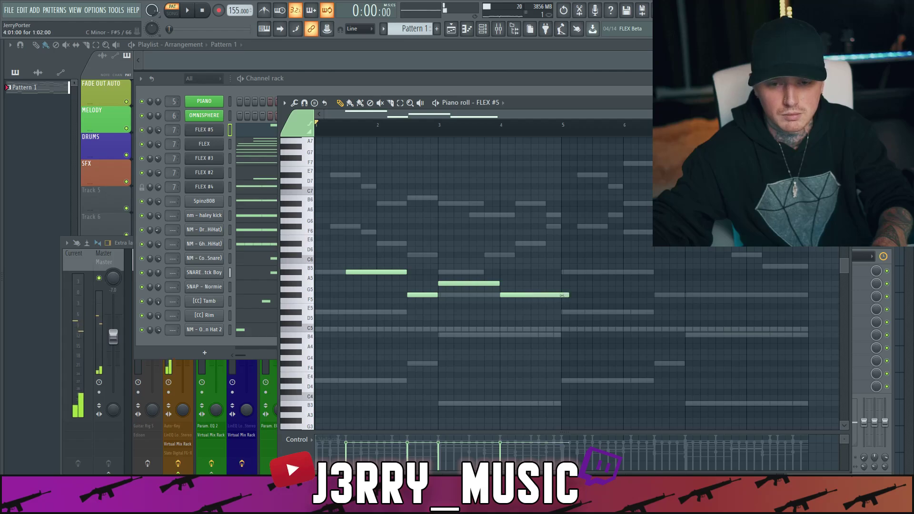
- Duplicate the four-bar FLEX #5 phrase into bars 5 to 8, play it back, and close the piano roll
key(space)
drag(315, 125, 558, 137)
key(ctrl+b)
click(555, 133)
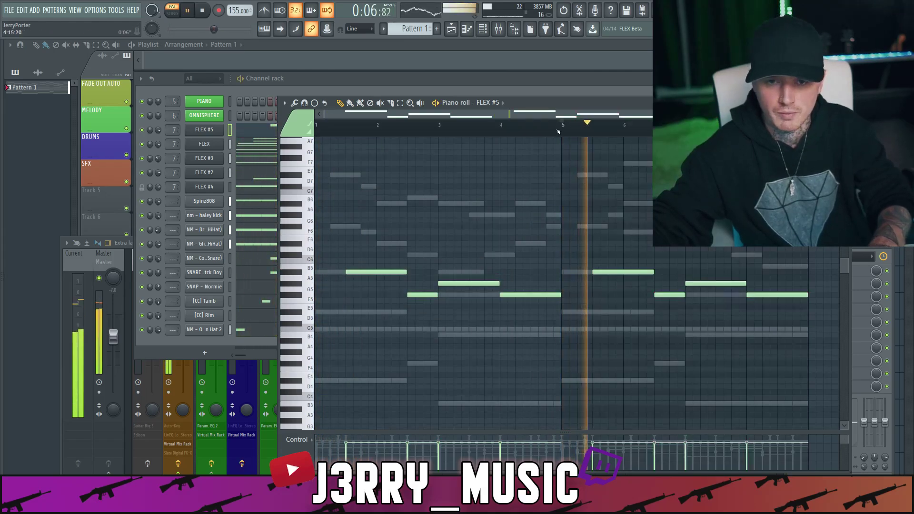
key(space)
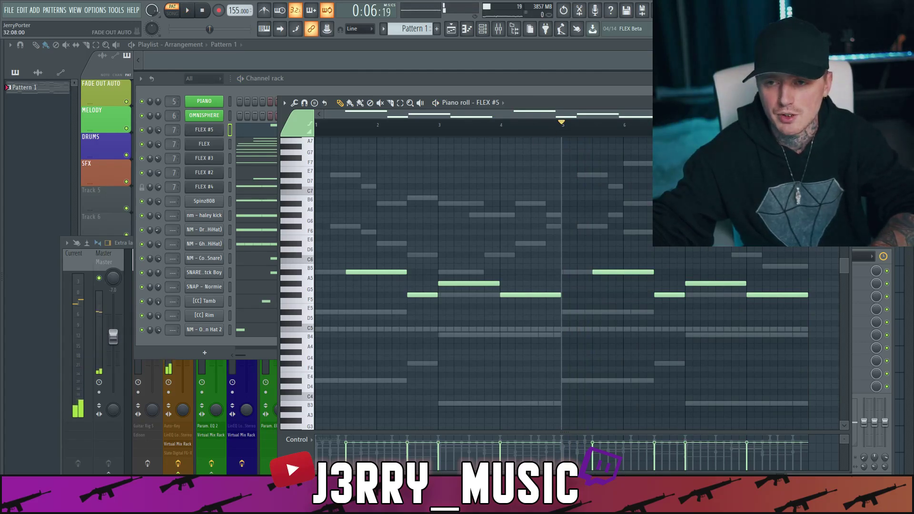
key(Escape)
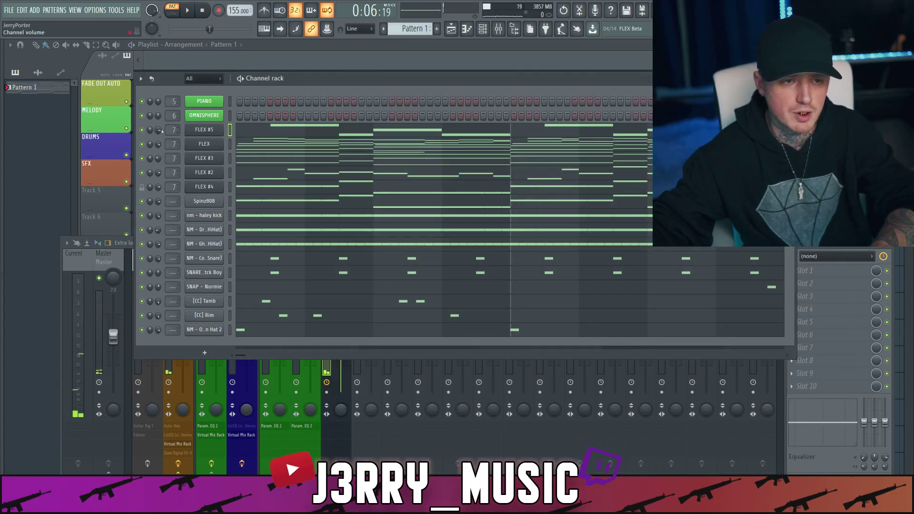
- During playback, raise the Distortion, Character and Reverb macros in FLEX #5 and add a slight amount of Vol seq
click(295, 129)
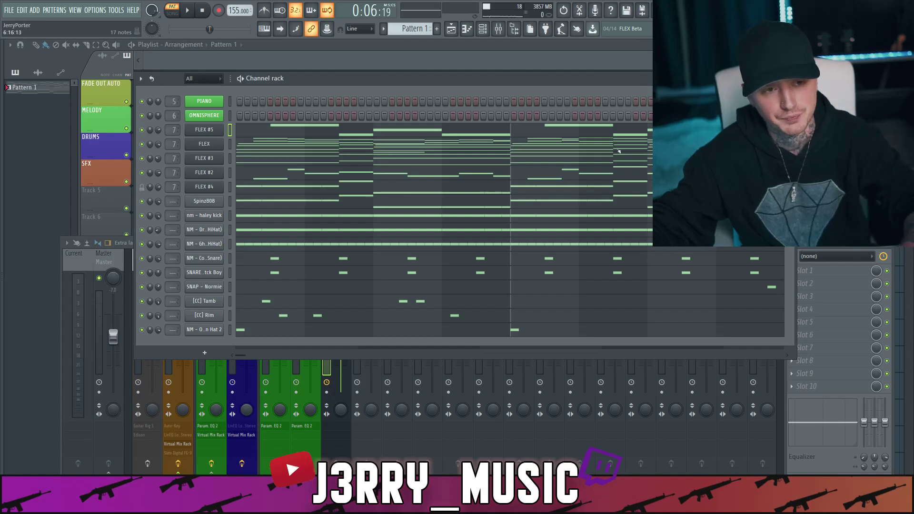
key(space)
click(204, 130)
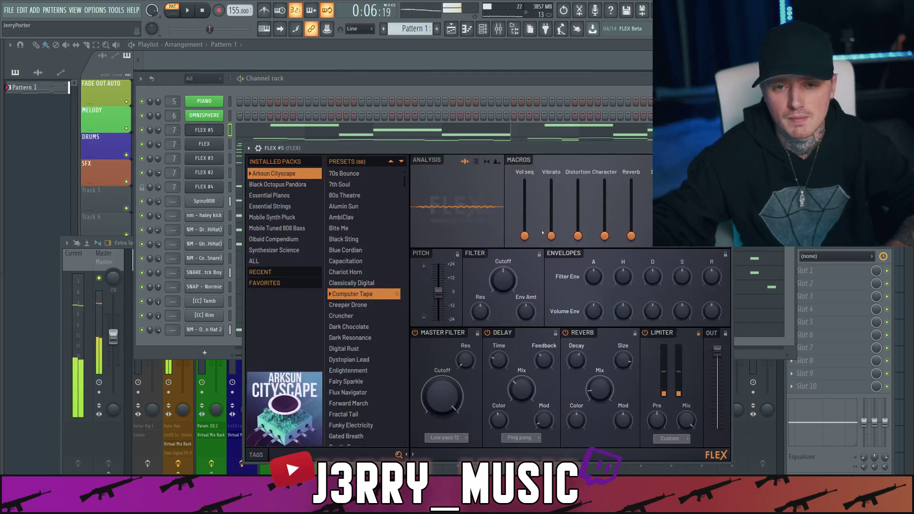
drag(551, 219, 560, 234)
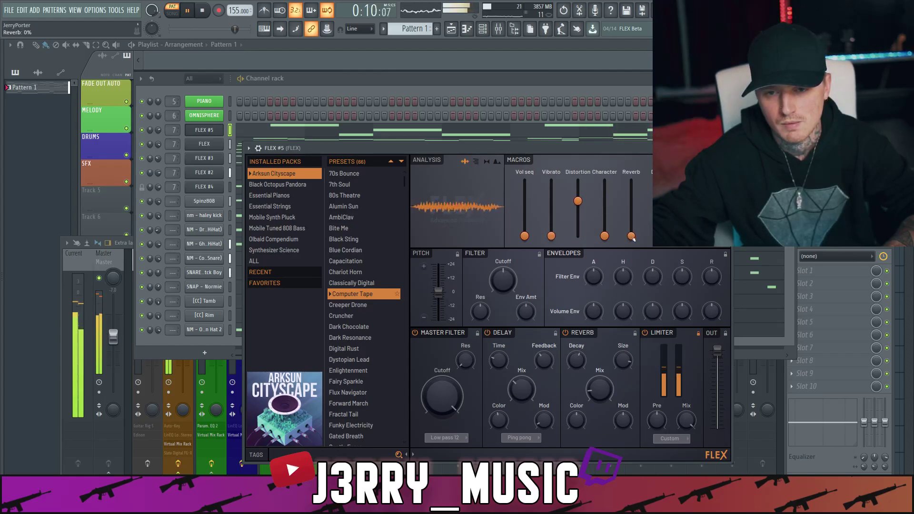
drag(604, 193, 601, 201)
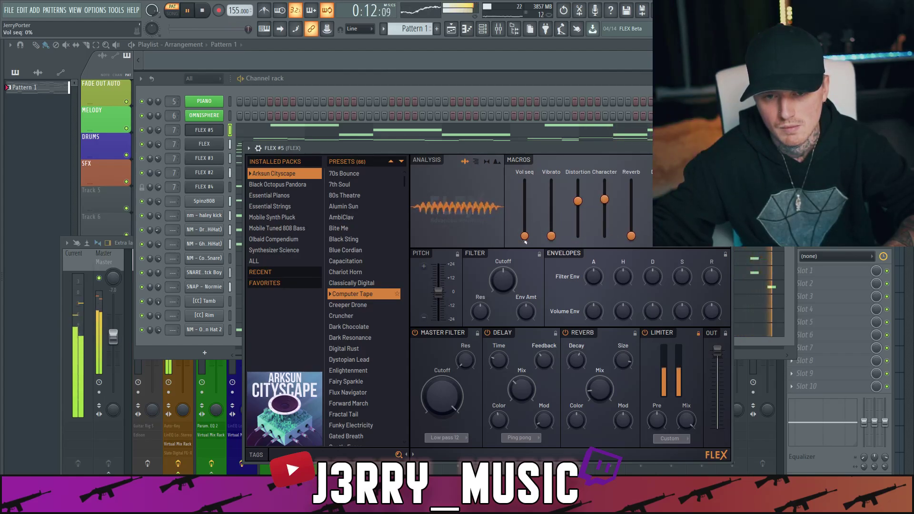
drag(524, 236, 524, 232)
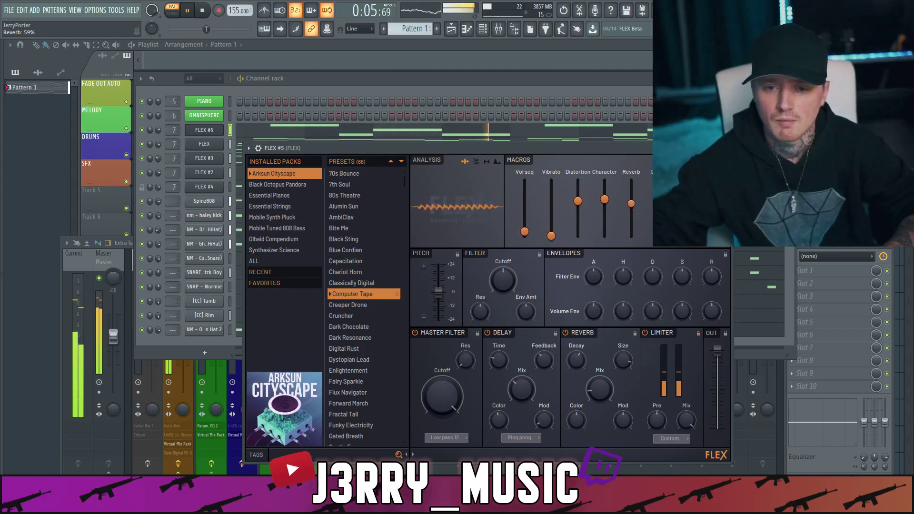
- Adjust the filter resonance and envelope amount of FLEX #5 while the pattern plays, and close the synth
drag(593, 276, 593, 272)
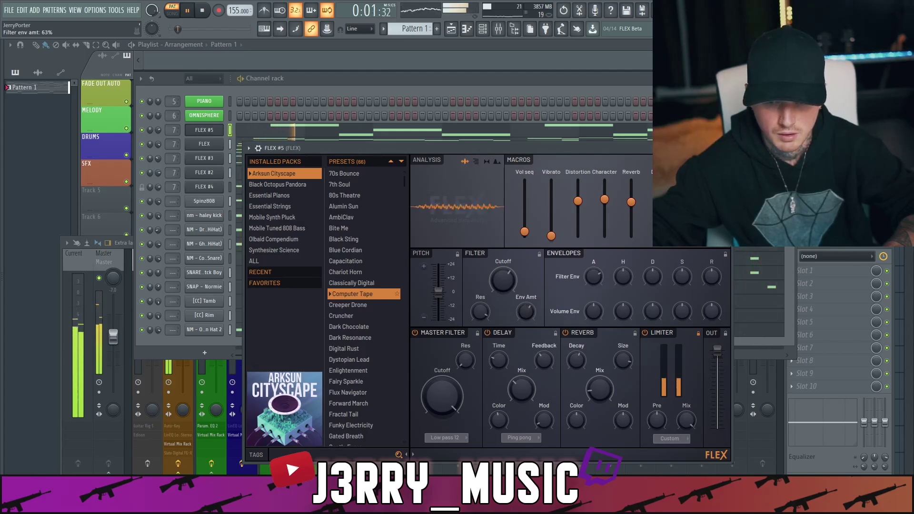
drag(526, 312, 525, 313)
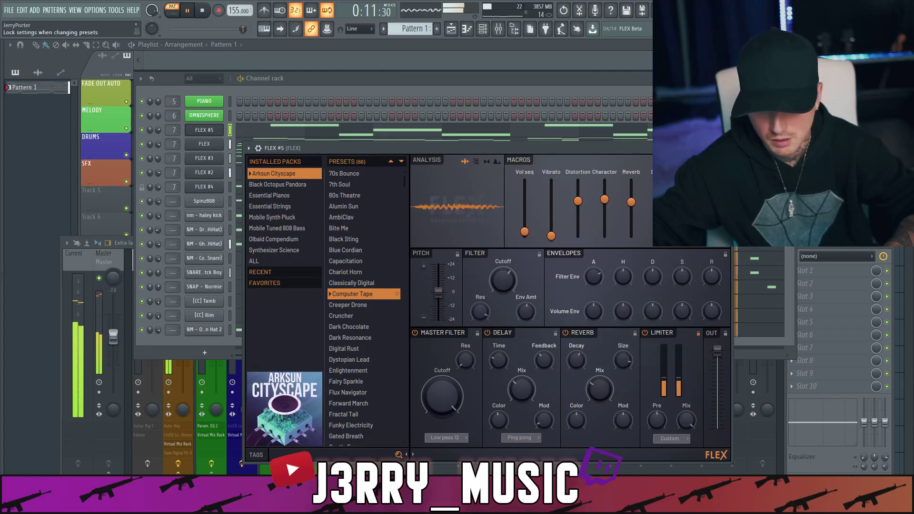
key(Escape)
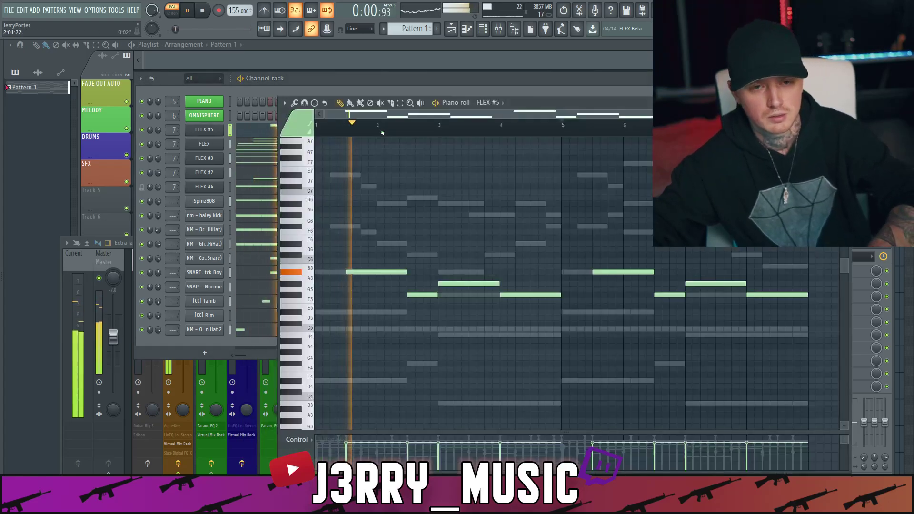
- Try the FLEX #5 melody one octave higher in the piano roll during playback
click(382, 133)
key(ctrl+Up)
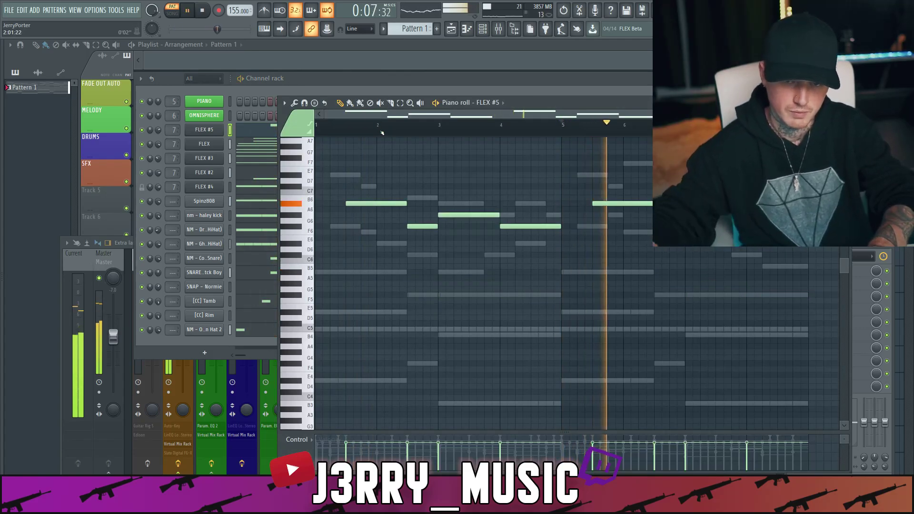
key(ctrl+Down)
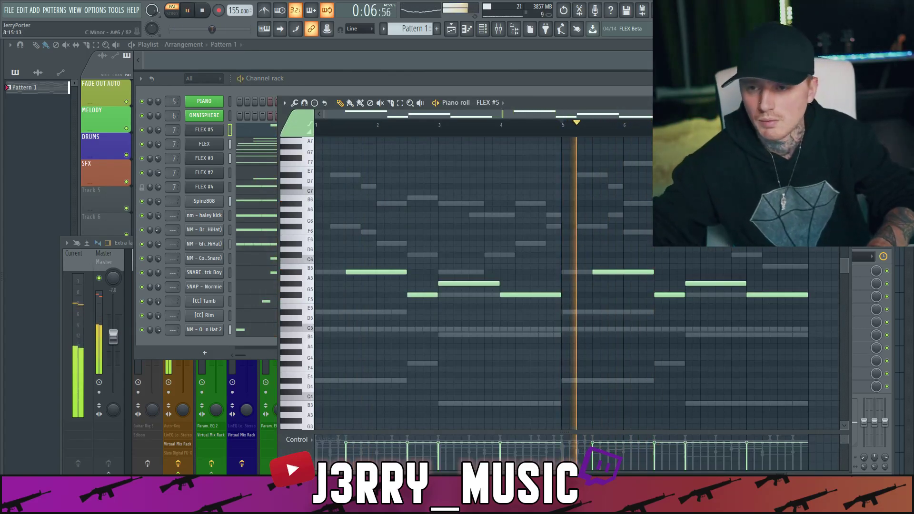
key(Escape)
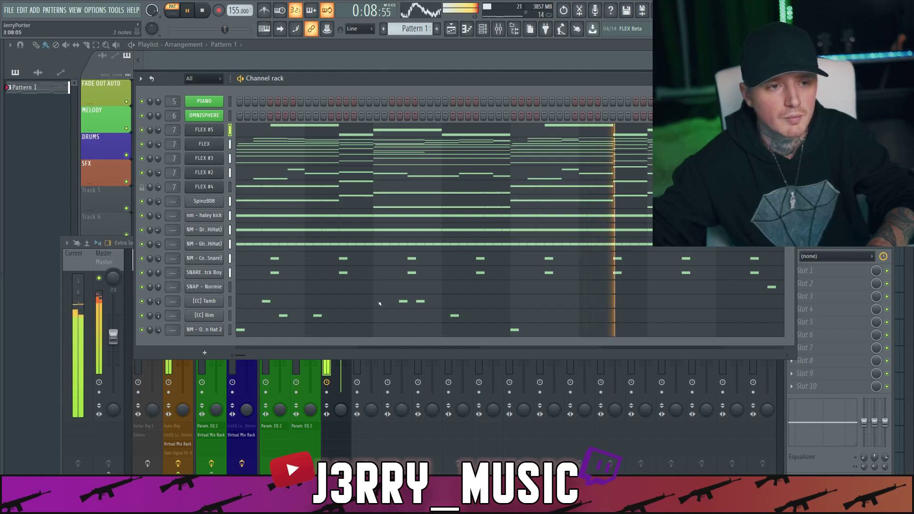
- Move the FLEX #5 channel below FLEX #2 and route the channels from FLEX downward to consecutive mixer tracks starting at 7
drag(209, 129, 206, 175)
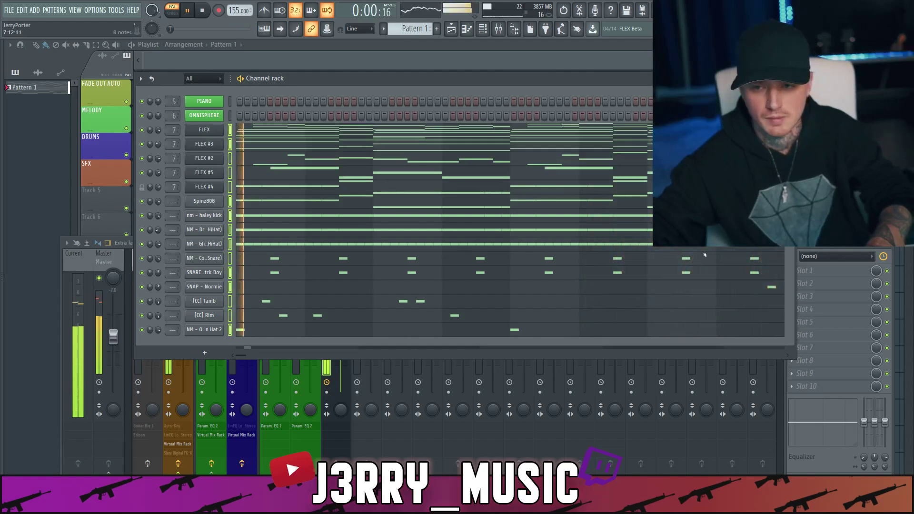
click(844, 247)
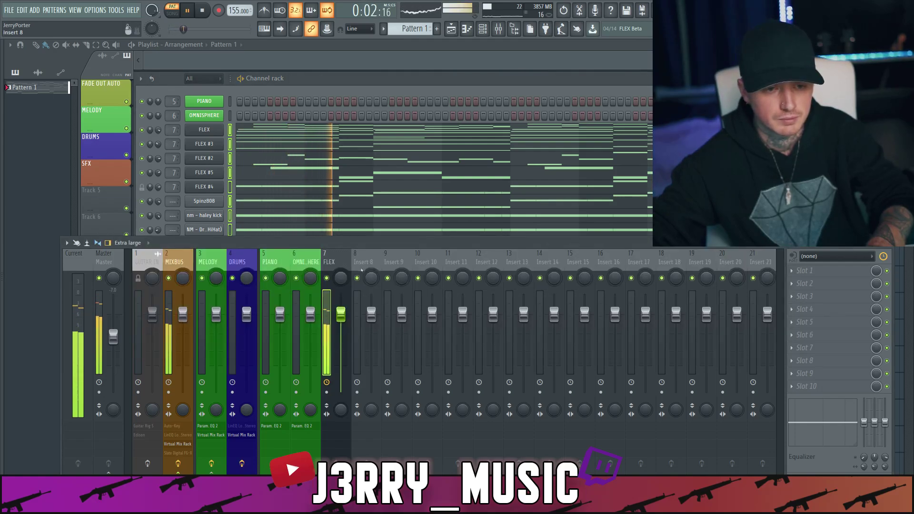
key(ctrl+shift+l)
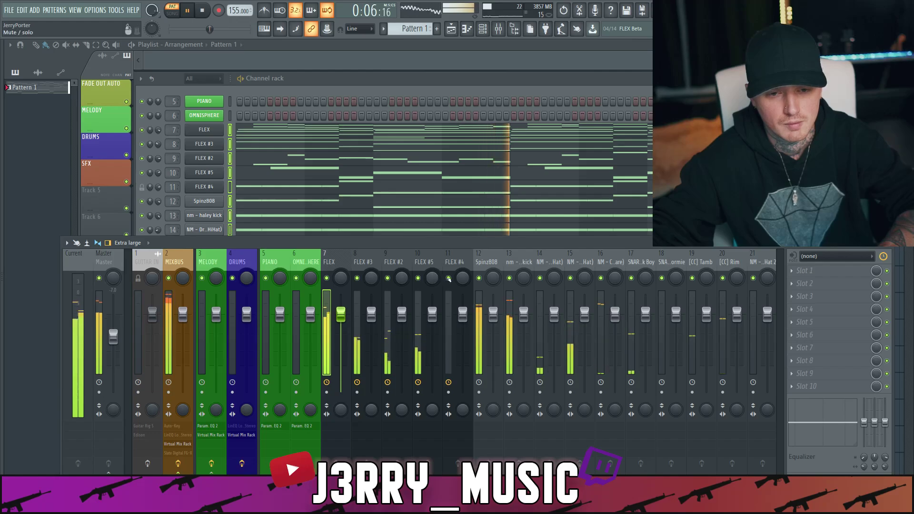
- Solo the FLEX #5 mixer track and load Gross Beat in its first effect slot
right_click(418, 278)
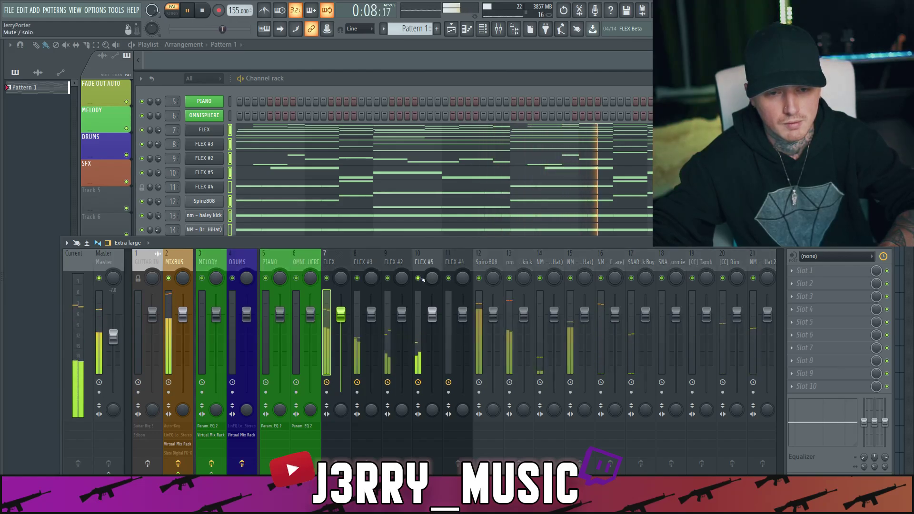
click(809, 271)
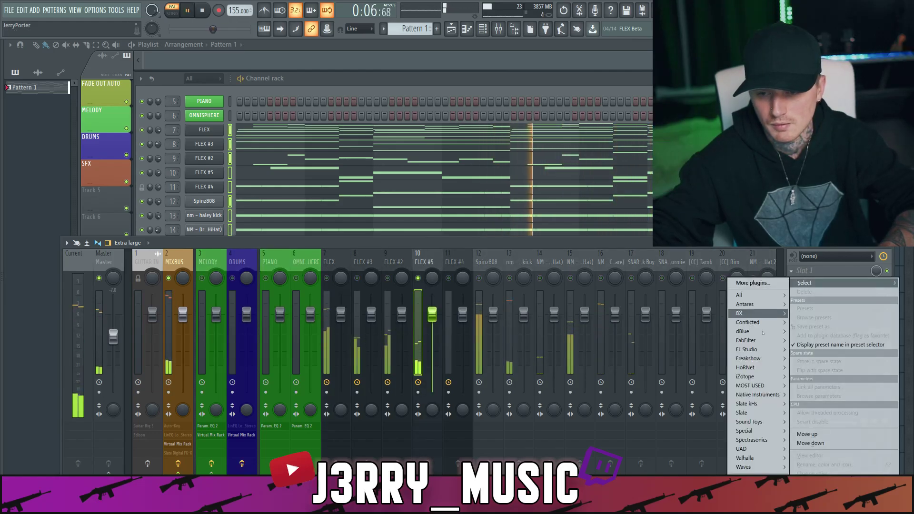
mouse_move(757, 385)
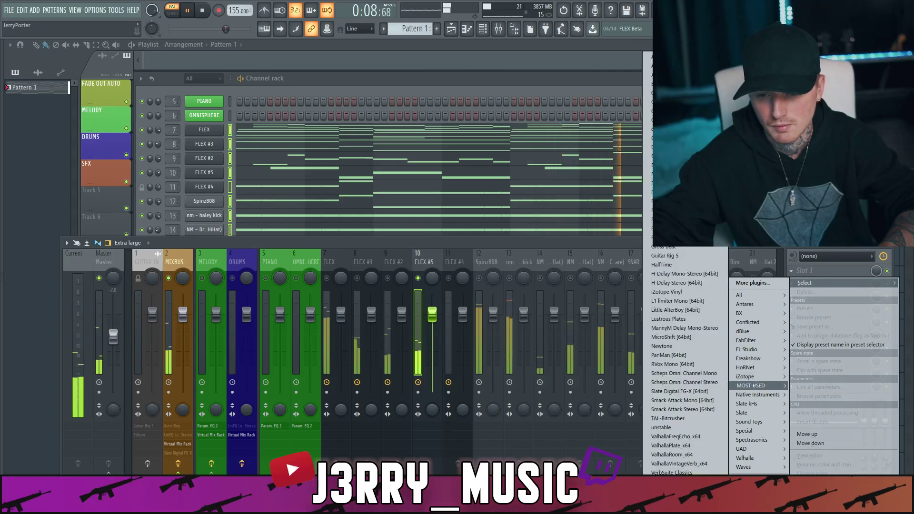
click(699, 247)
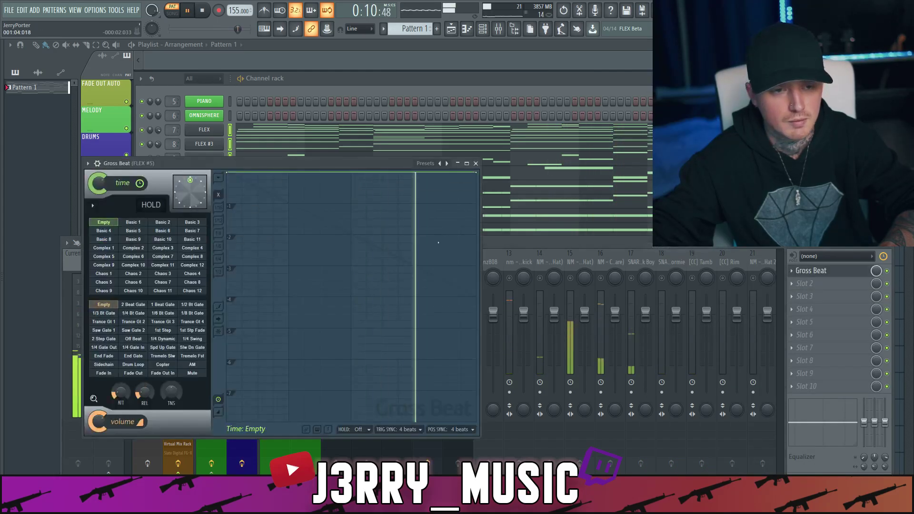
- Switch Gross Beat to the Flux preset and audition its DarkReverse and Uzi Lead time effects on FLEX #5
click(445, 163)
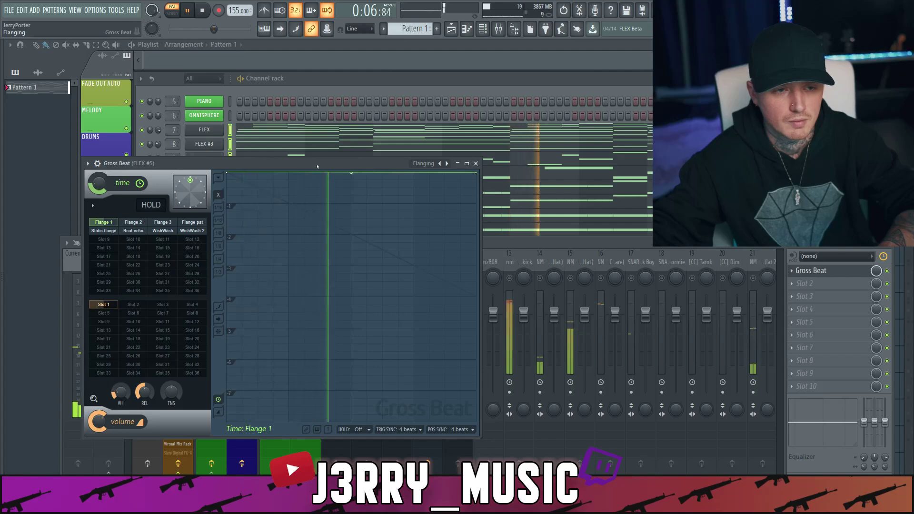
drag(421, 166, 449, 172)
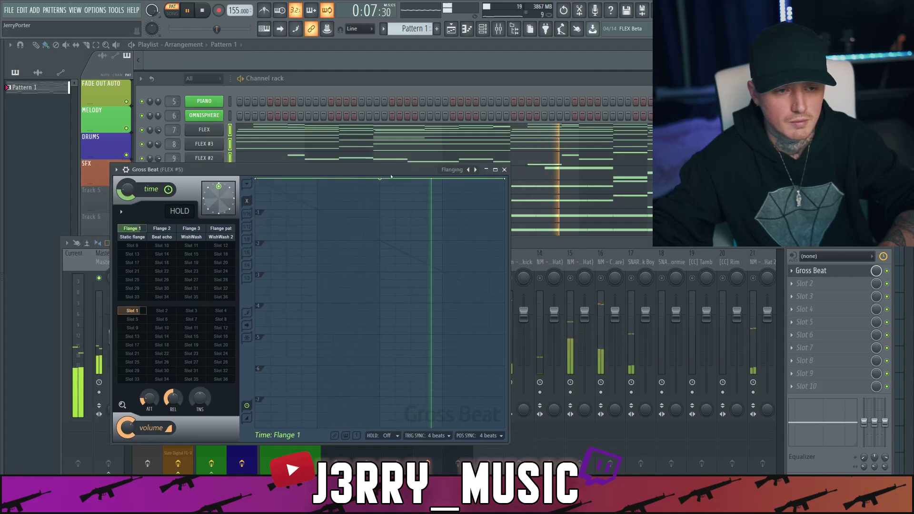
click(474, 169)
click(474, 170)
click(200, 230)
key(space)
click(200, 229)
click(220, 228)
drag(306, 166, 439, 150)
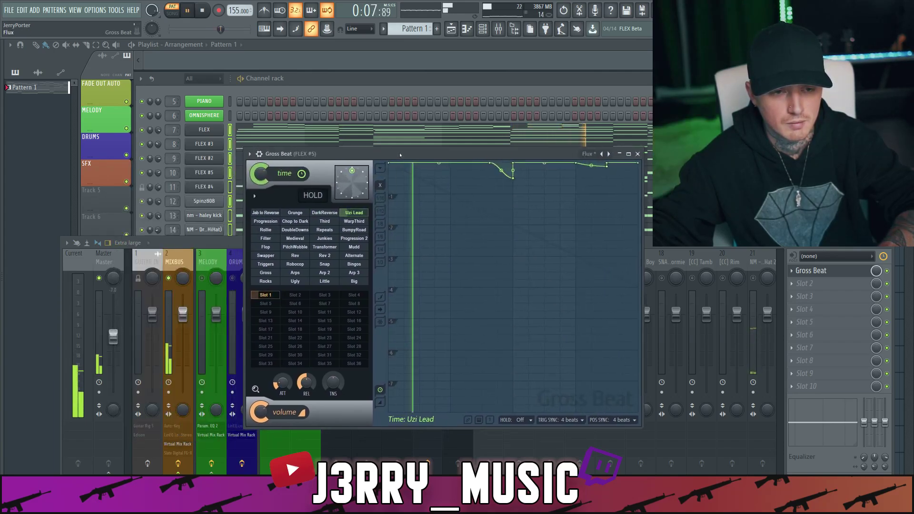
- Audition more Flux time effects including PitchWobble, select Transformer, and close Gross Beat
click(270, 238)
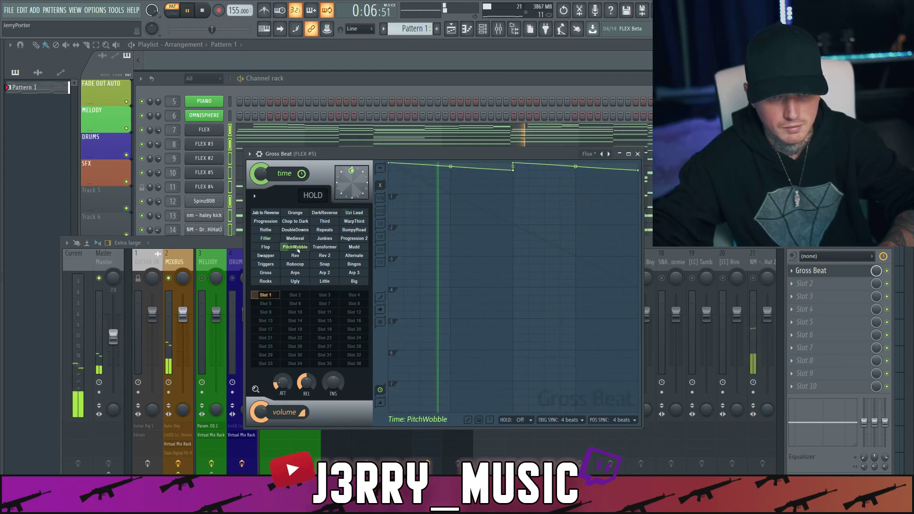
click(325, 248)
key(space)
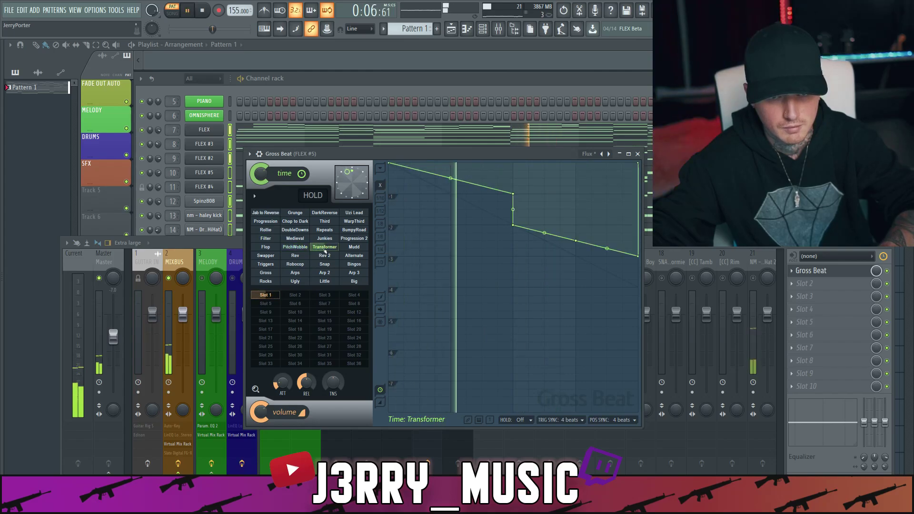
click(638, 154)
- Load FilterFreak2 from the Sound Toys plugins into the second effect slot of the FLEX #5 mixer track
click(804, 284)
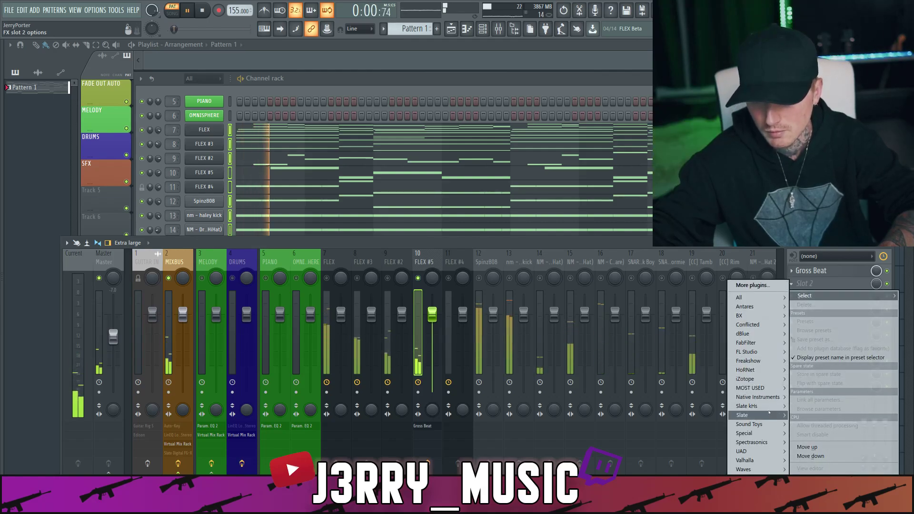
mouse_move(769, 408)
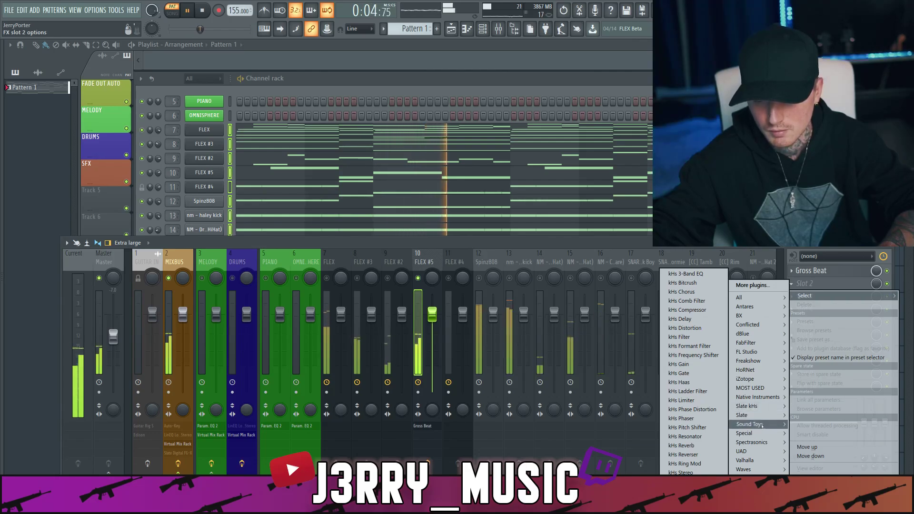
mouse_move(762, 424)
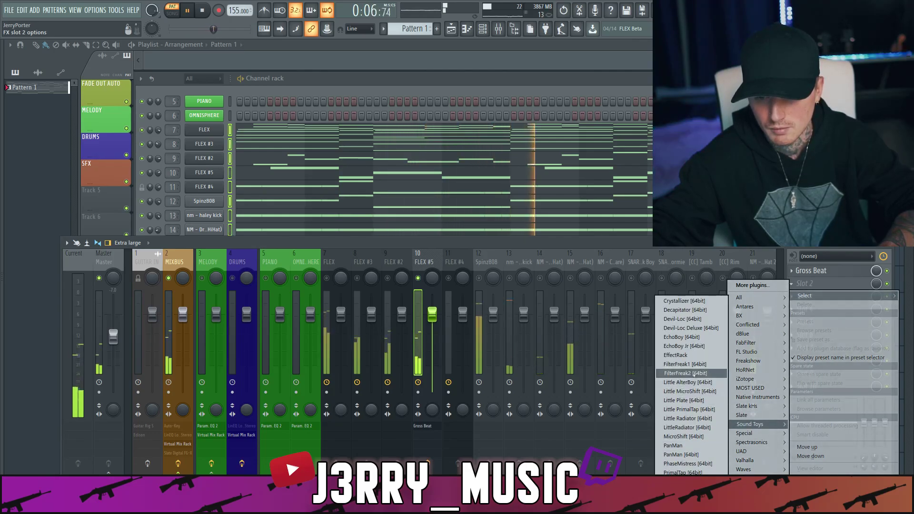
click(694, 373)
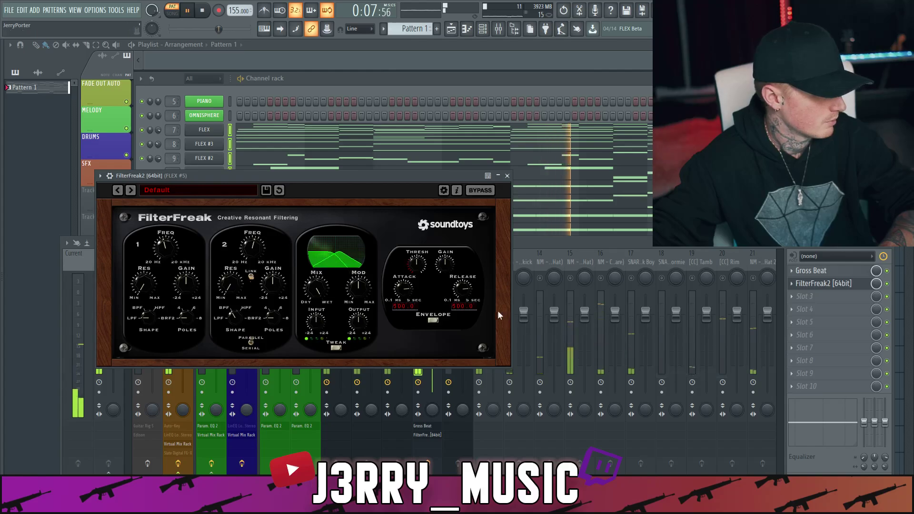
drag(332, 178, 594, 185)
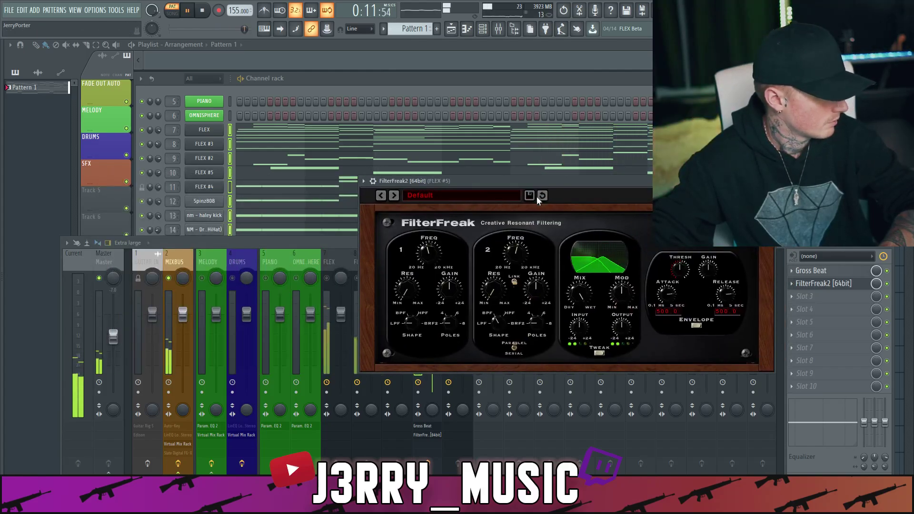
- Load FilterFreak2's Stepped Down Sweep preset from the Sweeps category, reduce its mix to about 58%, and close the plugin
click(485, 194)
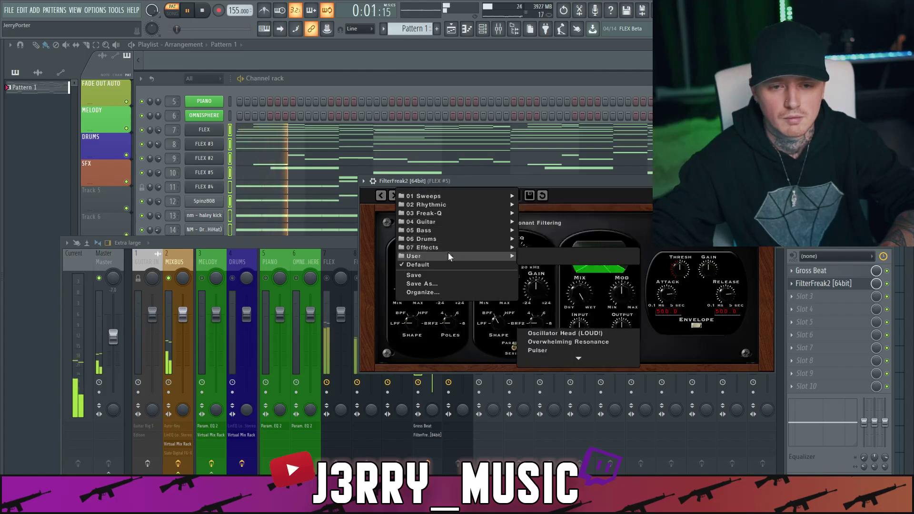
mouse_move(464, 213)
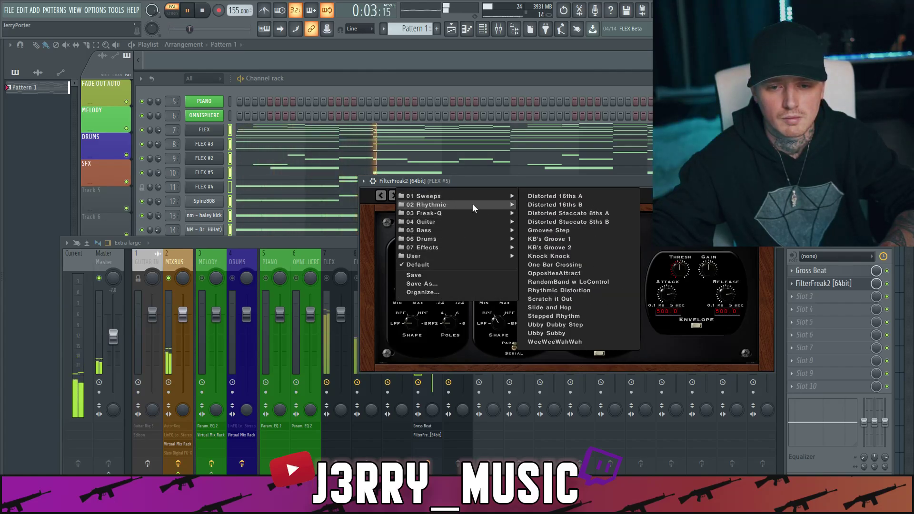
mouse_move(479, 192)
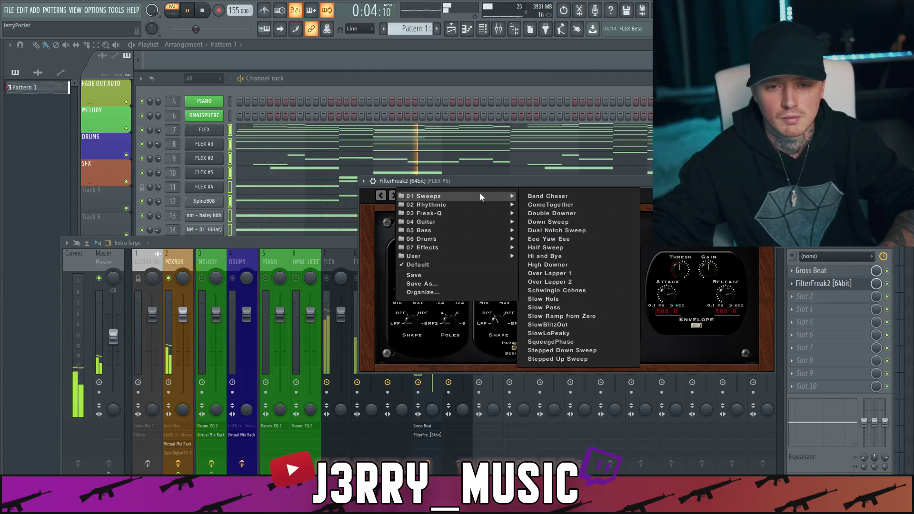
click(578, 350)
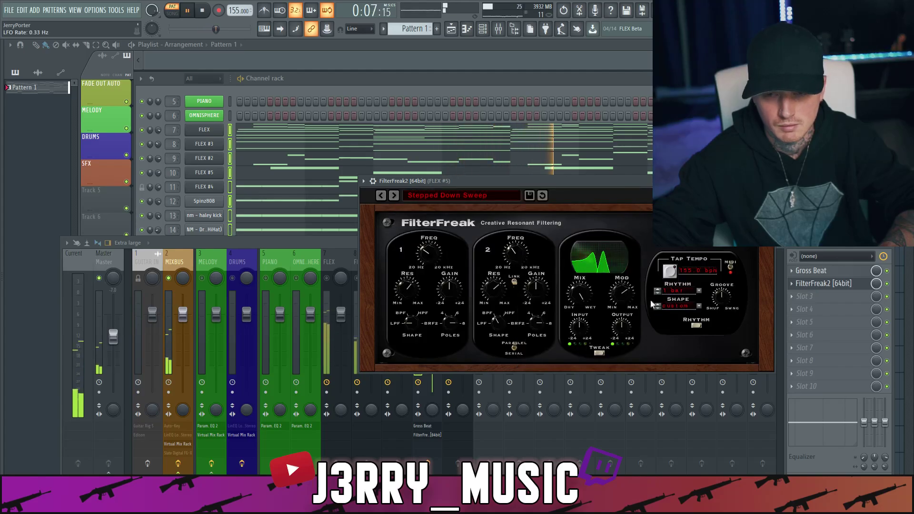
drag(592, 295, 580, 326)
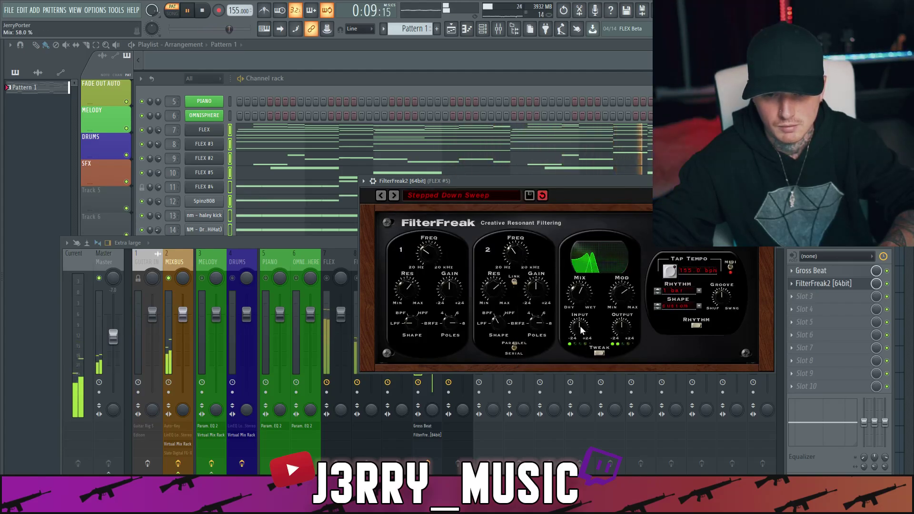
click(823, 284)
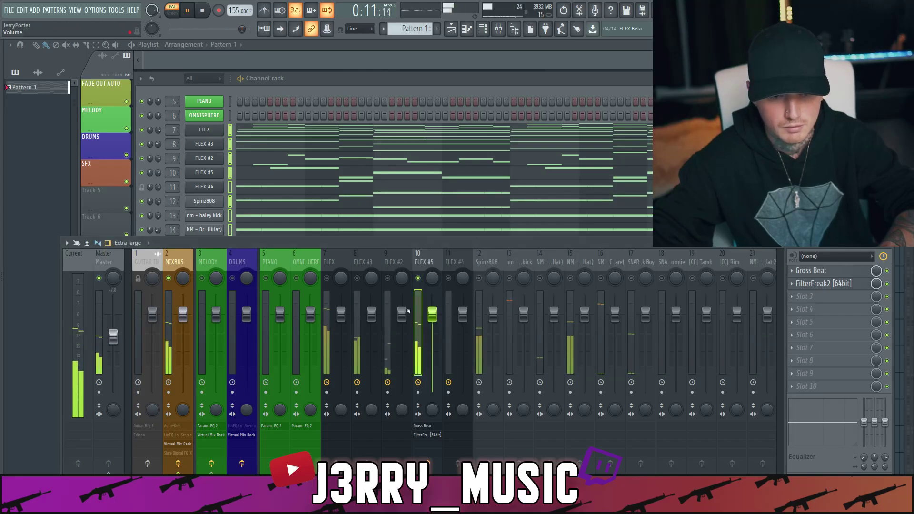
- Play FLEX #5 together with the FLEX, FLEX #3 and FLEX #2 tracks, adjust its stereo separation, and lower its fader to -3.2 dB
key(space)
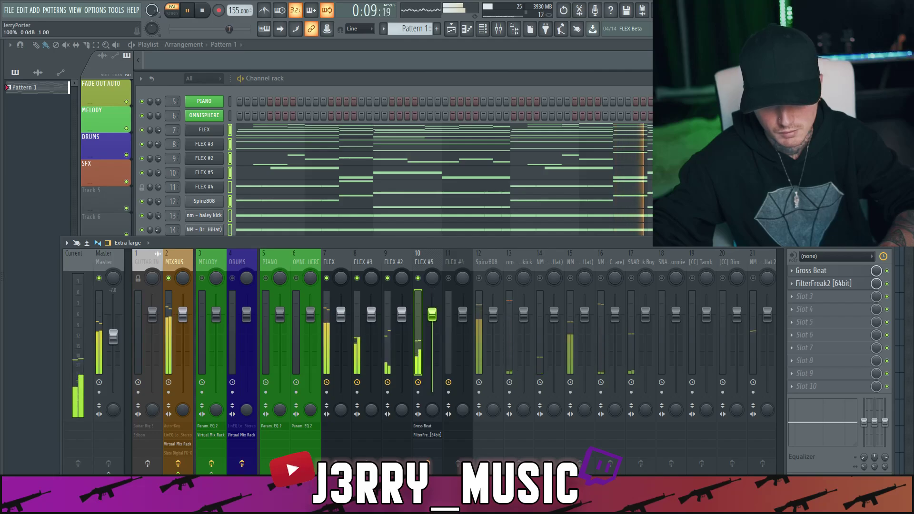
drag(431, 408, 431, 402)
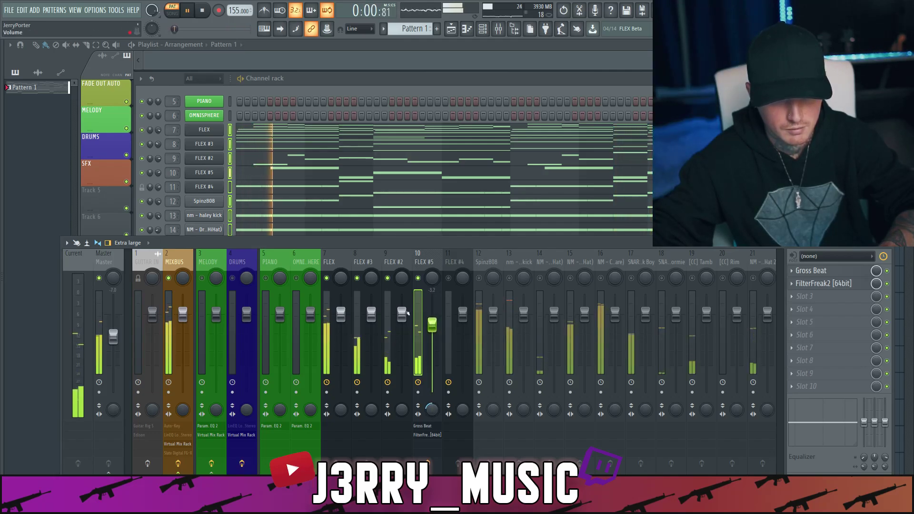
- Solo the FLEX #2 track, add Fruity Reeverb 2 with the wet level at 96%, and lower the track's fader to -2.9 dB
click(393, 262)
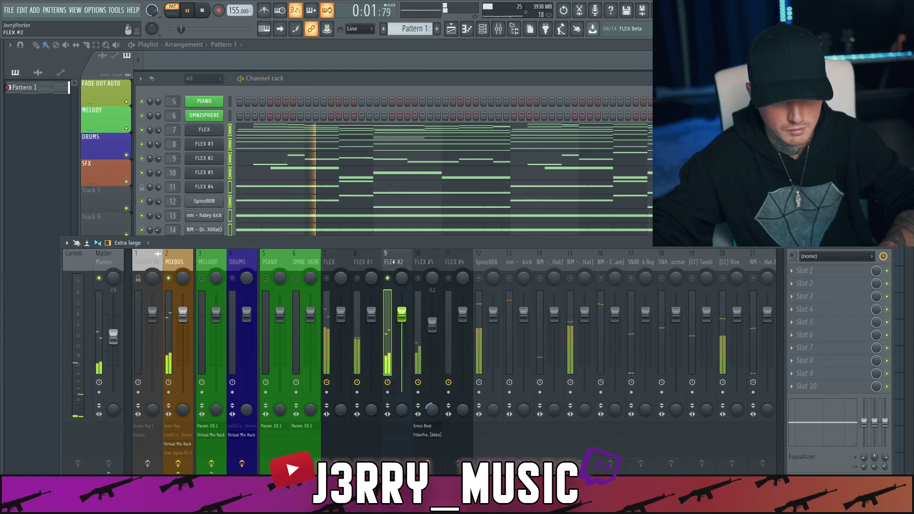
click(804, 270)
mouse_move(755, 349)
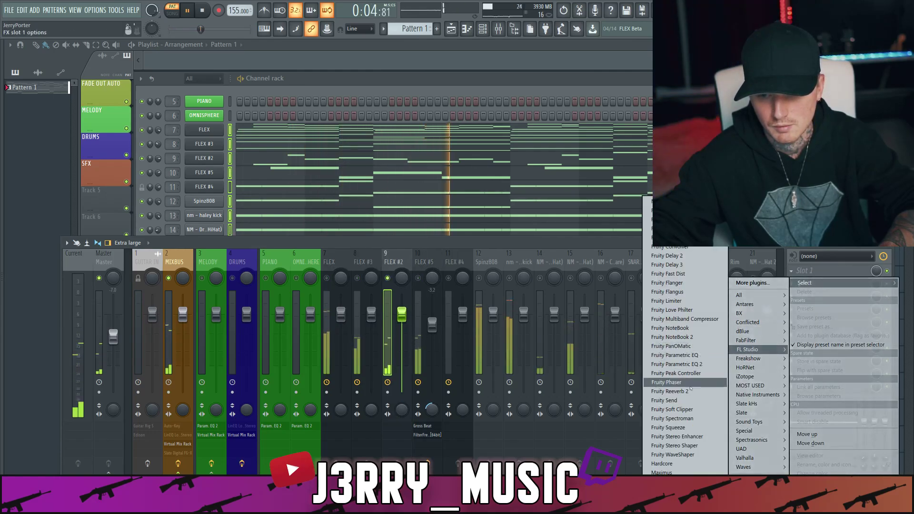
click(676, 391)
drag(301, 169, 286, 219)
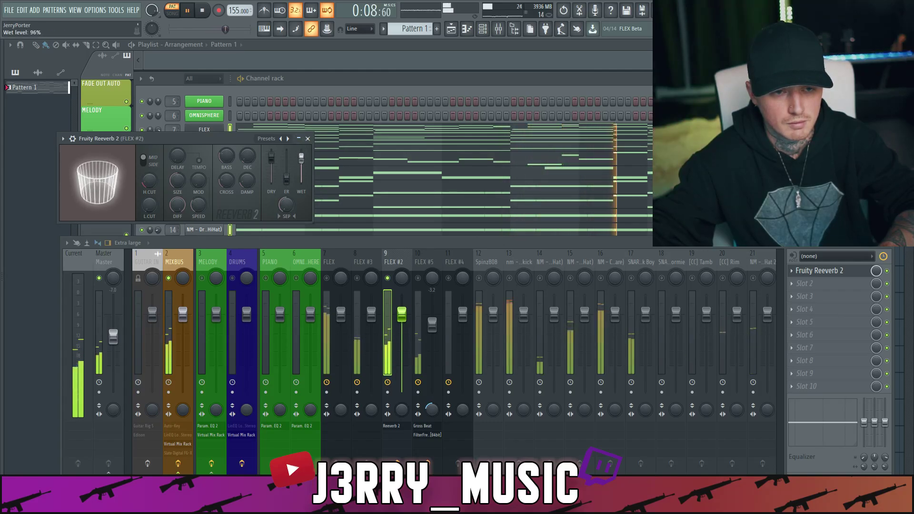
click(307, 138)
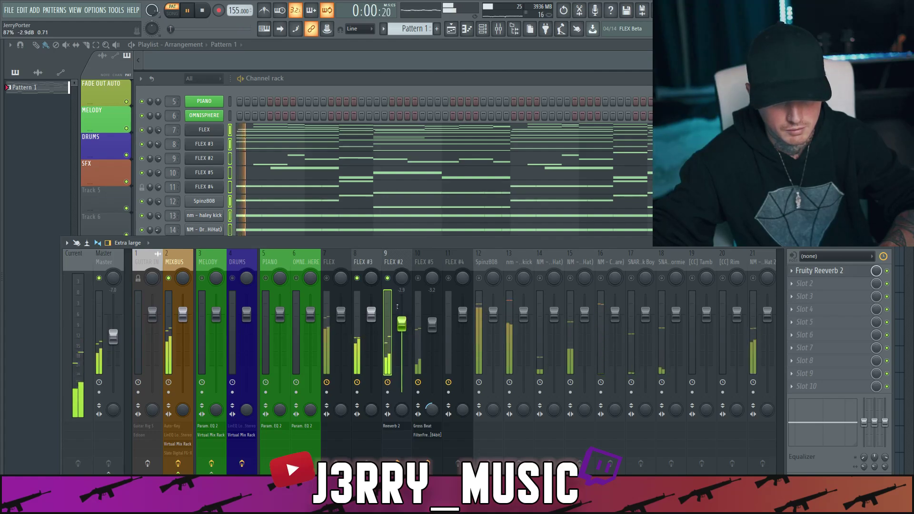
- Unmute the FLEX track, lower its fader to -3.3 dB, and adjust the stereo separation of FLEX #3
click(328, 278)
drag(341, 314, 341, 325)
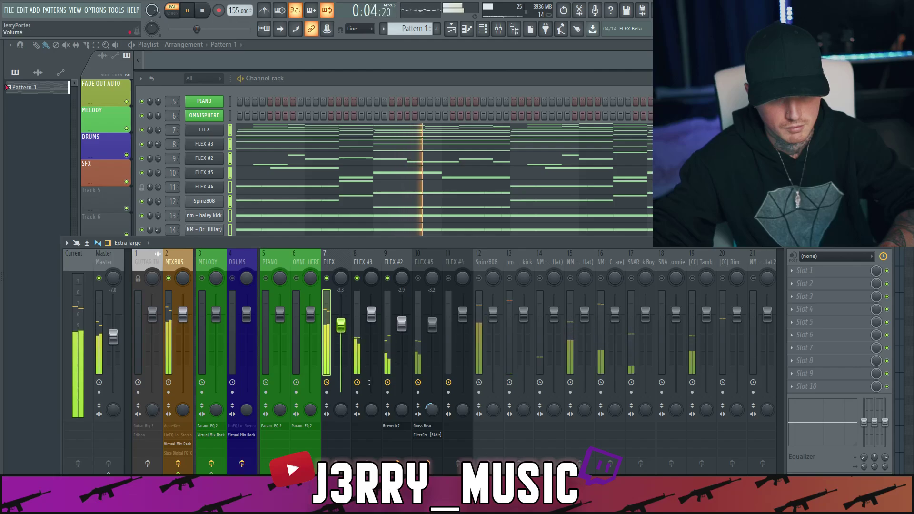
drag(371, 408, 371, 399)
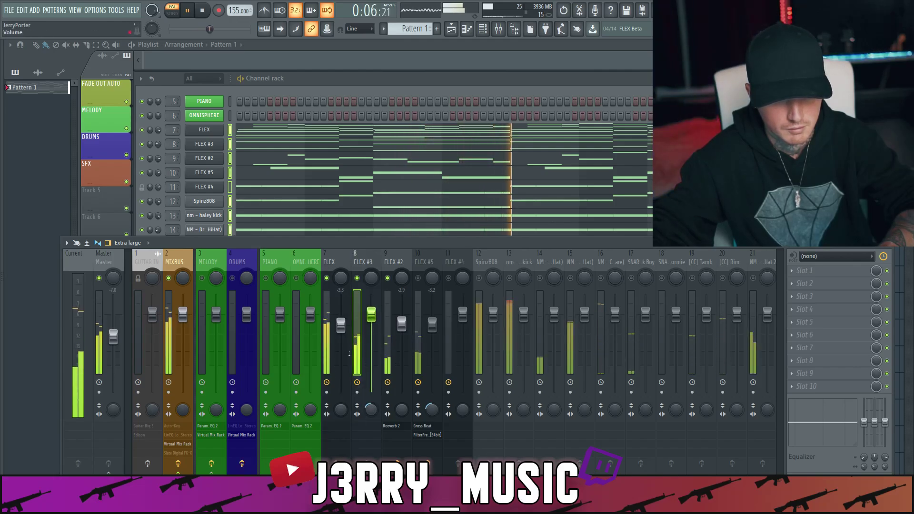
- Unmute FLEX #5, FLEX #4, Spinz808 and the kick, lowering the Spinz808 fader and raising the kick to about 0.3 dB
click(418, 278)
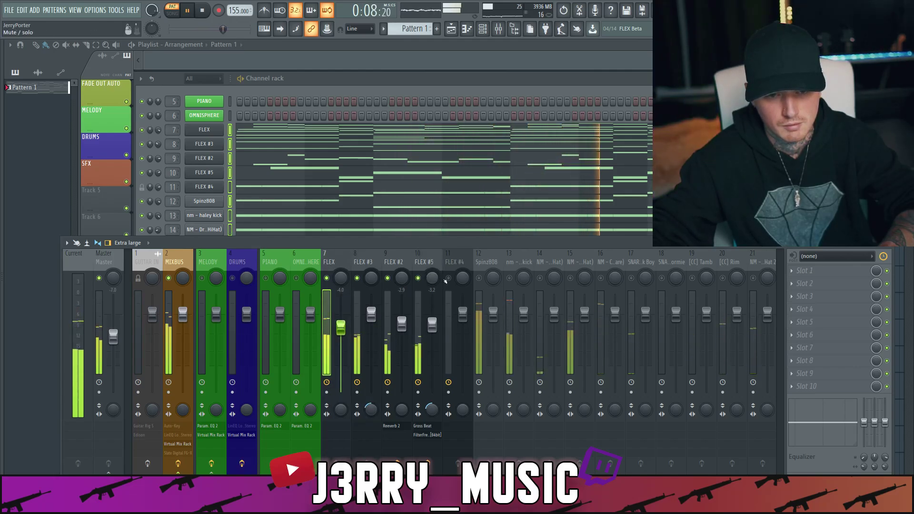
click(449, 278)
click(479, 281)
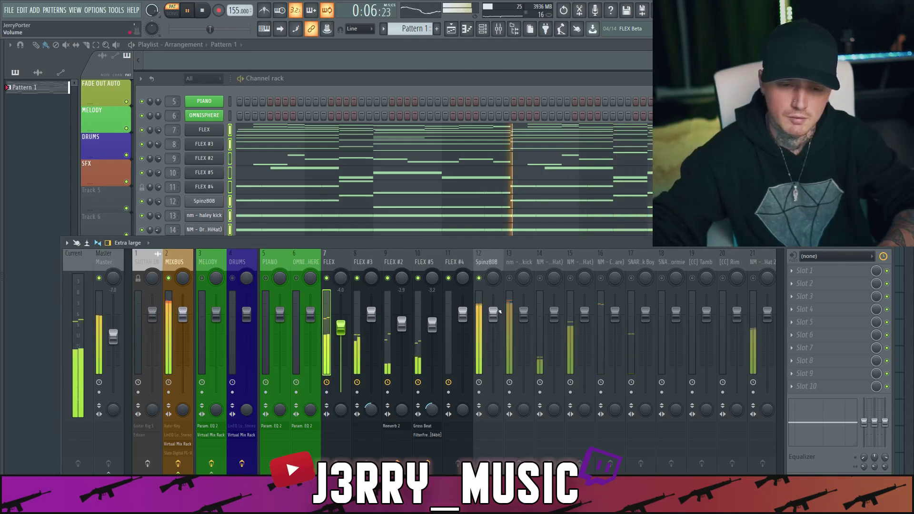
click(509, 278)
drag(493, 312, 493, 323)
click(523, 313)
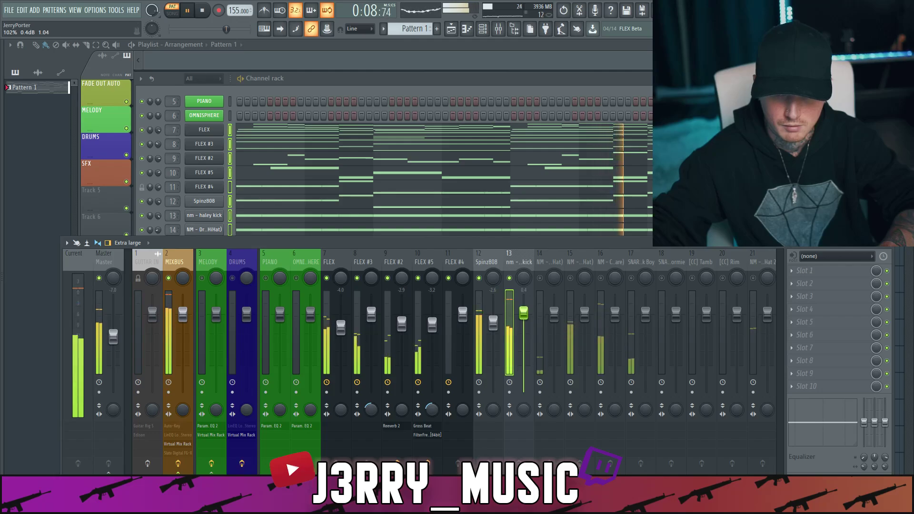
- Unmute the hi-hats on mixer tracks 14 and 15 and raise track 15's fader to 1.9 dB
click(540, 279)
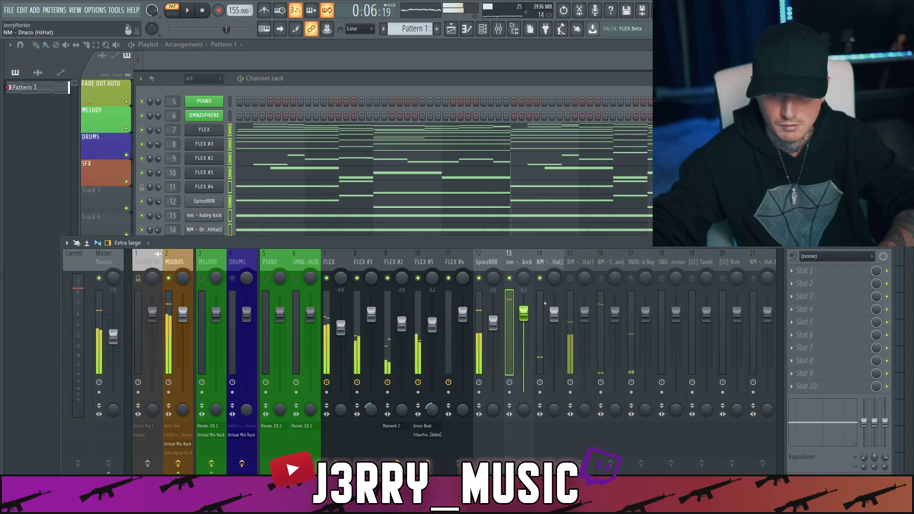
click(570, 277)
key(space)
drag(581, 315, 582, 310)
- Unmute mixer tracks 16 to 21, boosting track 16's high-shelf EQ and raising the NM - Open Hat 2 fader to 3.0 dB
click(601, 278)
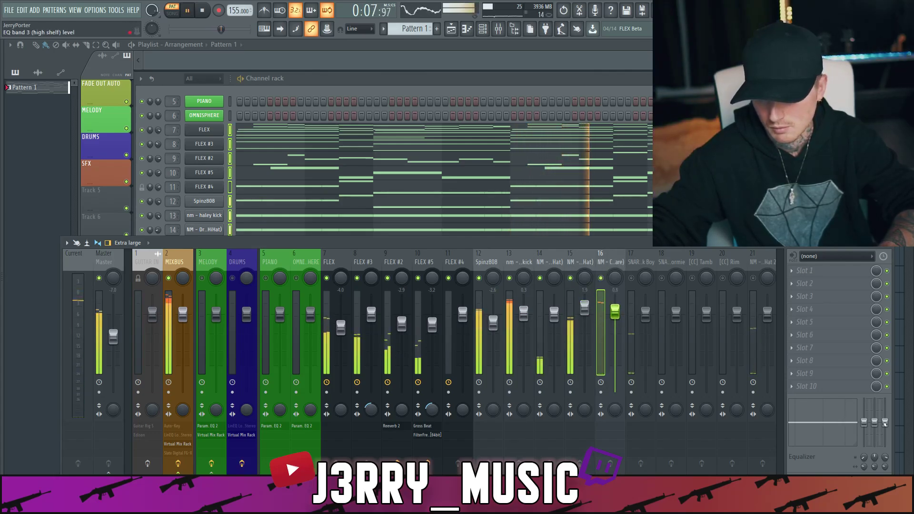
click(631, 278)
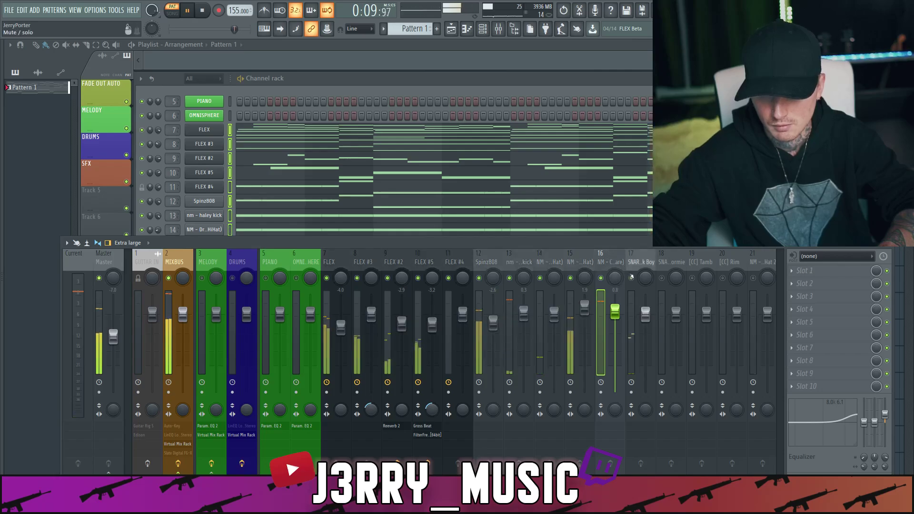
scroll(632, 277, right, 4)
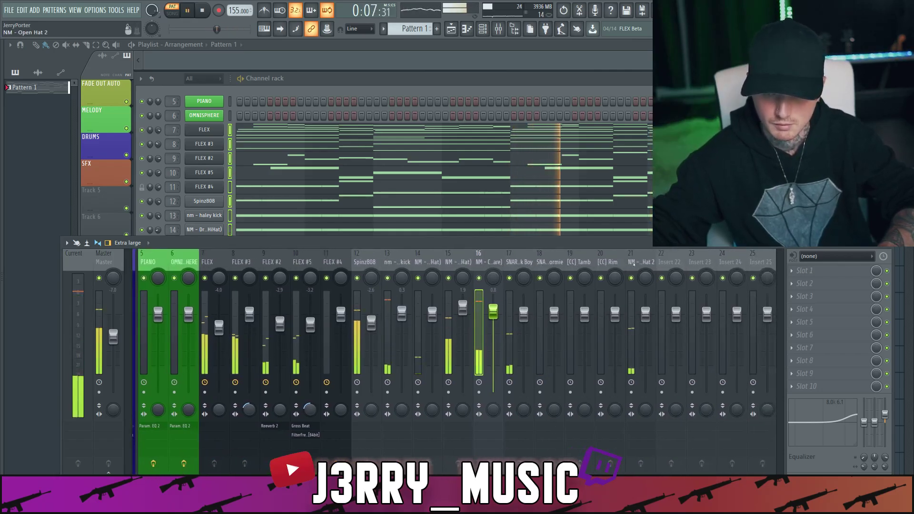
click(632, 279)
scroll(637, 290, up, 3)
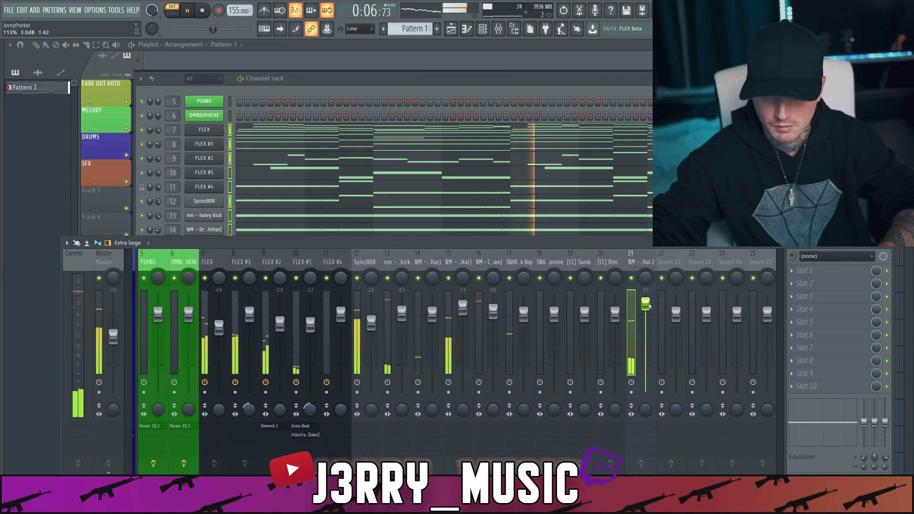
- Route the FLEX through FLEX #4 tracks to the MELODY bus and the Spinz808 through NM - Open Hat 2 tracks to DRUMS
scroll(634, 269, left, 4)
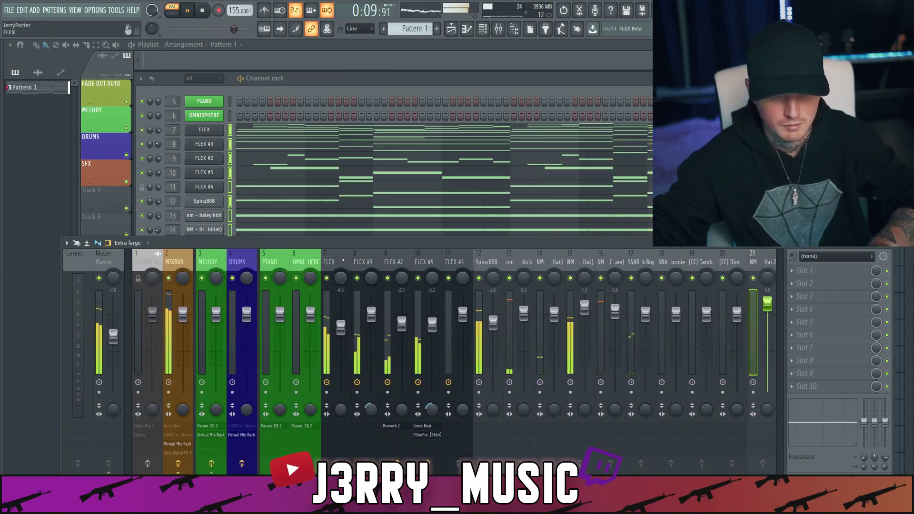
drag(342, 260, 446, 257)
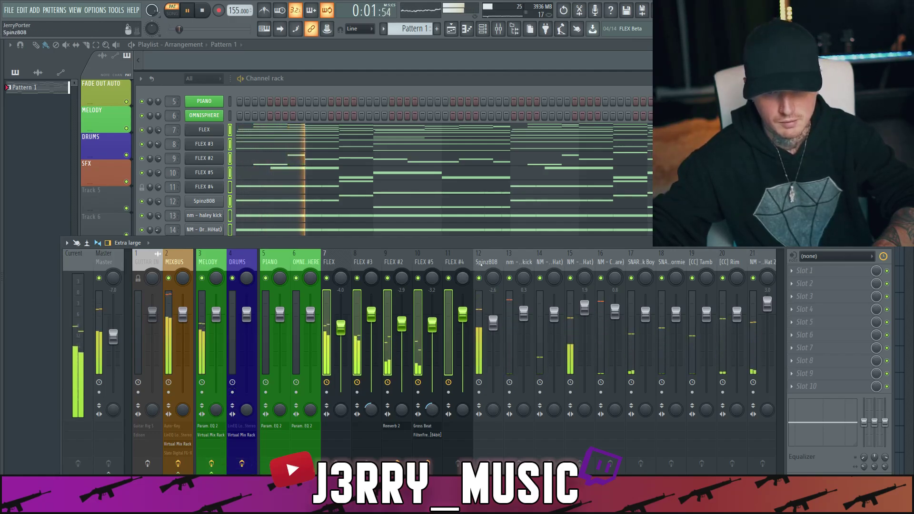
scroll(481, 263, right, 3)
scroll(482, 263, right, 1)
drag(357, 257, 633, 248)
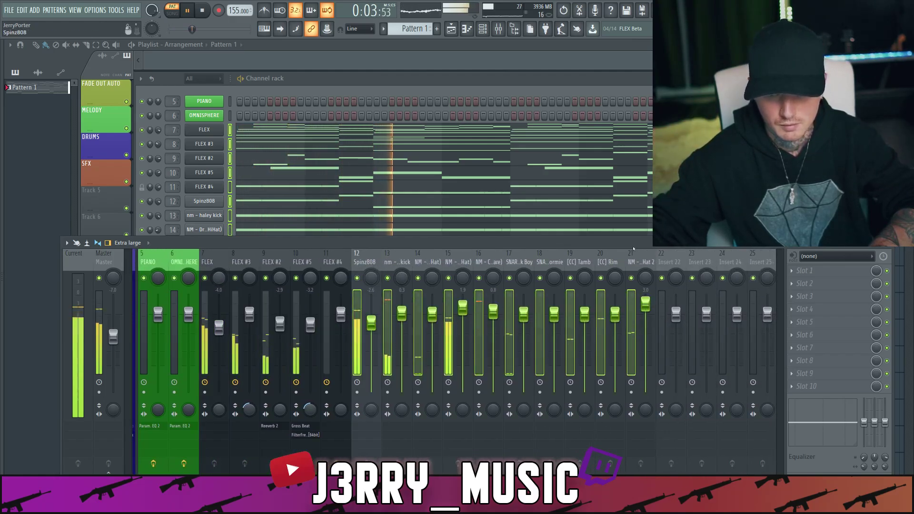
scroll(268, 462, left, 4)
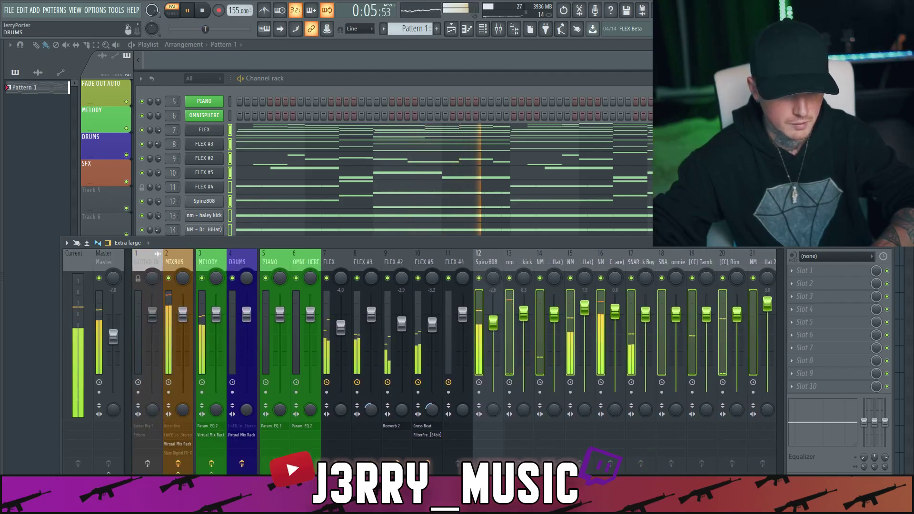
click(388, 265)
click(327, 263)
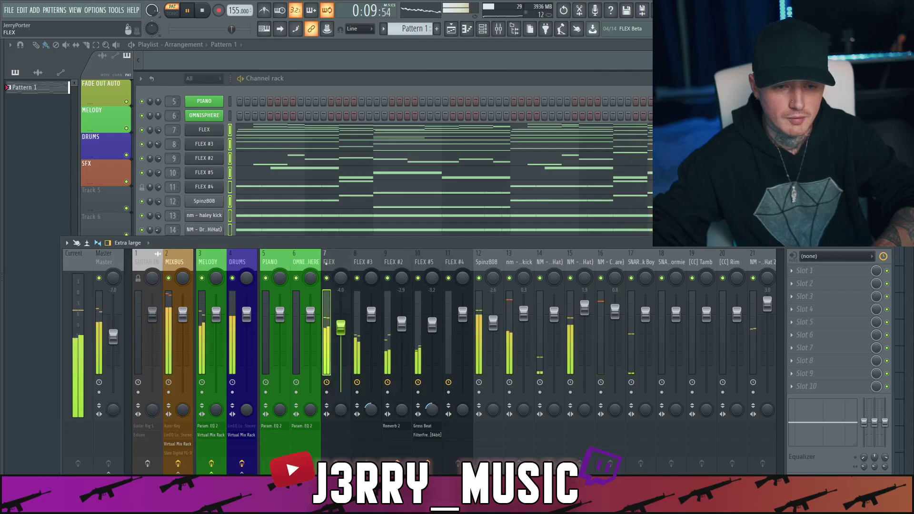
key(space)
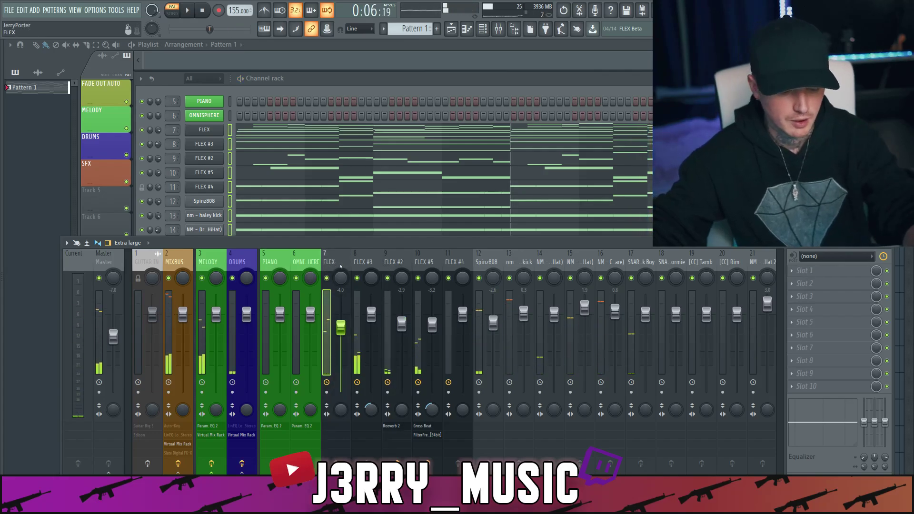
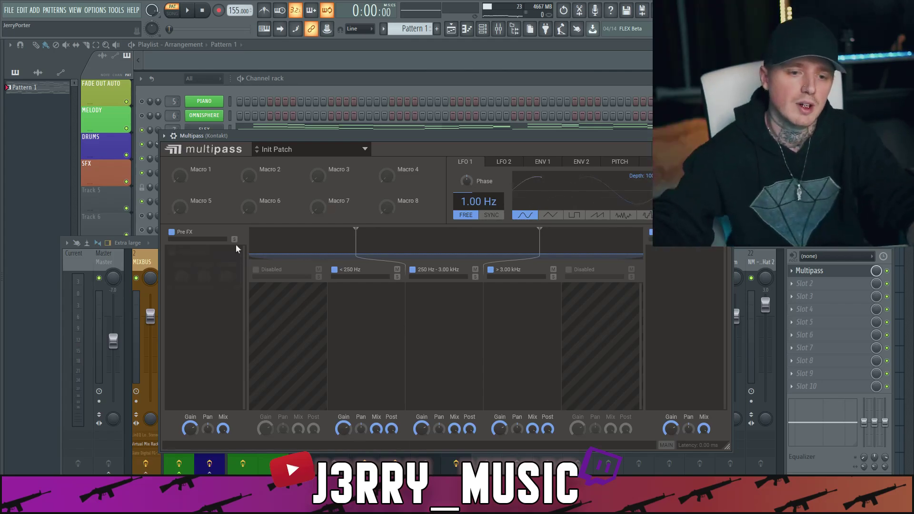
- Add a Distortion to Multipass's middle band, set the lower crossover to 669 Hz, and preview the result
drag(620, 329, 425, 309)
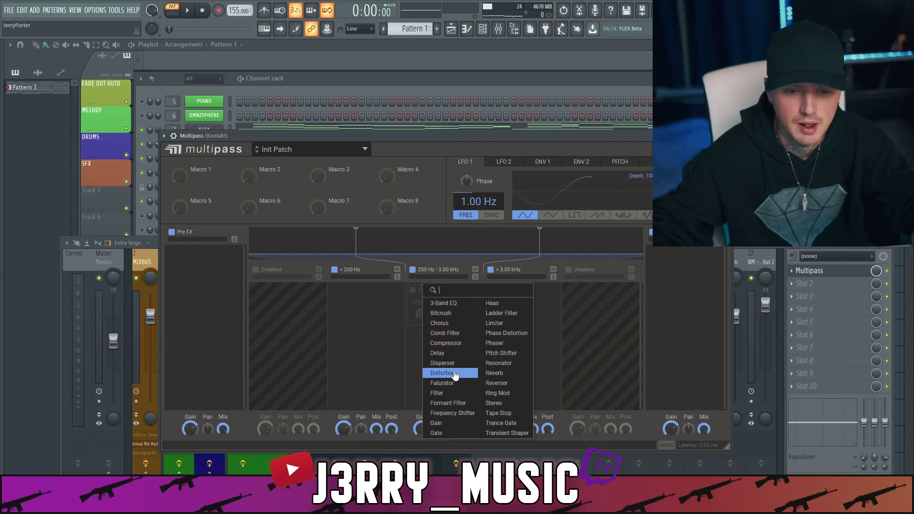
click(454, 373)
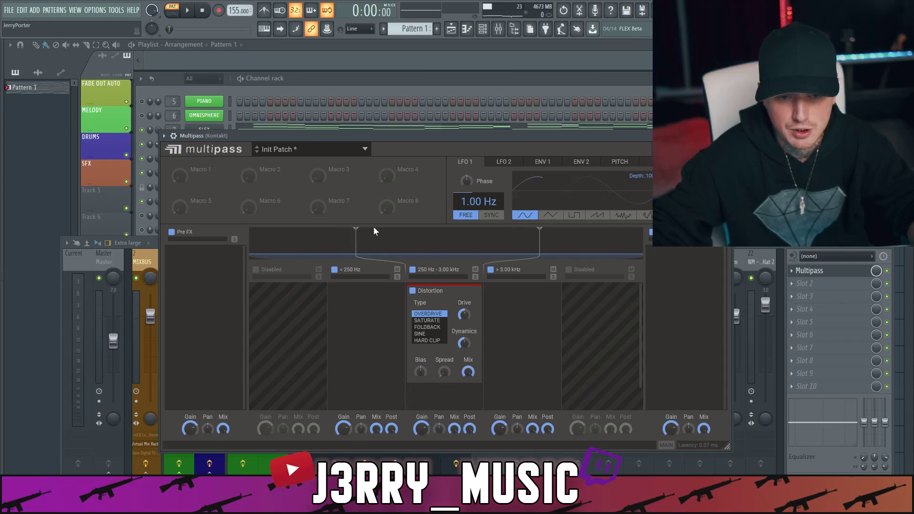
drag(376, 233, 429, 232)
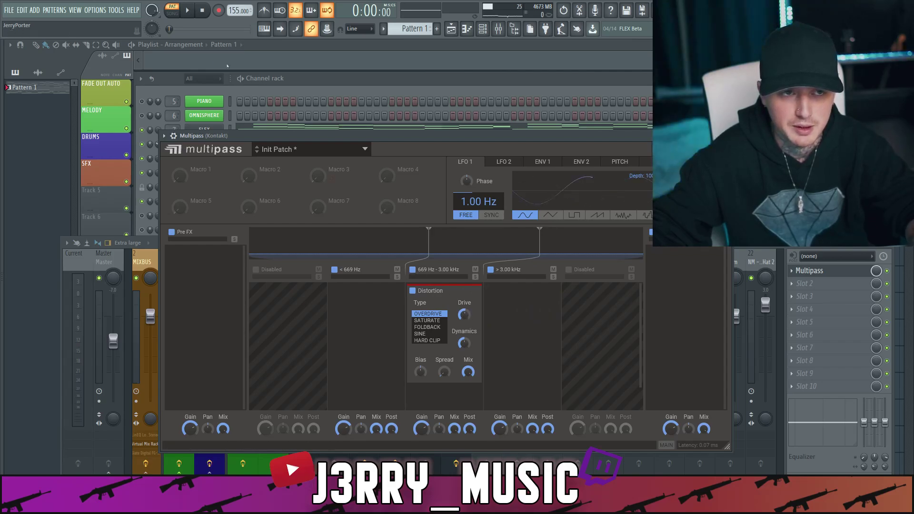
key(space)
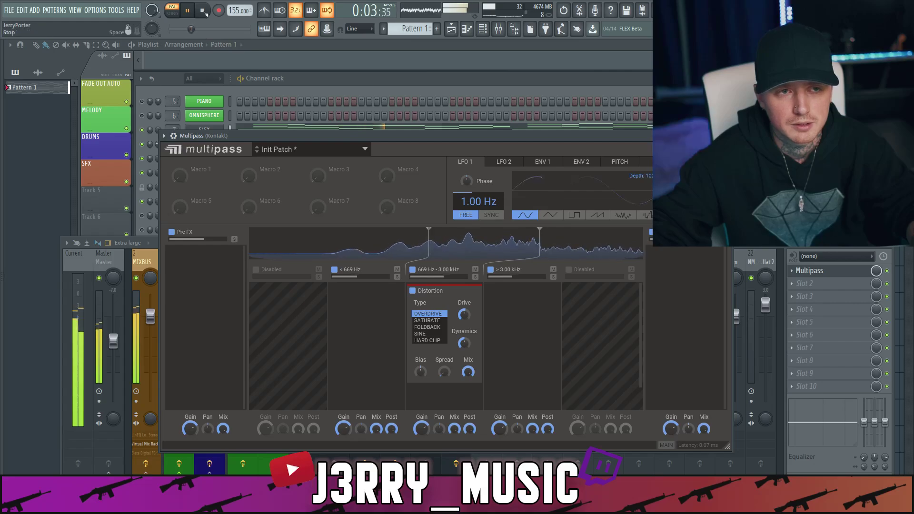
click(203, 11)
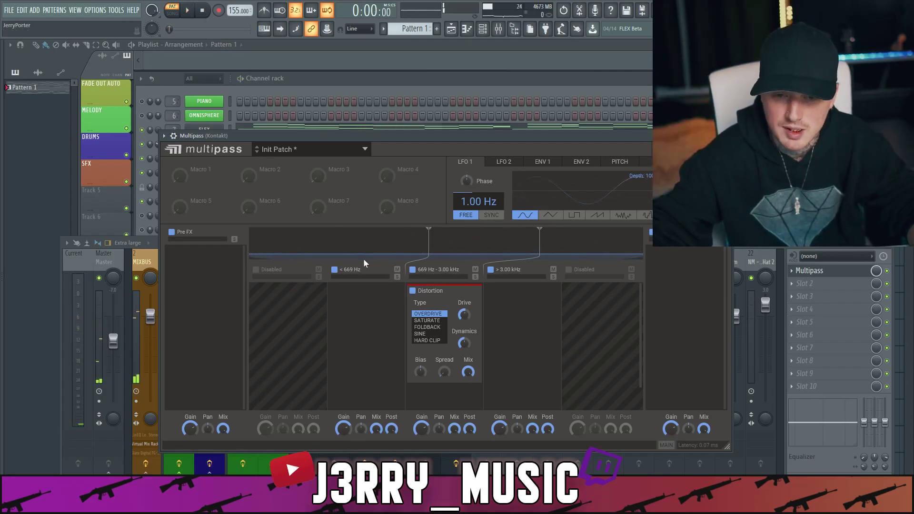
- Add a Reverb to Multipass's band above 3.00 kHz, adjust its mix, and preview the sound
click(509, 321)
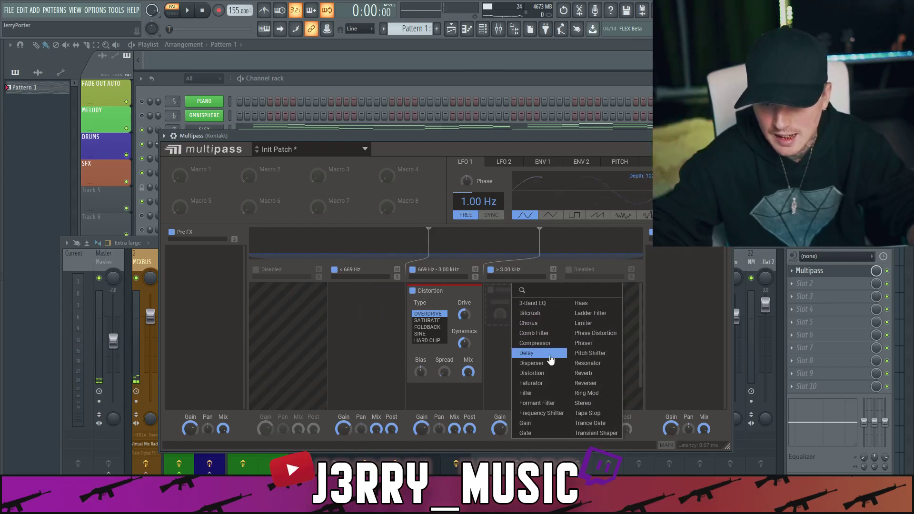
click(585, 373)
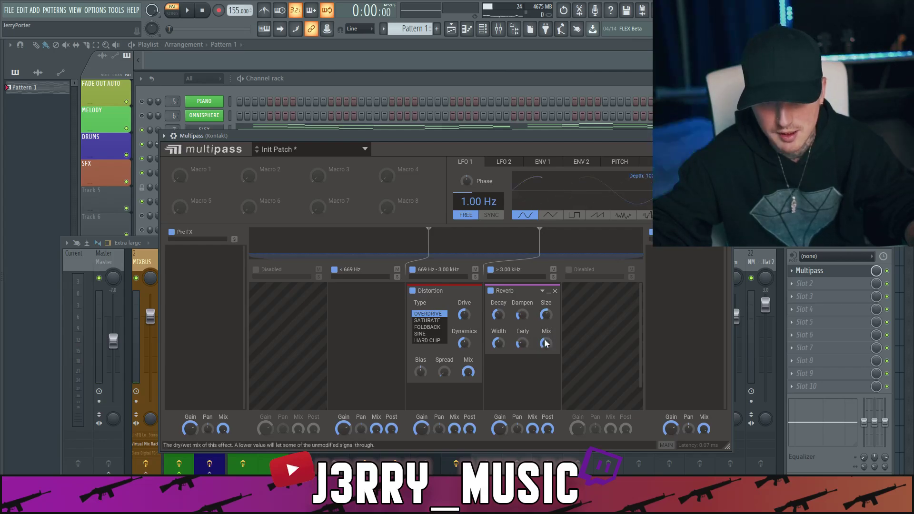
drag(536, 348, 537, 346)
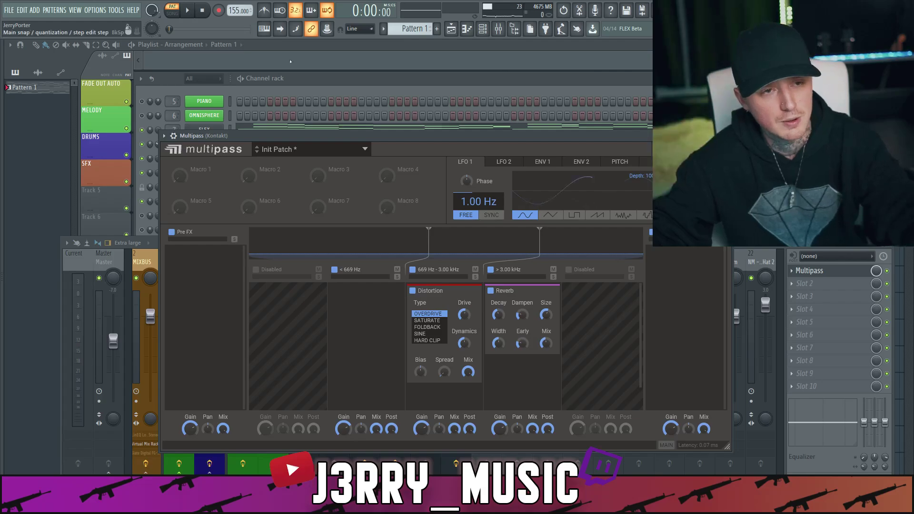
key(space)
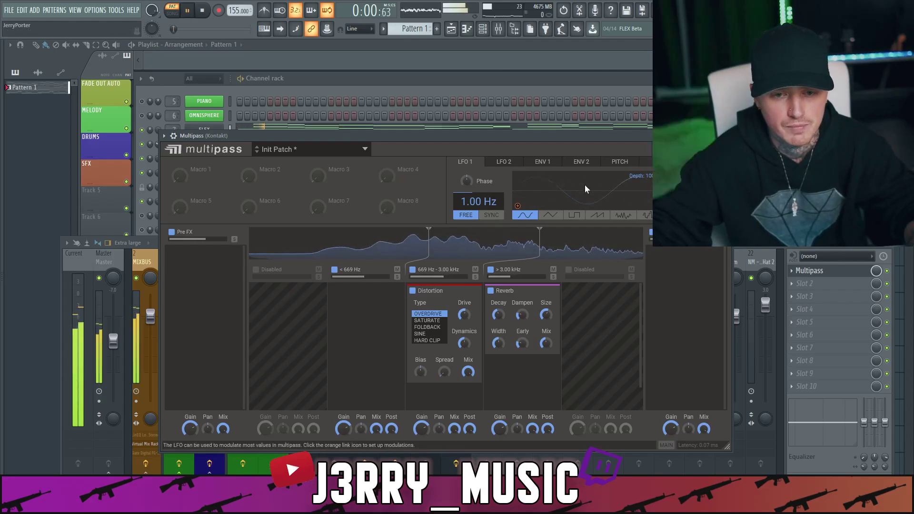
key(Escape)
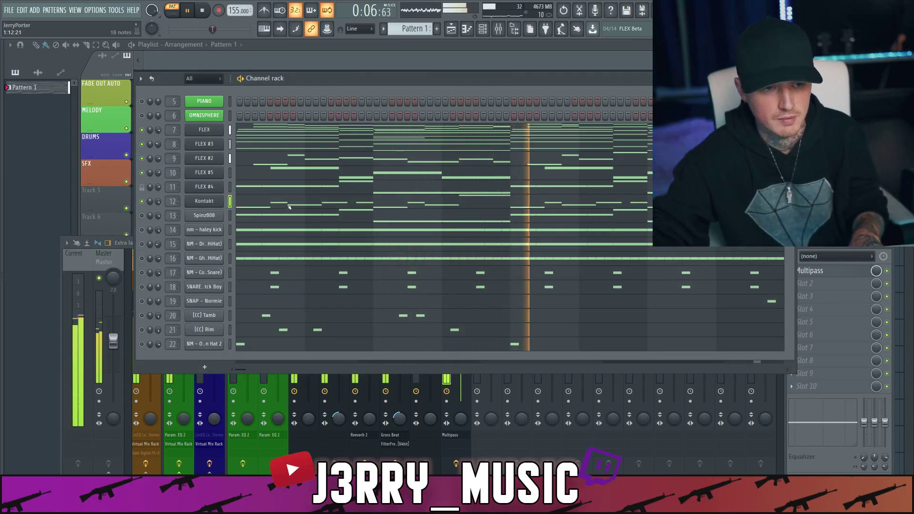
- Examine the Kontakt channel's melody notes in the piano roll
click(268, 202)
key(ctrl+a)
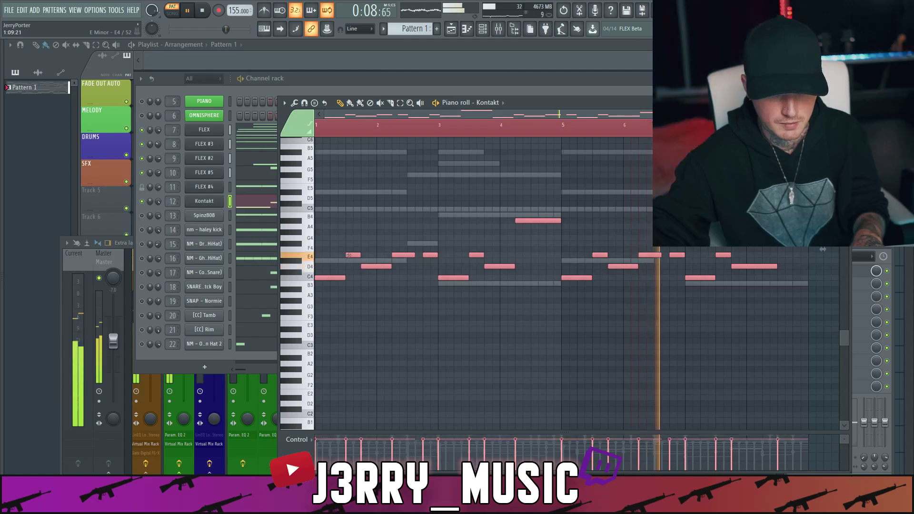
key(ctrl+d)
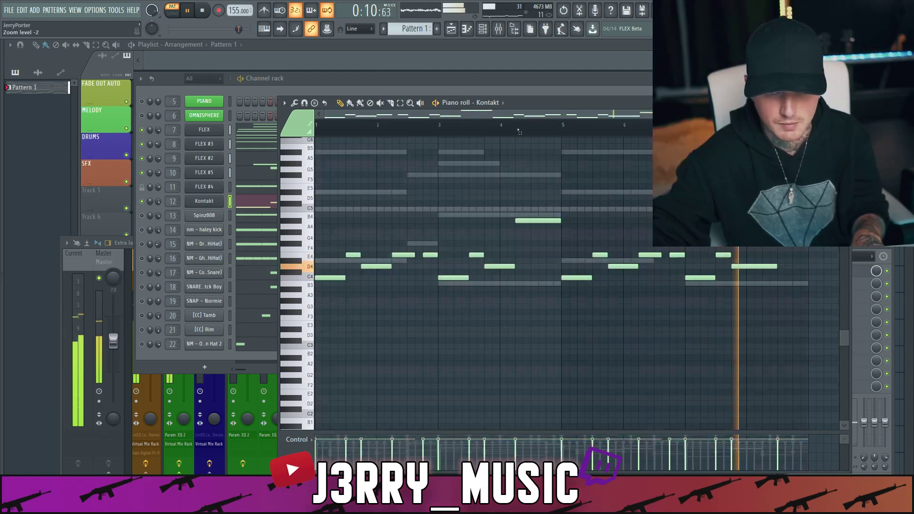
key(Escape)
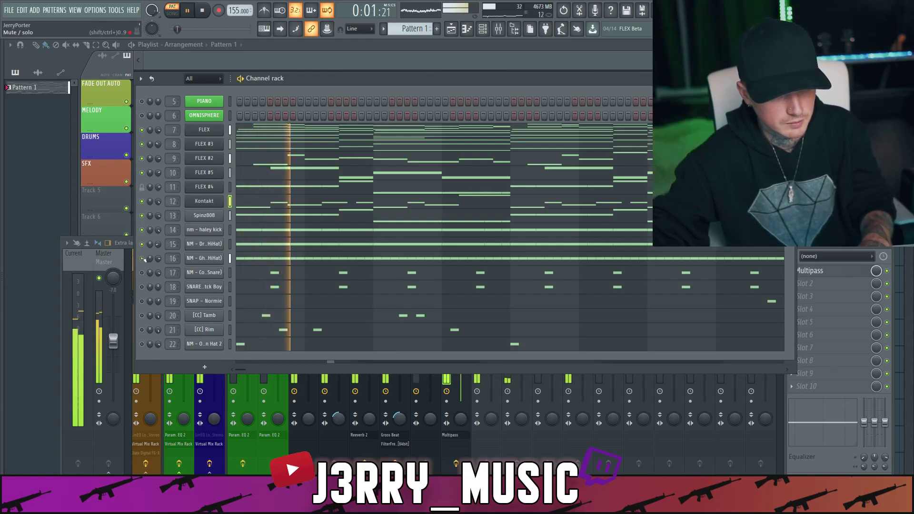
- Unmute the drum channels and play the whole pattern while checking the track levels in the mixer
key(space)
key(space)
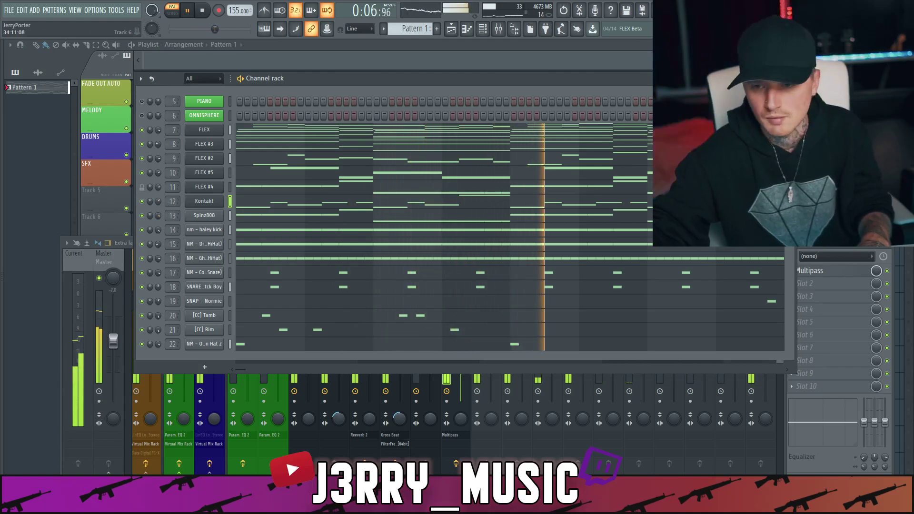
key(F9)
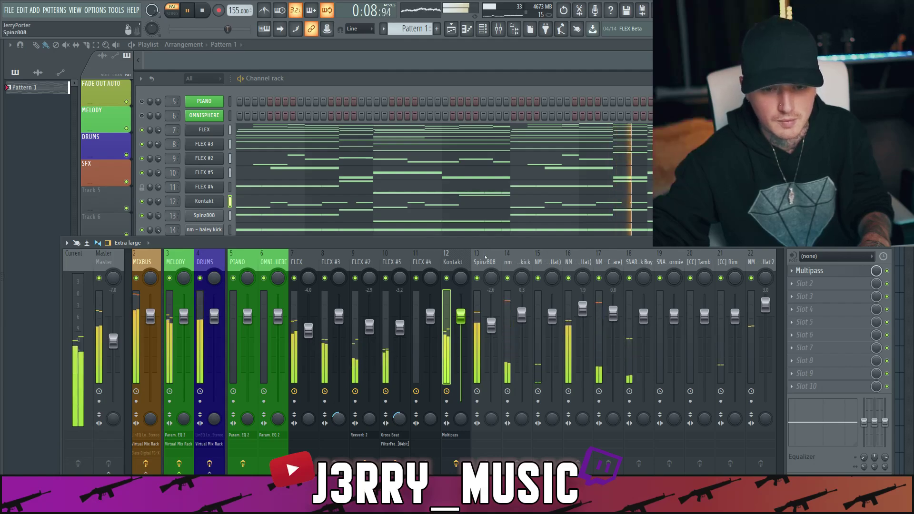
scroll(486, 260, right, 5)
scroll(485, 260, left, 6)
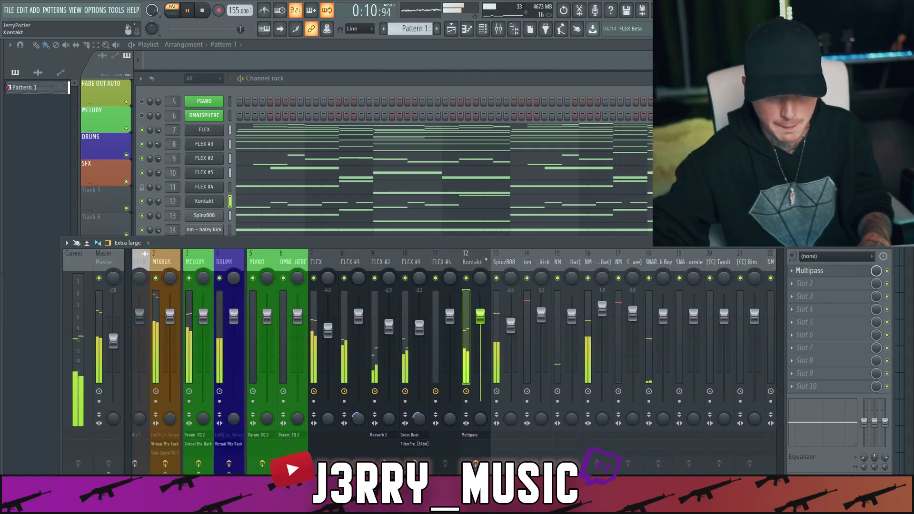
key(space)
- Select the mixer tracks from FLEX through NM - Open Hat 2 and lower their faders together to around -12 dB
scroll(486, 259, right, 3)
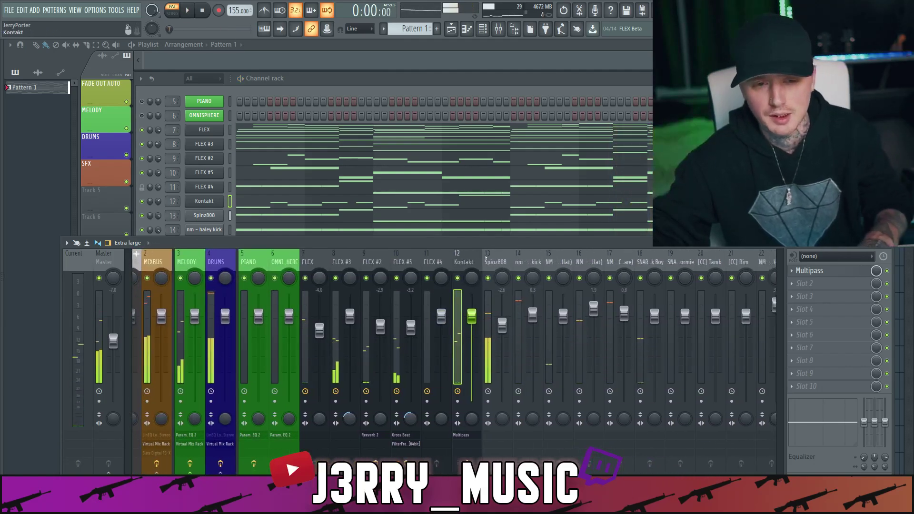
scroll(485, 257, right, 1)
scroll(486, 258, left, 2)
scroll(483, 256, right, 3)
scroll(482, 254, right, 2)
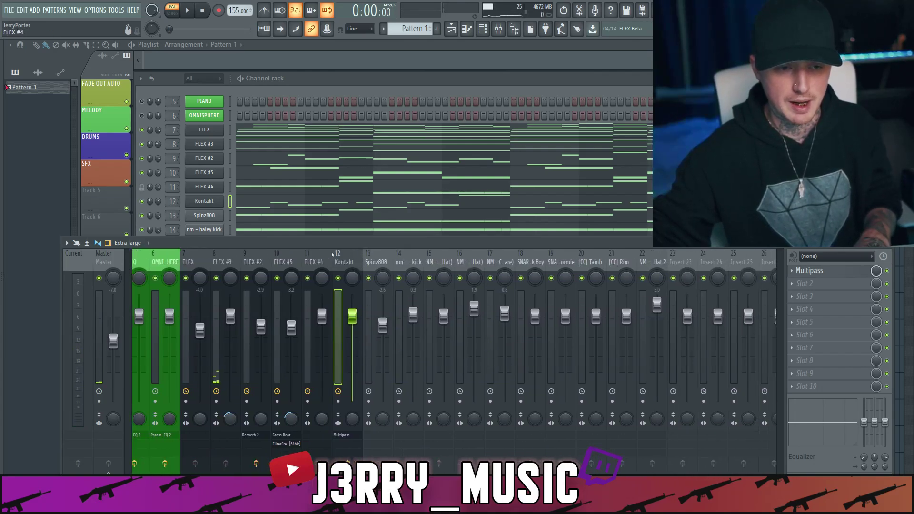
drag(184, 264, 640, 259)
drag(645, 305, 645, 350)
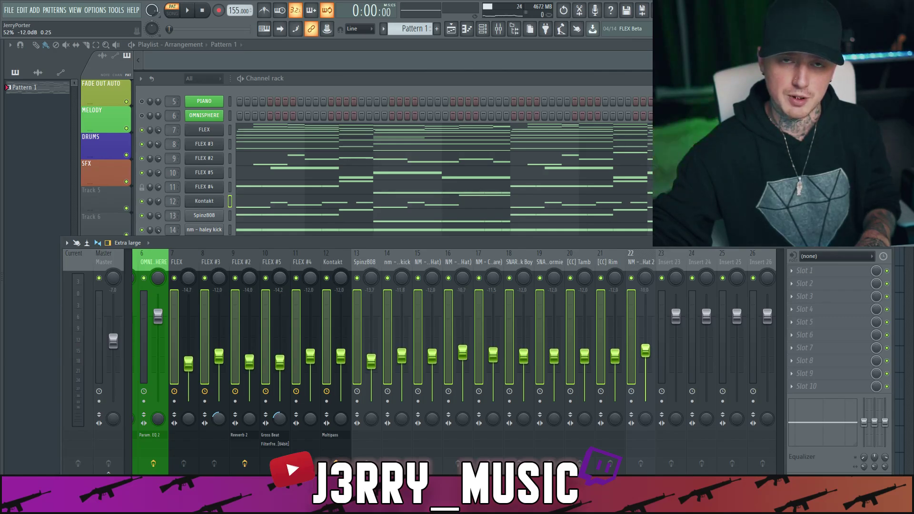
- Review the individual mixer tracks one at a time, from [CC] Rim back to FLEX
click(616, 259)
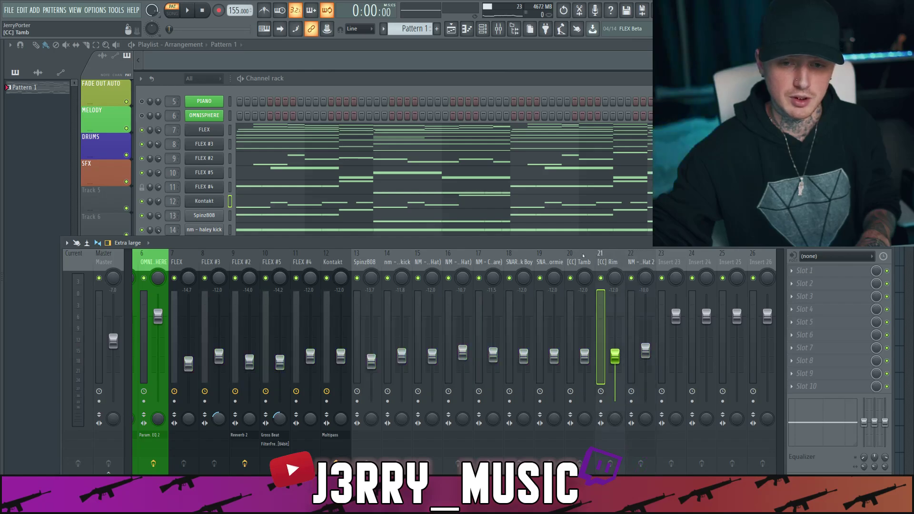
click(581, 257)
click(551, 256)
scroll(543, 254, left, 4)
scroll(544, 253, left, 2)
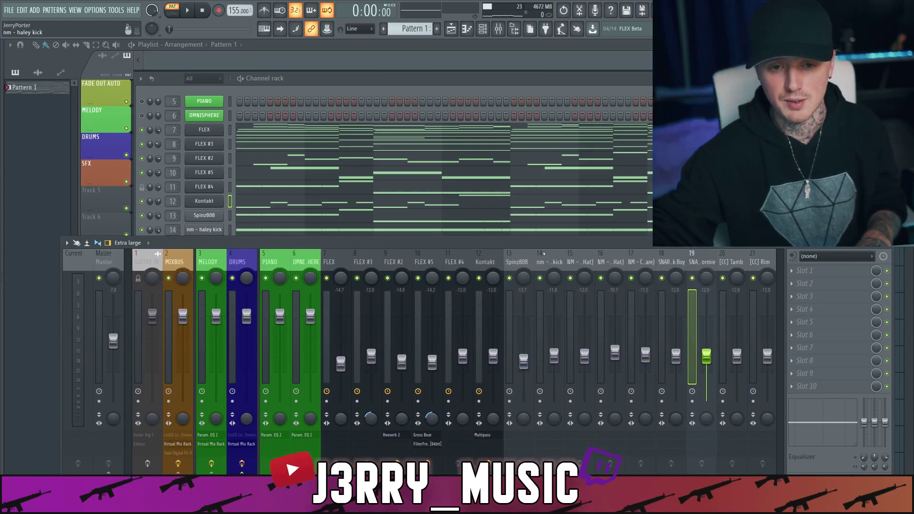
click(536, 257)
click(522, 253)
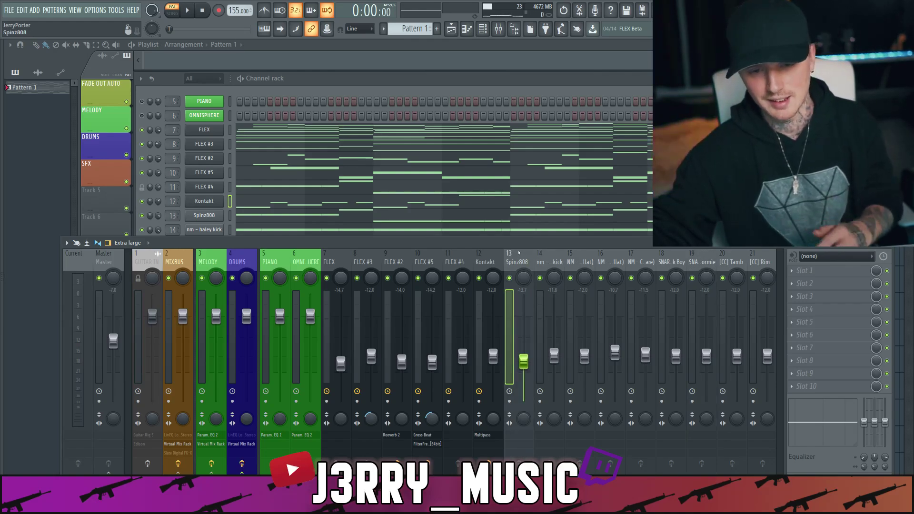
click(488, 256)
click(458, 257)
click(427, 257)
click(366, 257)
click(336, 262)
- Play the pattern to check the MIXBUS level and reset the Master fader to its default volume
key(space)
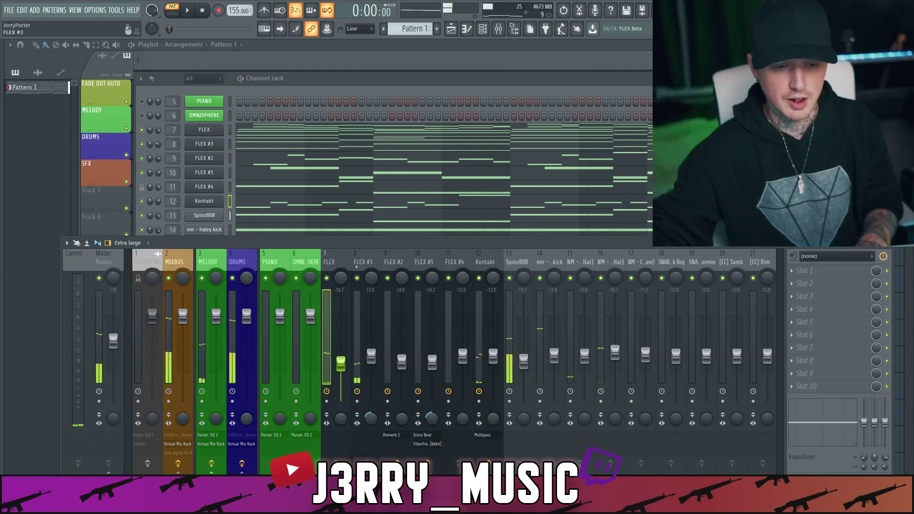
click(165, 266)
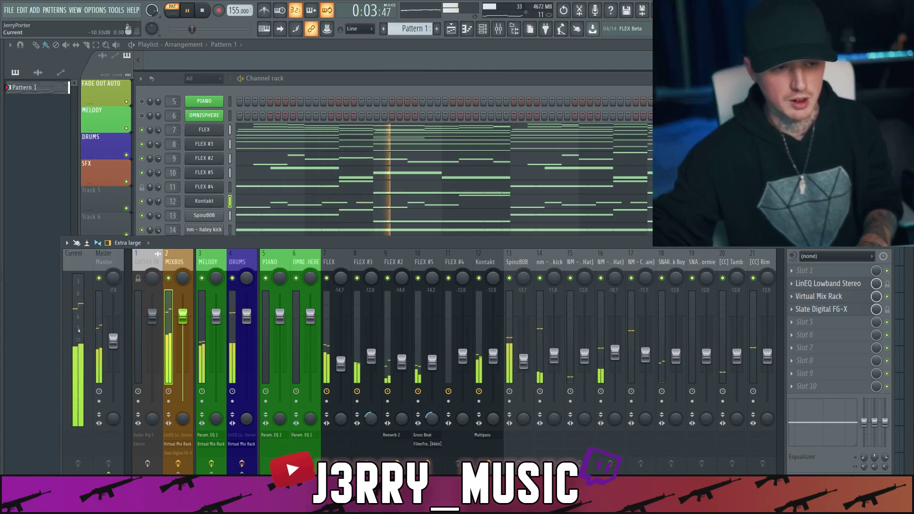
key(space)
right_click(112, 341)
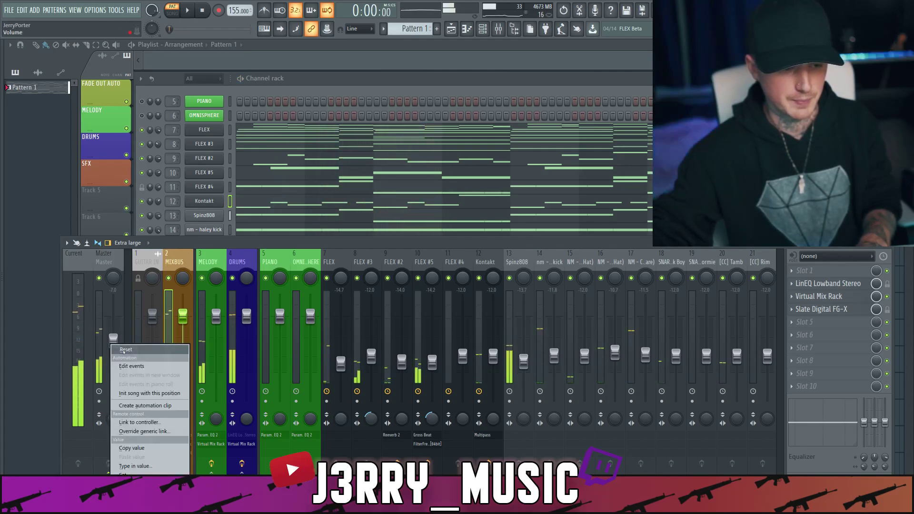
click(124, 351)
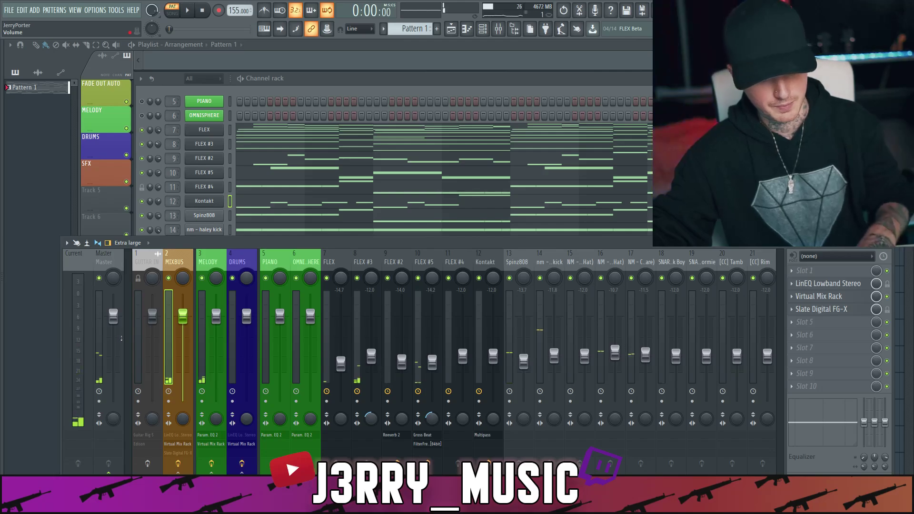
- In the MIXBUS's Virtual Mix Rack, set the Trimmer to -6.51 dB and the AirEQ Air gain to about 1.9 dB during playback
key(space)
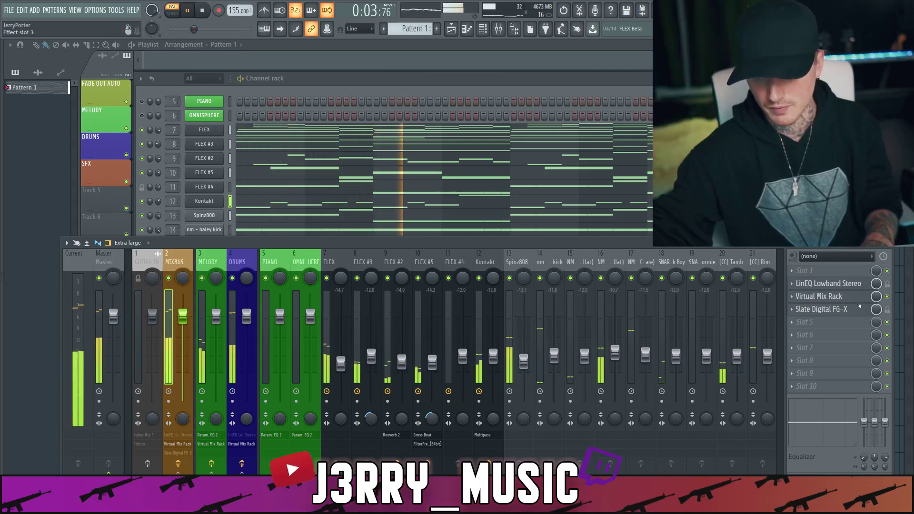
click(828, 309)
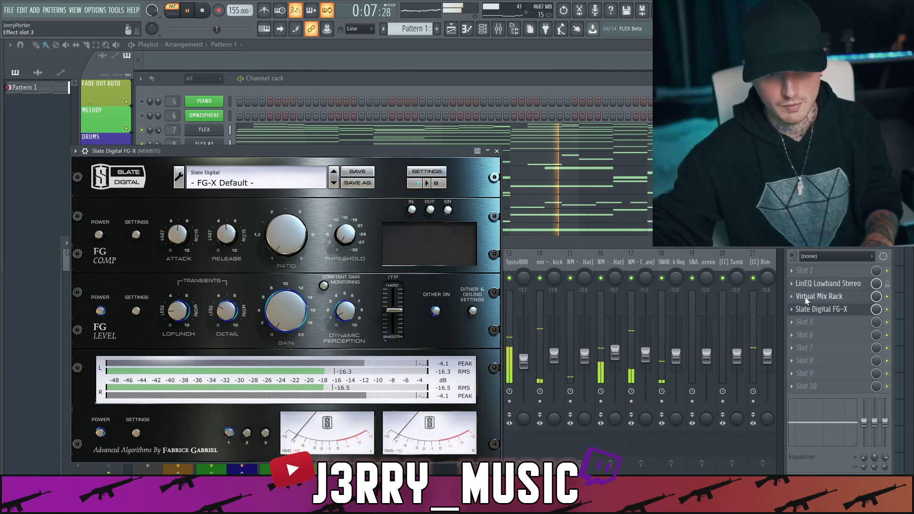
click(818, 296)
drag(209, 335, 215, 353)
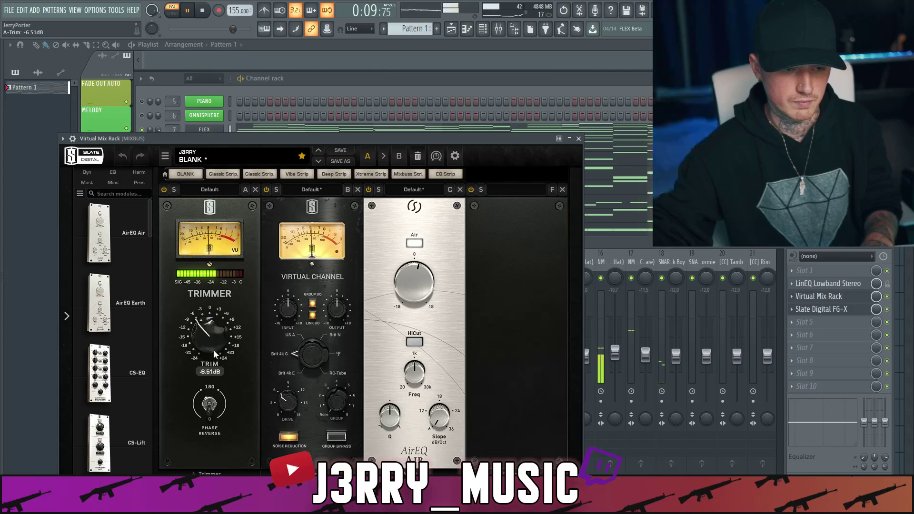
drag(421, 276, 421, 275)
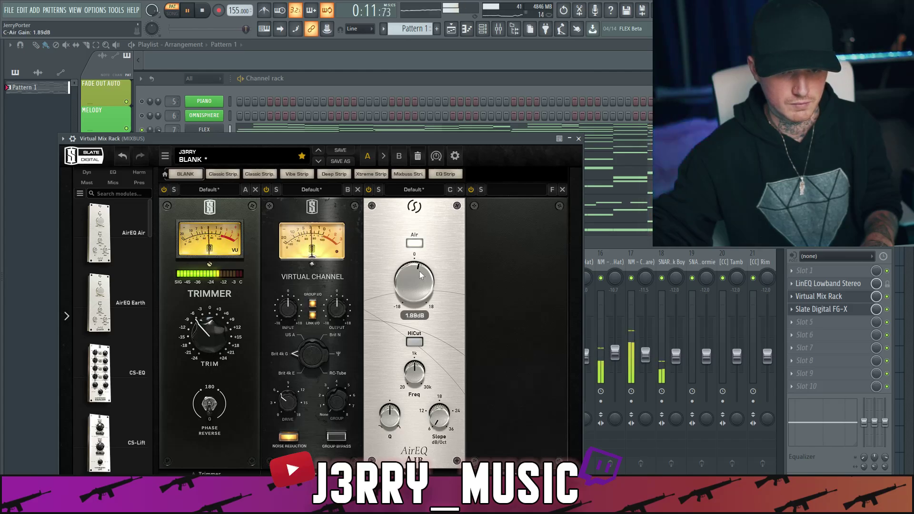
click(578, 138)
- Set the FG Level gain to 12.0 dB in the MIXBUS's Slate Digital FG-X and return to the channel rack
click(821, 309)
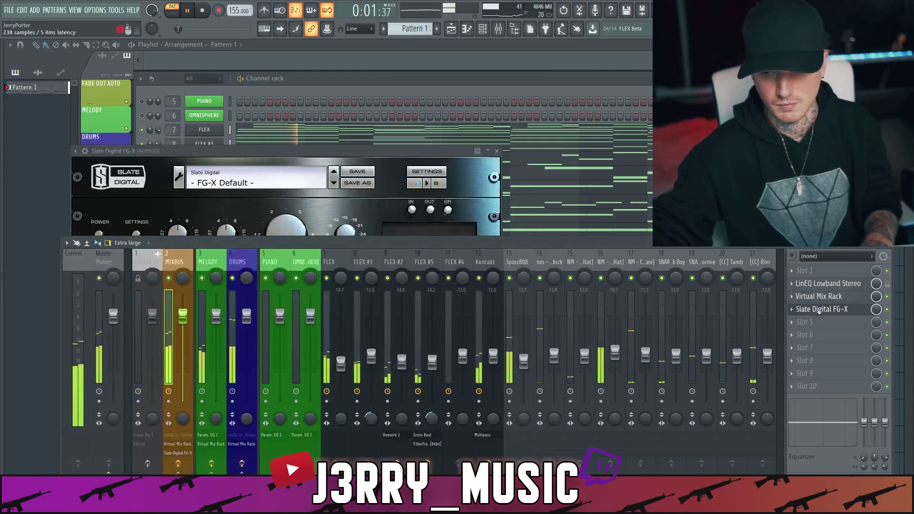
mouse_move(280, 301)
mouse_down()
mouse_move(264, 241)
mouse_move(287, 304)
mouse_up()
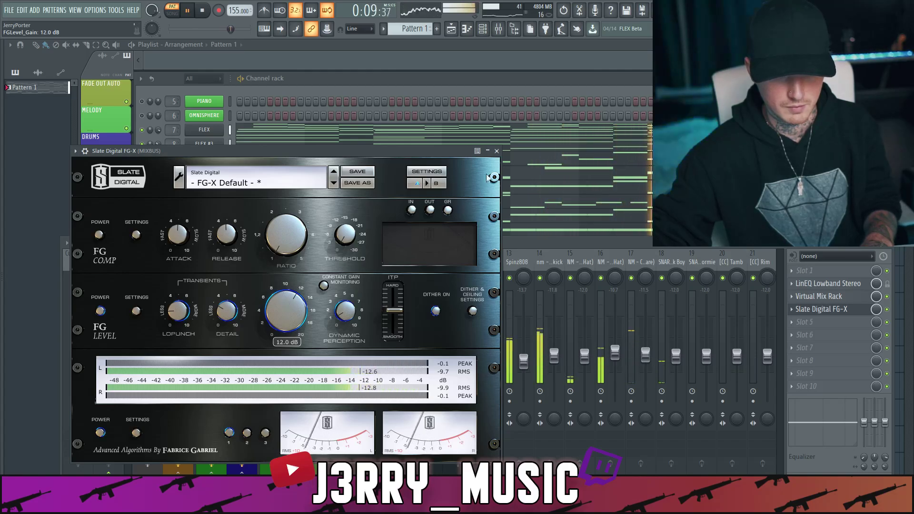
click(497, 151)
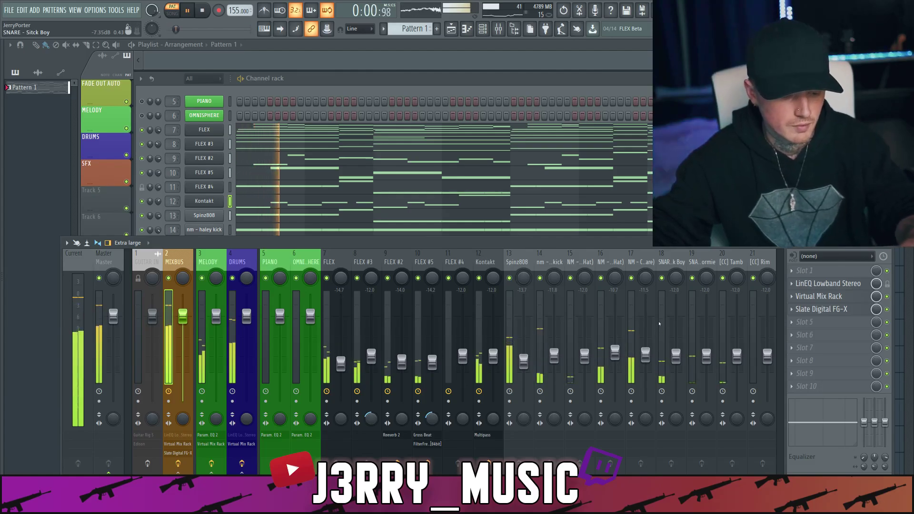
key(space)
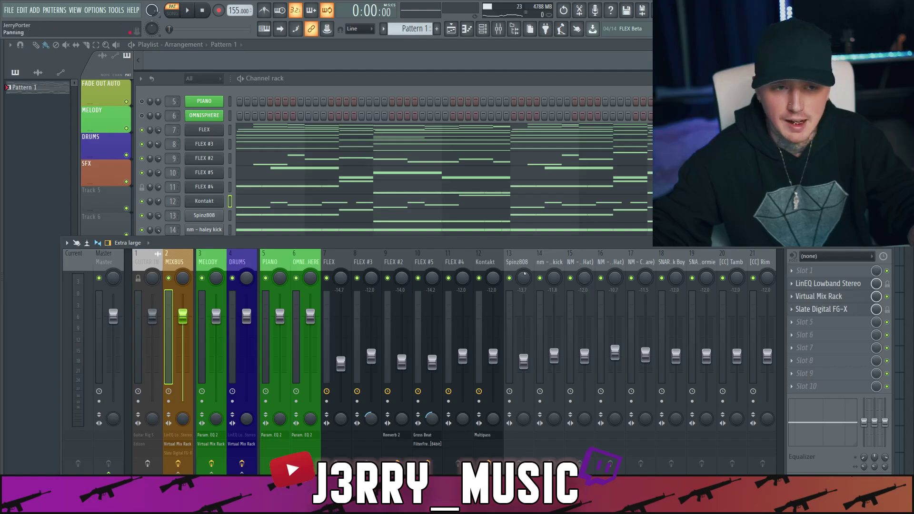
click(293, 91)
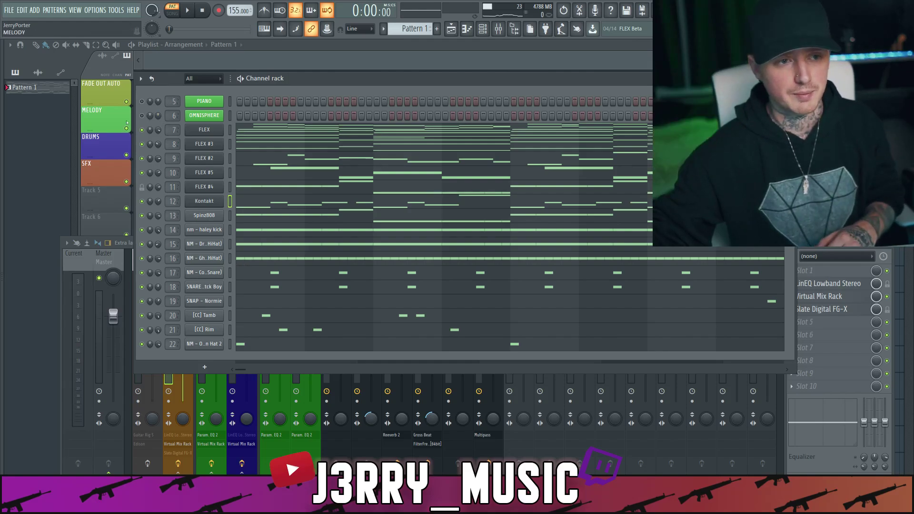
- Delete the muted FLEX #4 channel from the channel rack and accept the deletion
right_click(141, 117)
click(148, 123)
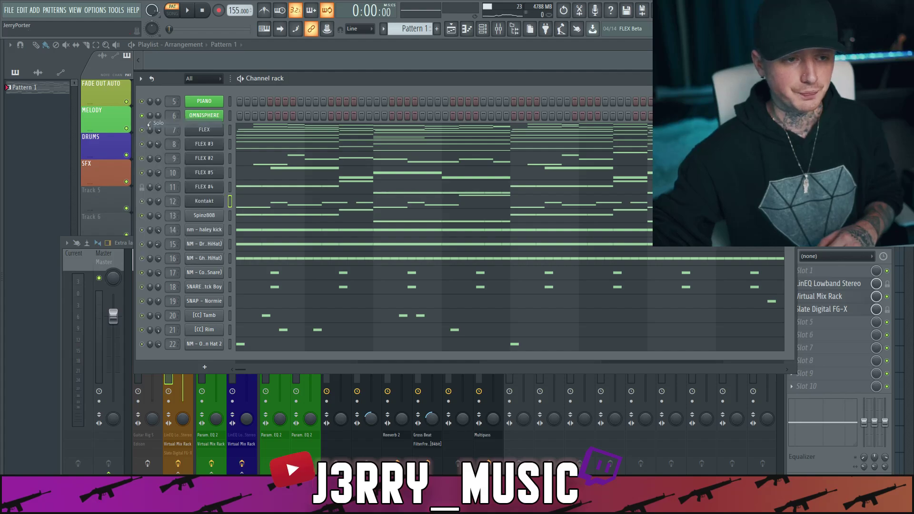
right_click(196, 186)
click(252, 280)
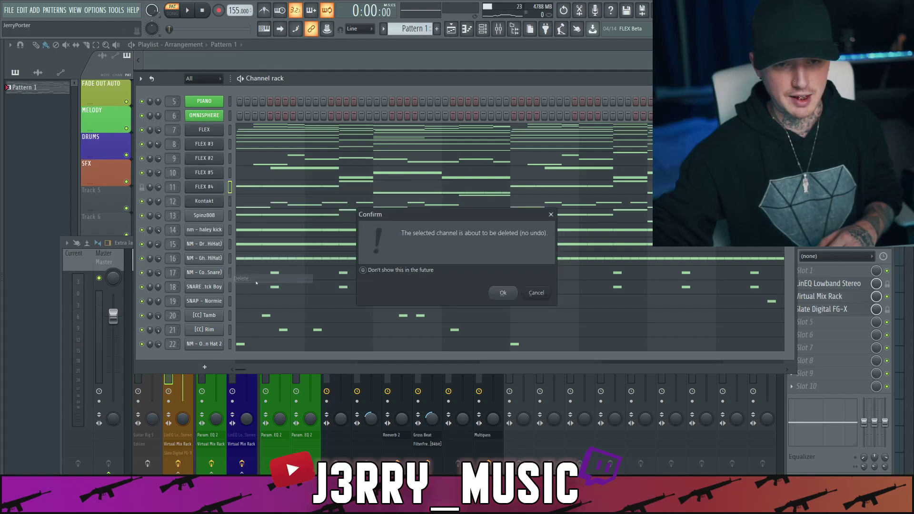
click(503, 293)
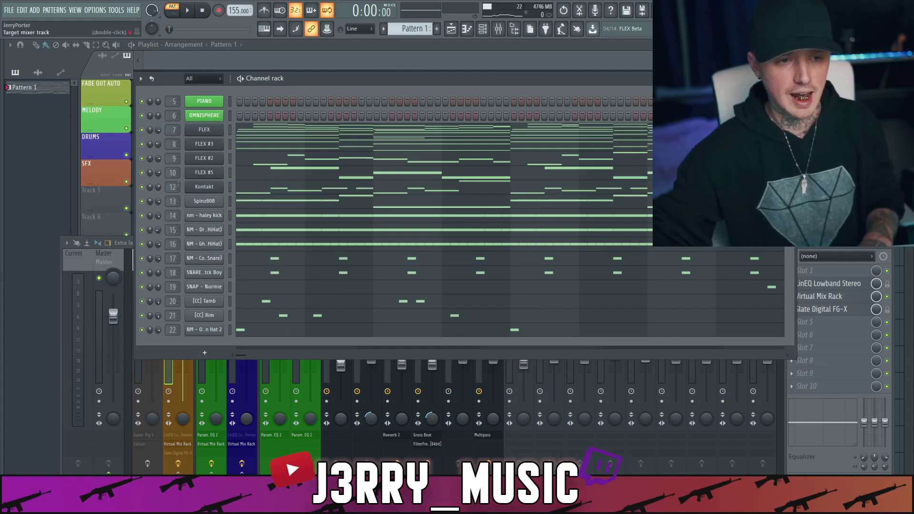
- Solo the Spinz808 channel and insert a new FLEX instrument just above it in the channel rack
right_click(143, 201)
click(194, 205)
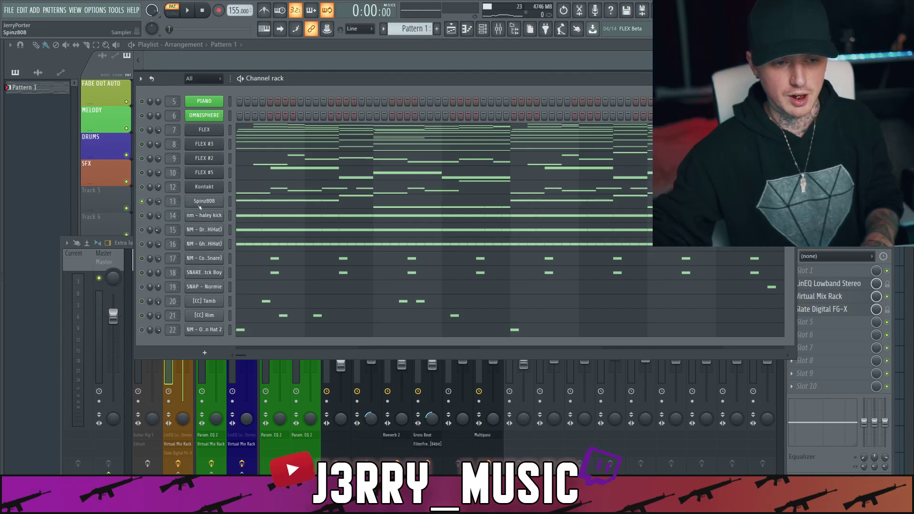
right_click(213, 201)
mouse_move(277, 276)
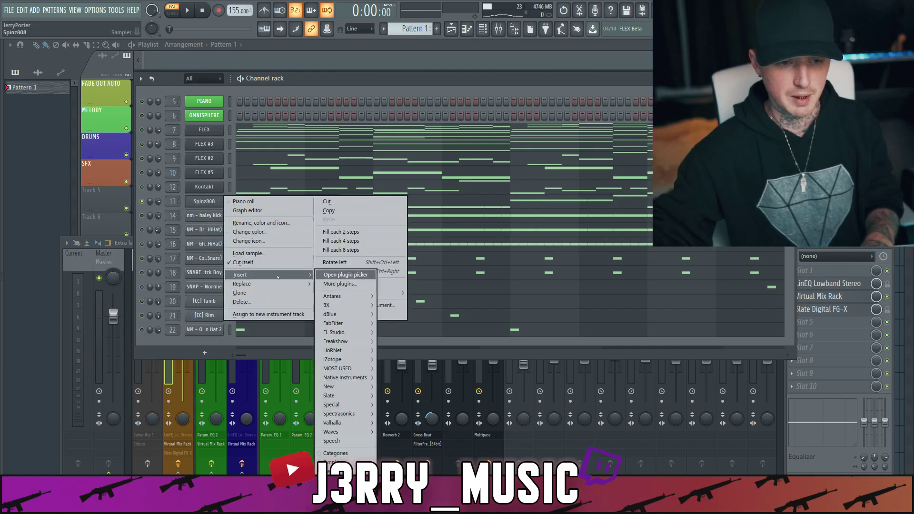
mouse_move(343, 377)
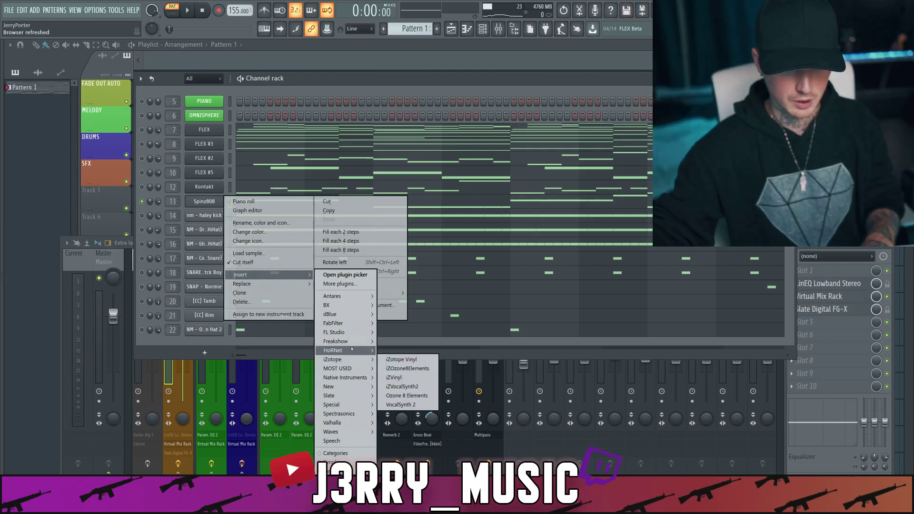
mouse_move(352, 342)
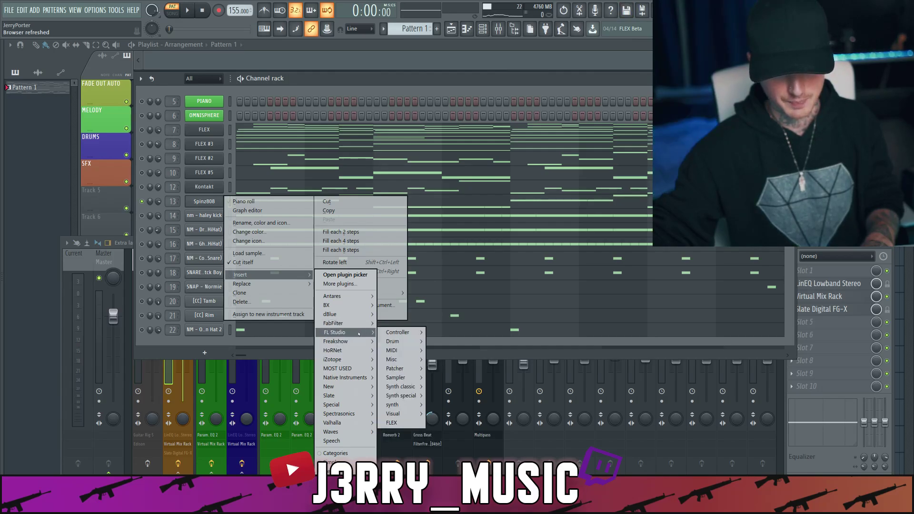
click(391, 422)
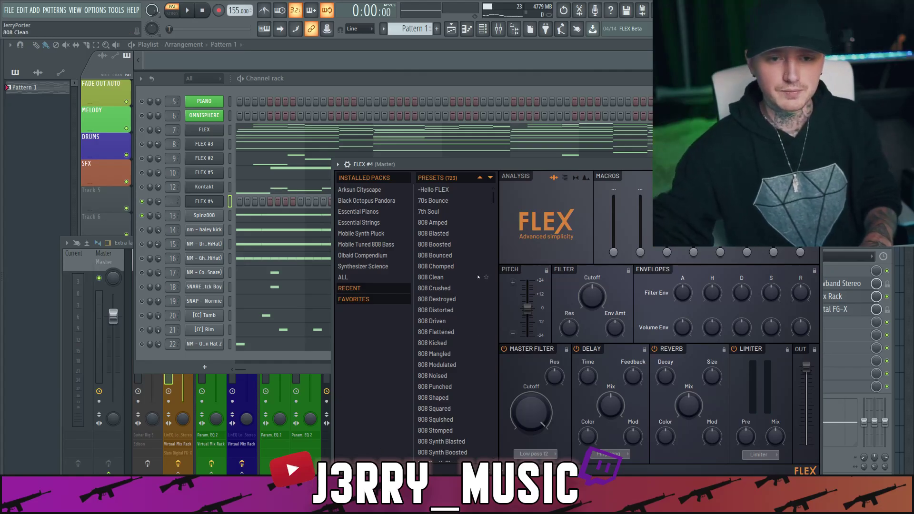
- Filter the FLEX presets by the Bass type and the Basic style
scroll(457, 280, down, 3)
scroll(448, 283, up, 3)
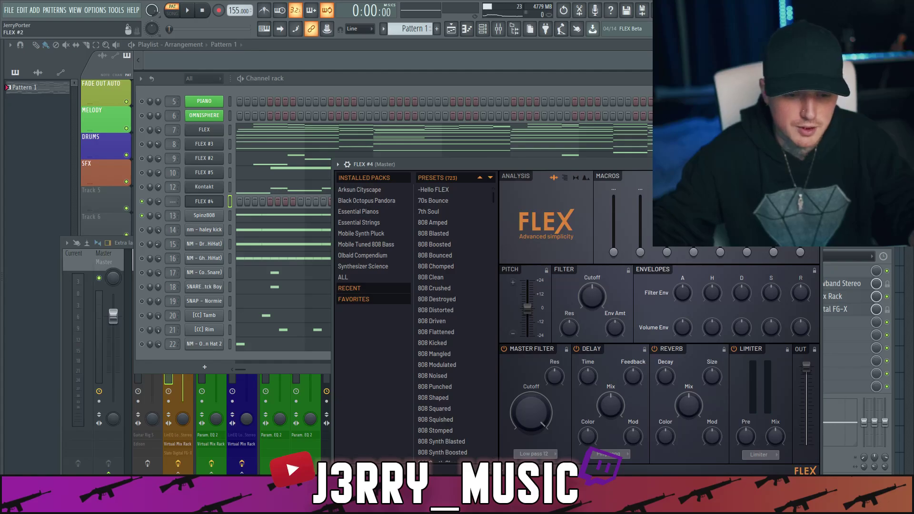
click(355, 471)
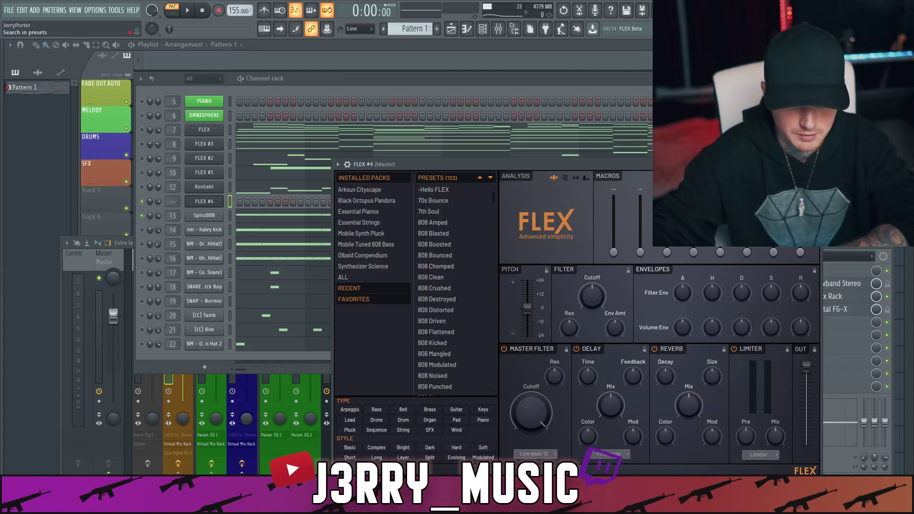
click(377, 410)
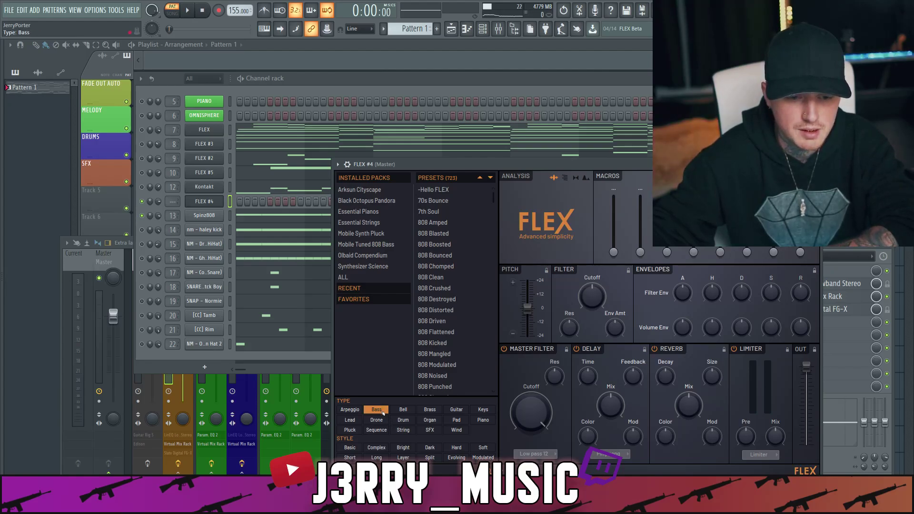
click(351, 447)
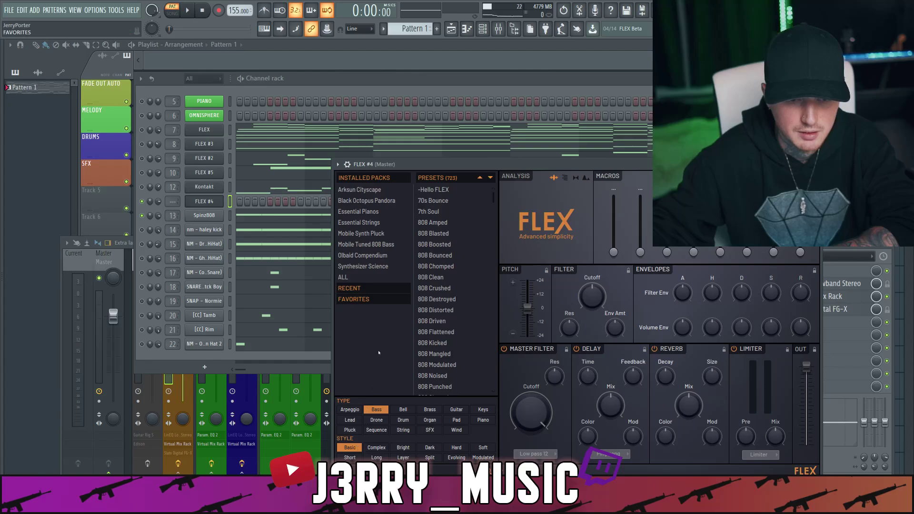
- Audition the Black Octopus Pandora bass presets, including Minibass, Phatty Stack, Tech Square, Future Square and Electro World
click(379, 190)
click(375, 200)
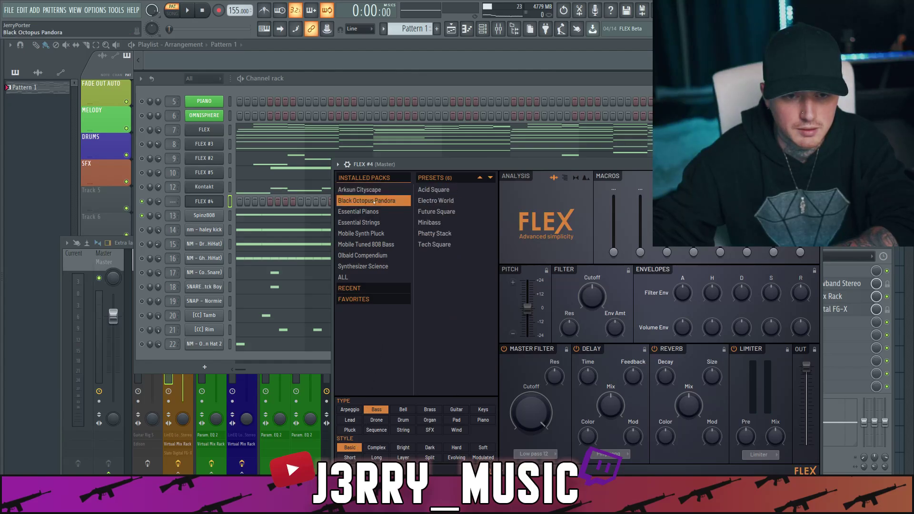
click(428, 223)
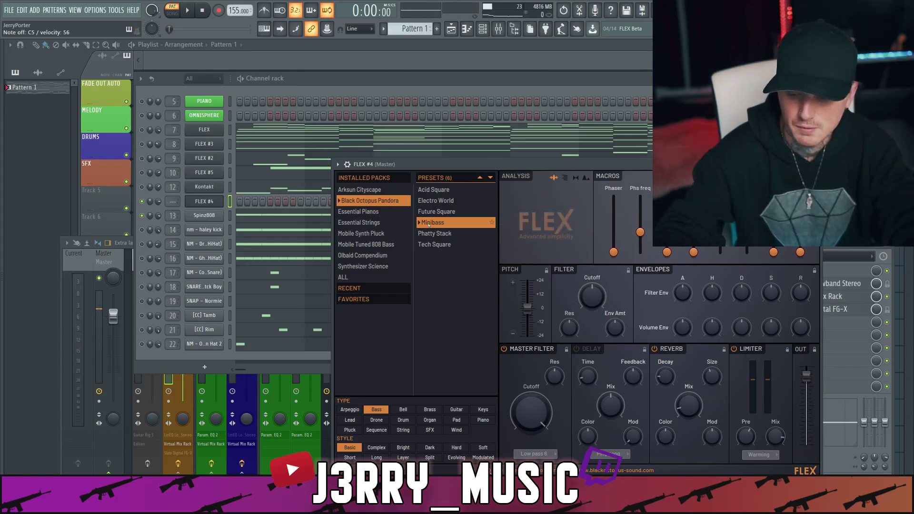
click(450, 234)
click(438, 244)
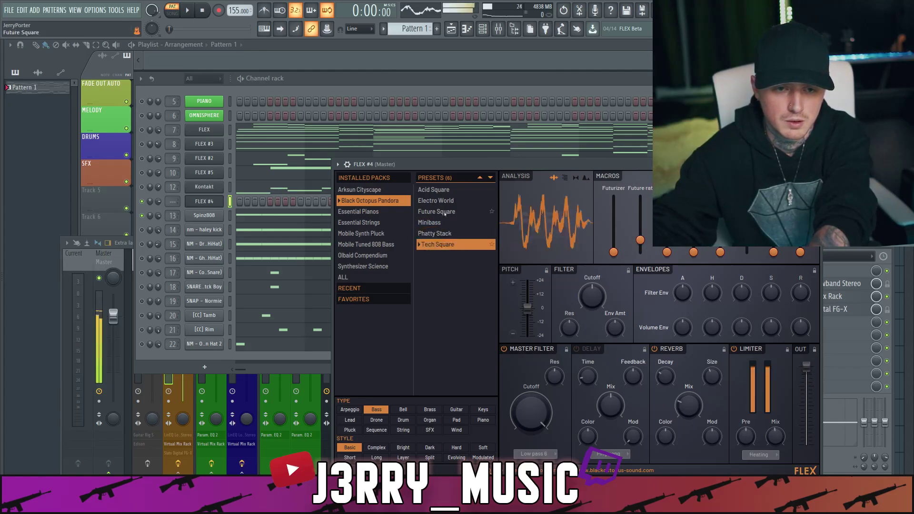
click(443, 212)
click(437, 200)
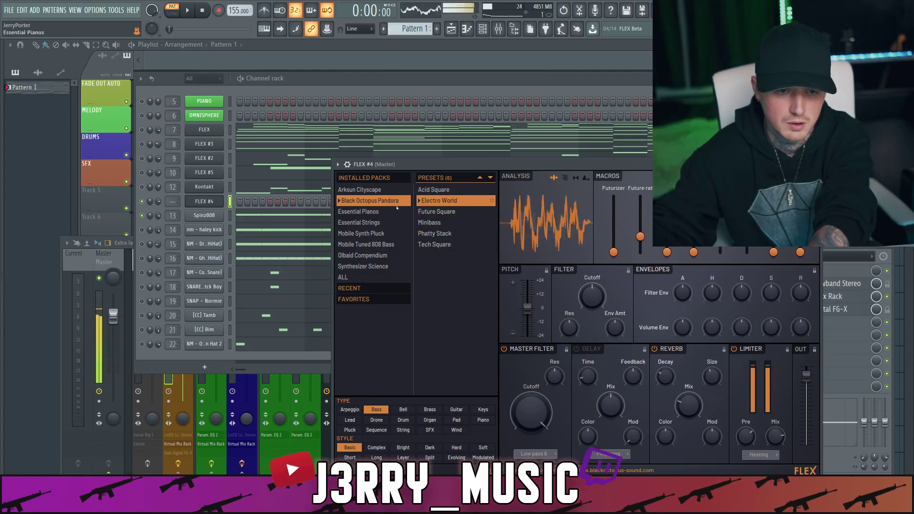
- Browse the remaining packs and audition 808 Synth Clean and 808 Synth Driven from Mobile Tuned 808 Bass
click(383, 222)
click(381, 233)
click(381, 246)
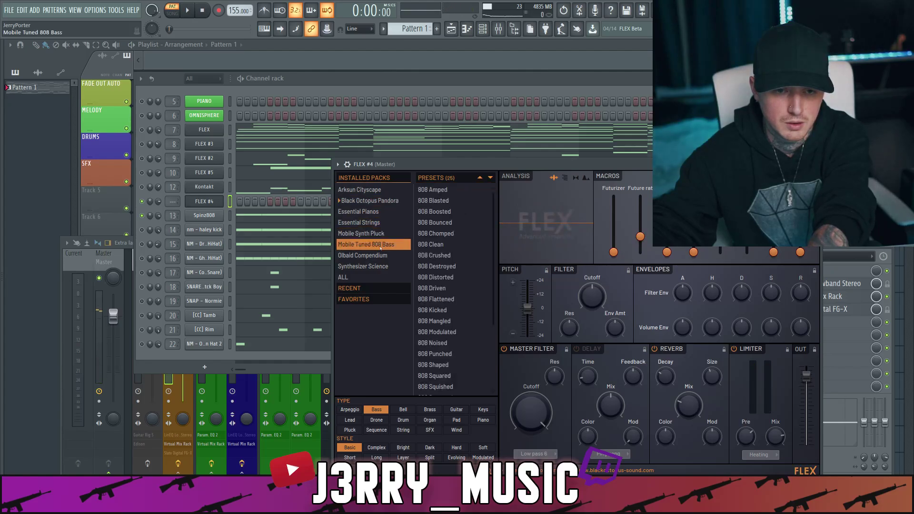
scroll(434, 262, down, 2)
click(434, 259)
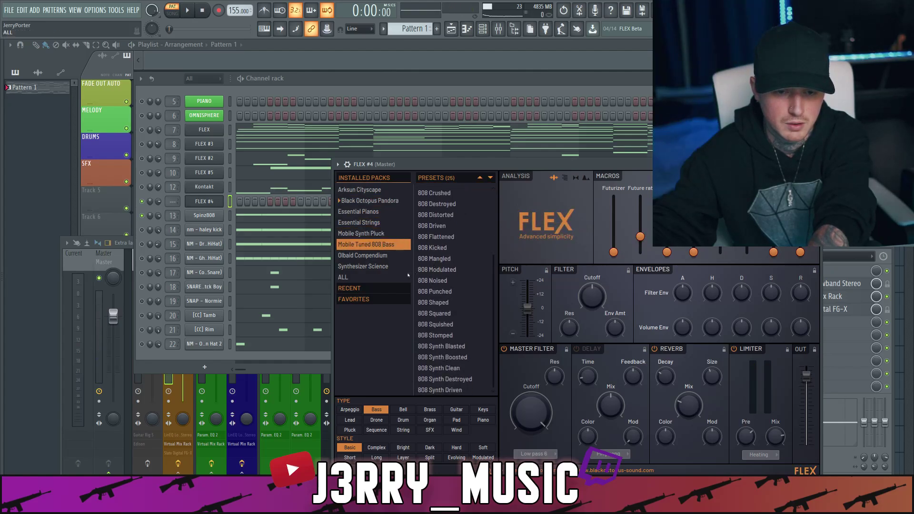
click(450, 368)
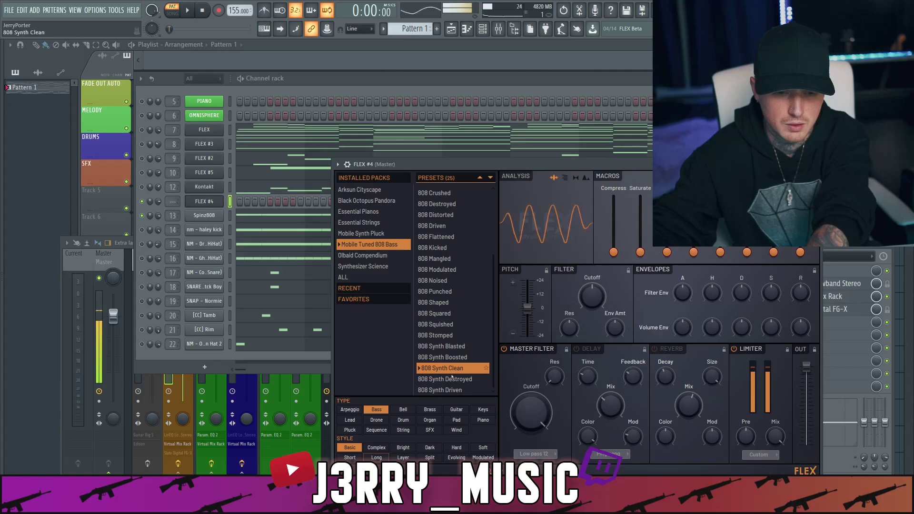
click(452, 380)
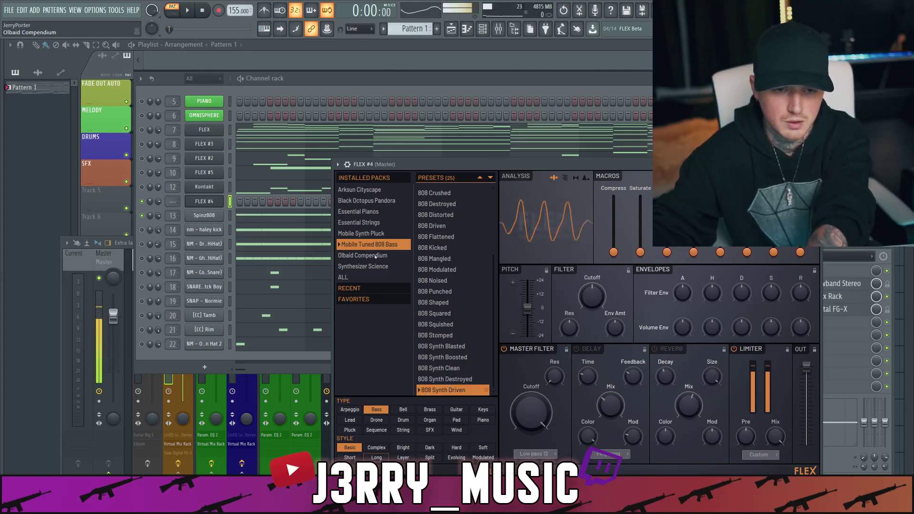
- Audition the Olbaid Compendium bass presets, from Hornbass Shock and Mr Basic through to Toulouse Finger and Tubular Slap
click(381, 255)
click(436, 201)
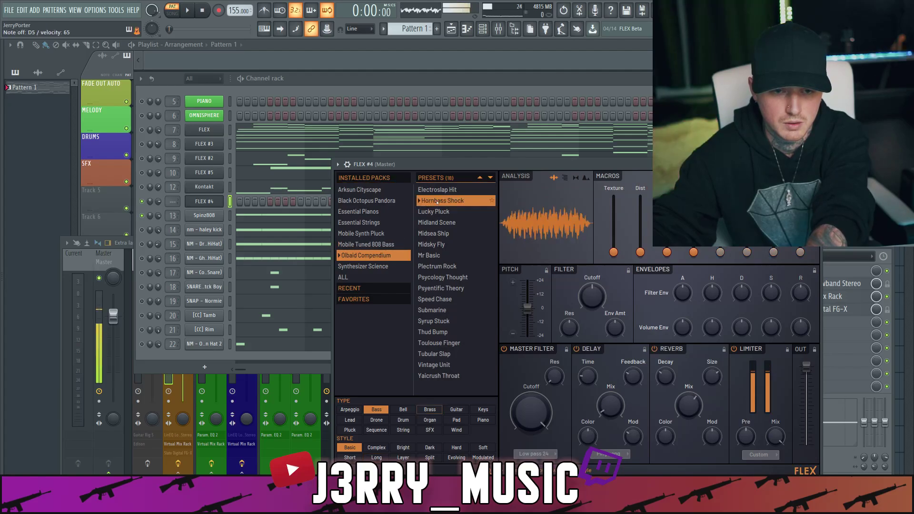
click(437, 255)
click(436, 222)
click(433, 244)
click(437, 320)
click(449, 331)
click(447, 342)
click(447, 354)
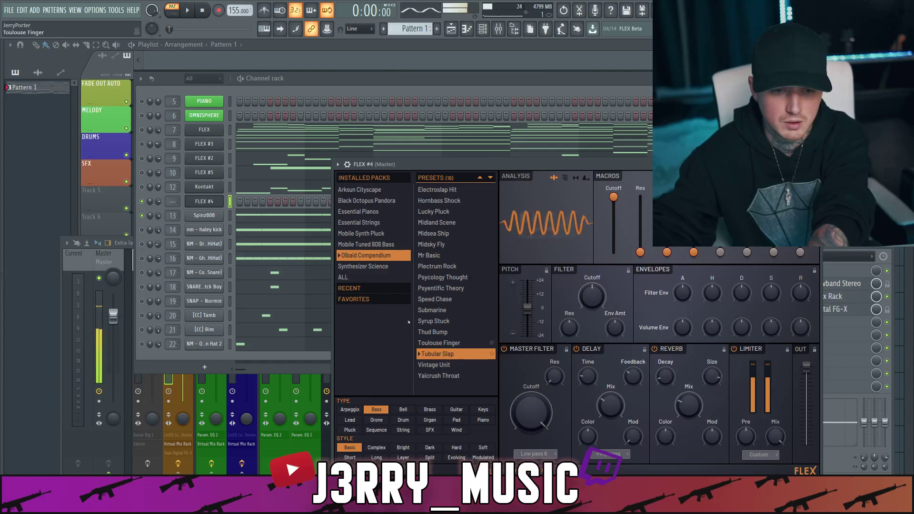
- Open the Synthesizer Science pack and audition its Basic Sine, Basic Shapes, Basic Square and Basic Triangle presets
click(384, 267)
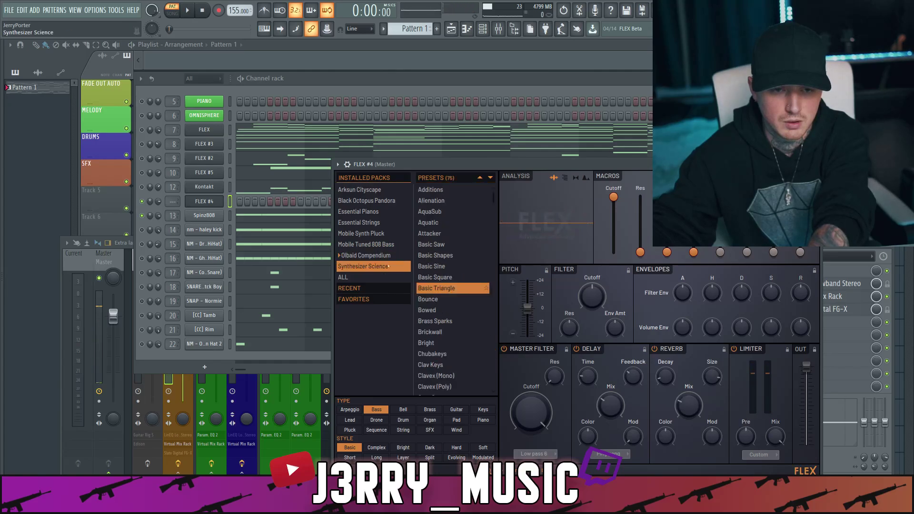
click(440, 266)
click(443, 256)
click(444, 277)
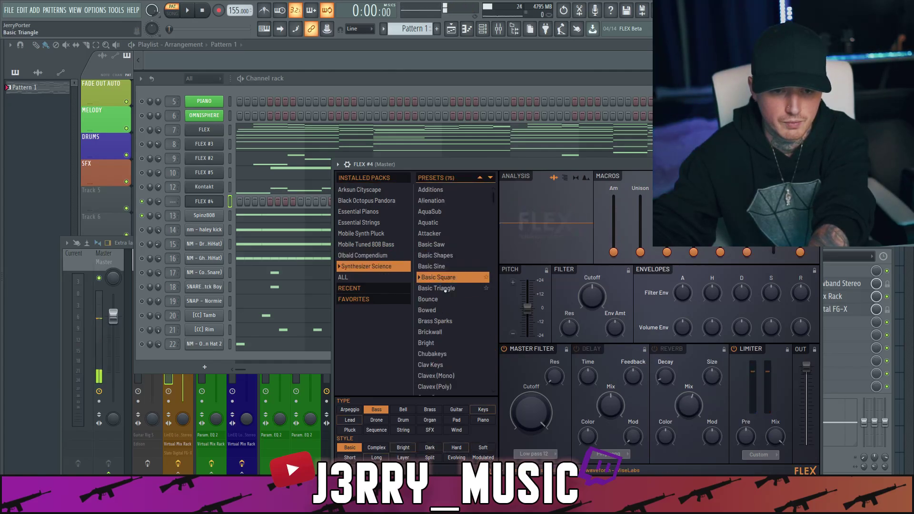
click(446, 287)
click(446, 277)
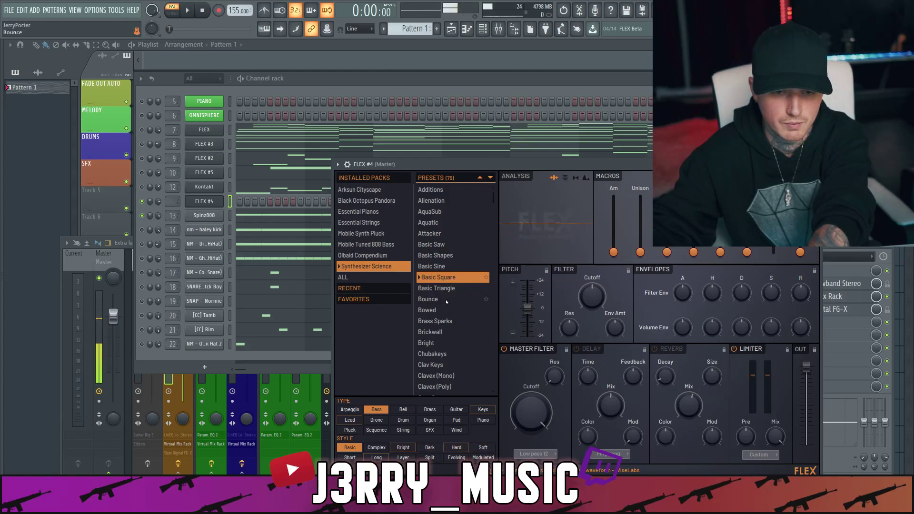
- Audition further Synthesizer Science presets from Brass Sparks and Brickwall down to Digilog
click(443, 322)
click(440, 332)
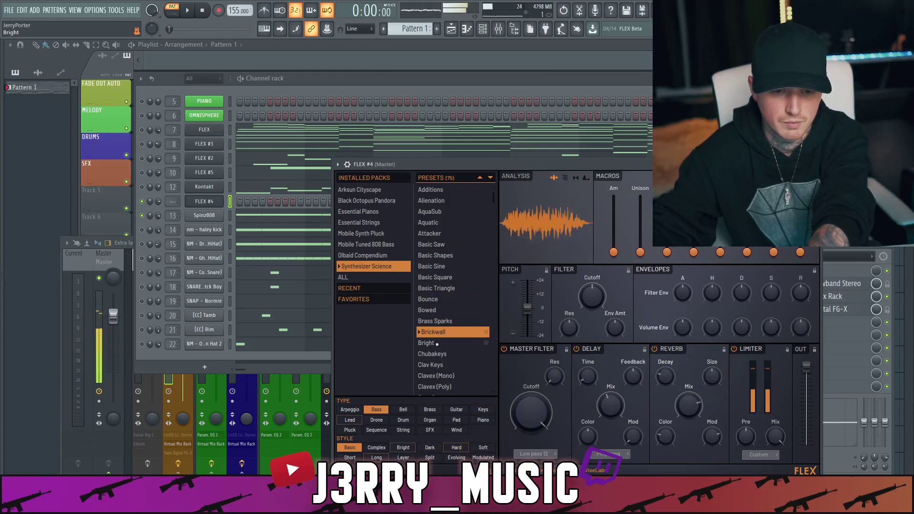
click(437, 344)
click(438, 374)
scroll(438, 357, down, 4)
click(437, 350)
scroll(436, 352, down, 2)
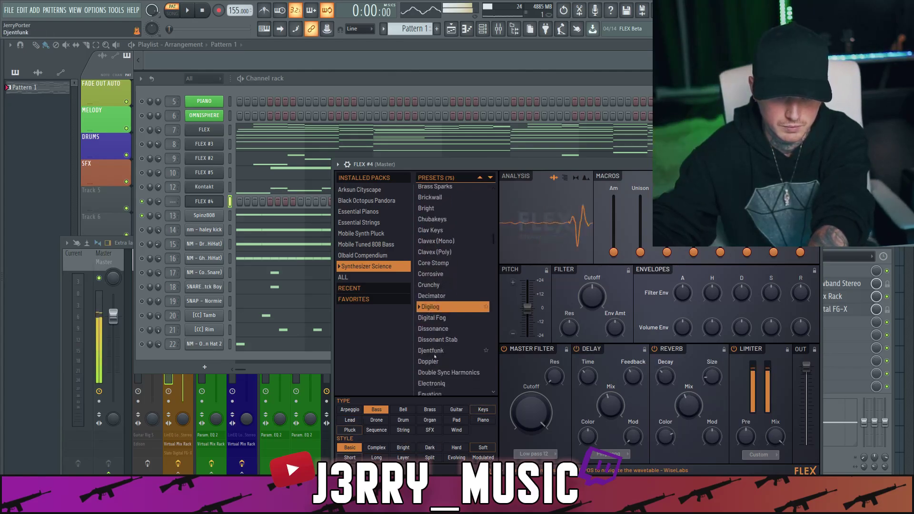
- Continue auditioning Synthesizer Science presets further down the list, ending on Impact Bass
click(434, 358)
scroll(434, 357, down, 2)
click(433, 352)
scroll(433, 355, down, 2)
click(433, 354)
scroll(433, 354, down, 3)
click(433, 354)
scroll(434, 354, down, 2)
click(433, 354)
scroll(435, 347, down, 3)
click(437, 339)
click(435, 330)
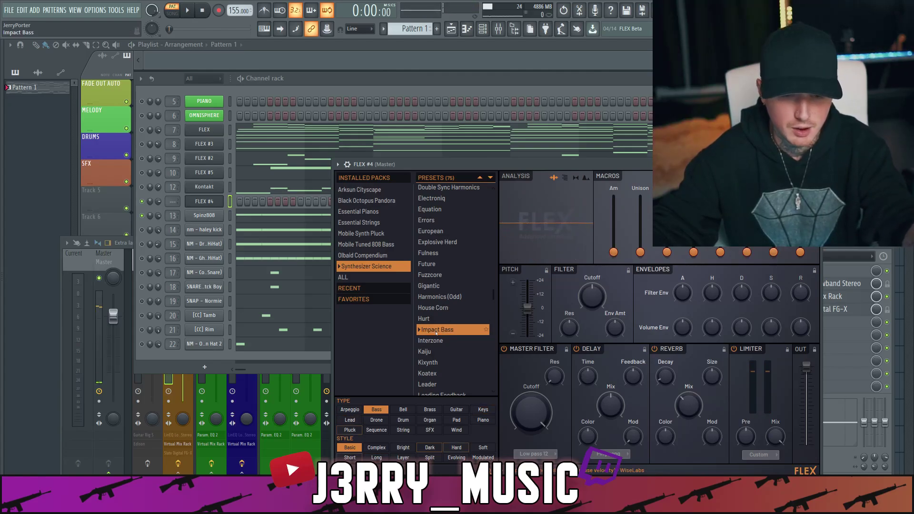
- Load the Trap Sub 1 preset from the Synthesizer Science pack in FLEX and try it out
scroll(435, 333, down, 10)
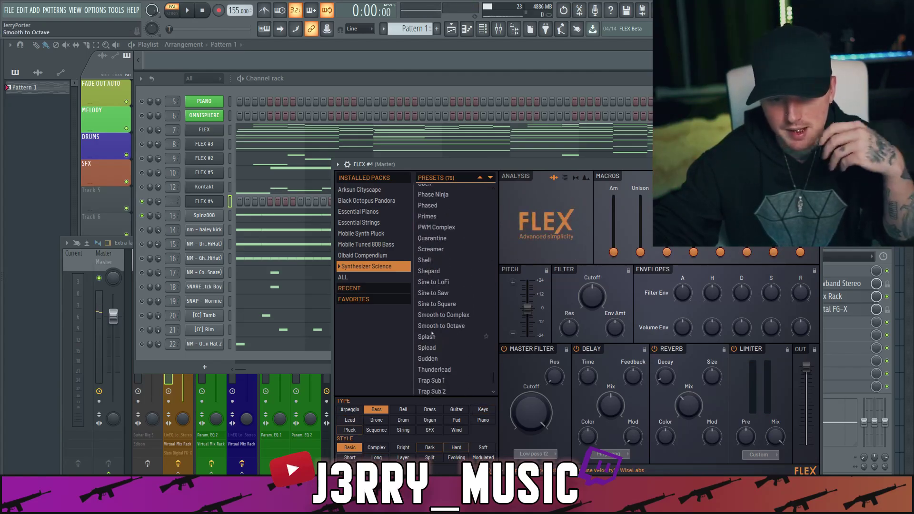
scroll(431, 333, down, 2)
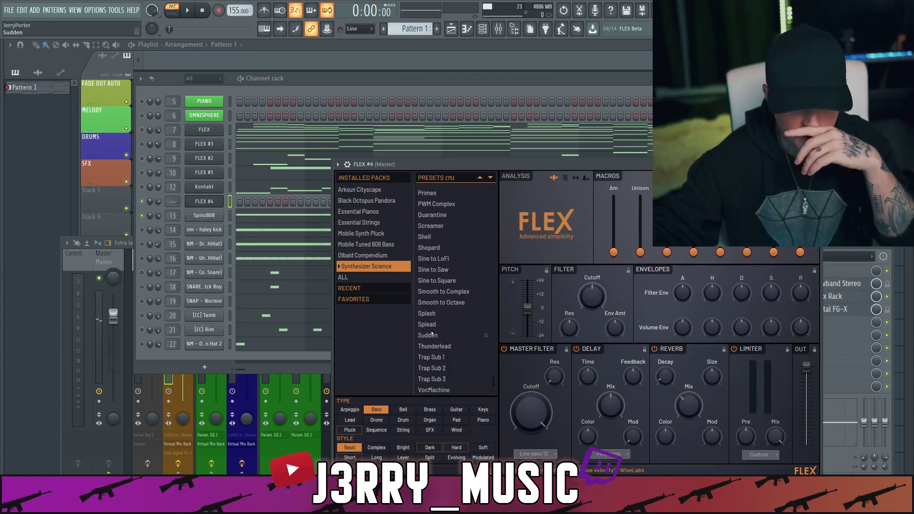
click(442, 358)
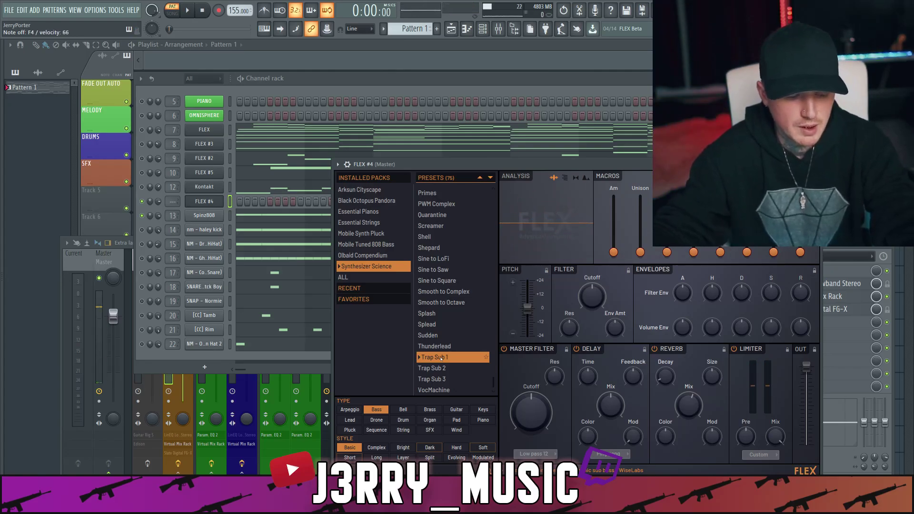
scroll(457, 334, up, 3)
scroll(475, 314, down, 3)
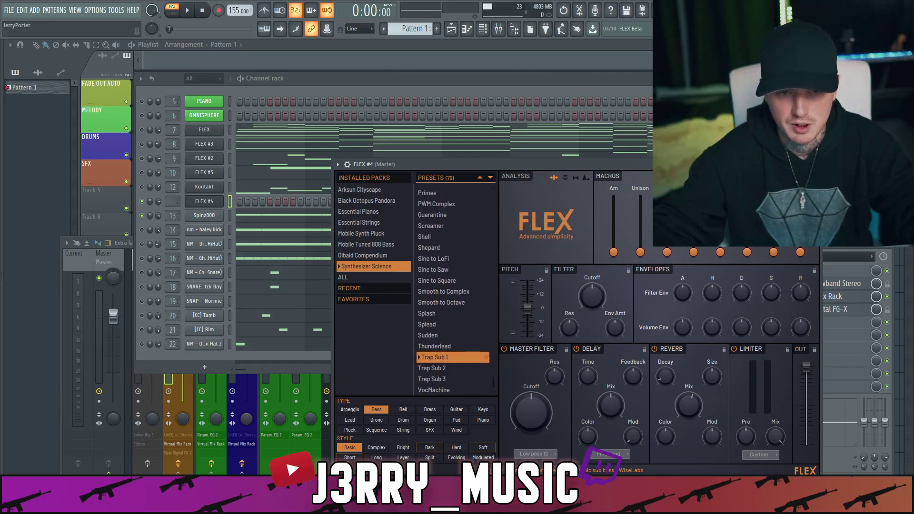
- Replace the FLEX #4 channel's instrument with Trilian from the Spectrasonics plugins
click(204, 201)
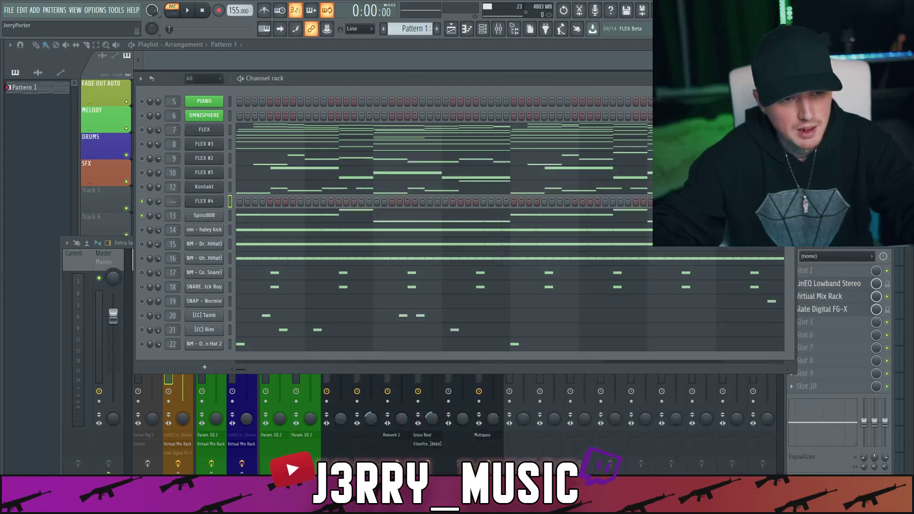
right_click(203, 200)
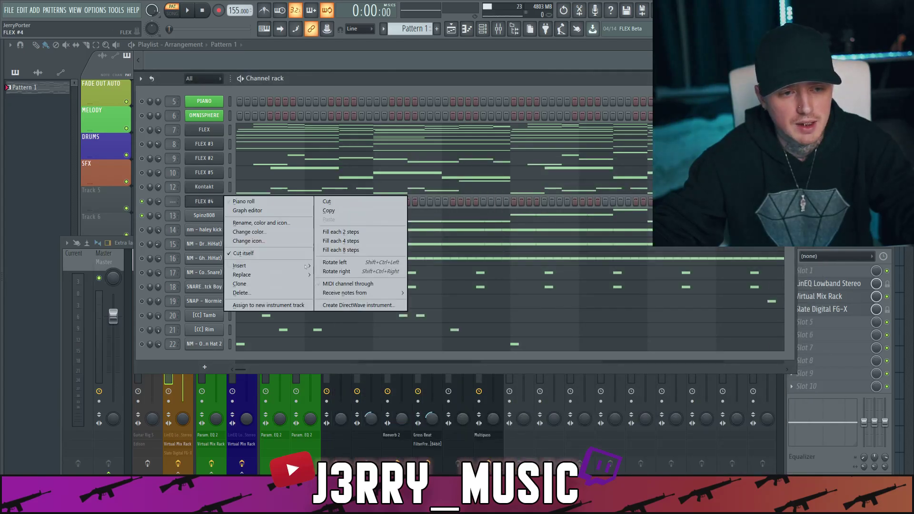
mouse_move(306, 274)
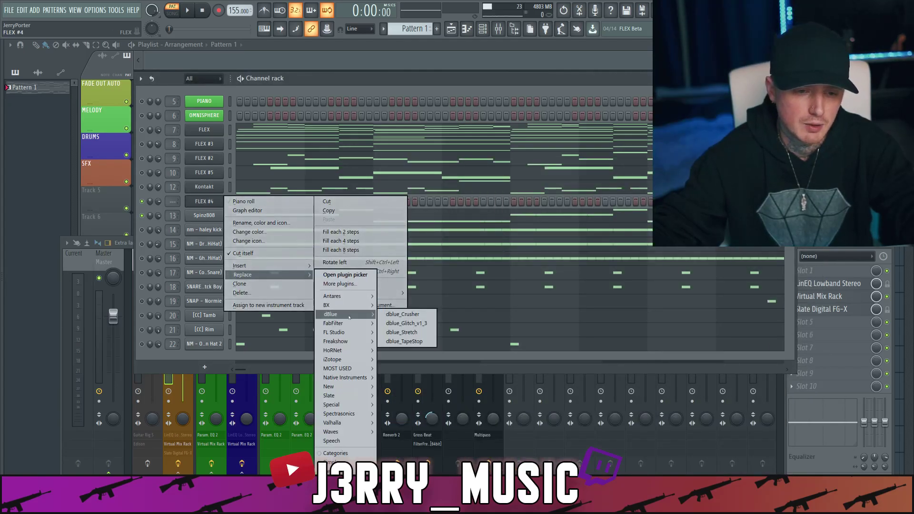
mouse_move(363, 405)
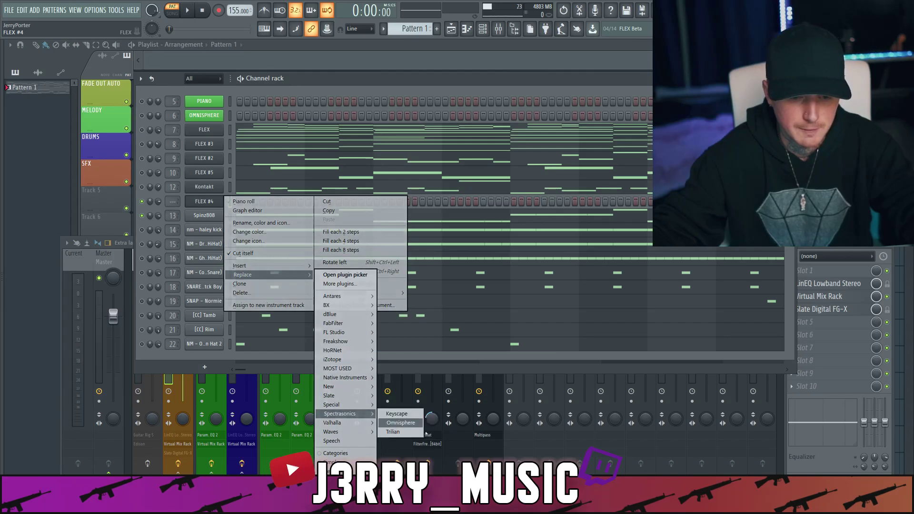
click(409, 431)
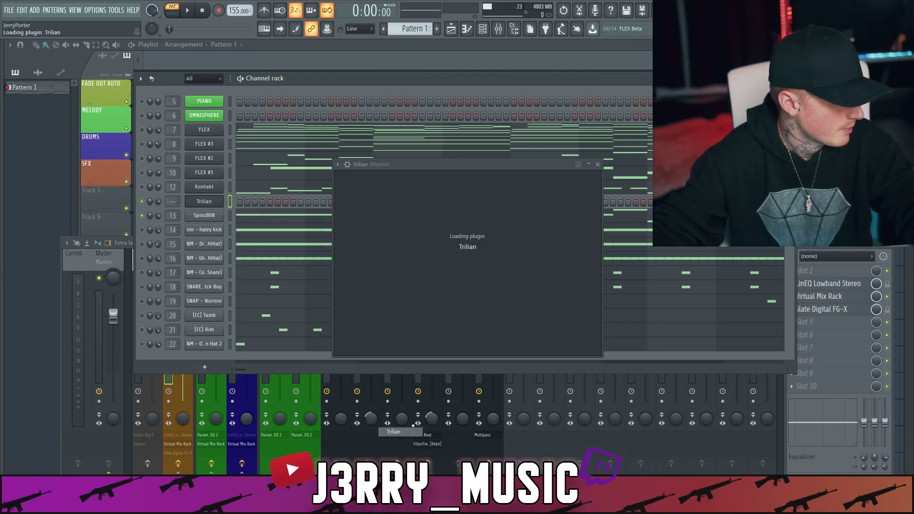
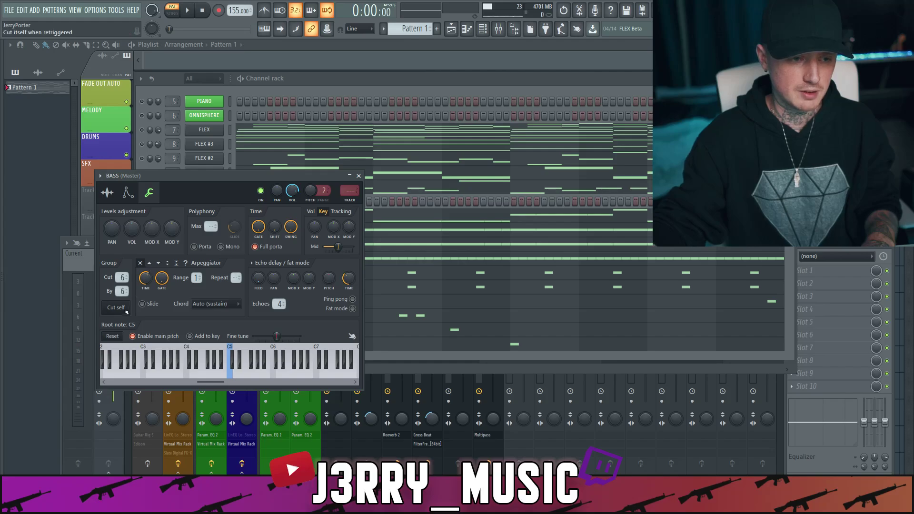
- Close the BASS sampler, give the channel the Spinz808 notes and play the bass on its own
click(114, 196)
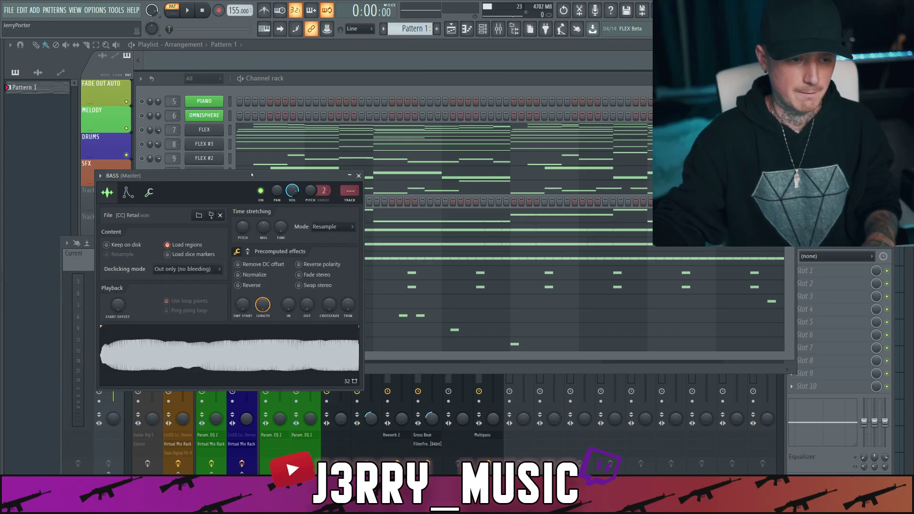
click(358, 176)
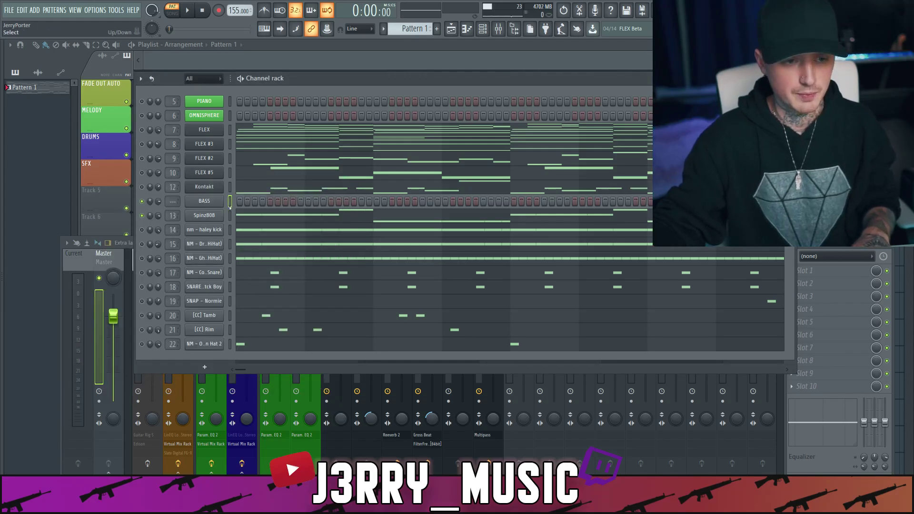
key(space)
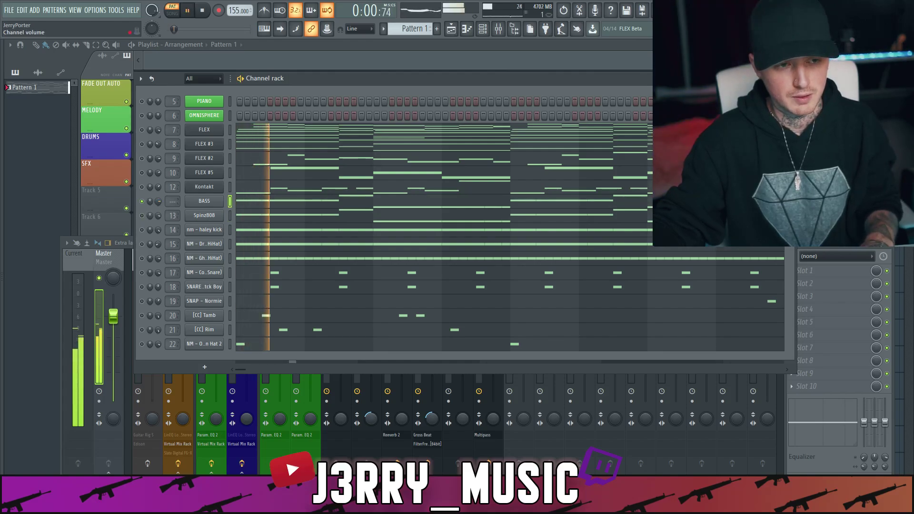
key(space)
key(space)
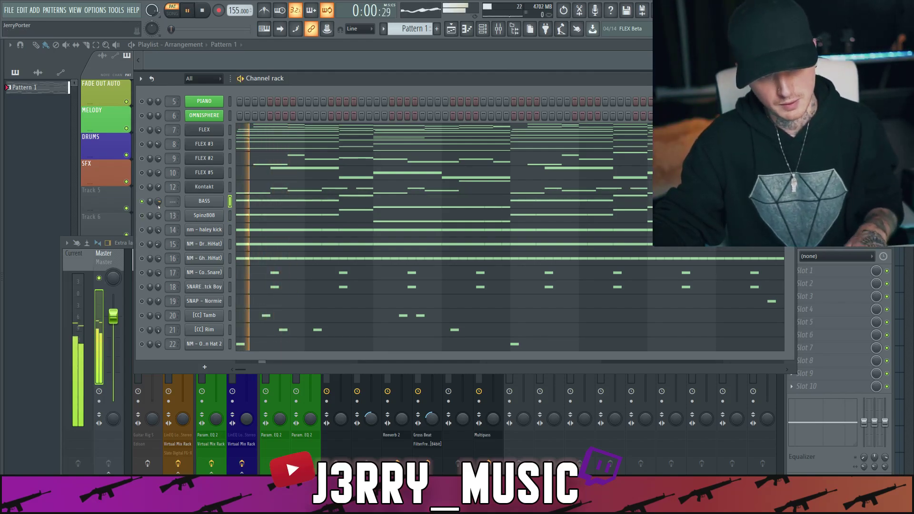
- Replace the split BASS notes in bars 1 to 4 with single sustained notes, extending the B4 note through bar 4
click(264, 205)
scroll(381, 210, up, 2)
right_click(367, 210)
drag(337, 210, 407, 209)
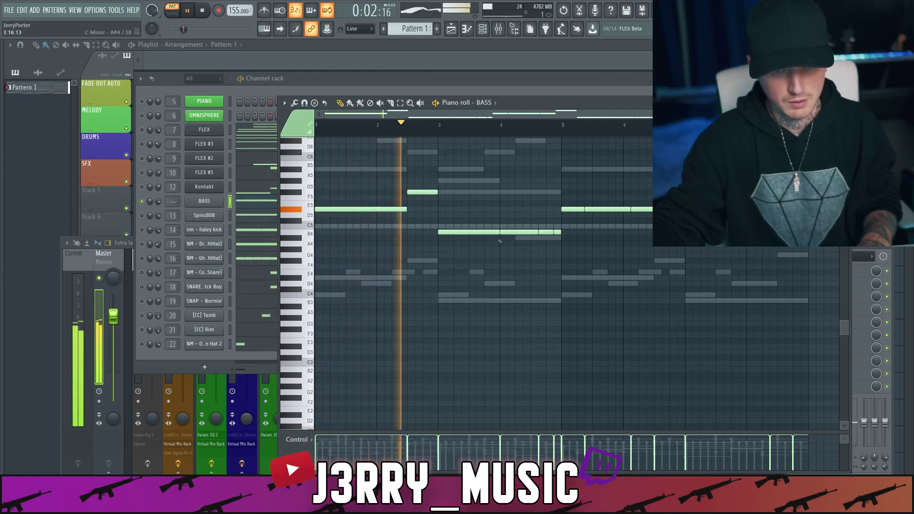
right_click(519, 232)
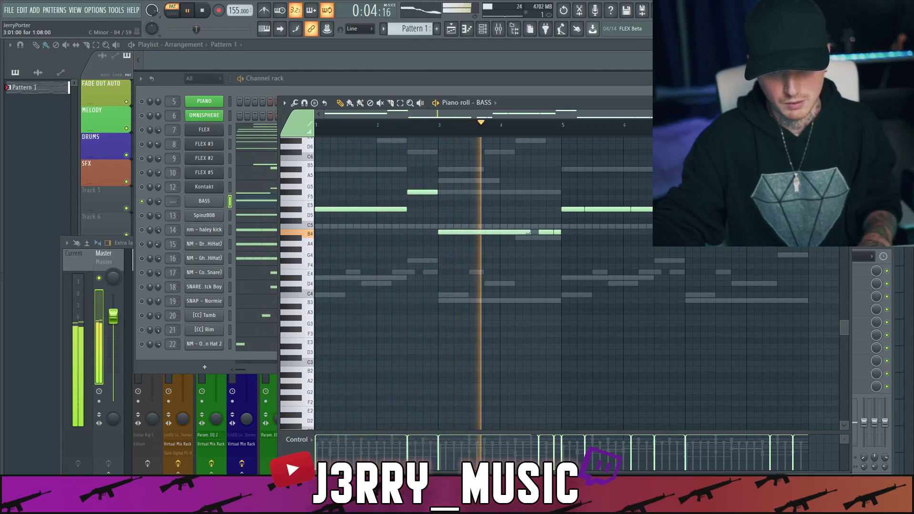
drag(498, 231, 560, 232)
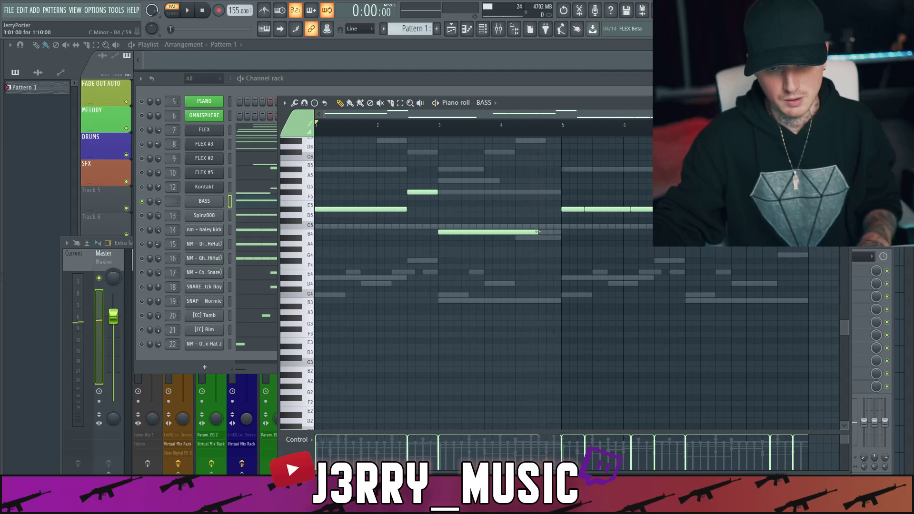
- Combine the repeated BASS notes from bar 5 onward into sustained notes and close the piano roll
right_click(624, 215)
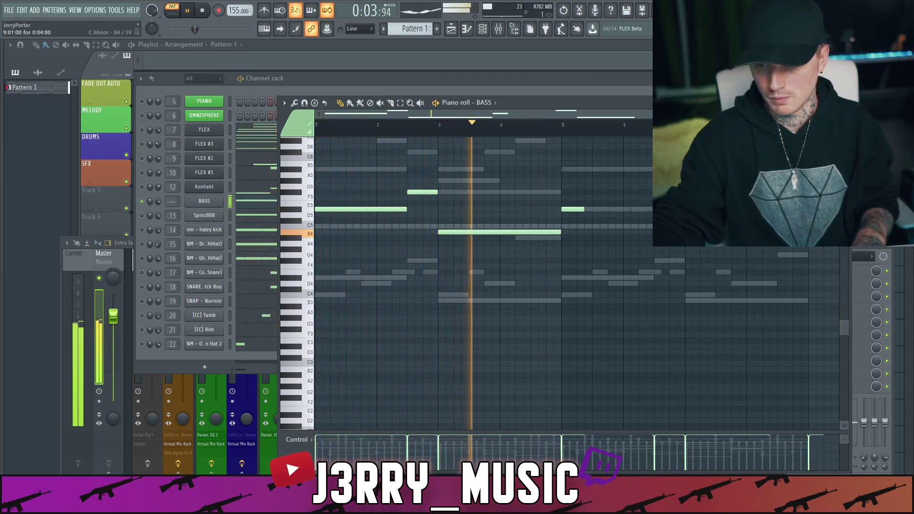
key(ctrl+z)
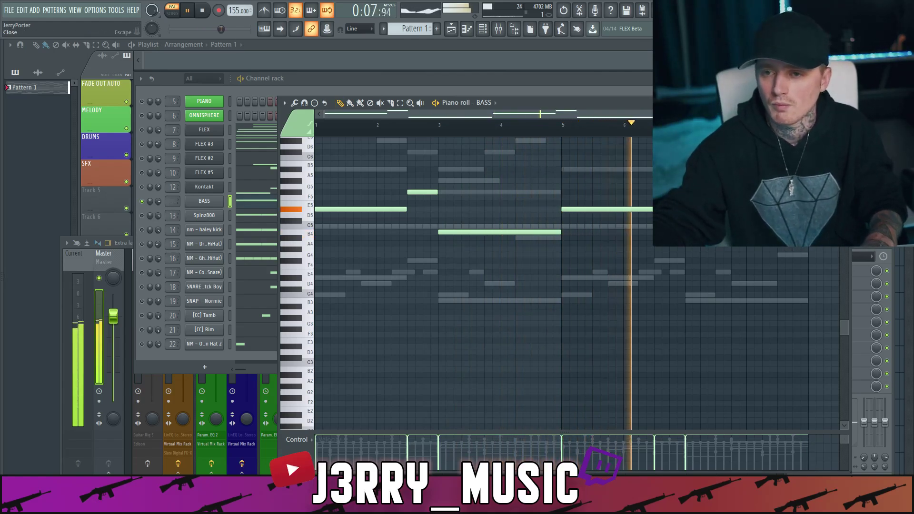
key(Escape)
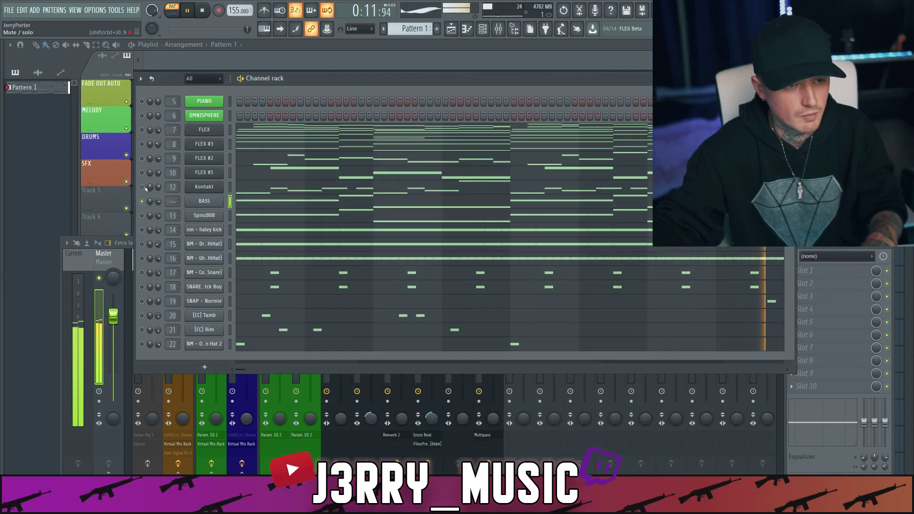
- Play the melody channels together with the bass and route BASS to mixer track 23
key(space)
key(space)
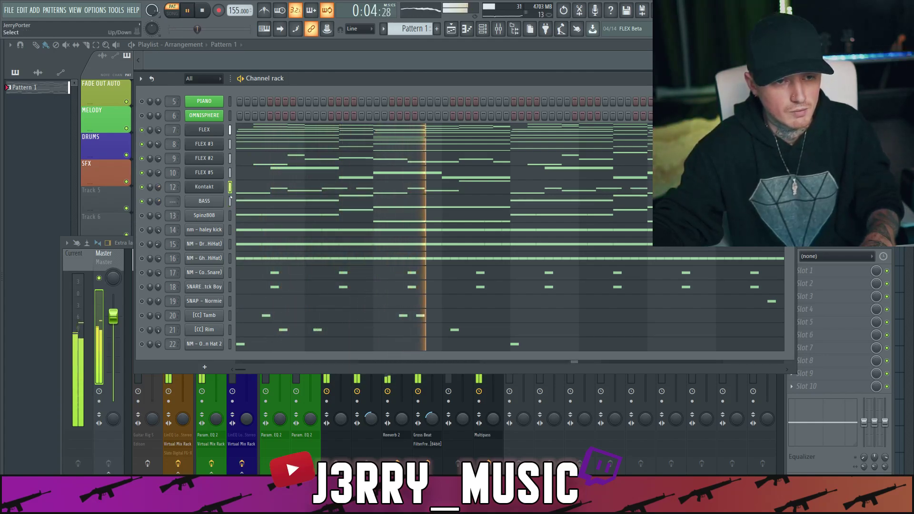
key(ctrl+l)
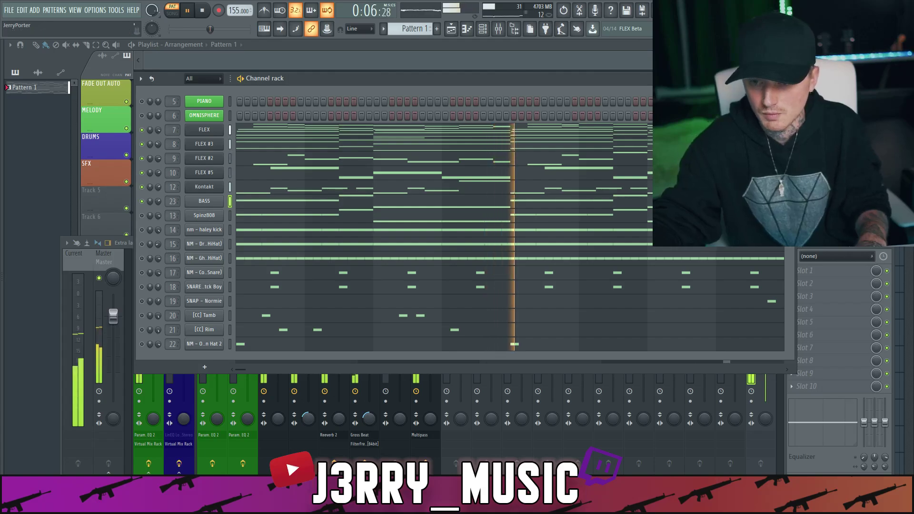
key(F9)
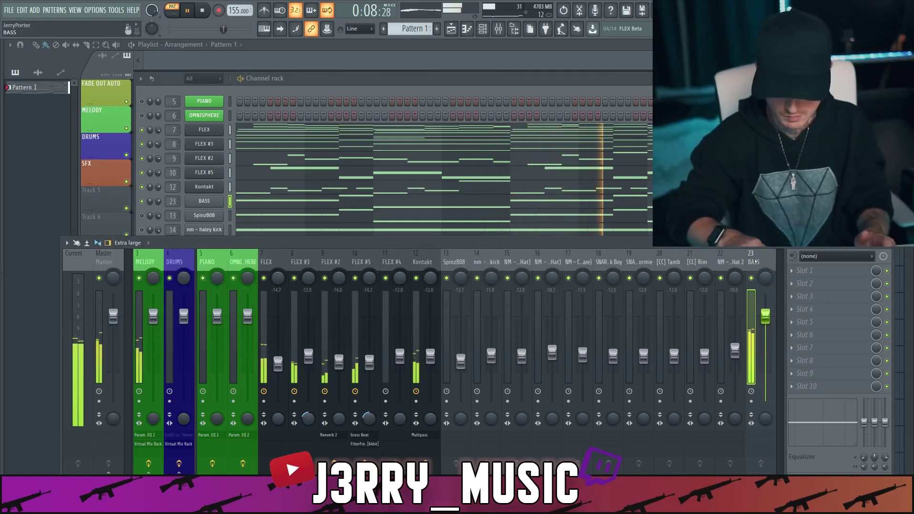
- Move the BASS mixer track beside Kontakt as track 13 and lower its fader to about -3.1 dB
key(alt+Left)
key(alt+Left)
key(alt+Left)
key(alt+Left)
key(alt+Left)
key(alt+Left)
key(alt+Left)
key(alt+Left)
key(alt+Left)
key(alt+Left)
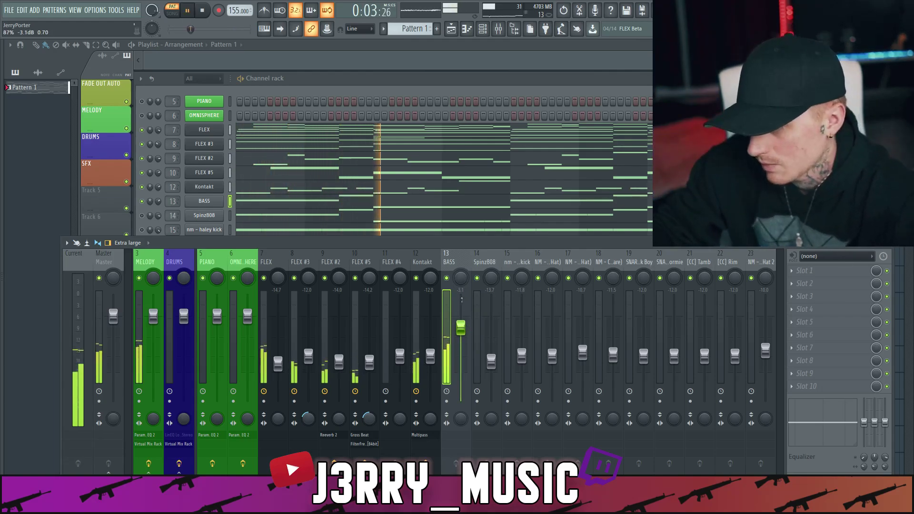
scroll(402, 258, up, 2)
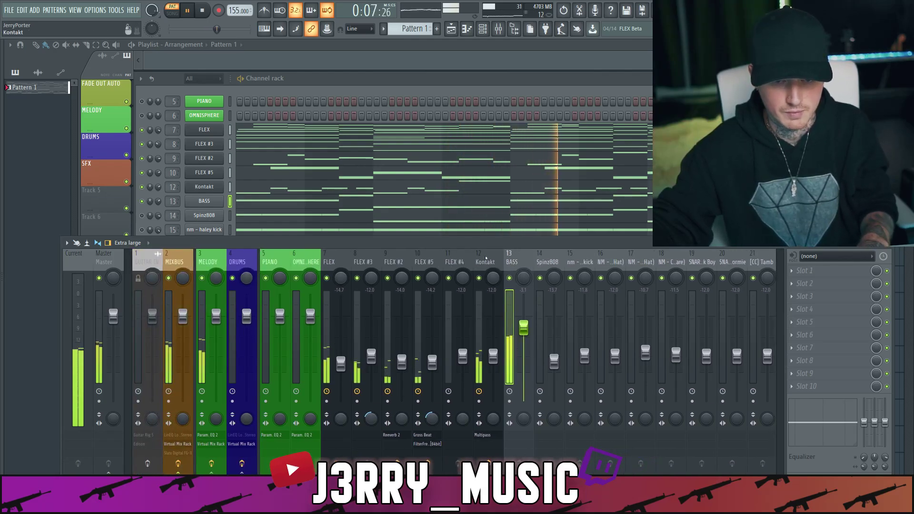
- Unmute all channels for full beat playback and mute Spinz808 to hear the beat with only the BASS sample
right_click(141, 130)
click(151, 134)
right_click(142, 129)
click(152, 135)
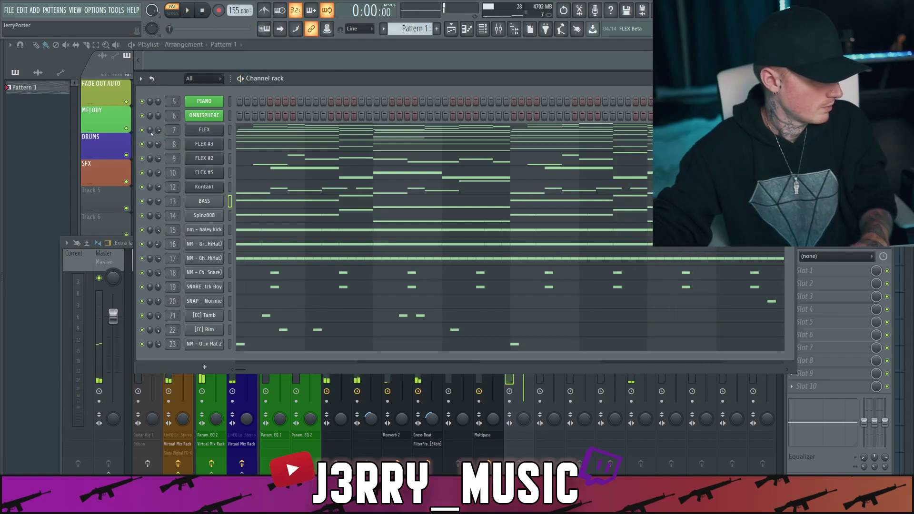
key(space)
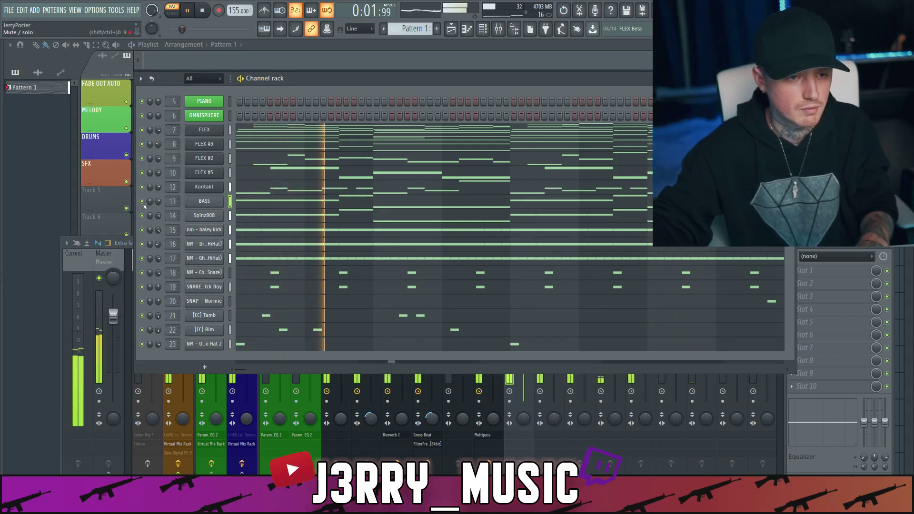
click(141, 215)
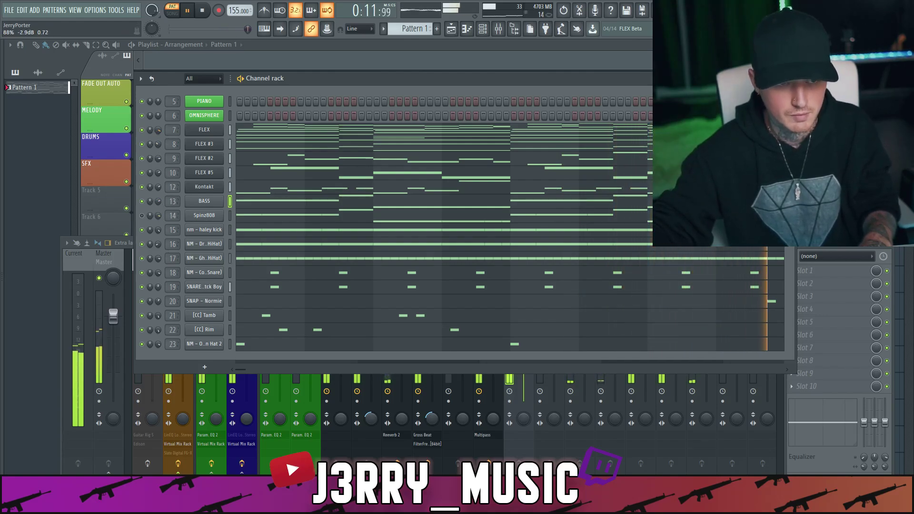
key(space)
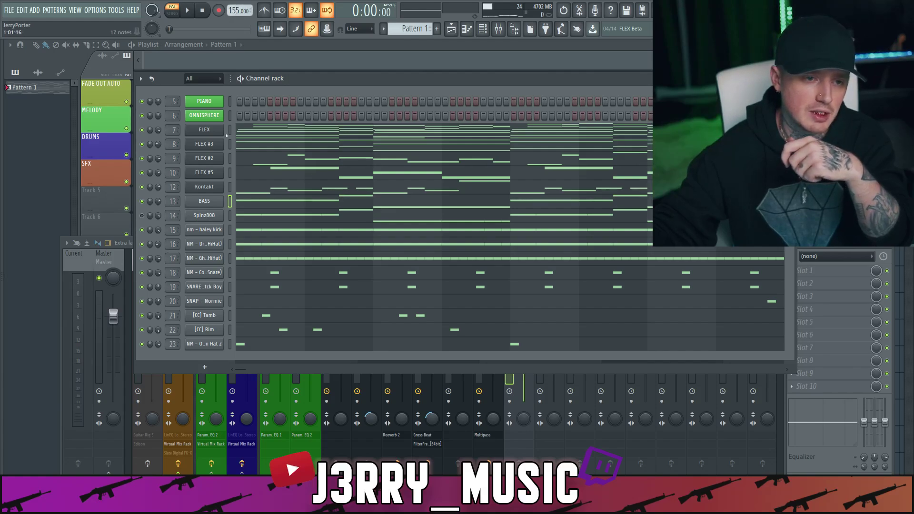
- Solo the FLEX channel and listen to its melody
right_click(142, 131)
click(151, 135)
key(space)
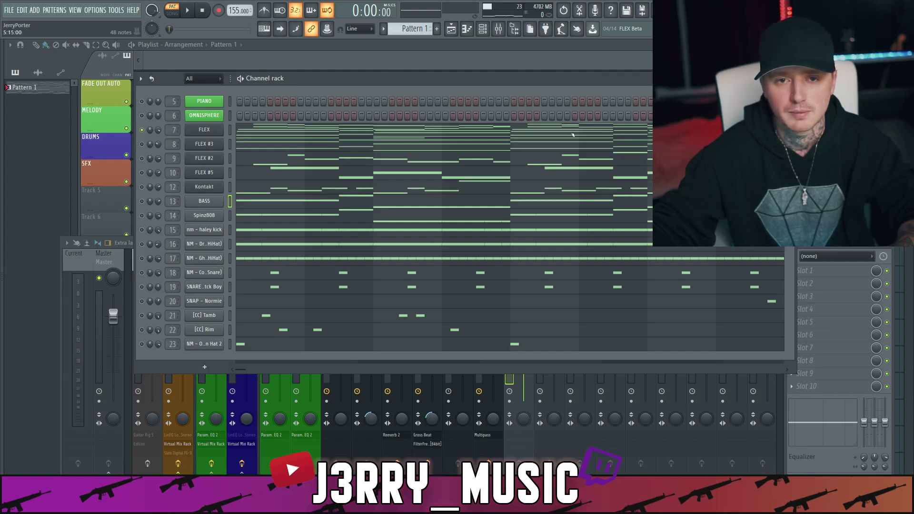
key(space)
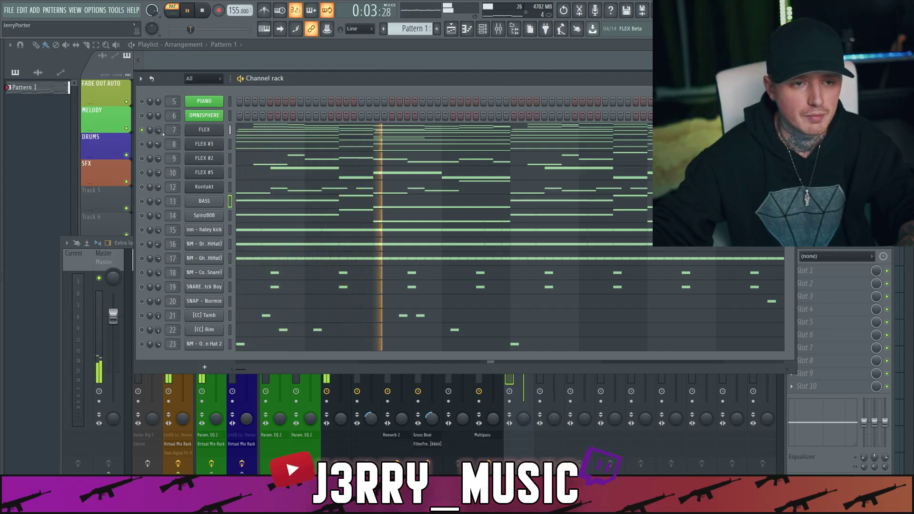
key(space)
- Scale all notes of the FLEX melody to half their length so they fit within bars 1 to 4
click(247, 129)
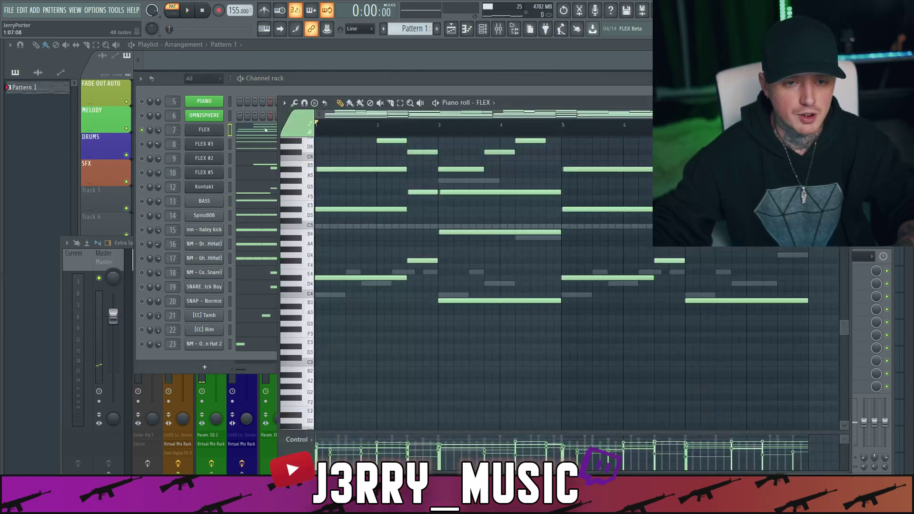
scroll(406, 216, up, 5)
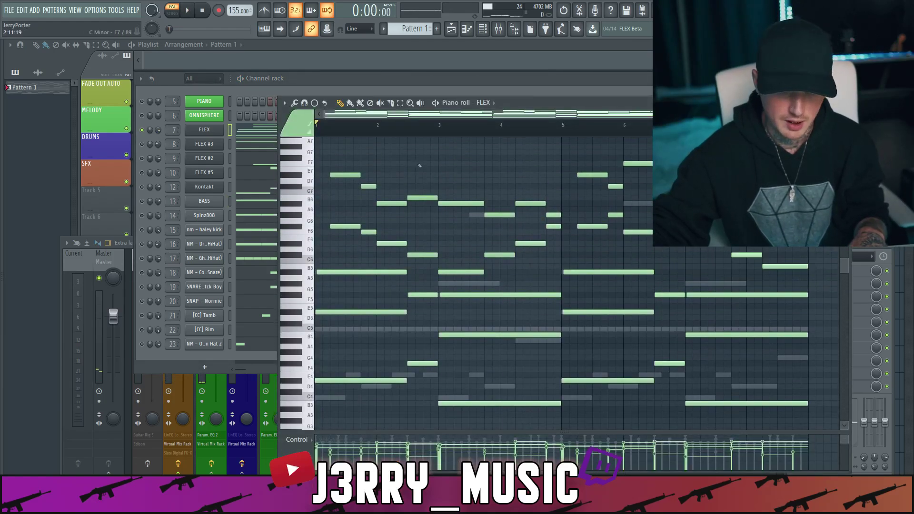
key(ctrl+a)
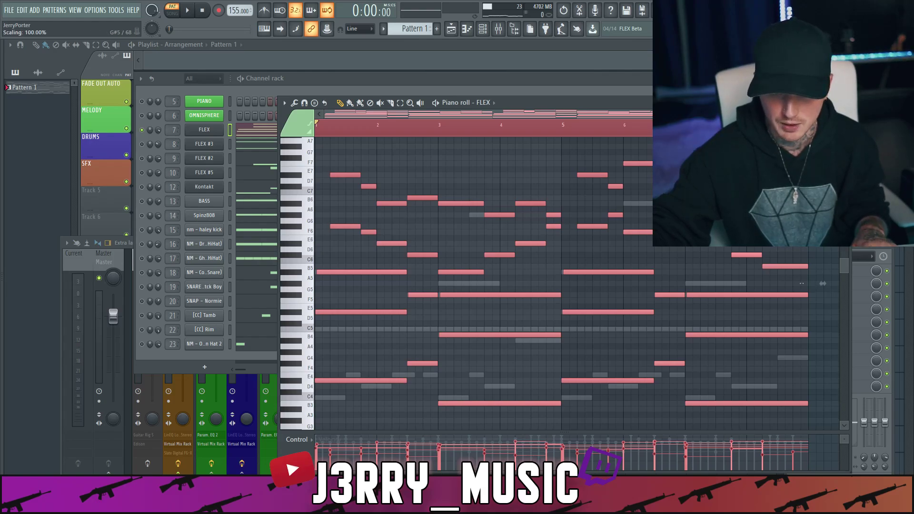
drag(822, 283, 576, 283)
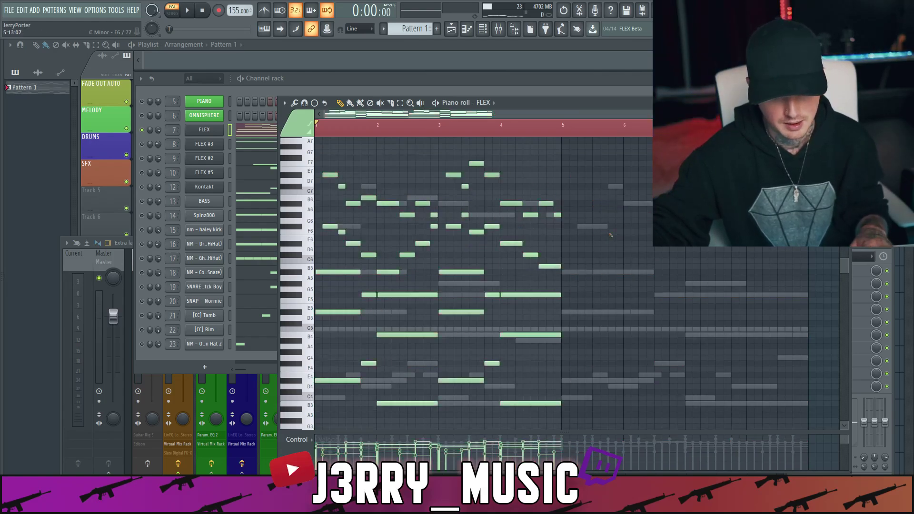
- Duplicate the compressed FLEX notes into bars 5 to 8 and clear the selection
key(ctrl+b)
key(Delete)
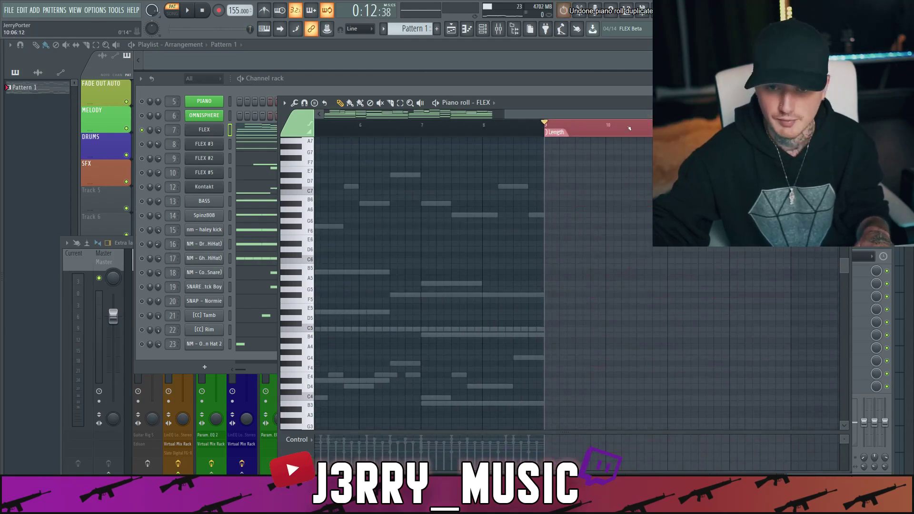
scroll(621, 117, up, 2)
scroll(621, 117, down, 3)
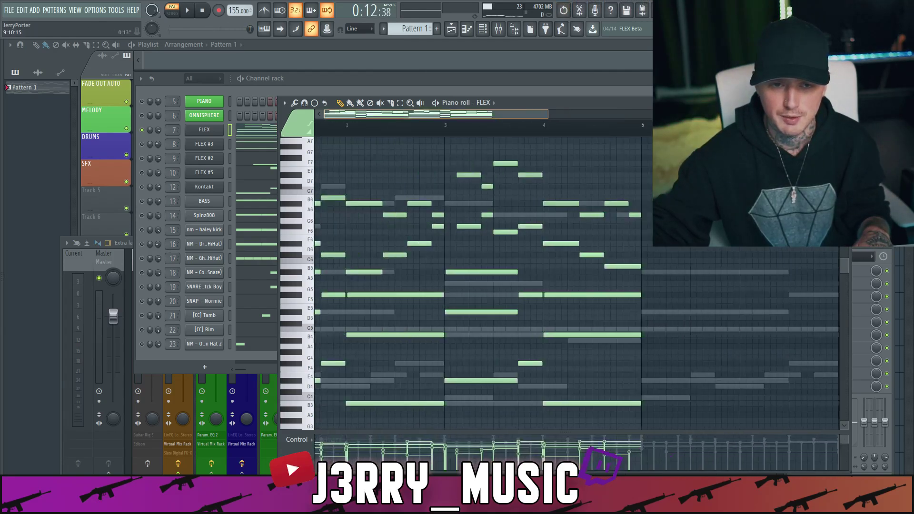
key(ctrl+z)
scroll(521, 164, down, 3)
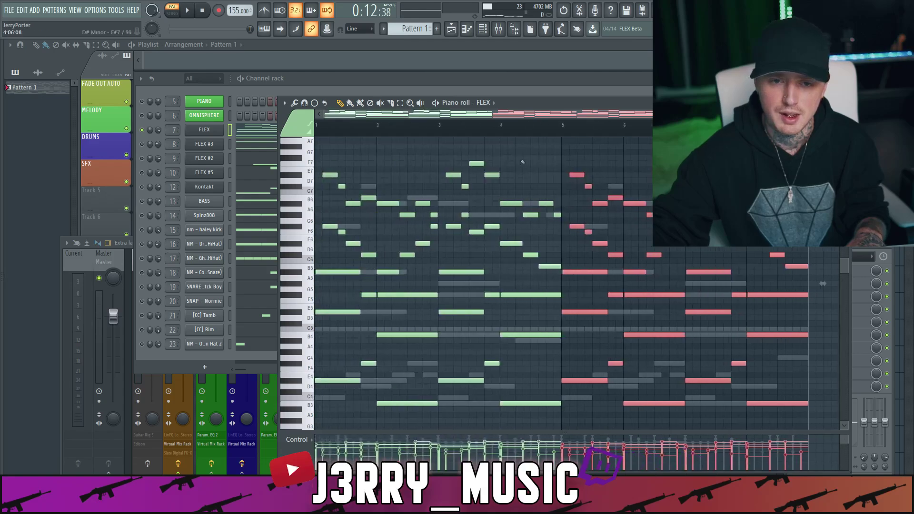
ctrl+click(521, 161)
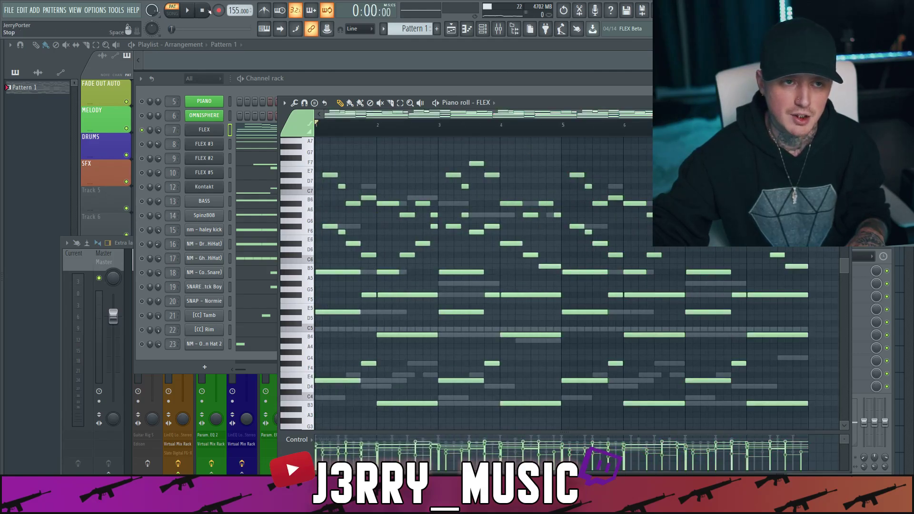
- Listen to the halved FLEX melody on its own, and again with FLEX #3, FLEX #2, FLEX #5 and Kontakt unmuted
key(space)
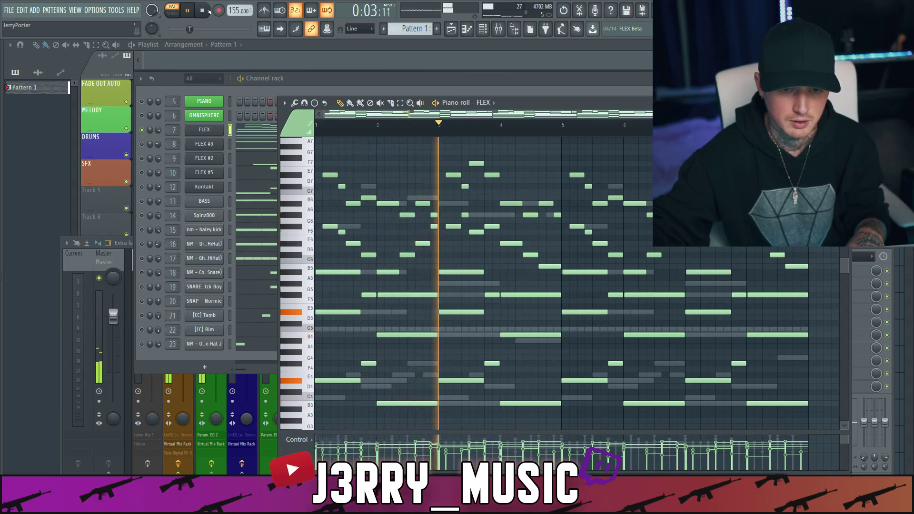
key(space)
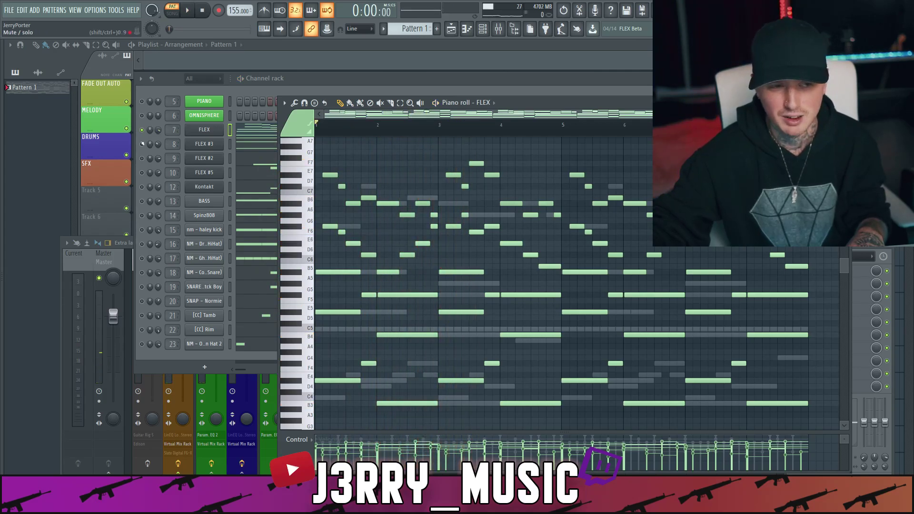
click(145, 151)
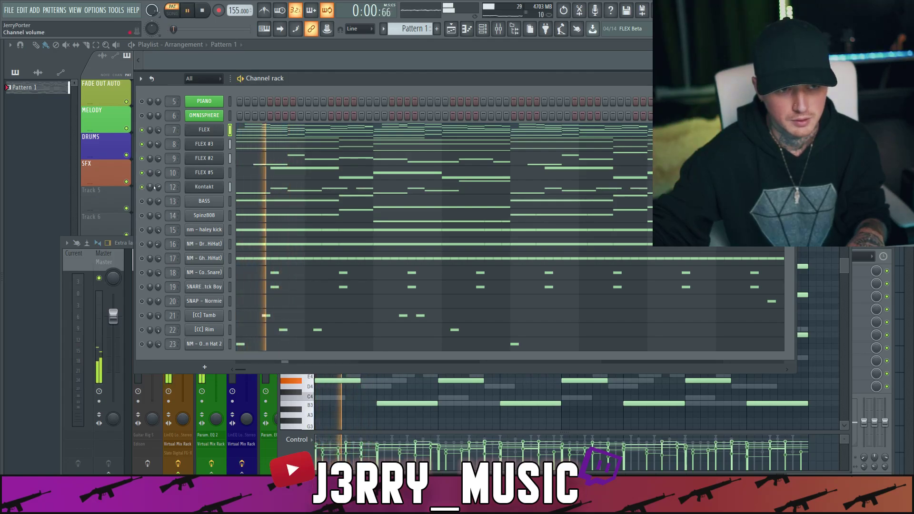
click(279, 135)
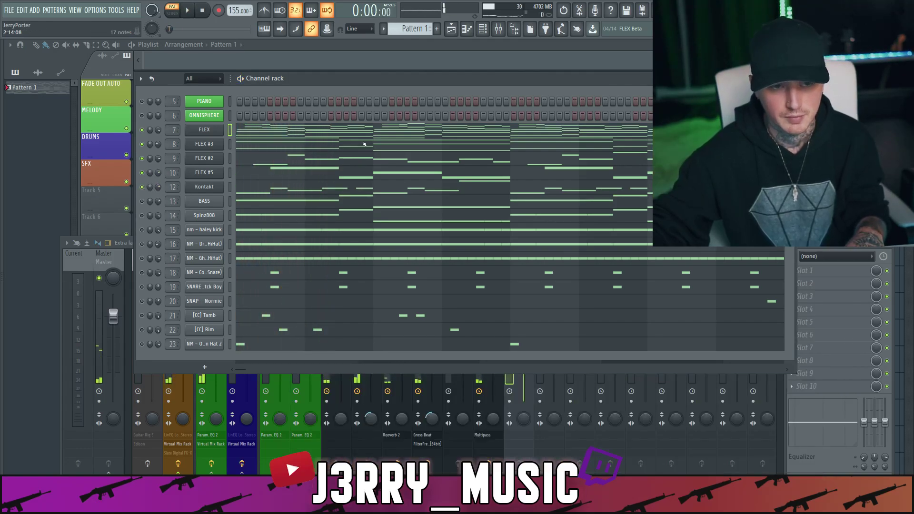
- Delete the duplicated FLEX notes in bars 5 to 8
click(374, 127)
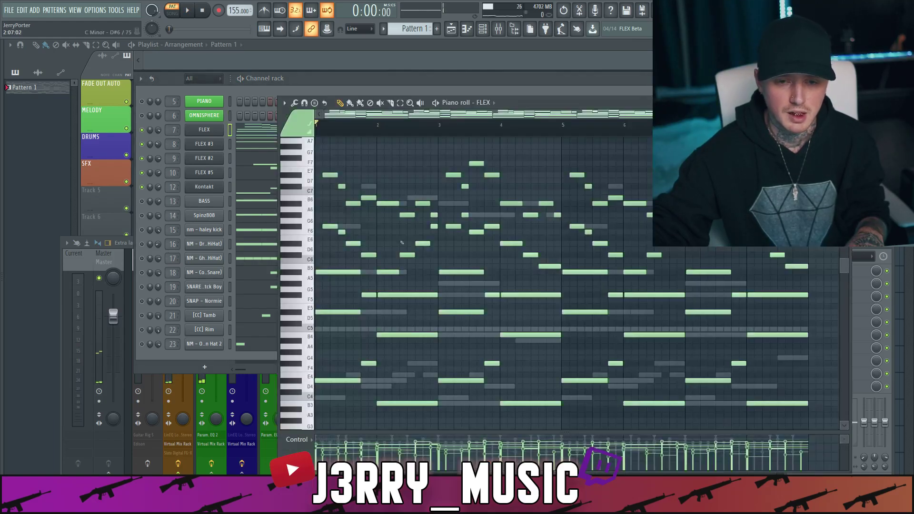
scroll(523, 286, down, 2)
drag(575, 138, 678, 409)
scroll(699, 288, up, 3)
drag(699, 289, 809, 278)
scroll(822, 257, down, 4)
key(Delete)
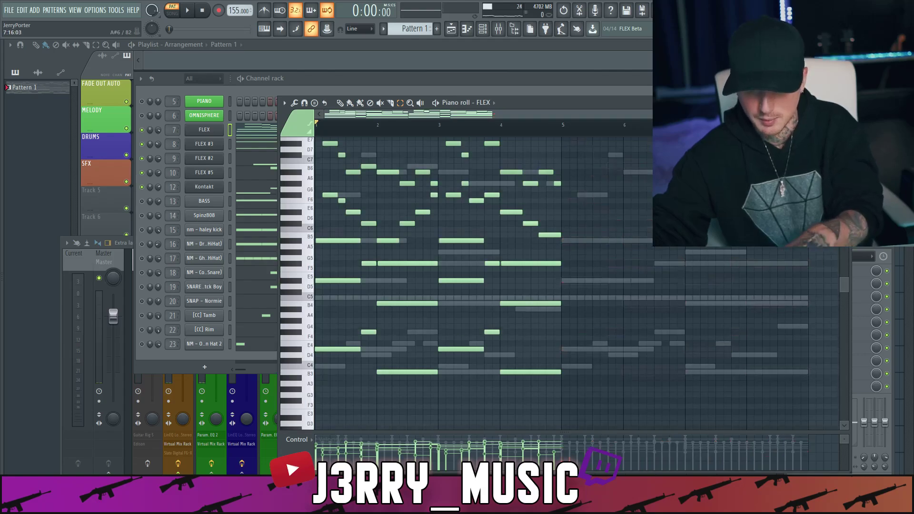
- Stretch all remaining FLEX notes to double length so they fill bars 1 to 8, and play the result
key(ctrl+a)
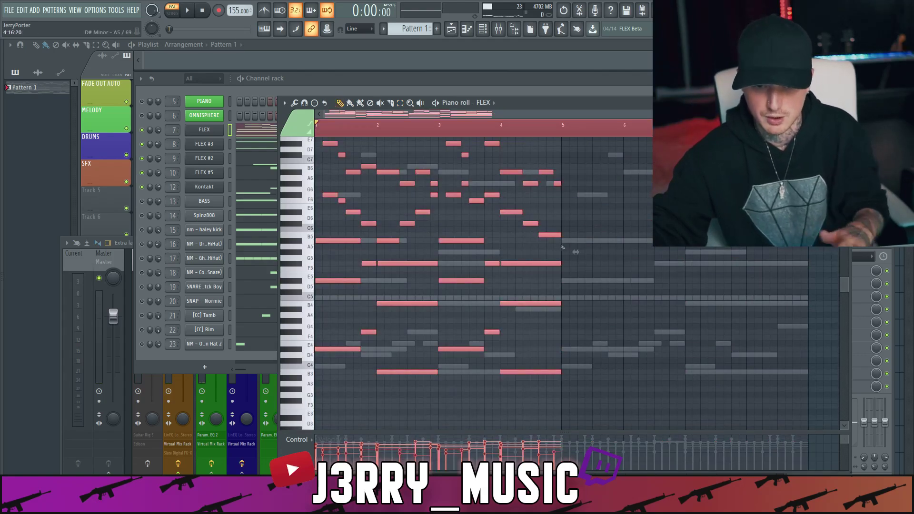
drag(575, 252, 822, 252)
click(822, 252)
key(space)
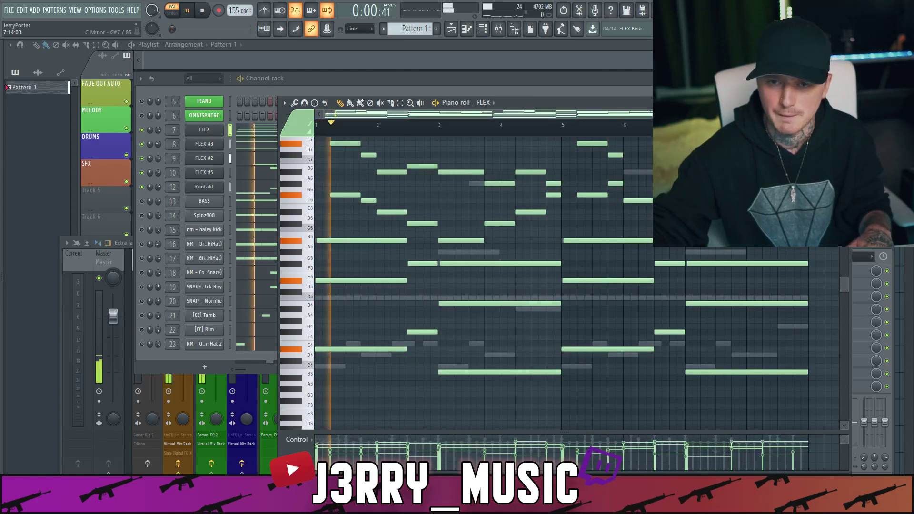
- Solo the FLEX channel and play its restored melody from the start
scroll(822, 251, up, 2)
key(F7)
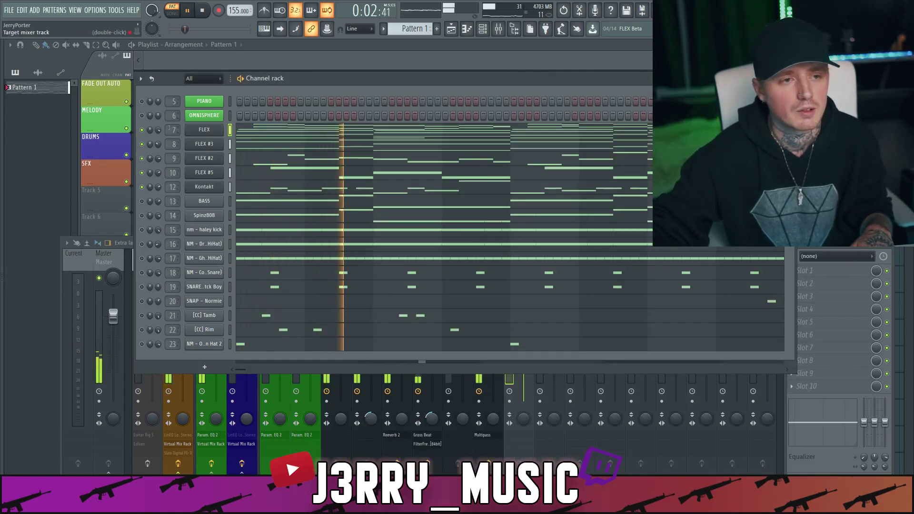
right_click(152, 145)
key(space)
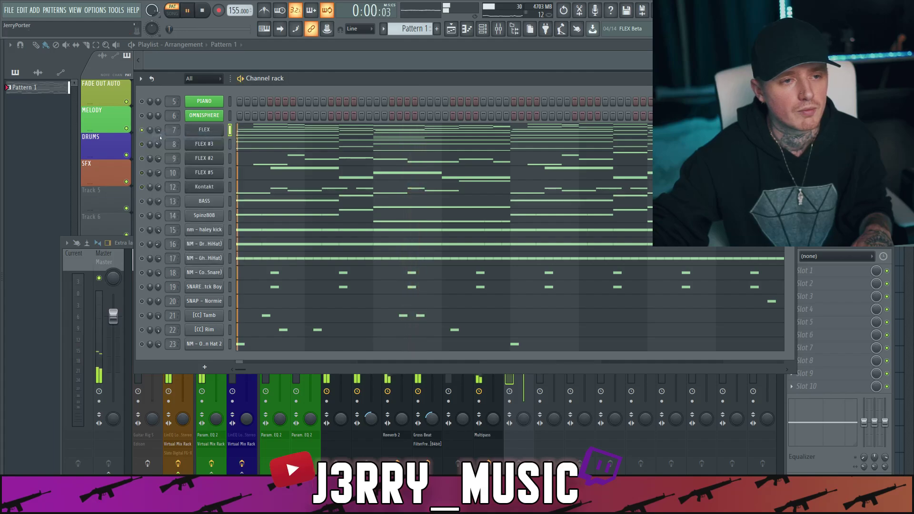
- Bring in FLEX #3, FLEX #2, FLEX #5 and Kontakt one by one during playback, balancing each channel's volume against FLEX
key(space)
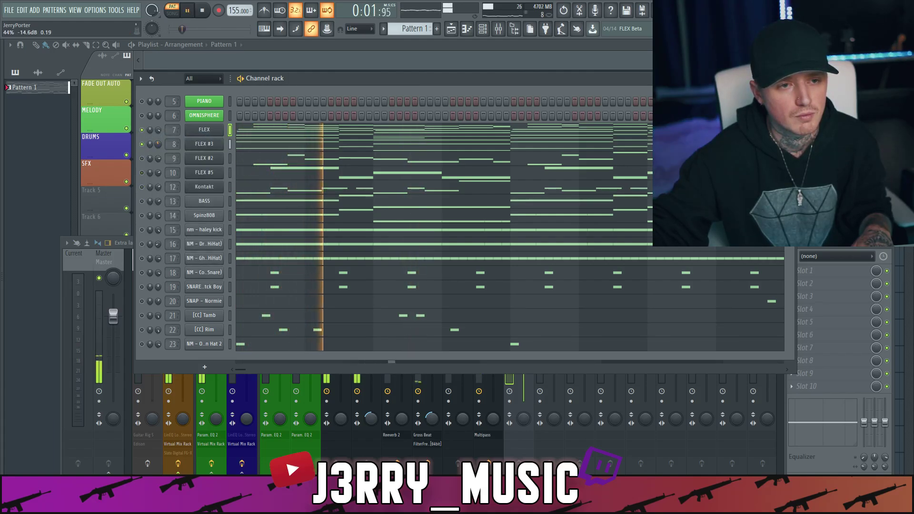
key(space)
key(space)
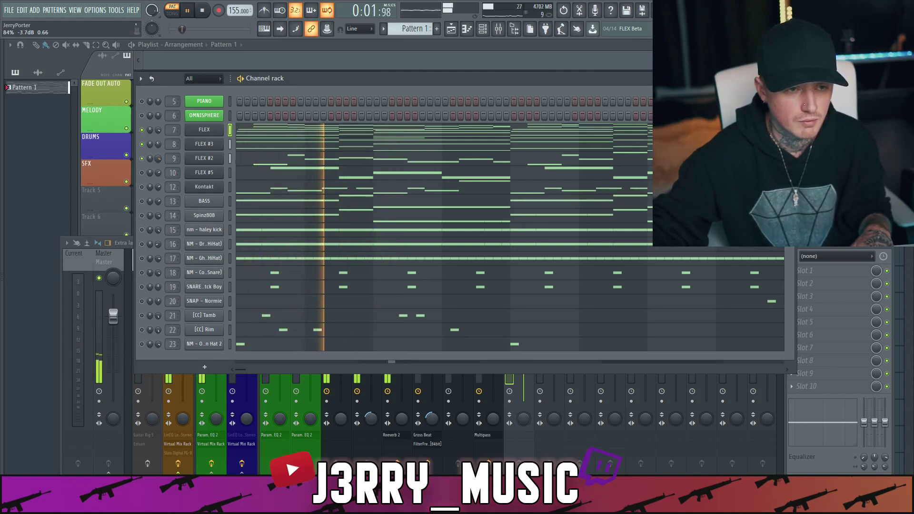
key(space)
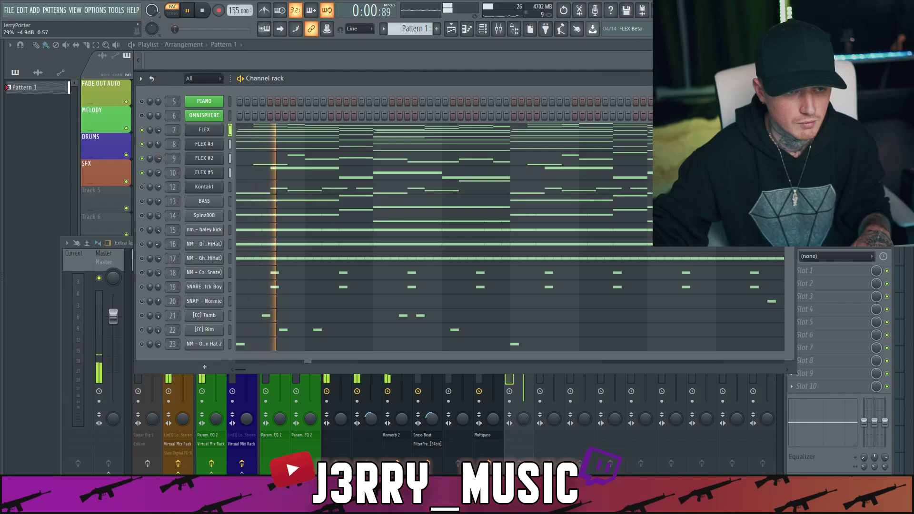
drag(158, 158, 158, 171)
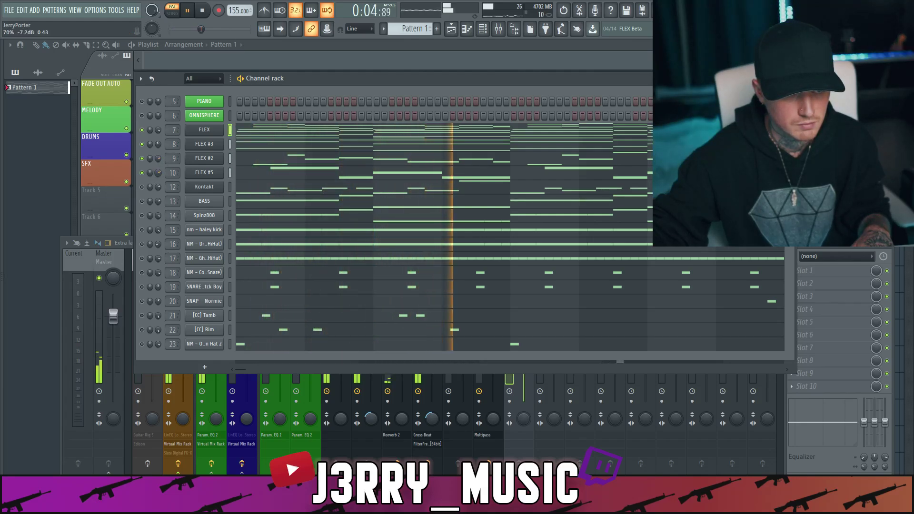
key(space)
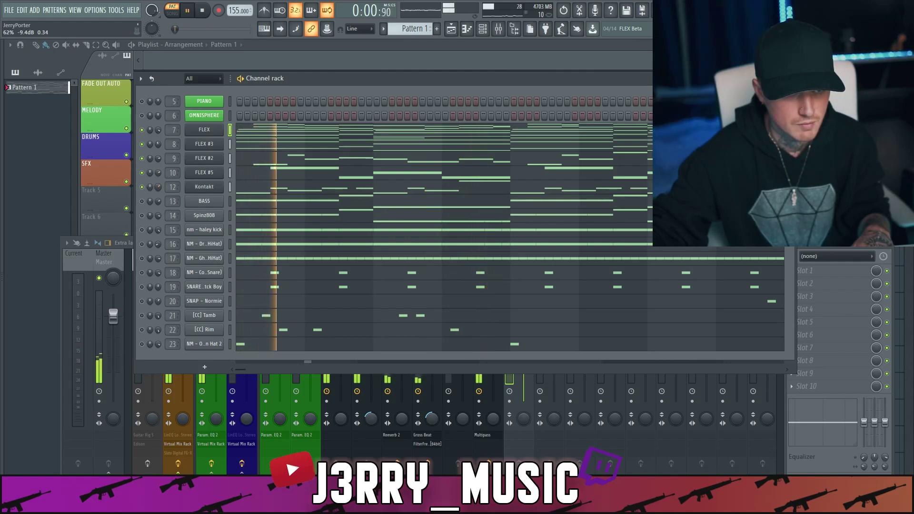
key(space)
key(space)
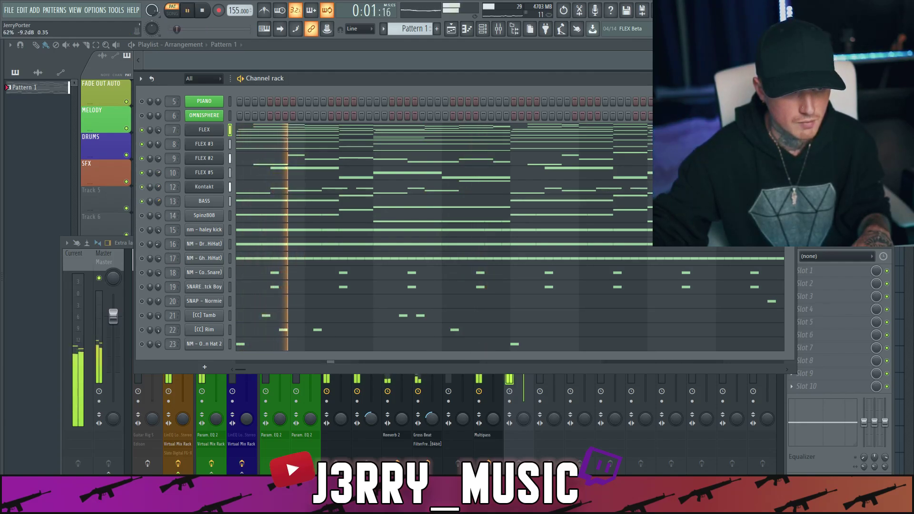
- Set the BASS channel volume to about 62%, and swap BASS for Spinz808 at about 80% volume
drag(159, 203, 161, 214)
key(space)
key(space)
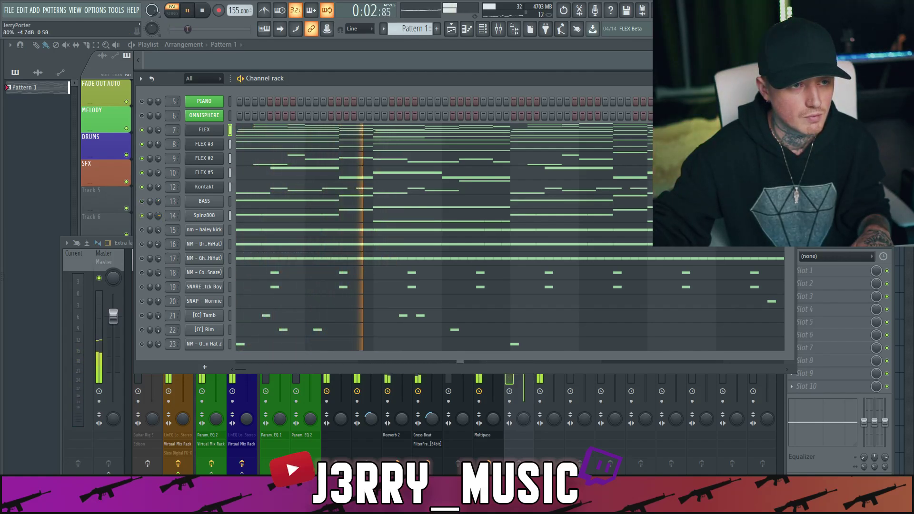
- Unmute all channels and listen to the full beat
right_click(141, 215)
click(157, 247)
key(space)
key(space)
key(F9)
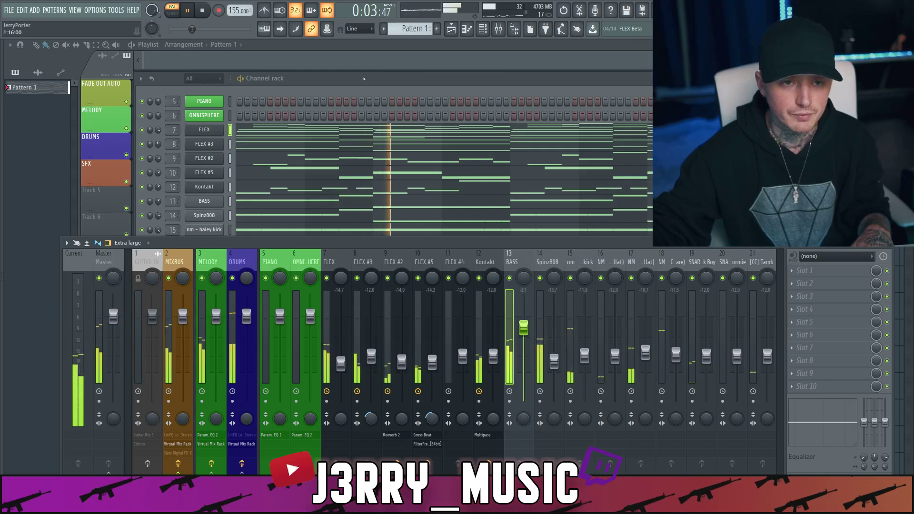
click(364, 78)
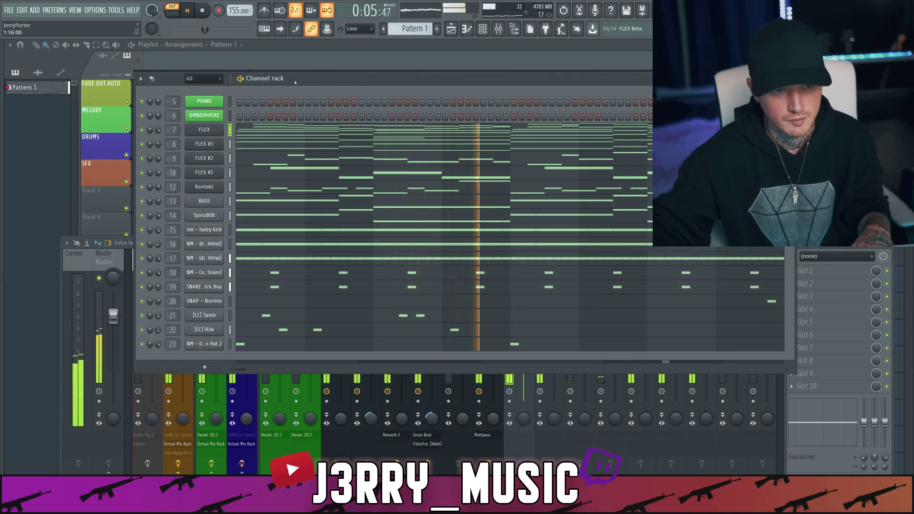
key(space)
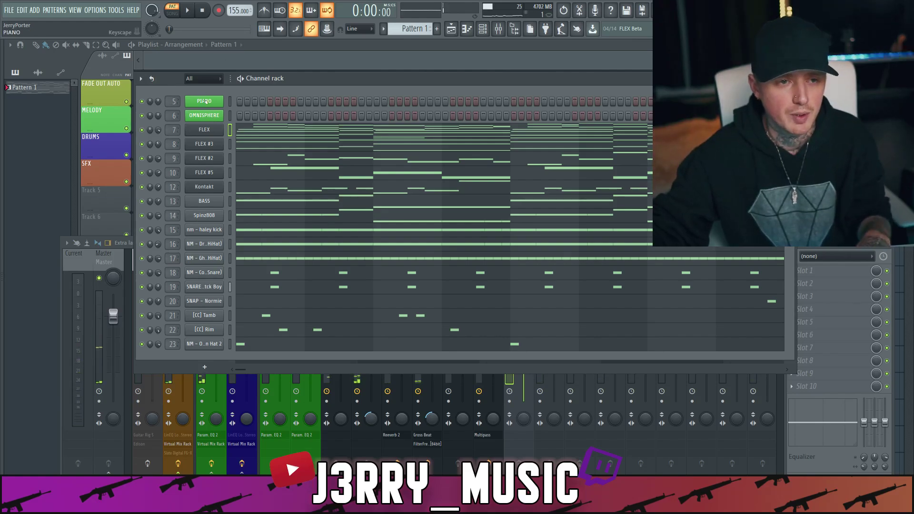
- Delete the unused OMNISPHERE channel
right_click(204, 116)
click(270, 212)
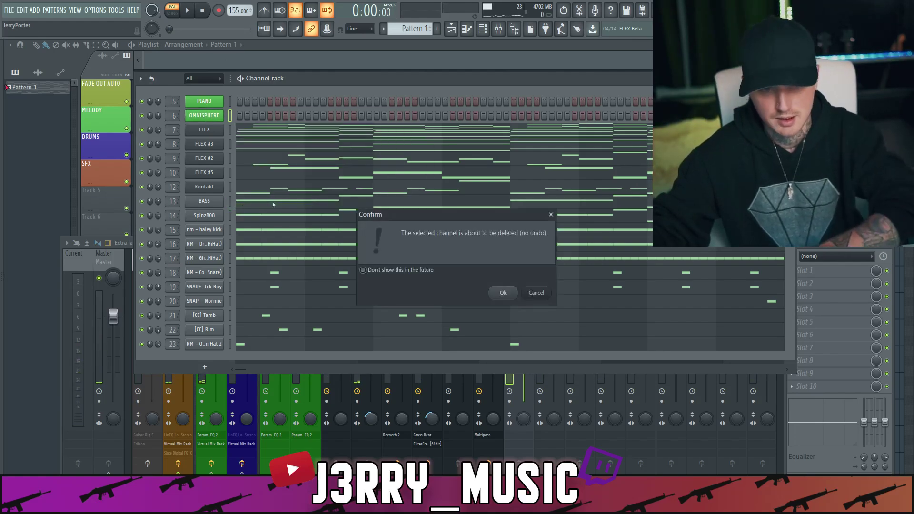
key(Return)
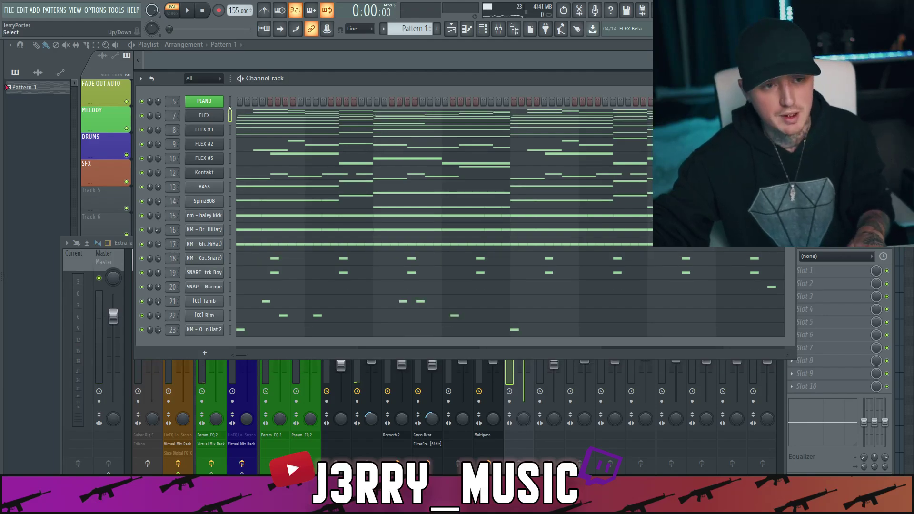
- Solo the PIANO channel and copy the FLEX melody notes into it
right_click(141, 101)
key(space)
click(256, 102)
key(space)
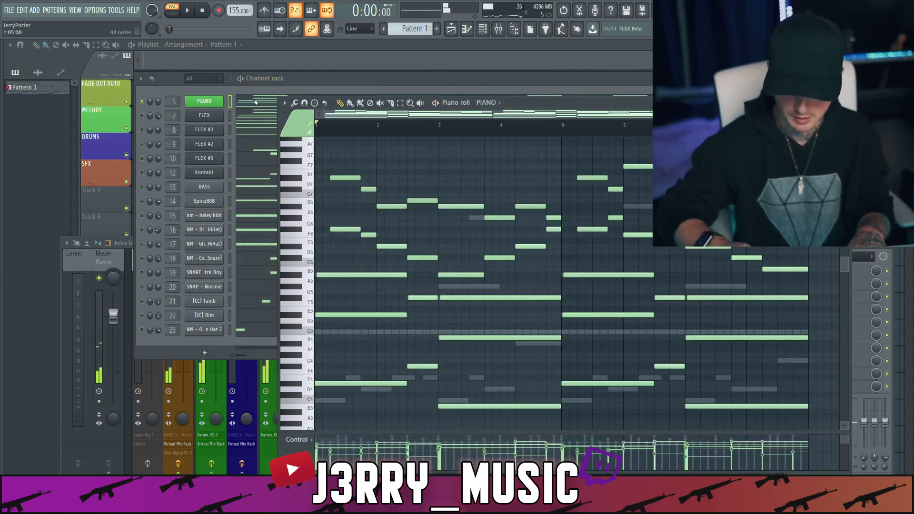
- Transpose all PIANO notes up one octave and listen to them
key(ctrl+Up)
key(space)
key(space)
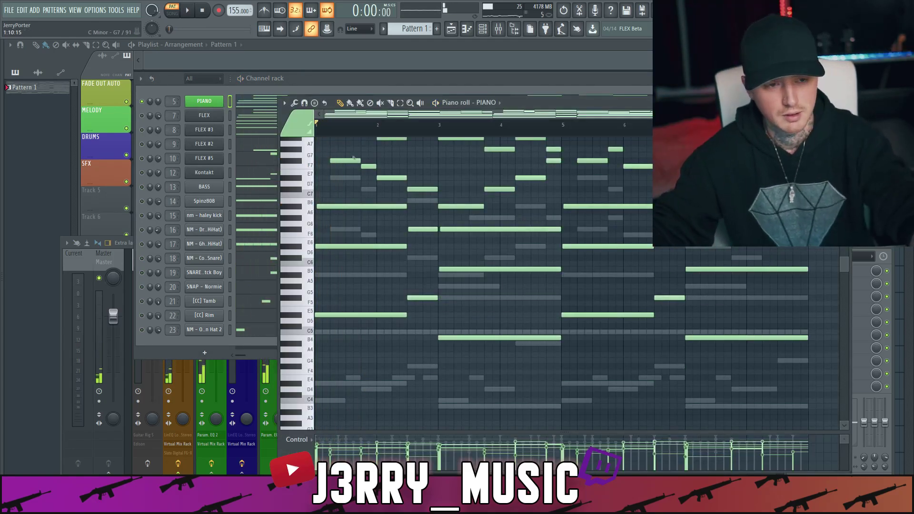
key(space)
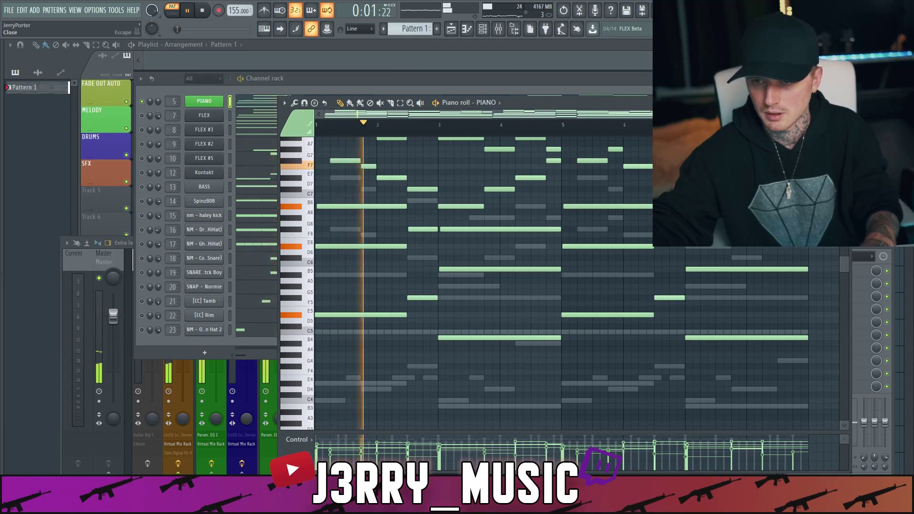
- Load the LA Custom C7 - Pop preset in the PIANO channel's Keyscape instrument and close the plugin
key(Escape)
click(261, 123)
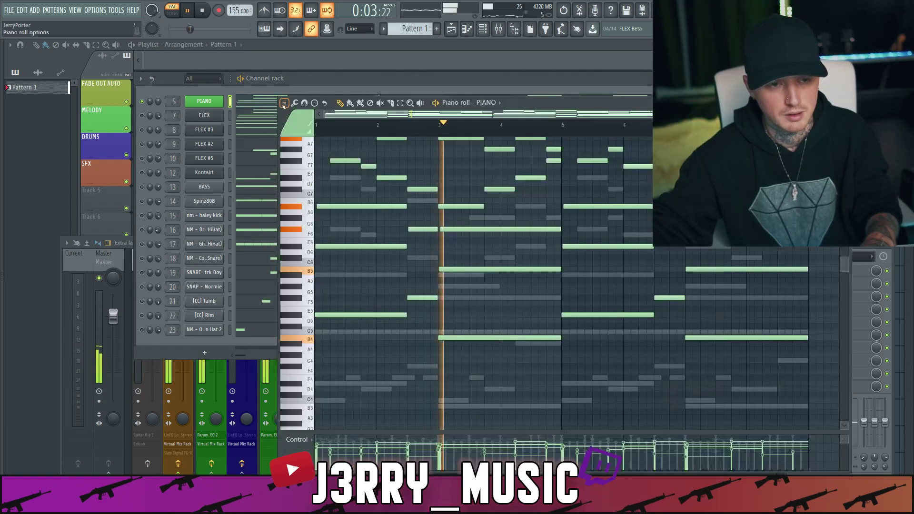
click(214, 104)
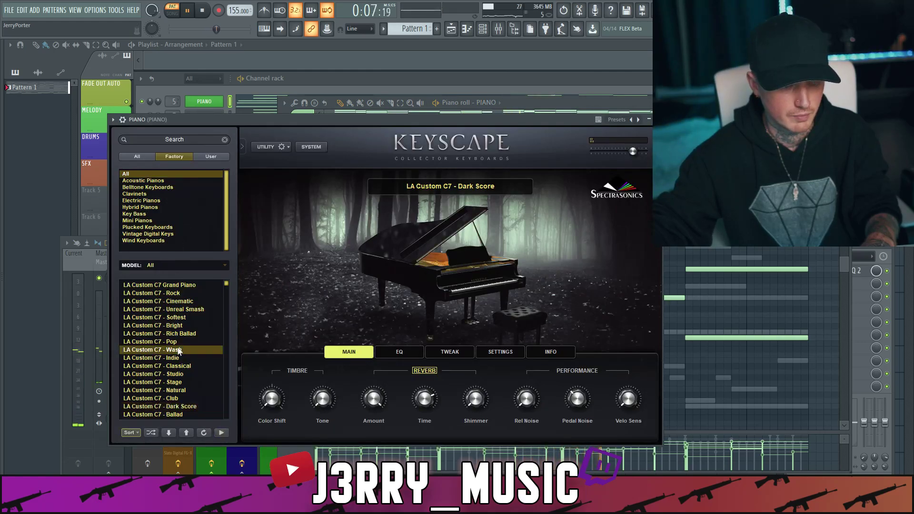
click(176, 342)
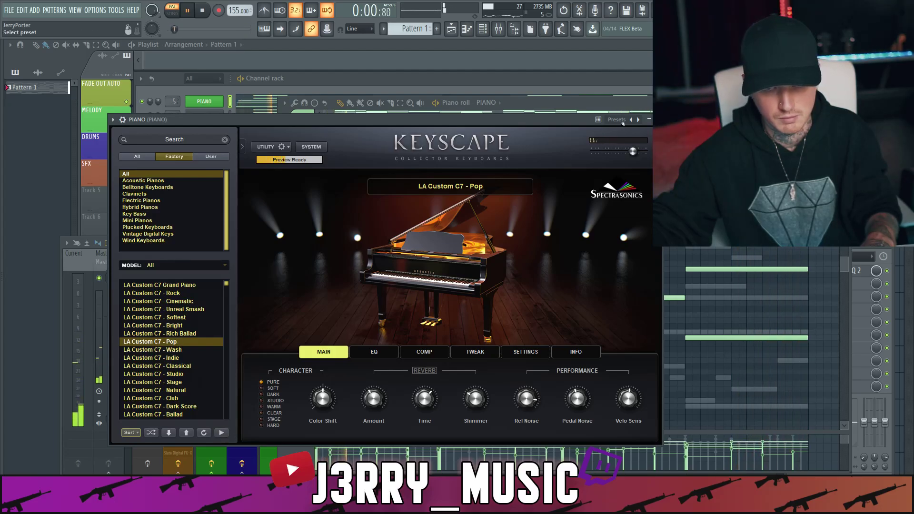
click(648, 119)
key(F7)
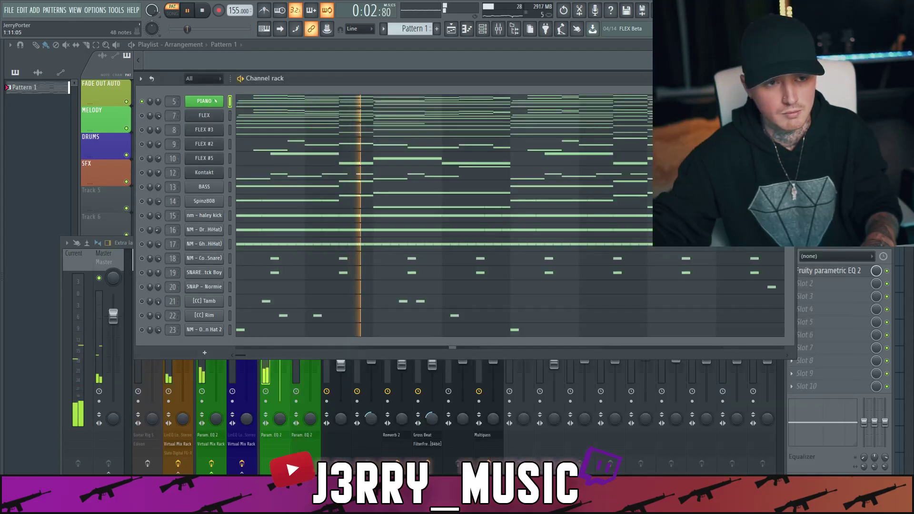
- Unmute FLEX, FLEX #3, FLEX #2, FLEX #5 and Kontakt alongside PIANO, and lower the PIANO volume to 35%
click(142, 116)
key(space)
key(space)
click(142, 130)
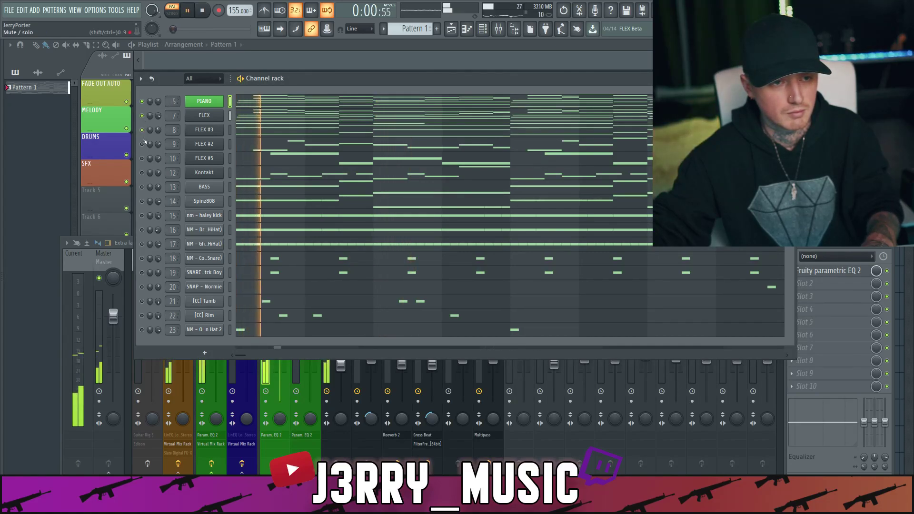
click(142, 144)
click(142, 159)
click(142, 172)
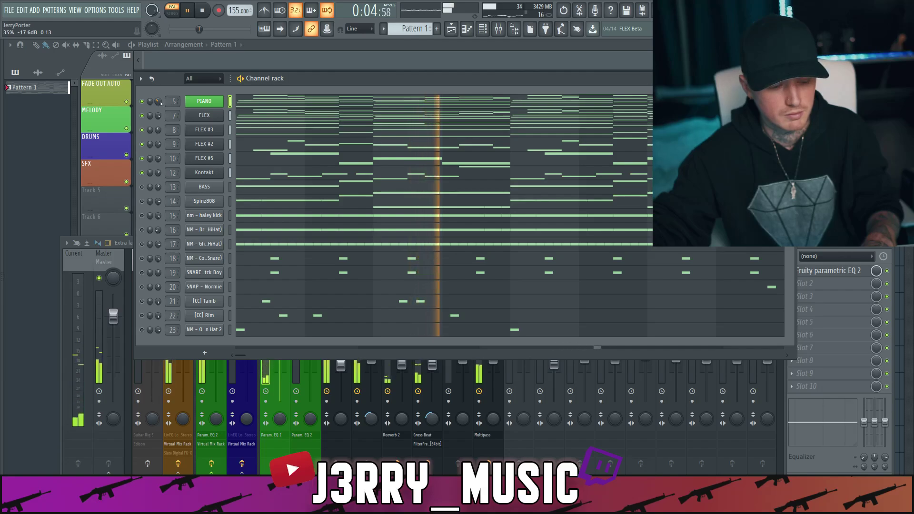
drag(158, 101, 161, 104)
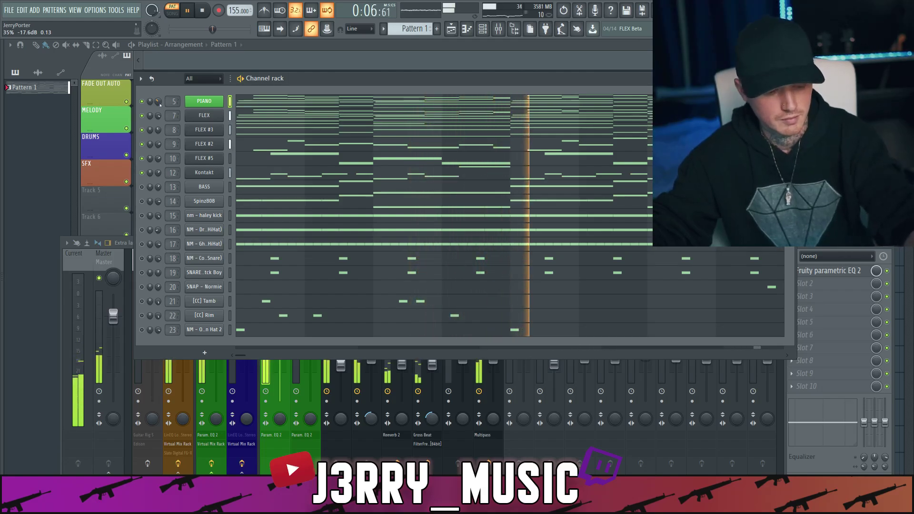
key(space)
- Transpose all PIANO notes down one octave and listen to them with the other melody channels
click(248, 103)
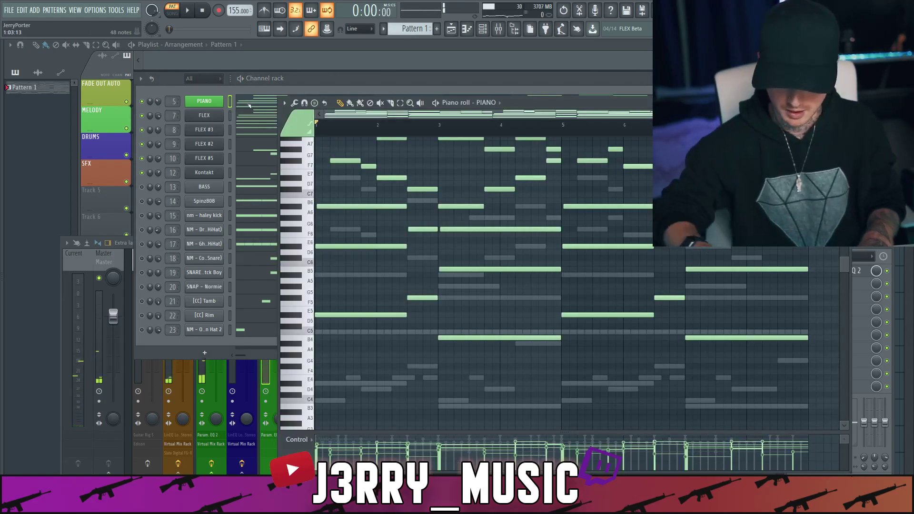
key(space)
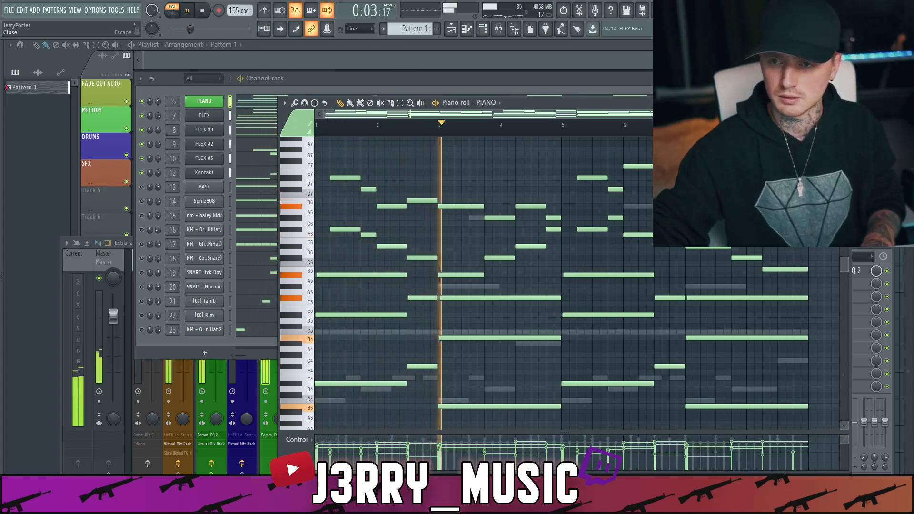
click(844, 102)
key(space)
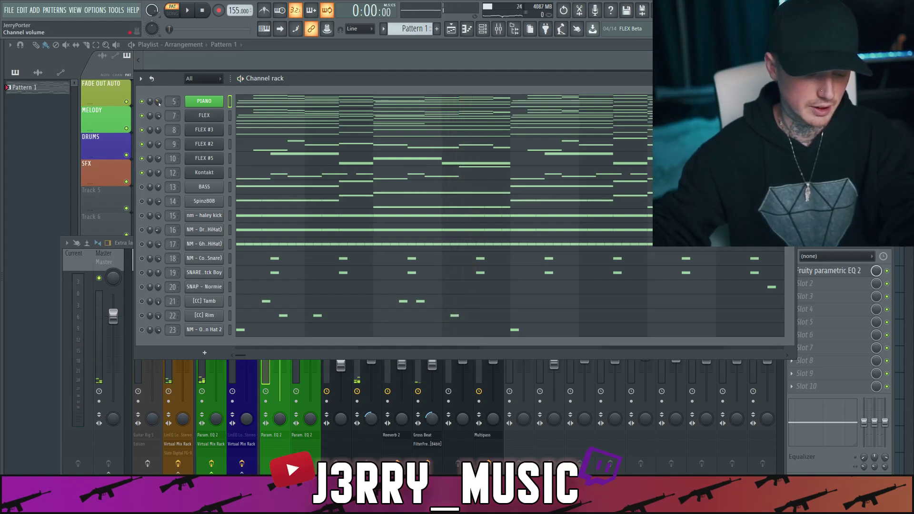
- Reopen the PIANO channel's Keyscape instrument and audition the LA Custom C7 Club, Stage and Soft Pop presets with the pattern playing
click(197, 103)
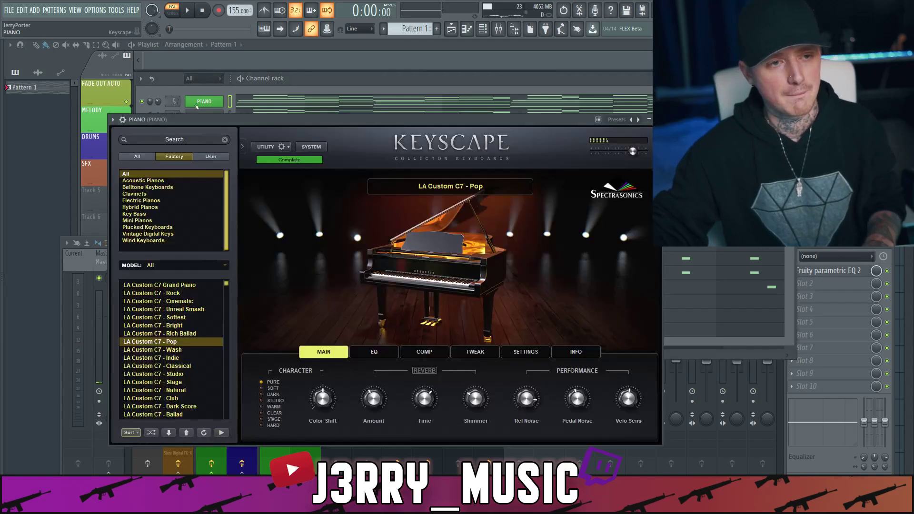
scroll(149, 369, down, 2)
click(163, 350)
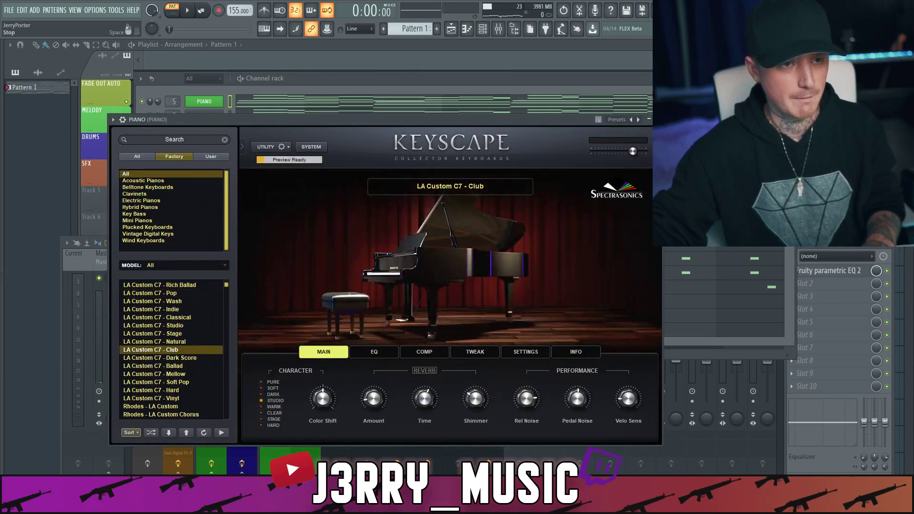
click(158, 334)
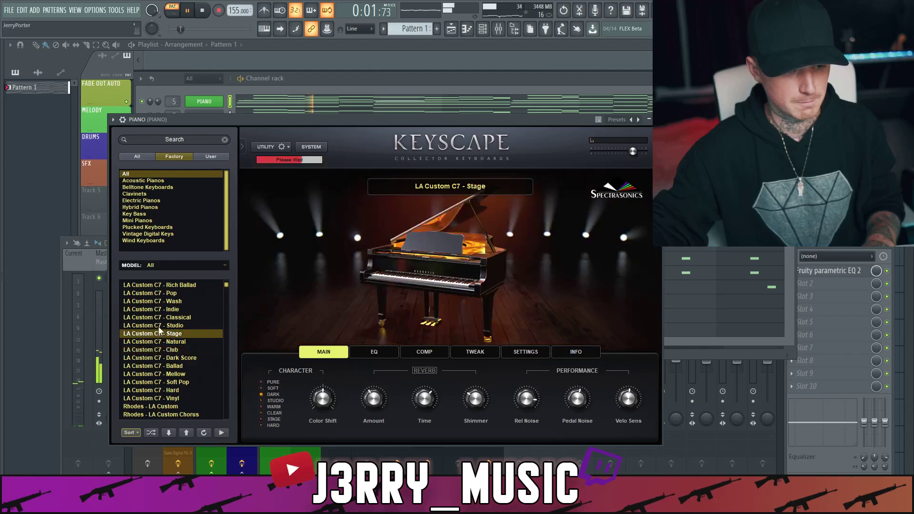
scroll(158, 326, down, 2)
click(160, 334)
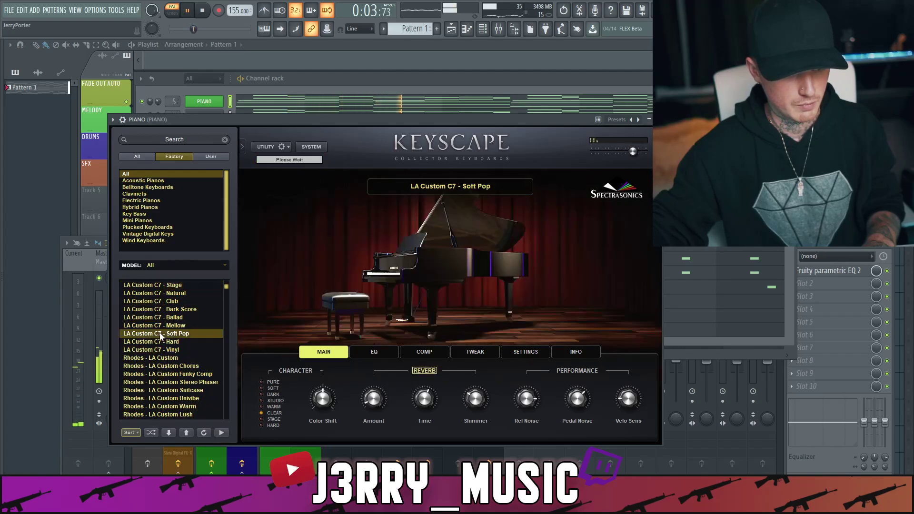
- Try the Rhodes - LA Custom and Clavinet C - Wah Brite presets on the PIANO channel against the playing pattern
scroll(159, 333, down, 1)
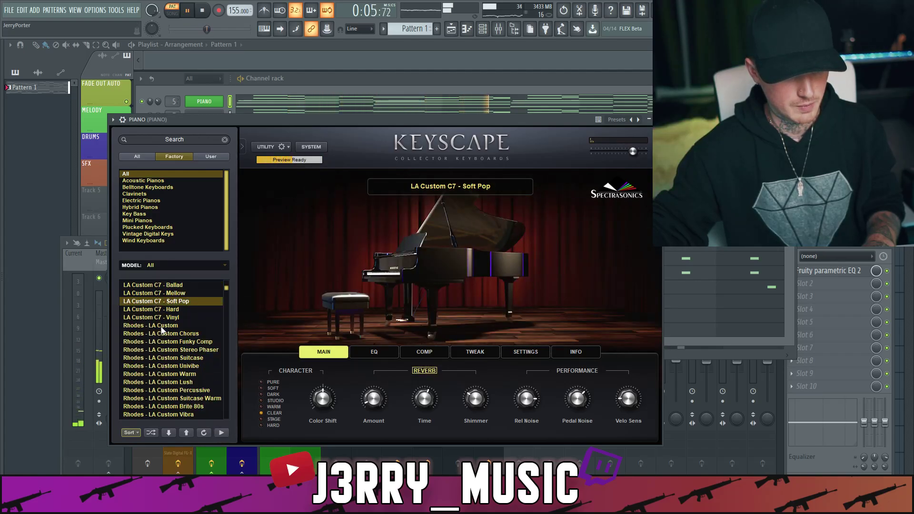
click(161, 326)
scroll(162, 328, down, 2)
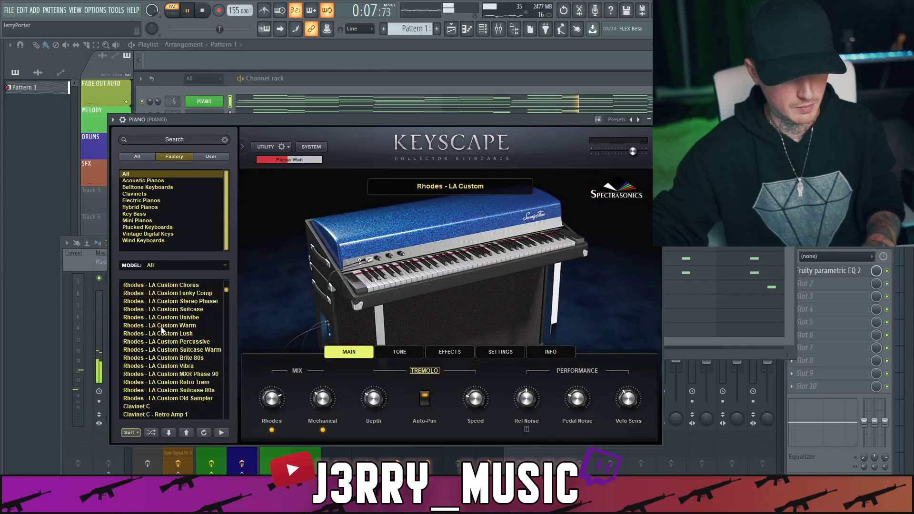
scroll(162, 330, down, 2)
scroll(162, 330, down, 3)
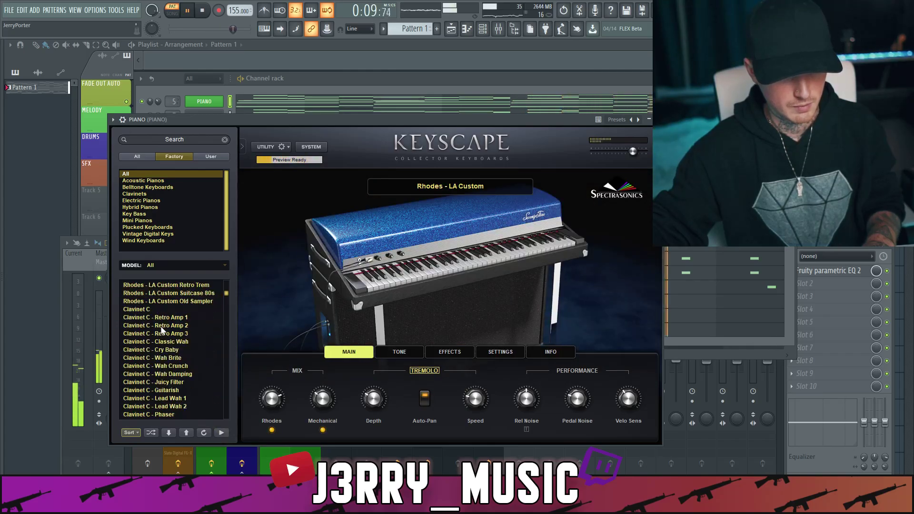
click(161, 327)
scroll(161, 329, down, 1)
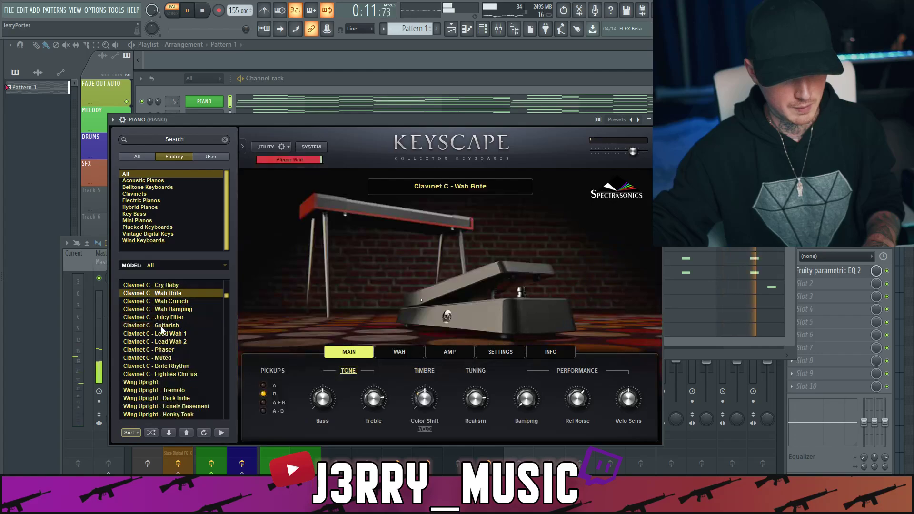
- Audition Keyscape presets for the piano part, including Clavinet C - Guitarish, Clavinet C - Juicy Filter and Wing Upright sounds
click(162, 326)
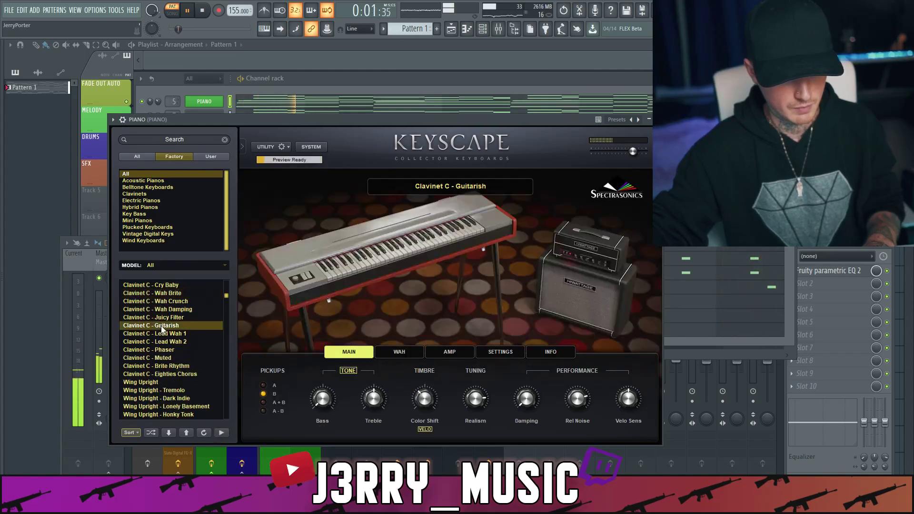
click(165, 319)
scroll(165, 326, down, 3)
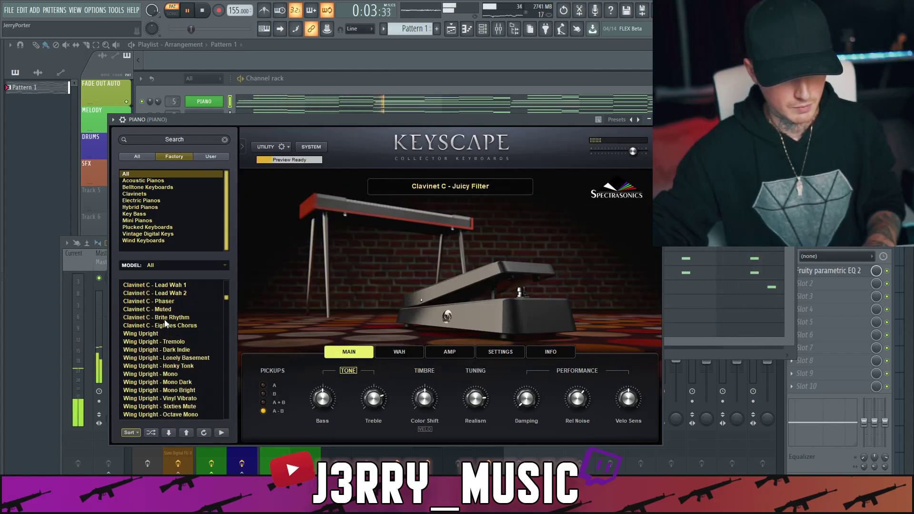
click(164, 326)
scroll(164, 327, up, 2)
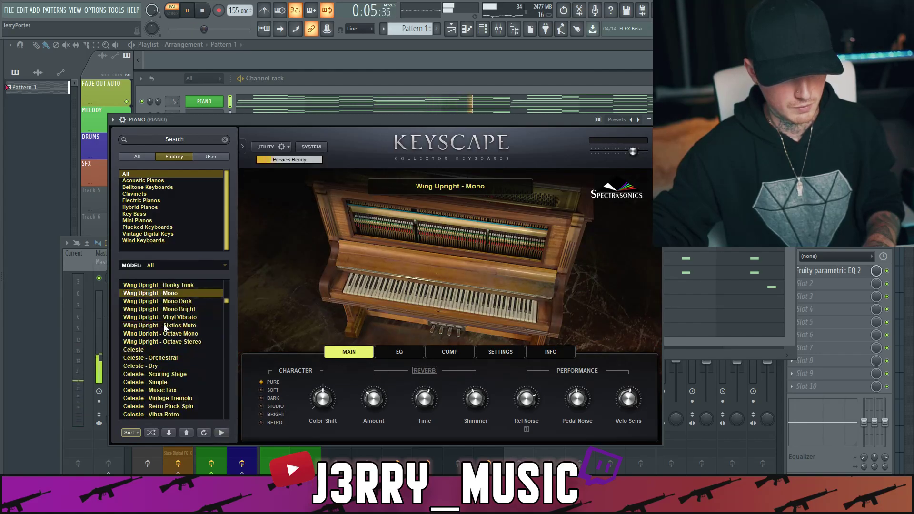
click(169, 339)
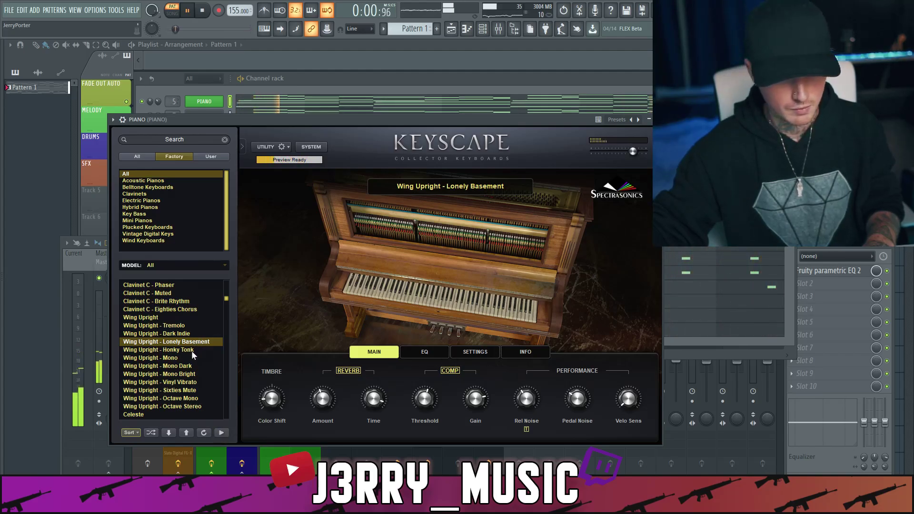
- Compare the Wing Upright - Octave Stereo preset, load Wing Upright - Sixties Mute for the piano, and close the Keyscape window
scroll(192, 350, down, 1)
click(166, 389)
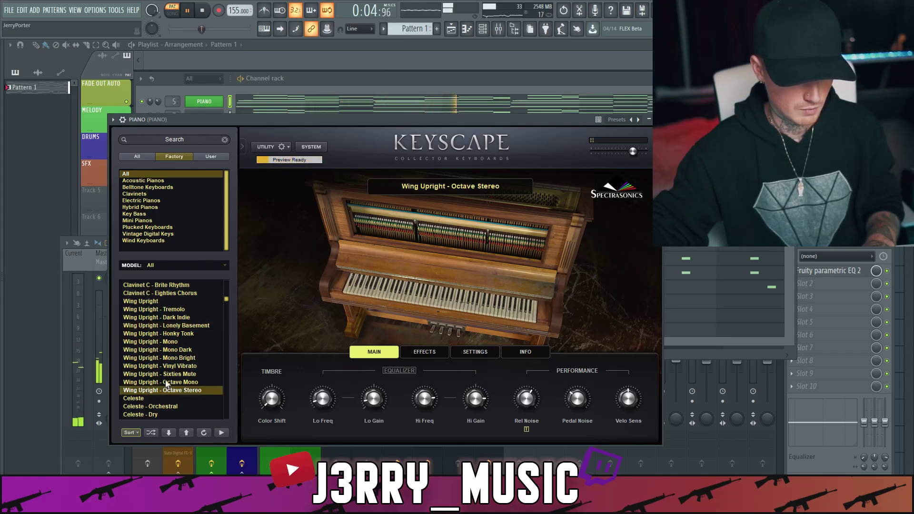
click(167, 374)
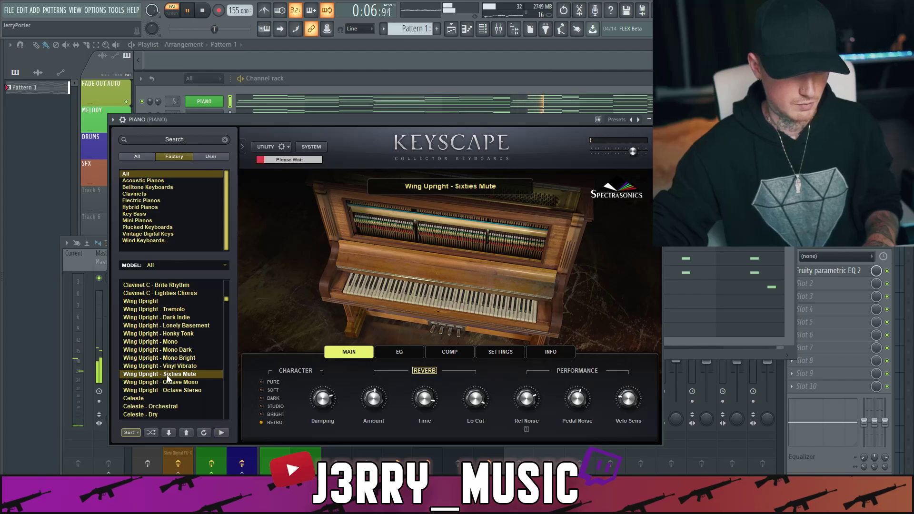
scroll(168, 376, down, 10)
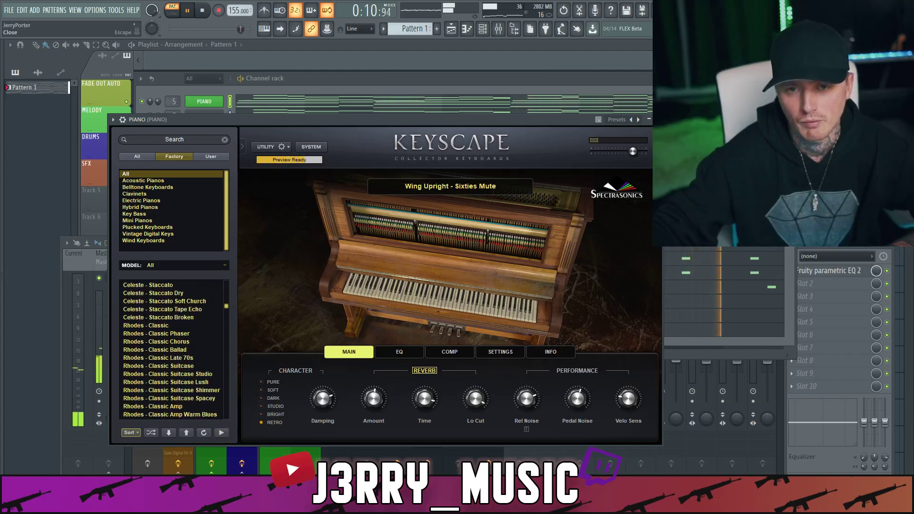
key(Escape)
- Solo the PIANO channel and bring in FLEX, FLEX #3, FLEX #2, FLEX #5 and Kontakt one after another
right_click(147, 100)
click(159, 107)
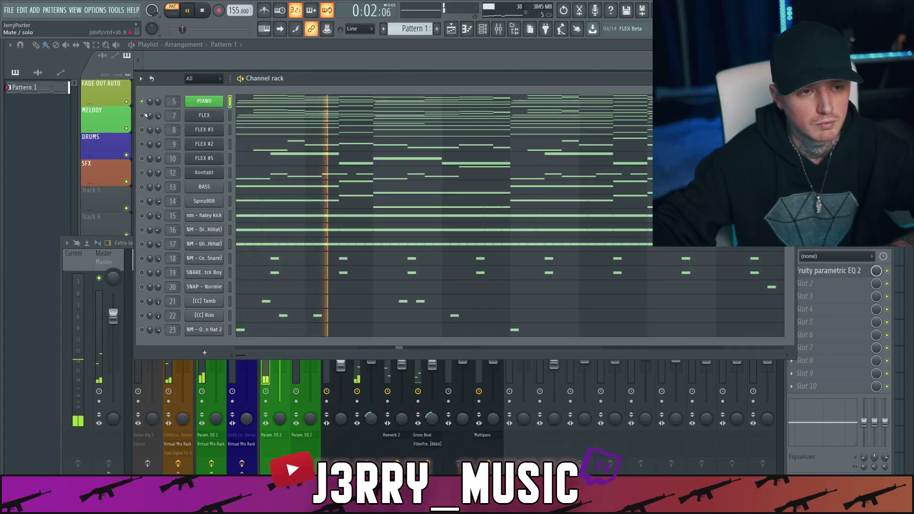
click(141, 116)
click(142, 130)
click(141, 144)
click(141, 157)
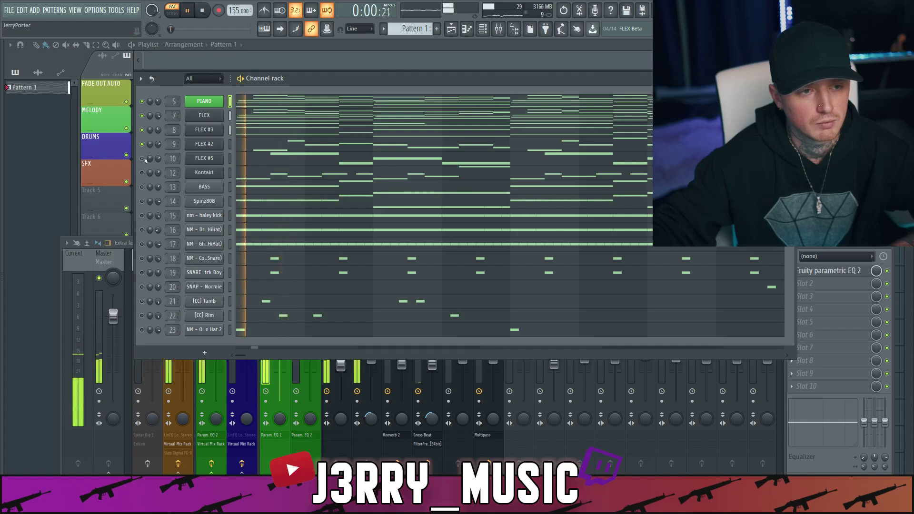
click(141, 172)
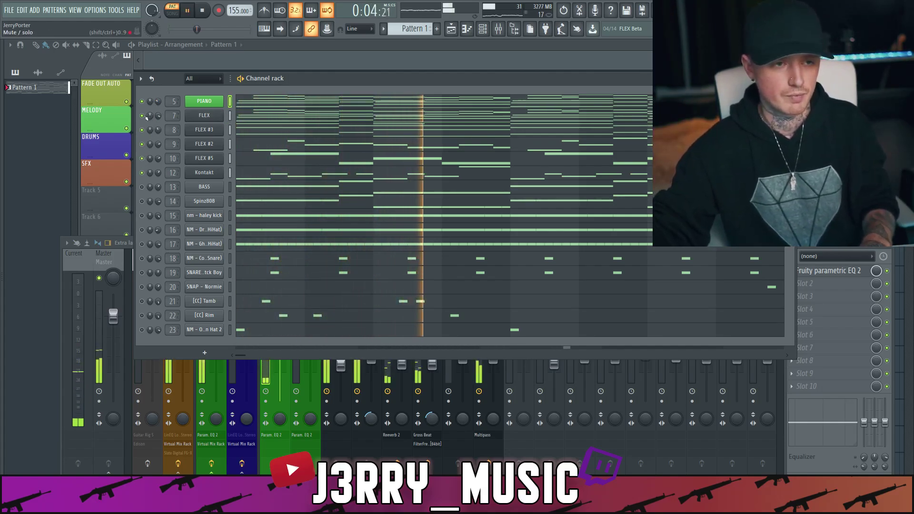
- Solo the FLEX channel to identify its sound and rename it RHODES
right_click(143, 115)
click(158, 121)
key(space)
key(space)
shift+click(191, 117)
text(RHODES)
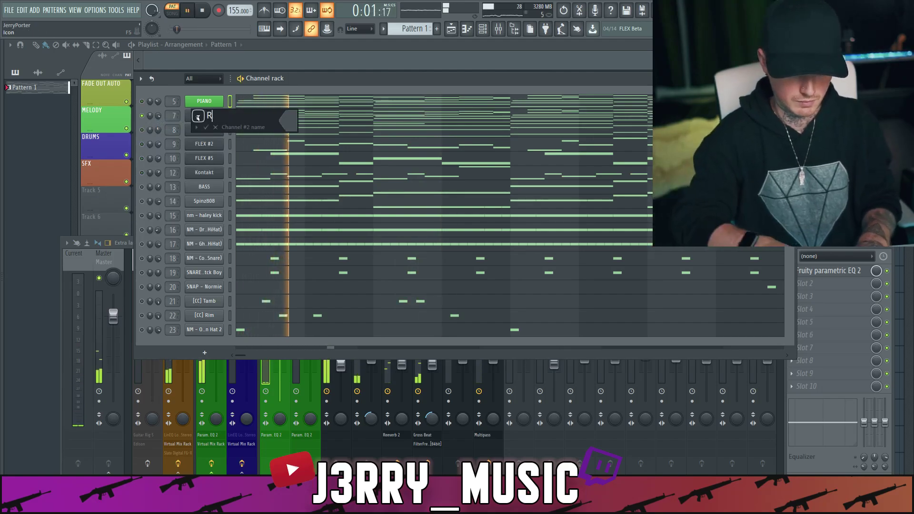
key(Return)
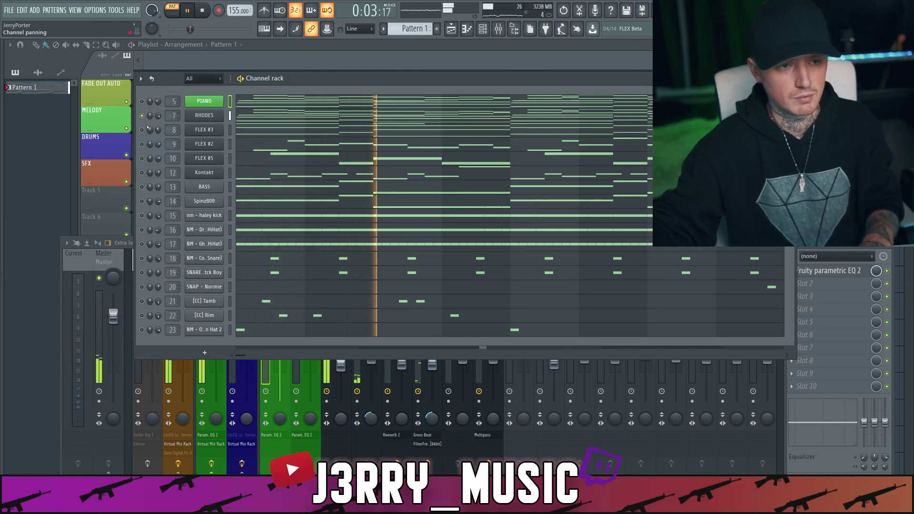
- Listen to the FLEX #3 channel on its own and rename it PAD
click(142, 129)
click(143, 116)
key(space)
key(space)
shift+click(205, 130)
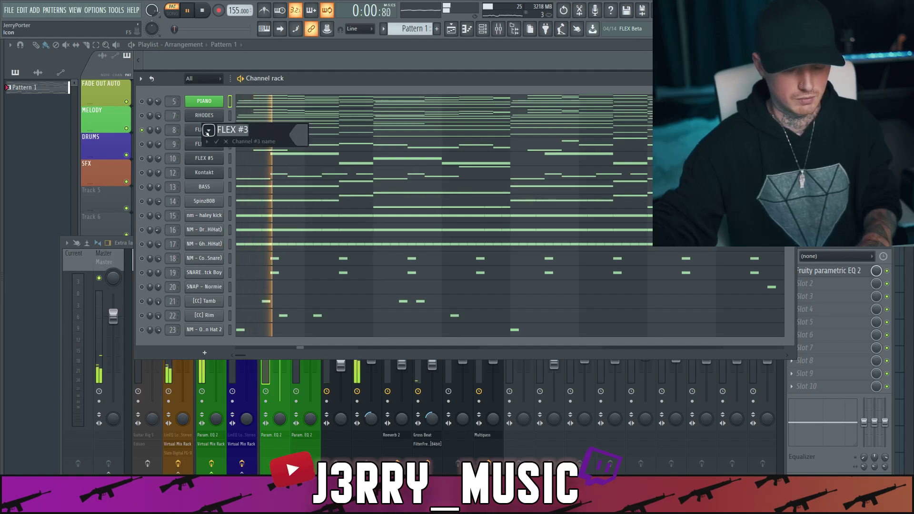
text(PAD)
key(Return)
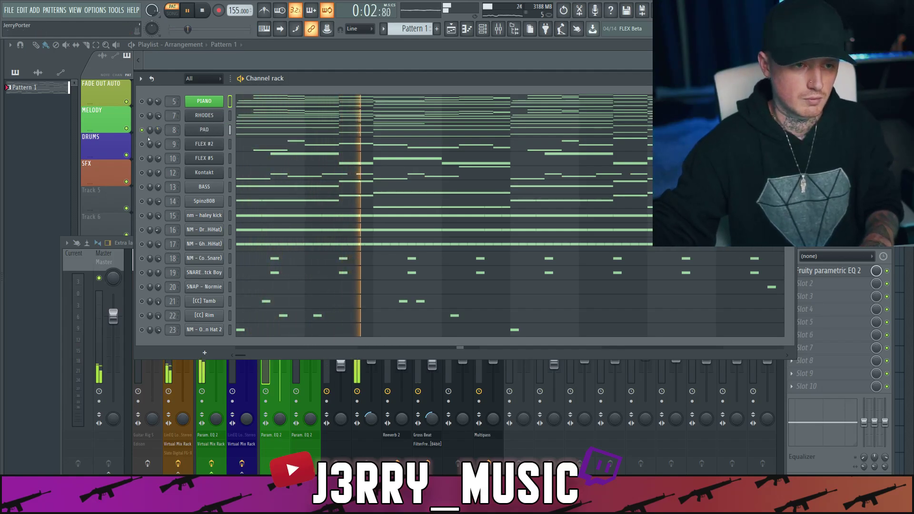
- Listen to the FLEX #2 channel on its own and rename it PLUCK
click(141, 143)
click(142, 130)
key(space)
key(space)
shift+click(211, 144)
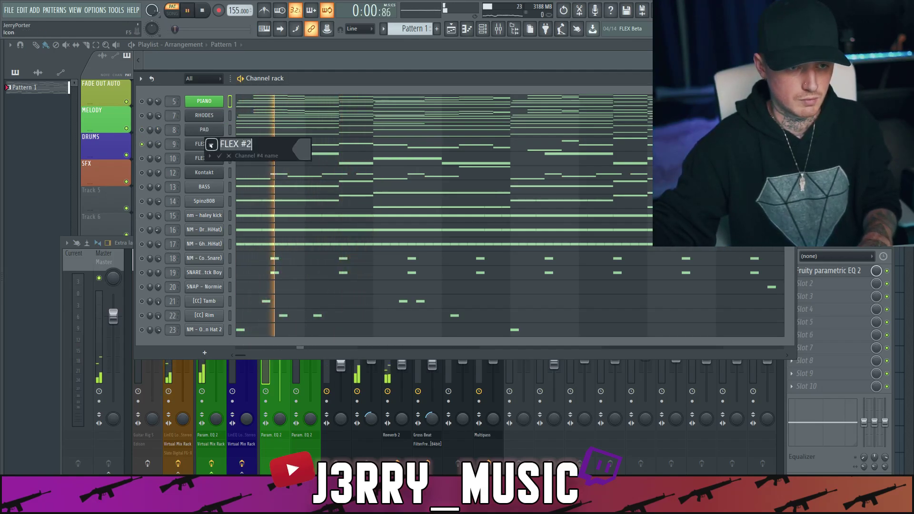
text(PLUCK)
key(Return)
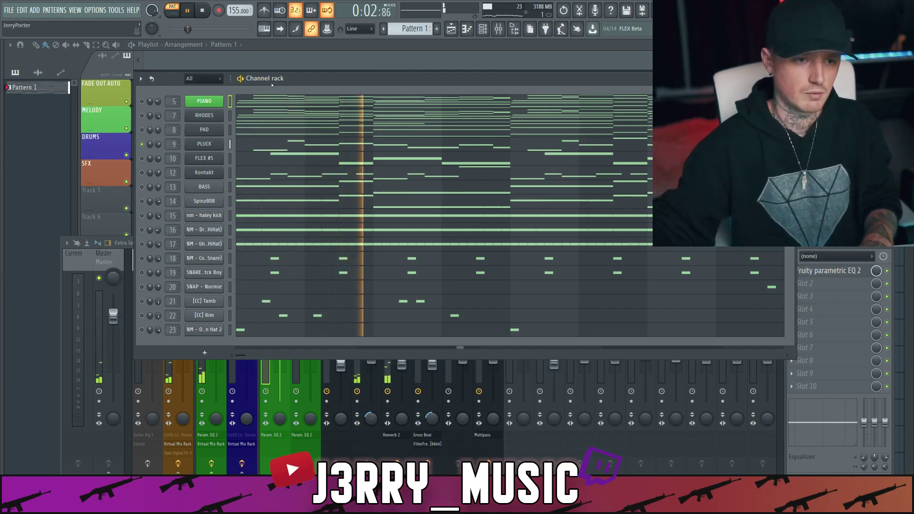
- Play the FLEX #5 channel and rename it SYNTH
click(142, 158)
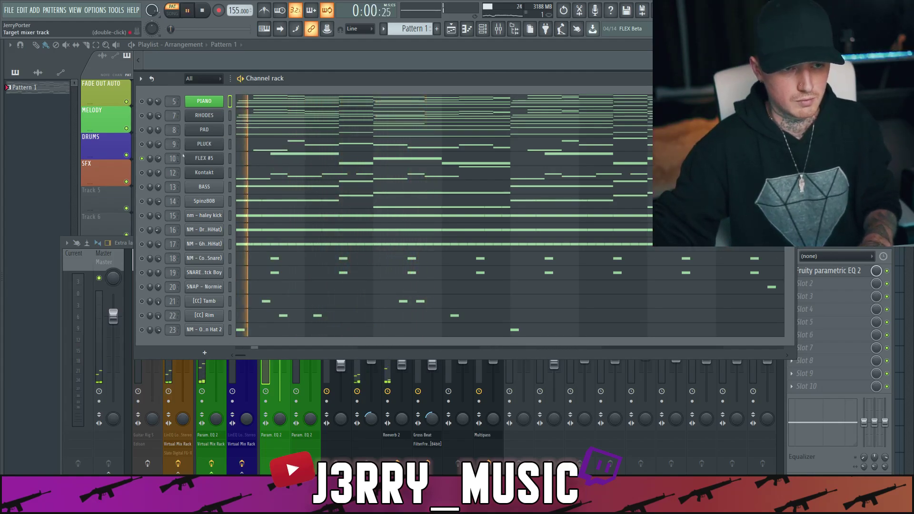
shift+click(209, 159)
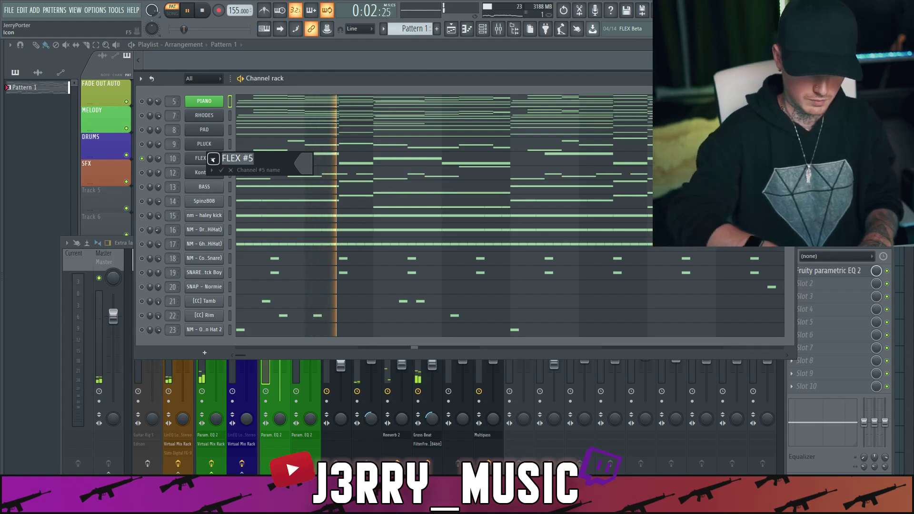
text(SYNTH)
key(Return)
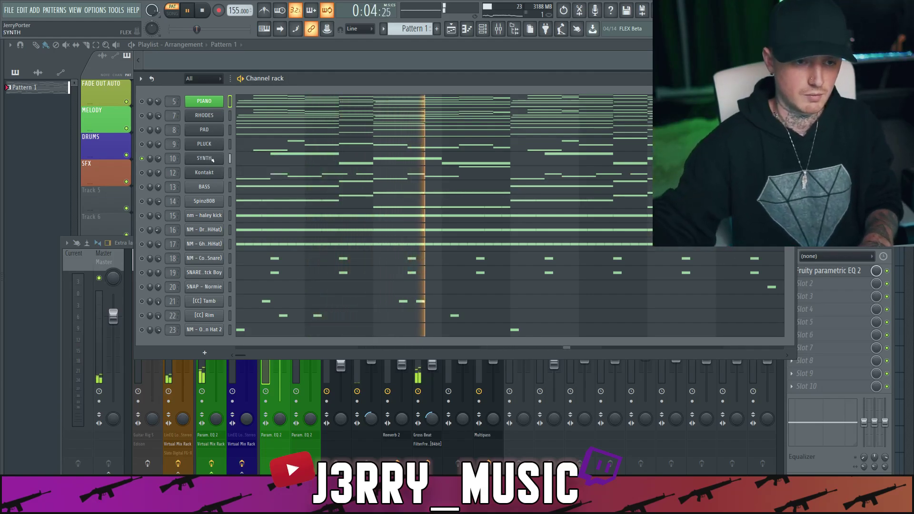
- Rename the Kontakt channel VOCAL CHOP and turn all channels back on
shift+click(205, 172)
text(VOCAL)
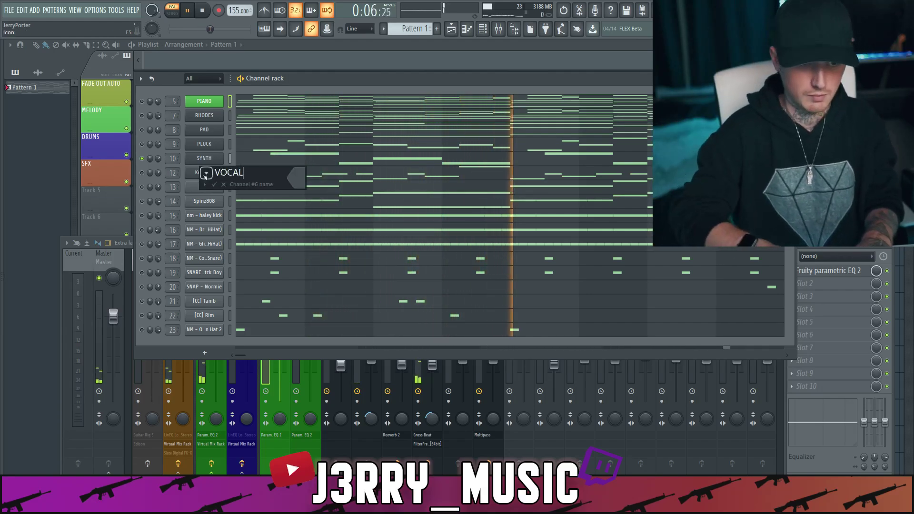
text( CHOP)
key(Return)
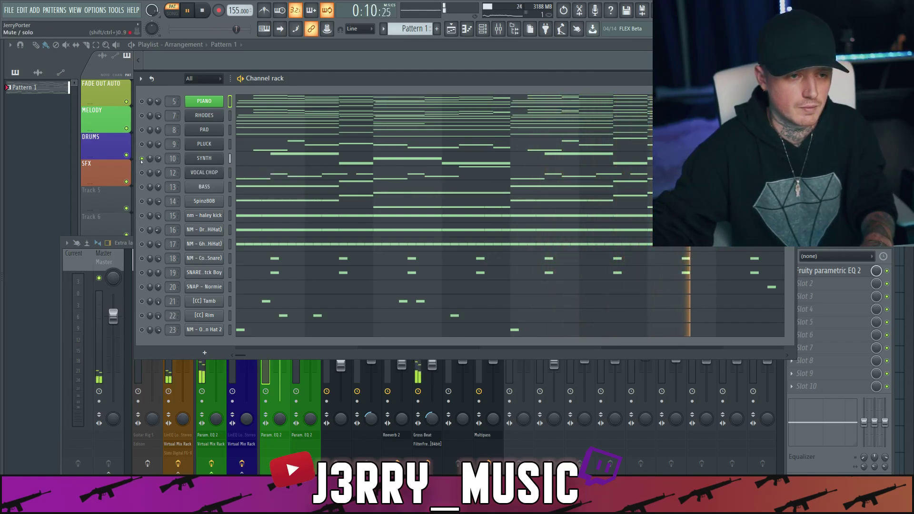
ctrl+click(141, 159)
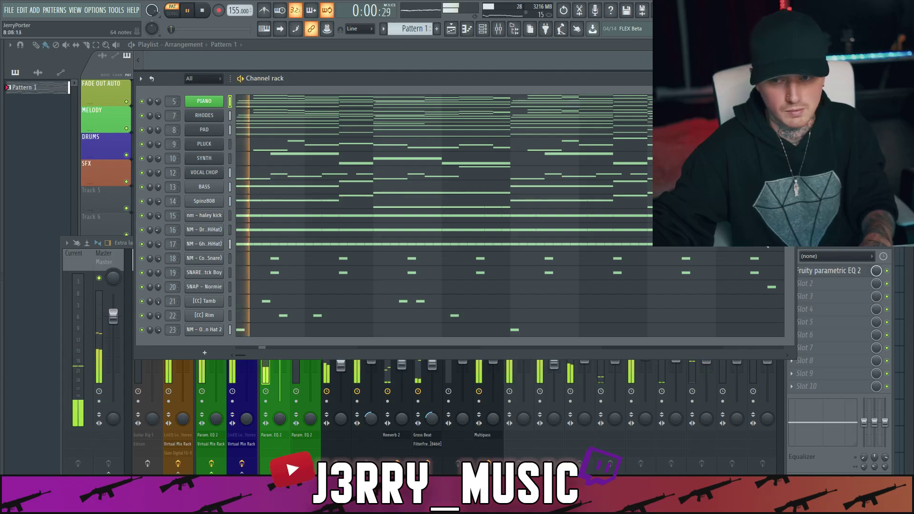
- Reset the unused OMNISPHERE mixer track to its default state
key(F9)
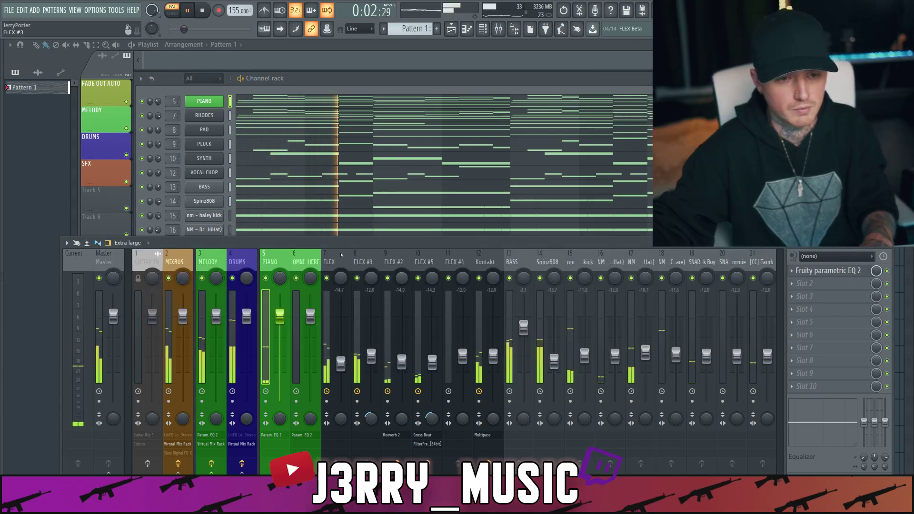
click(314, 257)
right_click(320, 251)
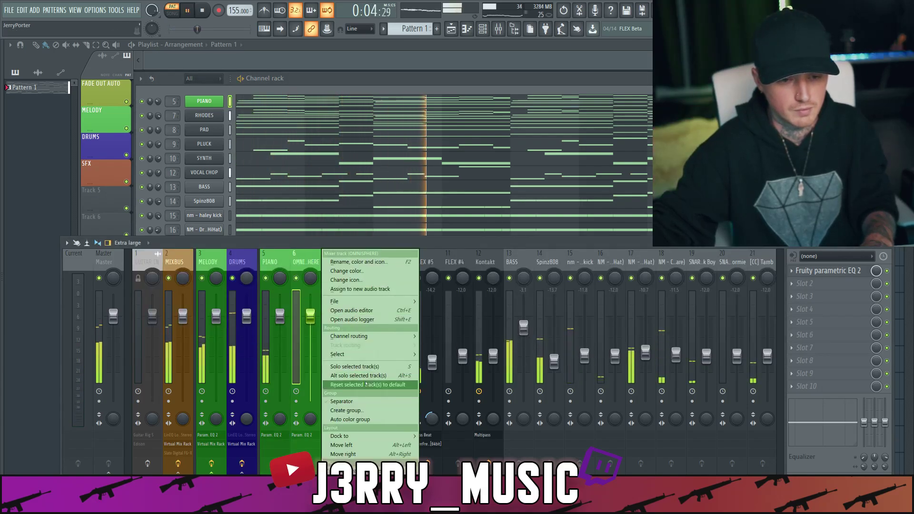
click(366, 384)
key(Return)
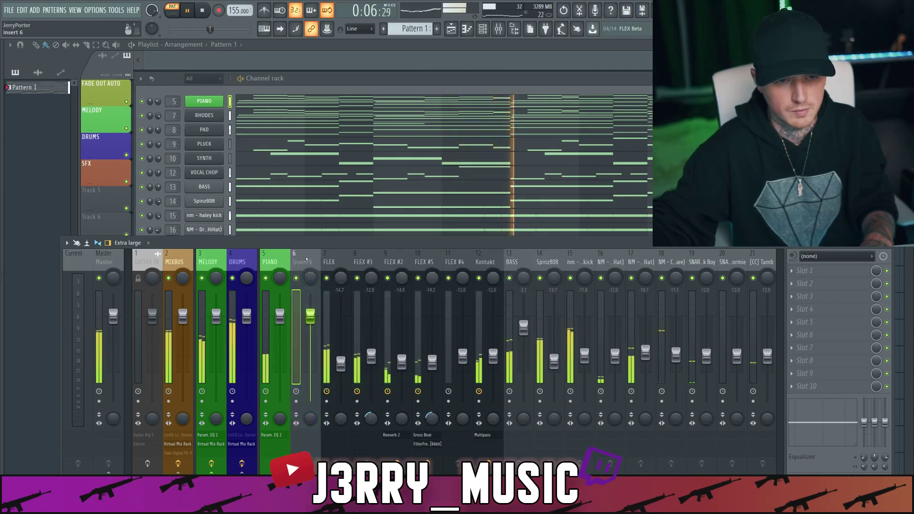
- Move the empty mixer track past all used tracks to position 23
scroll(307, 259, down, 9)
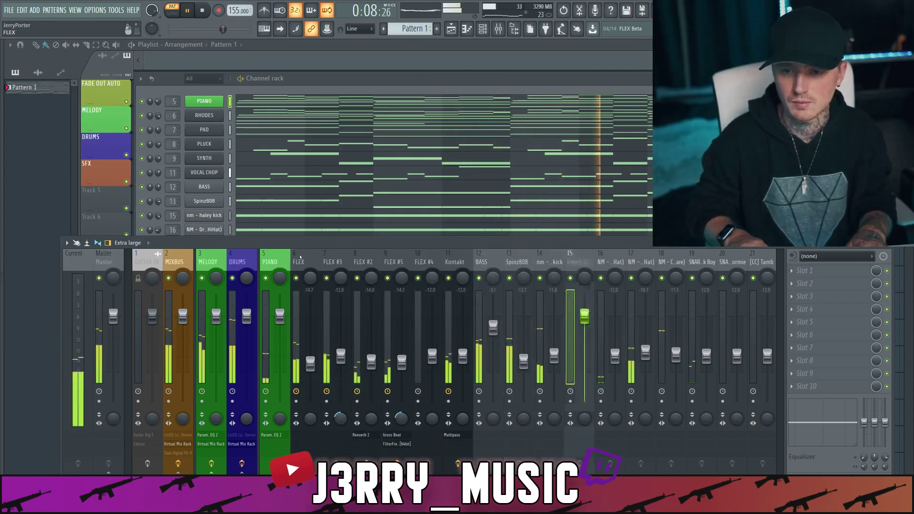
scroll(300, 257, down, 7)
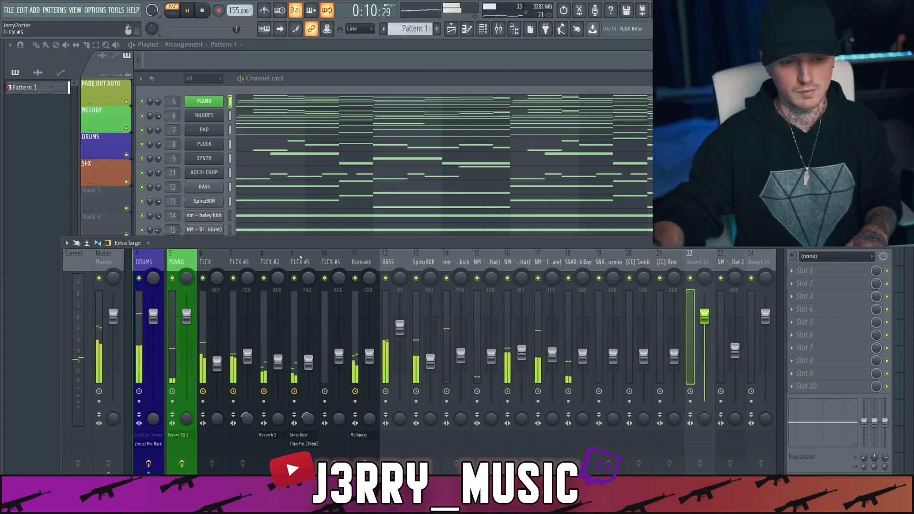
scroll(310, 248, down, 1)
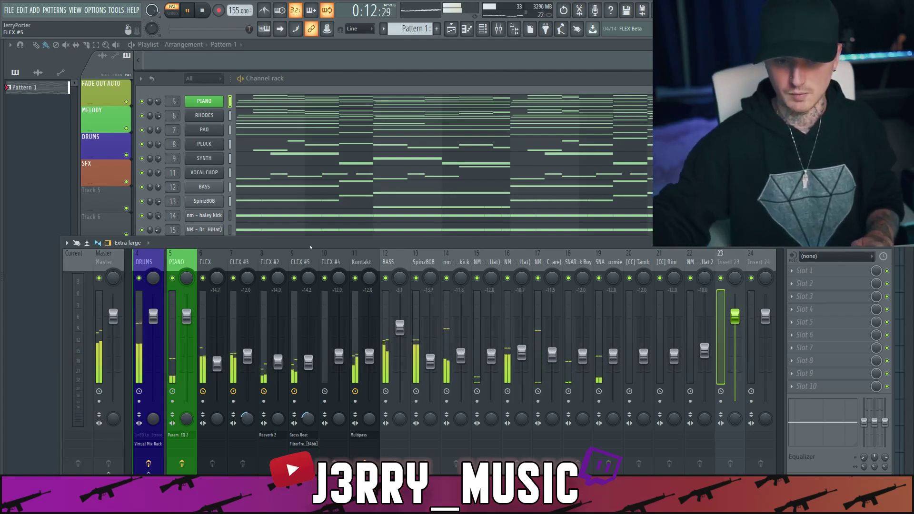
scroll(317, 255, left, 3)
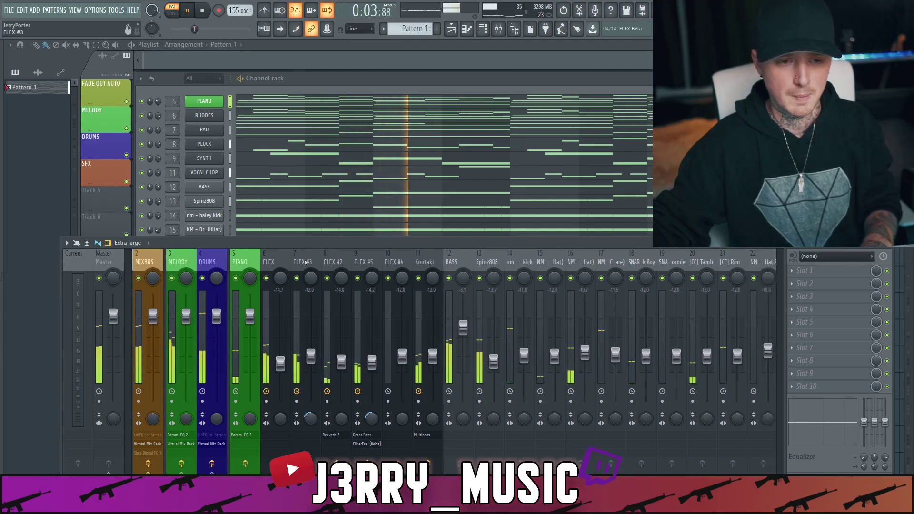
- Rename the FLEX mixer track RHODES
click(308, 261)
scroll(286, 260, right, 1)
double_click(269, 262)
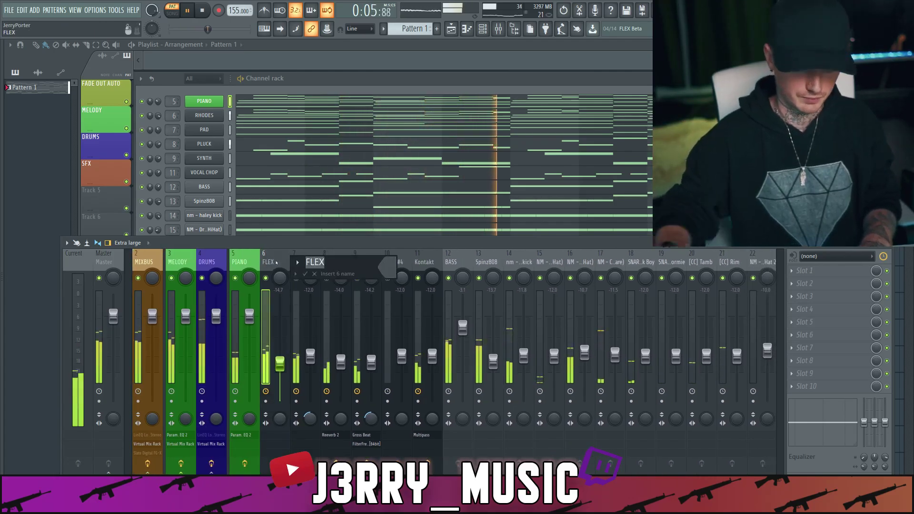
text(RHODES)
key(Return)
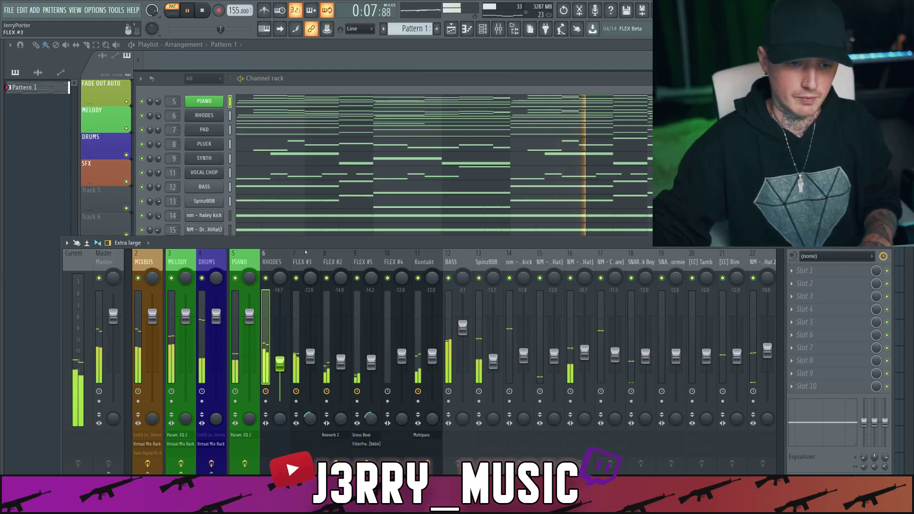
- Rename the FLEX #3 mixer track PAD and the FLEX #2 mixer track PLUCK
click(305, 252)
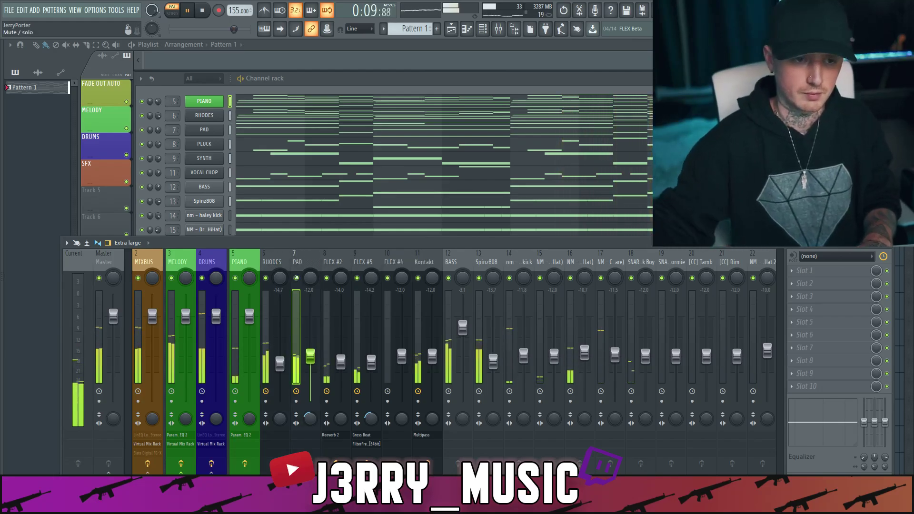
double_click(336, 262)
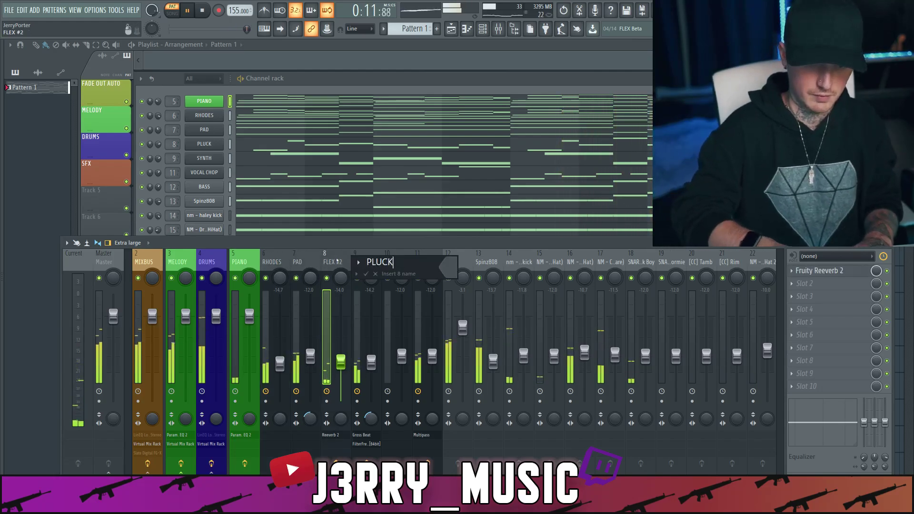
key(Return)
- Rename the FLEX #5 mixer track SYNTH
double_click(366, 267)
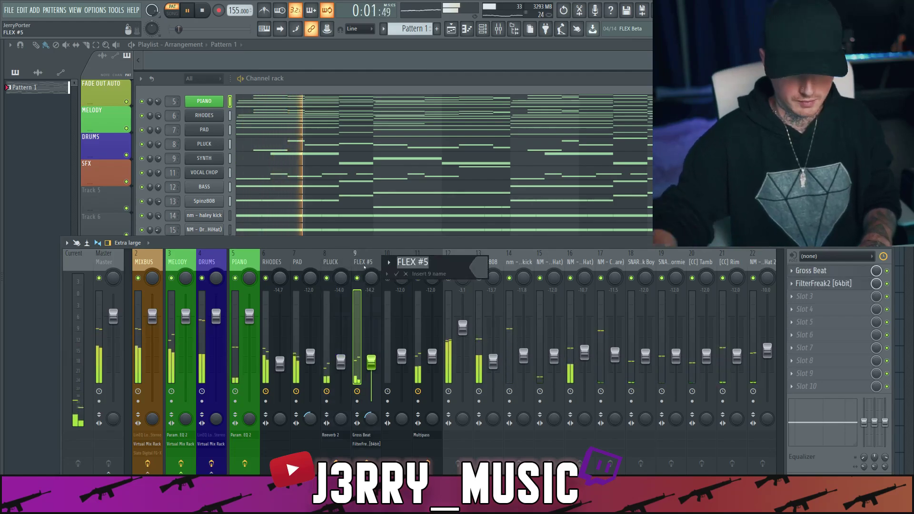
text(SU)
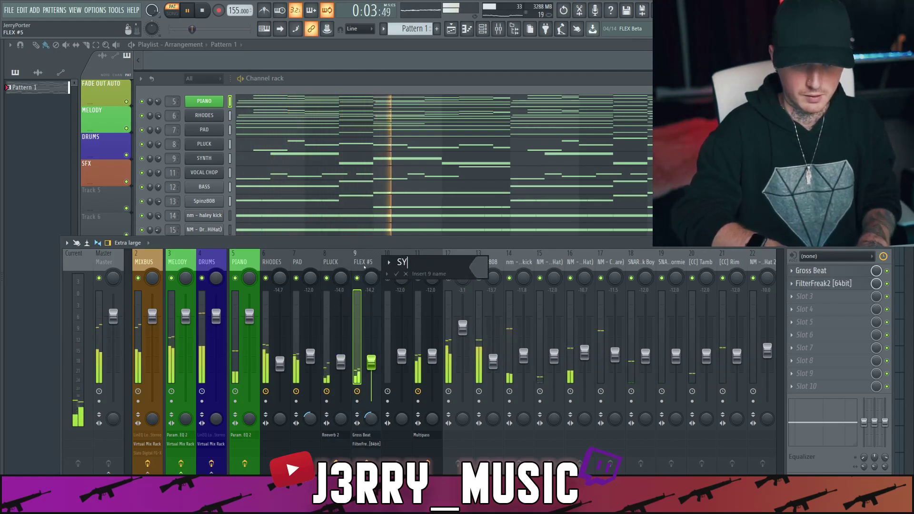
text(nT)
text(TH)
key(Return)
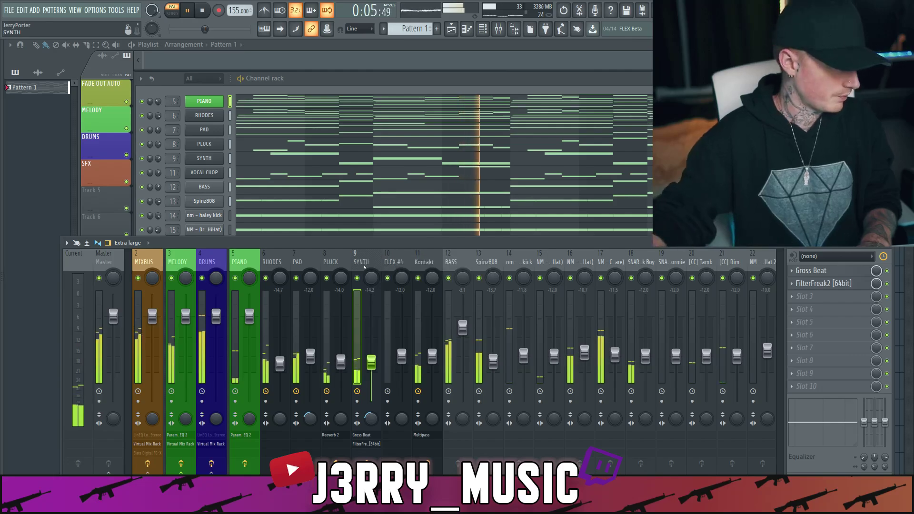
- Clear the name of the unused FLEX #4 mixer track and reset the track to its default state
double_click(402, 261)
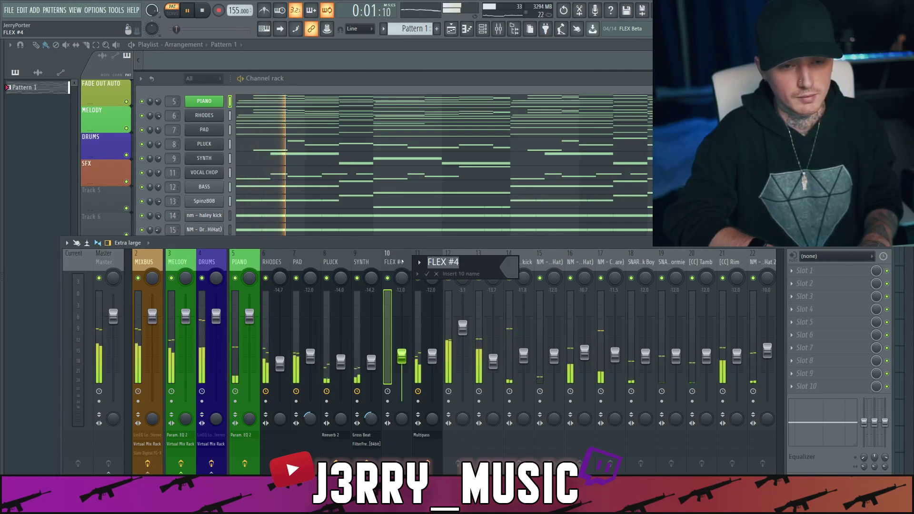
key(BackSpace)
key(Return)
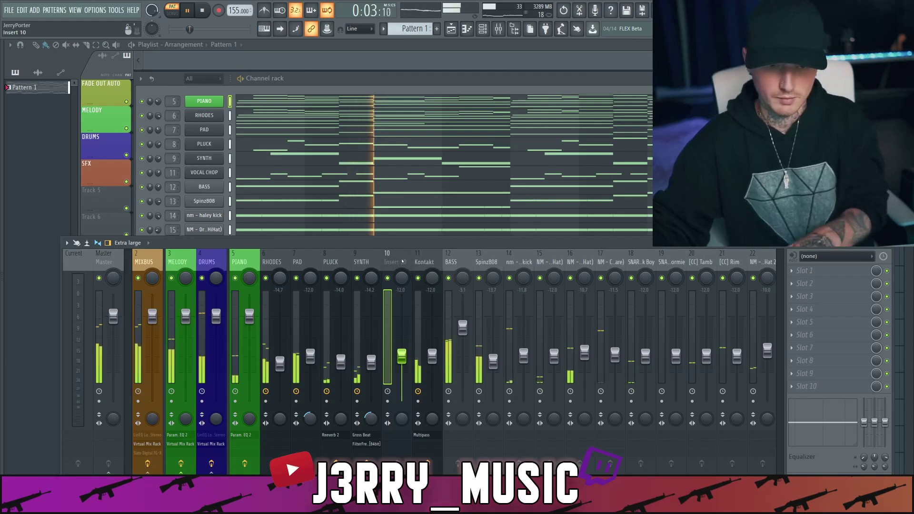
right_click(402, 260)
click(447, 385)
click(527, 286)
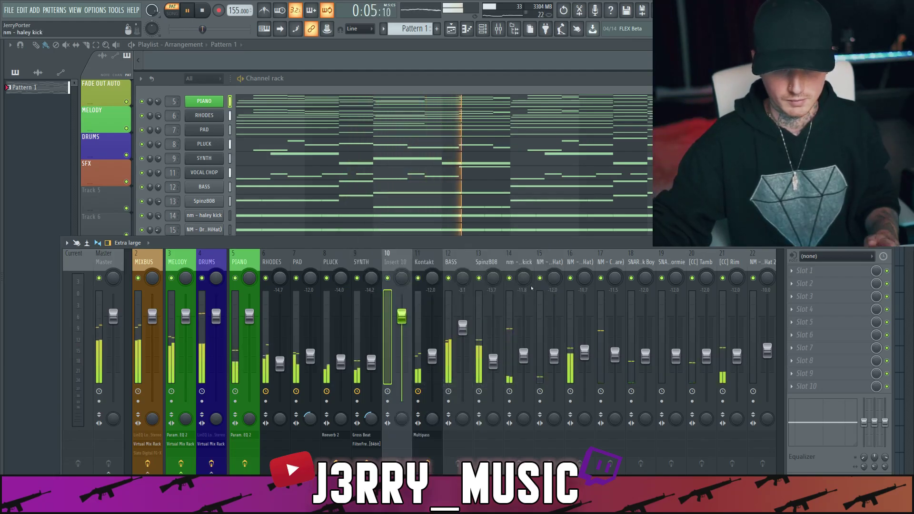
- Move the empty mixer track past all used tracks to position 24
key(alt+Right)
key(alt+Right)
key(alt+Right)
key(alt+Right)
key(alt+Right)
key(alt+Right)
key(alt+Right)
key(alt+Right)
key(alt+Right)
key(alt+Right)
key(alt+Right)
key(alt+Right)
key(alt+Right)
key(alt+Right)
key(alt+Right)
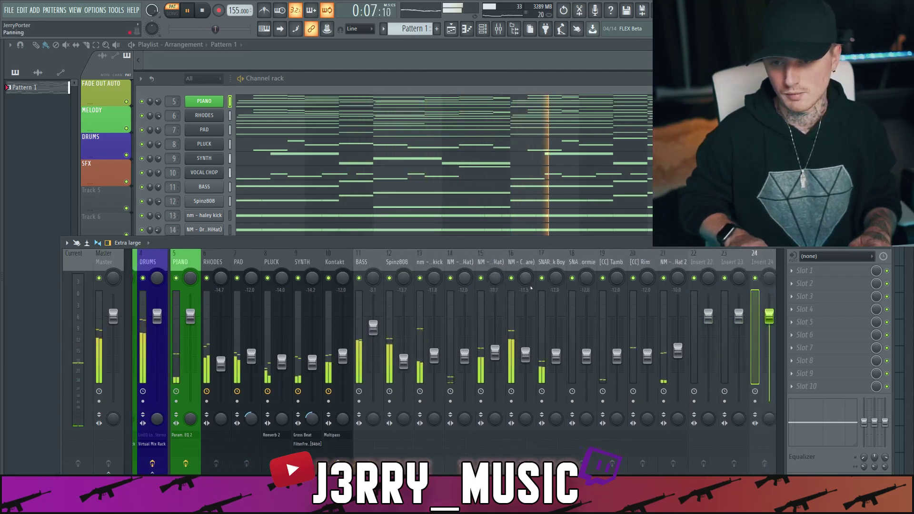
- Rename the Kontakt mixer track VOCAL CHOP and stop playback
scroll(211, 469, left, 4)
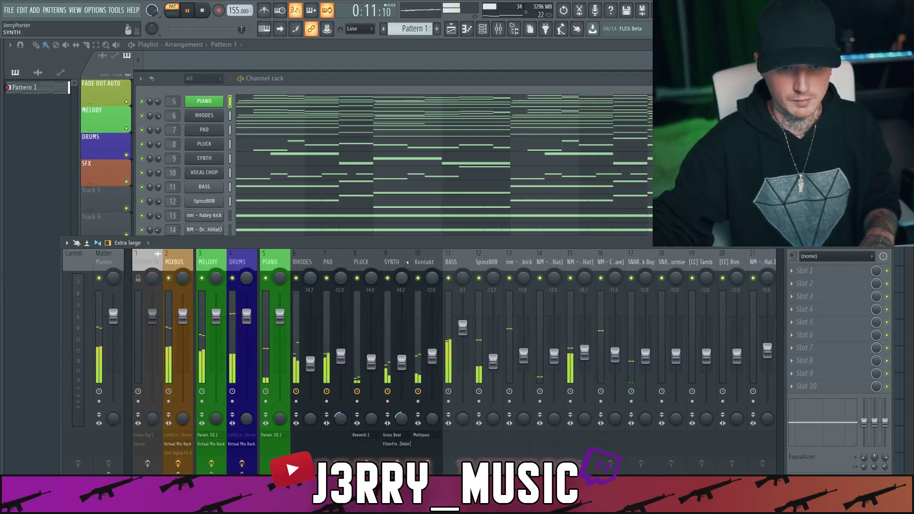
double_click(423, 259)
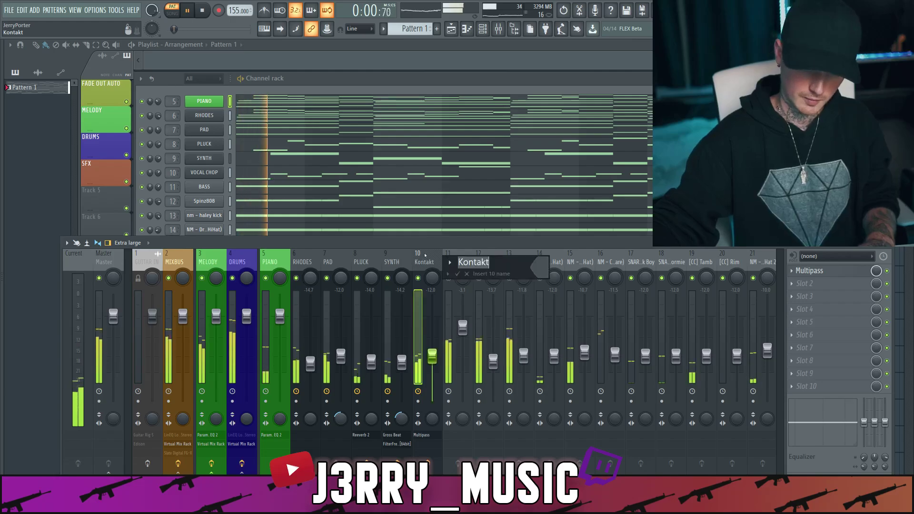
text(VOCAL CHOP)
key(Return)
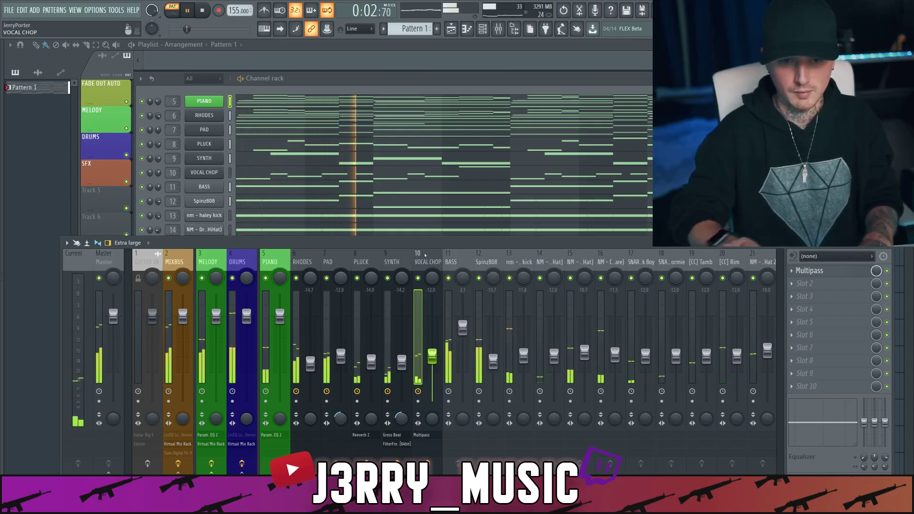
key(space)
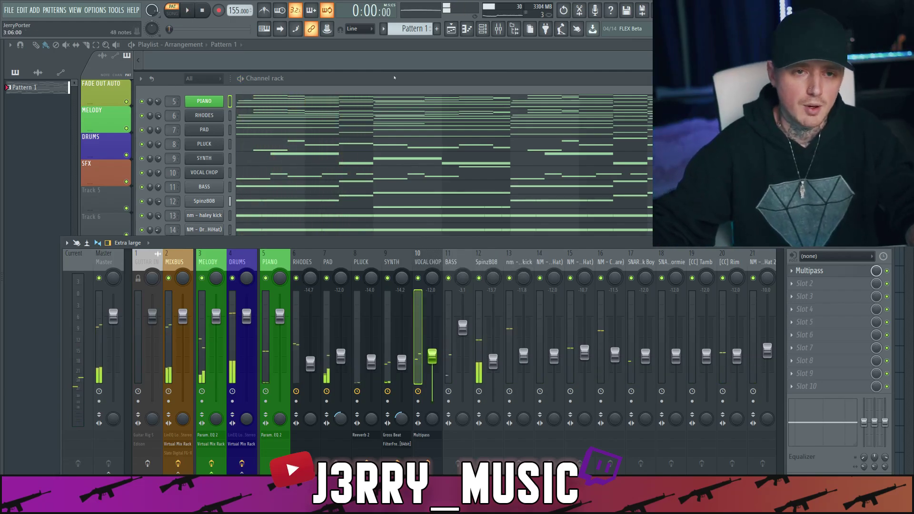
- Split Pattern 1 by channel into separate patterns
click(394, 77)
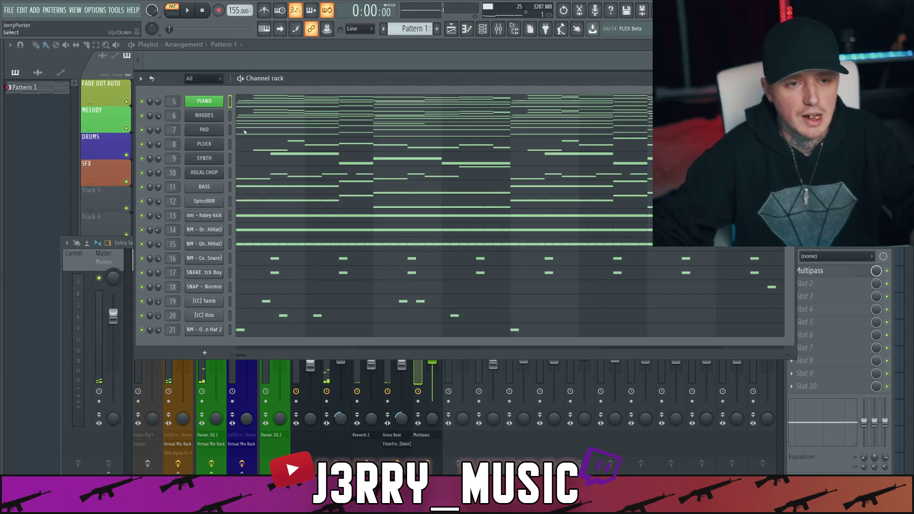
click(62, 10)
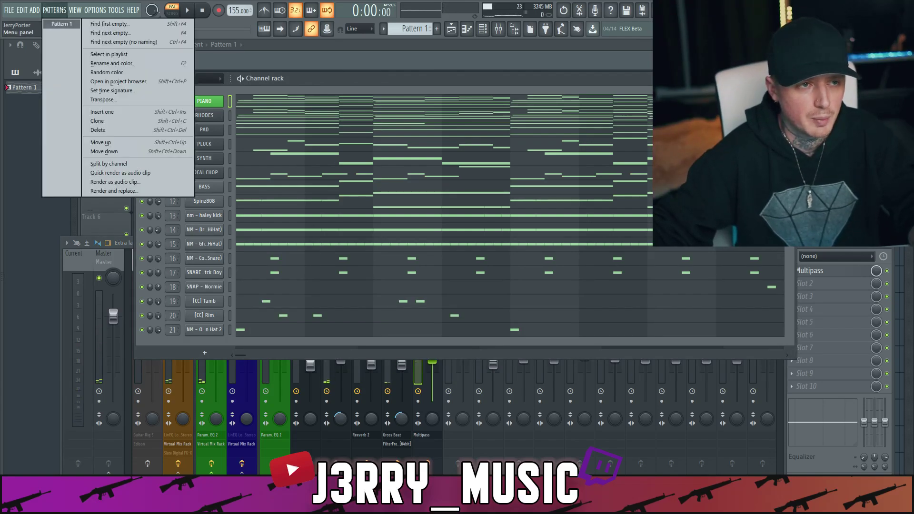
click(124, 164)
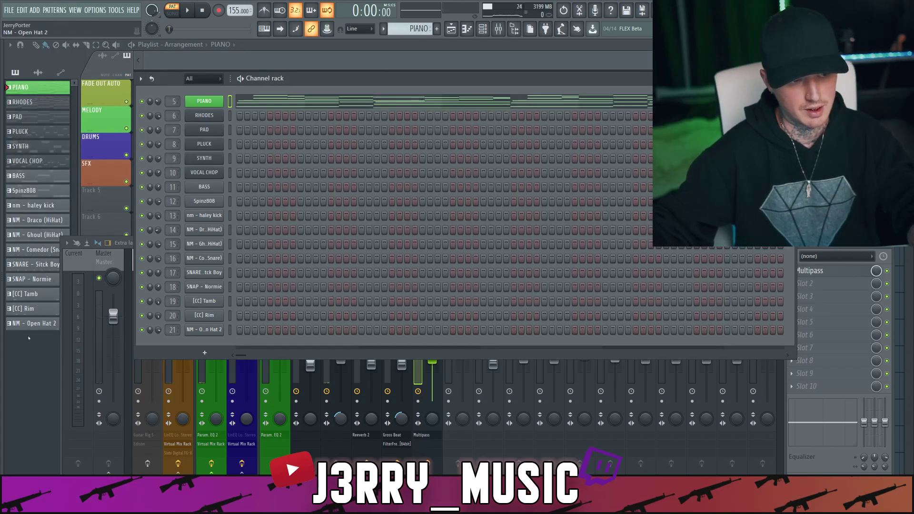
- Place all split patterns on the playlist from Track 5 down at bar 1, and extend the NM - Open Hat 2 clip to eight bars
key(F12)
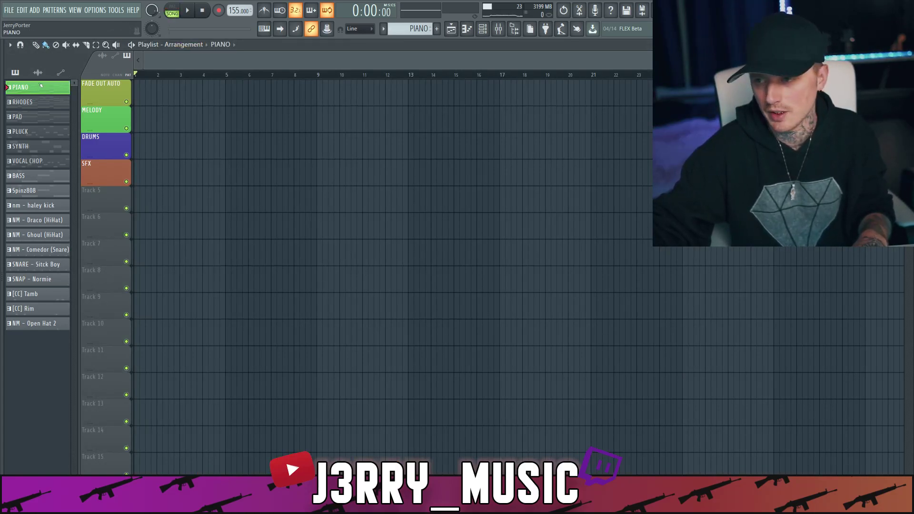
click(30, 324)
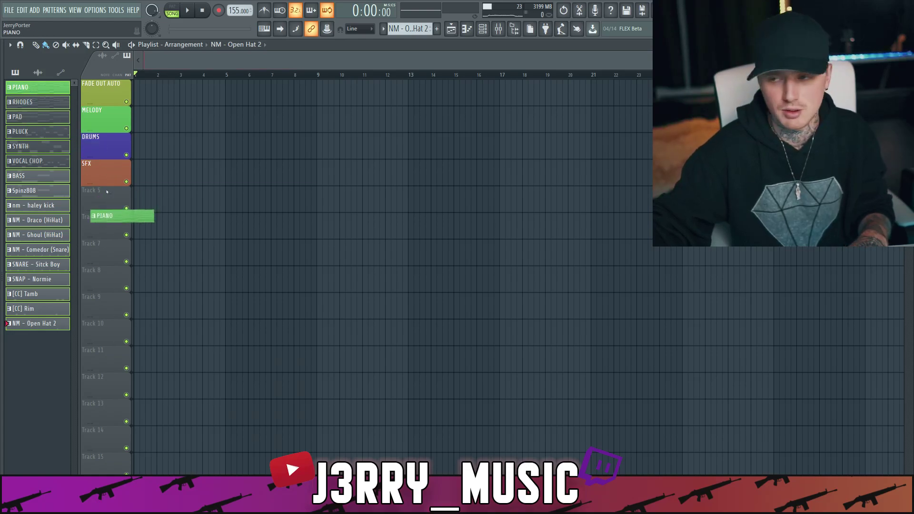
drag(107, 191, 110, 193)
scroll(208, 276, down, 6)
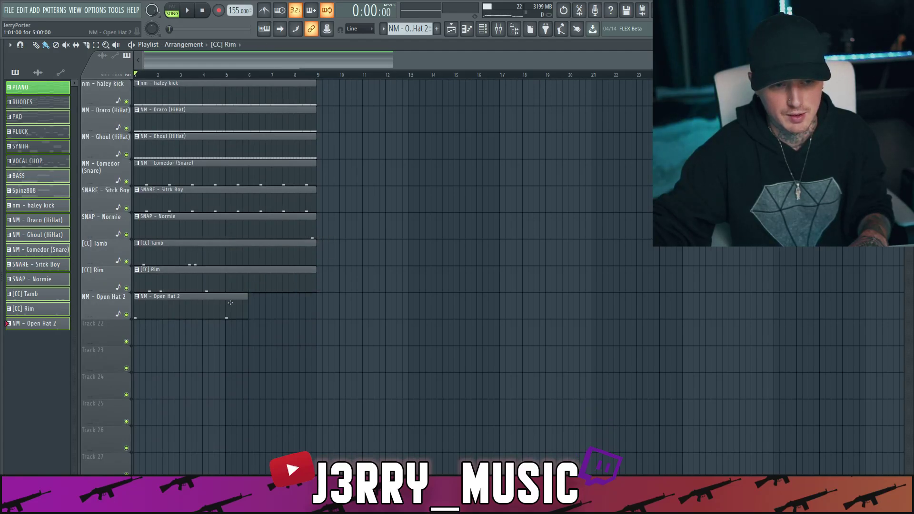
scroll(313, 299, up, 9)
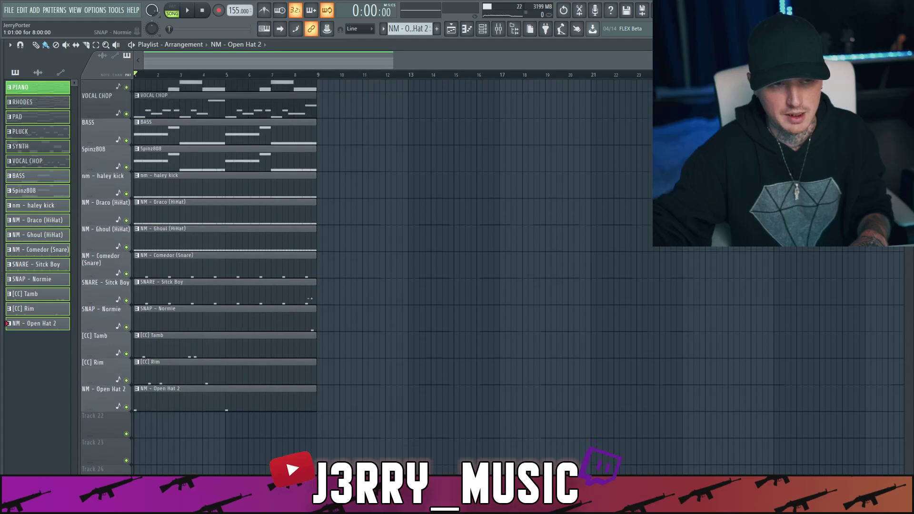
- Duplicate the complete eight-bar block of clips until the arrangement fills 48 bars, and clear the selection
key(ctrl+a)
scroll(310, 298, down, 1)
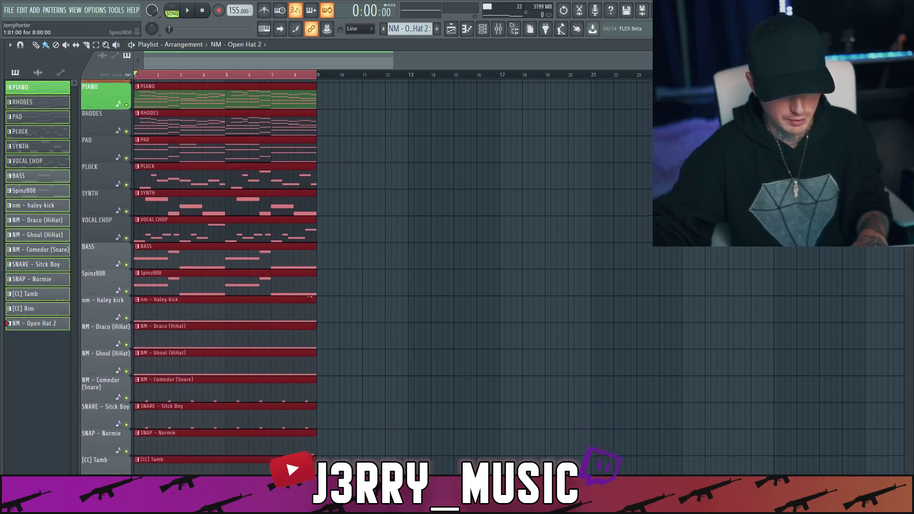
key(ctrl+b)
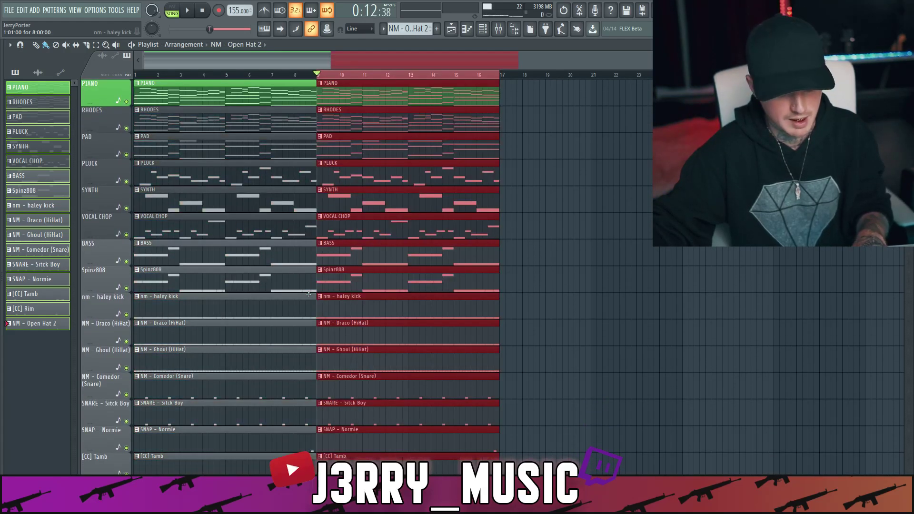
key(ctrl+a)
key(ctrl+b)
key(ctrl+b)
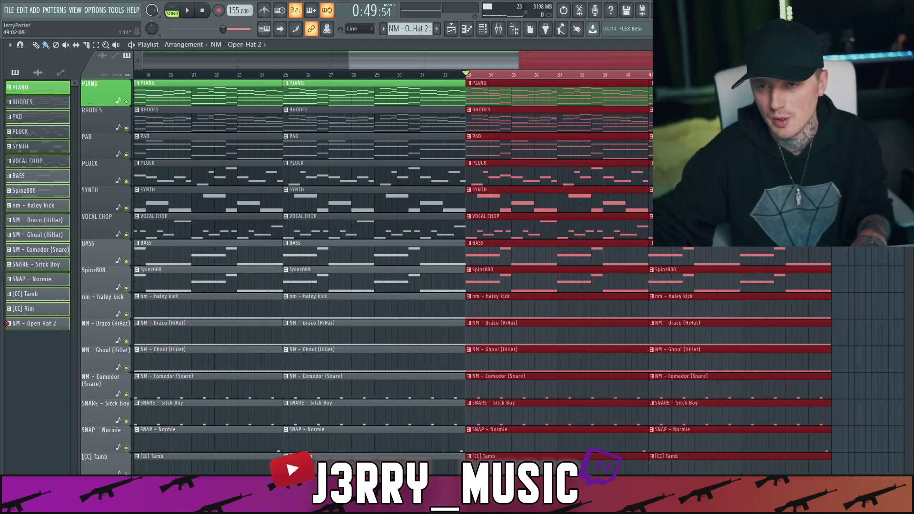
scroll(517, 271, down, 3)
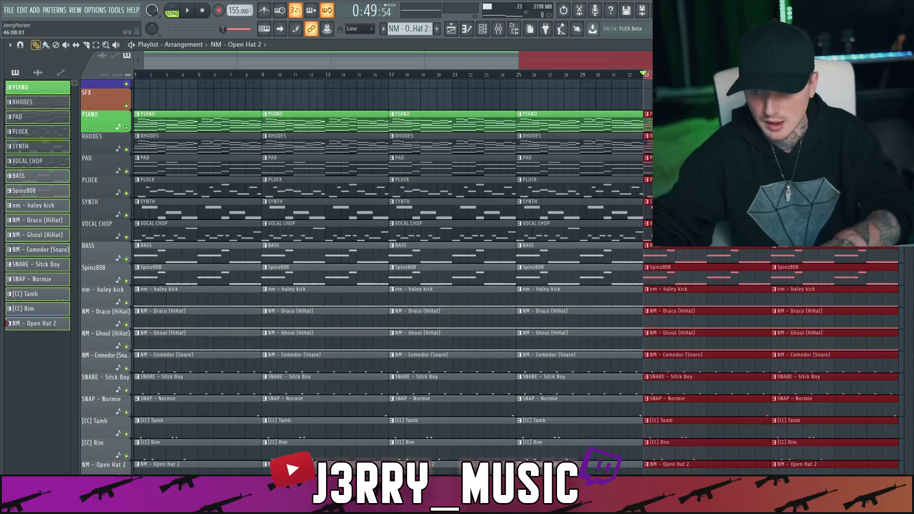
click(591, 57)
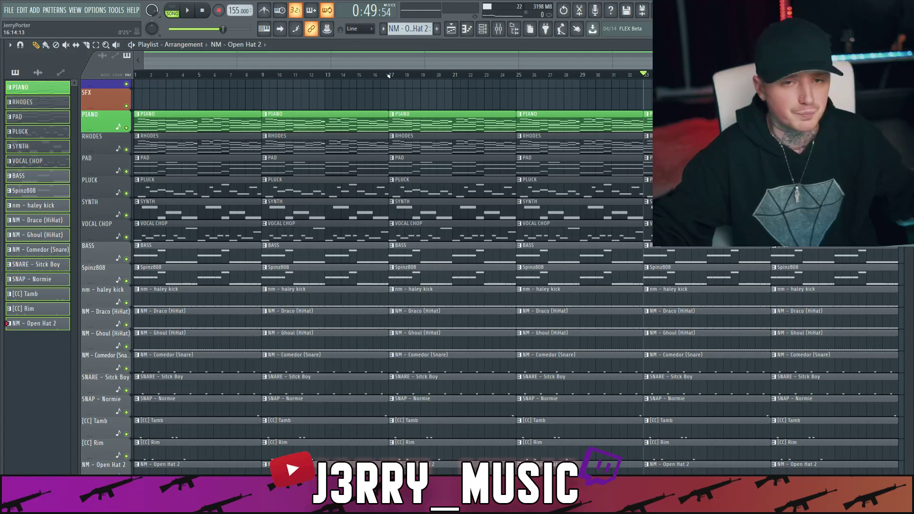
- Delete the BASS, Spinz808 and all drum clips from the first eight bars
click(202, 10)
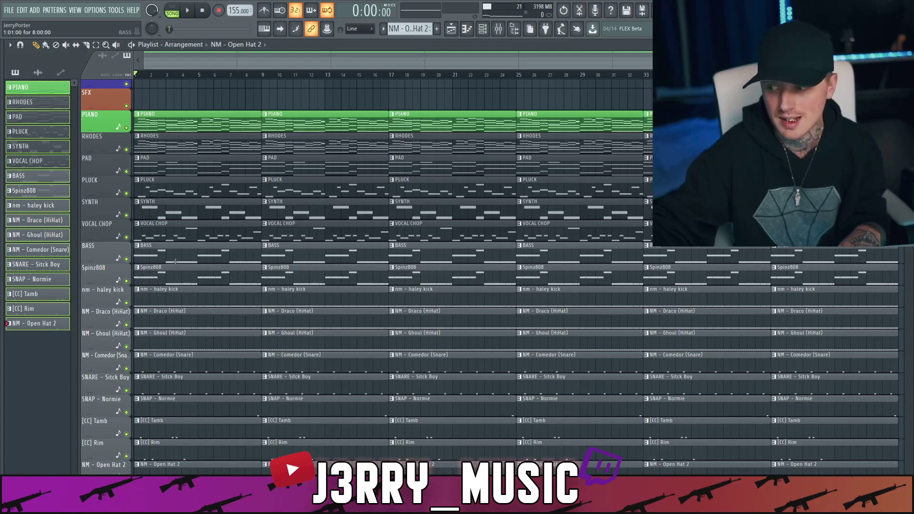
scroll(176, 261, down, 1)
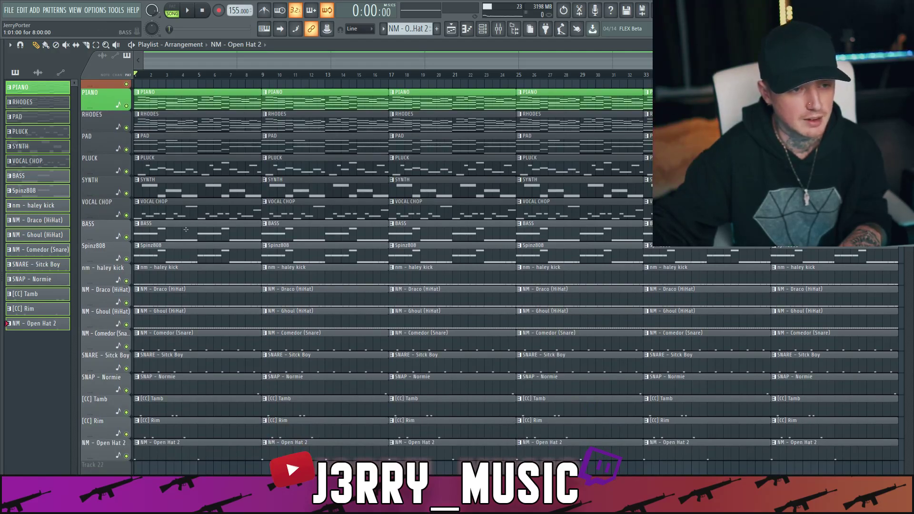
drag(186, 229, 184, 450)
- Play the arrangement and delete the SYNTH, PAD, PIANO, RHODES and PLUCK clips from the first eight bars
key(space)
scroll(162, 352, up, 3)
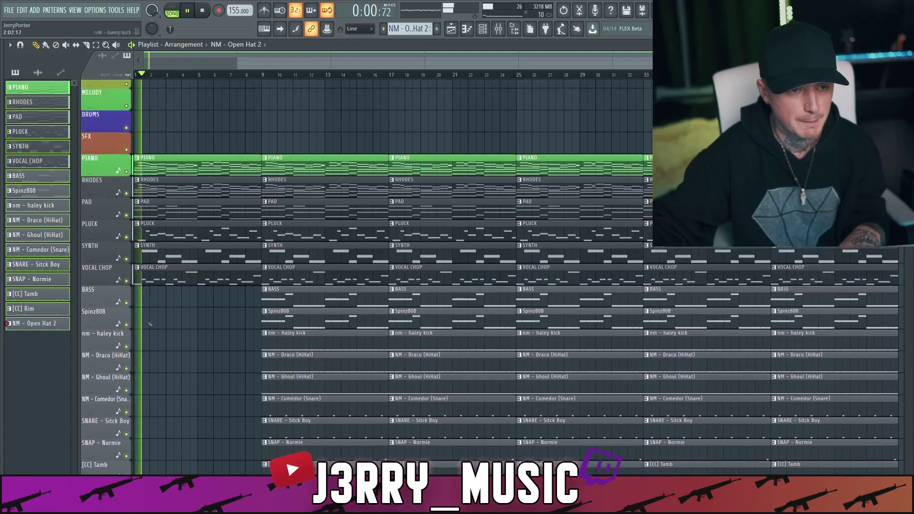
right_click(157, 252)
right_click(158, 209)
right_click(159, 169)
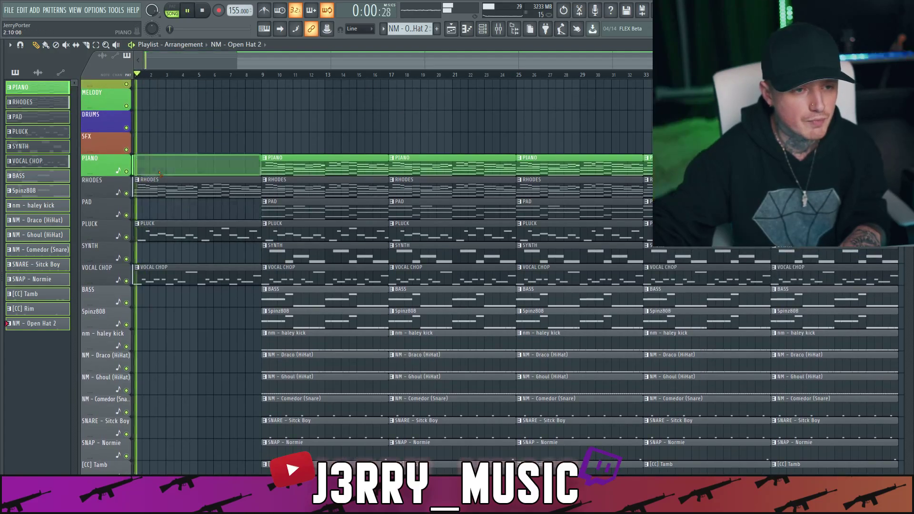
right_click(158, 187)
right_click(159, 231)
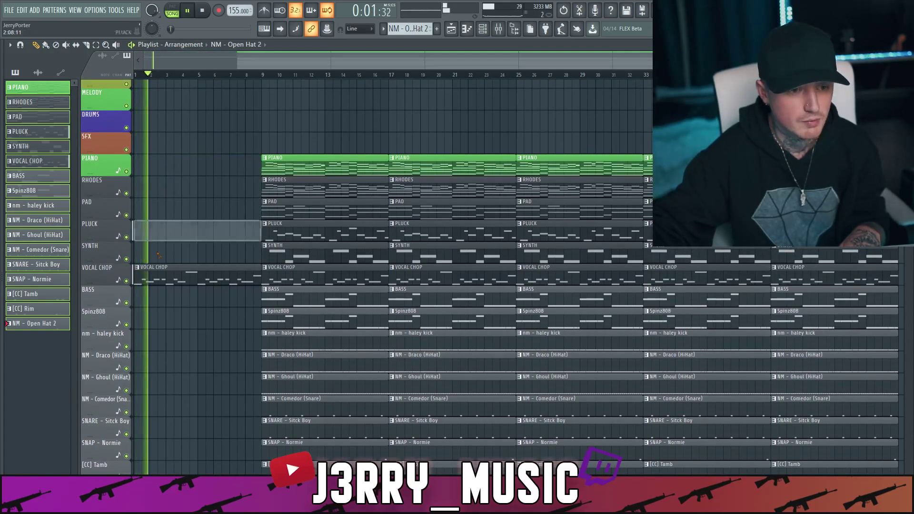
- Try a PIANO clip in the first eight bars and audition it with the vocal chop
key(space)
drag(282, 167, 154, 169)
key(space)
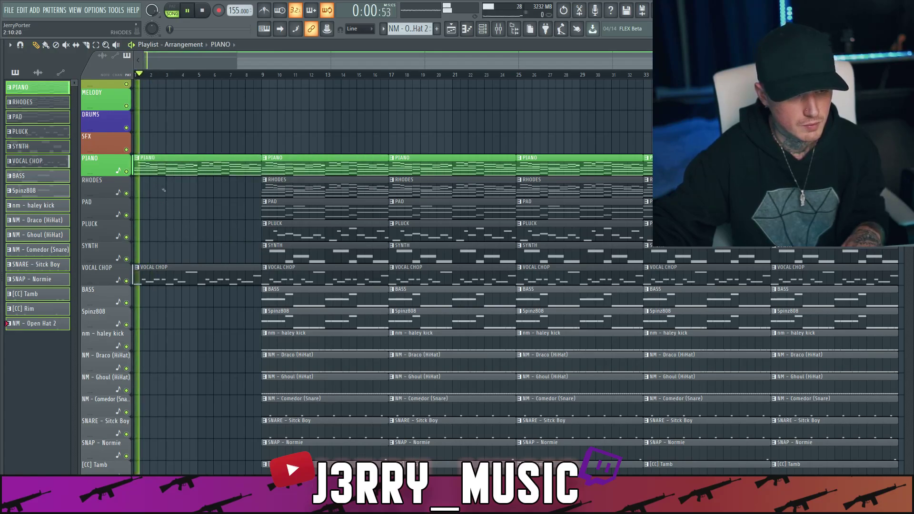
right_click(159, 167)
- Copy the RHODES and PAD clips from bar 9 to bar 1
drag(285, 188, 157, 188)
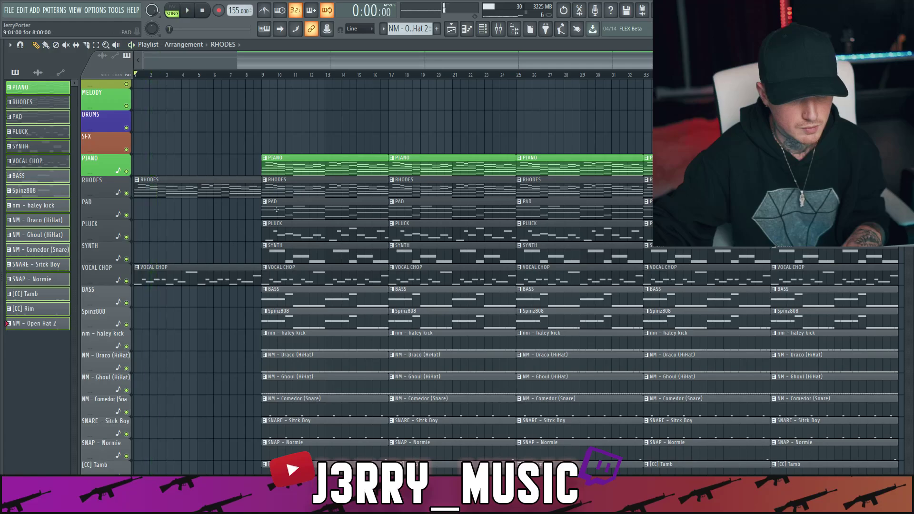
drag(276, 209, 150, 210)
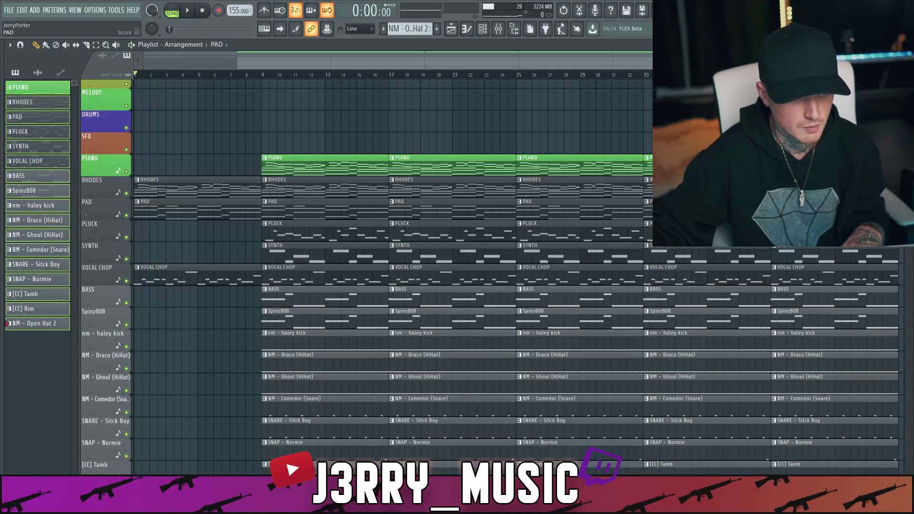
- Try the first eight bars without the VOCAL CHOP clip
right_click(166, 264)
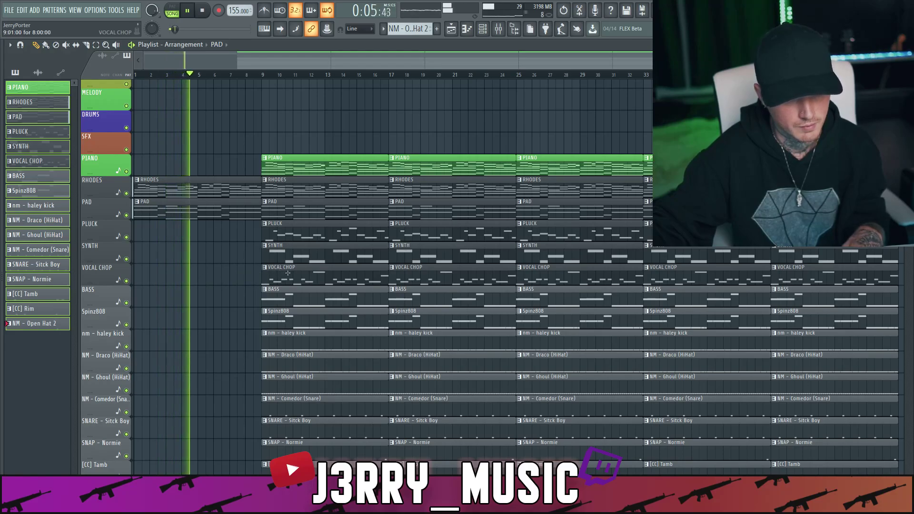
key(ctrl+z)
key(space)
- Play back the first eight bars to check the intro with RHODES, PAD and VOCAL CHOP
key(space)
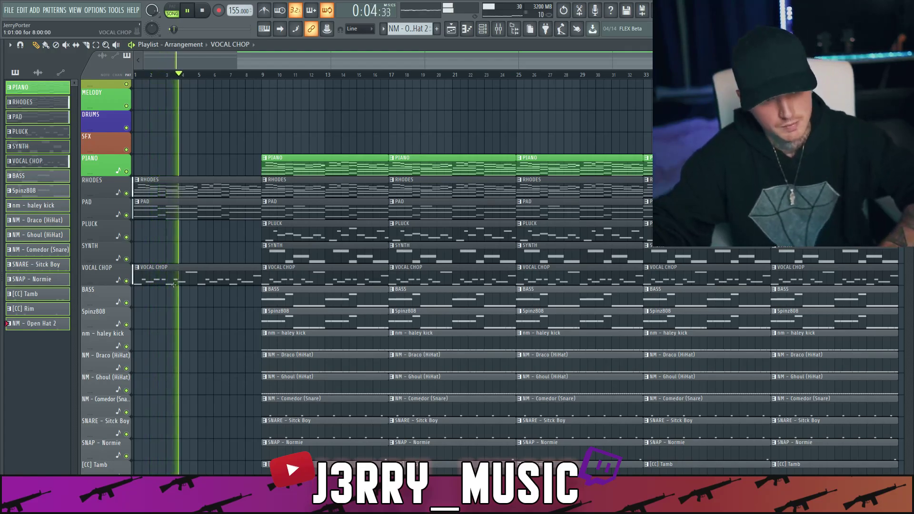
key(space)
key(space)
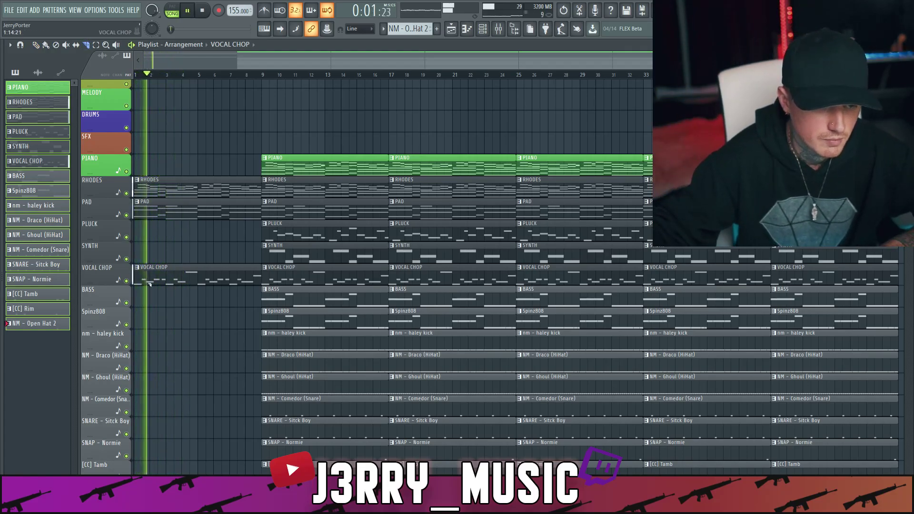
key(p)
key(space)
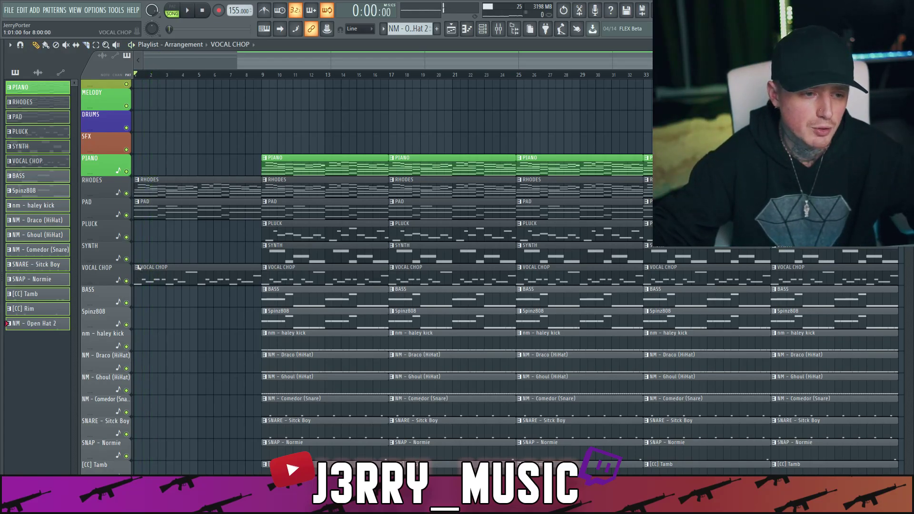
- Make the intro VOCAL CHOP clip at bar 1 a unique pattern and open its notes in the piano roll
click(138, 268)
click(162, 330)
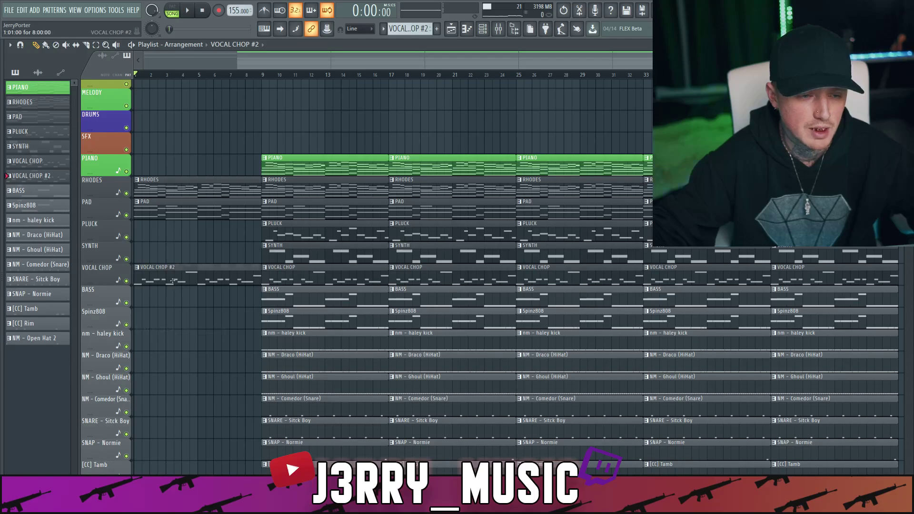
double_click(173, 281)
drag(481, 114, 390, 116)
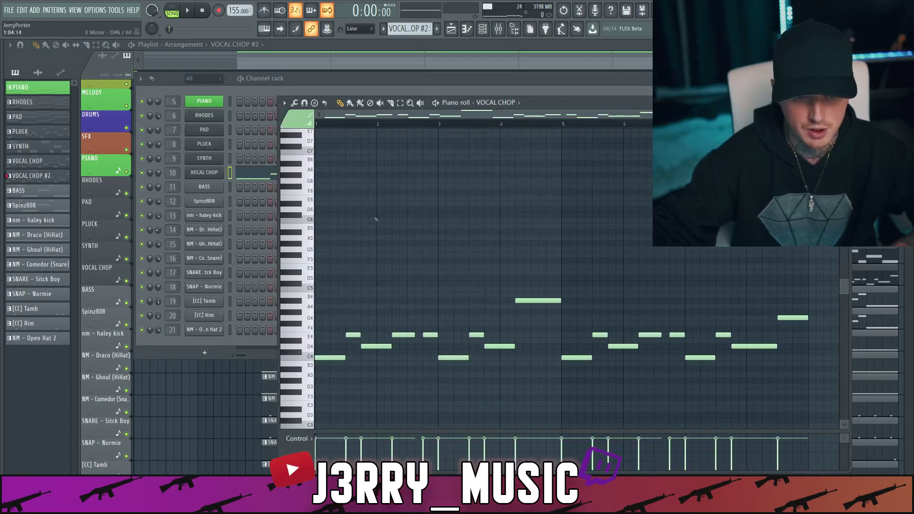
- Delete the first D4 note of the vocal chop and lengthen the preceding E4 to the end of bar 1 during playback
scroll(355, 214, down, 3)
right_click(372, 312)
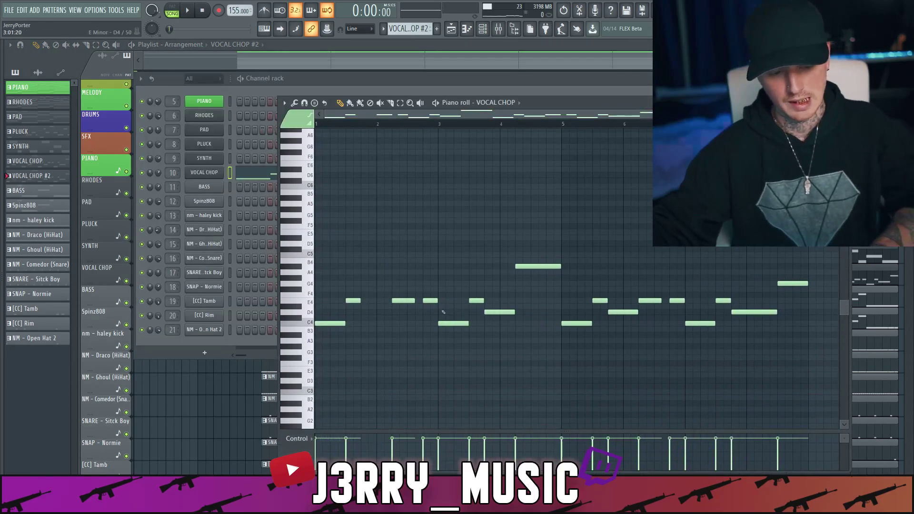
key(space)
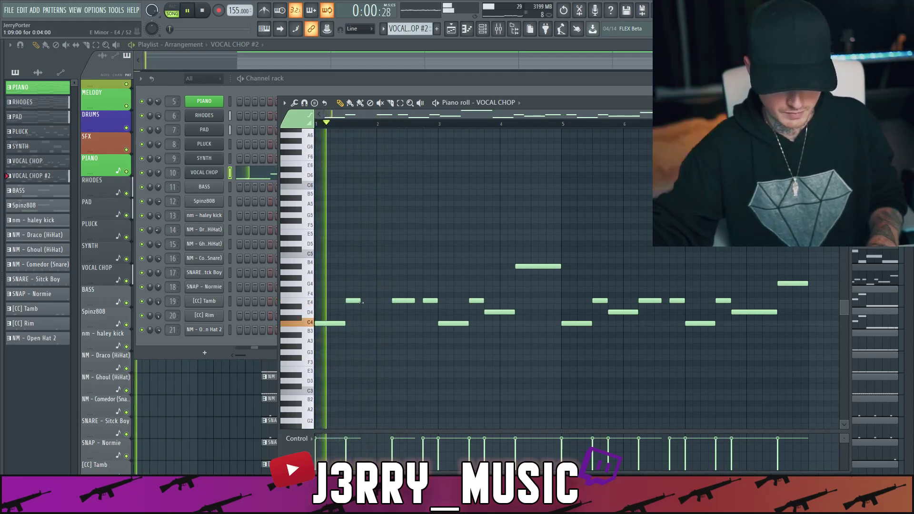
drag(361, 301, 371, 302)
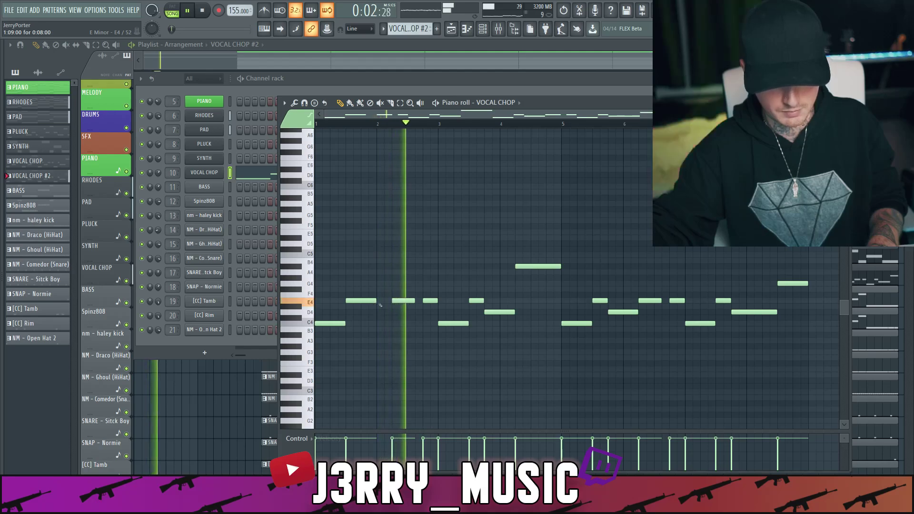
- Remove the D4 starting in bar 3 and the B4 in bar 4, extending the E4 to the end of bar 3
right_click(493, 312)
drag(483, 301, 499, 301)
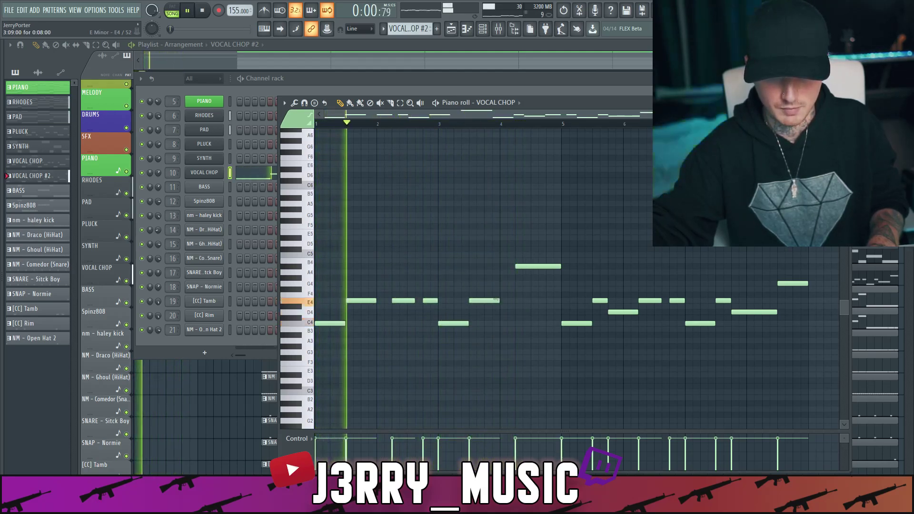
right_click(527, 266)
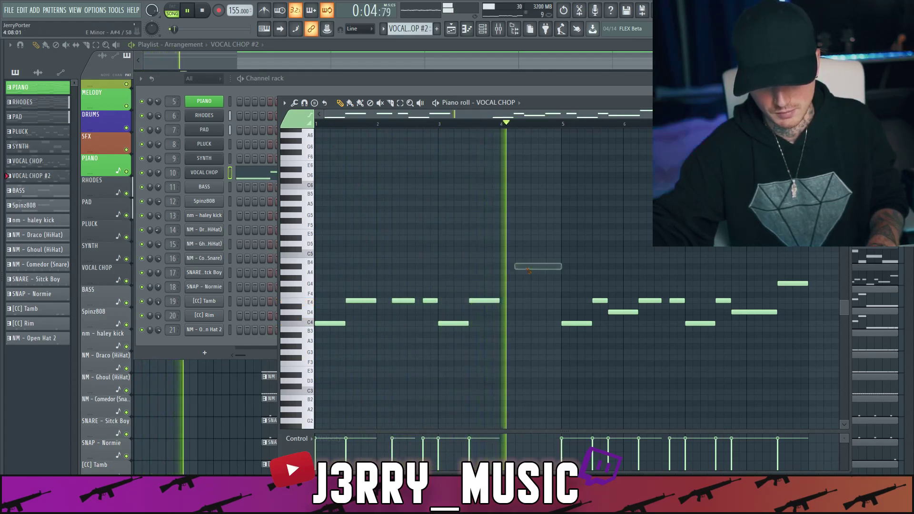
- Fill bar 4 of the vocal chop with a half-bar D4 note followed by a half-bar E4 note
key(space)
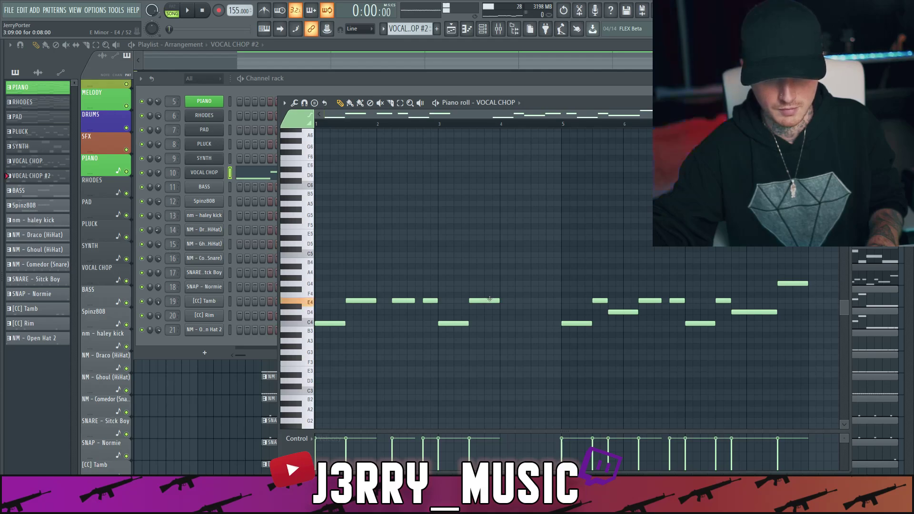
mouse_move(503, 292)
mouse_down()
mouse_move(532, 283)
mouse_move(534, 325)
mouse_move(502, 317)
mouse_move(501, 303)
mouse_up()
key(space)
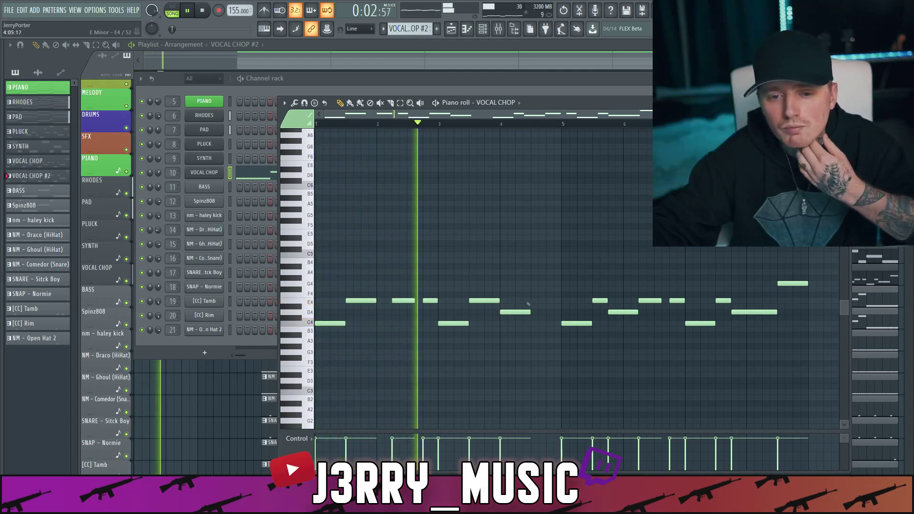
click(535, 300)
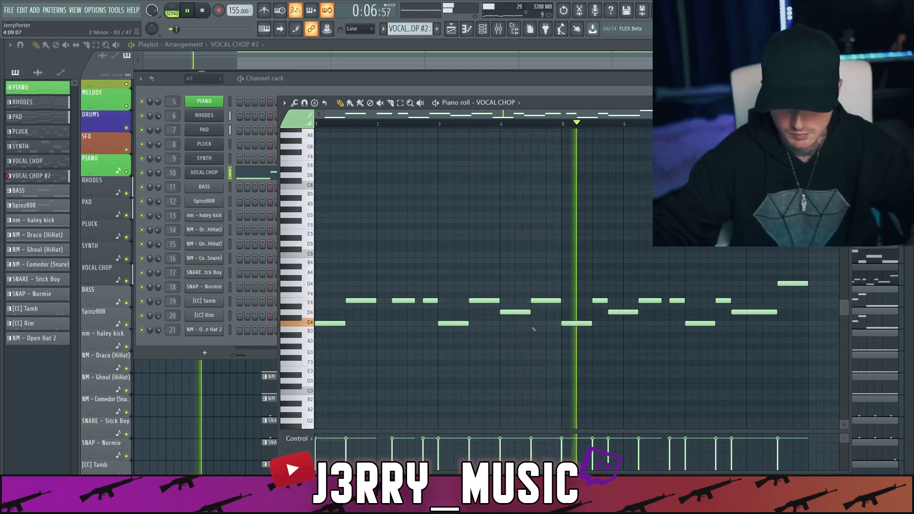
- Delete the D4 after bar 5's E4, lengthen that E4 to the end of the bar, and return to the playlist
right_click(623, 312)
drag(606, 300, 618, 299)
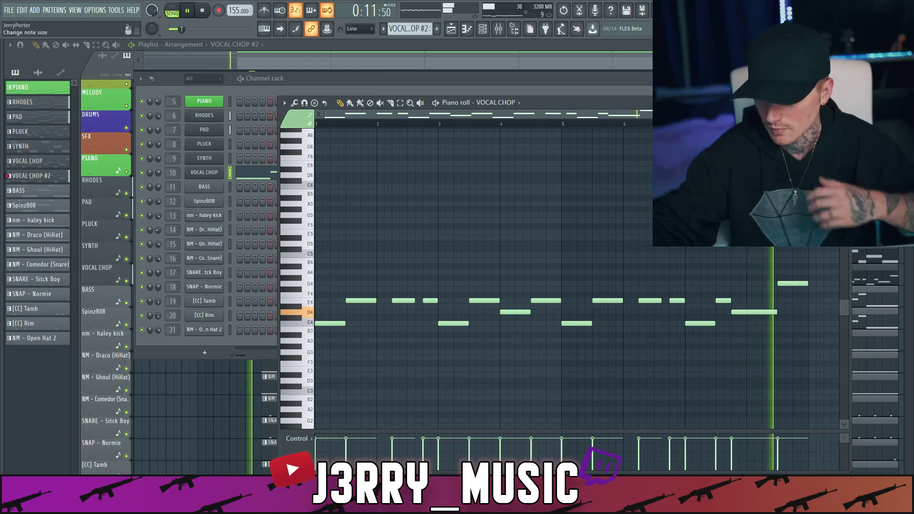
key(Escape)
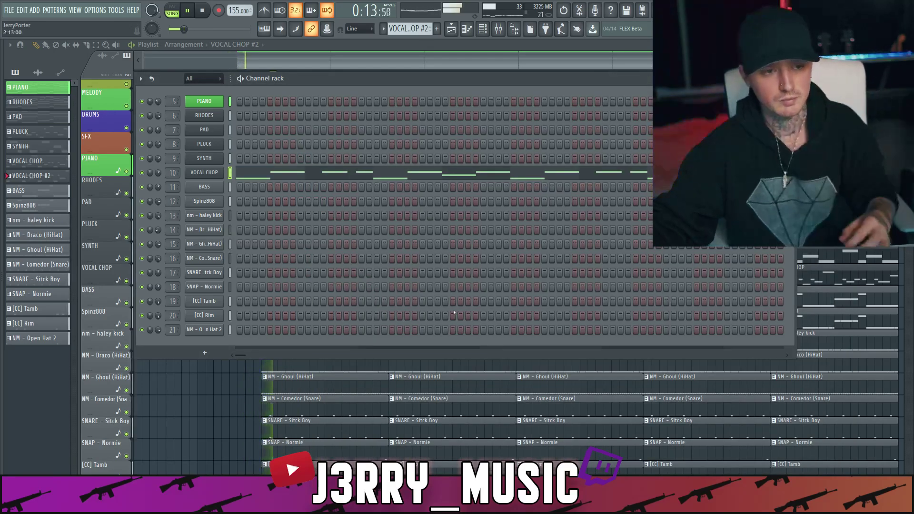
key(F6)
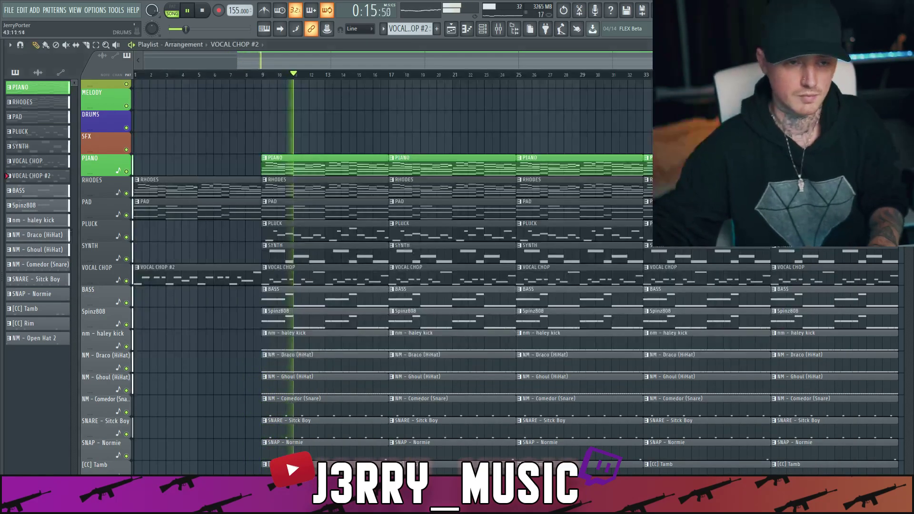
- Trim the intro RHODES and PAD clips to end halfway through bar 8
scroll(279, 253, down, 2)
drag(260, 148, 252, 142)
scroll(250, 123, down, 1)
key(space)
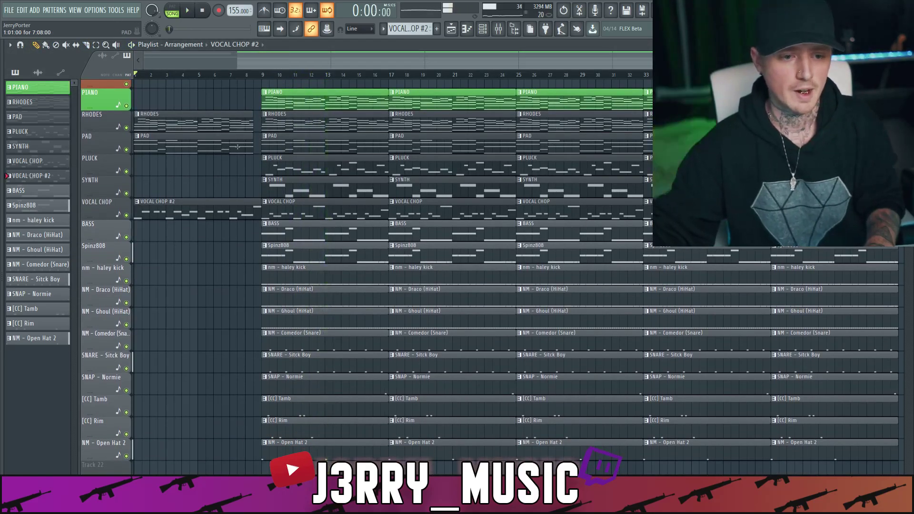
- Add a time marker named HOOK at bar 9
drag(259, 76, 238, 76)
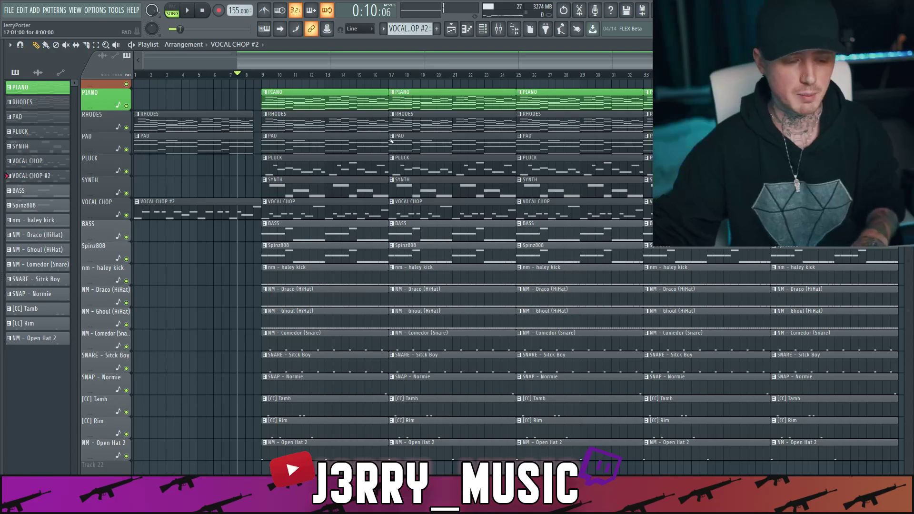
scroll(385, 141, up, 4)
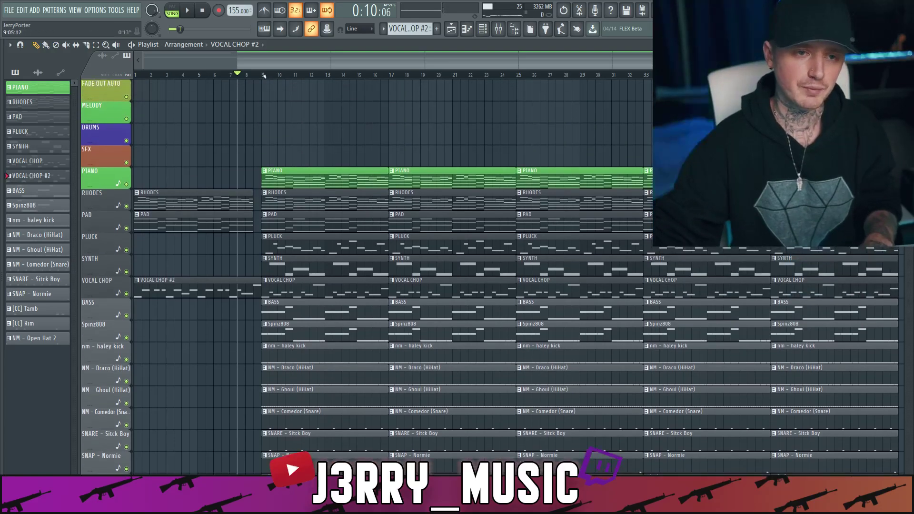
click(262, 75)
key(alt+t)
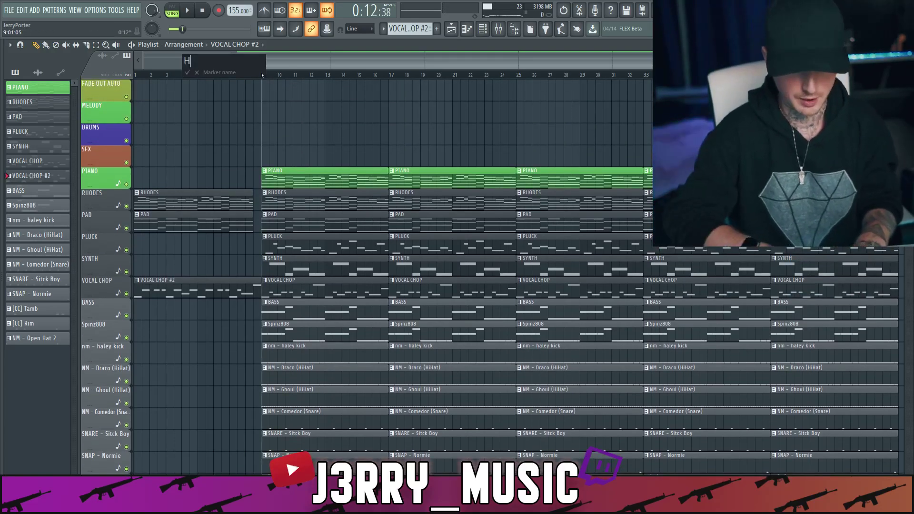
key(Return)
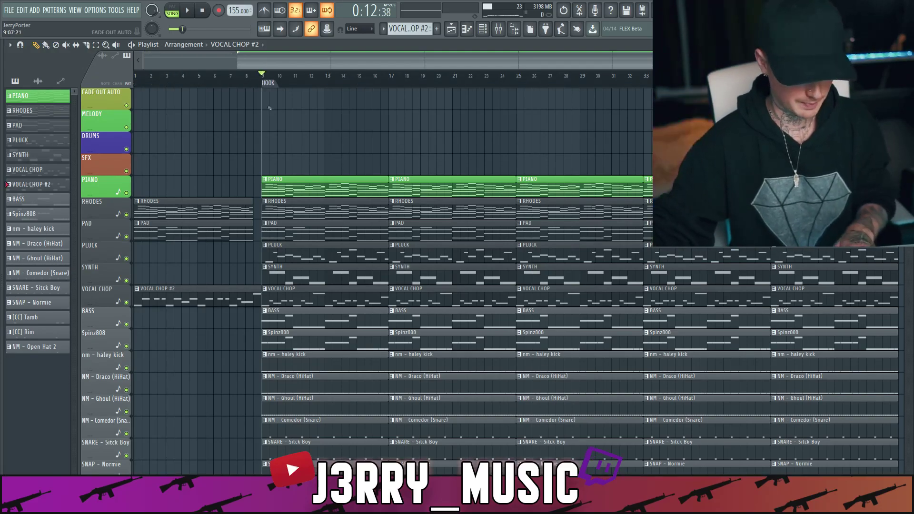
- Add a time marker named INTRO at bar 1
key(alt+t)
text(INT)
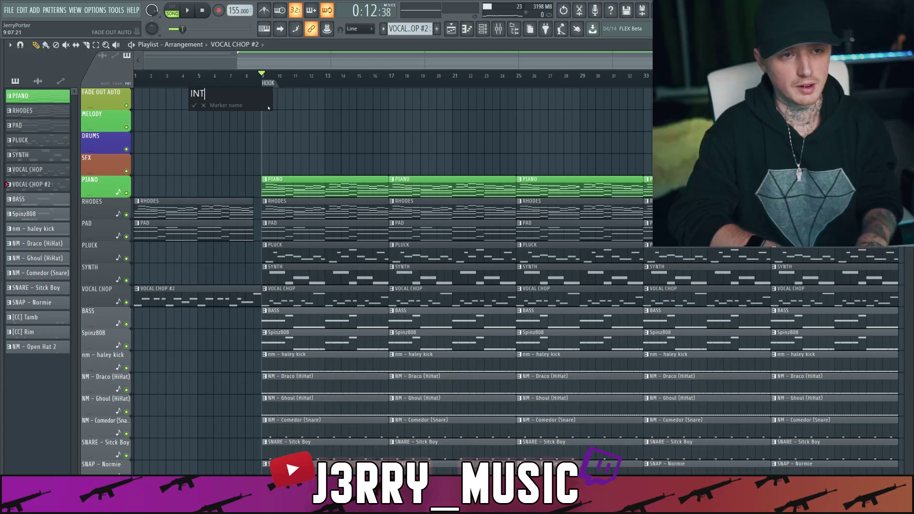
text(RO)
key(Return)
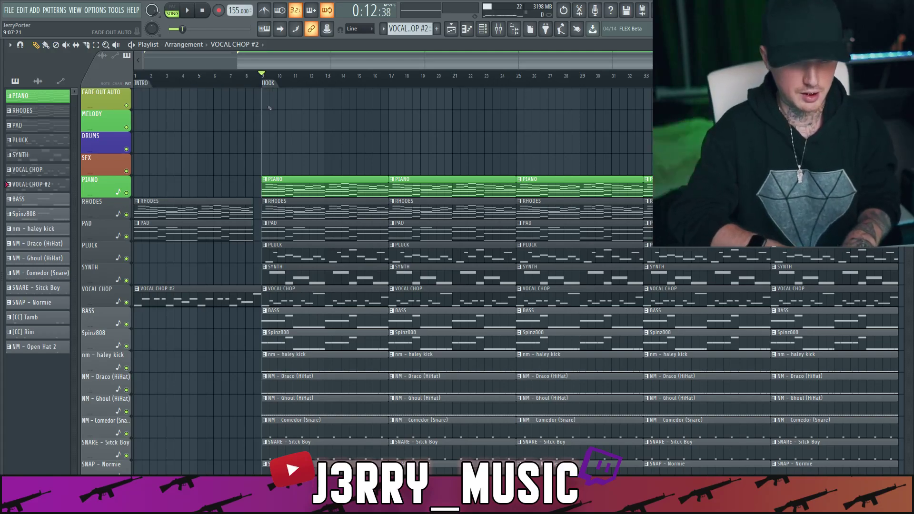
- Add a time marker named VERSE at bar 25
key(alt+t)
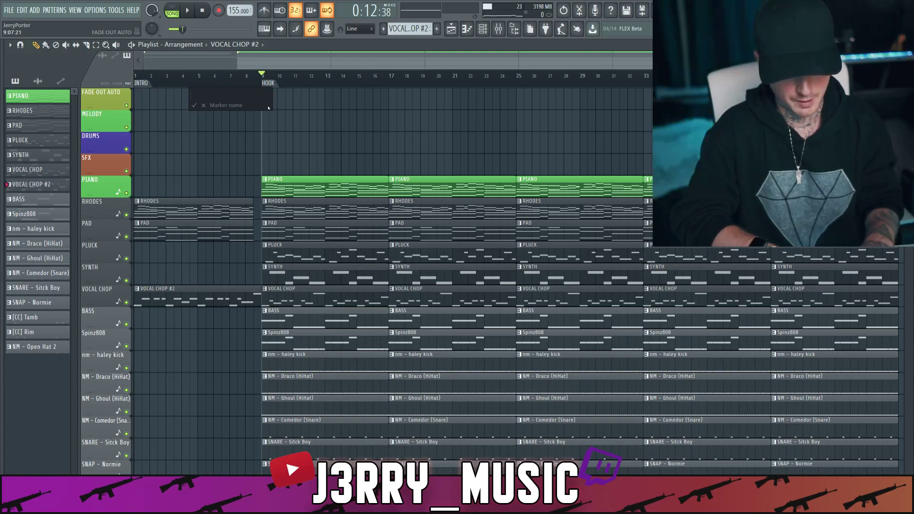
text(VERSE)
key(Return)
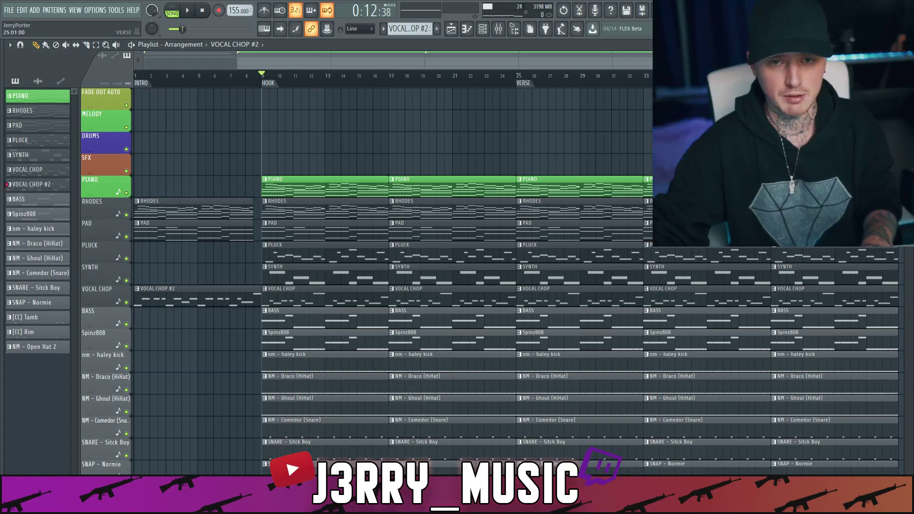
- Add a time marker named PRE HOOK and place it at bar 41
key(alt+t)
text(PRE HOOK)
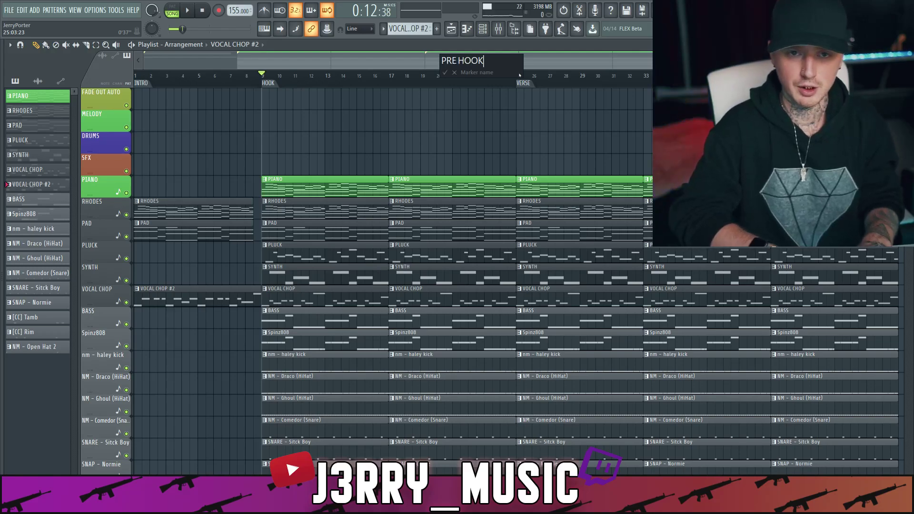
key(Return)
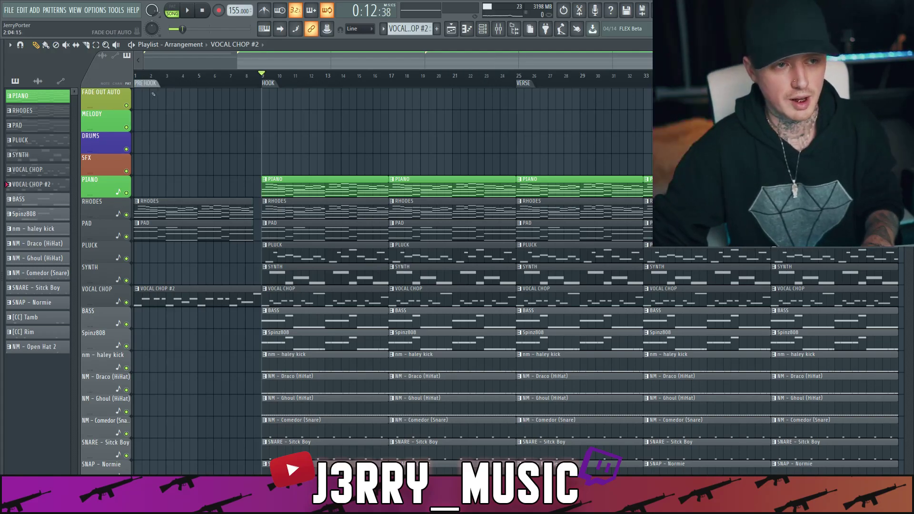
key(ctrl+z)
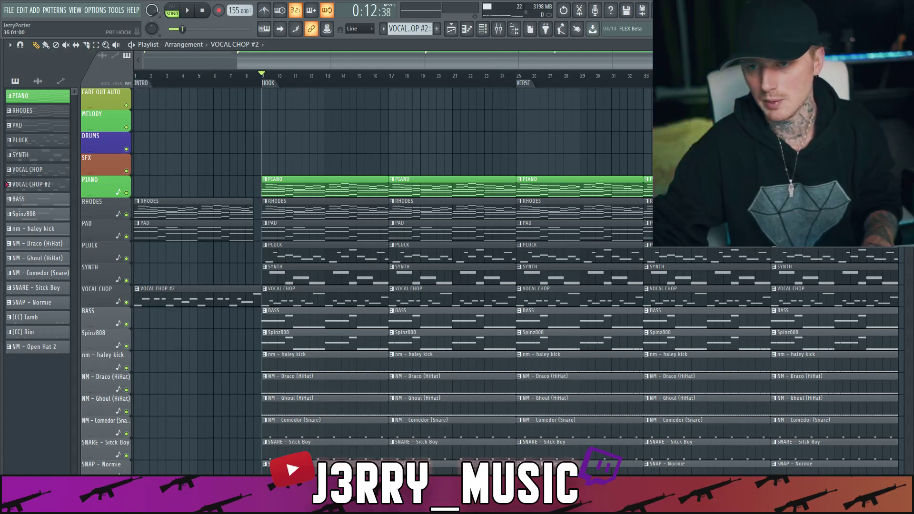
scroll(625, 56, right, 4)
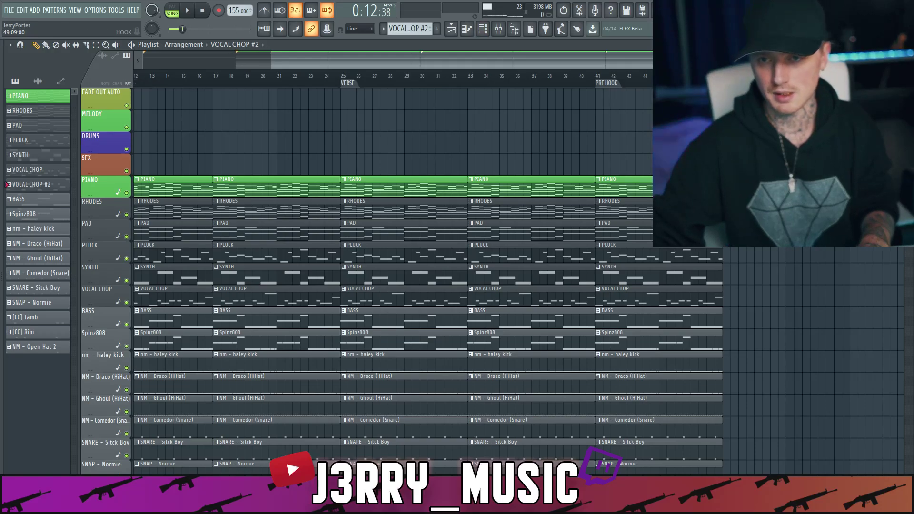
scroll(393, 280, down, 3)
scroll(392, 281, left, 3)
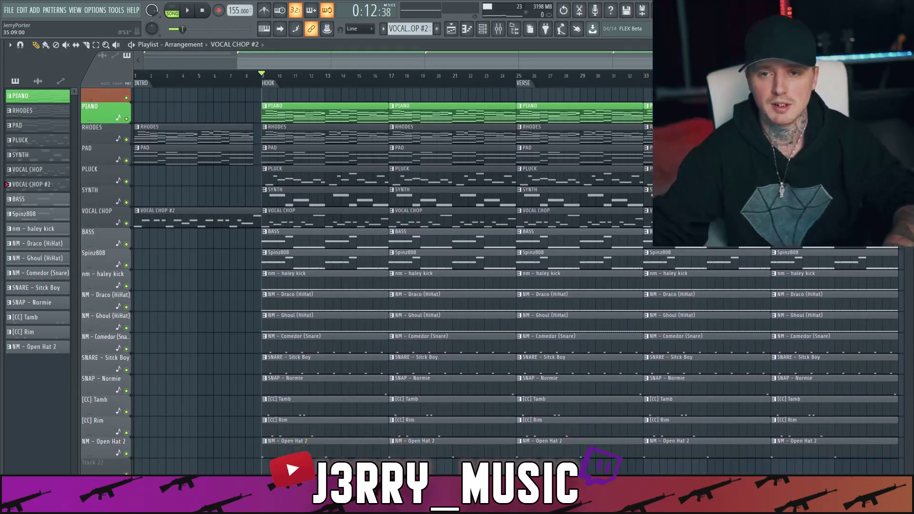
- Delete the four BASS clips from bar 9 through bar 40
scroll(647, 76, down, 2)
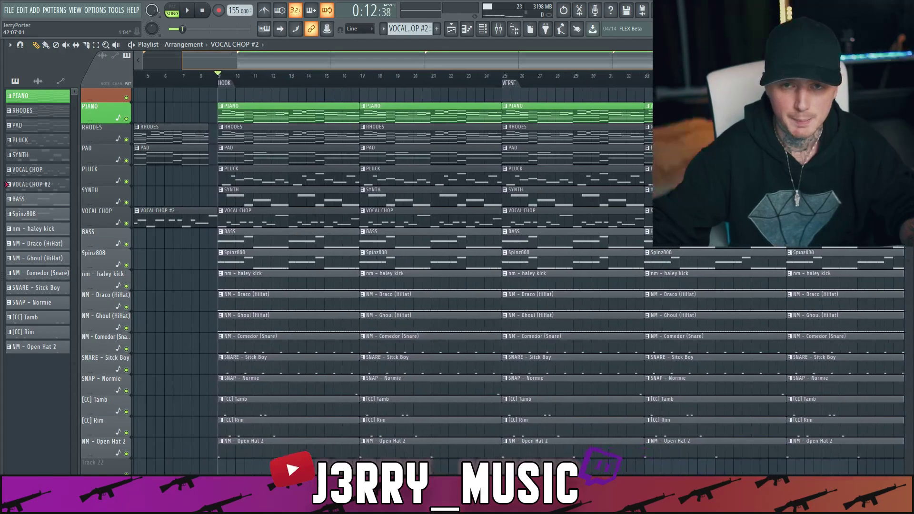
scroll(521, 77, left, 4)
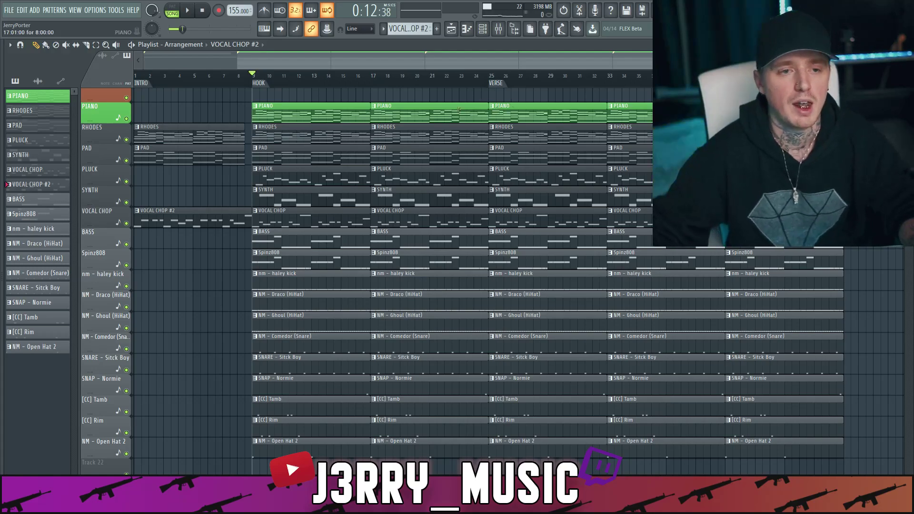
right_click(288, 234)
right_click(404, 234)
right_click(524, 234)
right_click(628, 234)
- Remove the Spinz808 and drum clips from the PRE HOOK section at bars 41 to 48 and audition it
drag(764, 256, 764, 468)
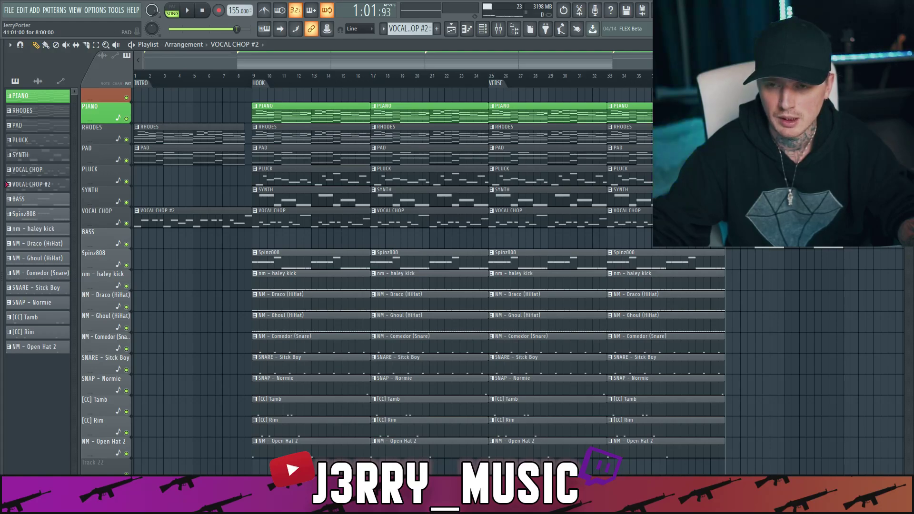
key(space)
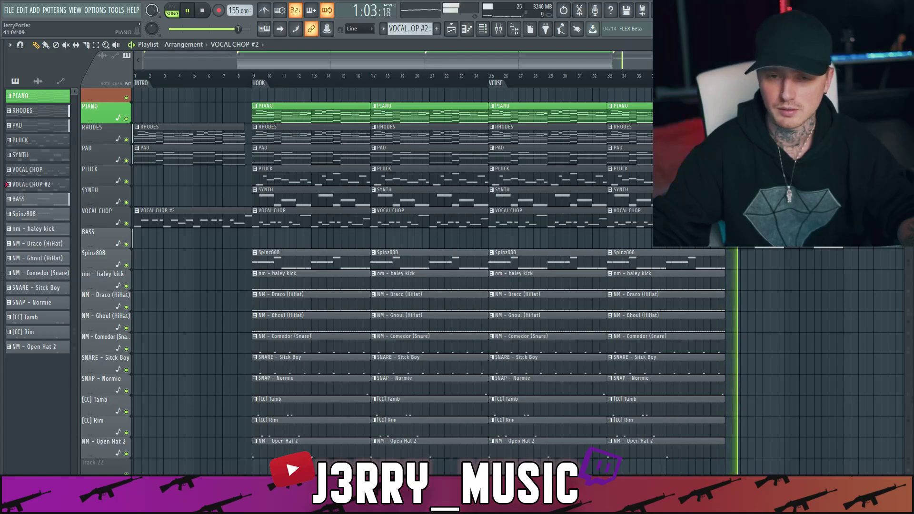
key(space)
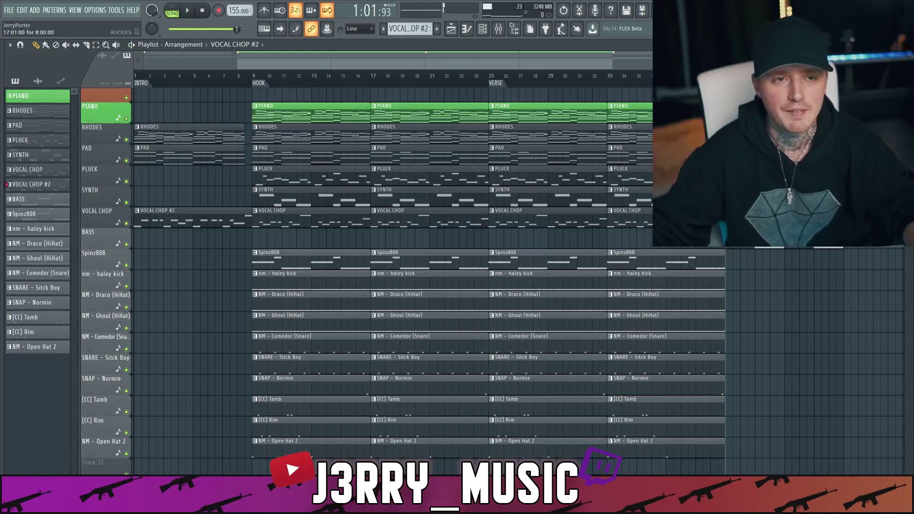
- Remove the PIANO and PLUCK clips from the first half of the hook, bars 9 to 16
click(245, 75)
click(253, 75)
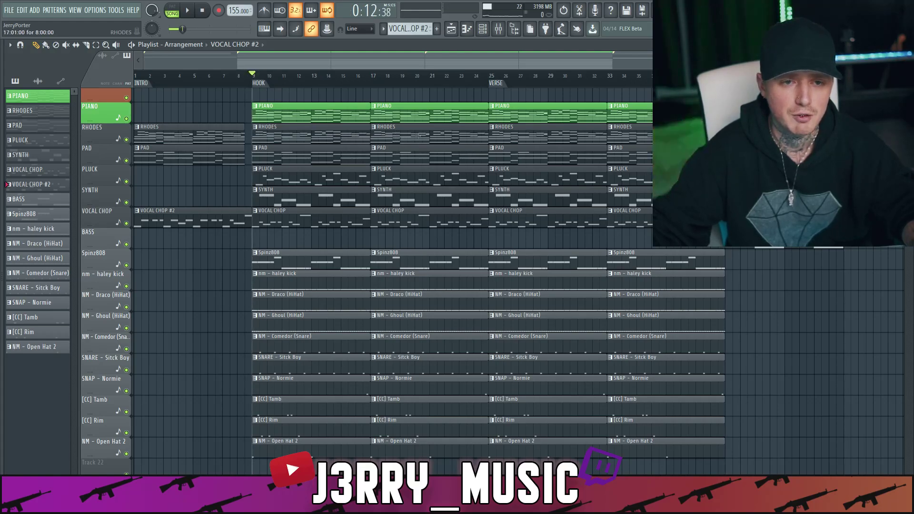
drag(253, 74, 488, 72)
click(259, 74)
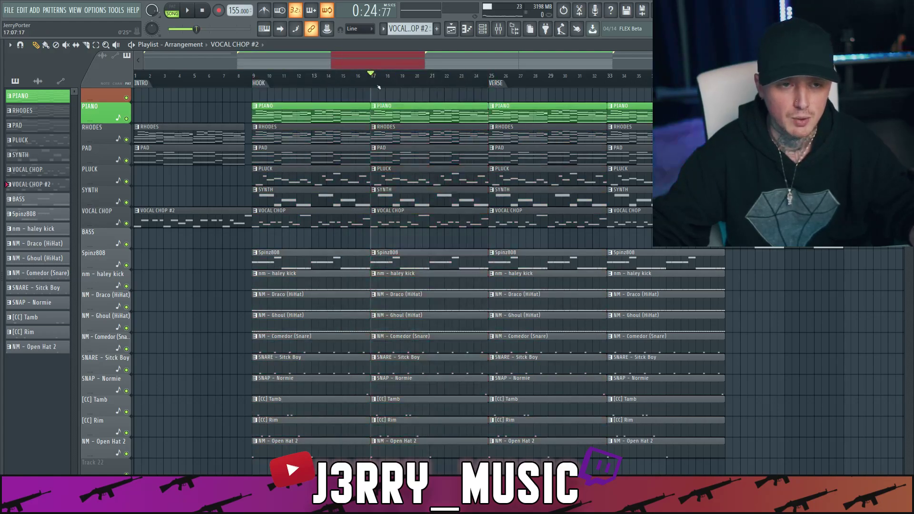
right_click(297, 117)
right_click(320, 182)
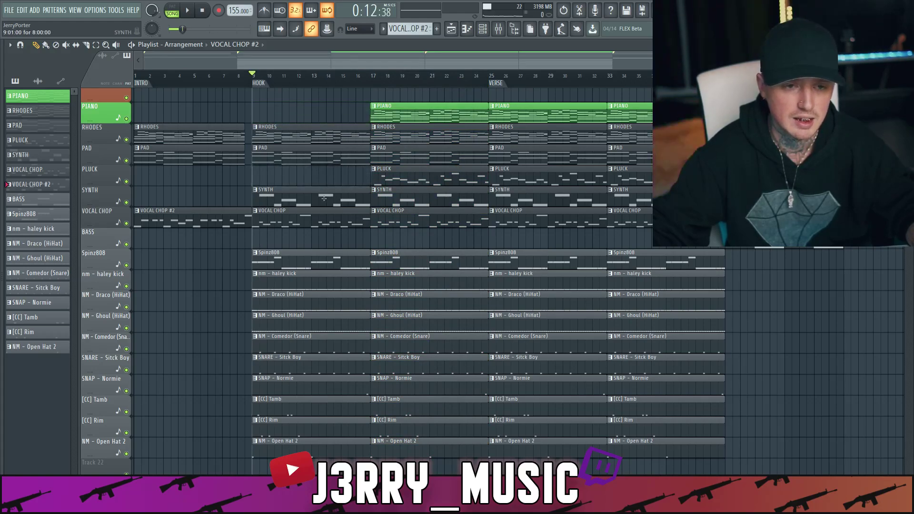
- Delete the SYNTH, Tamb, Rim and SNAP clips from the first half of the hook, bars 9 to 16
right_click(324, 197)
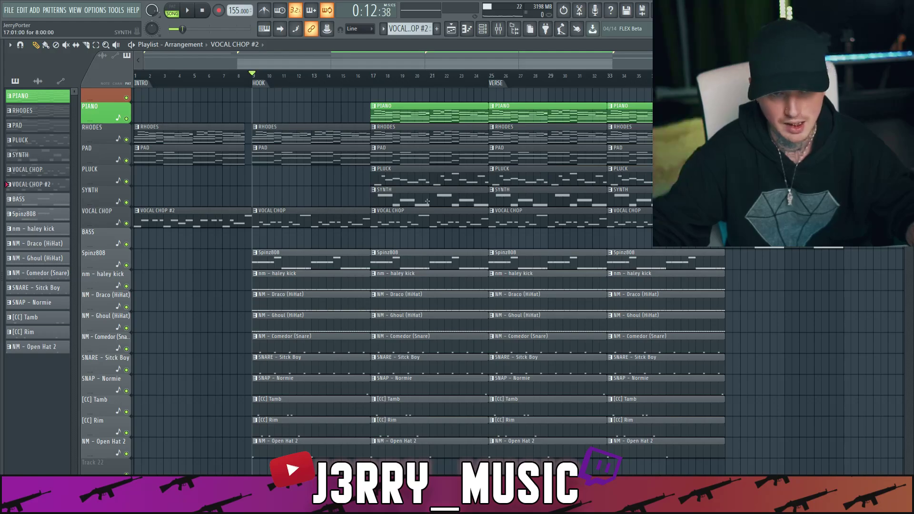
scroll(426, 205, down, 1)
scroll(421, 219, up, 2)
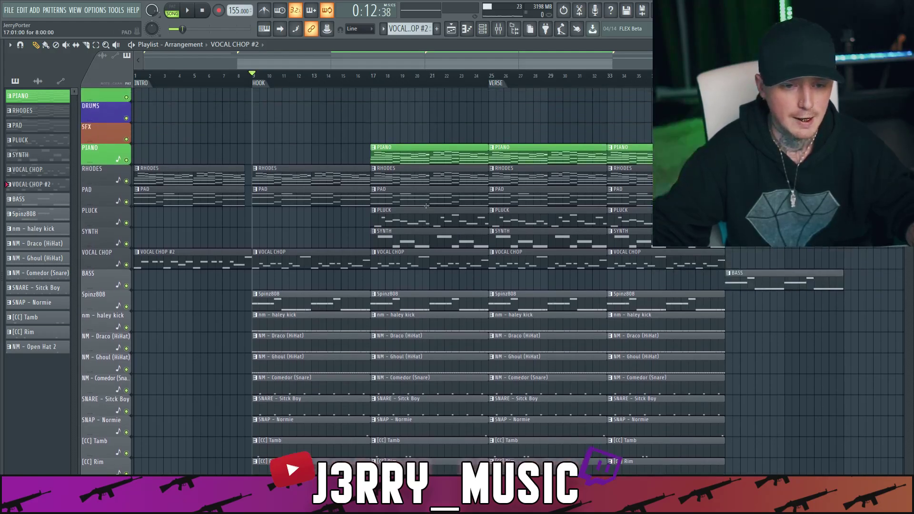
scroll(414, 327, down, 1)
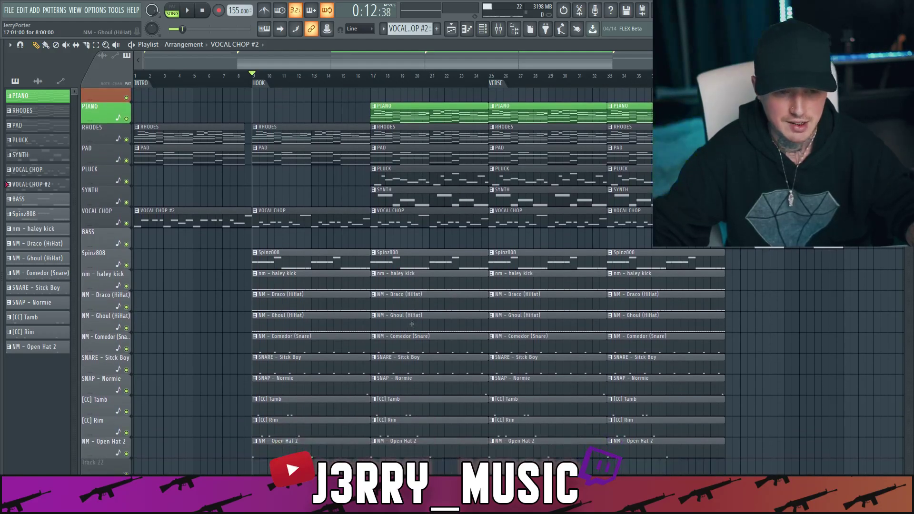
scroll(408, 320, down, 1)
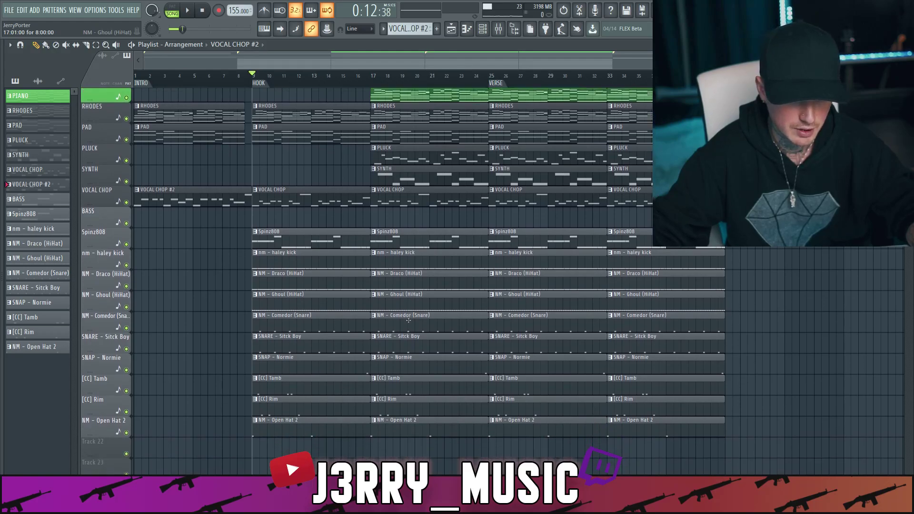
right_click(352, 386)
right_click(350, 404)
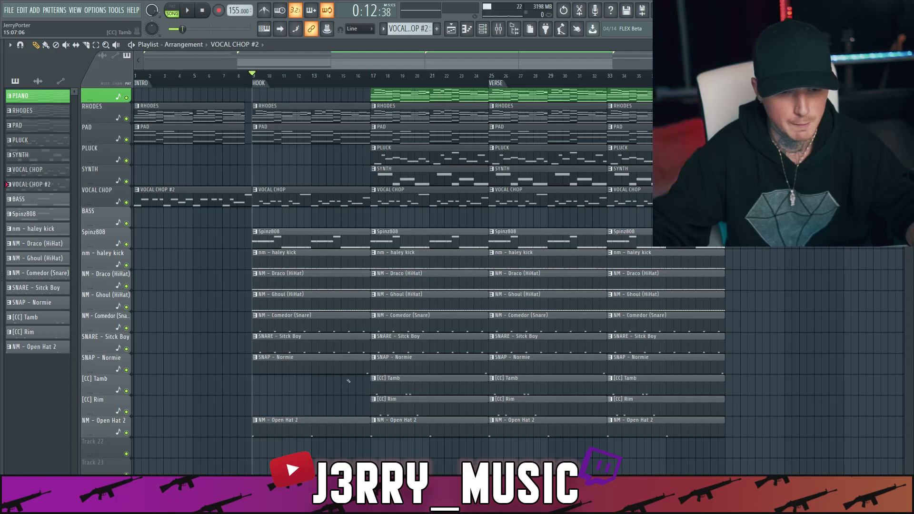
right_click(346, 371)
- Delete the SNAP clip from bars 25 to 32 and set the playback position to the start of the verse at bar 25
right_click(523, 364)
scroll(399, 396, down, 2)
scroll(400, 396, up, 4)
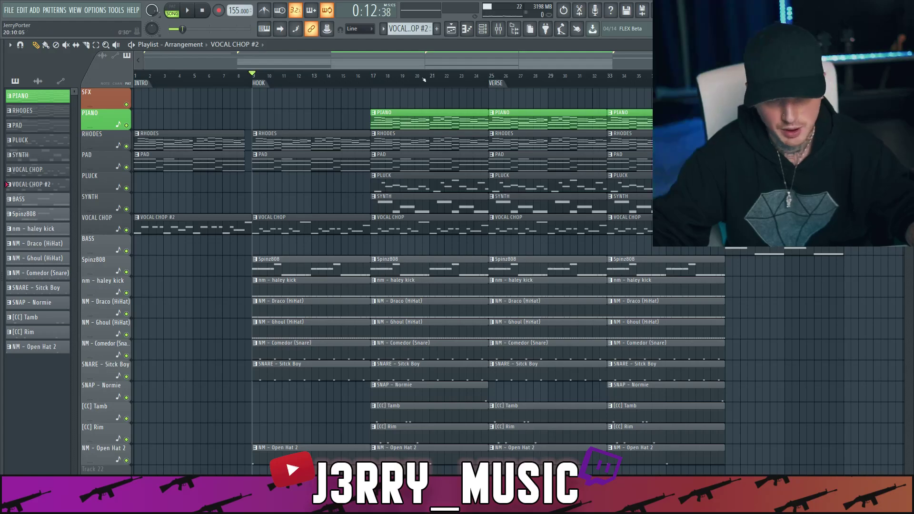
drag(372, 84, 488, 83)
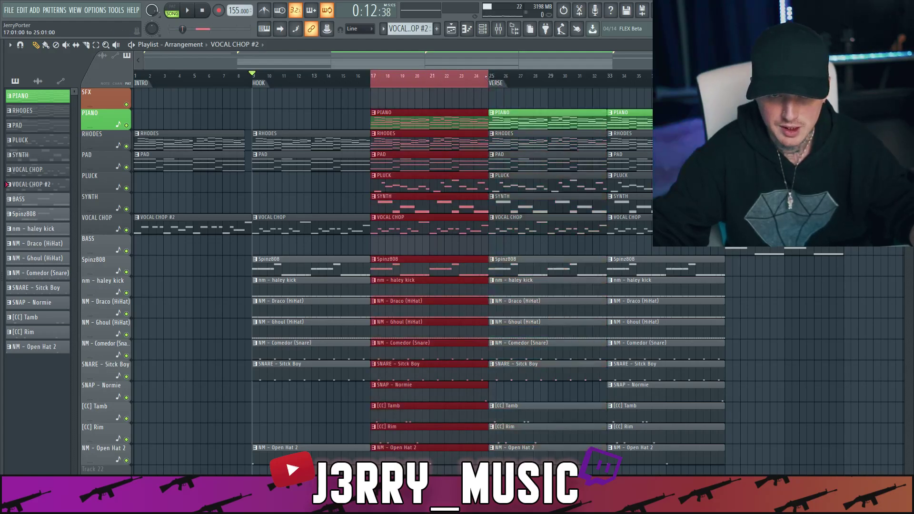
right_click(491, 93)
right_click(490, 83)
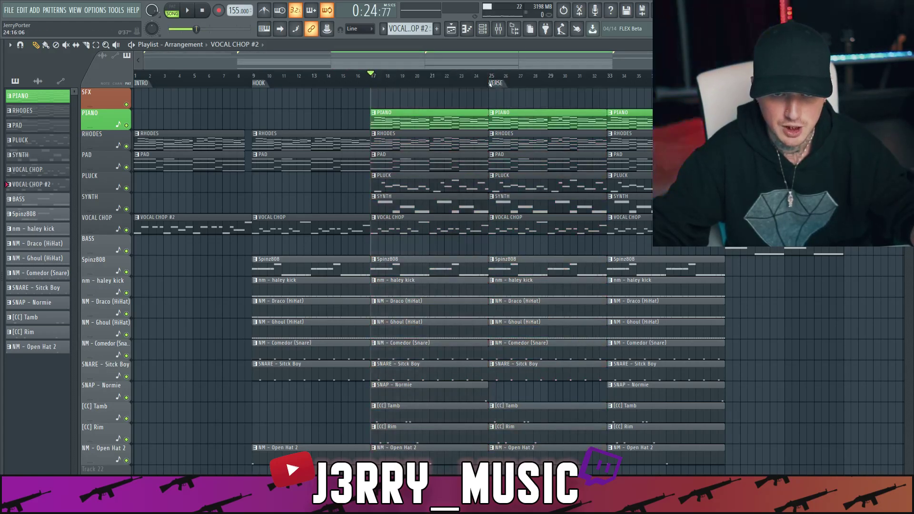
click(489, 75)
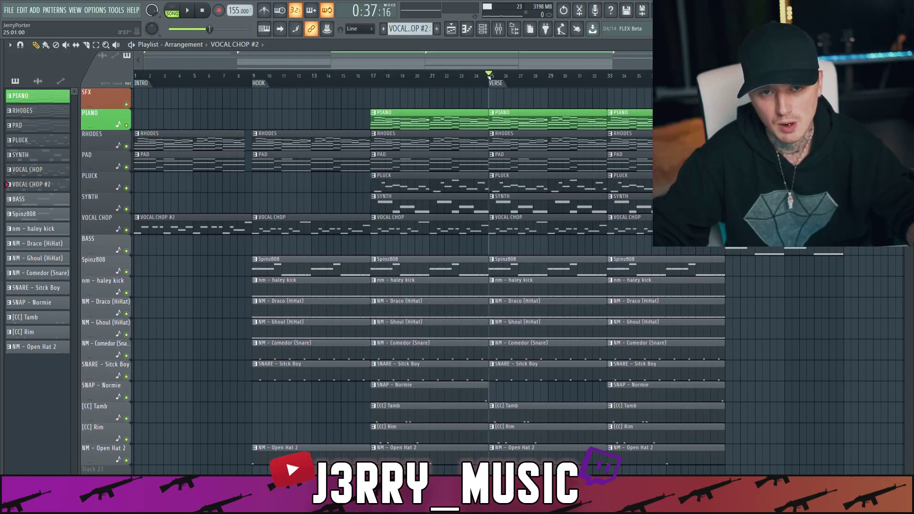
right_click(536, 140)
right_click(533, 164)
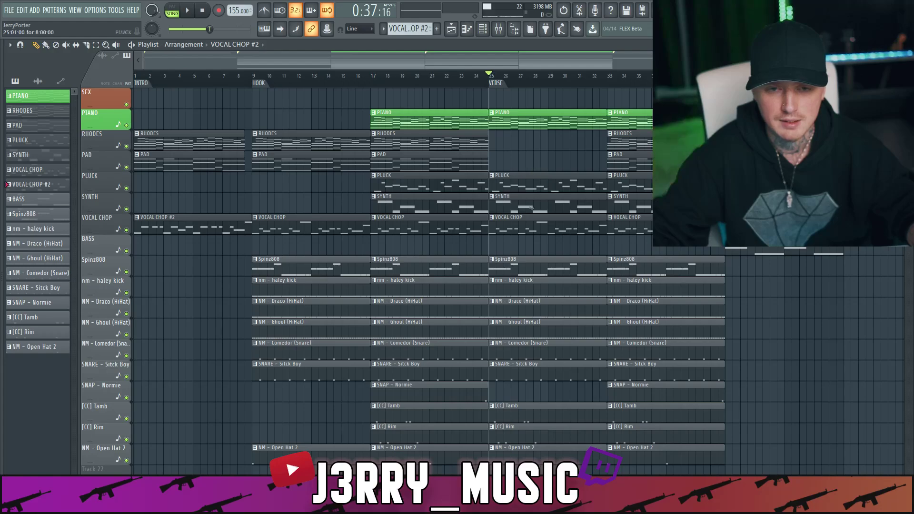
right_click(532, 223)
key(ctrl+z)
key(ctrl+z)
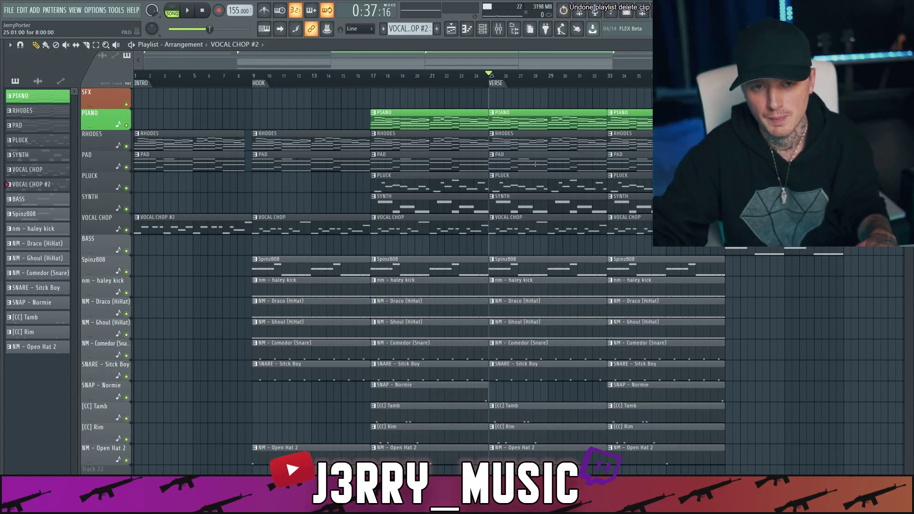
- Delete the PAD, PLUCK, SYNTH and VOCAL CHOP clips from the first half of the verse, bars 25 to 32
right_click(520, 164)
right_click(521, 186)
right_click(522, 206)
right_click(523, 227)
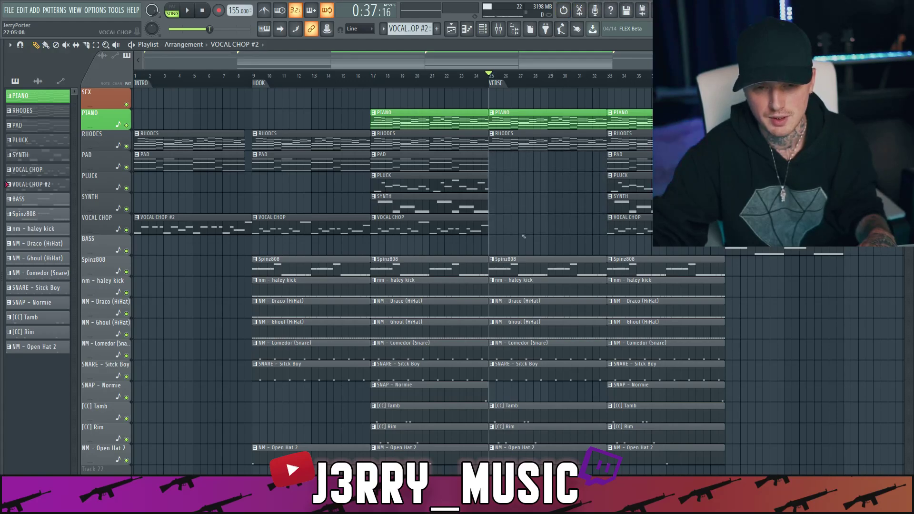
- Delete the verse's Spinz808 clip at bar 25, then slice the haley kick clip at bar 29 and remove its first half
right_click(523, 256)
key(c)
drag(543, 291, 543, 261)
key(p)
right_click(541, 286)
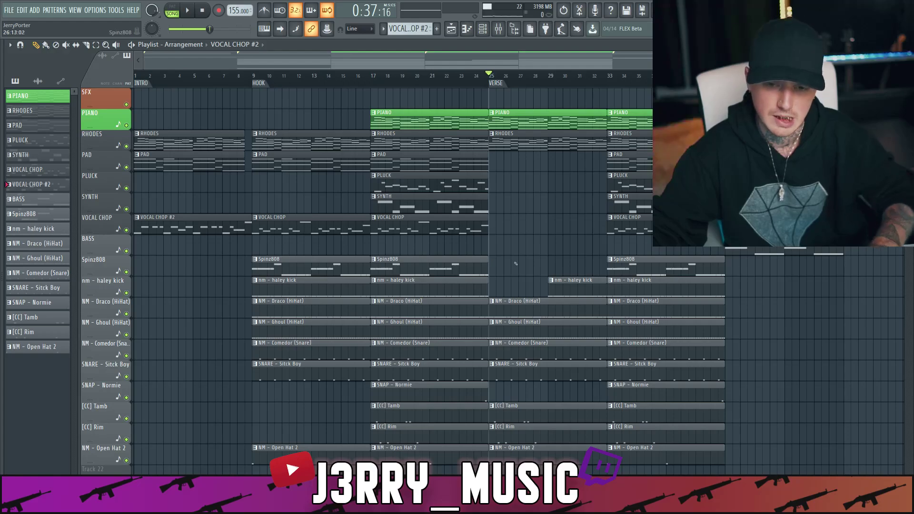
- Delete the Draco and Ghoul hi-hat and Stick Boy snare clips from bars 25 to 32, plus the Draco clip from bars 9 to 16
right_click(517, 300)
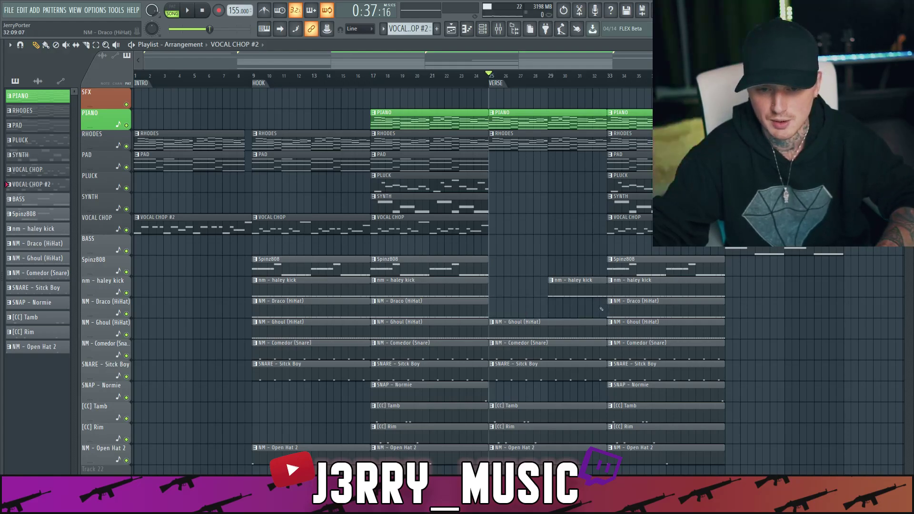
right_click(556, 329)
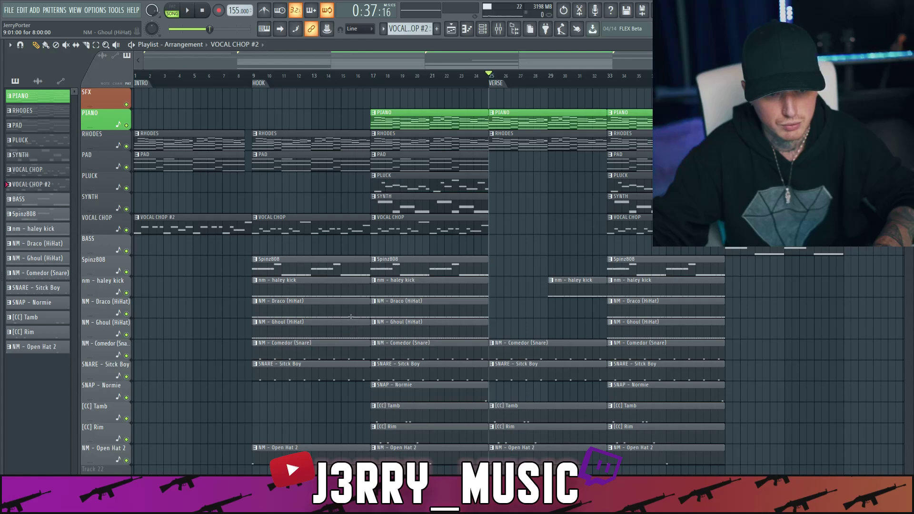
right_click(351, 311)
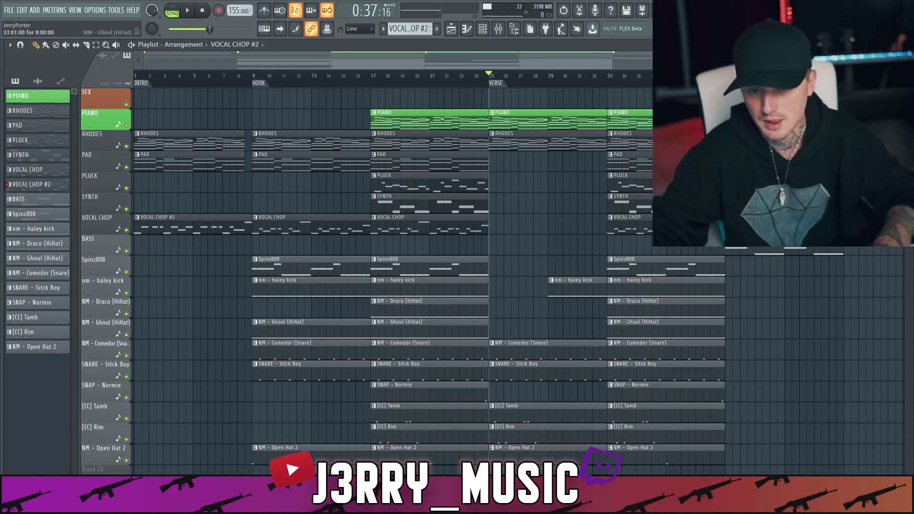
scroll(590, 340, down, 1)
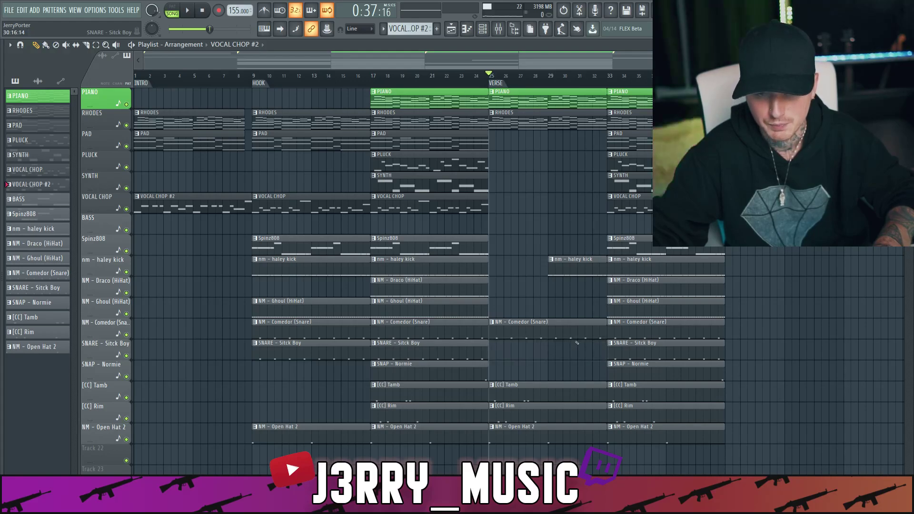
scroll(576, 341, up, 3)
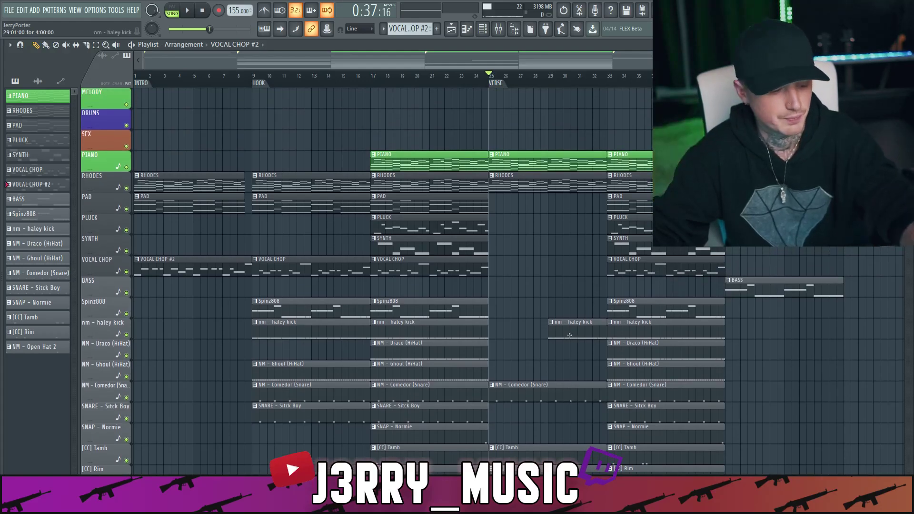
- Audition the verse from bar 25 and delete the Rim and Tamb clips from bars 25 to 32
key(space)
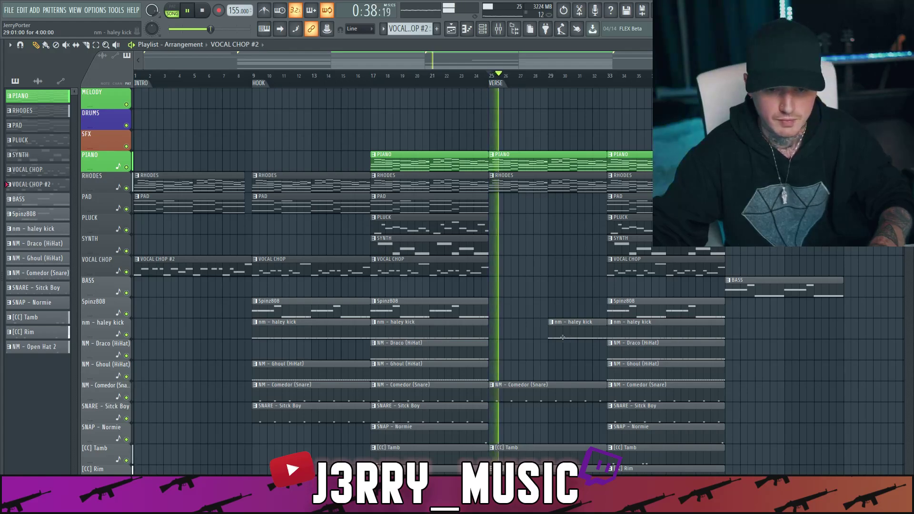
scroll(561, 337, down, 1)
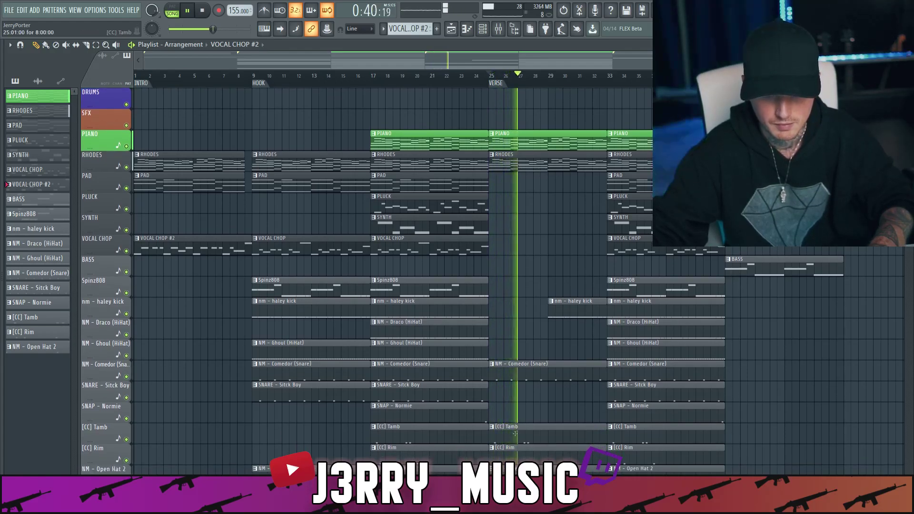
right_click(514, 451)
key(space)
key(space)
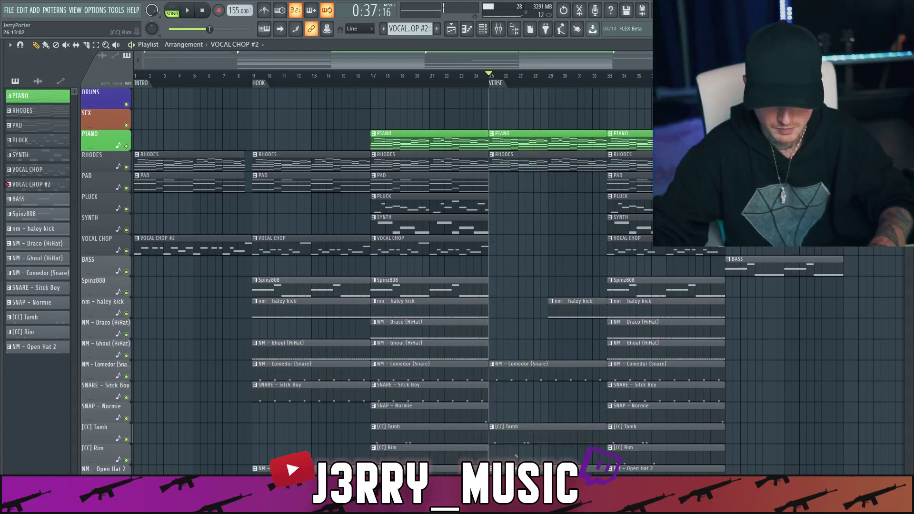
right_click(514, 431)
scroll(518, 428, up, 1)
scroll(520, 426, down, 1)
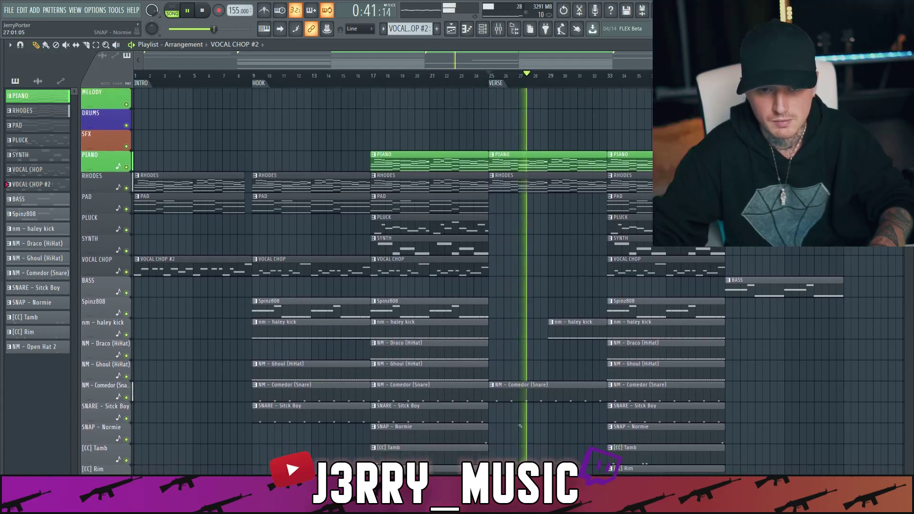
- Copy a PAD clip and the BASS clip into the verse at bars 25 to 32, auditioning the result
key(space)
drag(433, 201, 548, 195)
key(space)
scroll(526, 245, down, 2)
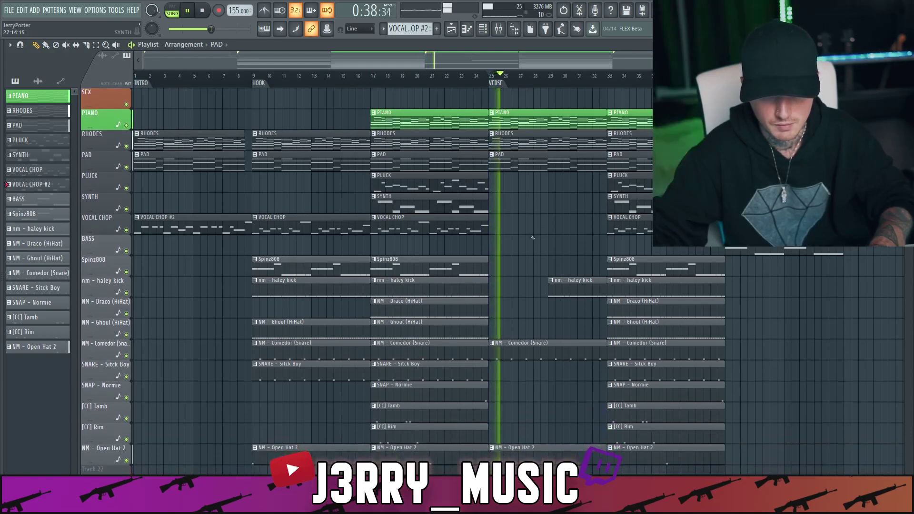
key(space)
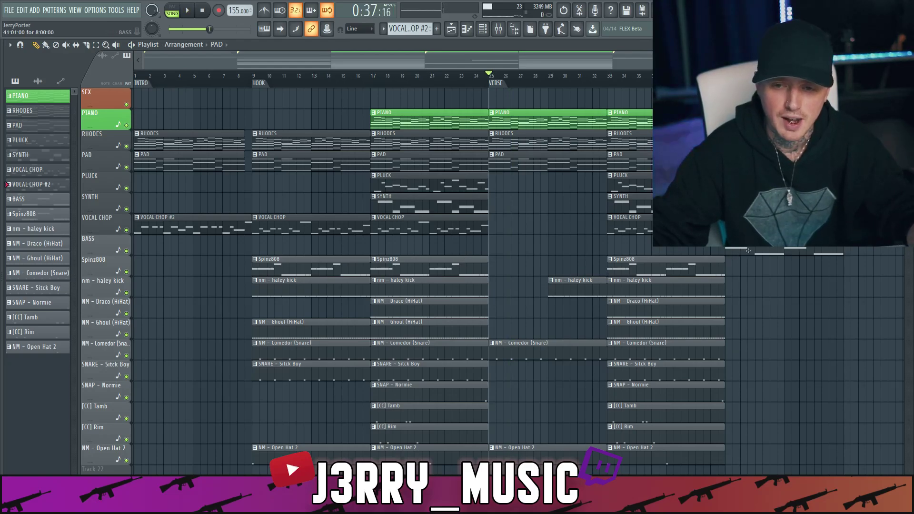
drag(749, 249, 513, 245)
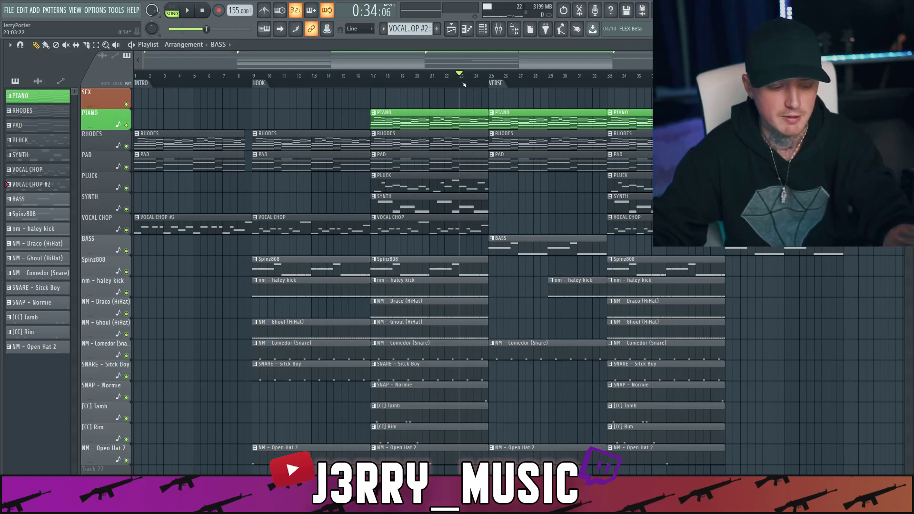
key(space)
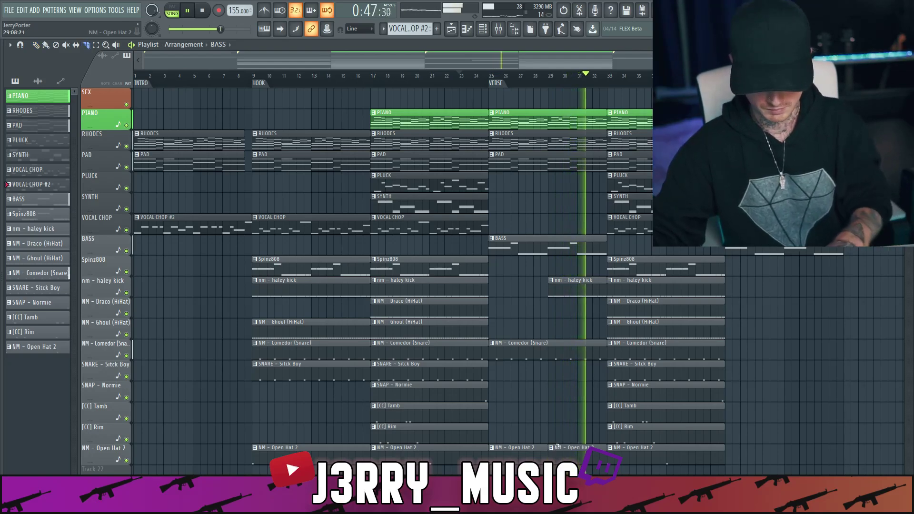
- Slice the Open Hat 2 clips in half and delete the second halves at bars 13, 21 and 29 during playback
click(314, 452)
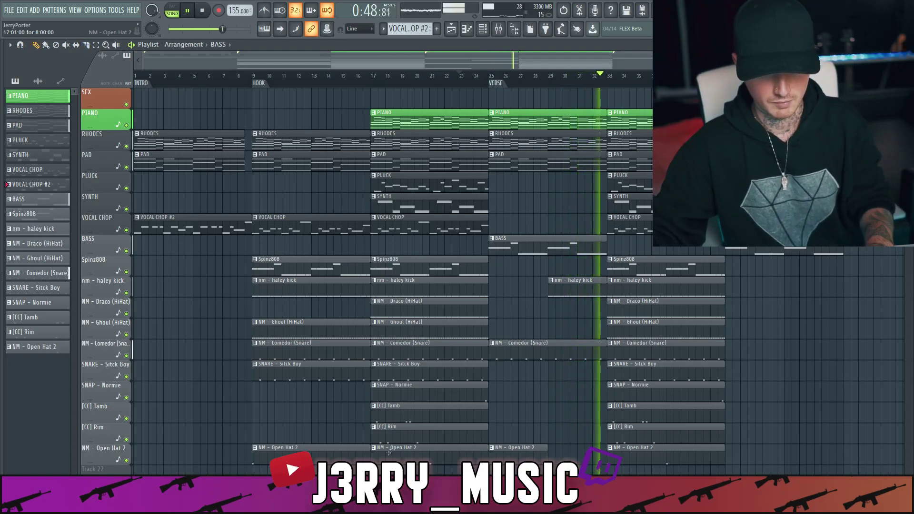
right_click(314, 454)
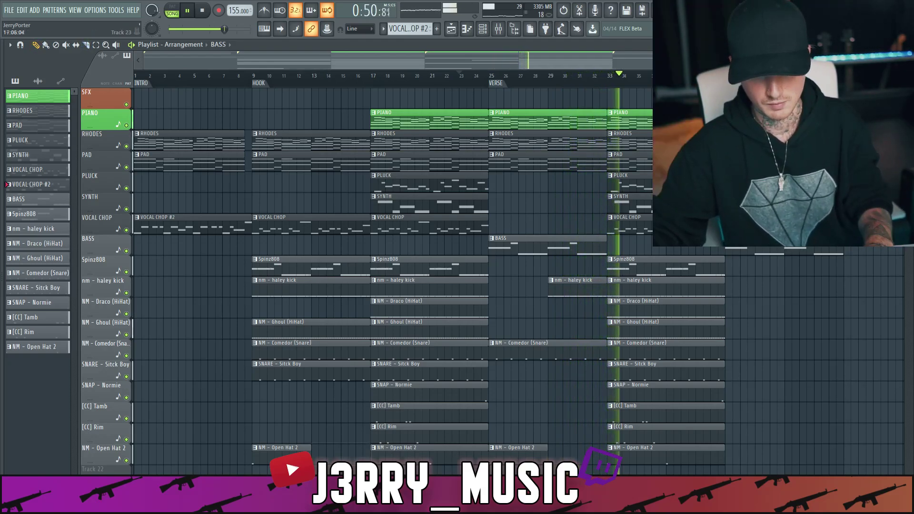
right_click(433, 455)
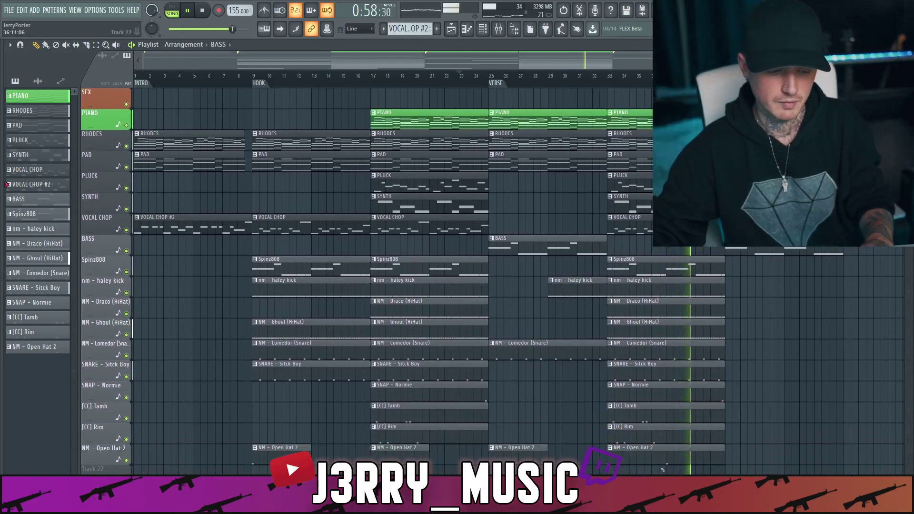
key(space)
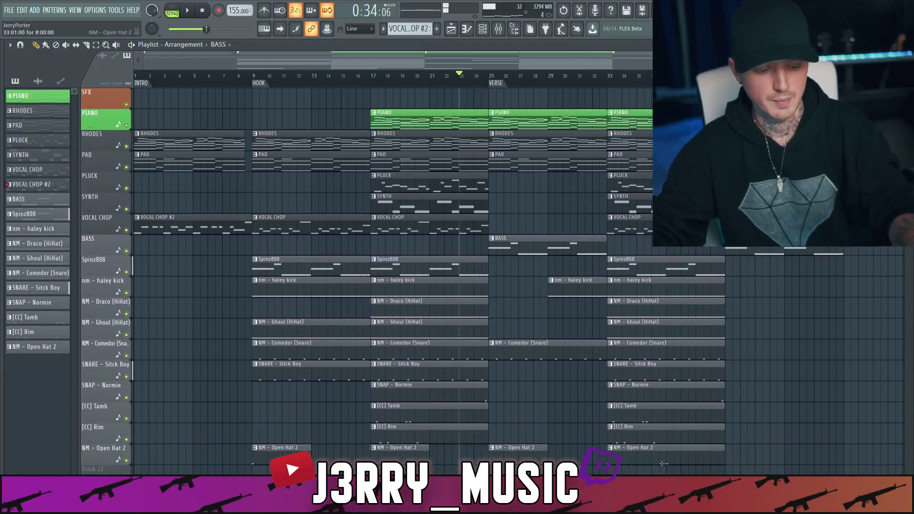
- Duplicate all clips from bars 9 to 48 so the copy starts at bar 49
scroll(654, 467, up, 2)
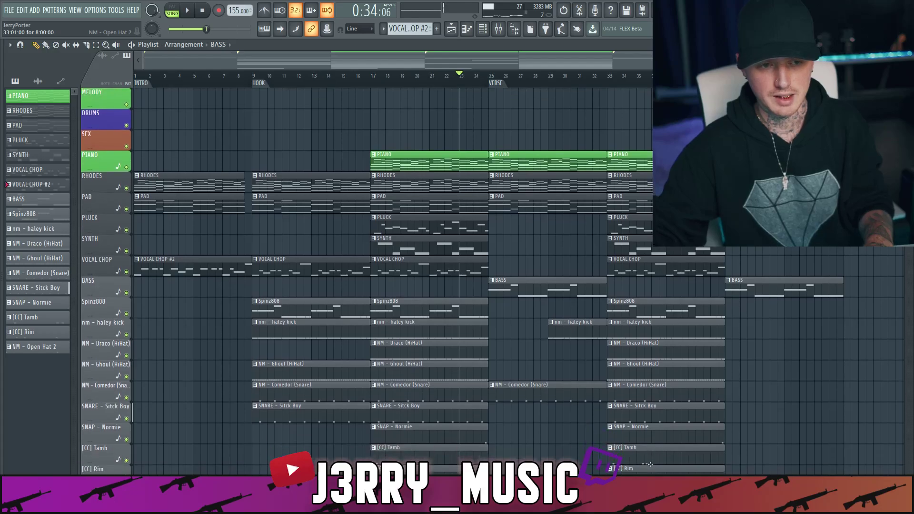
drag(258, 473, 820, 132)
key(ctrl+b)
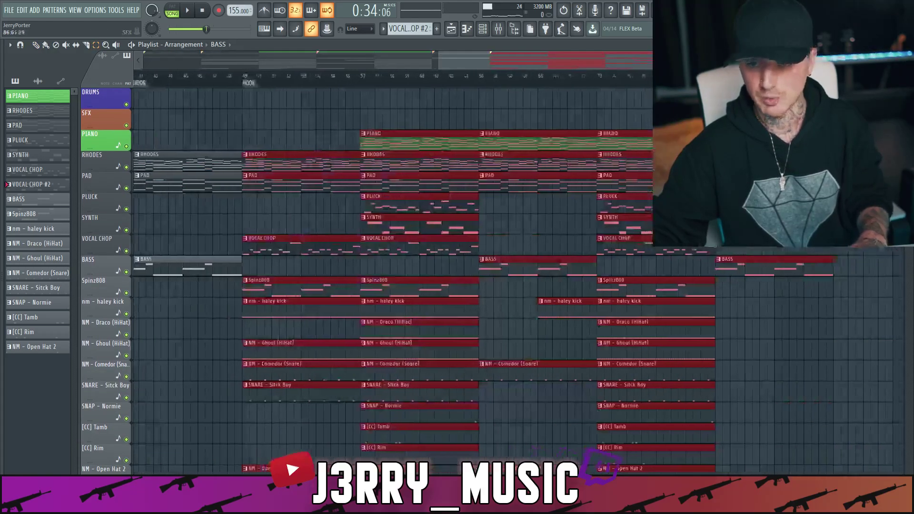
scroll(562, 108, down, 3)
- Add a time marker named VERSE 2 at bar 65
click(557, 82)
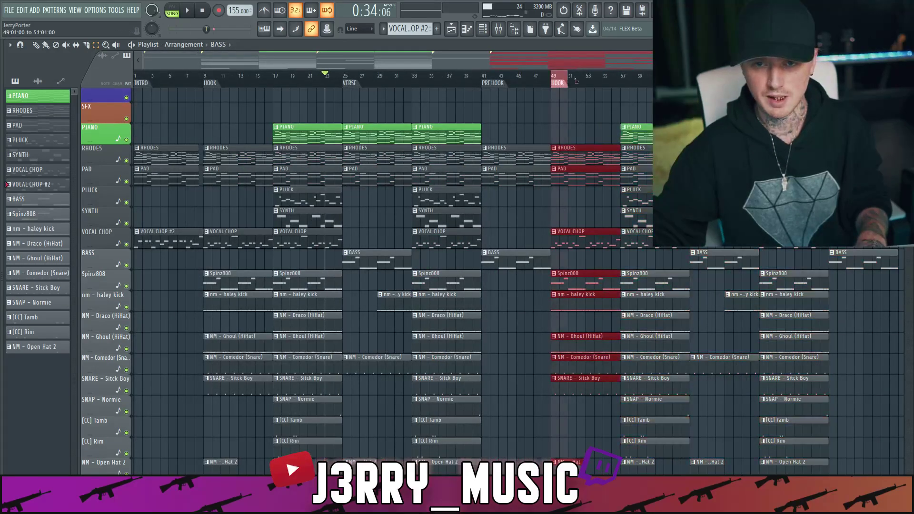
key(Escape)
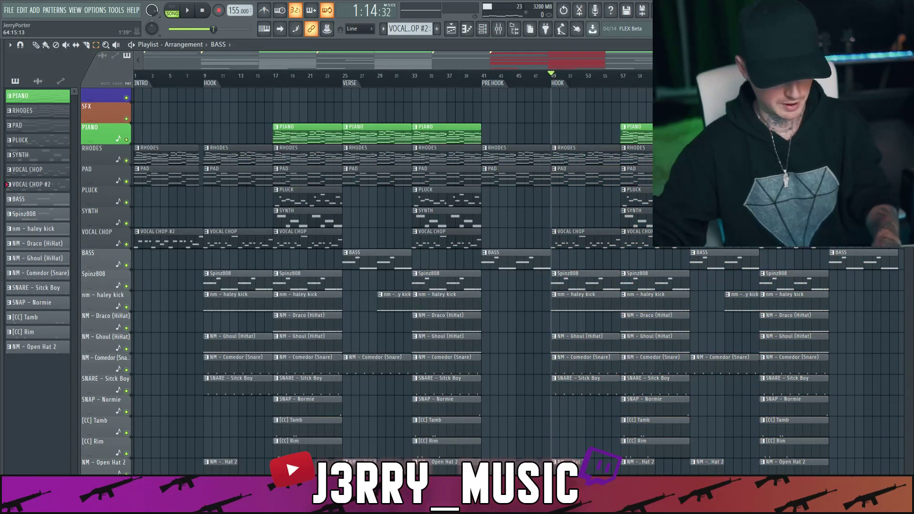
key(alt+t)
text(VERSE 2)
key(Return)
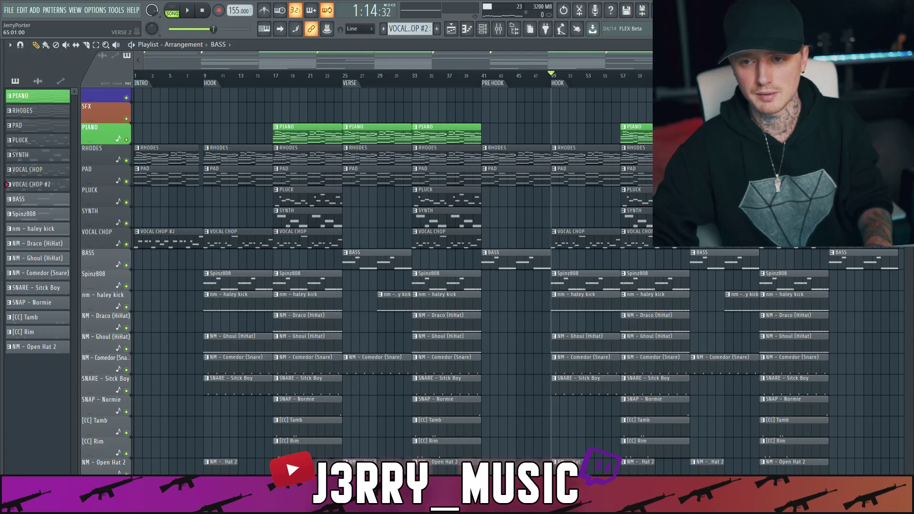
- Copy all hook clips from bars 49 to 64 so the copy starts at bar 89
scroll(641, 61, right, 3)
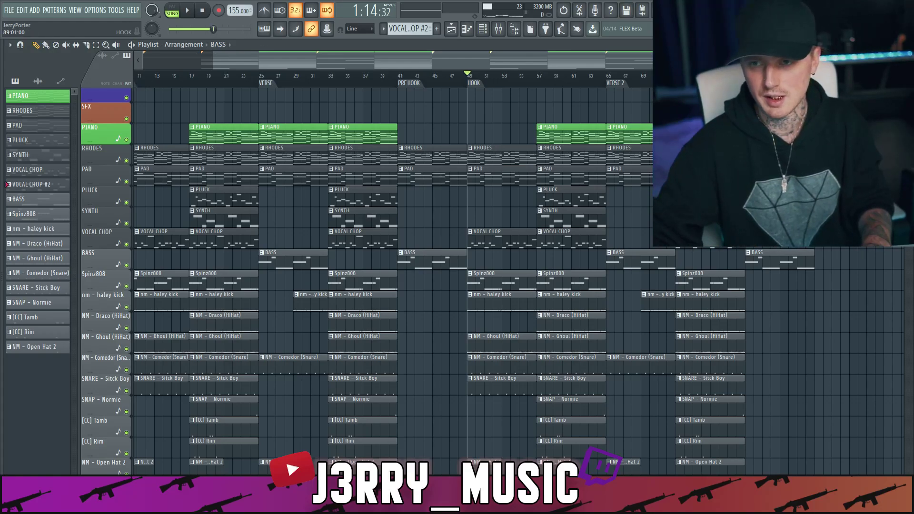
drag(470, 473, 576, 101)
drag(501, 150, 849, 150)
scroll(833, 143, down, 2)
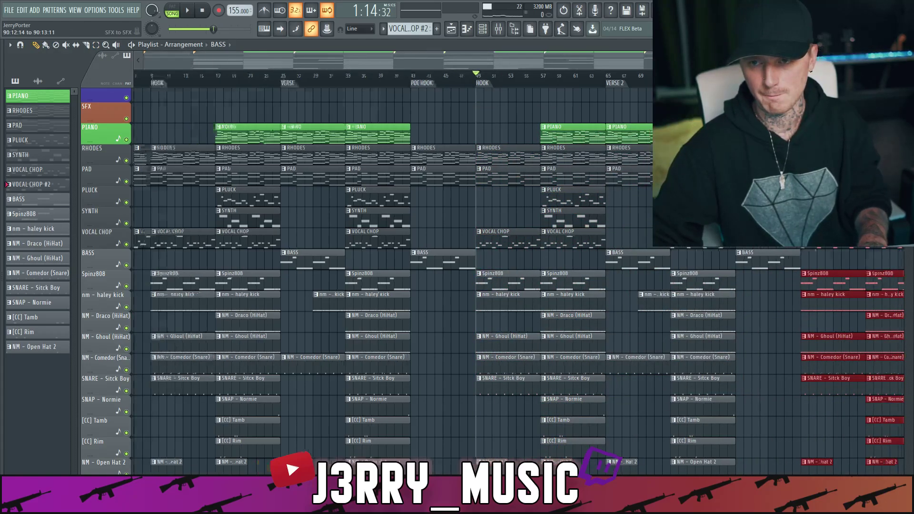
- Copy the pre-hook clips starting at bar 81 to bar 105, directly after the last hook
scroll(590, 309, right, 3)
drag(590, 310, 791, 141)
key(ctrl+d)
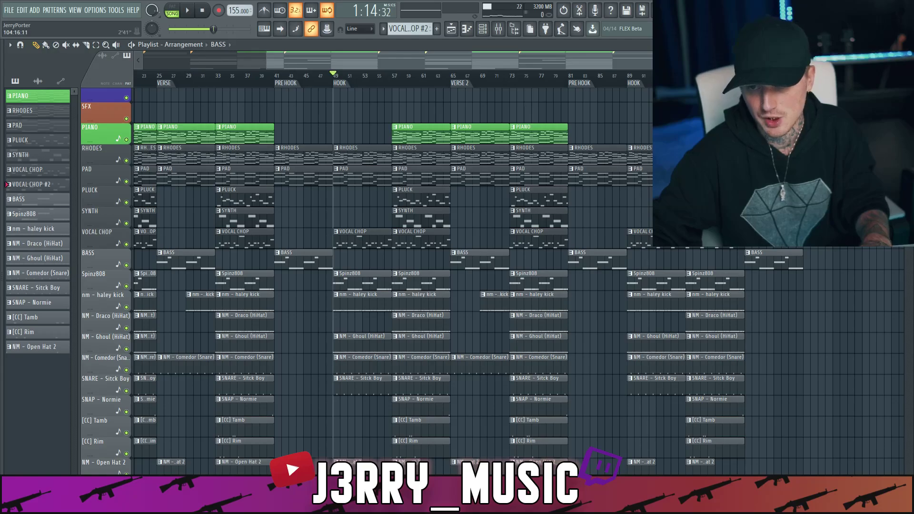
- Create an automation clip for the MIXBUS volume and name it FADE OUT AUTO to match its playlist track
scroll(485, 281, up, 2)
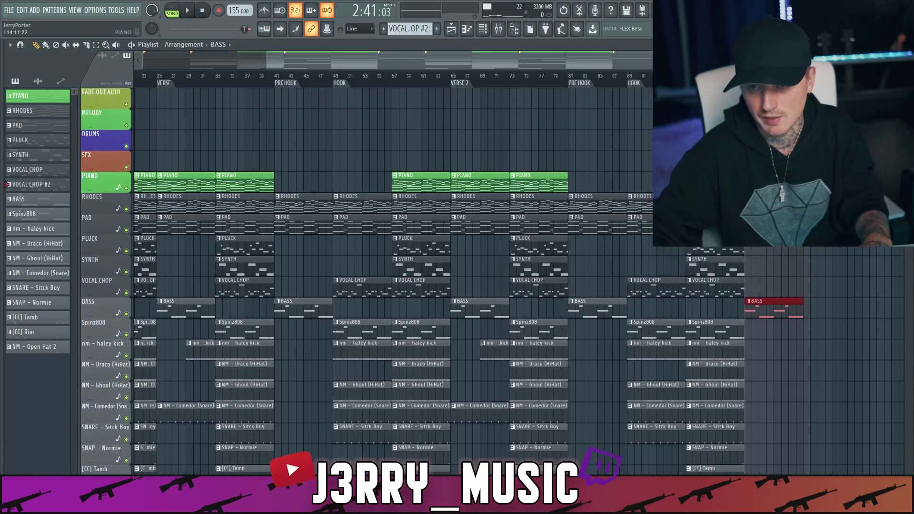
click(499, 28)
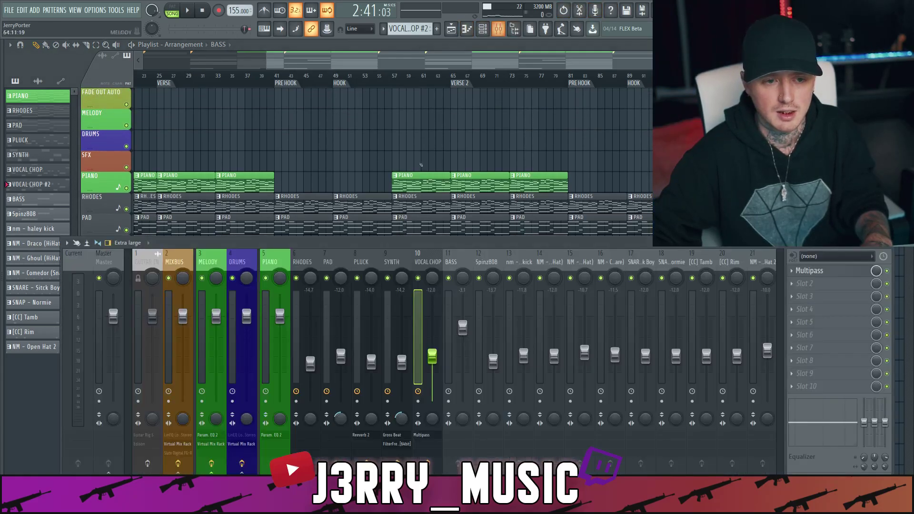
right_click(179, 305)
click(209, 373)
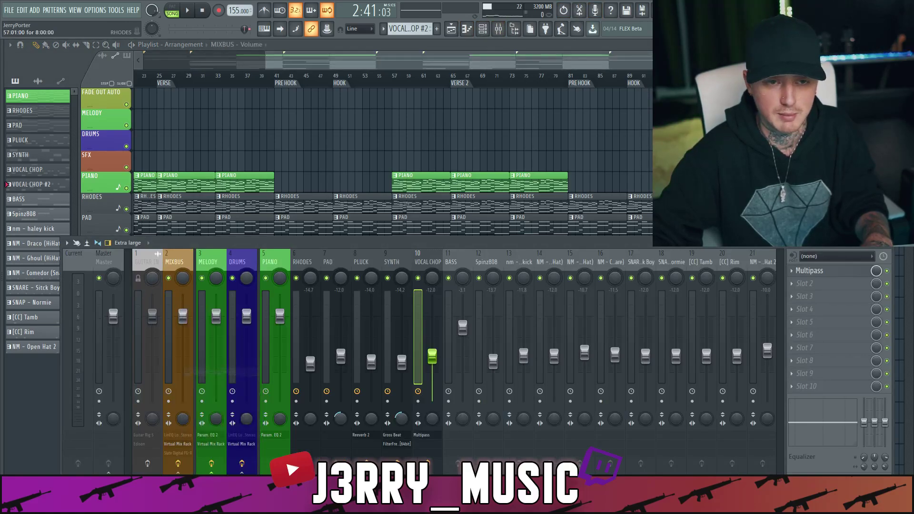
key(F9)
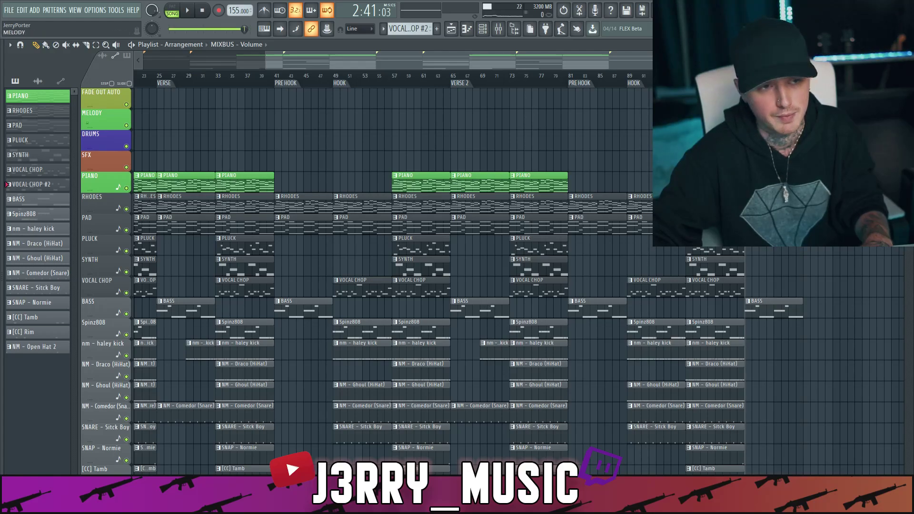
right_click(115, 104)
click(189, 128)
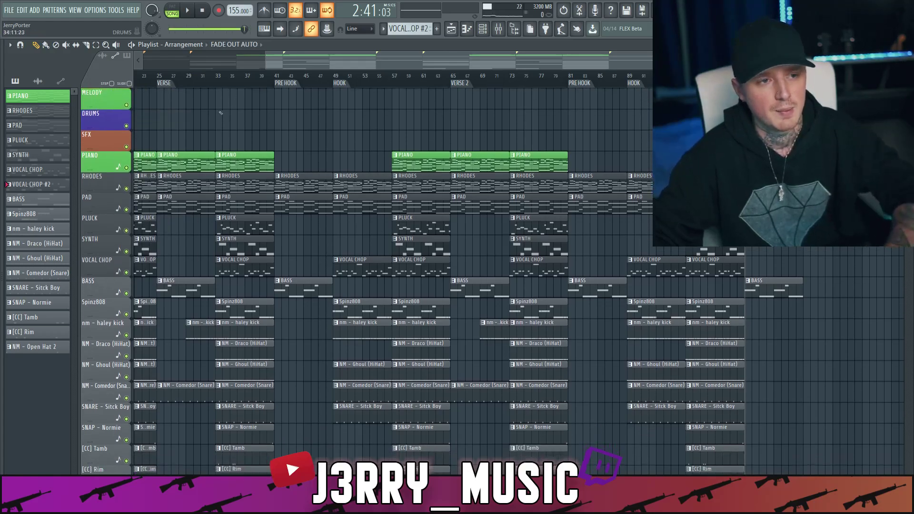
- Place the MELODY track directly above PIANO, group the PIANO through VOCAL CHOP tracks under it and collapse the group
drag(102, 122, 101, 162)
right_click(99, 177)
click(138, 289)
right_click(102, 212)
click(138, 330)
right_click(102, 234)
click(138, 353)
right_click(101, 283)
click(138, 373)
click(118, 167)
- Move the DRUMS track directly above BASS and group the BASS through NM - Open Hat 2 tracks under it
drag(102, 119, 109, 179)
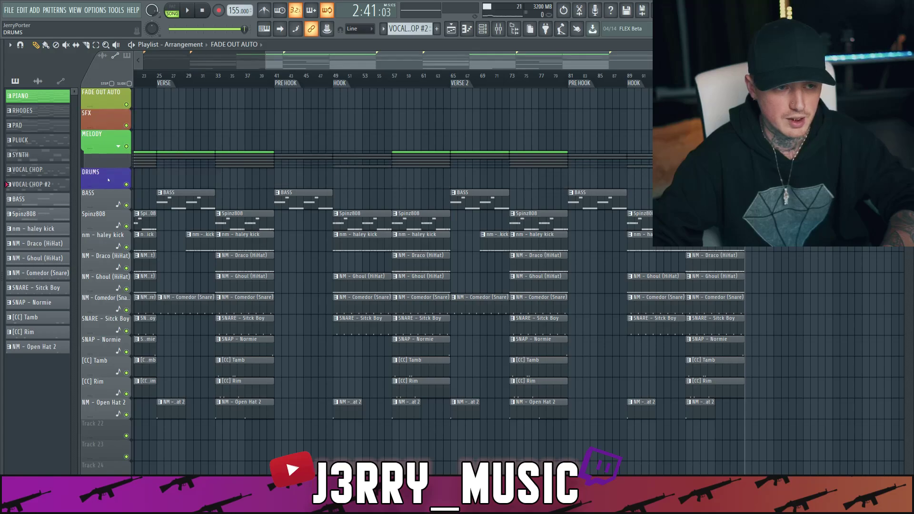
right_click(102, 216)
click(138, 306)
right_click(101, 236)
click(138, 328)
right_click(102, 255)
click(138, 349)
right_click(102, 278)
click(138, 369)
right_click(101, 319)
click(138, 390)
right_click(101, 340)
click(138, 390)
right_click(101, 361)
click(138, 390)
right_click(101, 382)
click(138, 390)
right_click(101, 402)
click(138, 390)
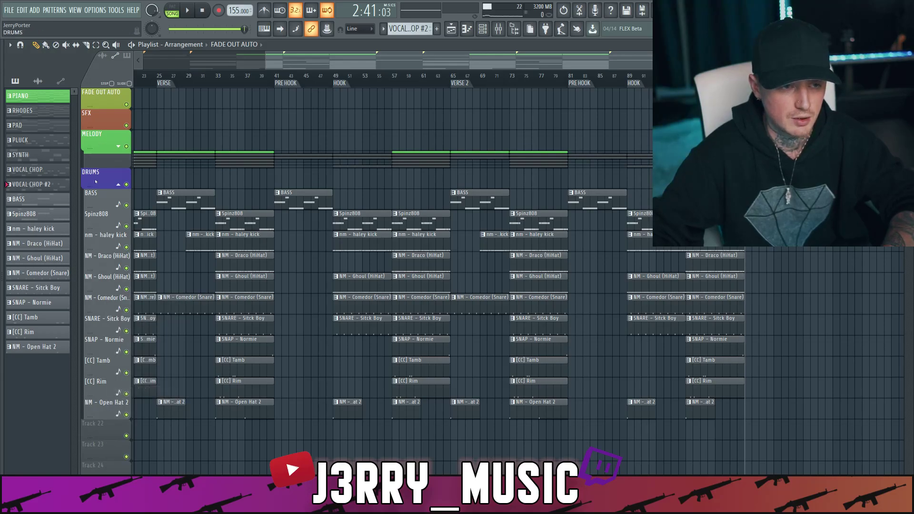
- Auto color the DRUMS group, auto name the clips on each of its tracks from BASS to NM - Open Hat 2, and collapse it
right_click(95, 181)
click(138, 273)
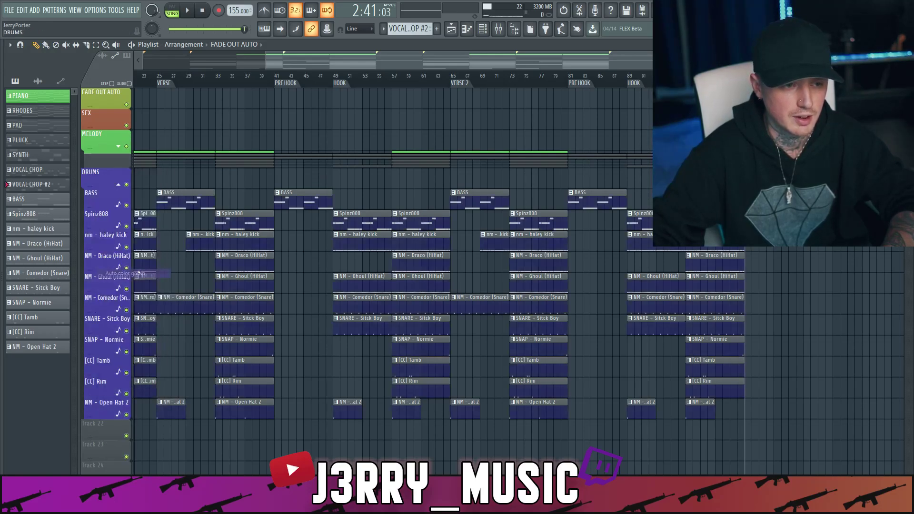
right_click(106, 188)
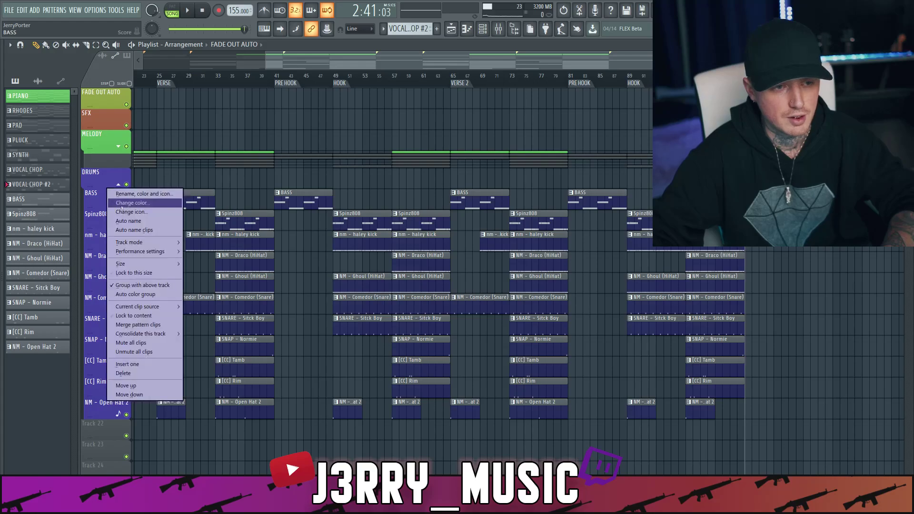
right_click(108, 210)
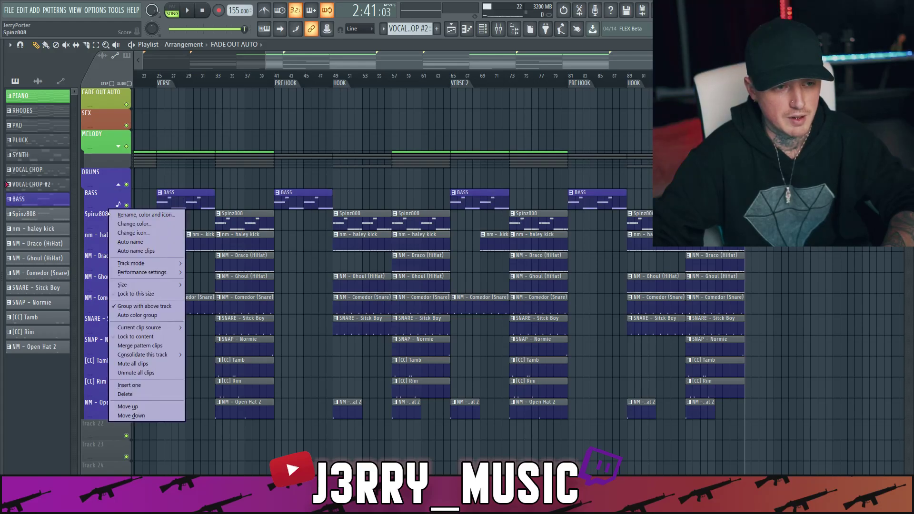
click(135, 251)
right_click(115, 229)
click(138, 270)
right_click(105, 251)
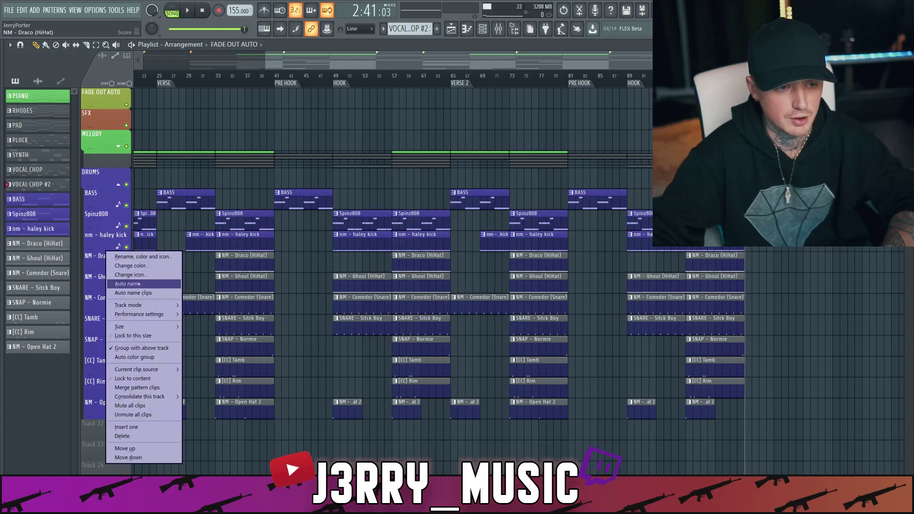
click(138, 291)
right_click(110, 273)
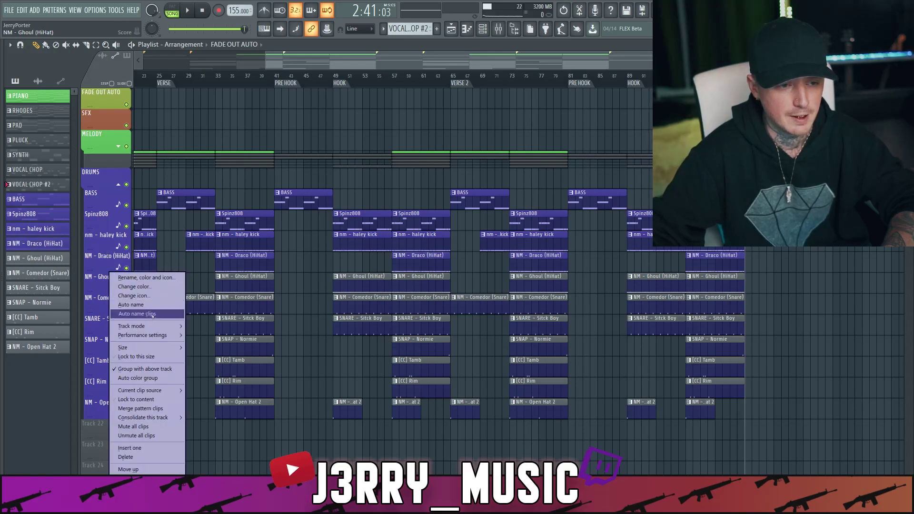
click(141, 314)
right_click(114, 294)
click(134, 334)
right_click(108, 318)
click(135, 336)
right_click(102, 341)
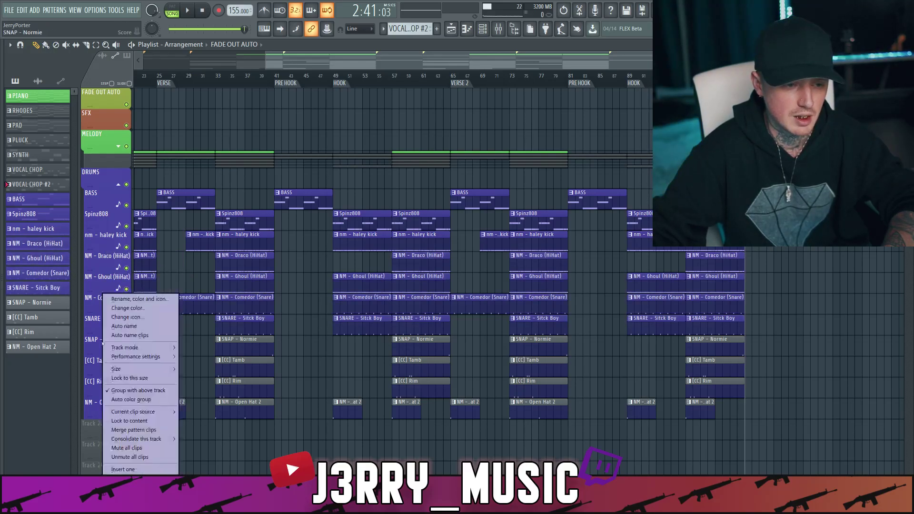
click(138, 336)
right_click(108, 362)
click(138, 335)
right_click(100, 382)
click(136, 335)
right_click(106, 408)
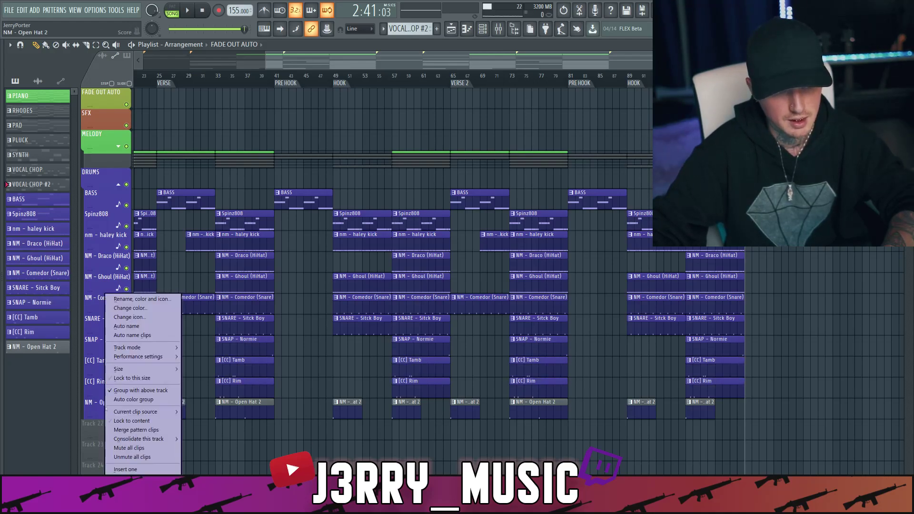
click(138, 335)
click(118, 184)
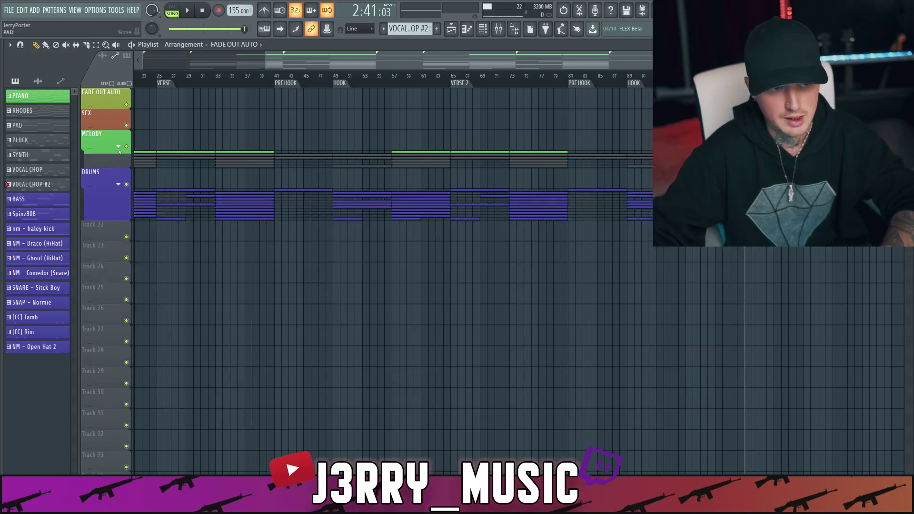
- Expand the MELODY group, auto color it and auto name the clips on its tracks from PIANO to VOCAL CHOP
click(118, 146)
right_click(107, 131)
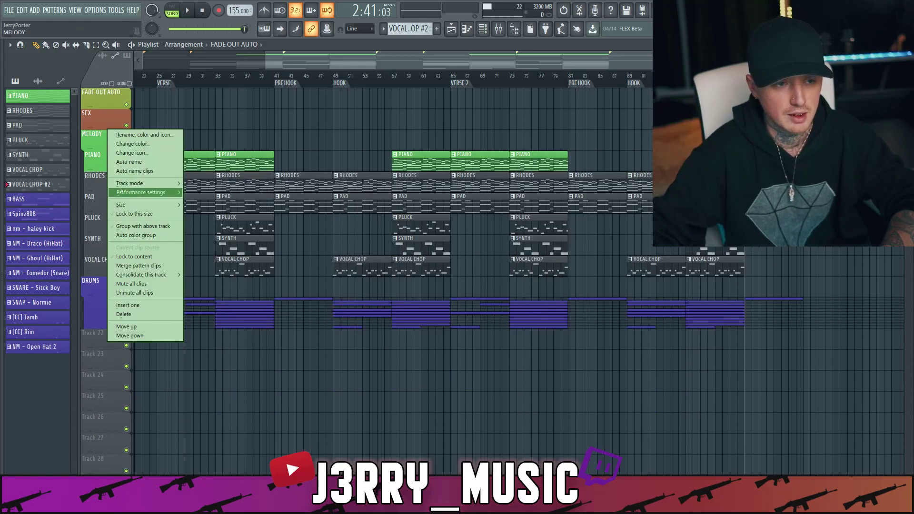
click(129, 236)
right_click(110, 159)
click(134, 190)
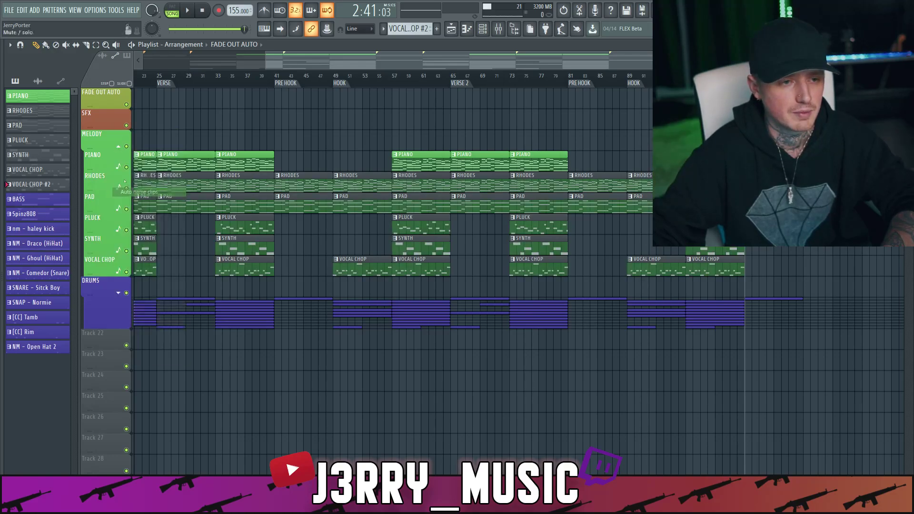
right_click(114, 177)
click(135, 213)
right_click(114, 198)
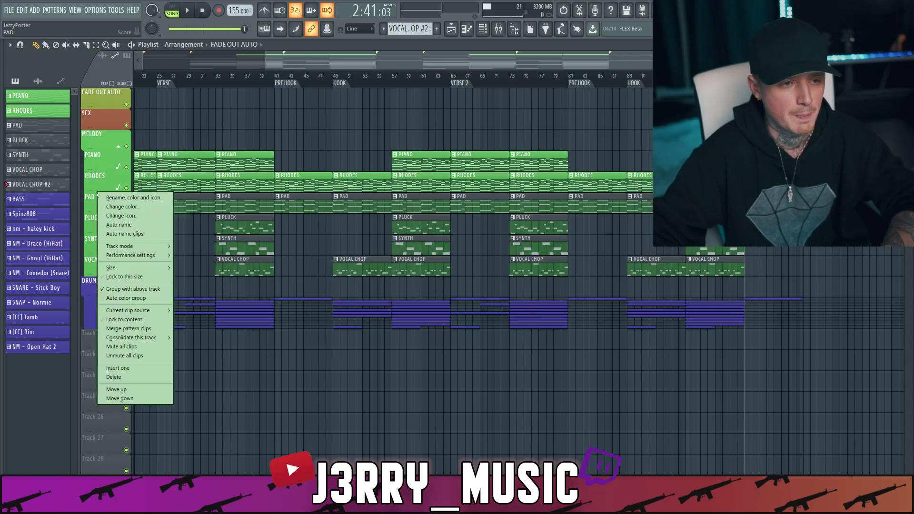
click(135, 233)
right_click(113, 219)
click(135, 255)
right_click(113, 240)
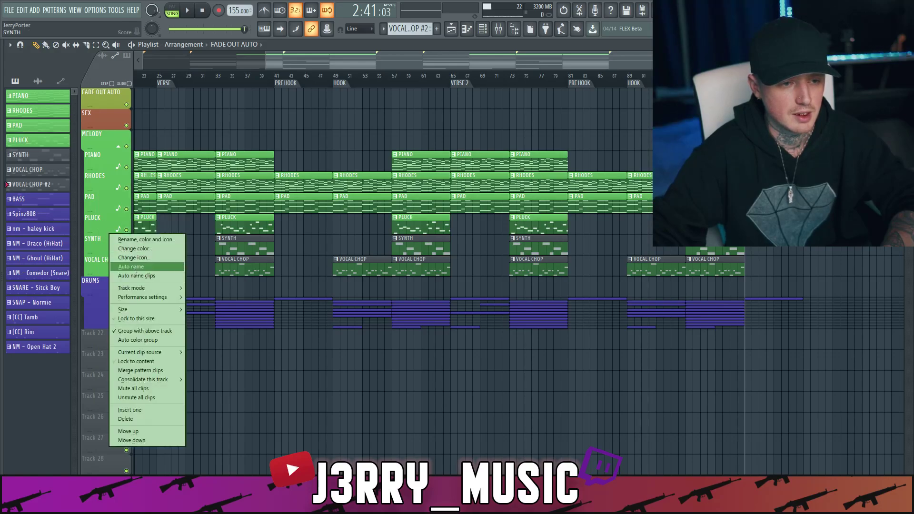
click(135, 275)
right_click(113, 261)
click(135, 297)
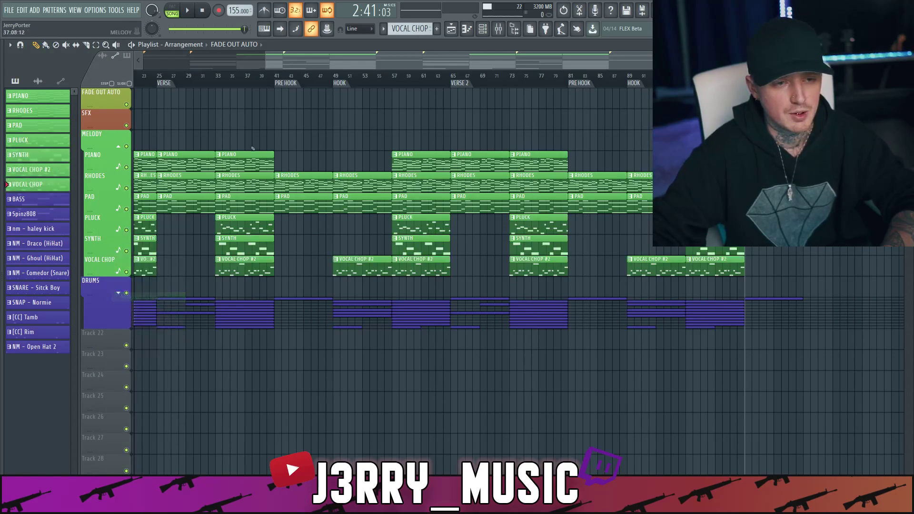
- Expand the DRUMS group, set the playhead to bar 17 and look over the whole arrangement from the intro on
click(118, 292)
scroll(233, 102, left, 5)
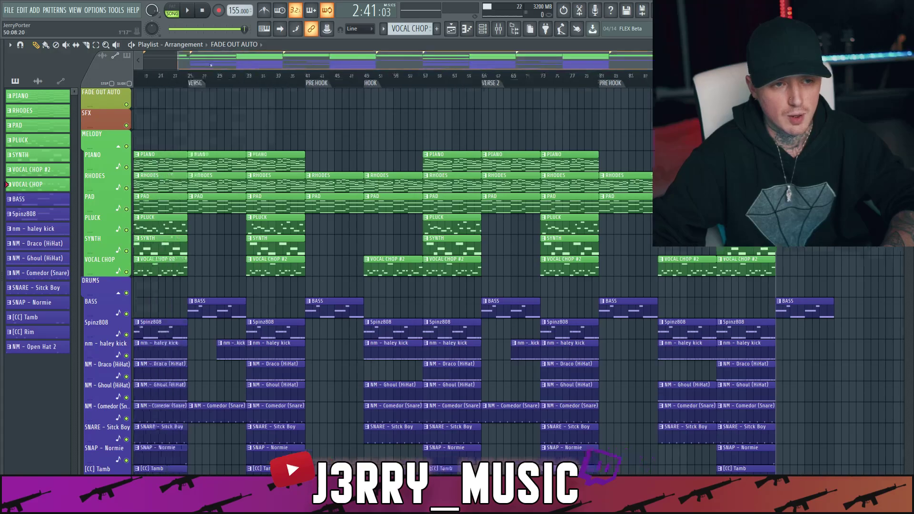
click(251, 84)
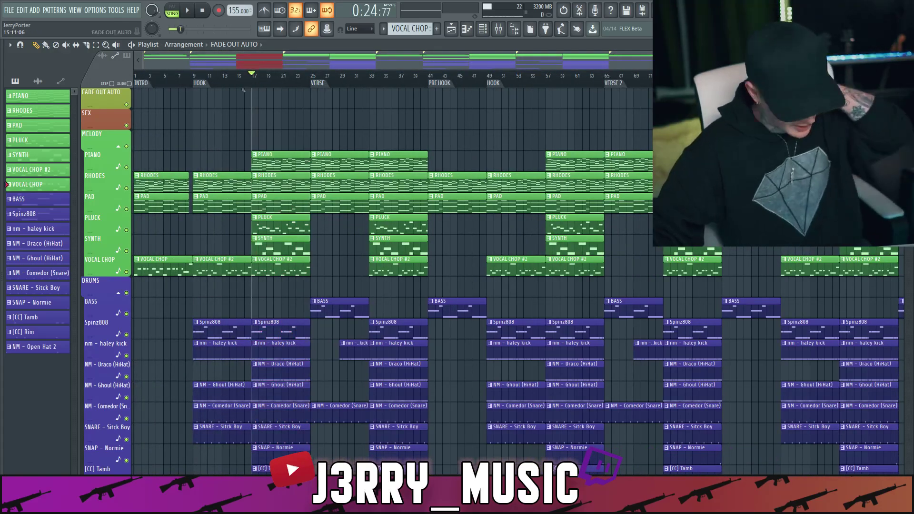
scroll(228, 90, down, 3)
scroll(236, 81, up, 3)
mouse_move(257, 60)
mouse_down()
mouse_move(267, 60)
mouse_move(257, 60)
mouse_up()
scroll(604, 179, down, 2)
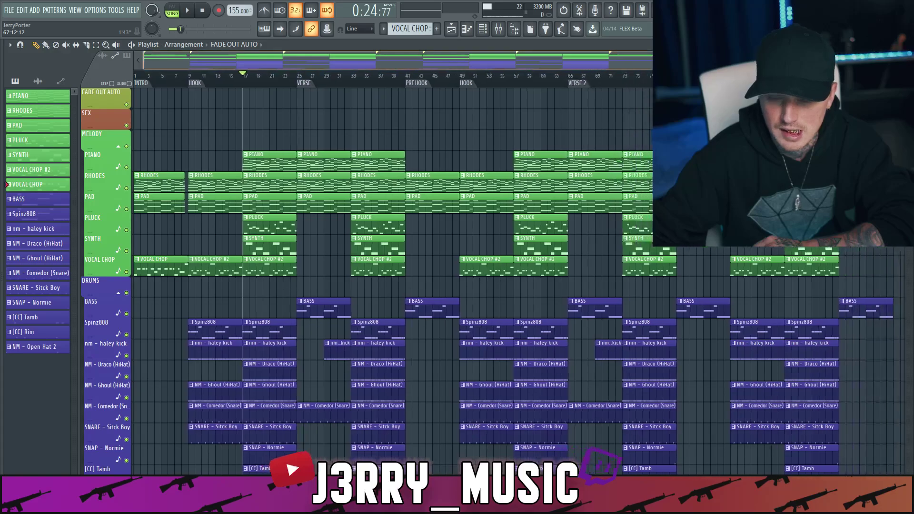
scroll(605, 179, down, 3)
scroll(605, 179, up, 3)
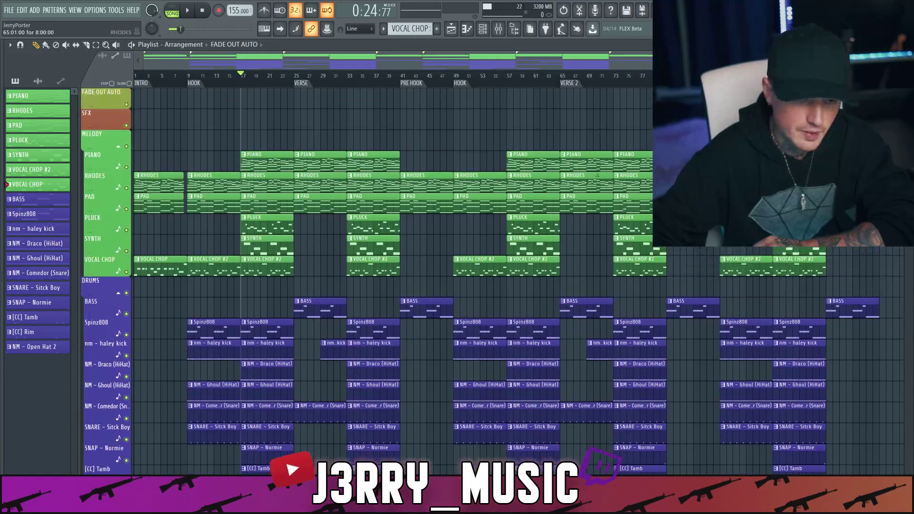
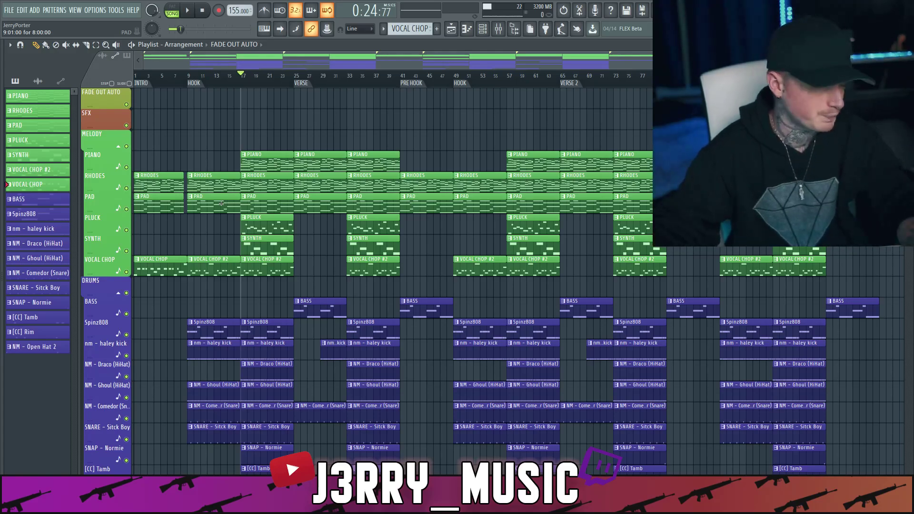
scroll(211, 164, down, 3)
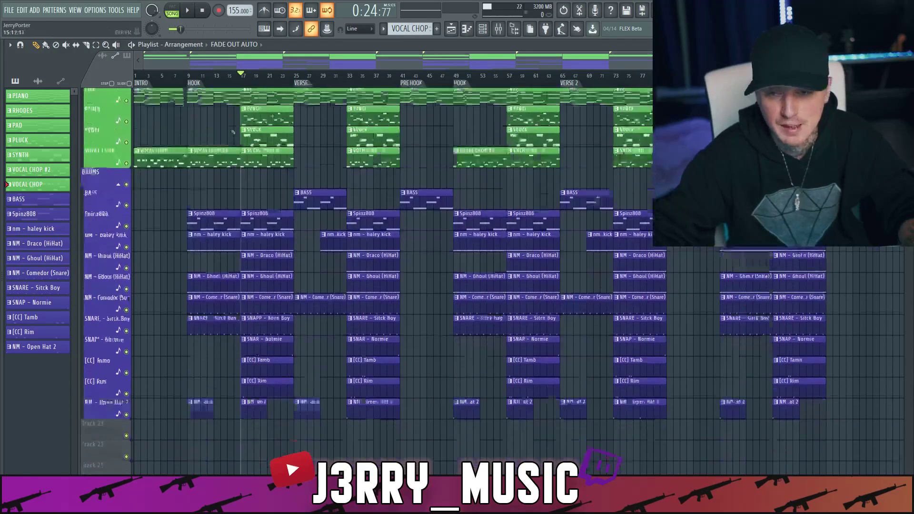
scroll(211, 163, up, 3)
- Select the timeline range from bar 1 to bar 115, deselect the clips and return the playhead to the song start
key(ctrl+a)
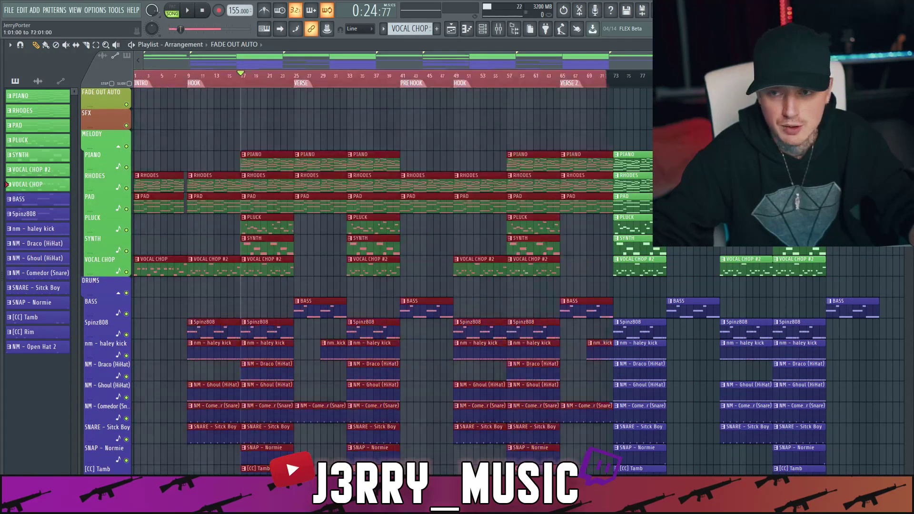
drag(886, 76, 893, 76)
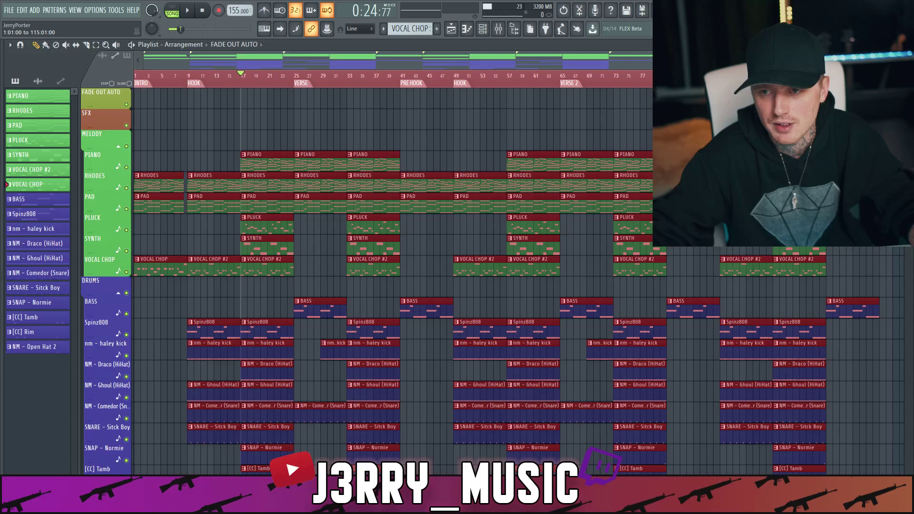
ctrl+click(800, 98)
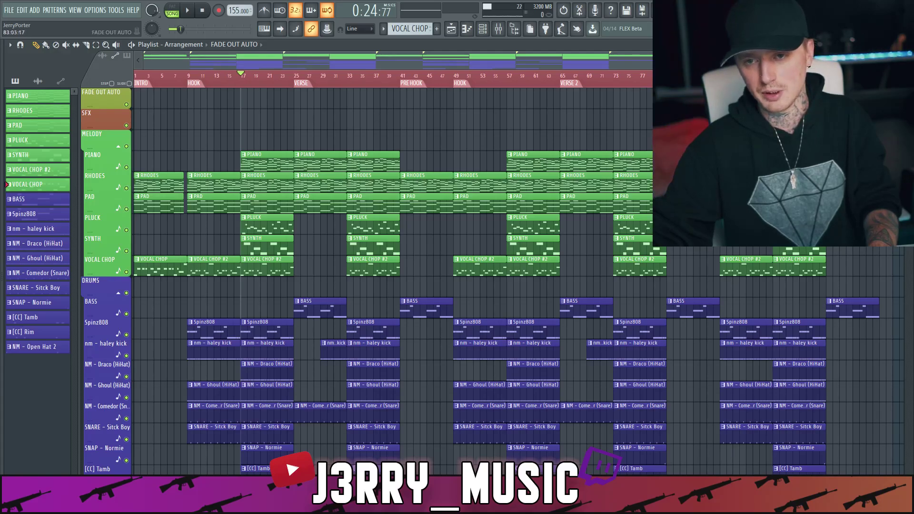
scroll(588, 263, down, 4)
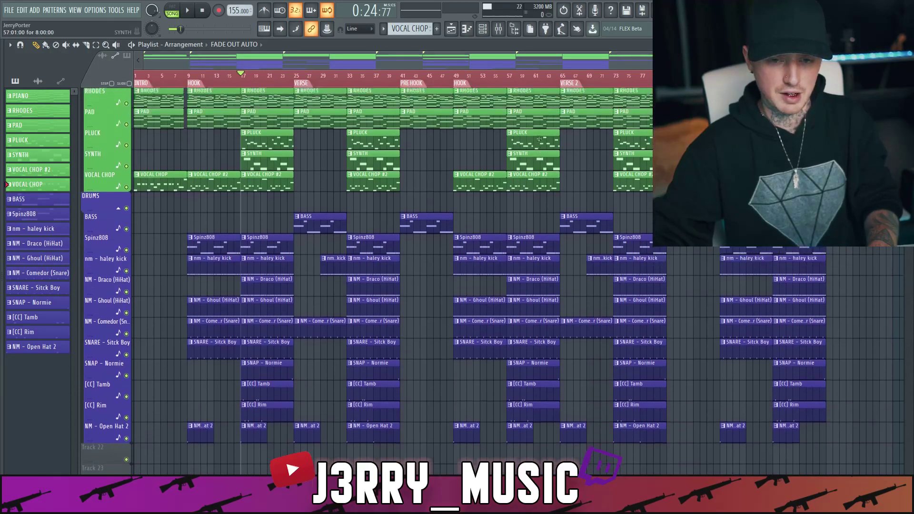
scroll(589, 263, up, 4)
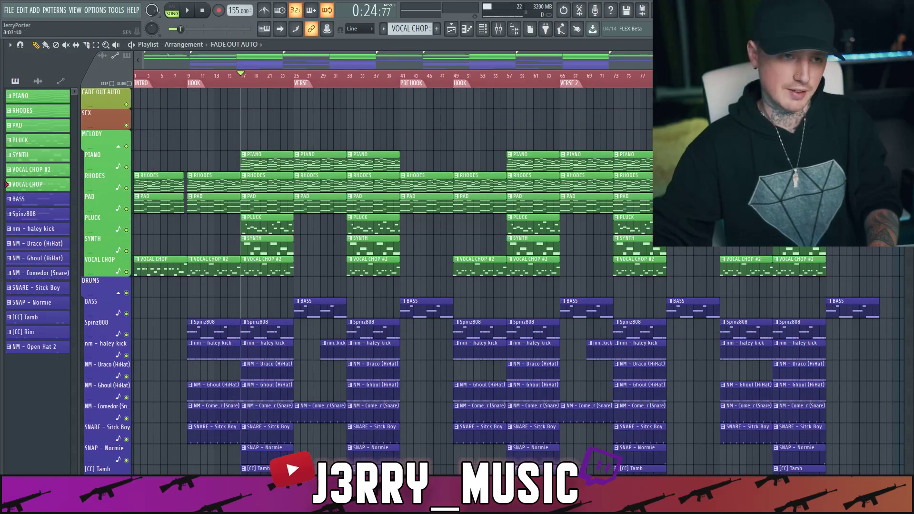
key(space)
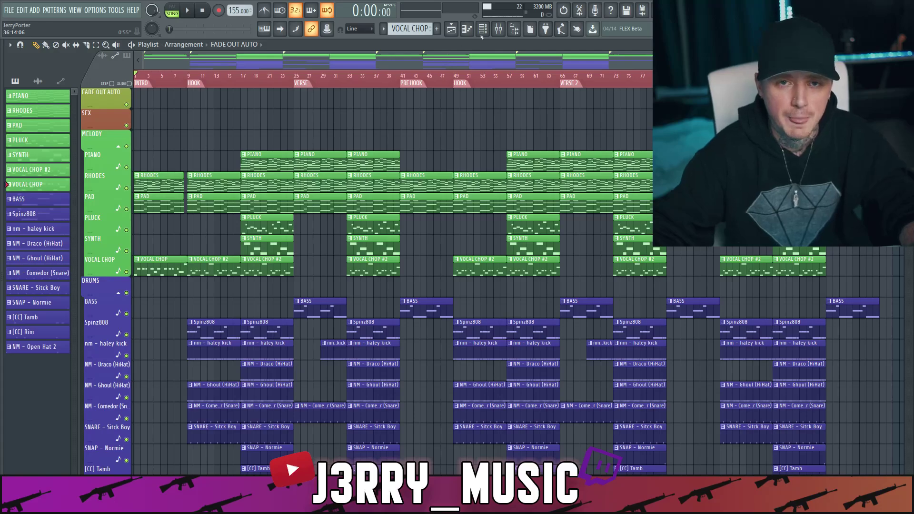
- Examine the effects chain on the MIXBUS mixer track
key(F9)
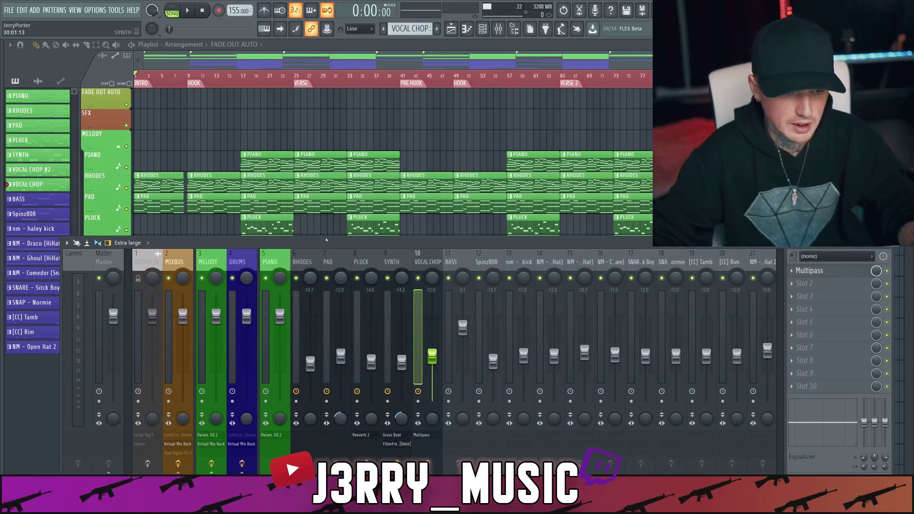
click(177, 267)
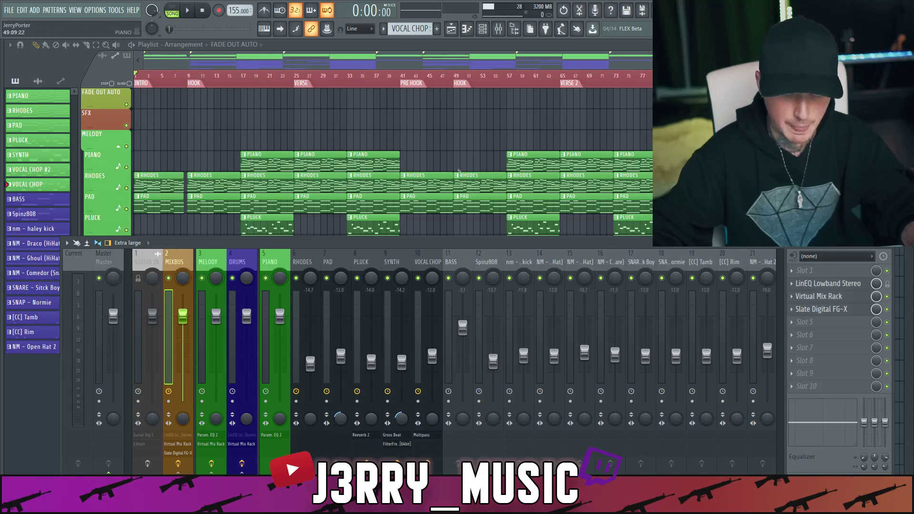
key(F9)
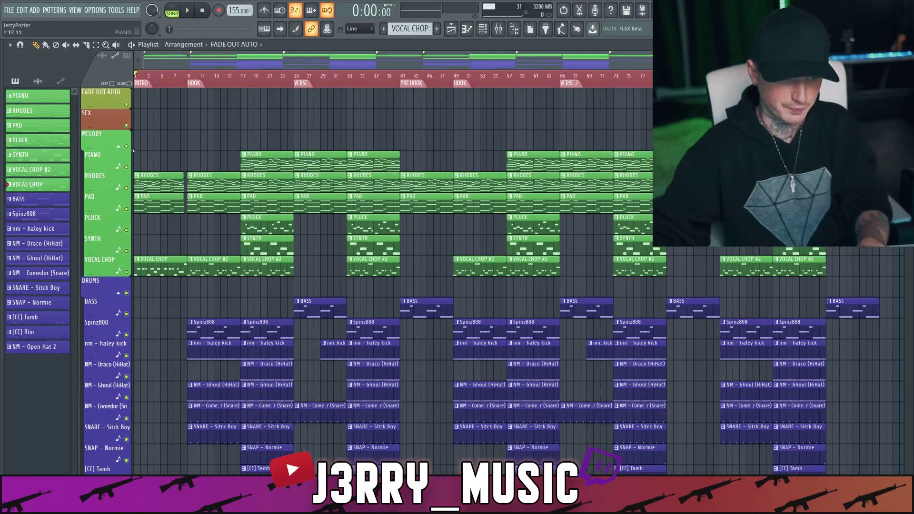
- Collapse the MELODY and DRUMS groups and move the SFX track below DRUMS
click(118, 146)
click(118, 188)
drag(110, 121, 115, 211)
- Look through the drum-kit samples, audition Impact - Glassy and check the available mixer tracks
key(alt+F8)
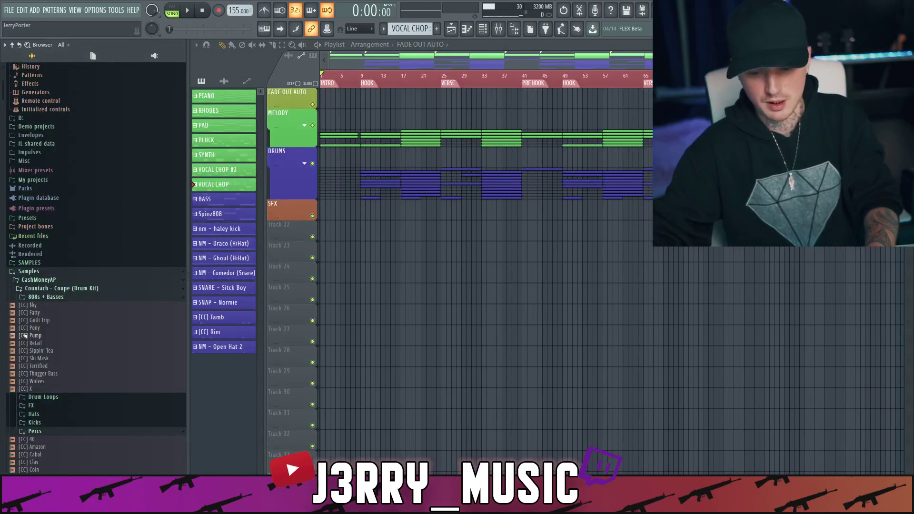
scroll(25, 336, down, 10)
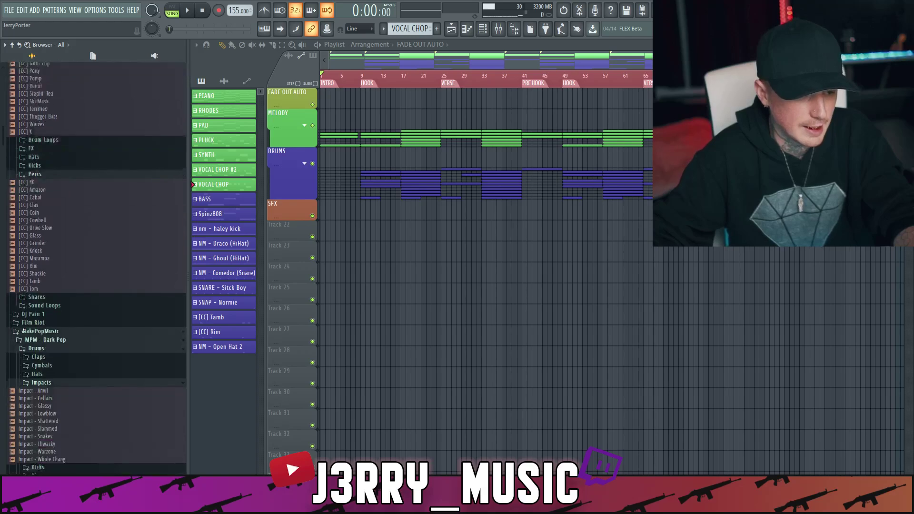
scroll(23, 329, down, 4)
click(39, 298)
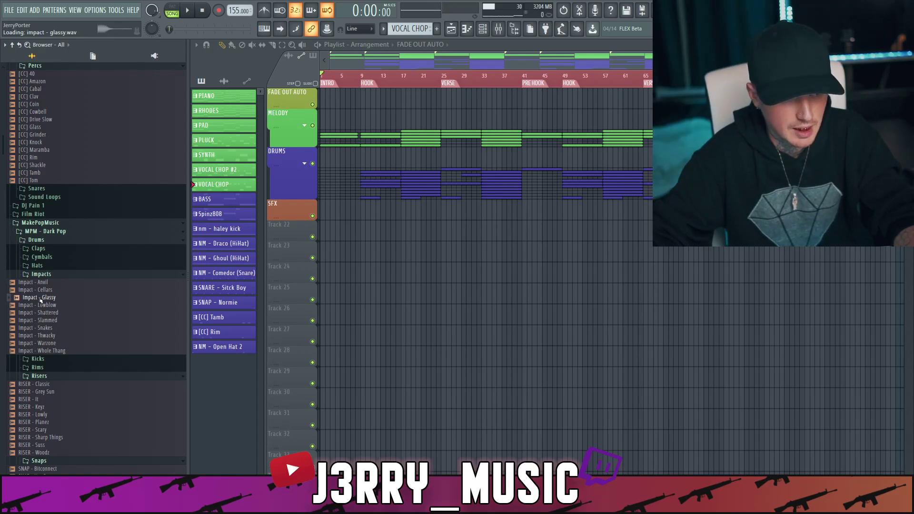
key(alt+F8)
key(F9)
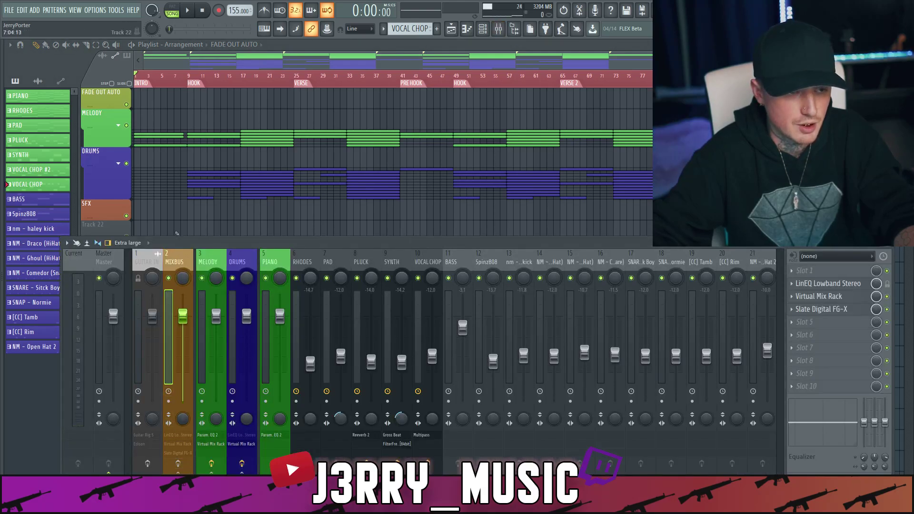
key(F9)
- Add the RISER - Scary sample as a new audio track directly below SFX
key(alt+F8)
scroll(67, 381, down, 2)
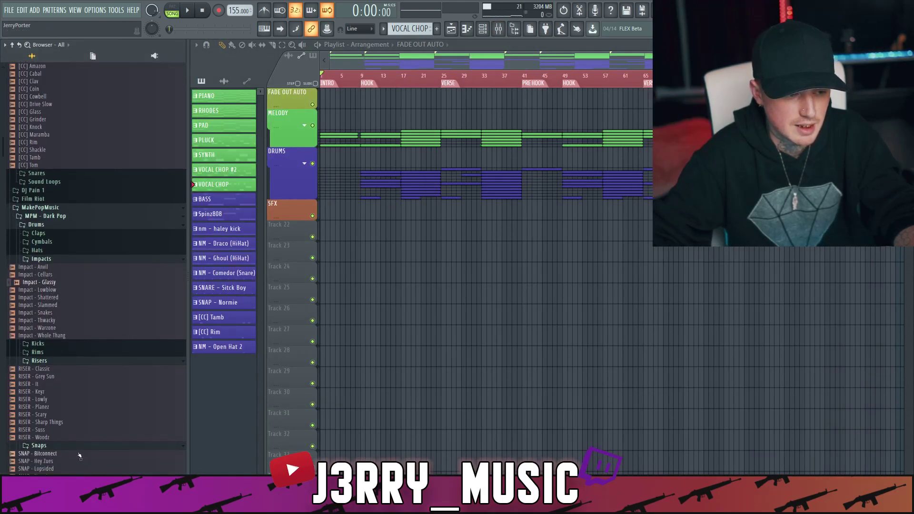
drag(57, 415, 125, 236)
key(Return)
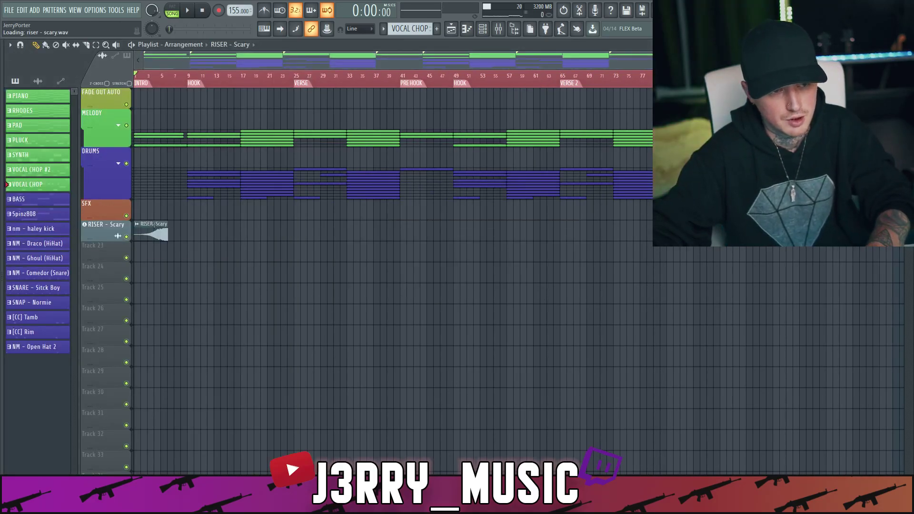
- Rename the RISER - Scary track as RISER, color it orange-brown like SFX, auto name its clip and group it under SFX
double_click(115, 227)
text(RISER)
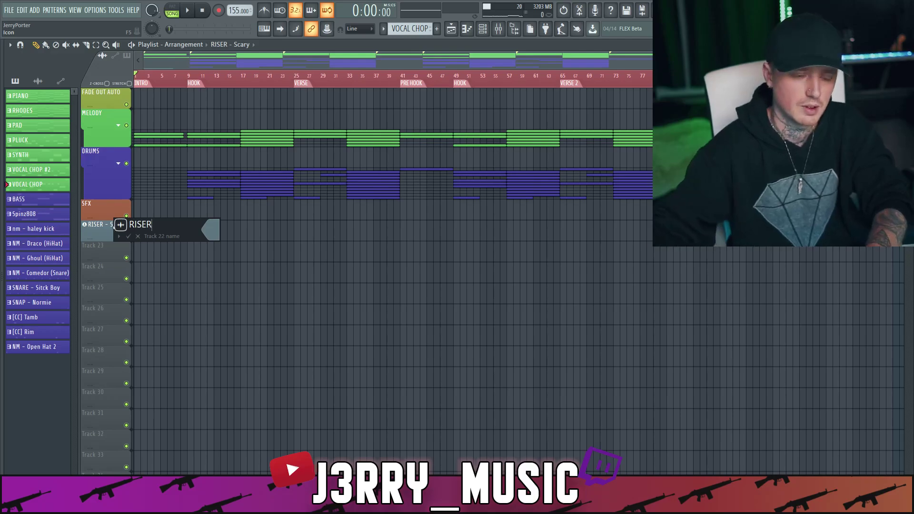
click(216, 237)
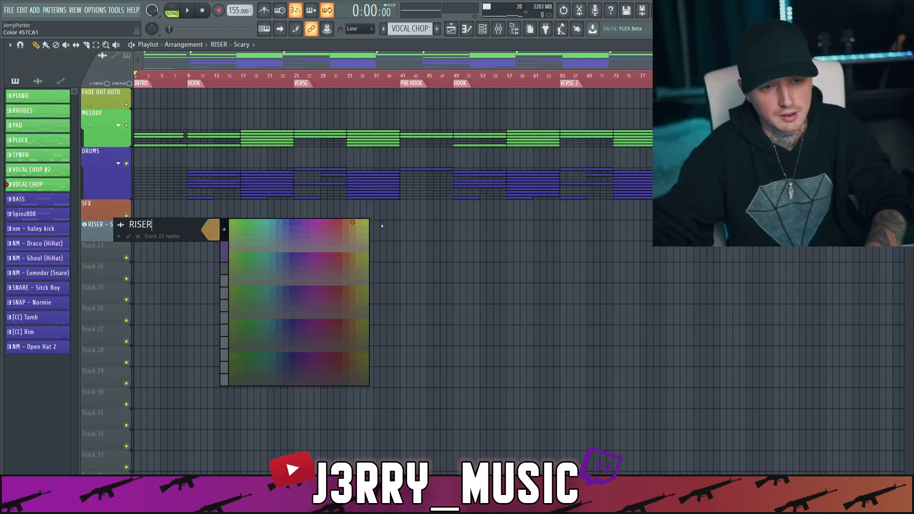
click(346, 222)
key(Return)
right_click(107, 223)
click(137, 261)
- Add the Impact - Glassy sample as a new audio track below RISER
key(alt+F8)
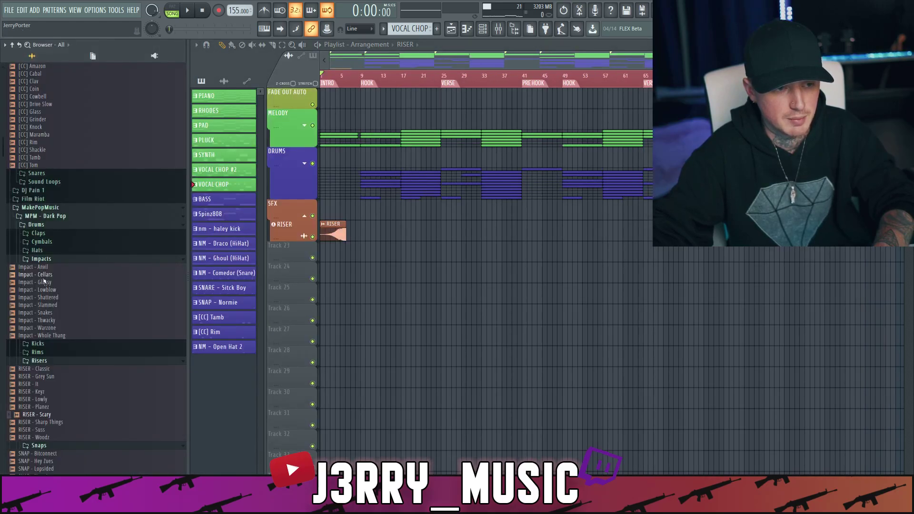
drag(50, 285, 111, 252)
key(Return)
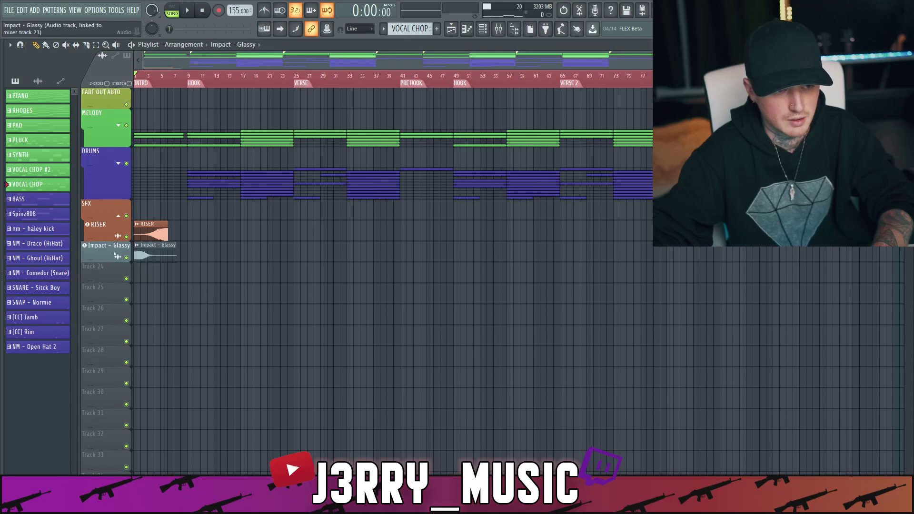
- Rename the Impact - Glassy track as IMPACT, give it the SFX orange-brown color and auto name its clip
key(F2)
text(IMPACT)
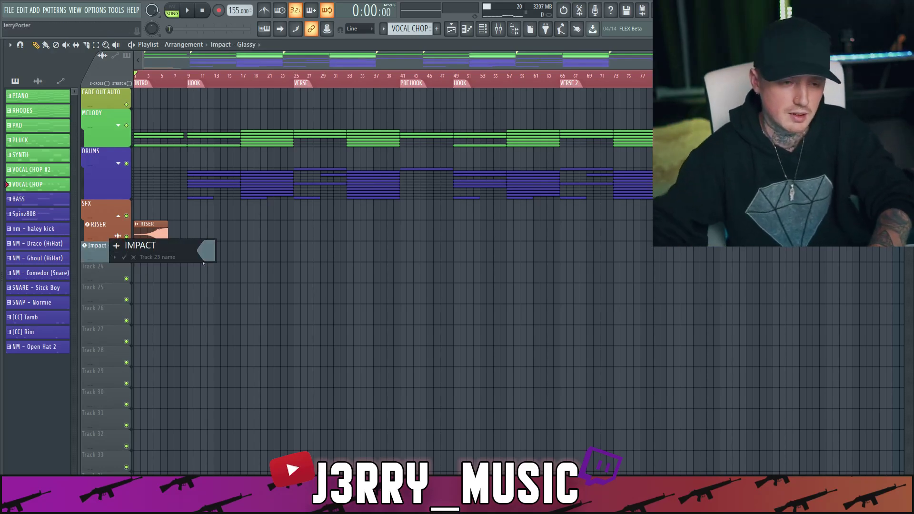
click(205, 258)
click(226, 291)
key(Return)
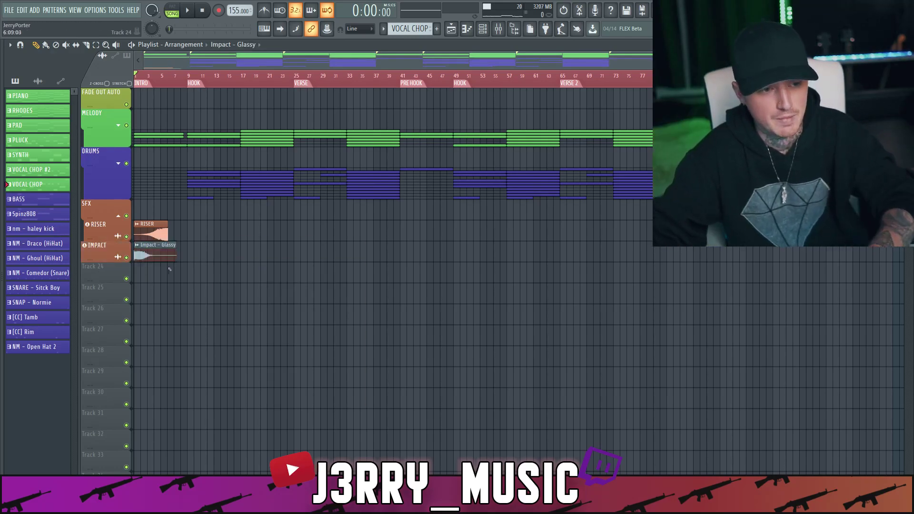
right_click(99, 257)
click(143, 274)
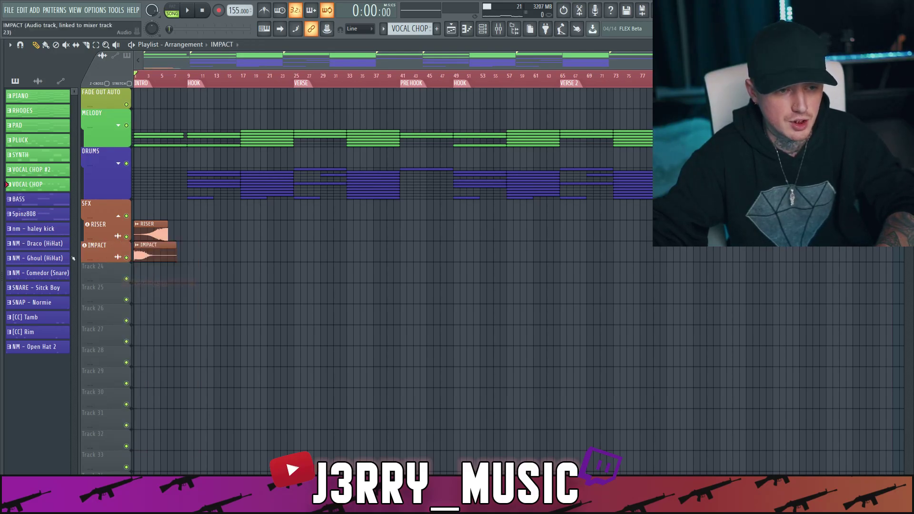
- Find the MdL Transition Effect 1 sample and add it as a new audio track below IMPACT
key(alt+F8)
scroll(8, 295, up, 10)
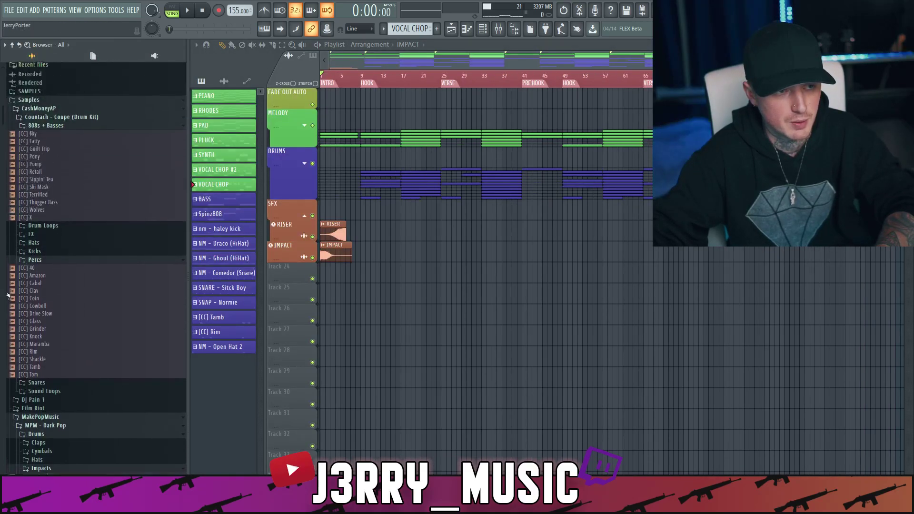
scroll(8, 295, down, 20)
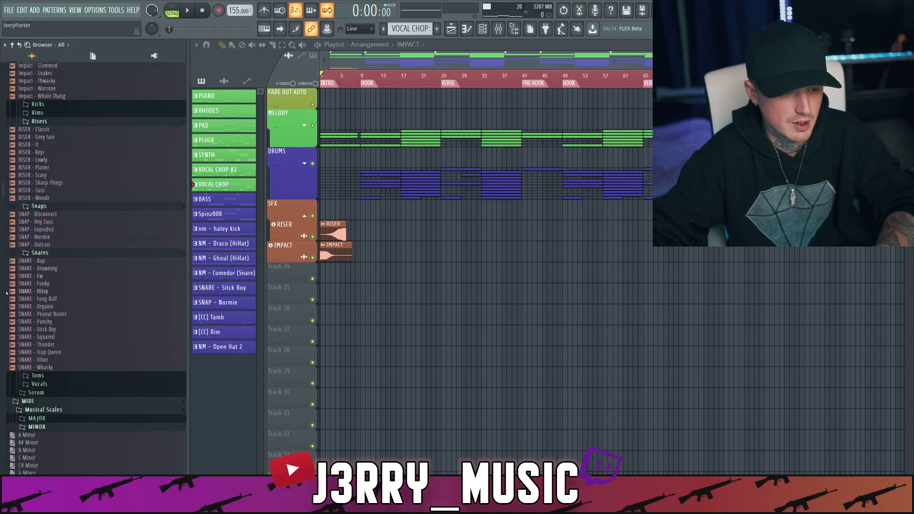
scroll(7, 293, down, 20)
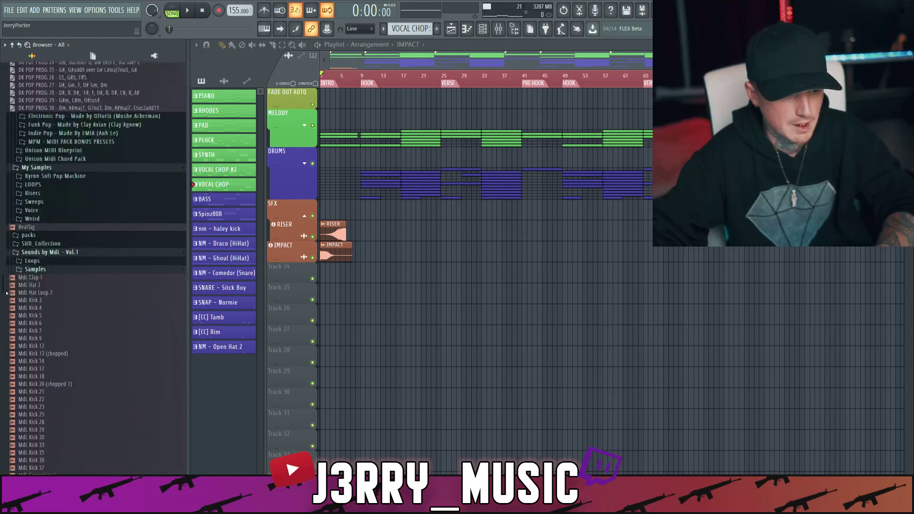
scroll(7, 293, down, 6)
drag(27, 360, 101, 273)
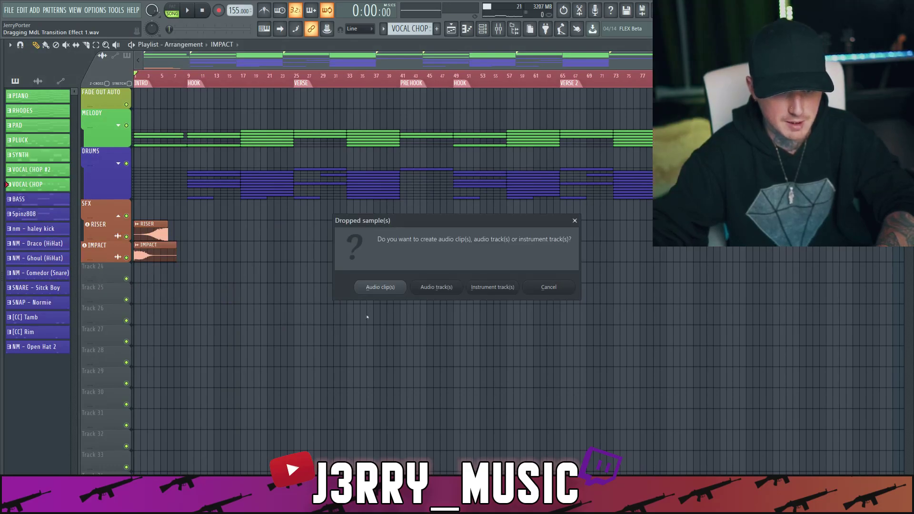
click(441, 285)
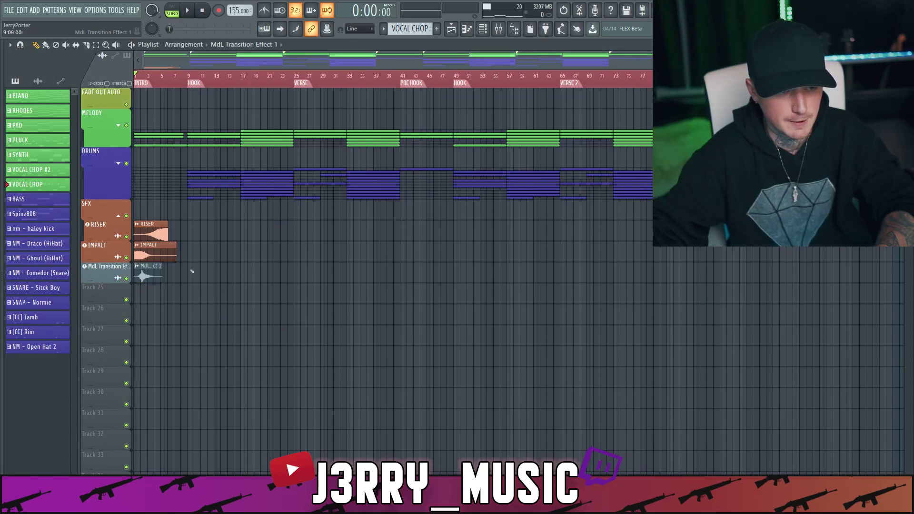
- Rename the MdL Transition Effect 1 track as TRANSITION, give it the SFX orange-brown color and auto name its clip
double_click(102, 270)
text(TRANSITION)
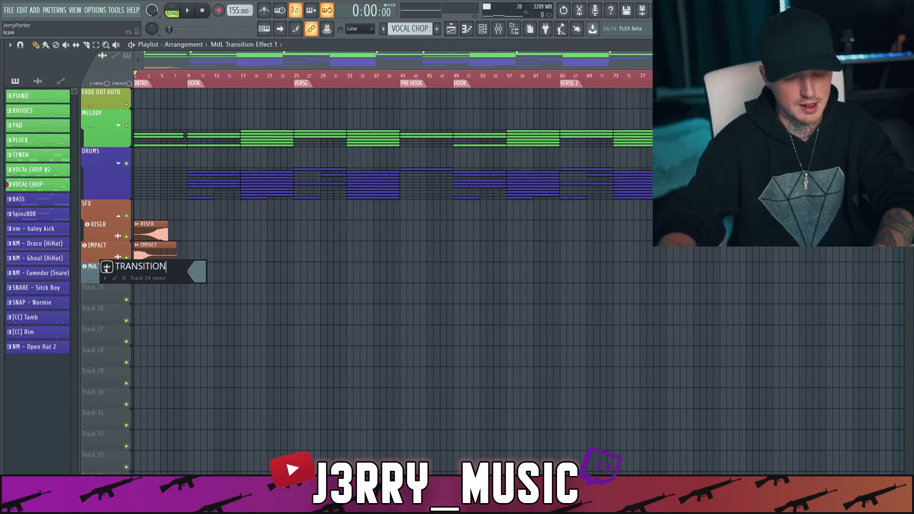
click(196, 271)
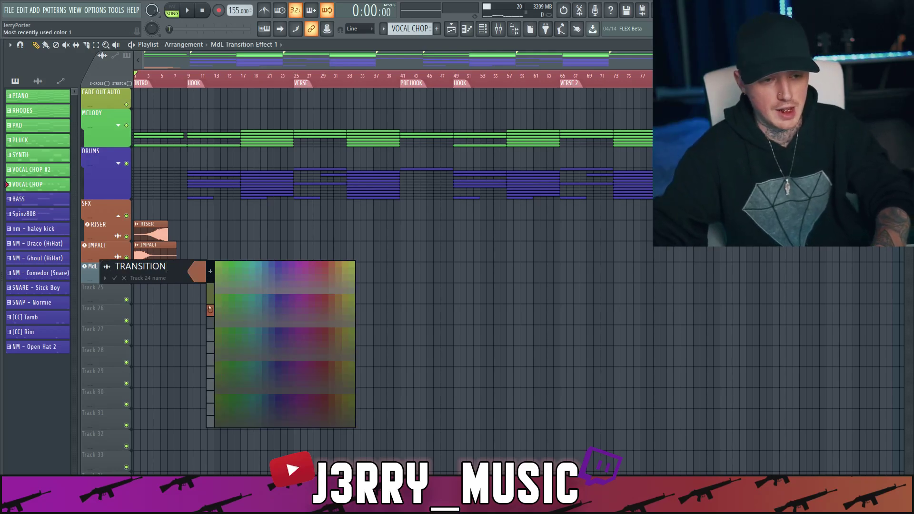
click(210, 310)
key(Return)
right_click(107, 263)
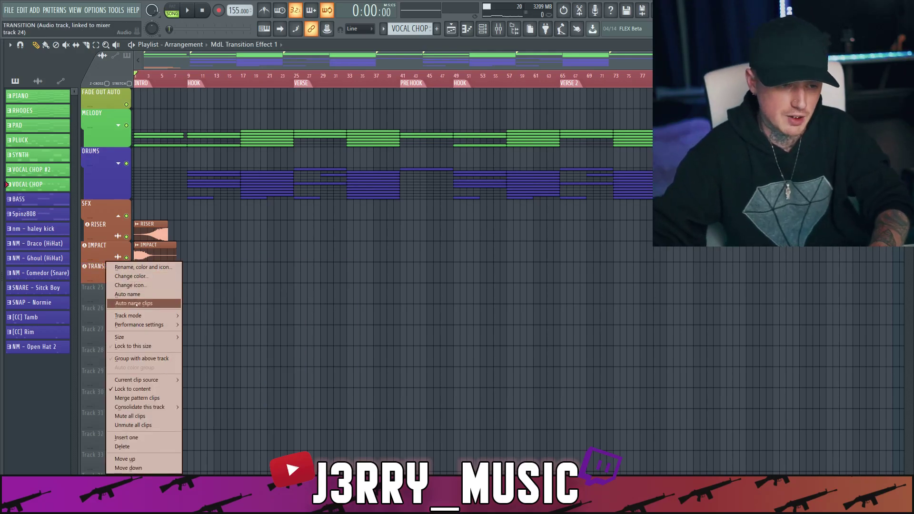
click(137, 304)
- Move the TRANSITION clip so its peak lands on the HOOK marker at bar 9, and slice it there
drag(143, 277, 190, 281)
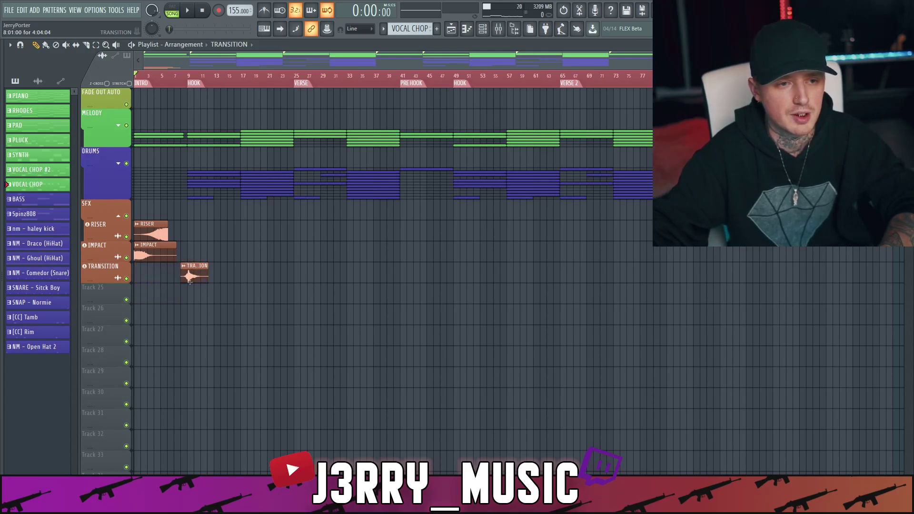
scroll(338, 317, up, 3)
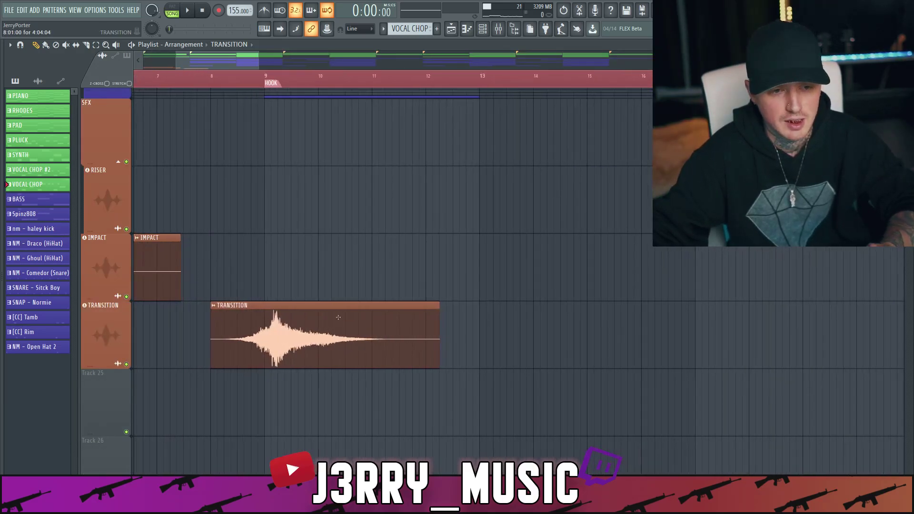
drag(327, 323, 319, 318)
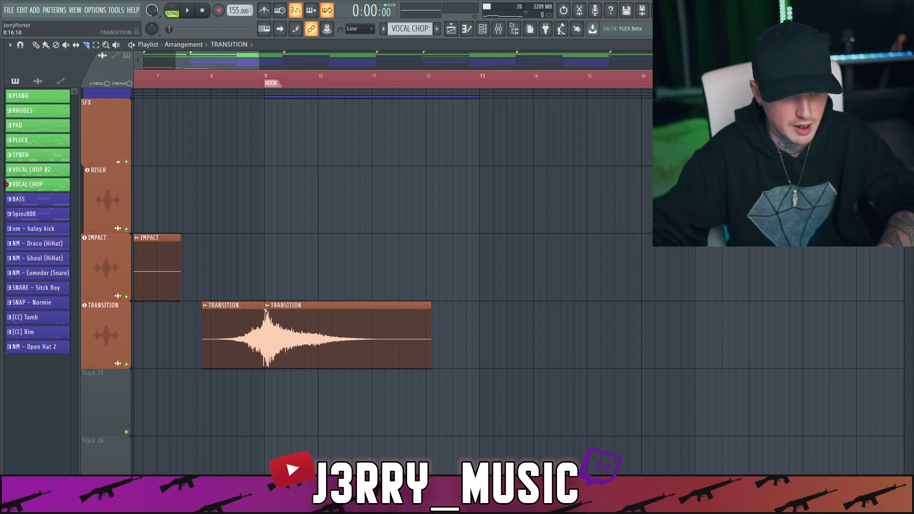
- Move the RISER clip to end where the melody cuts out before the HOOK, and start the IMPACT clip at bar 9
drag(244, 63, 212, 63)
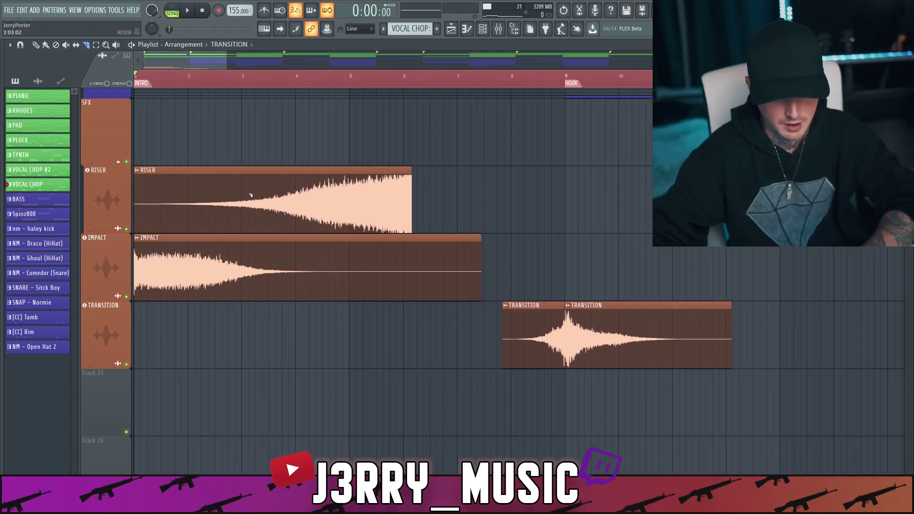
drag(250, 194, 382, 199)
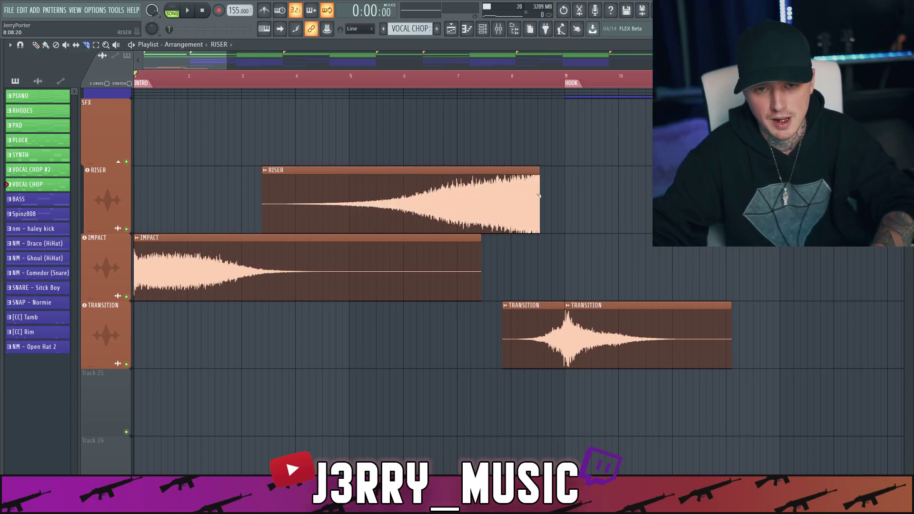
drag(530, 187, 527, 186)
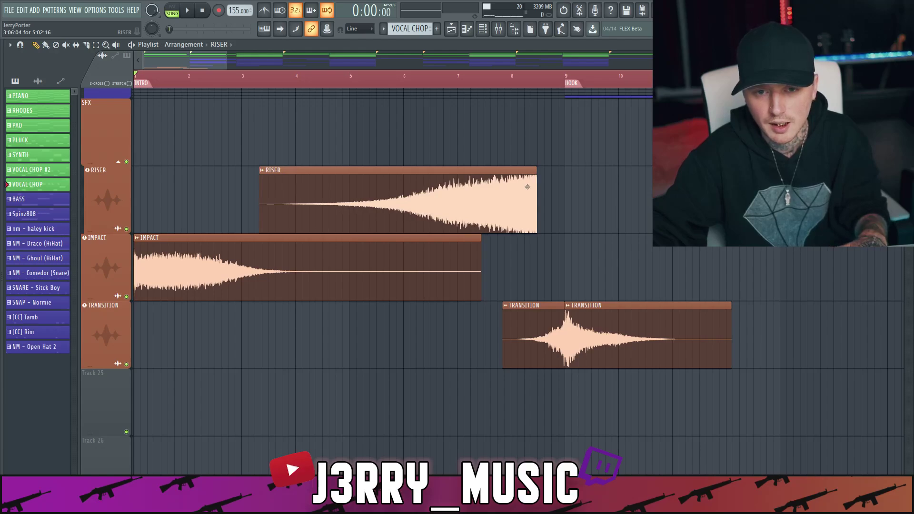
scroll(528, 157, up, 4)
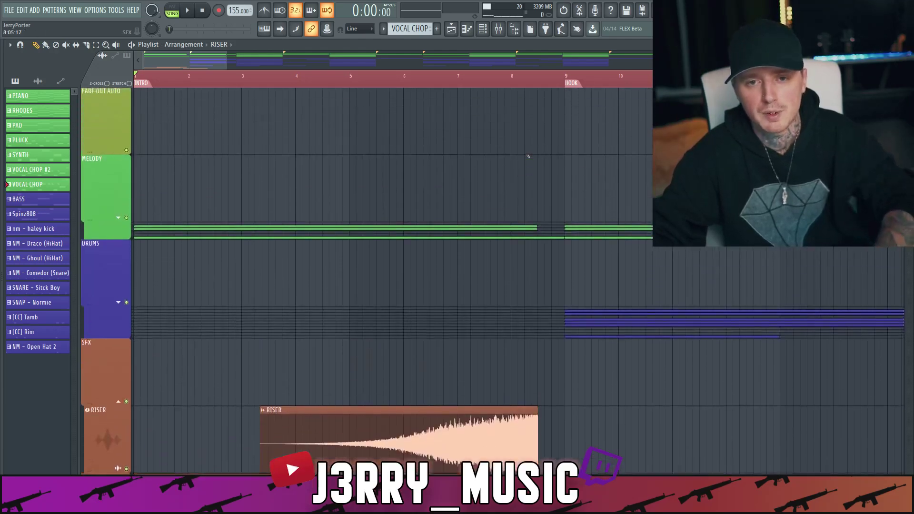
scroll(528, 157, down, 3)
drag(286, 308, 682, 288)
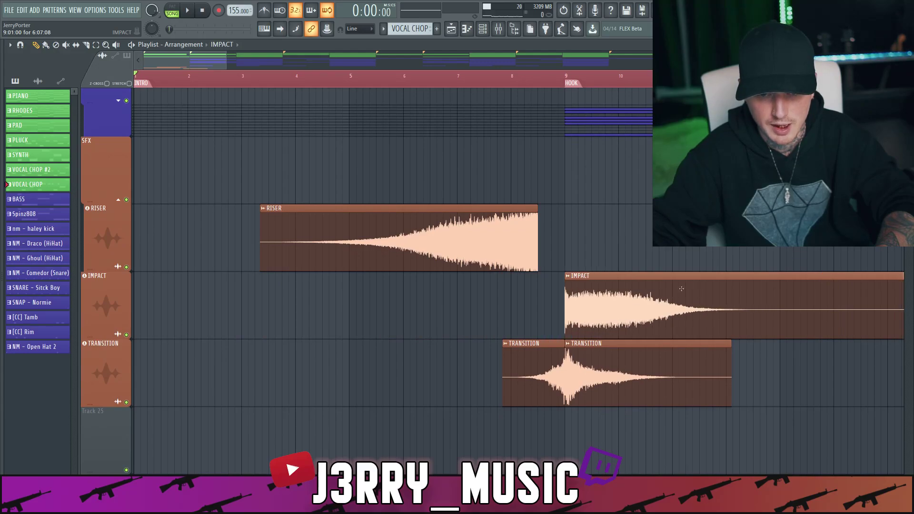
- Lower the RISER sample's channel volume to 33%
double_click(381, 224)
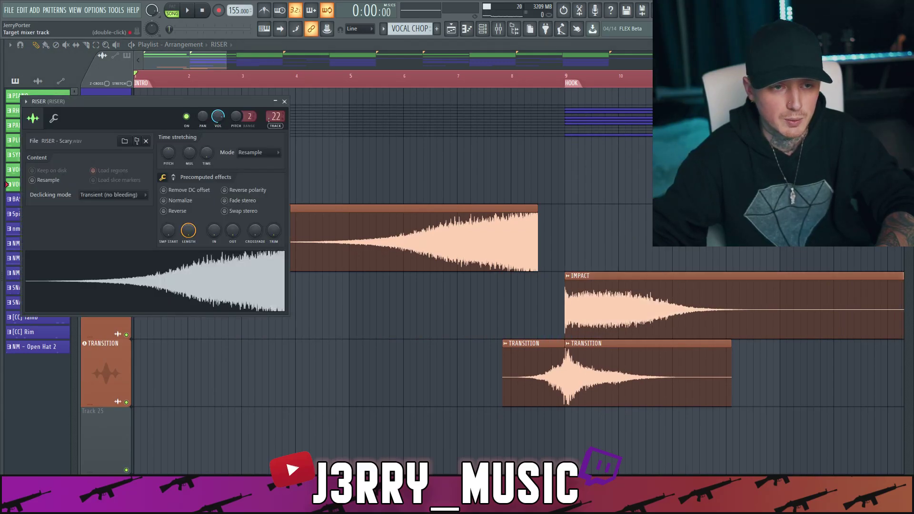
right_click(208, 119)
click(218, 123)
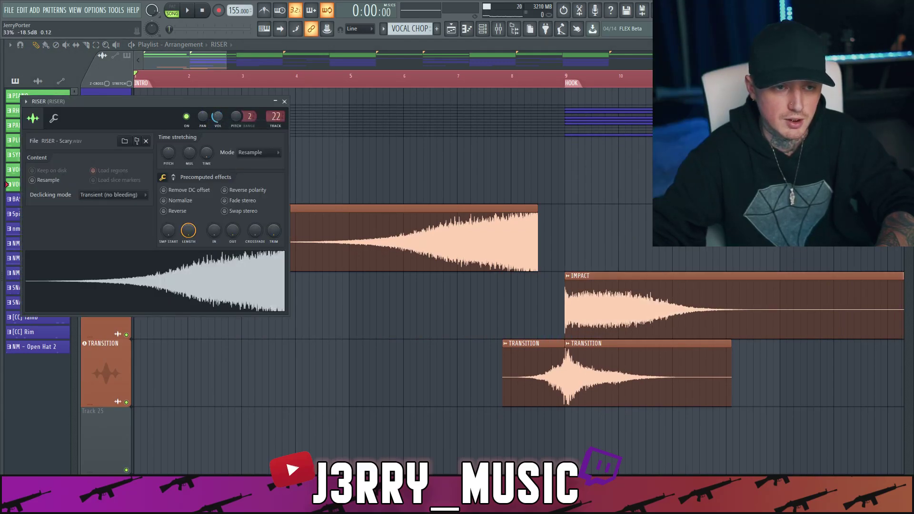
- Check the channel settings of the IMPACT and TRANSITION samples and play the build-up into the HOOK from about bar 5
double_click(613, 274)
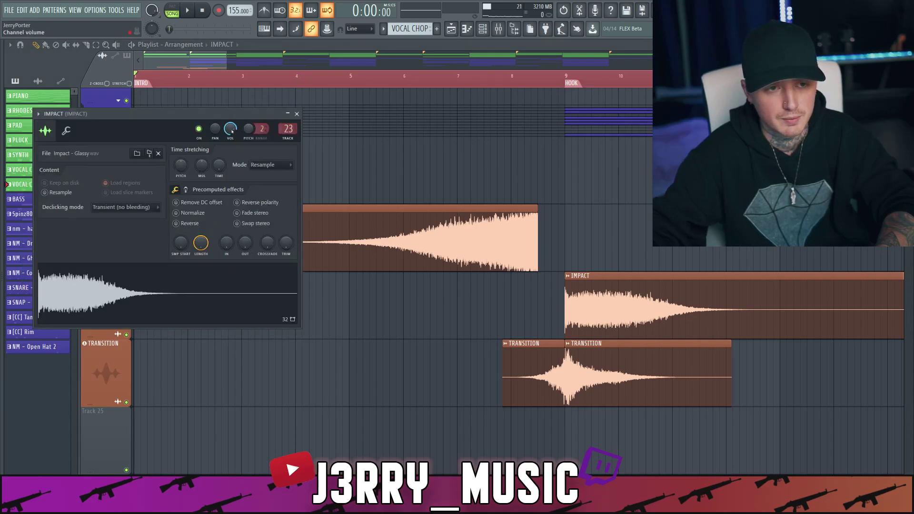
double_click(515, 404)
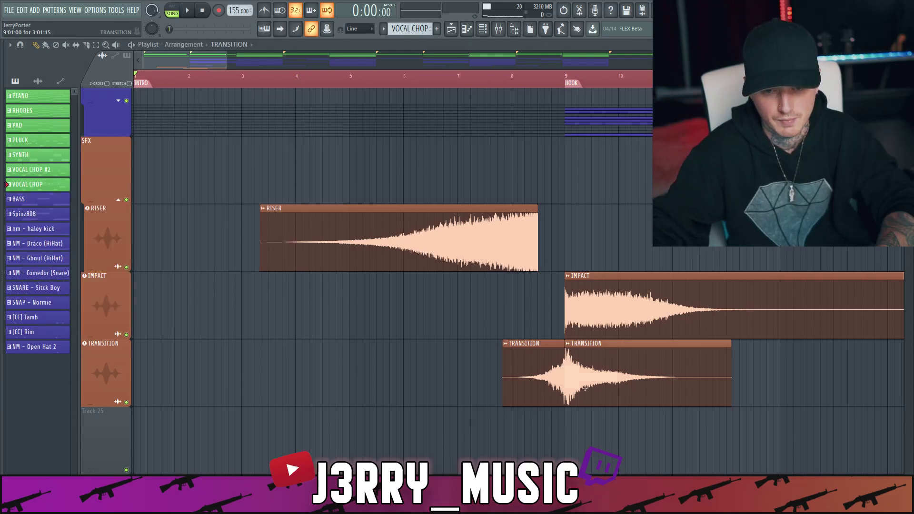
key(space)
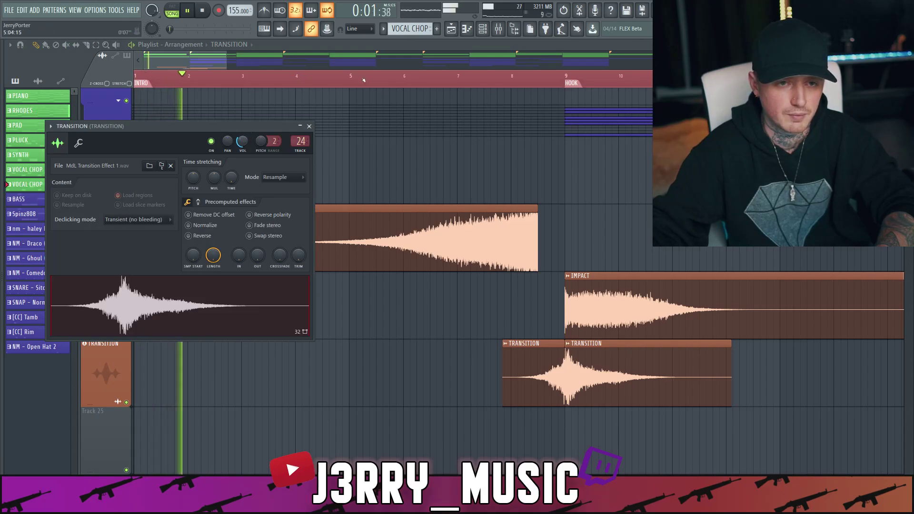
key(Escape)
click(363, 75)
key(space)
key(space)
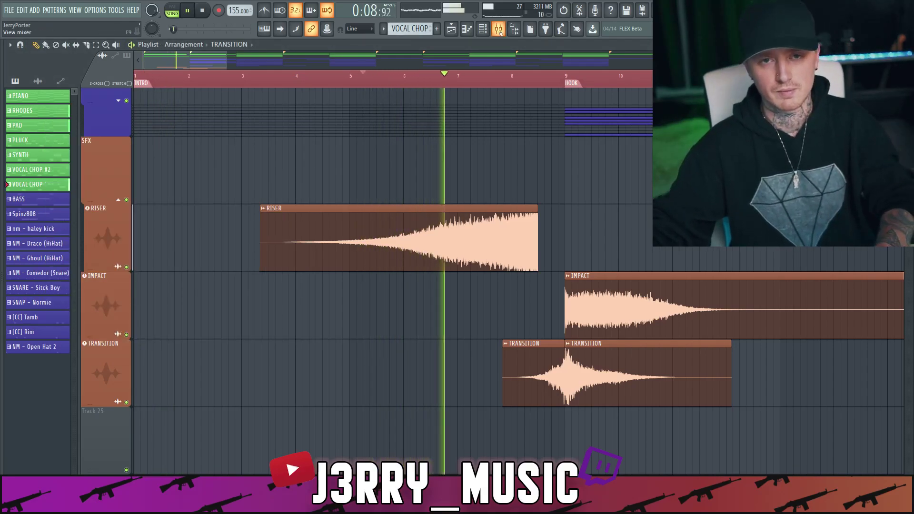
- Lower the RISER mixer fader to about -4.6 dB and bring the TRANSITION fader down slightly
key(F9)
mouse_move(588, 318)
mouse_down()
mouse_move(589, 345)
mouse_move(583, 332)
mouse_up()
drag(644, 315, 643, 321)
key(space)
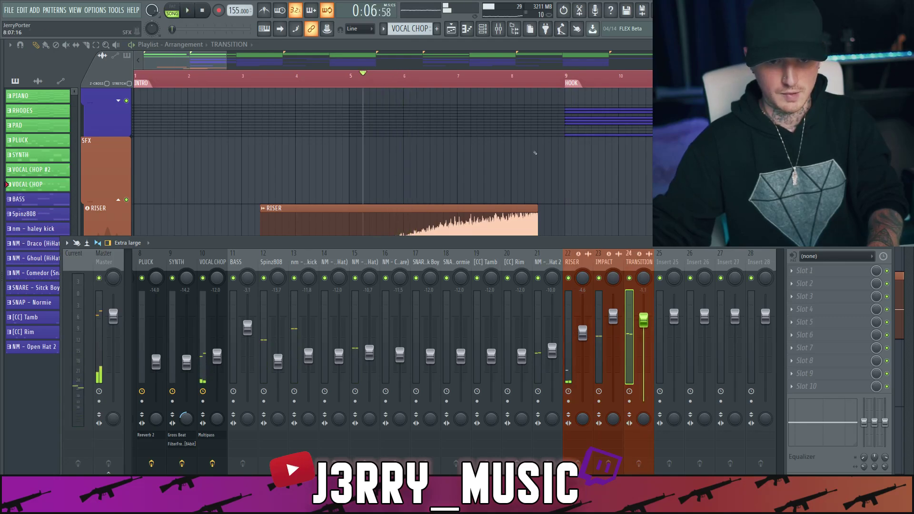
key(F9)
- Replace the IMPACT sample with Impact - Thwacky from the MPM - Dark Pop Impacts folder and auto name the track's clip
scroll(533, 147, down, 2)
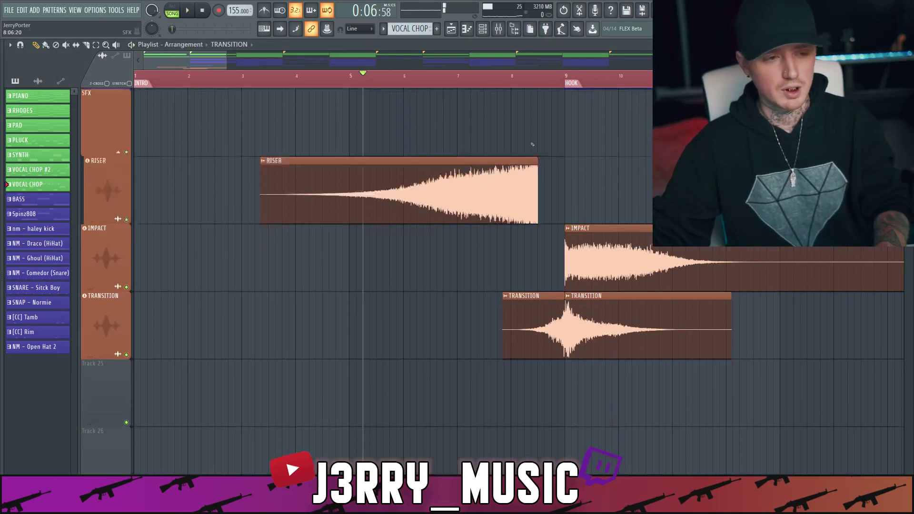
mouse_move(1, 301)
scroll(44, 321, up, 20)
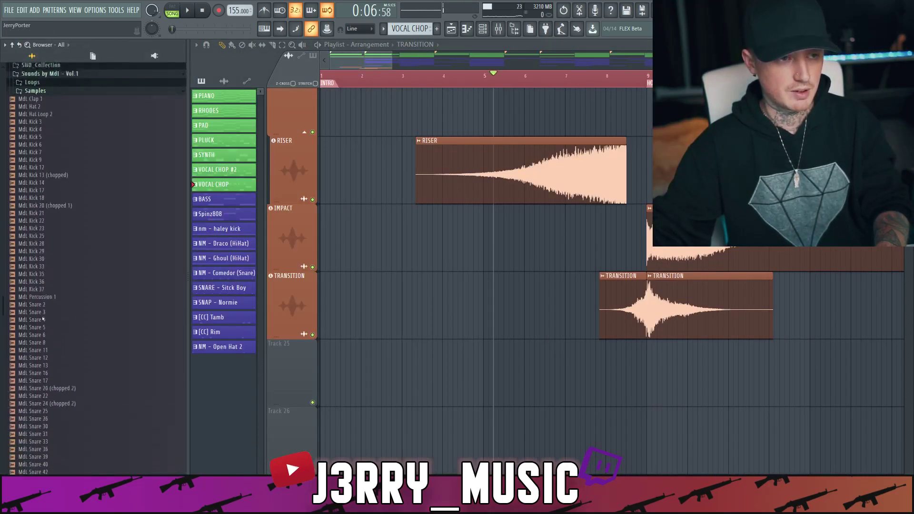
scroll(43, 319, up, 20)
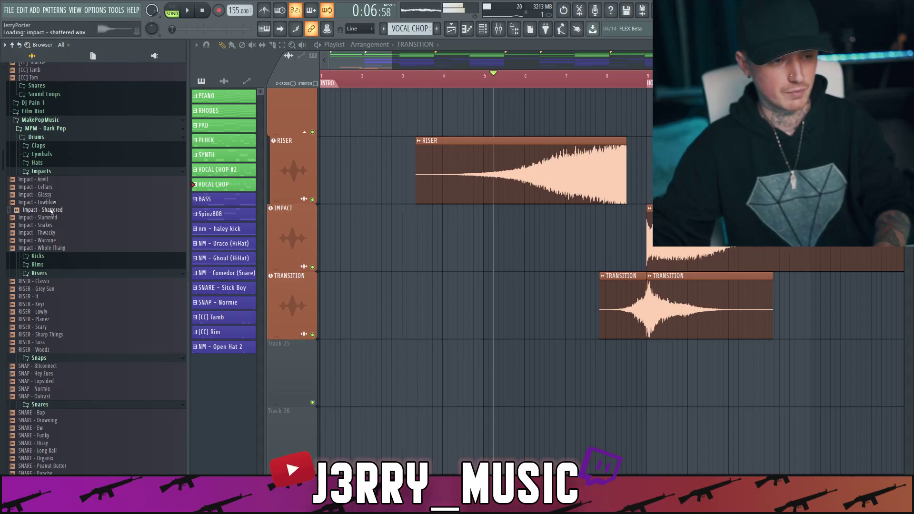
click(49, 225)
drag(52, 233, 563, 223)
double_click(586, 229)
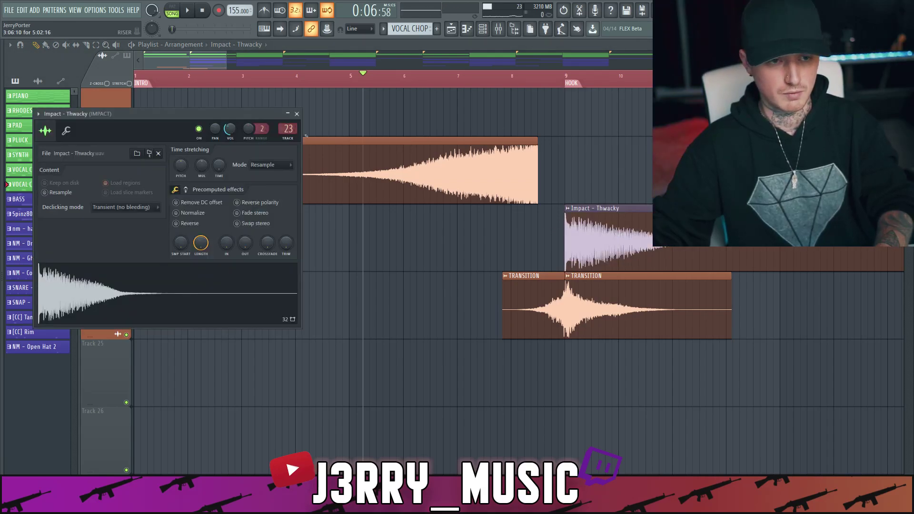
click(297, 114)
right_click(106, 226)
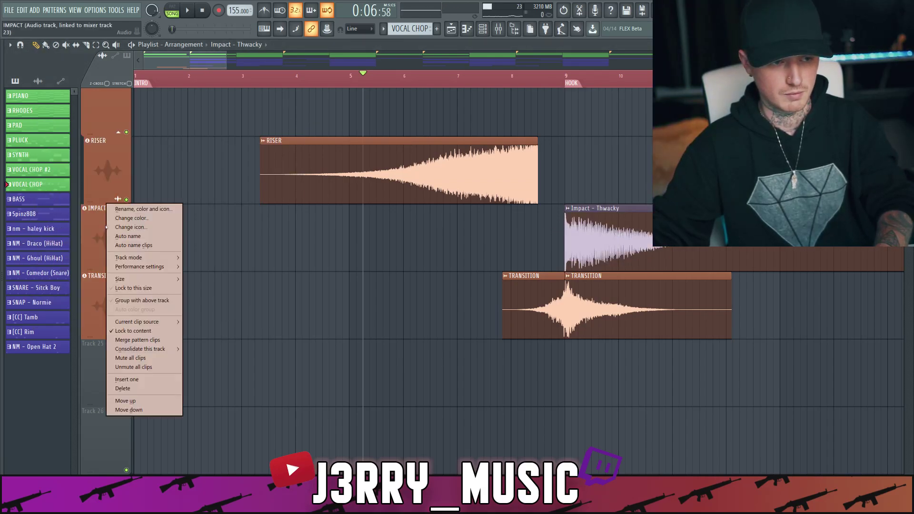
click(130, 246)
- While playing the transition into the HOOK, lower the IMPACT mixer fader to about -8.8 dB and TRANSITION to about -4.1 dB
key(space)
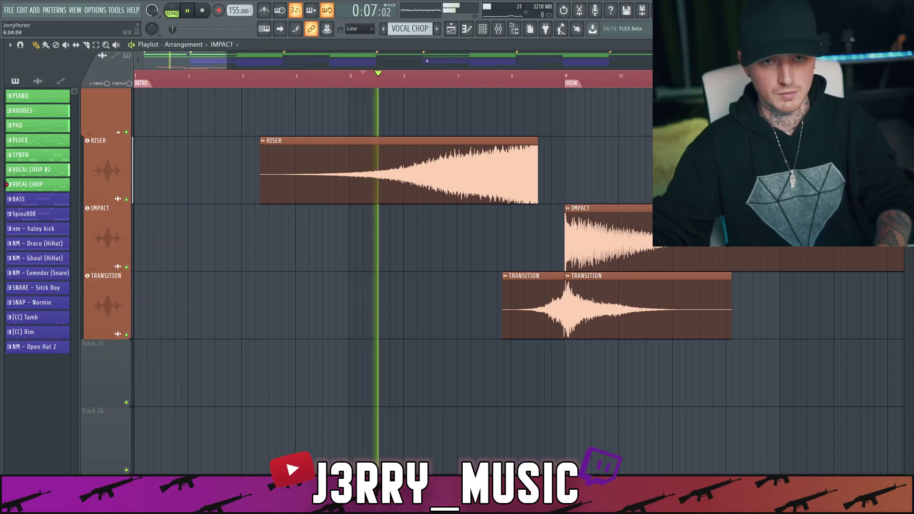
click(499, 29)
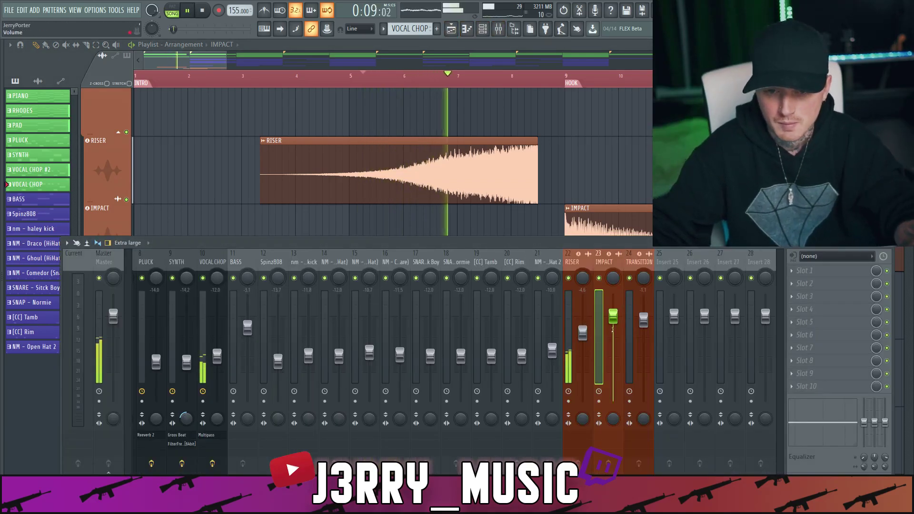
drag(614, 325, 613, 351)
drag(642, 319, 643, 339)
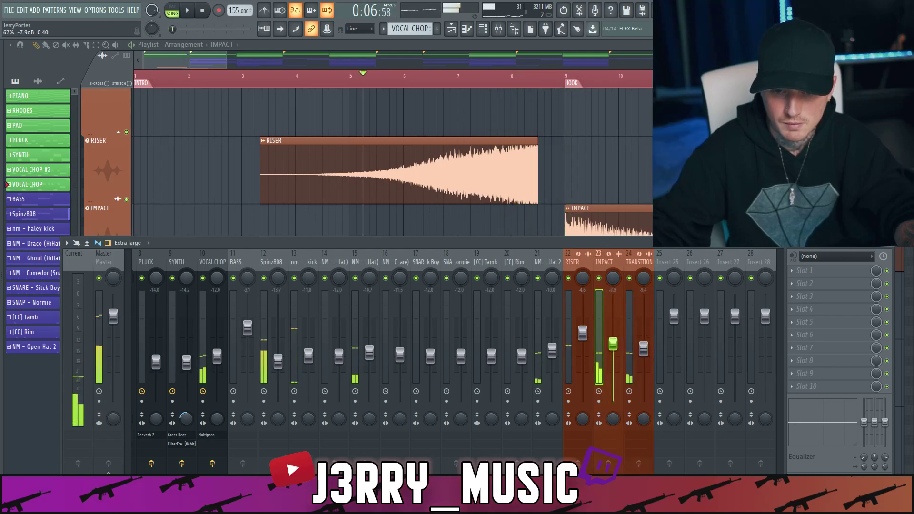
drag(613, 341, 643, 335)
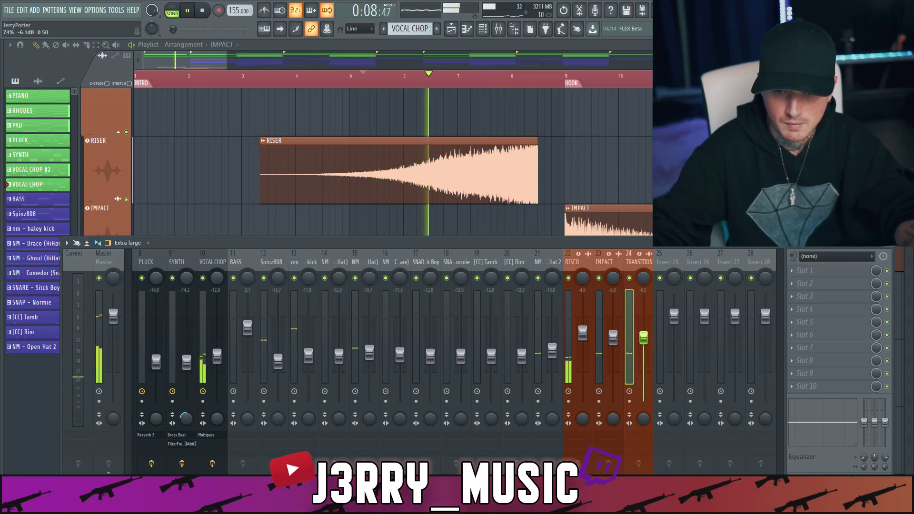
scroll(614, 346, down, 3)
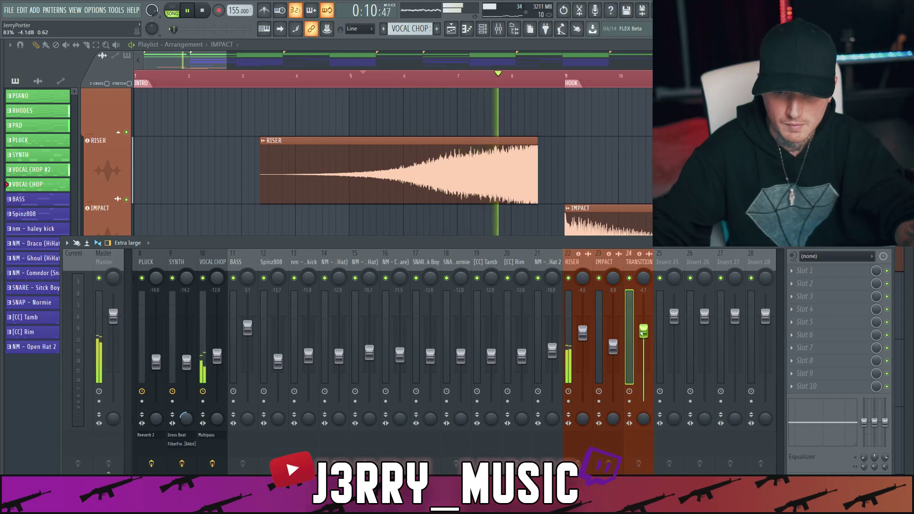
- Rebalance the effects in the mixer with RISER at about -10 dB, IMPACT at about -8.4 dB and TRANSITION at about -0.9 dB
drag(583, 336, 582, 347)
key(space)
key(space)
drag(642, 330, 643, 323)
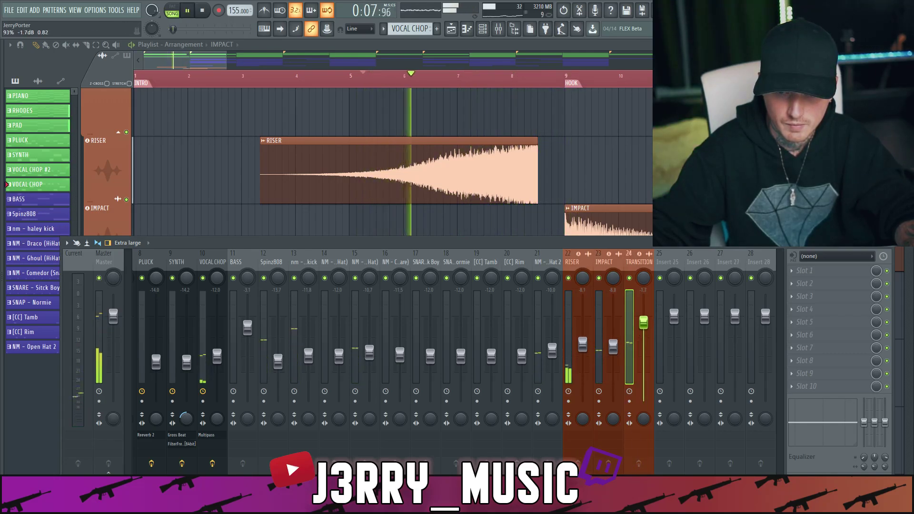
drag(582, 343, 613, 343)
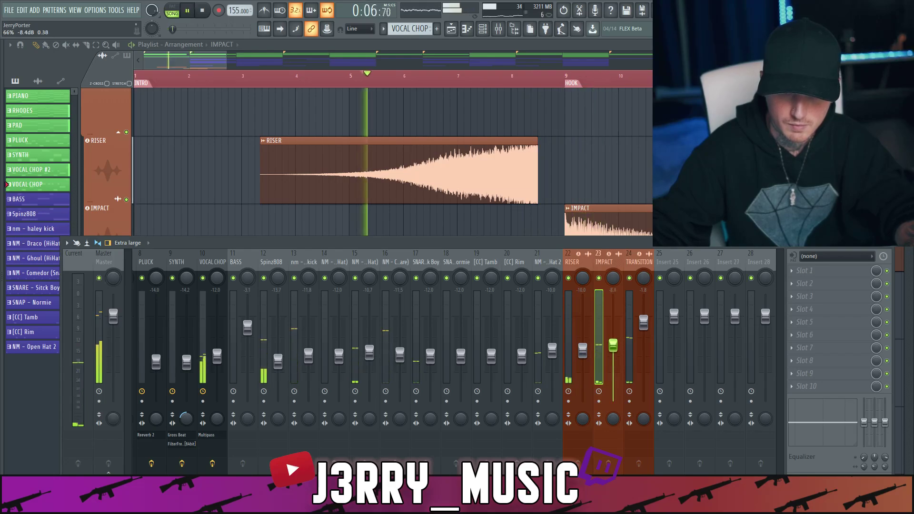
drag(643, 322, 643, 319)
key(alt+F8)
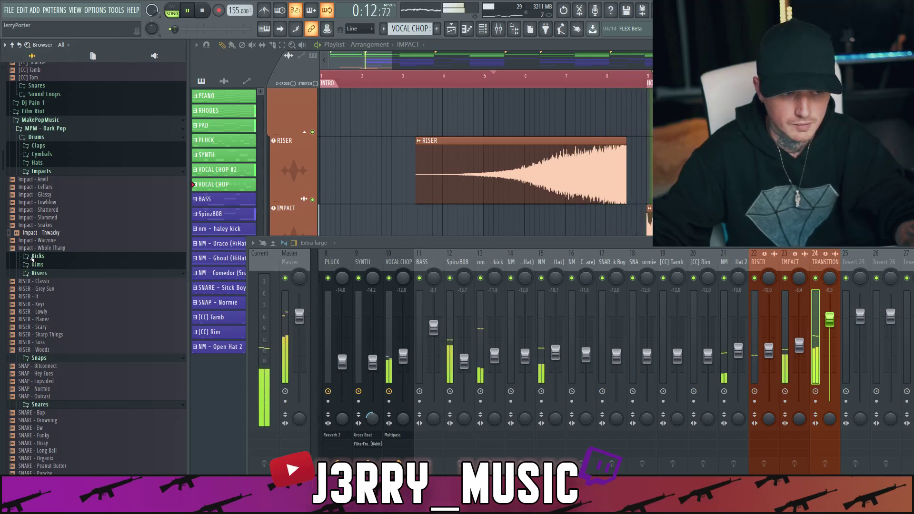
key(alt+F8)
key(F9)
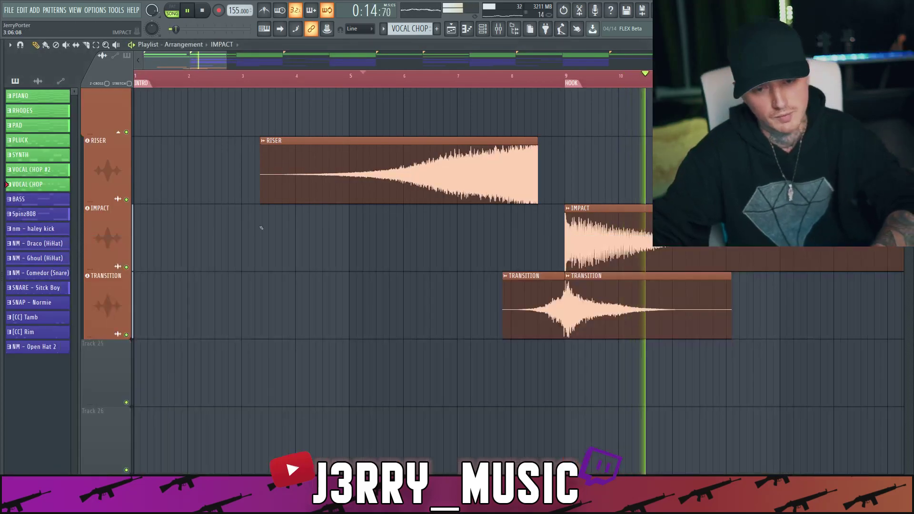
- Copy the RISER, IMPACT and TRANSITION clips so the IMPACT starts on the second HOOK marker at bar 49
scroll(262, 229, up, 3)
scroll(265, 230, down, 4)
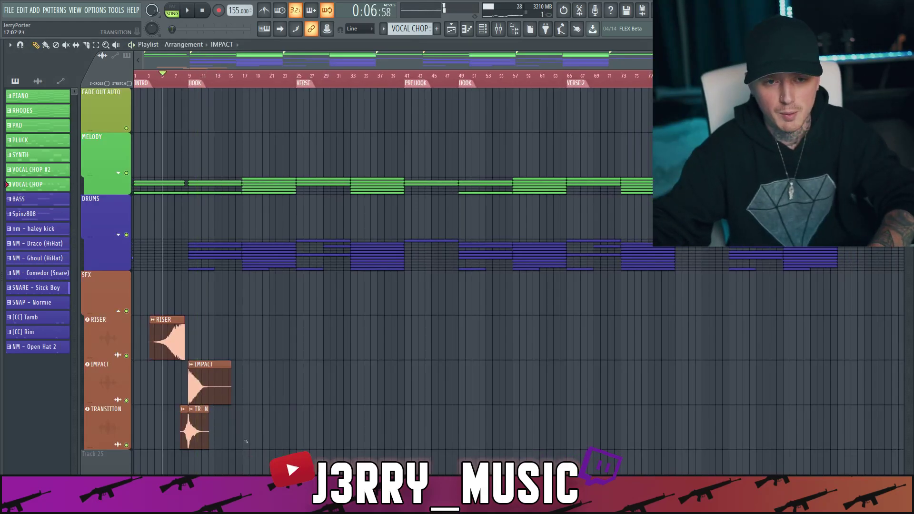
drag(246, 441, 147, 315)
drag(203, 381, 473, 358)
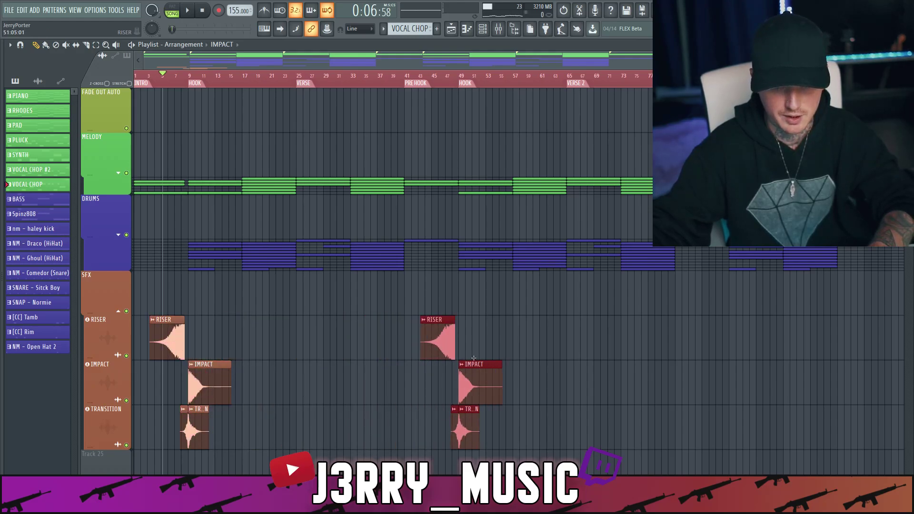
click(476, 325)
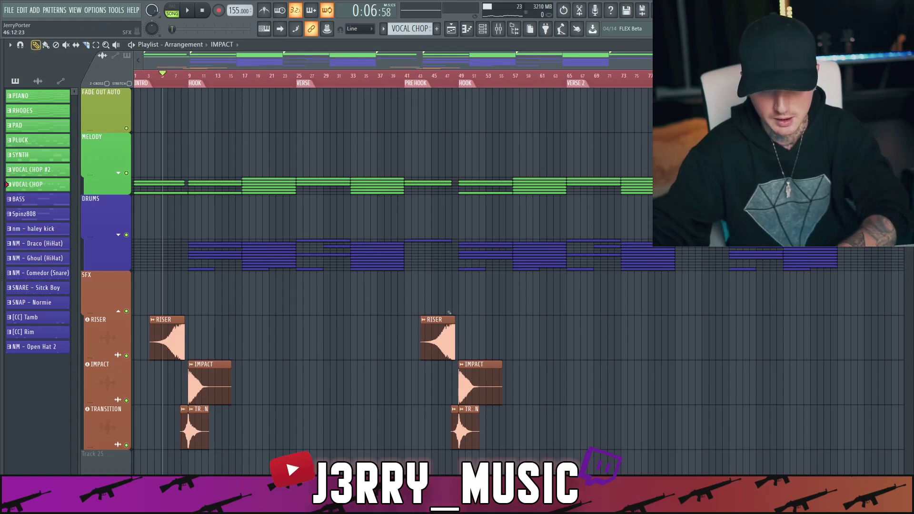
- Move the copied RISER clip to end where the melody cuts out before the second HOOK, and play that passage
scroll(430, 338, up, 5)
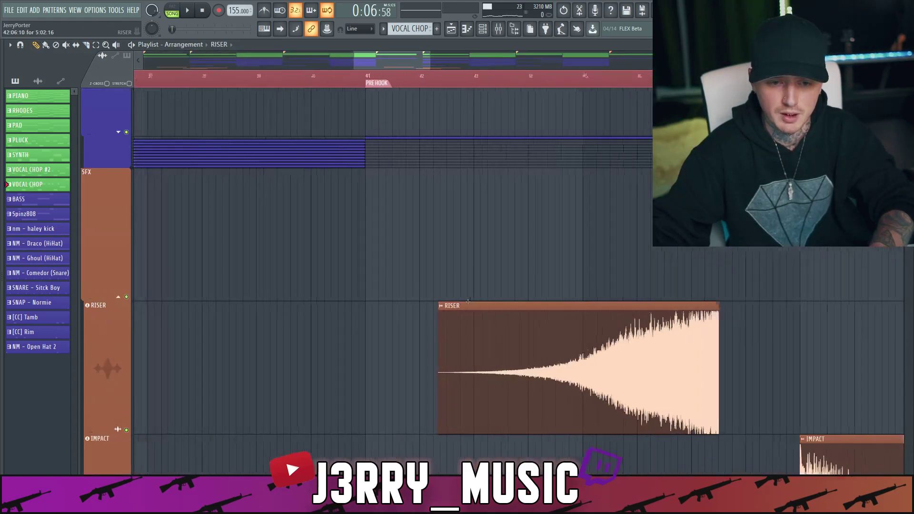
drag(537, 342, 566, 337)
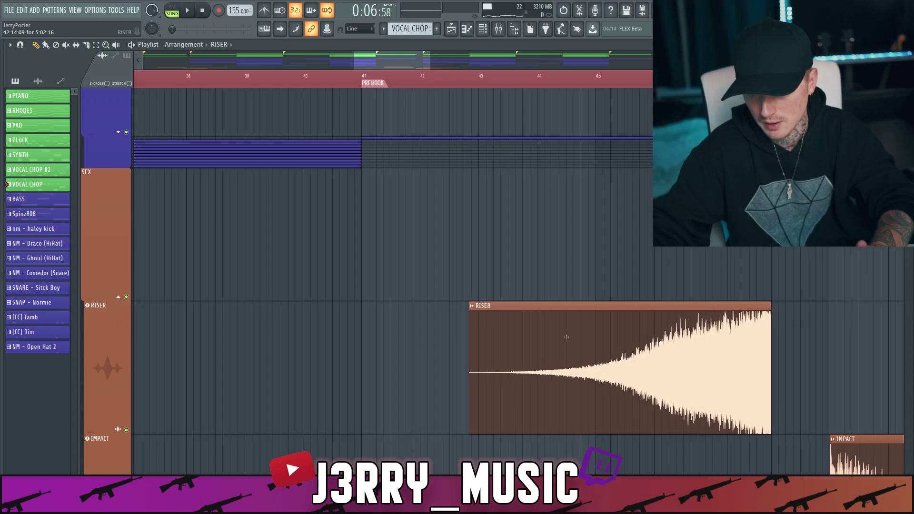
ctrl+right_click(545, 265)
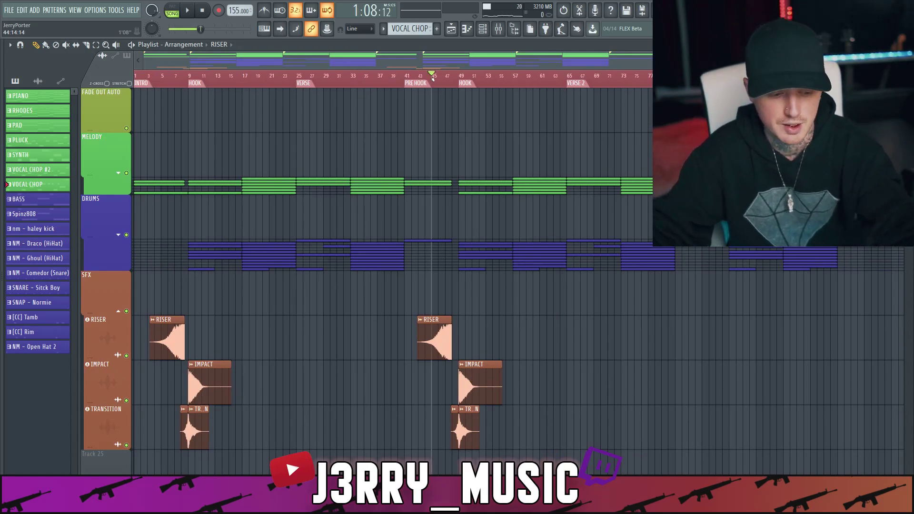
key(space)
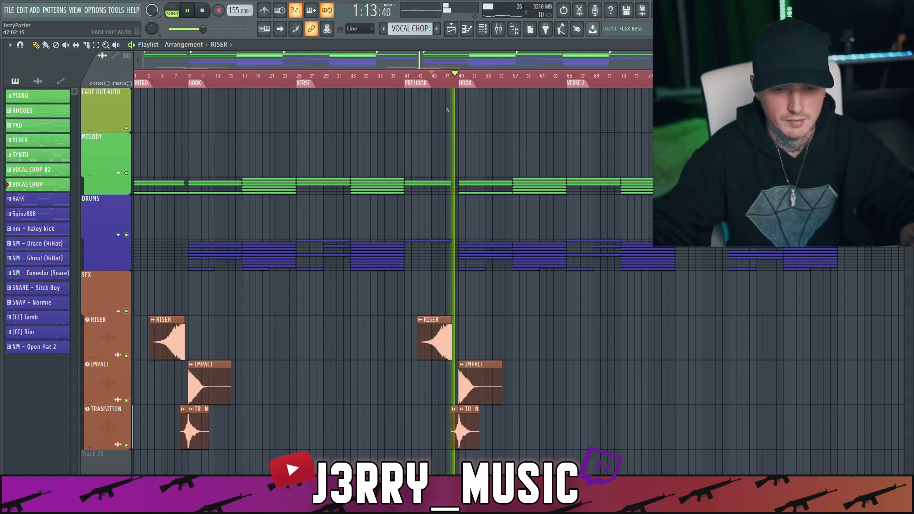
- Copy the second HOOK's RISER, IMPACT and TRANSITION clips 40 bars further on, to the start of the last drum section
drag(411, 272, 516, 437)
drag(487, 365, 757, 364)
key(ctrl+d)
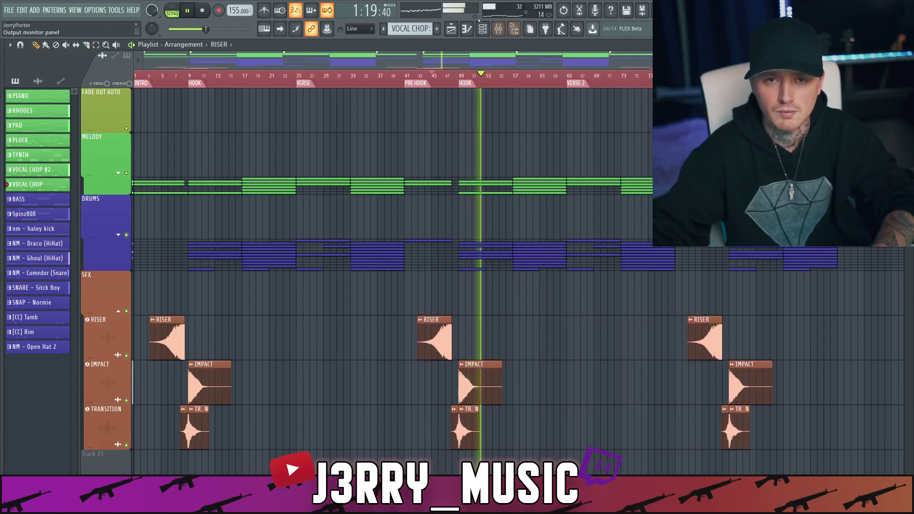
- Lower the IMPACT mixer fader to about -10.2 dB and the TRANSITION fader to about -2.9 dB during playback
key(F9)
key(F9)
key(F9)
drag(618, 339, 613, 350)
drag(644, 319, 643, 327)
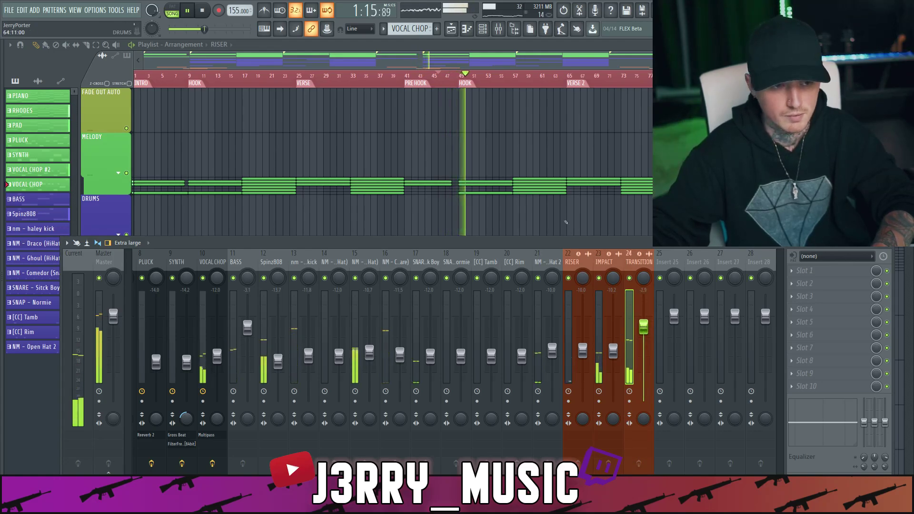
key(F9)
key(space)
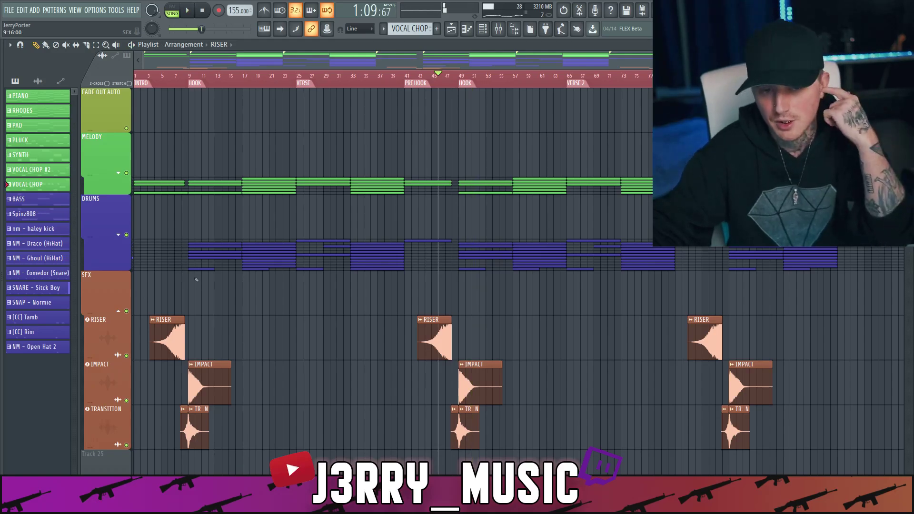
- Add the BeatTag sample from My Samples to a new audio track below TRANSITION, with its clip at bar 9
key(alt+F8)
scroll(17, 296, down, 5)
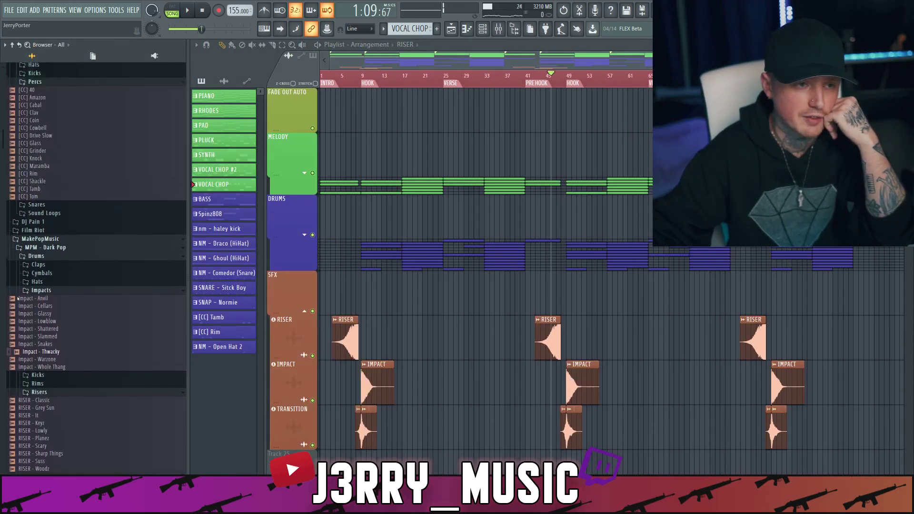
scroll(17, 296, down, 20)
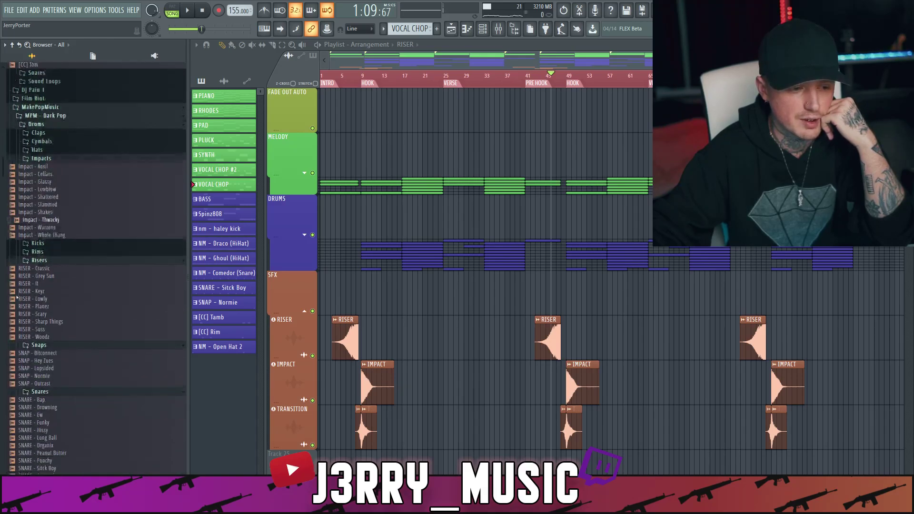
scroll(17, 297, down, 20)
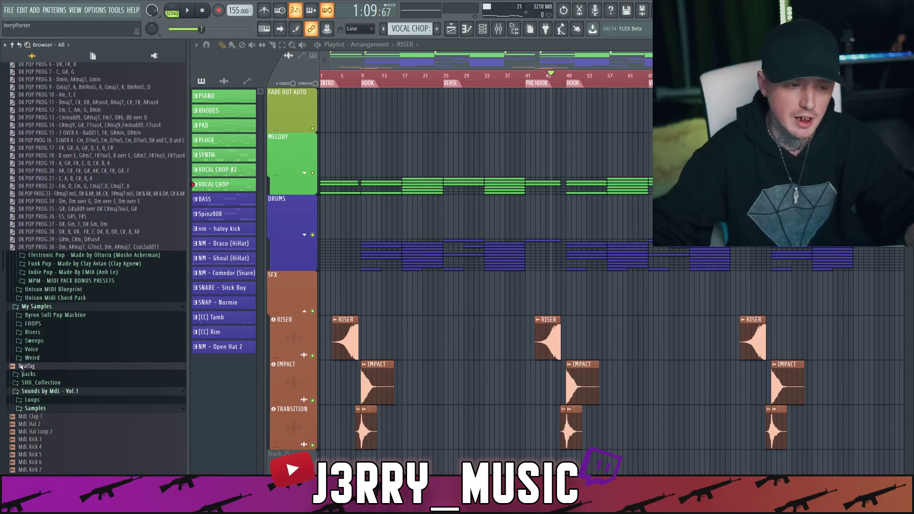
drag(21, 366, 344, 314)
click(420, 286)
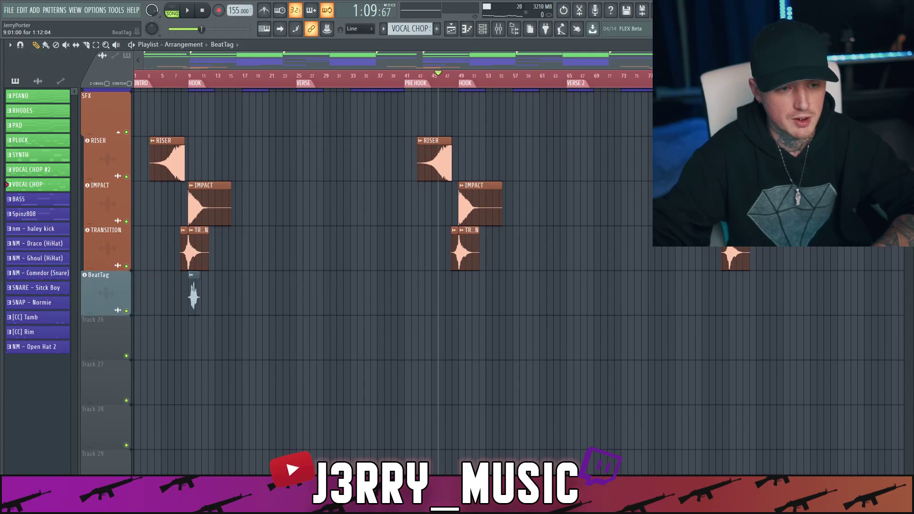
- Move the BeatTag clip to lead into the first HOOK, and copy it 16 and 28 bars further on
drag(208, 305, 136, 226)
drag(779, 358, 670, 358)
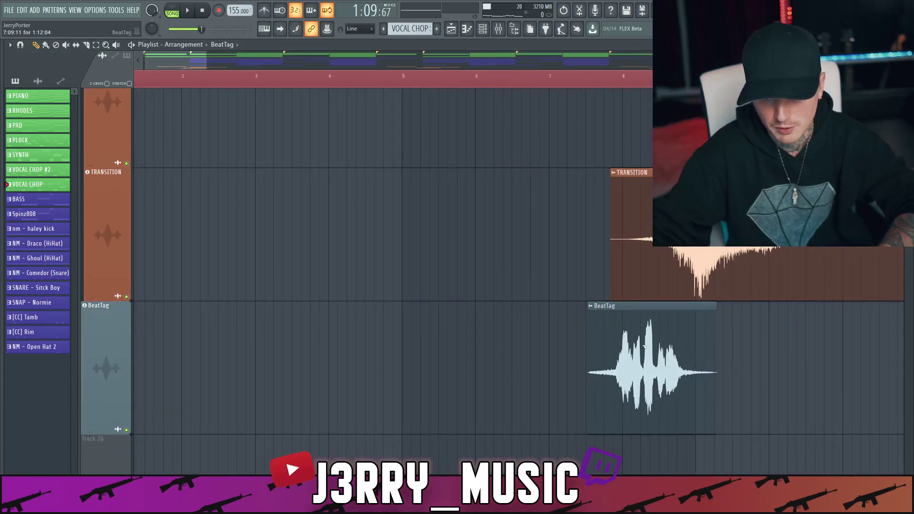
shift+right_click(623, 339)
ctrl+right_click(623, 340)
drag(205, 439, 173, 437)
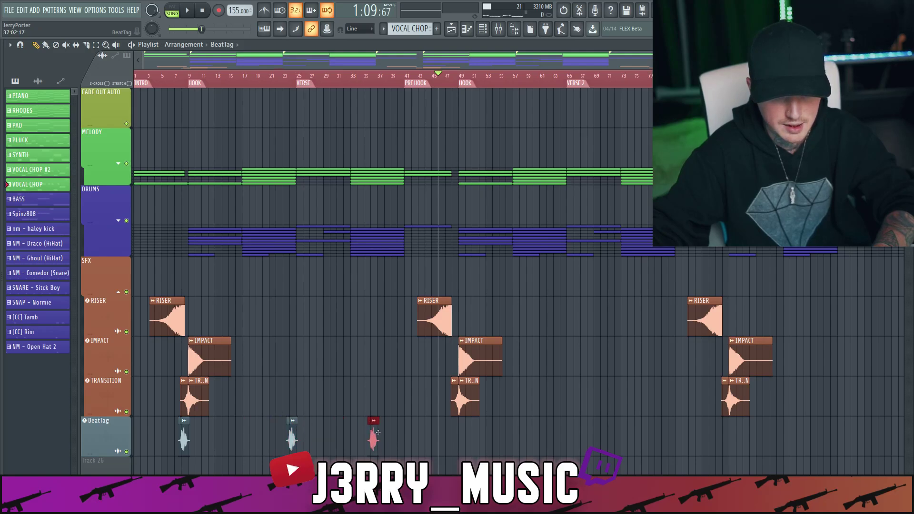
- Copy the three BeatTag clips 40 bars further on, and the first two again into the last part of the song
drag(402, 416, 155, 455)
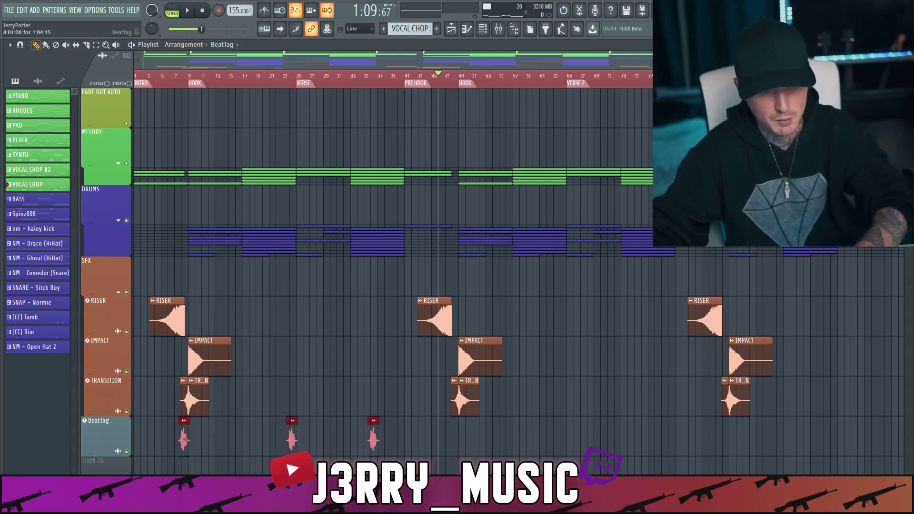
drag(382, 432, 704, 427)
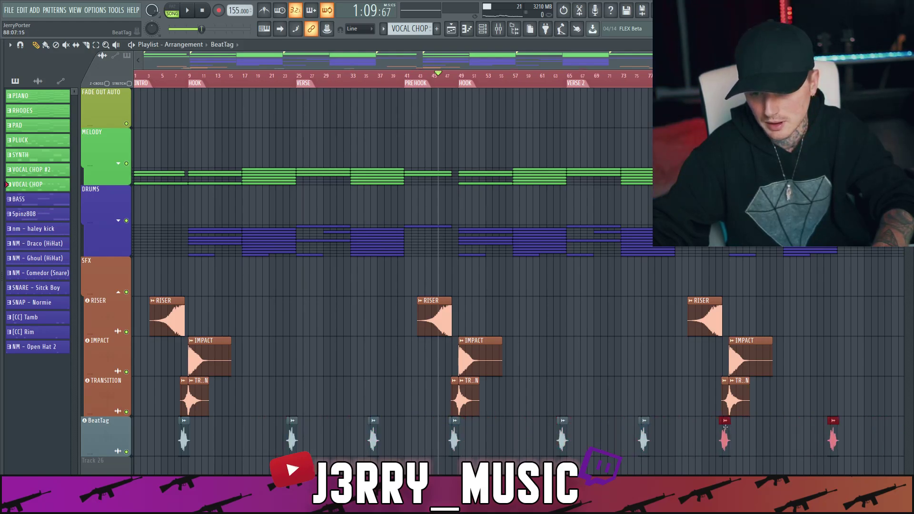
scroll(590, 54, right, 6)
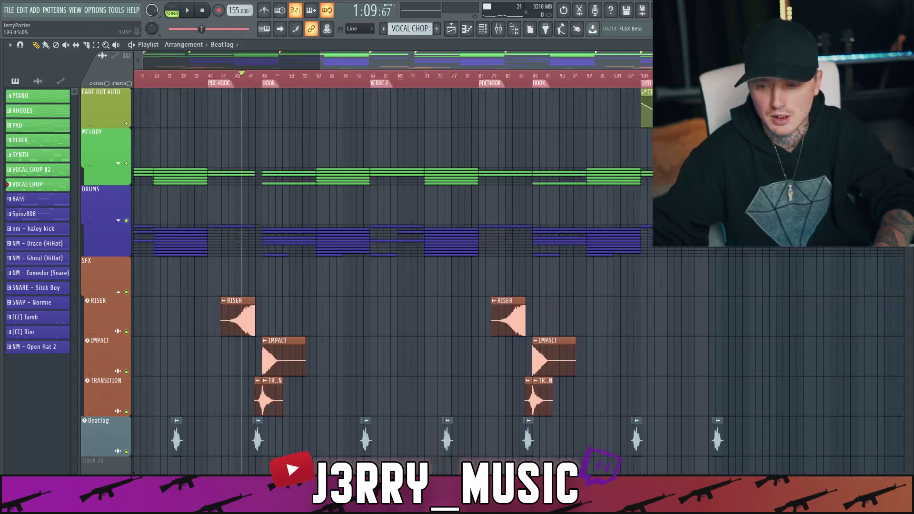
scroll(577, 75, left, 6)
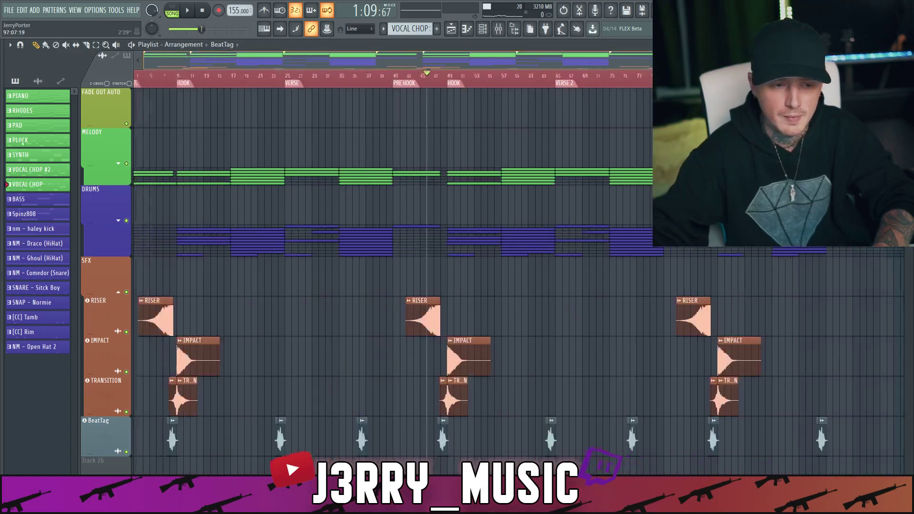
- Rename the BeatTag track to BEAT TAG and give it the same orange colour as the other SFX tracks
double_click(107, 438)
text(BEAT)
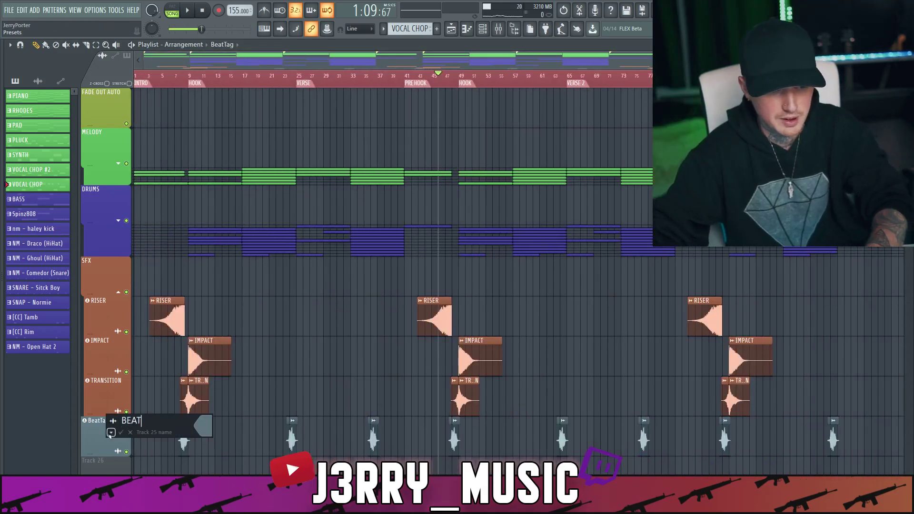
click(206, 427)
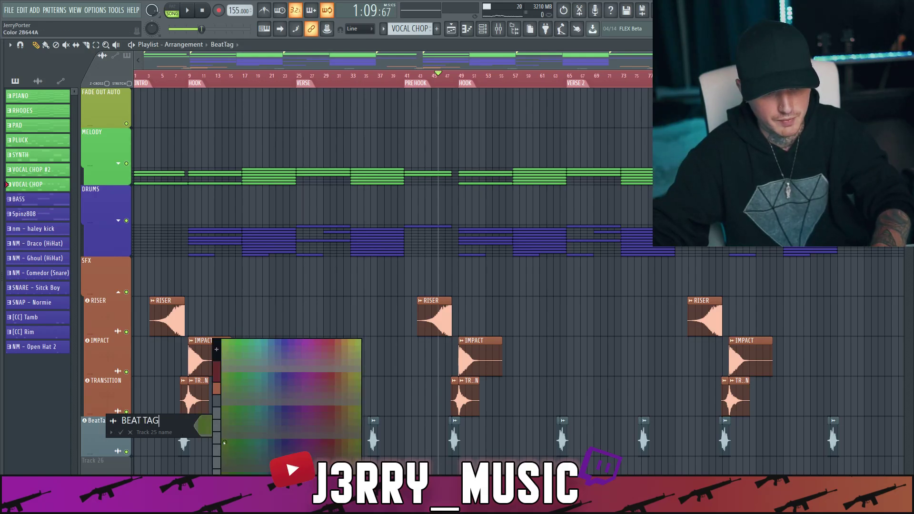
click(223, 389)
key(Return)
- Auto-name the BEAT TAG track's clips so they match the track, and collapse the SFX group
right_click(102, 423)
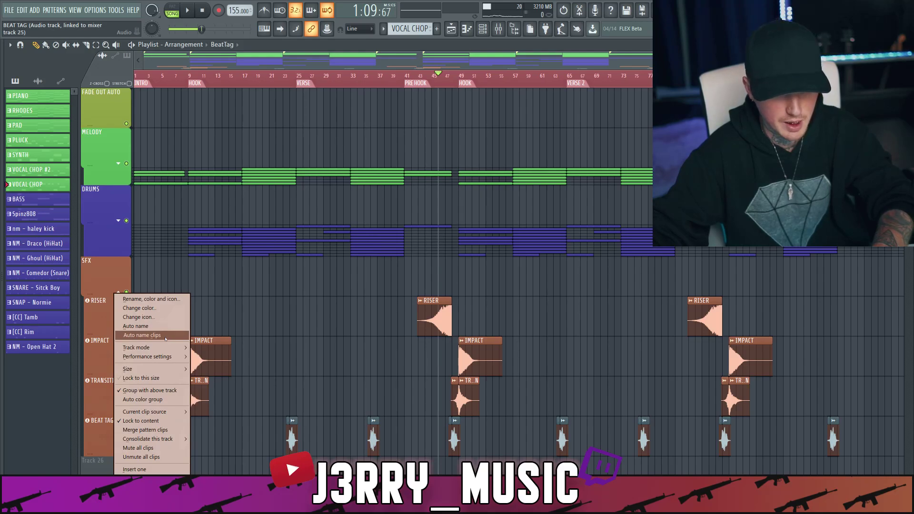
mouse_move(154, 370)
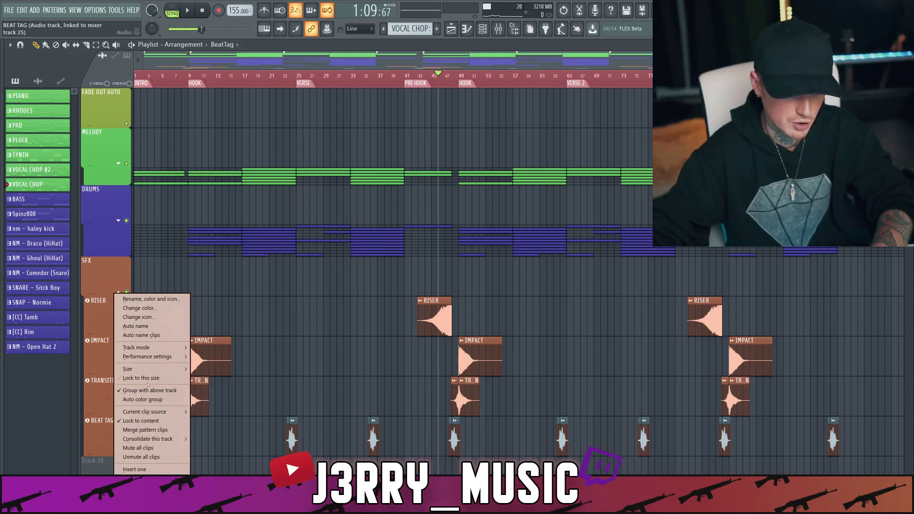
click(147, 335)
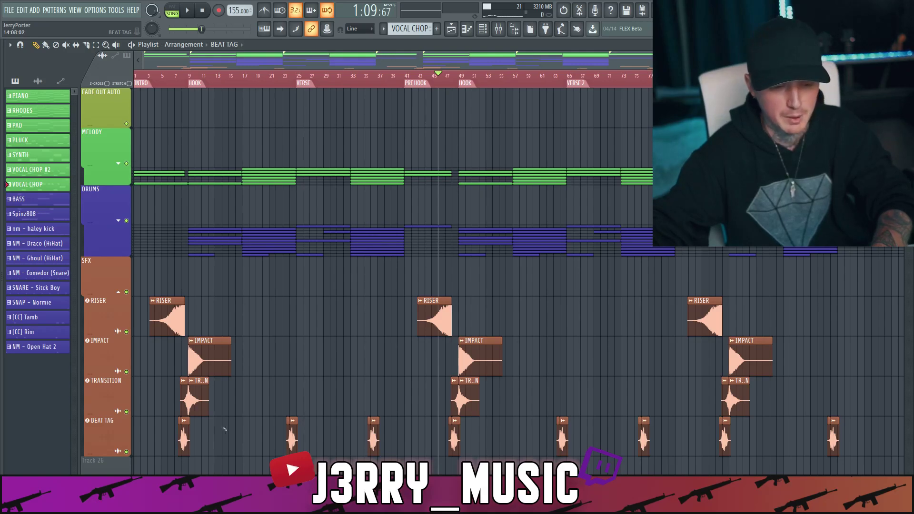
click(119, 291)
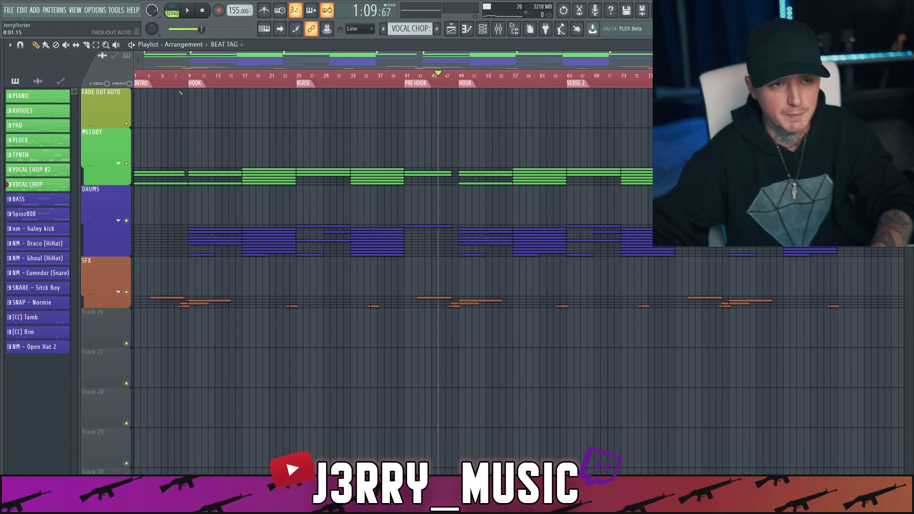
- Play from just before the first HOOK and lower the BEAT TAG mixer fader to about -7.6 dB
click(174, 77)
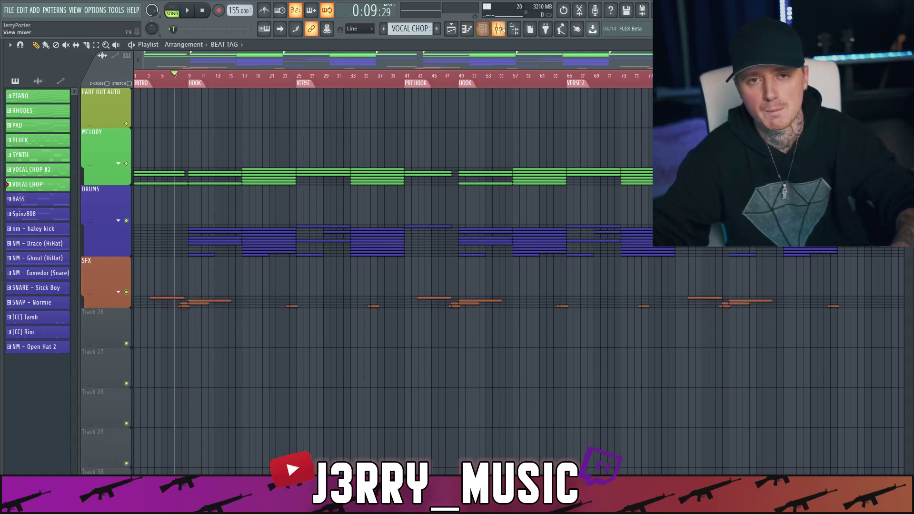
click(482, 29)
key(space)
drag(679, 322, 679, 349)
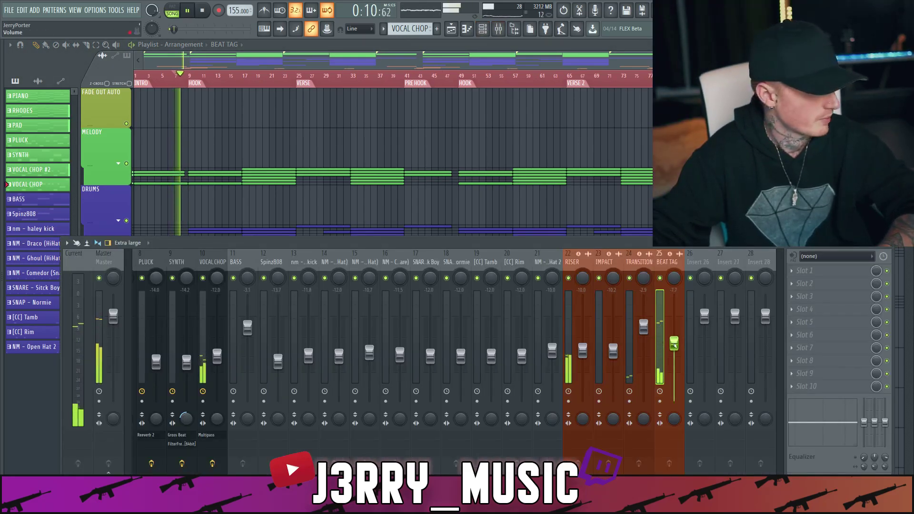
drag(674, 345, 674, 344)
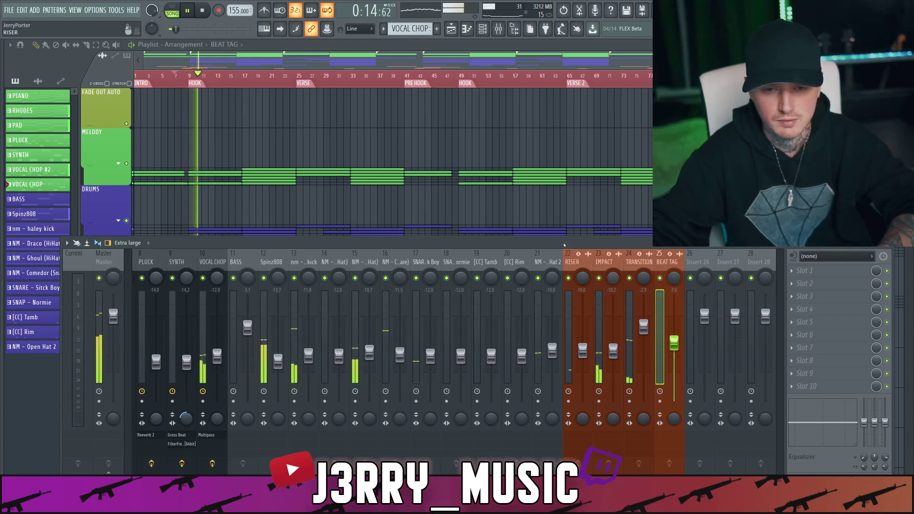
- Hide the mixer and expand the DRUMS, MELODY and SFX track groups in the playlist
scroll(535, 259, left, 5)
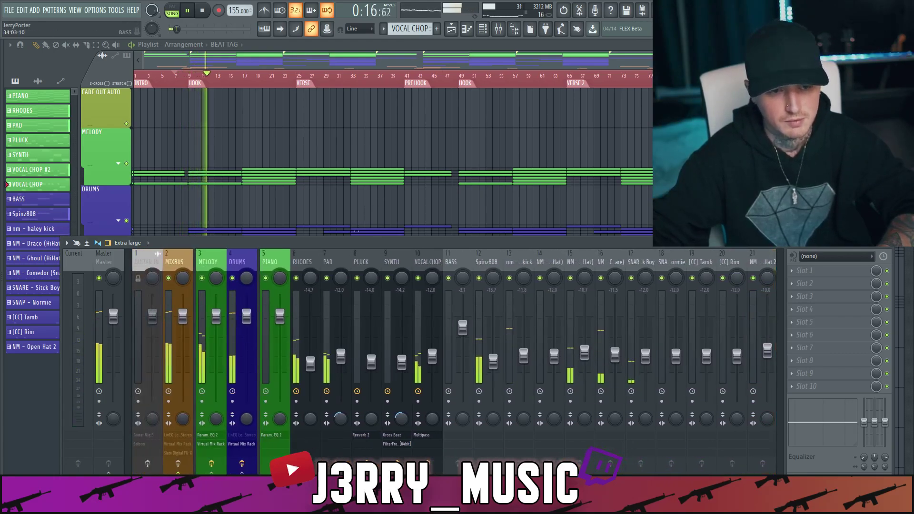
key(F9)
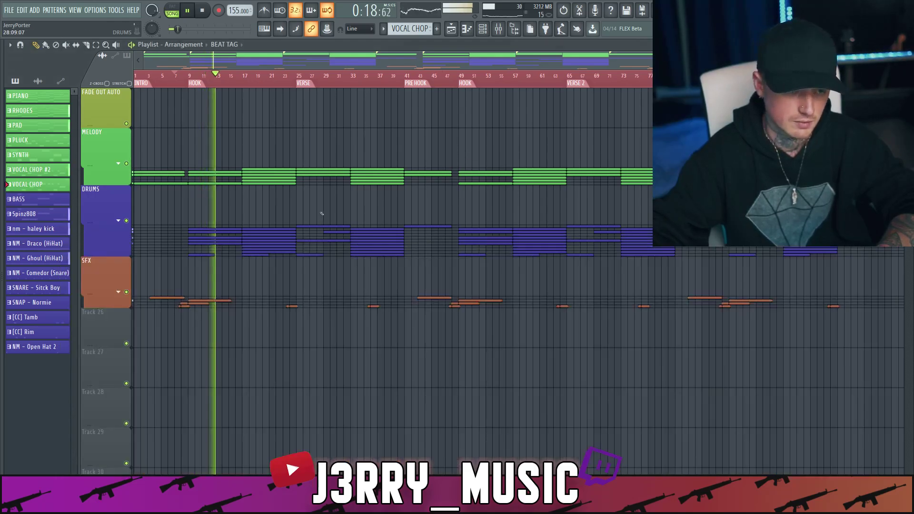
click(118, 220)
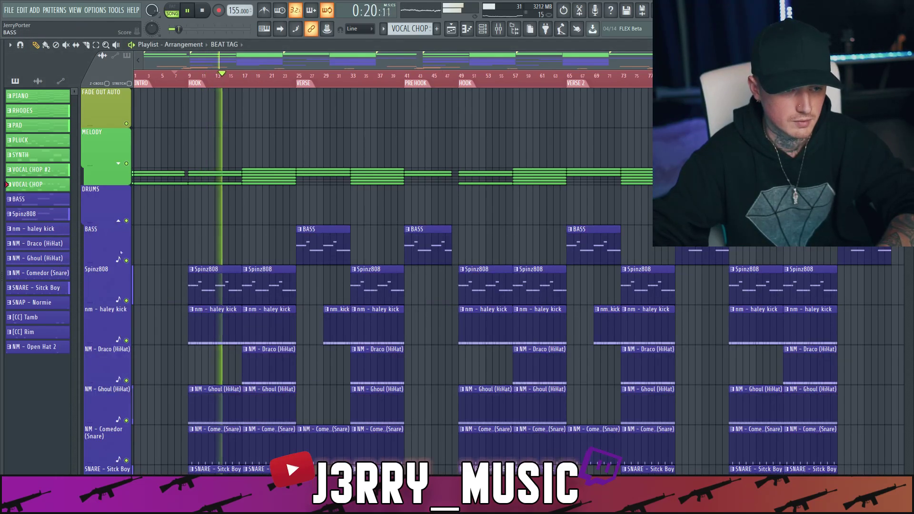
click(118, 163)
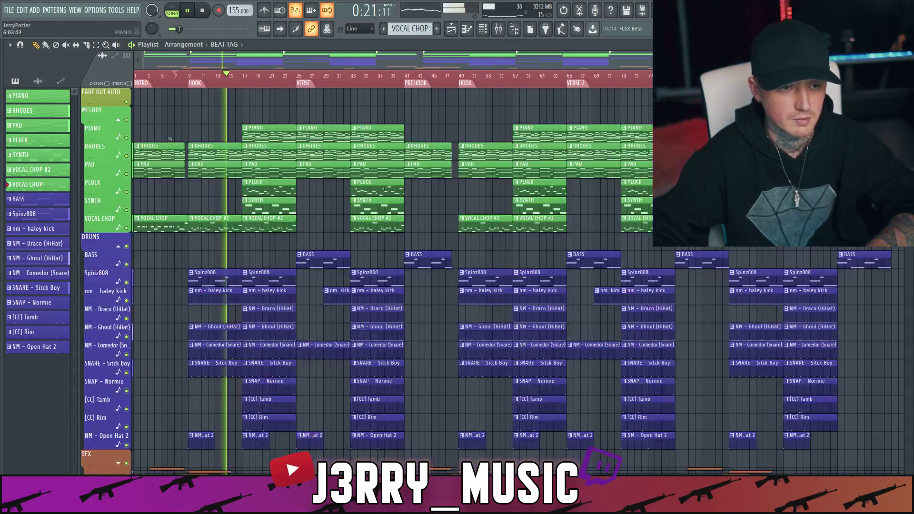
click(118, 463)
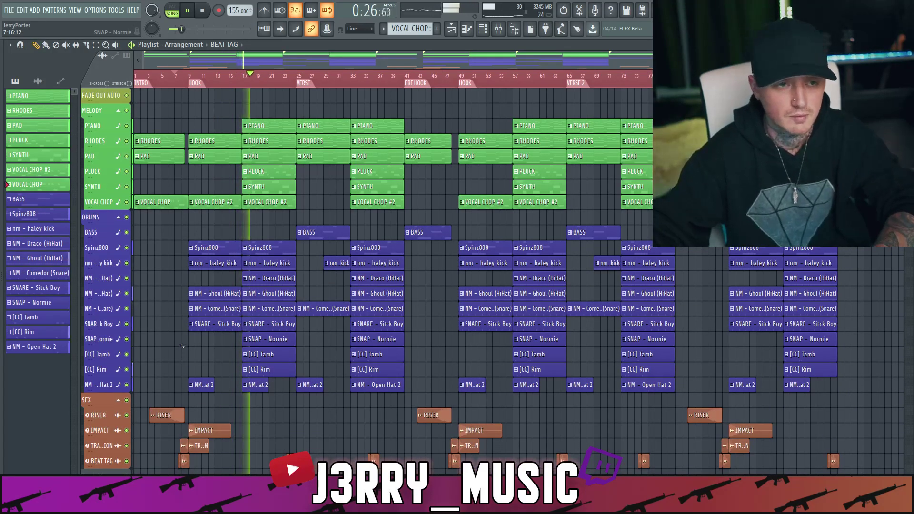
- Open the Slate Digital FG-X plugin on the MIXBUS mixer track and move its window clear of the channel
key(F9)
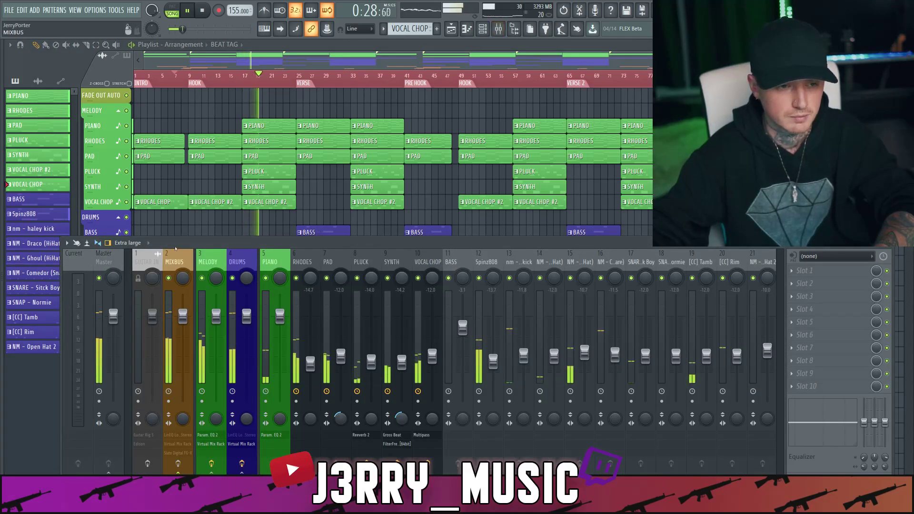
click(175, 261)
click(822, 310)
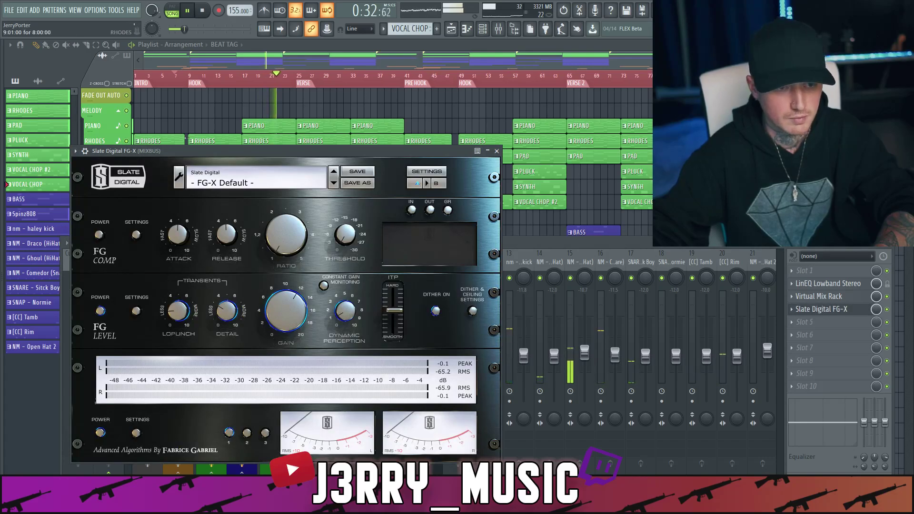
drag(198, 157, 354, 107)
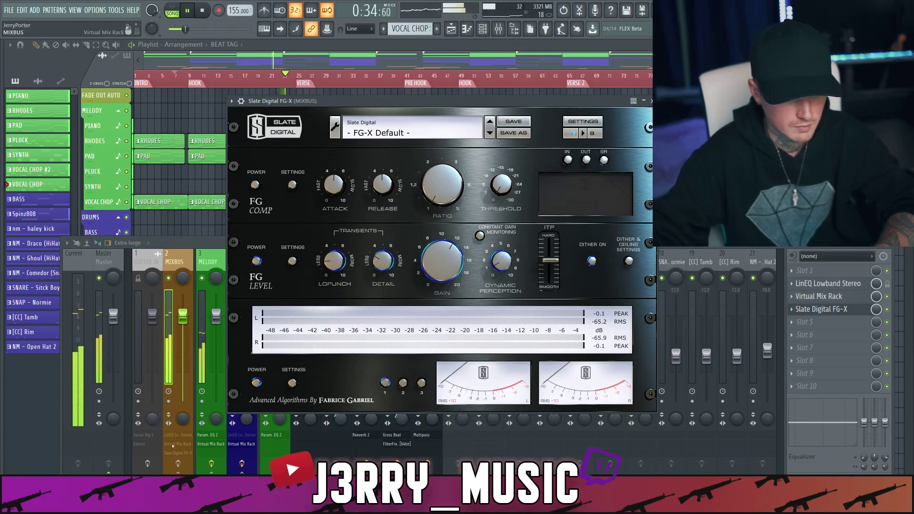
- Fine-tune the FG-X level gain around 14.3 dB on MIXBUS during playback, and close the plugin
key(space)
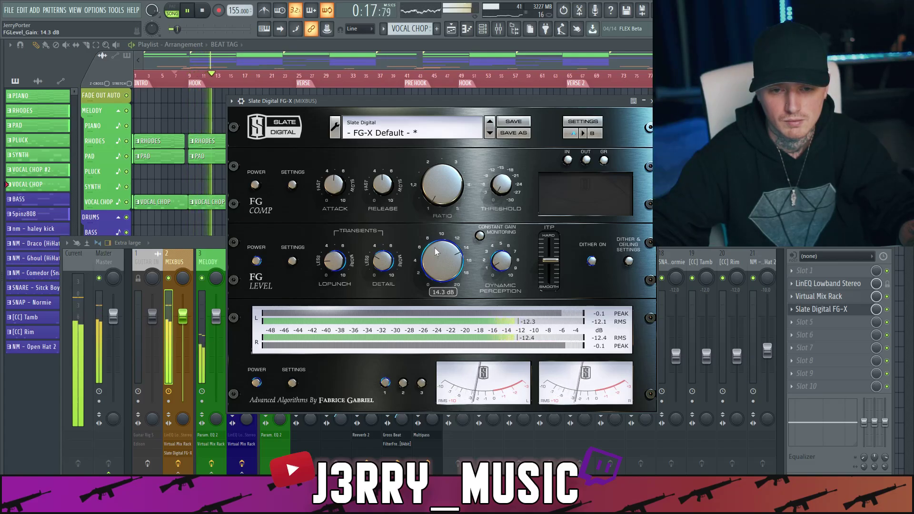
scroll(436, 253, up, 5)
drag(435, 249, 436, 254)
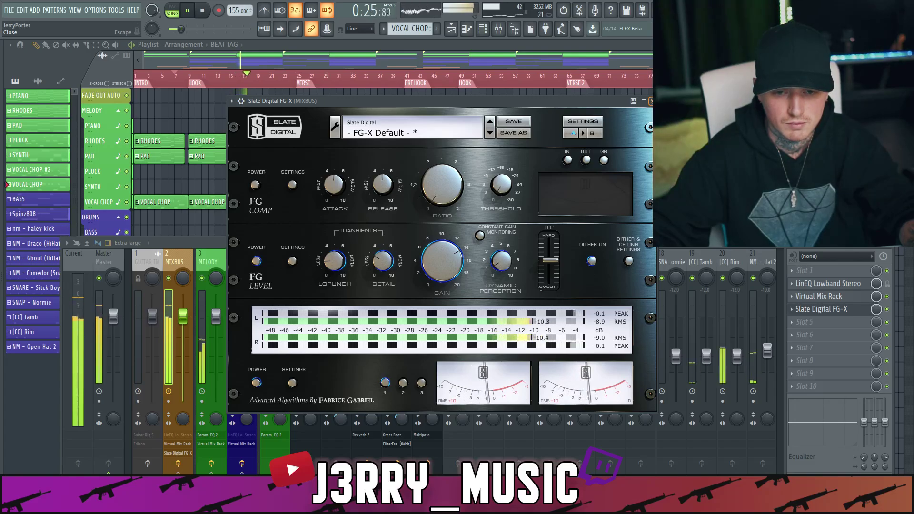
click(650, 101)
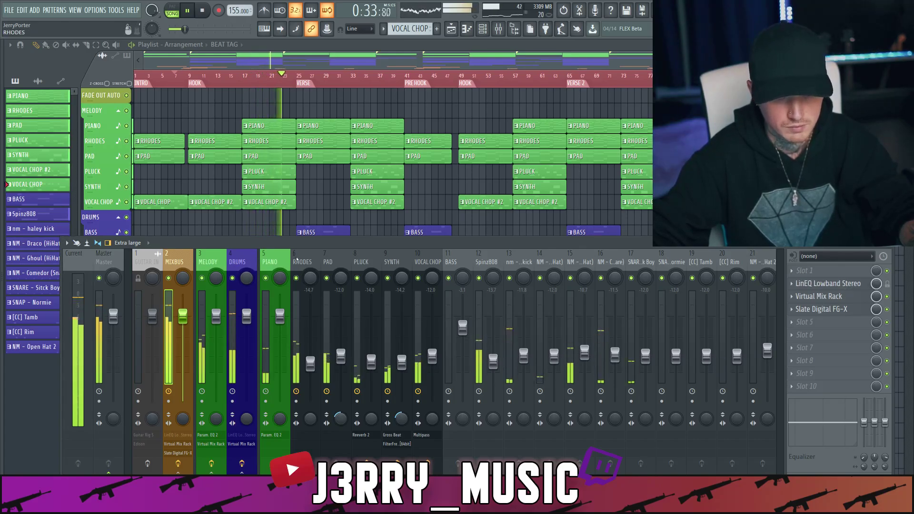
- Listen to the processed mix on into the VERSE, hide the mixer and stop playback
scroll(296, 259, down, 2)
scroll(296, 259, up, 2)
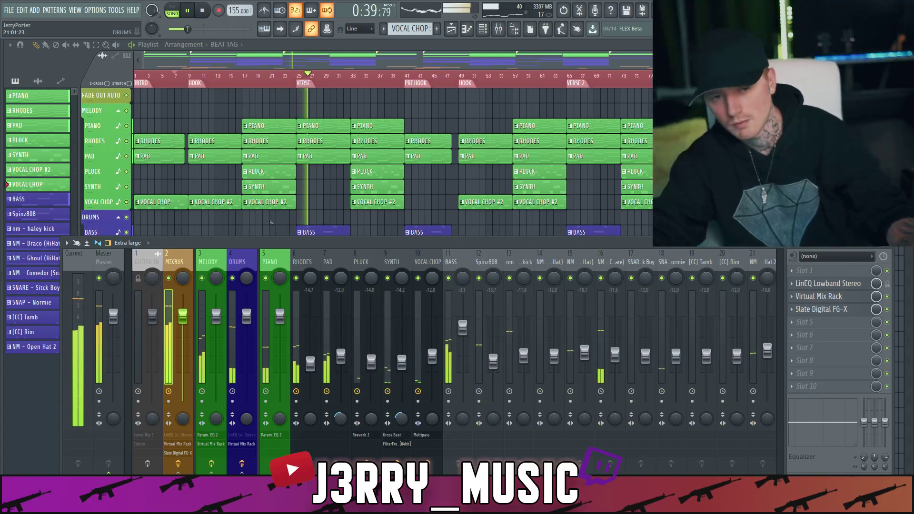
key(F9)
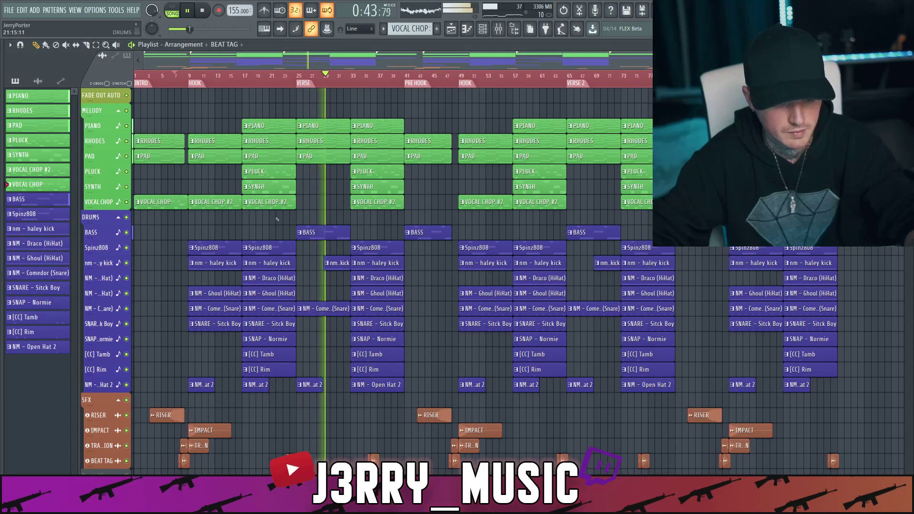
key(space)
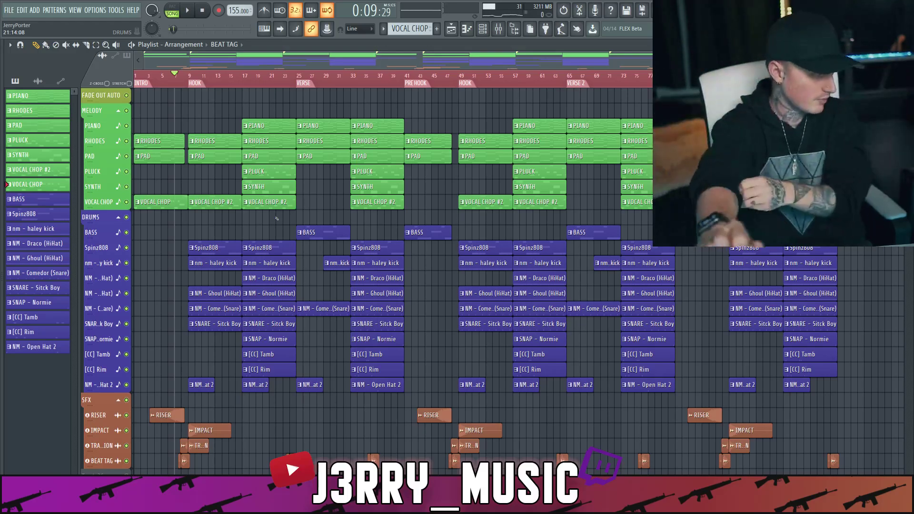
- Check the total working time in the project info settings and close the settings
click(96, 10)
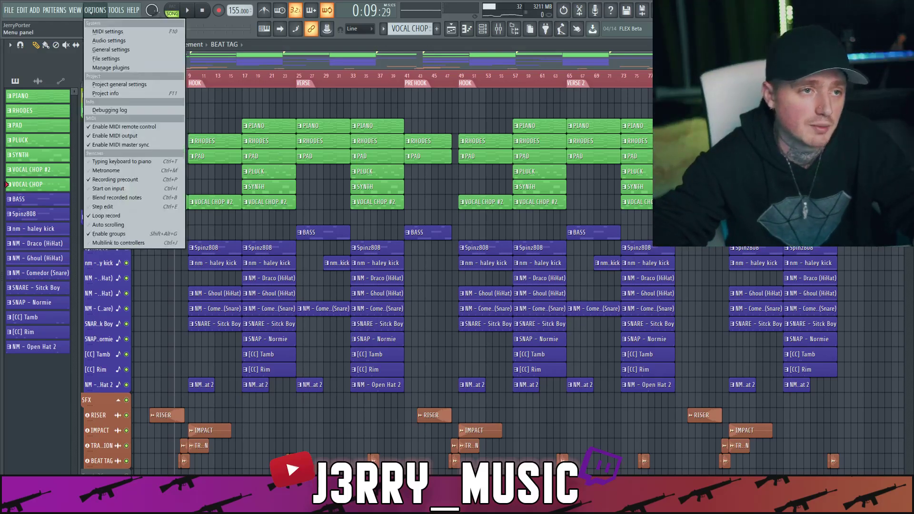
click(103, 40)
click(508, 106)
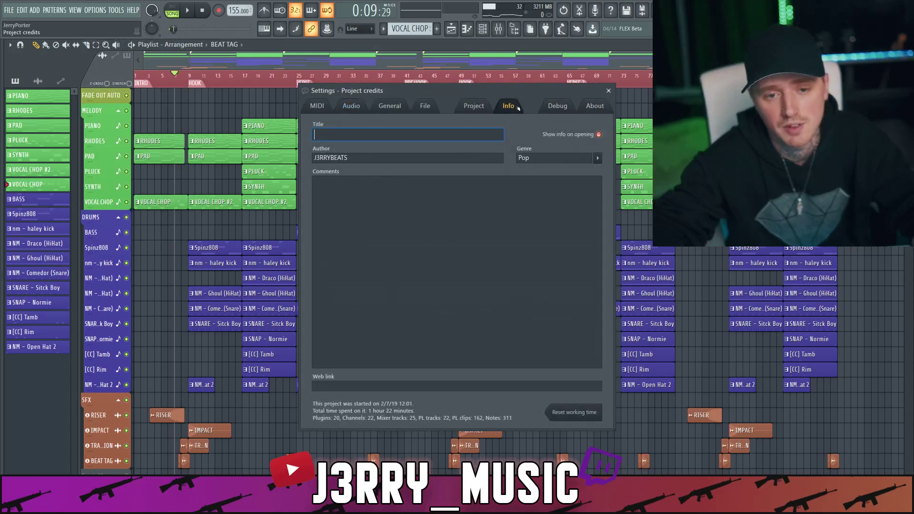
click(608, 90)
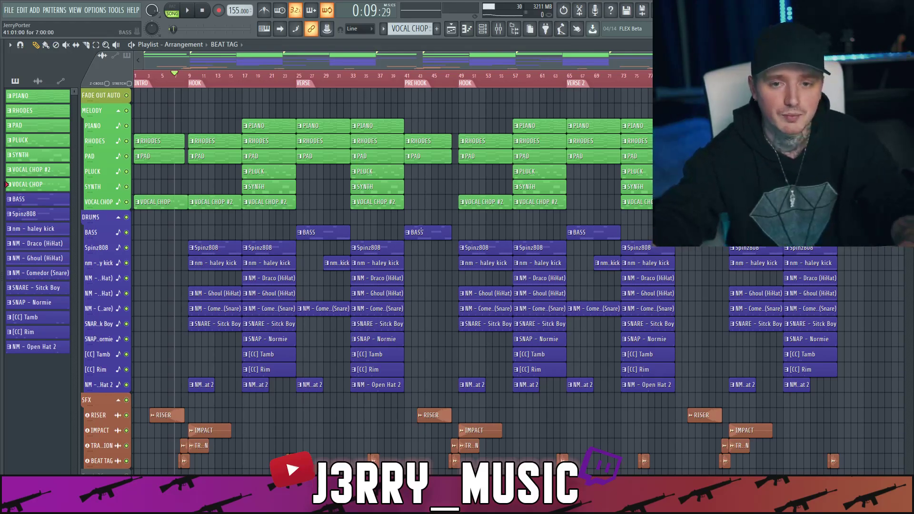
- Enlarge the playlist tracks and play the finished arrangement from the beginning of the song
scroll(427, 107, up, 2)
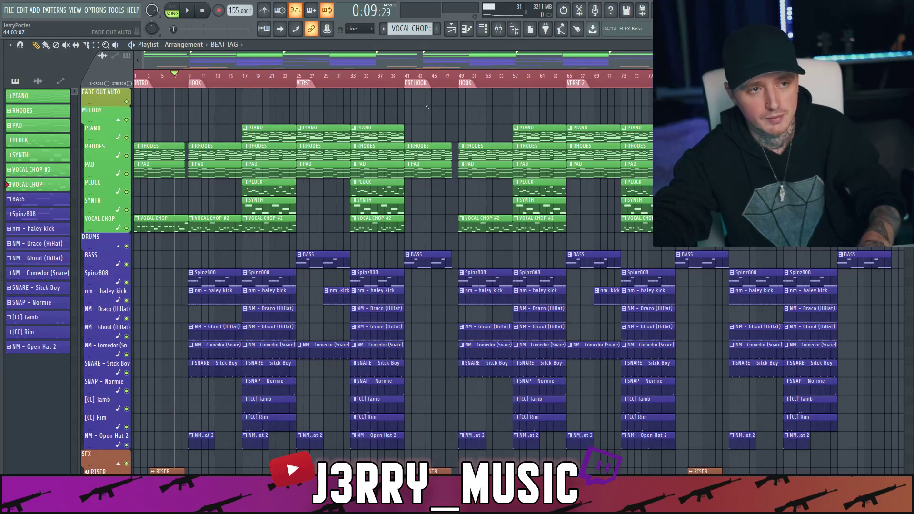
click(203, 14)
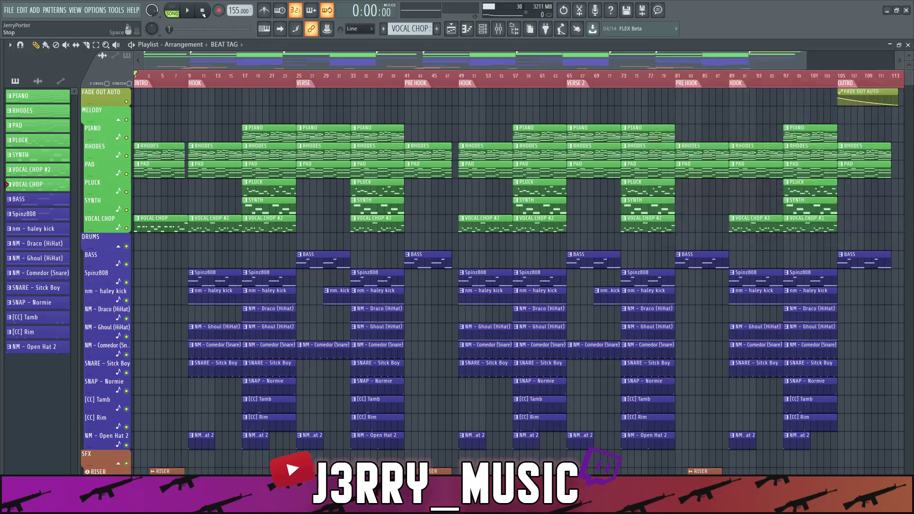
key(space)
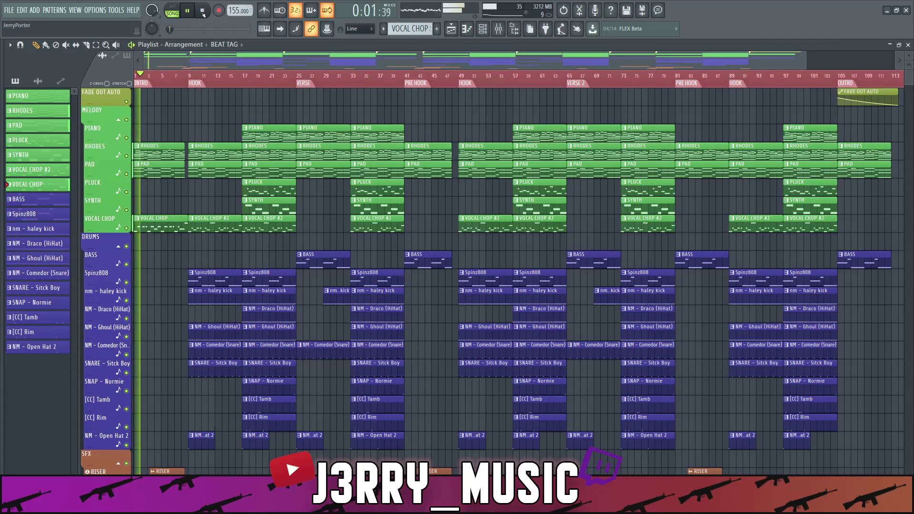